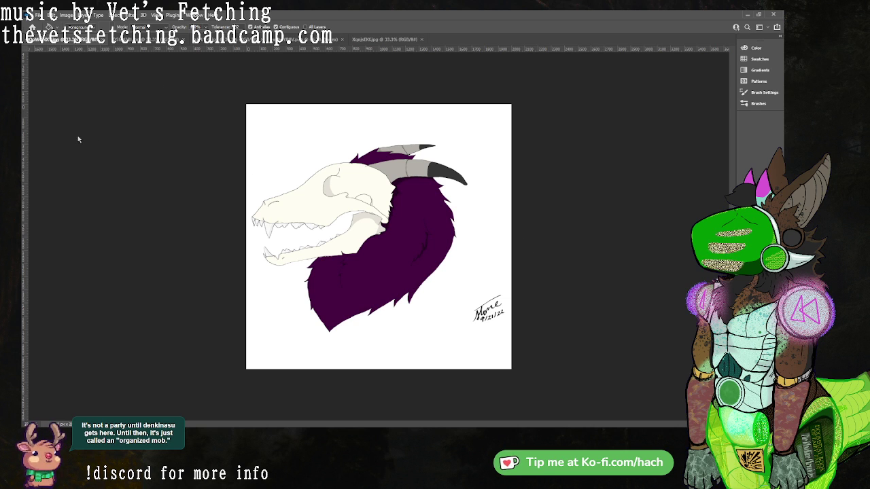
# Select the white background around the horned skull creature with the Magic Wand.
pyautogui.press('w')
pyautogui.click(368, 131)
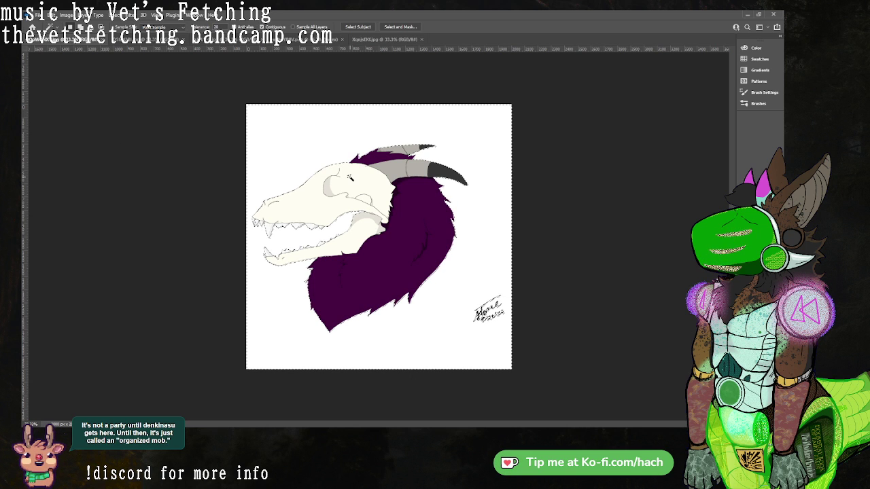
pyautogui.press('i')
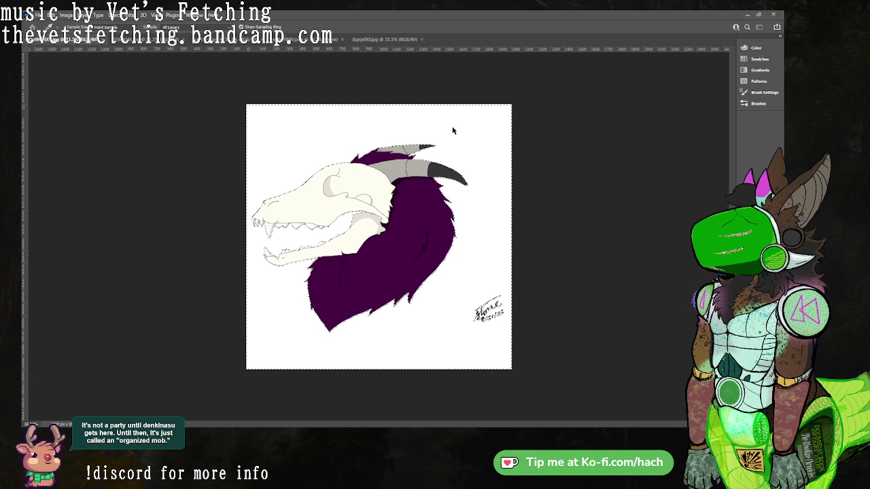
pyautogui.press('w')
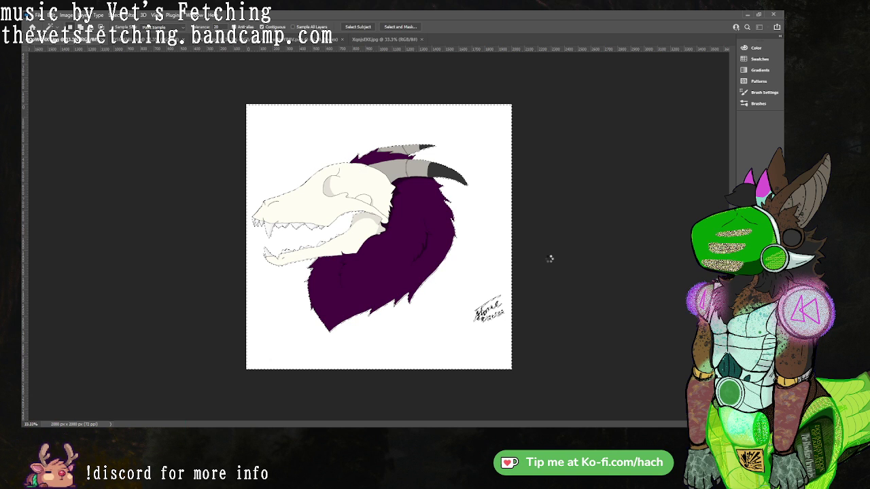
pyautogui.hotkey('alt', 'BackSpace')
pyautogui.hotkey('ctrl', 'z')
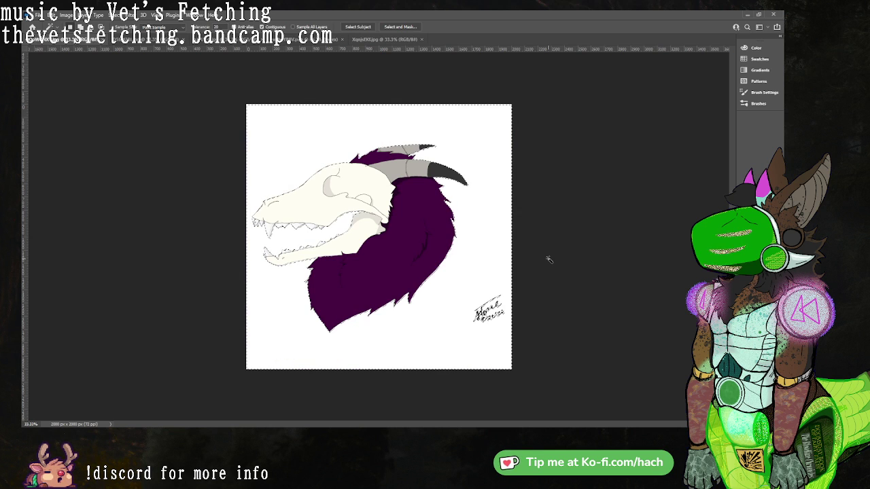
pyautogui.press('i')
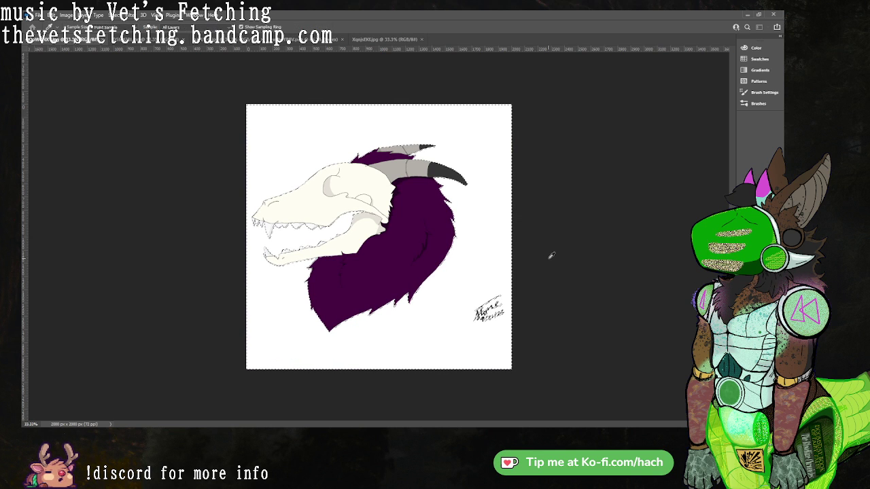
pyautogui.press('w')
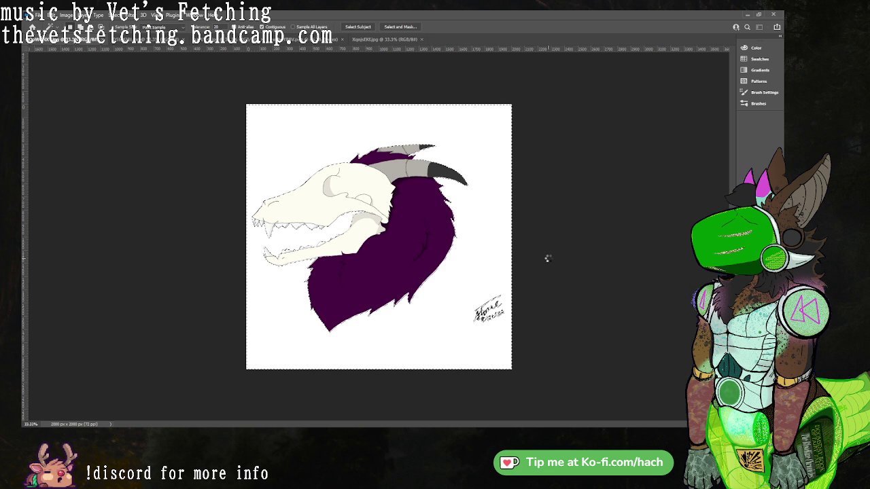
pyautogui.hotkey('ctrl', 'z')
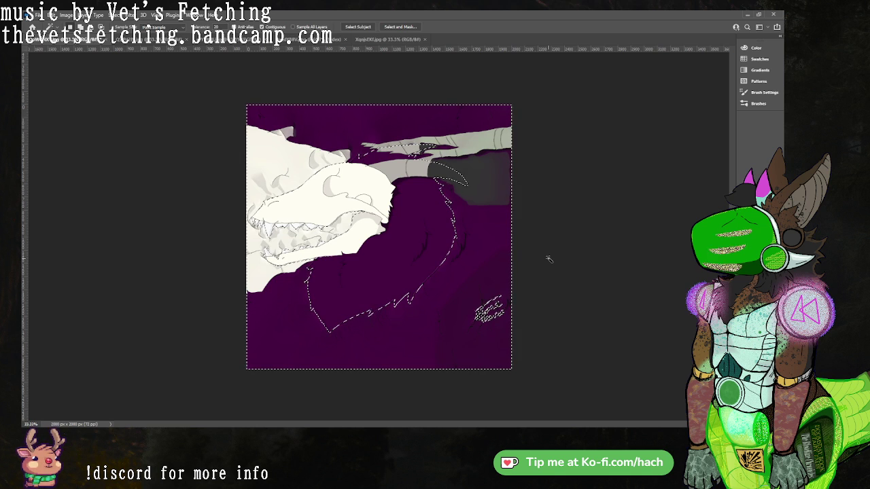
pyautogui.hotkey('ctrl', 'z')
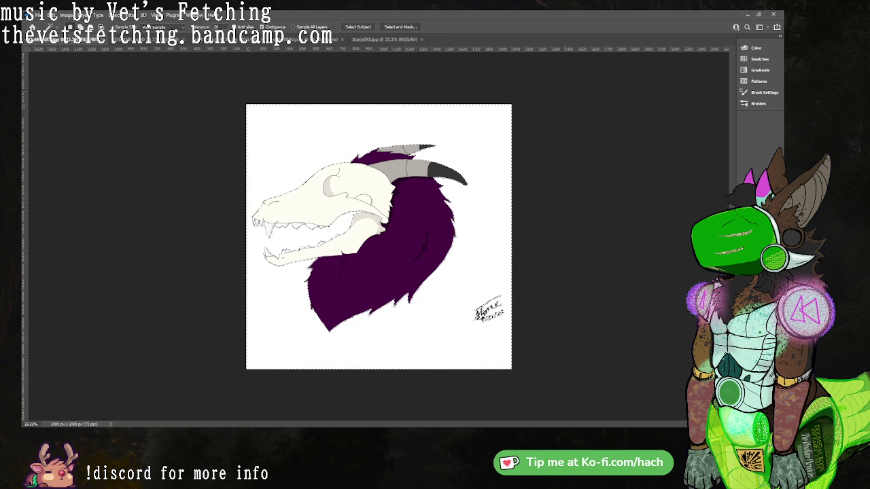
# Convert the background to an editable layer, then clear the selected white area and the signature to transparency.
pyautogui.hotkey('ctrl', 'shift', 'alt', 'n')
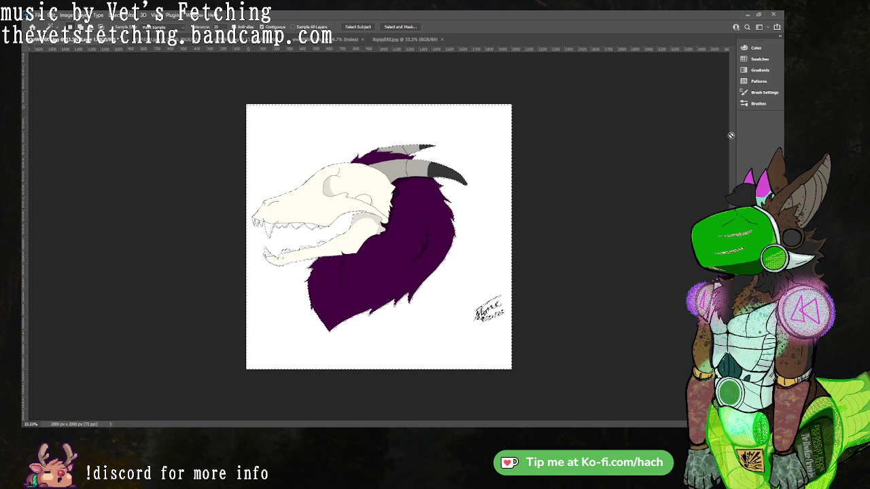
pyautogui.press('h')
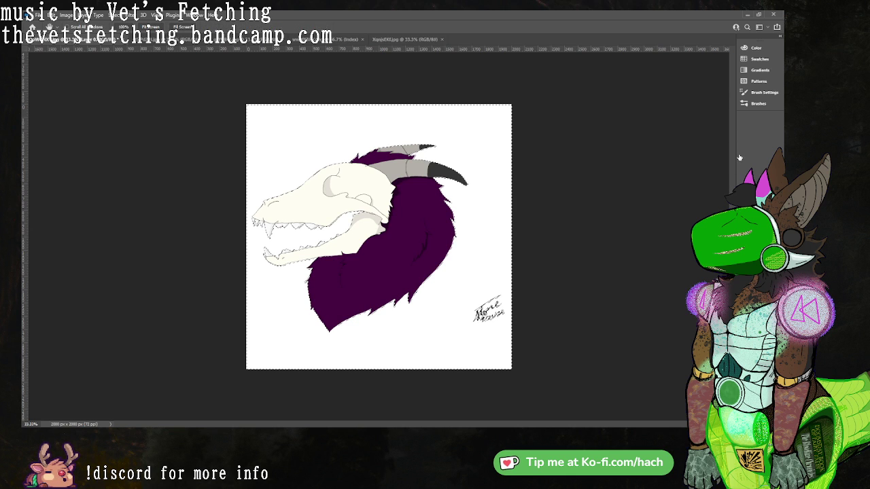
pyautogui.press('w')
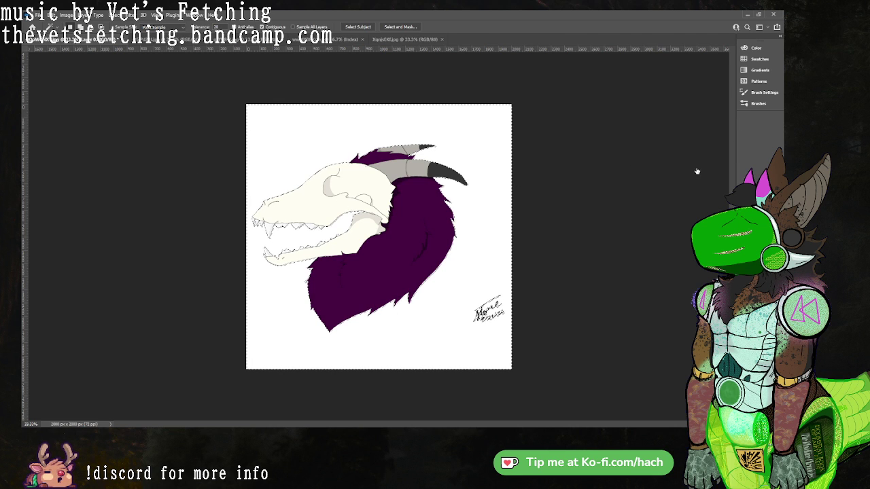
pyautogui.press('Delete')
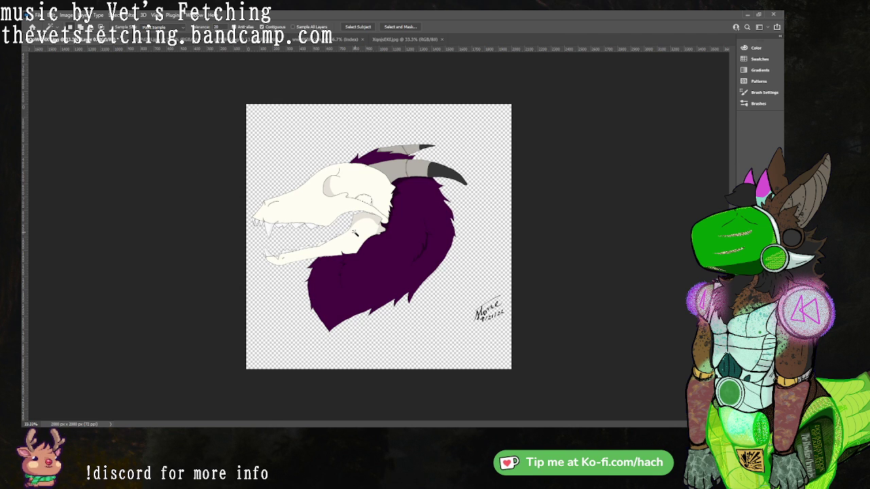
pyautogui.press('m')
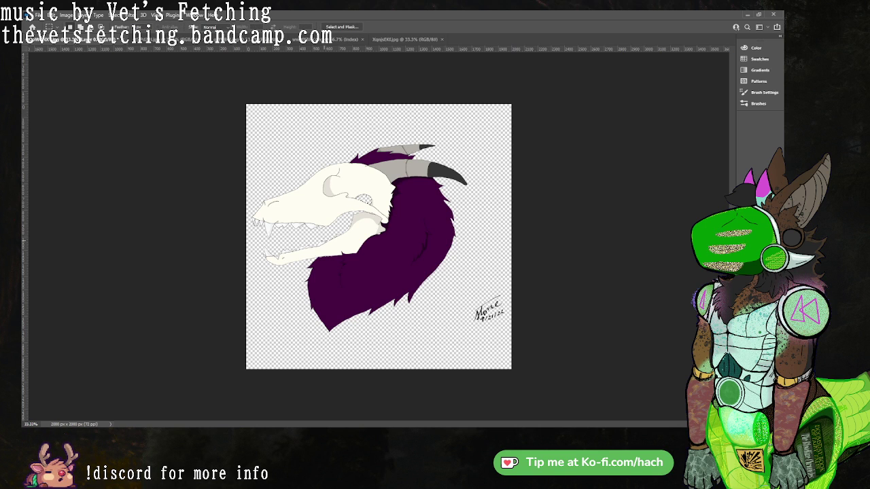
pyautogui.moveTo(392, 223)
pyautogui.mouseDown()
pyautogui.moveTo(418, 192)
pyautogui.moveTo(396, 220)
pyautogui.mouseUp()
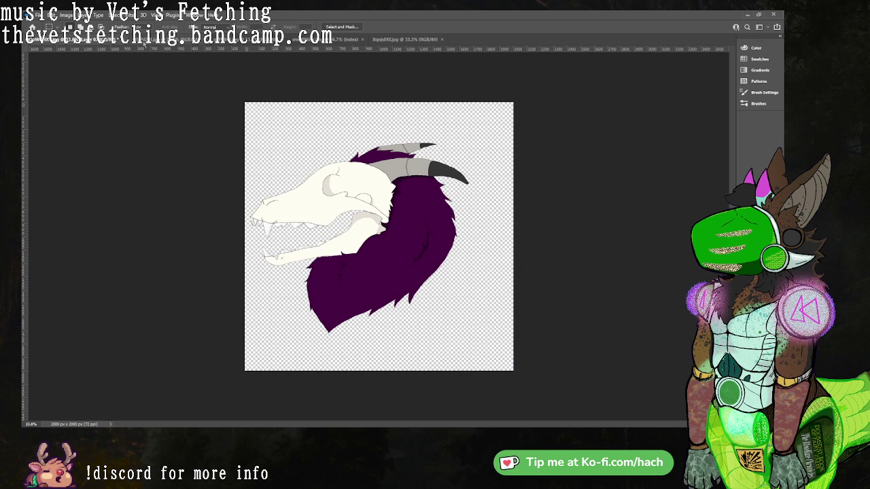
# Switch to the nearly closed-jaw image, unlock its background layer, and delete the white around the creature and between its jaws.
pyautogui.click(151, 39)
pyautogui.press('w')
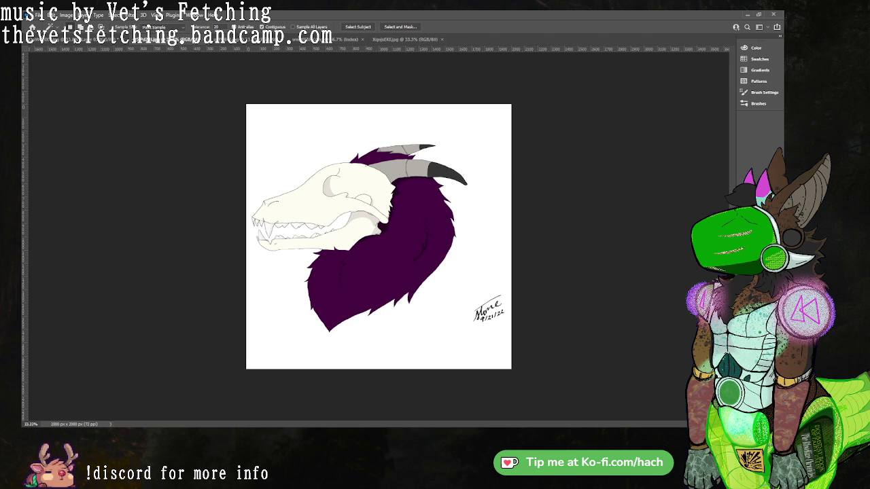
pyautogui.press('h')
pyautogui.press('w')
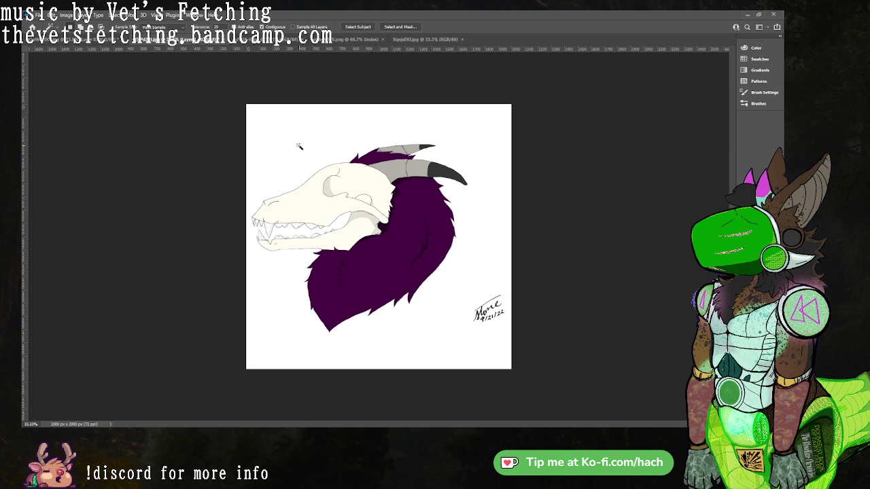
pyautogui.hotkey('ctrl', 'a')
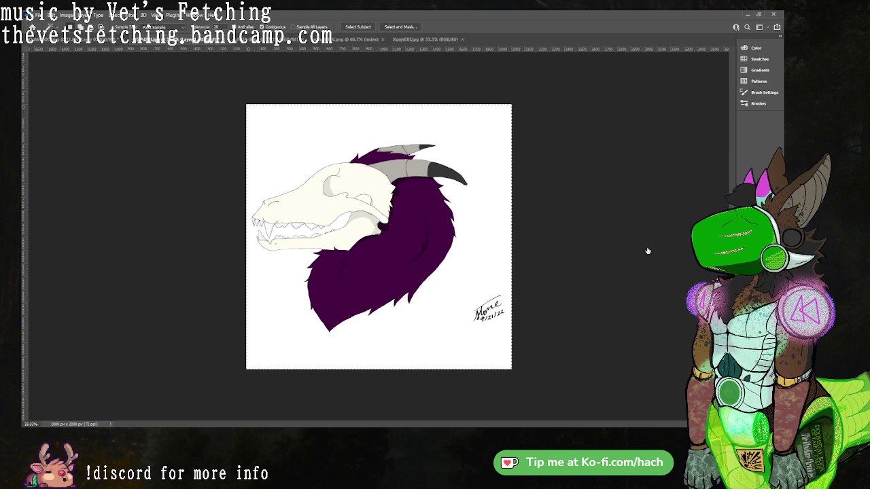
pyautogui.hotkey('ctrl', 'd')
pyautogui.click(478, 178)
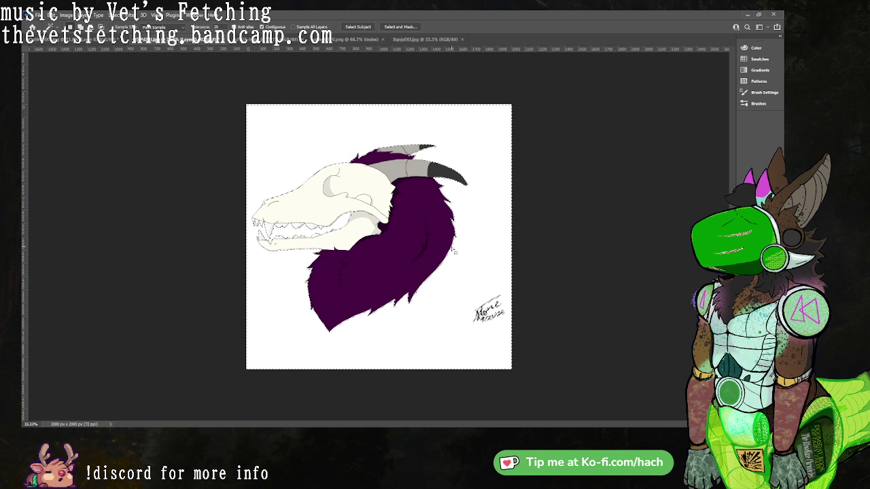
pyautogui.press('Delete')
pyautogui.press('m')
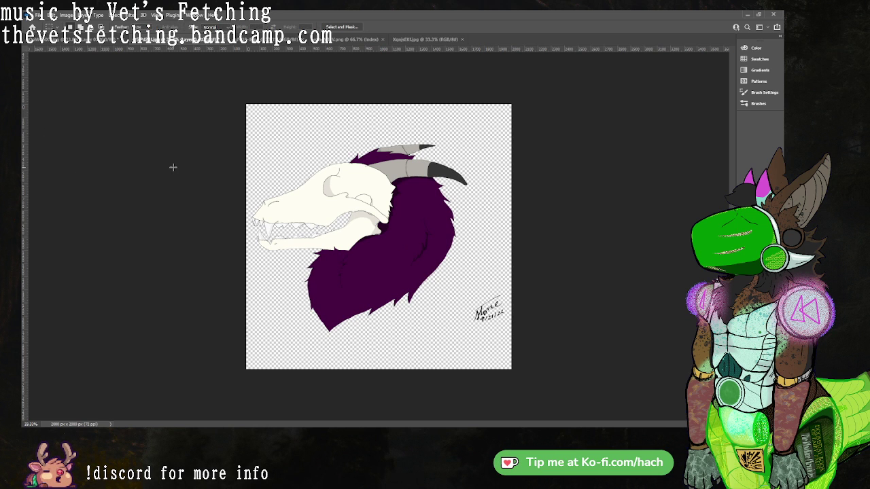
# Switch to the half-open-jaw image, unlock its background layer, and delete its white background with a Magic Wand selection.
pyautogui.hotkey('ctrl', 'z')
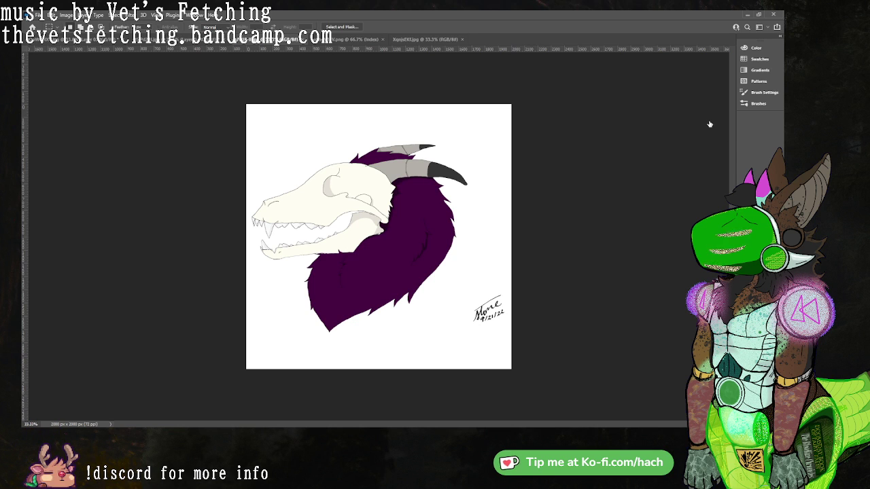
pyautogui.press('h')
pyautogui.press('m')
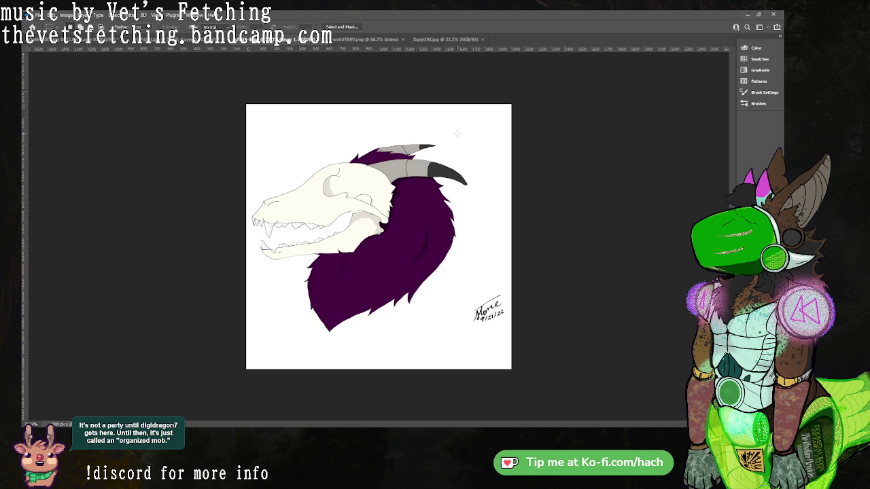
pyautogui.press('w')
pyautogui.click(288, 133)
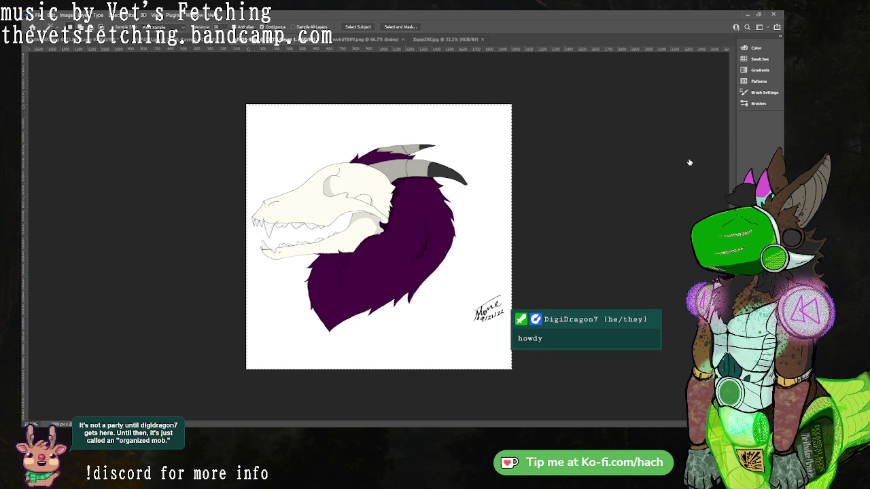
pyautogui.hotkey('ctrl', 'd')
pyautogui.click(486, 162)
pyautogui.press('Delete')
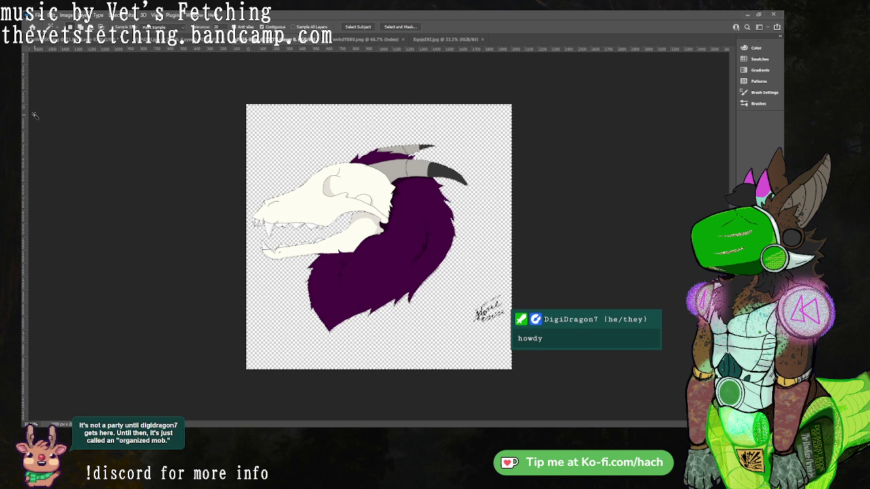
pyautogui.press('m')
pyautogui.click(320, 127)
# Copy the entire indexed-color PNG image and paste it into a new document of the same size.
pyautogui.click(364, 39)
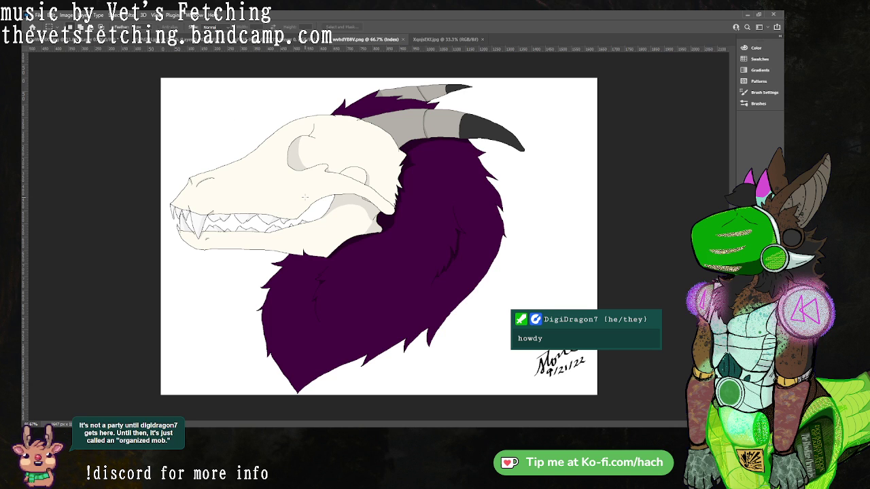
pyautogui.hotkey('ctrl', 'a')
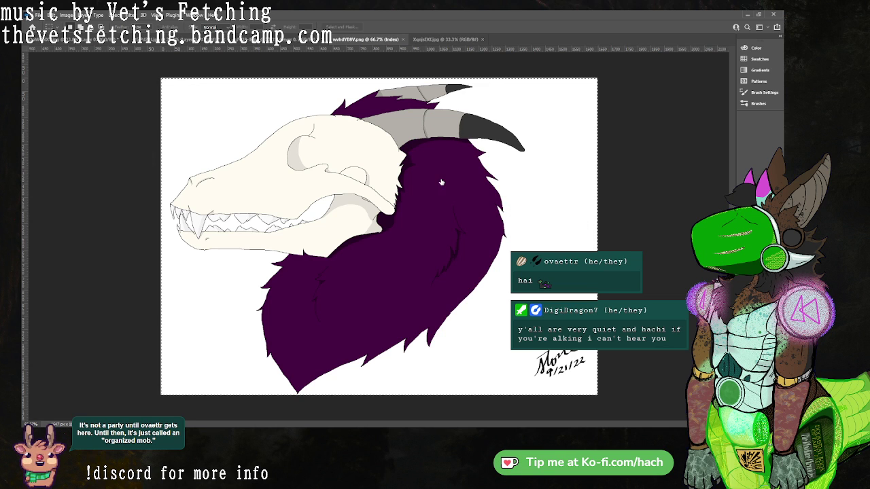
pyautogui.click(292, 39)
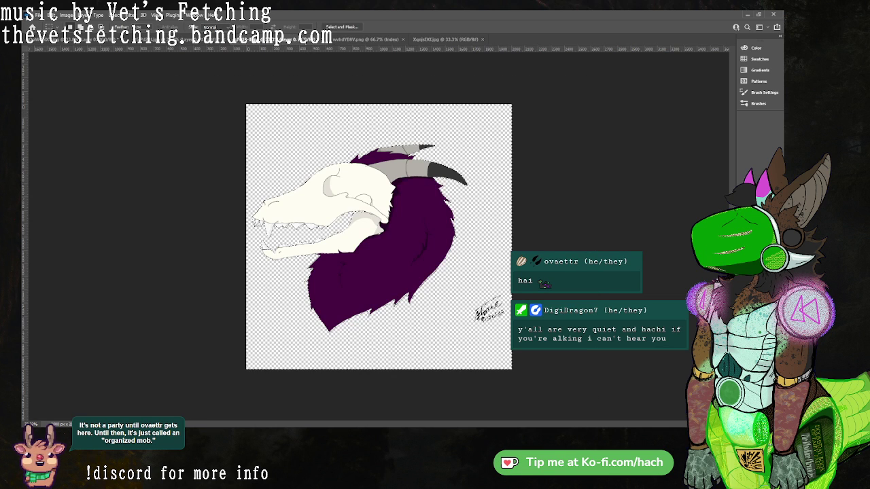
pyautogui.hotkey('ctrl', 'n')
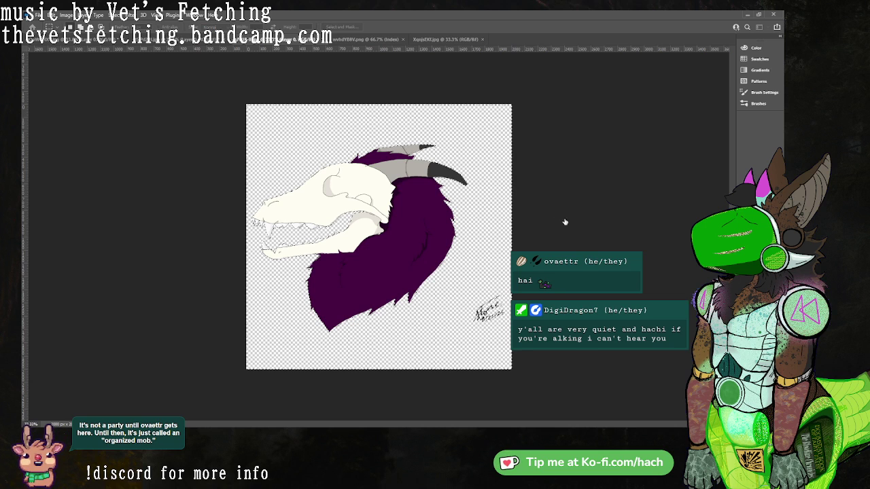
pyautogui.press('Return')
pyautogui.hotkey('ctrl', 'v')
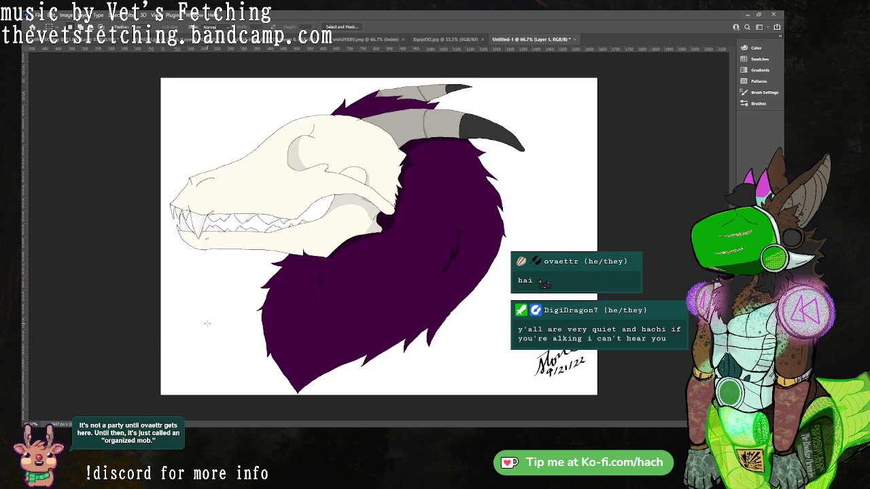
# Delete the pasted image's white background and the white gap between the jaws using the Magic Wand.
pyautogui.hotkey('ctrl', 'd')
pyautogui.press('w')
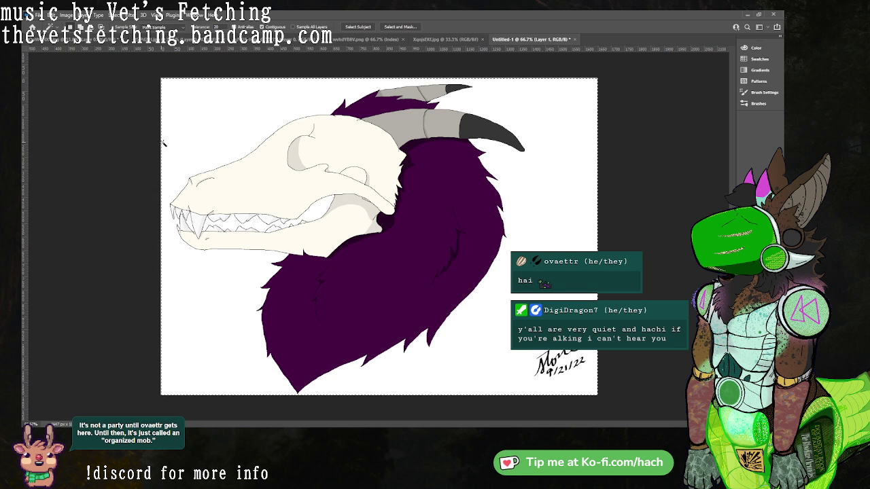
pyautogui.click(220, 144)
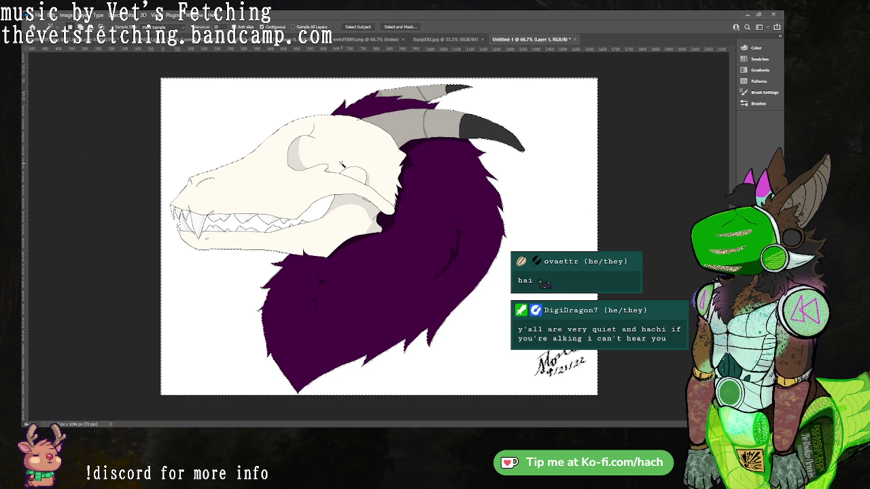
pyautogui.press('Delete')
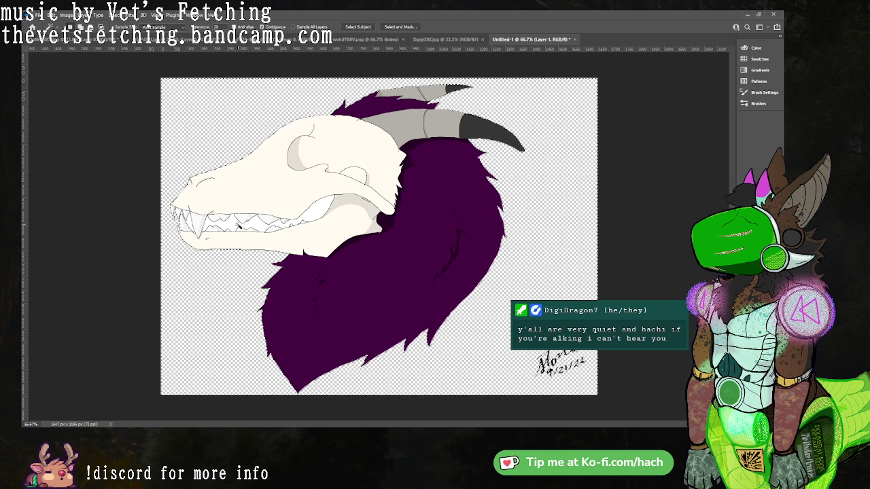
pyautogui.press('Delete')
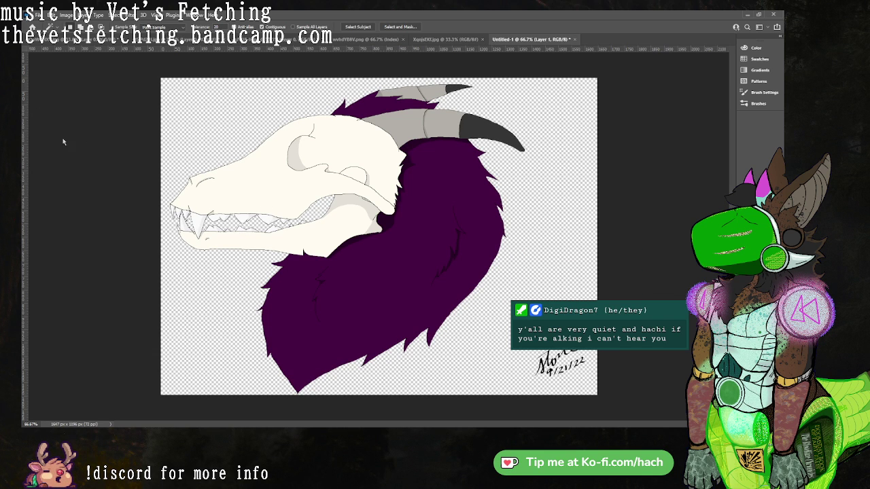
pyautogui.press('m')
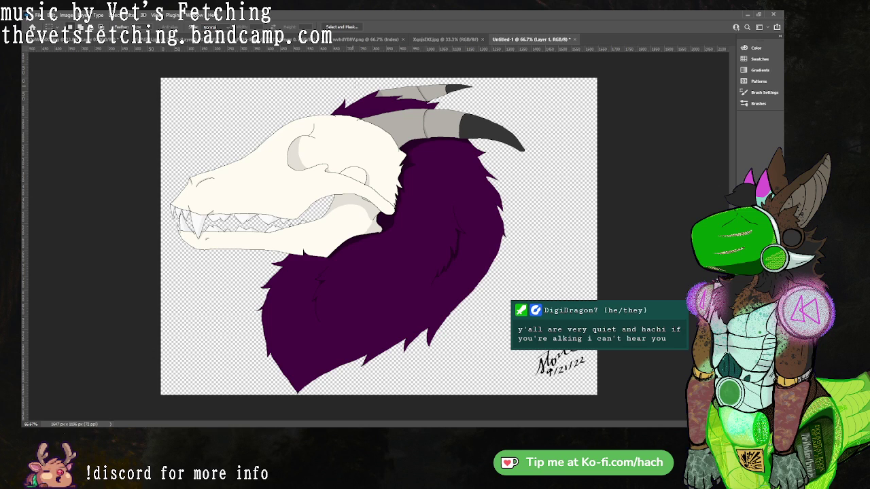
# Switch to the wide-open-jaw image, unlock its background layer, and delete the white around the creature with a Magic Wand selection.
pyautogui.click(445, 39)
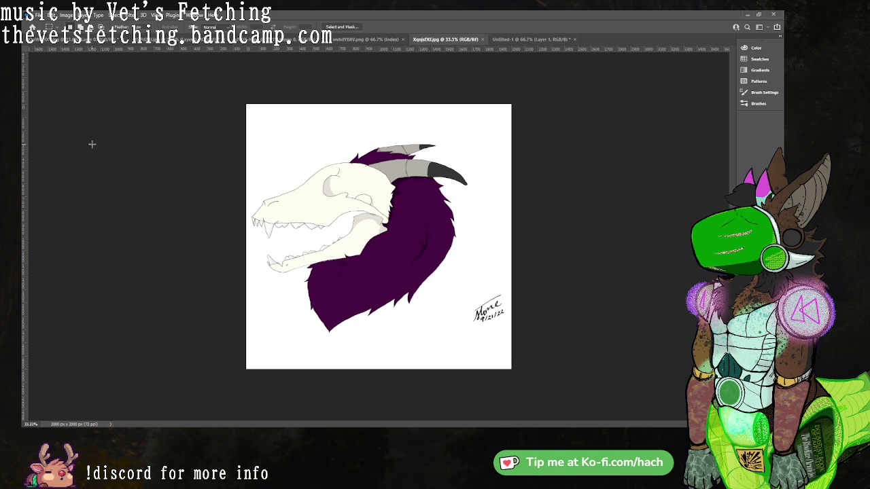
pyautogui.press('w')
pyautogui.click(297, 129)
pyautogui.press('i')
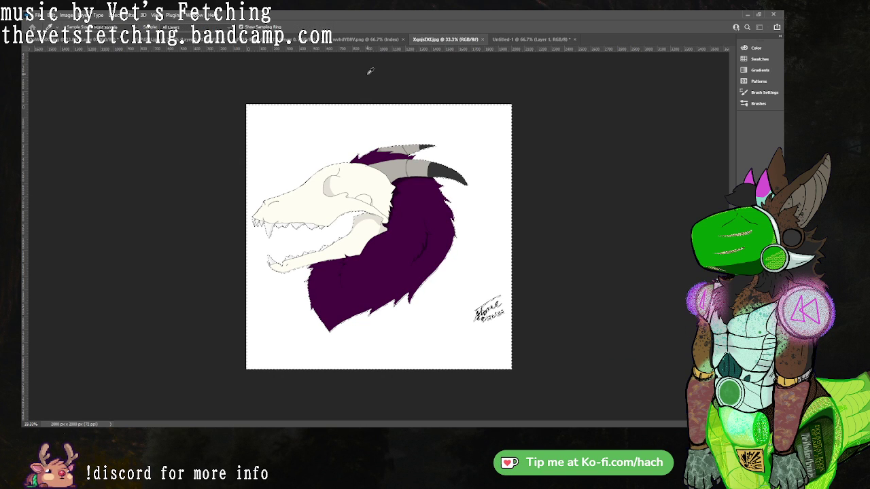
pyautogui.press('w')
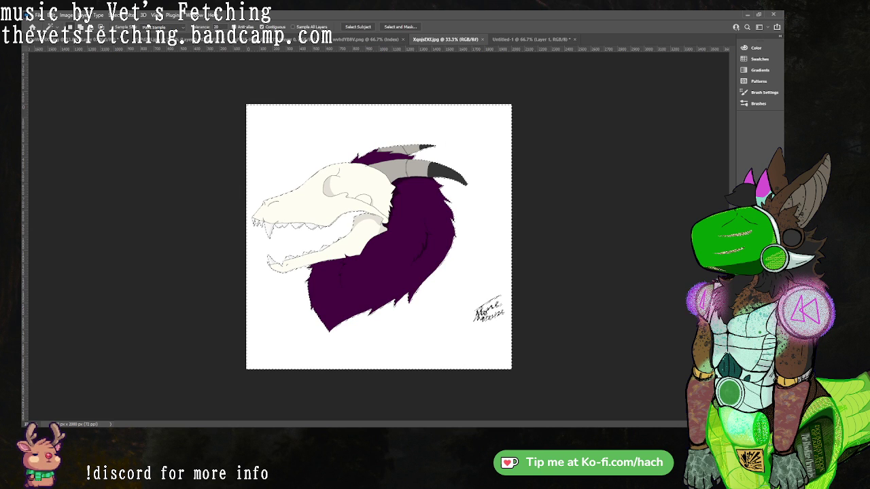
pyautogui.hotkey('ctrl', 'shift', 'alt', 'n')
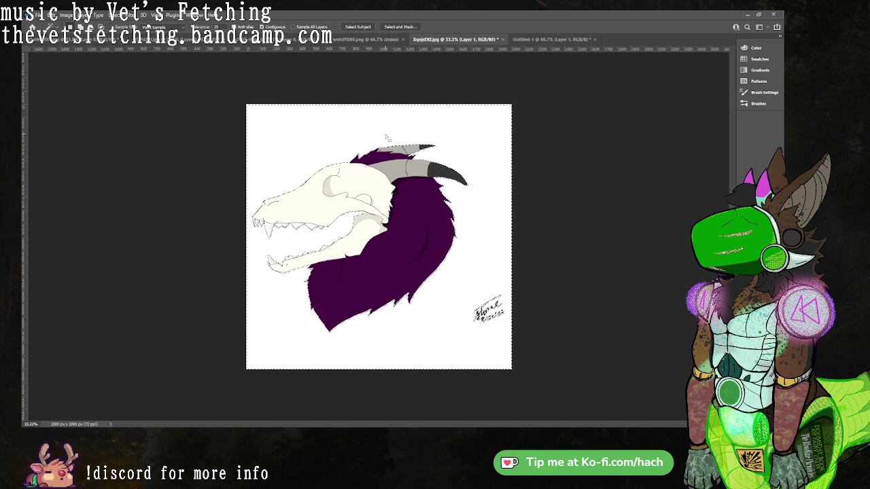
pyautogui.hotkey('ctrl', 'z')
pyautogui.press('Delete')
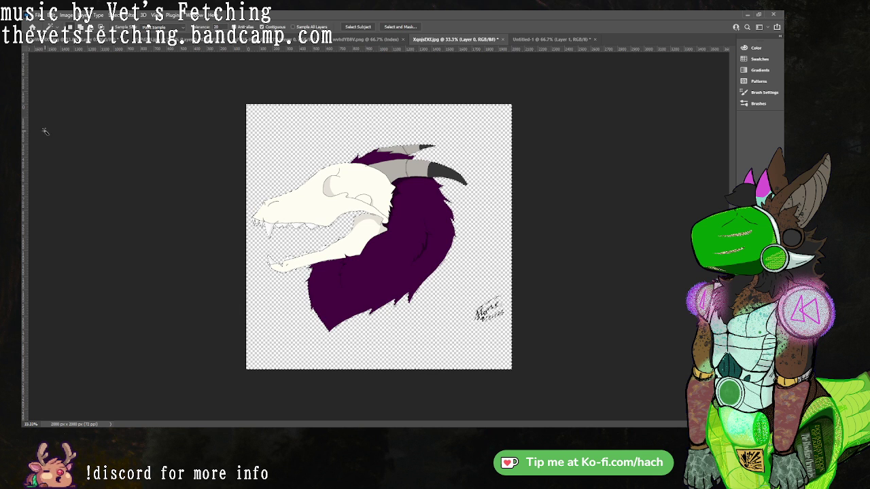
pyautogui.press('m')
# Copy the wide-open-jaw creature and paste it as a new layer above the closed-jaw creature in the untitled document.
pyautogui.click(550, 39)
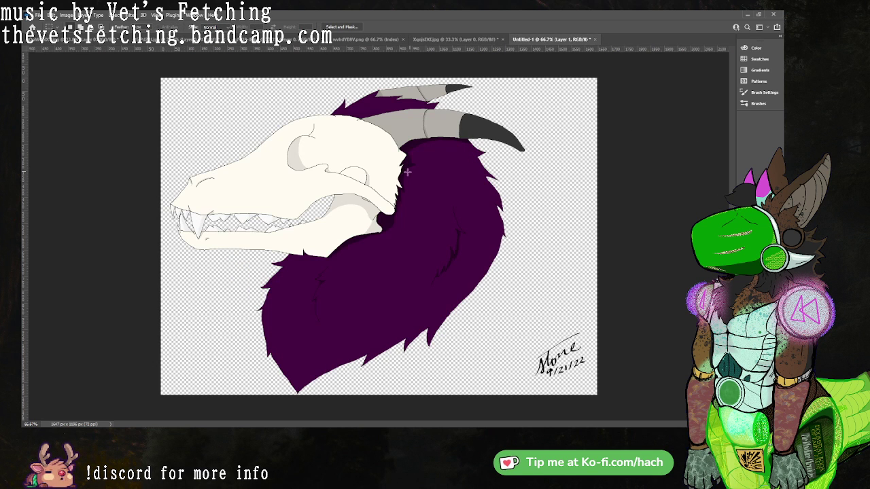
pyautogui.click(442, 39)
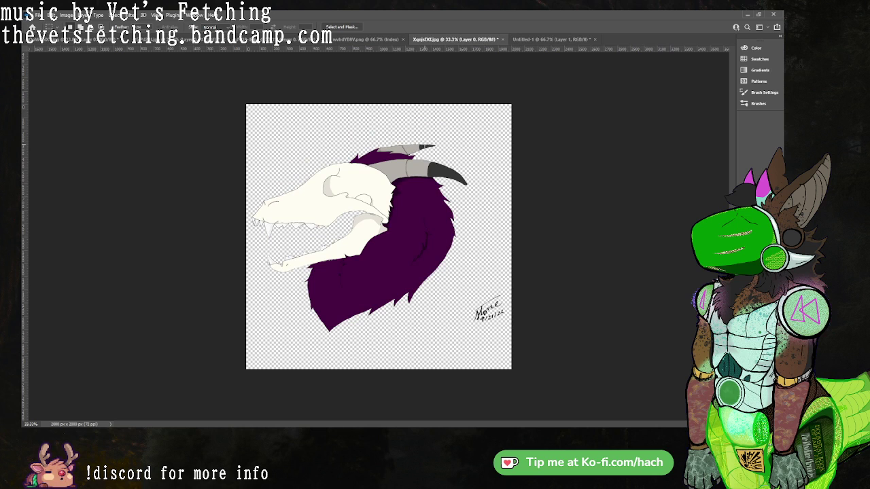
pyautogui.click(550, 40)
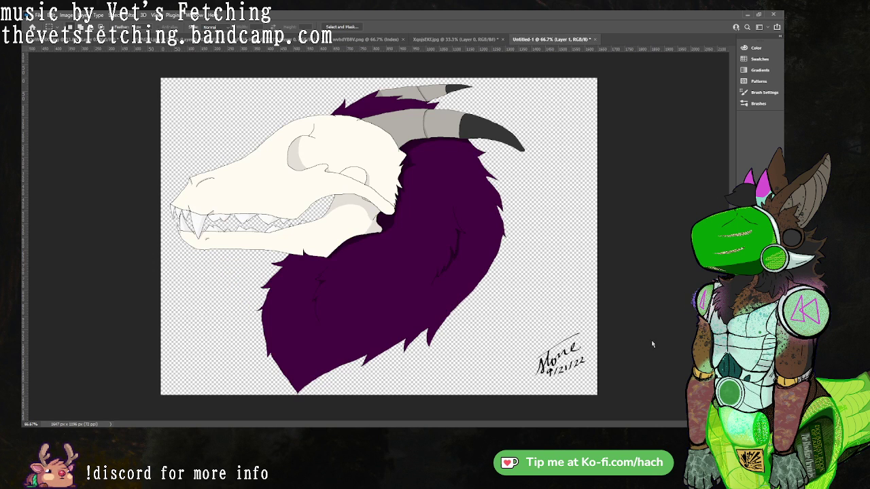
pyautogui.hotkey('ctrl', 'v')
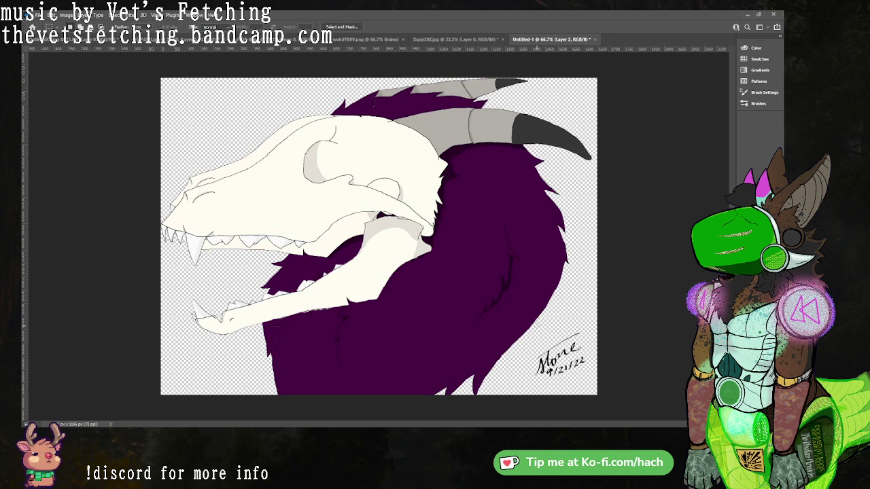
# Scale the semi-transparent wide-open-jaw layer to about 83% and move it until its skull lines up with the closed-jaw skull beneath.
pyautogui.hotkey('ctrl', '-')
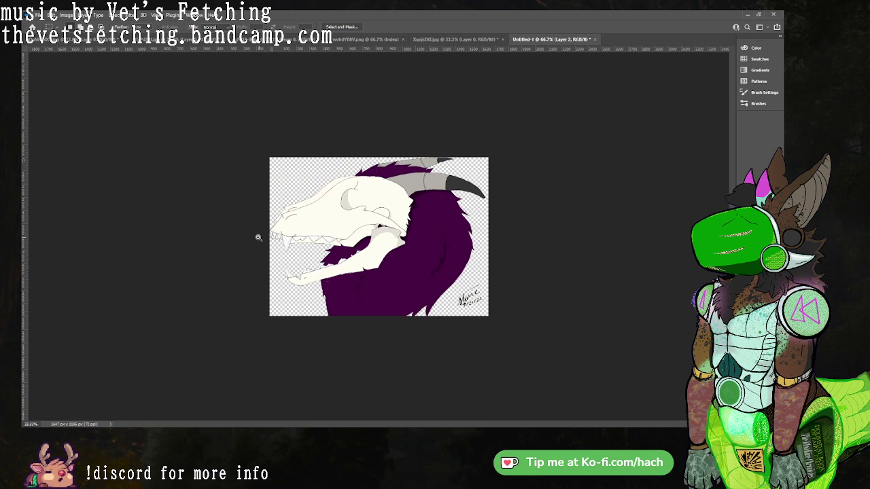
pyautogui.hotkey('ctrl', 't')
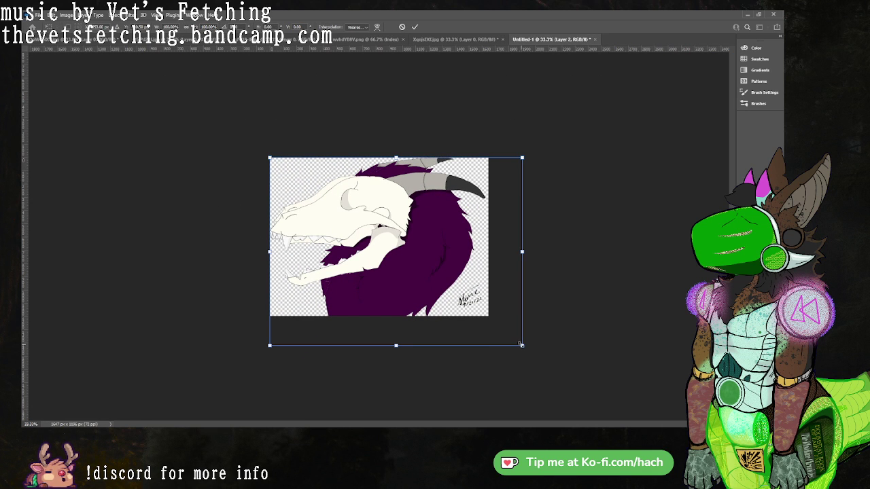
pyautogui.moveTo(521, 345); pyautogui.dragTo(478, 313)
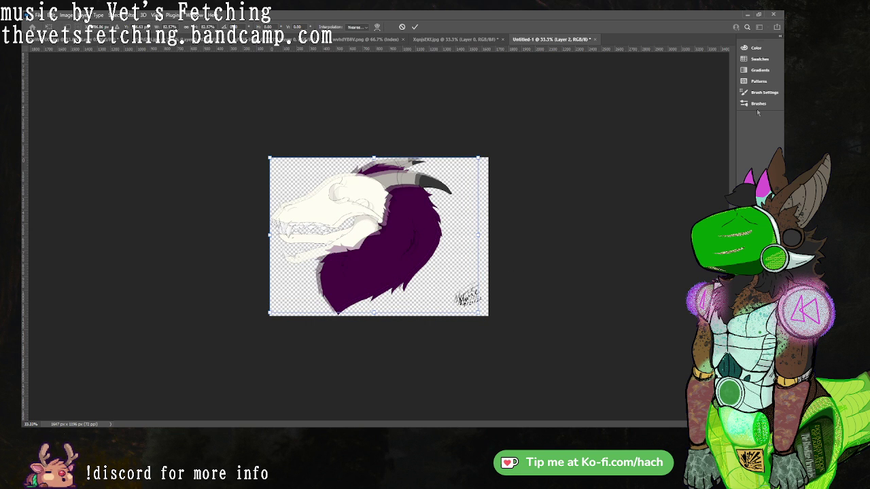
pyautogui.hotkey('ctrl', '+')
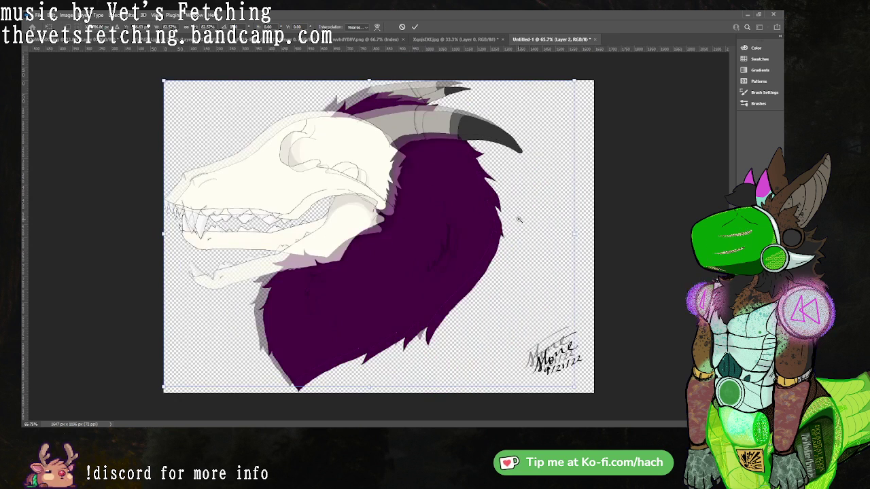
pyautogui.moveTo(518, 220); pyautogui.dragTo(513, 225)
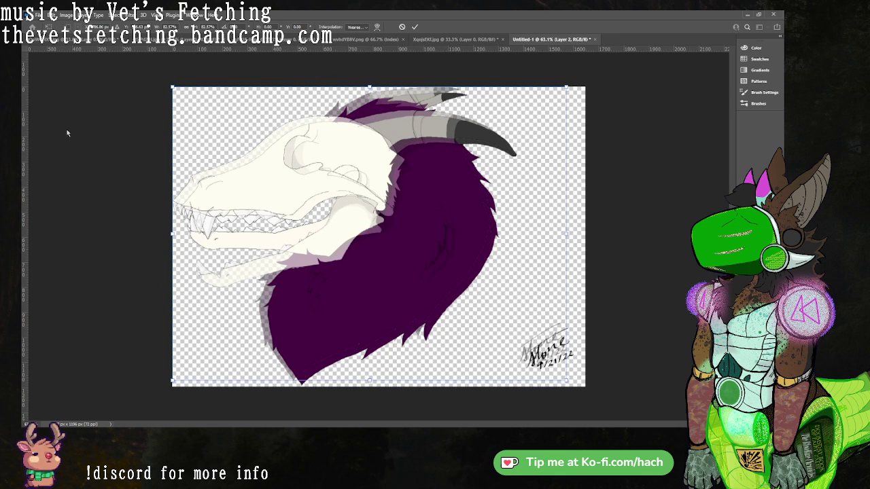
pyautogui.press('Return')
pyautogui.moveTo(351, 183)
pyautogui.mouseDown()
pyautogui.moveTo(366, 187)
pyautogui.moveTo(359, 190)
pyautogui.mouseUp()
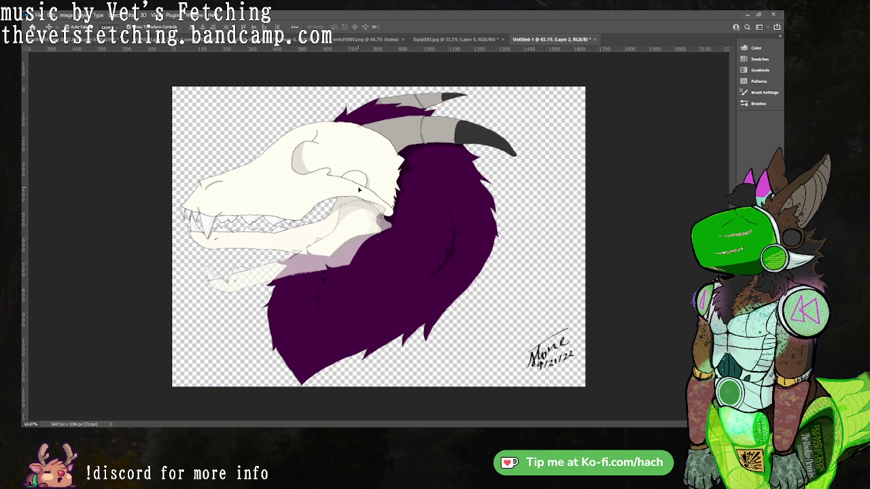
pyautogui.hotkey('ctrl', 'space')
pyautogui.moveTo(348, 207); pyautogui.dragTo(365, 183)
pyautogui.press('space')
pyautogui.moveTo(210, 176); pyautogui.dragTo(325, 216)
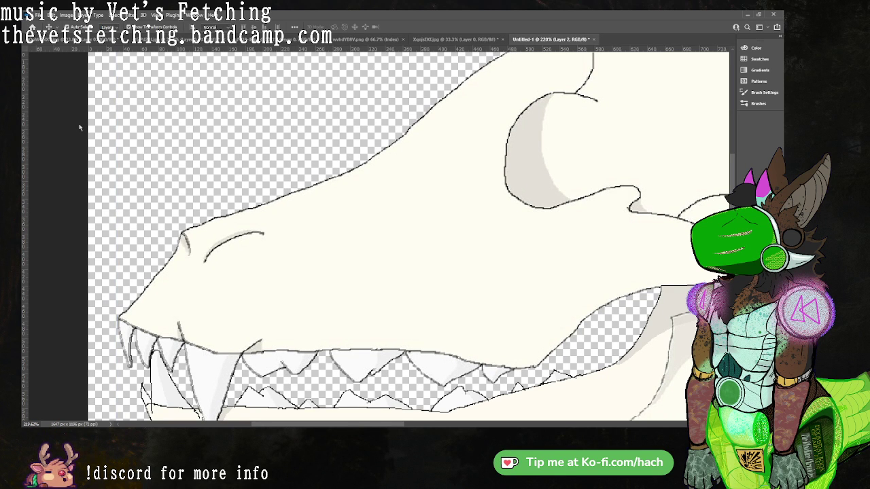
pyautogui.hotkey('ctrl', '0')
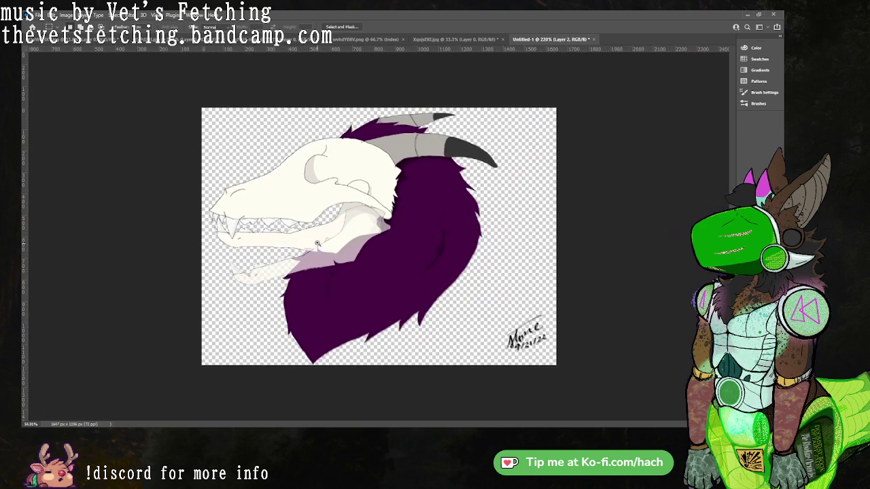
# Close the original indexed-color PNG document of the closed-jaw creature.
pyautogui.click(485, 40)
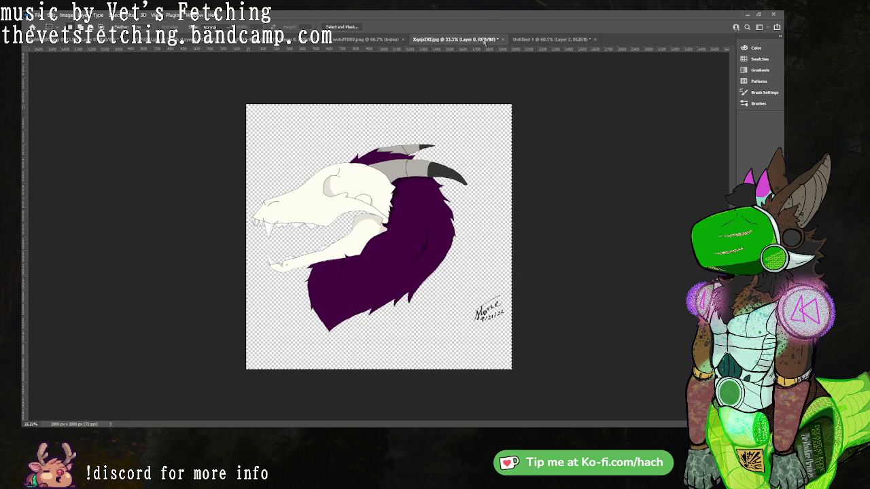
pyautogui.click(551, 39)
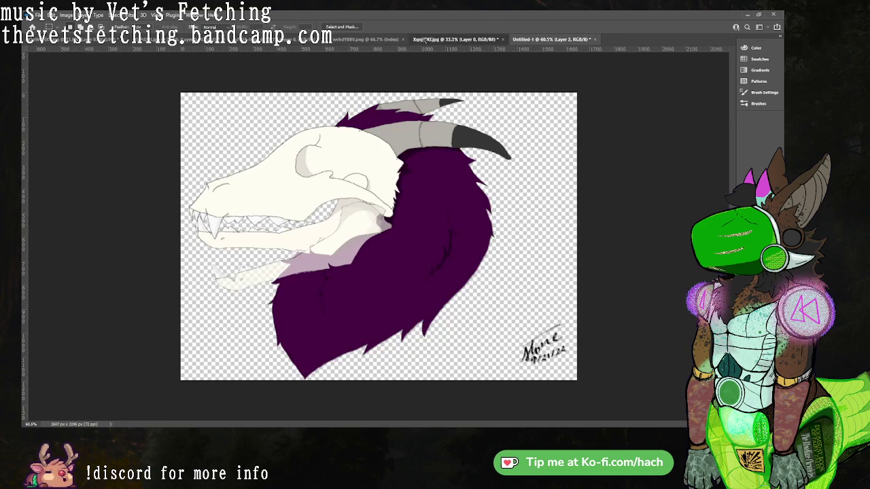
pyautogui.click(366, 40)
pyautogui.click(403, 40)
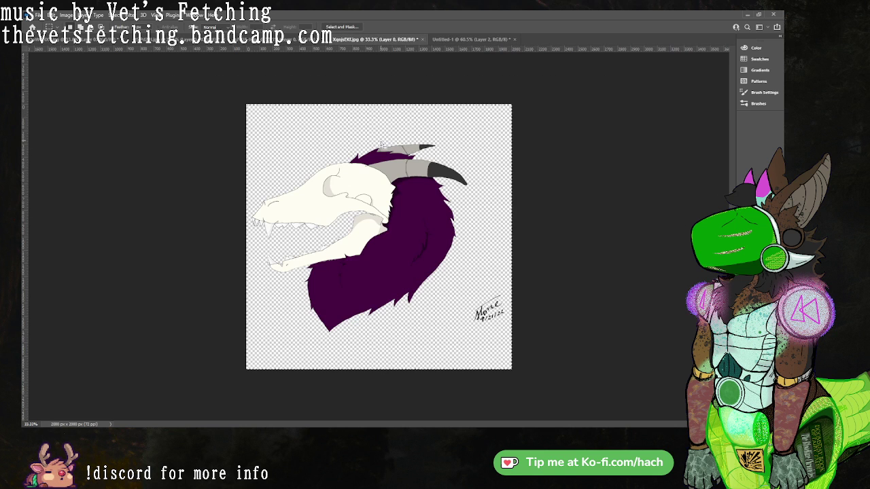
# Copy the half-open-jaw creature from its image and paste it as another layer in the untitled document.
pyautogui.click(288, 39)
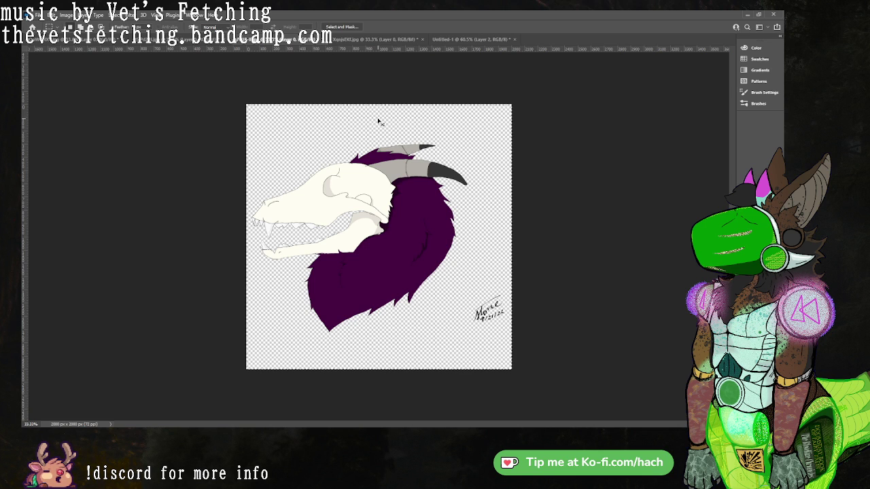
pyautogui.click(460, 40)
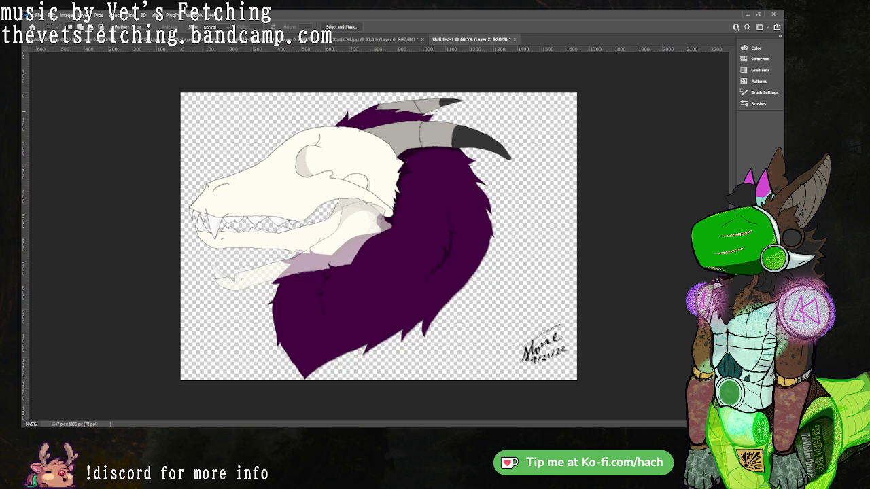
pyautogui.hotkey('ctrl', 'v')
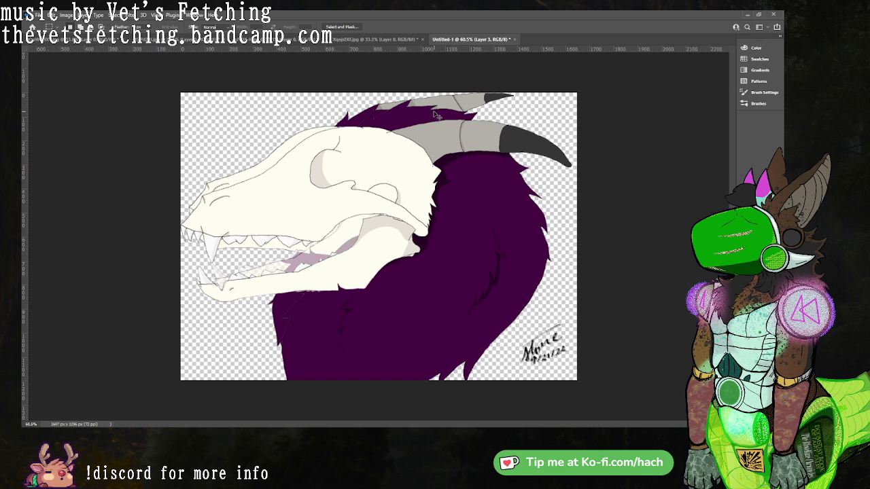
# Scale the pasted half-open-jaw layer proportionally to about 85% to match the size of the creatures beneath it.
pyautogui.hotkey('ctrl', 't')
pyautogui.moveTo(402, 177); pyautogui.dragTo(340, 177)
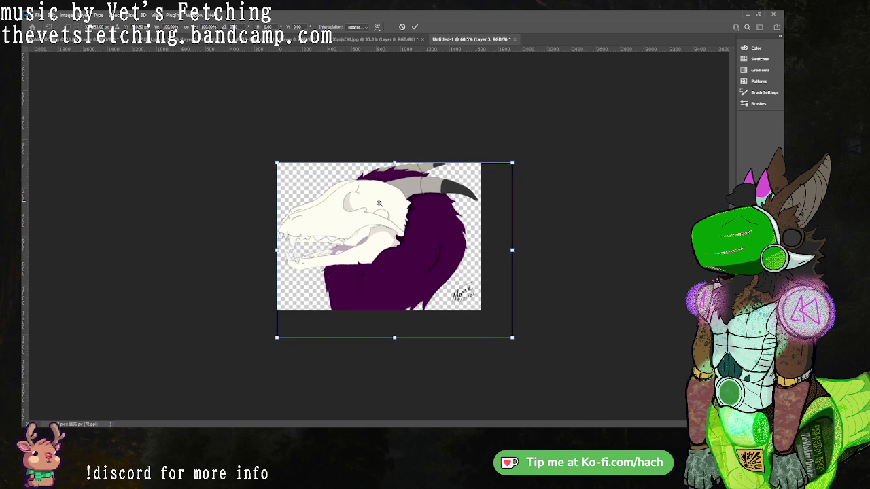
pyautogui.moveTo(513, 336)
pyautogui.mouseDown()
pyautogui.moveTo(495, 324)
pyautogui.moveTo(491, 293)
pyautogui.mouseUp()
pyautogui.moveTo(446, 272); pyautogui.dragTo(481, 188)
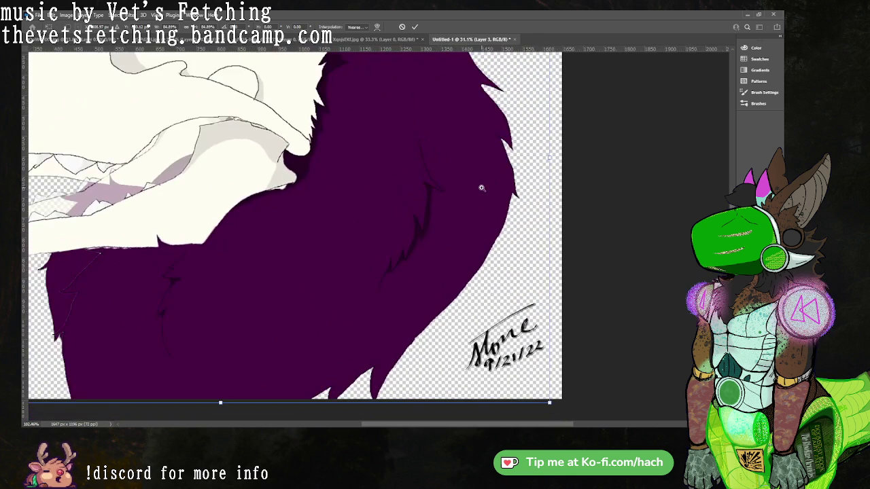
pyautogui.moveTo(432, 212); pyautogui.dragTo(580, 256)
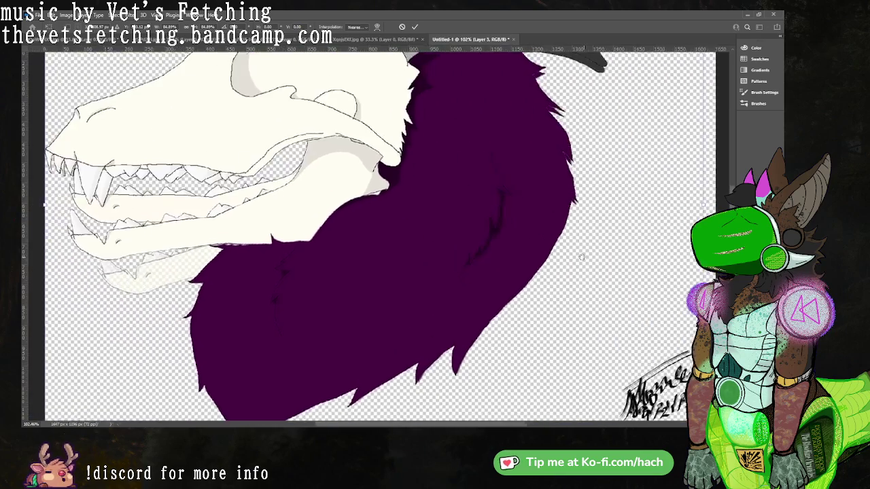
pyautogui.moveTo(367, 194); pyautogui.dragTo(512, 269)
pyautogui.scroll(3, 453, 202)
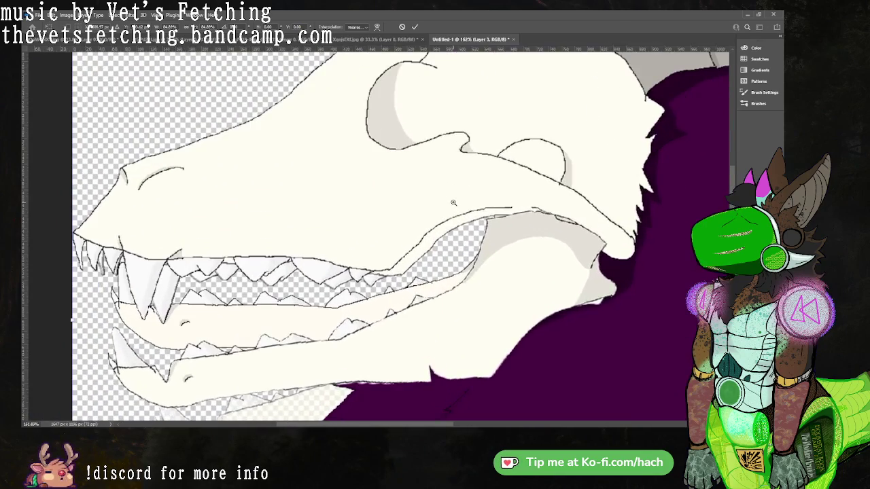
pyautogui.scroll(-3, 403, 215)
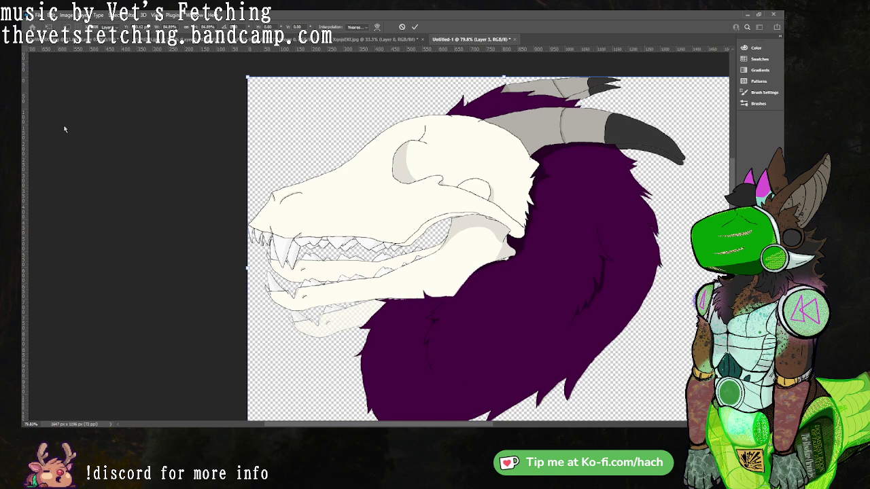
pyautogui.press('Return')
# Move the half-open-jaw layer until its snout and skull outlines line up with the layers beneath.
pyautogui.moveTo(441, 197); pyautogui.dragTo(451, 202)
pyautogui.scroll(5, 443, 197)
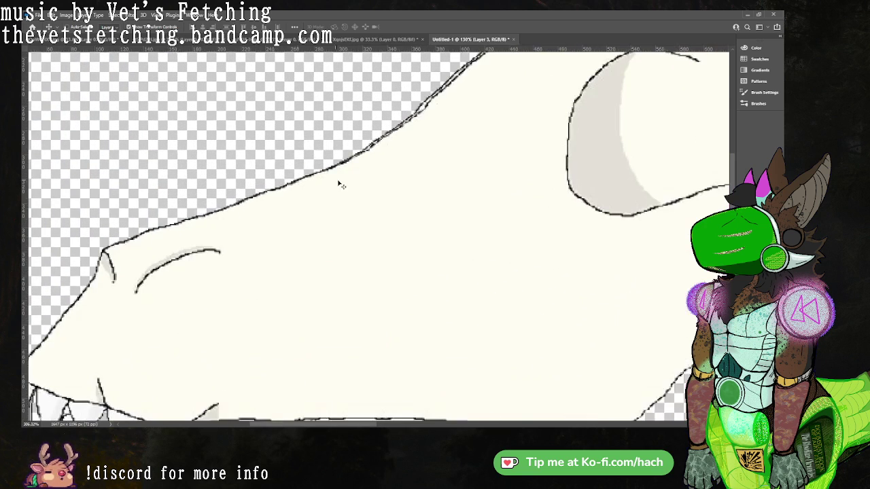
pyautogui.moveTo(397, 210)
pyautogui.mouseDown()
pyautogui.moveTo(402, 219)
pyautogui.moveTo(389, 214)
pyautogui.mouseUp()
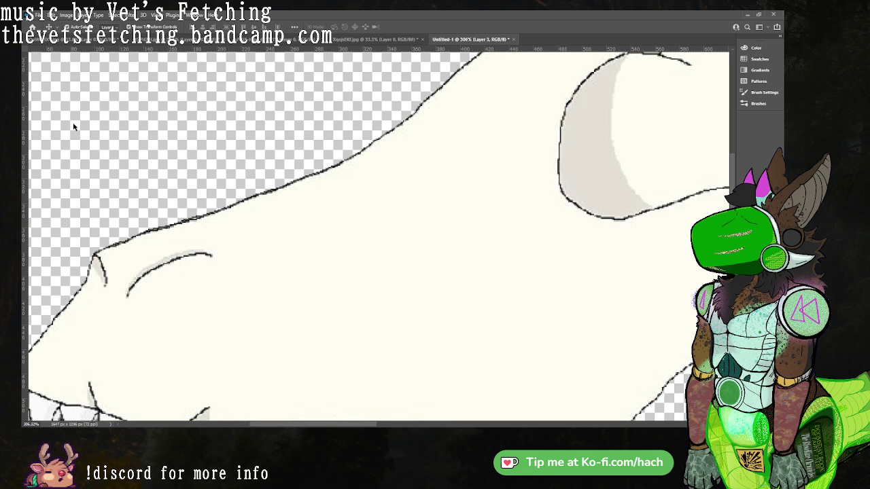
pyautogui.press('m')
pyautogui.moveTo(391, 188); pyautogui.dragTo(343, 238)
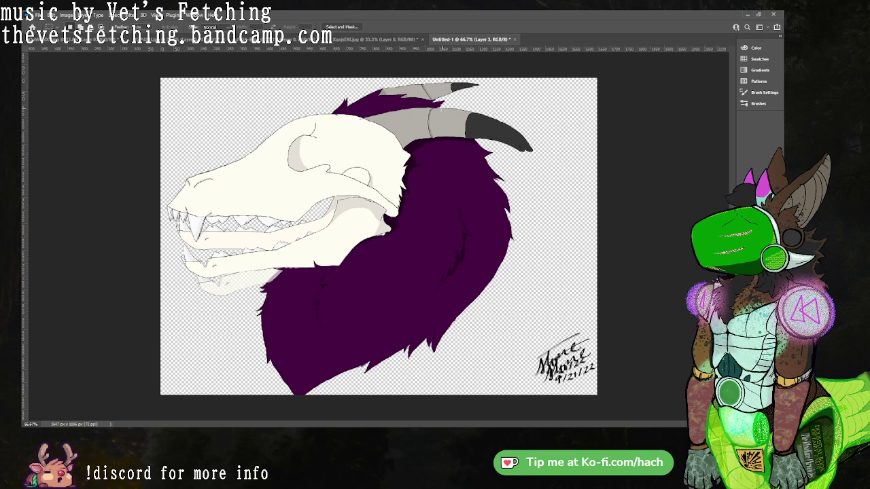
# Compare the other open creature images with the stack in the untitled document, toggling the top layer's visibility.
pyautogui.click(371, 39)
pyautogui.click(299, 40)
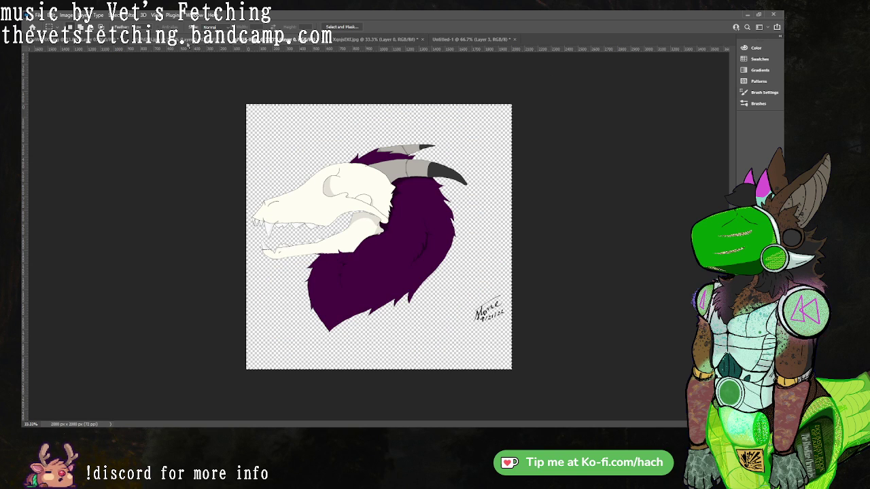
pyautogui.click(188, 39)
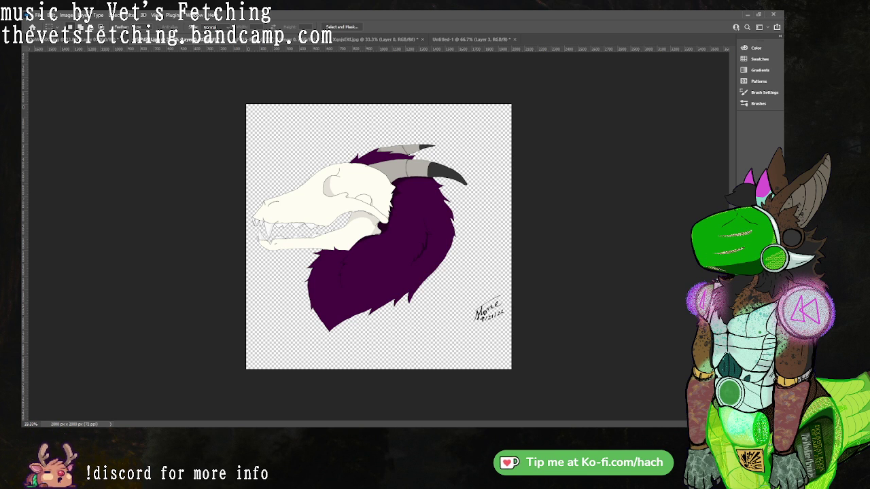
pyautogui.click(440, 39)
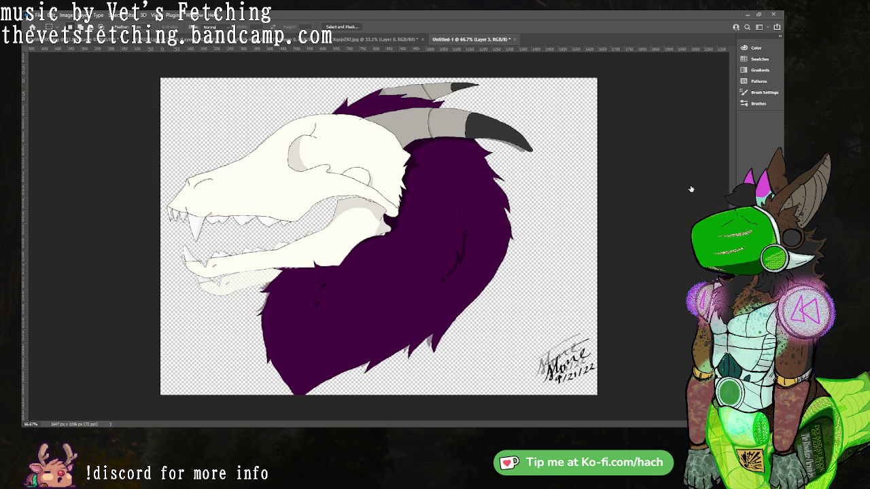
pyautogui.click(288, 40)
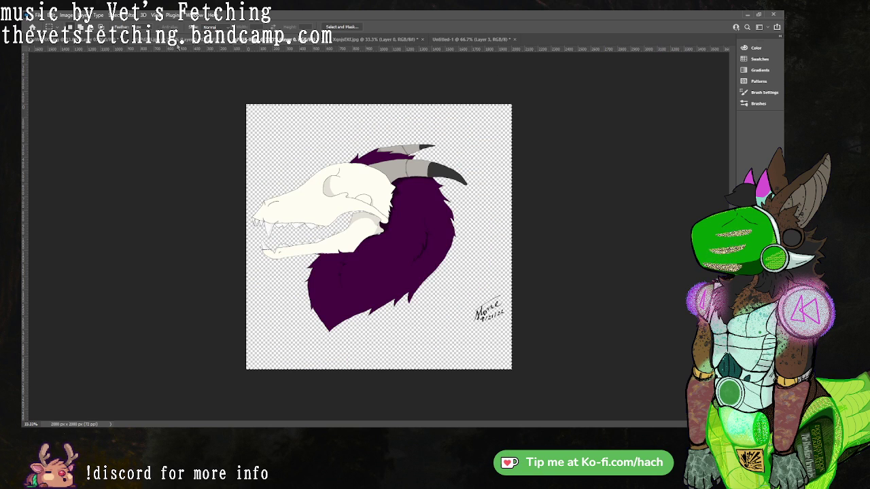
pyautogui.click(470, 39)
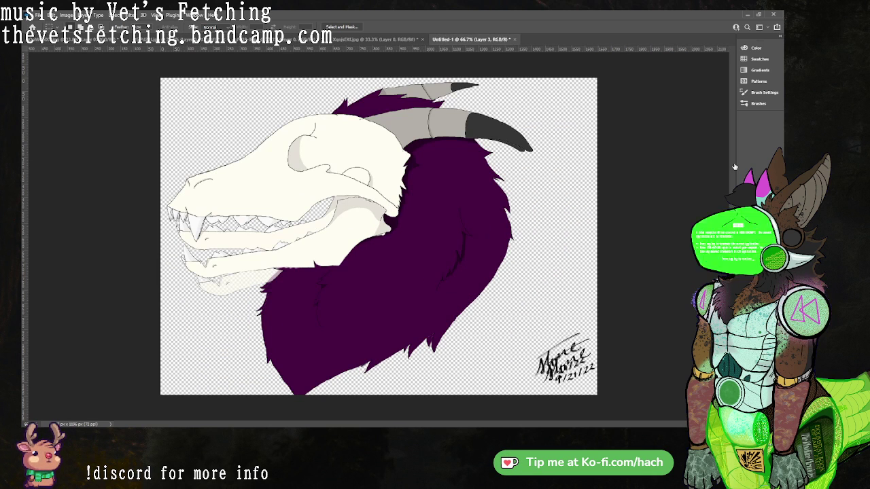
pyautogui.click(688, 165)
pyautogui.click(687, 165)
pyautogui.click(689, 131)
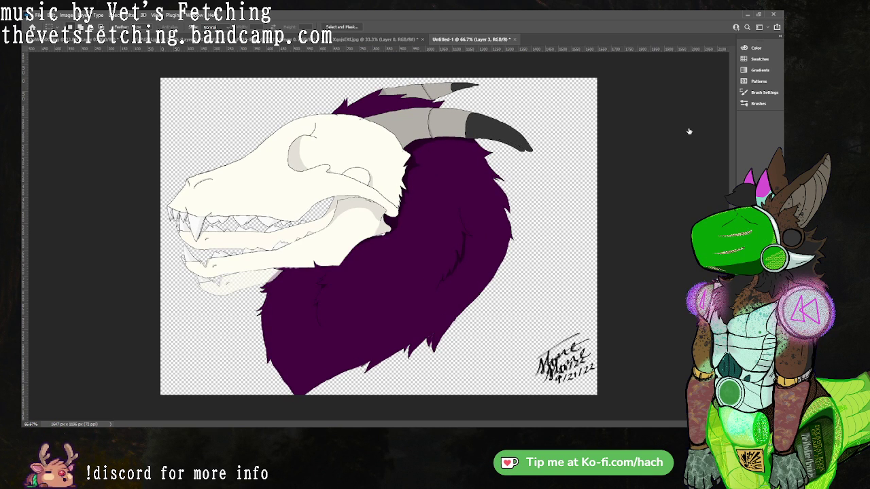
# Scale the top creature layer proportionally to about 98% so its outline fits the layers beneath.
pyautogui.hotkey('ctrl', 't')
pyautogui.moveTo(595, 401); pyautogui.dragTo(588, 389)
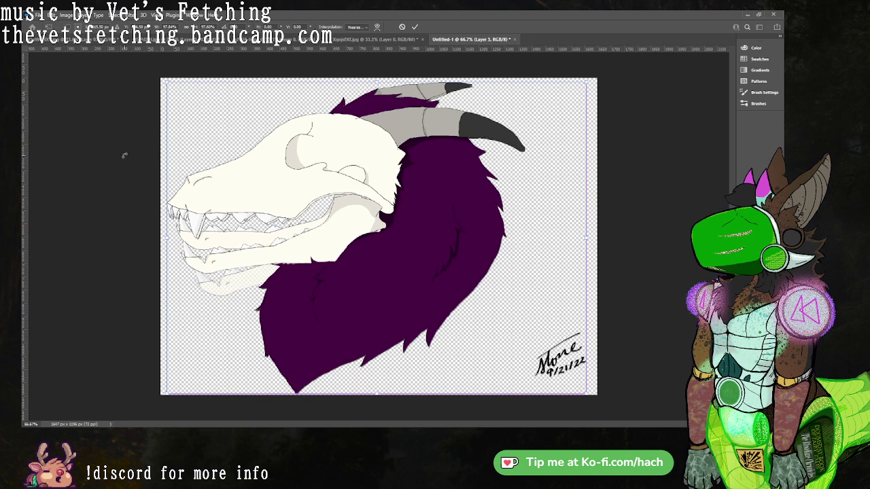
pyautogui.press('Return')
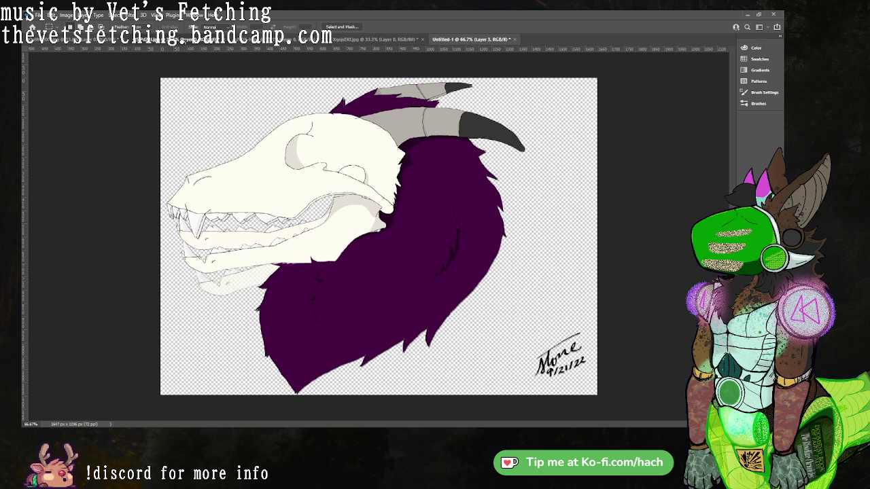
# Go through the open jaw-position images and paste another creature as a new layer in the untitled document.
pyautogui.click(299, 39)
pyautogui.click(373, 40)
pyautogui.click(299, 39)
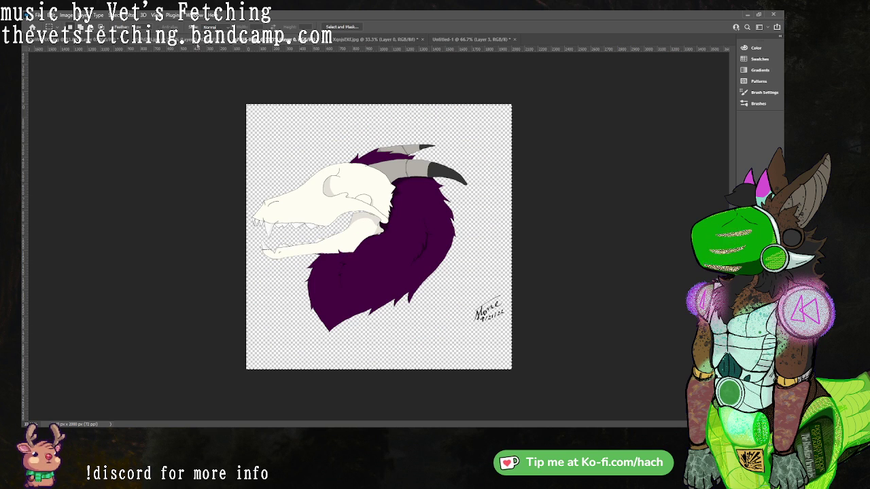
pyautogui.click(159, 39)
pyautogui.click(82, 39)
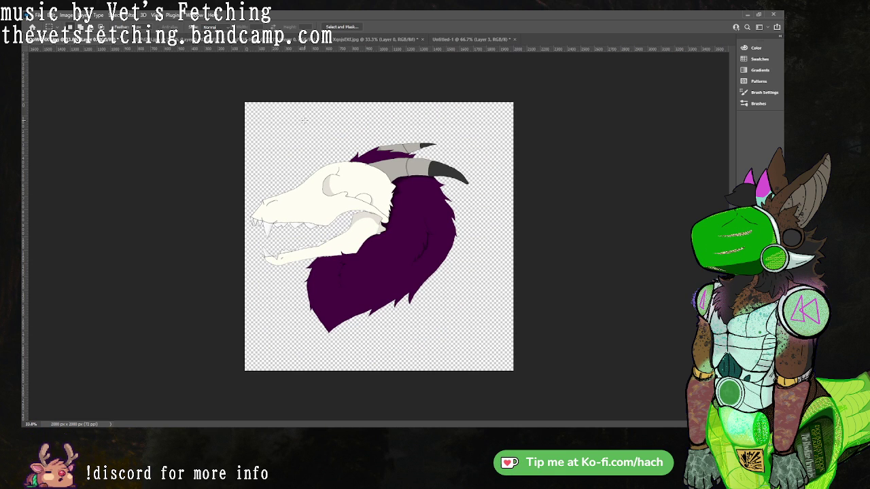
pyautogui.click(159, 40)
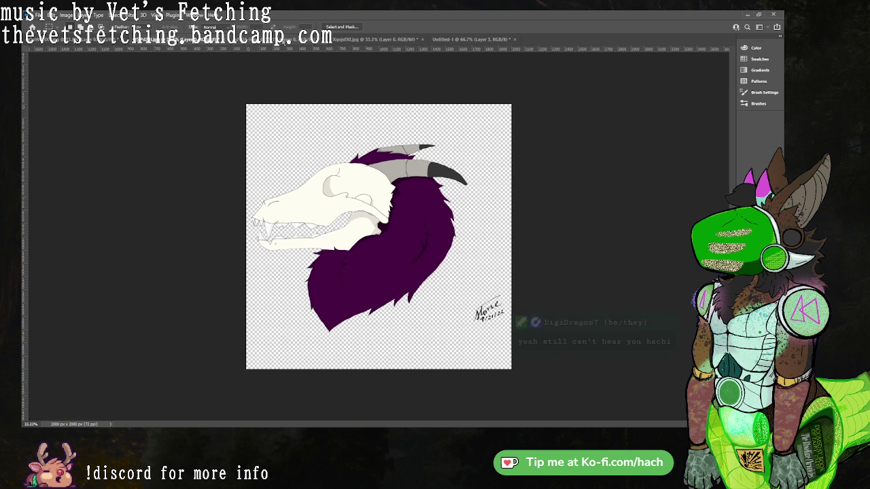
pyautogui.click(272, 39)
pyautogui.click(373, 39)
pyautogui.click(454, 39)
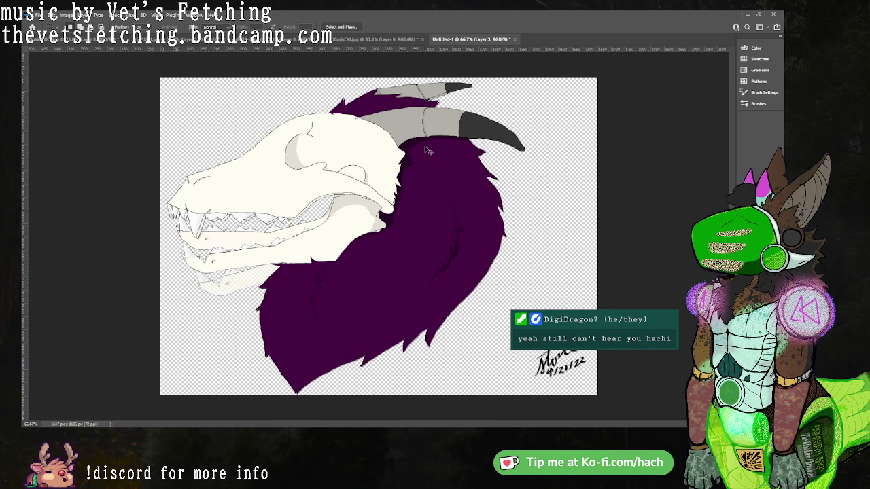
pyautogui.hotkey('ctrl', 'v')
# Scale the newly pasted creature layer proportionally to about 84% to match the mane and skull of the layers beneath.
pyautogui.hotkey('ctrl', 't')
pyautogui.scroll(-5, 434, 268)
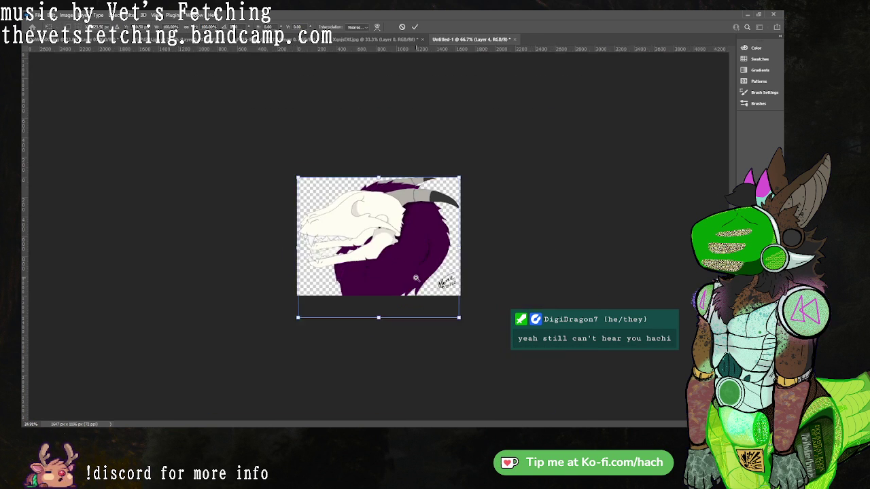
pyautogui.scroll(3, 428, 289)
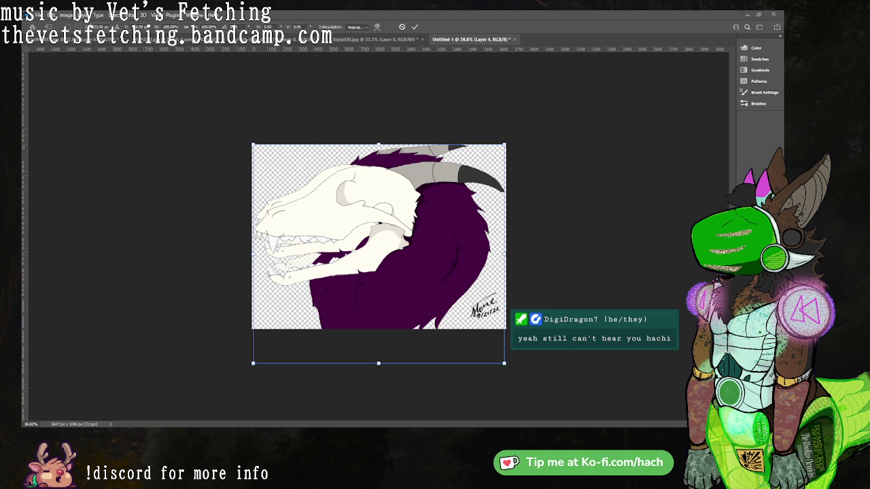
pyautogui.click(422, 277)
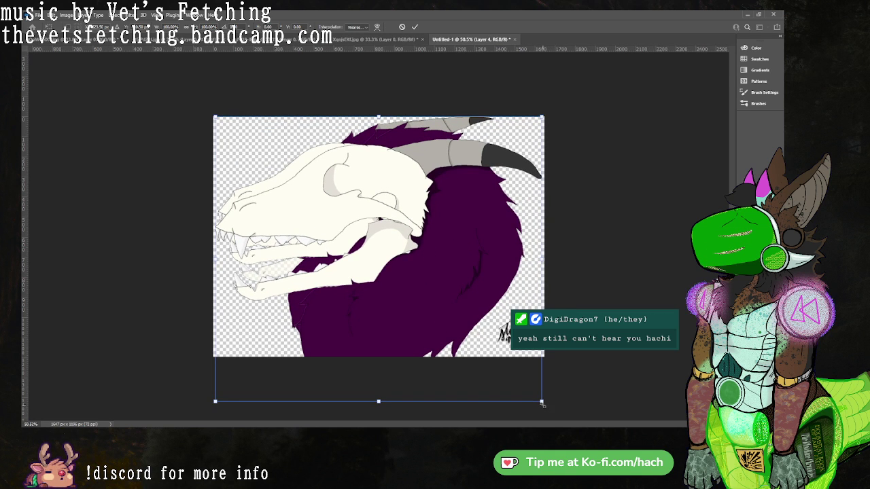
pyautogui.moveTo(559, 402); pyautogui.dragTo(492, 355)
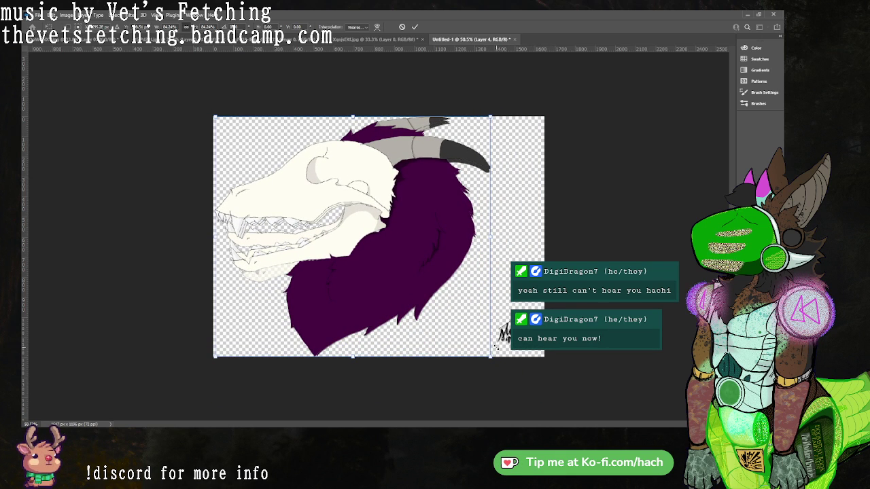
pyautogui.scroll(3, 520, 333)
pyautogui.moveTo(310, 339); pyautogui.dragTo(369, 305)
pyautogui.scroll(3, 369, 305)
pyautogui.scroll(-1, 380, 293)
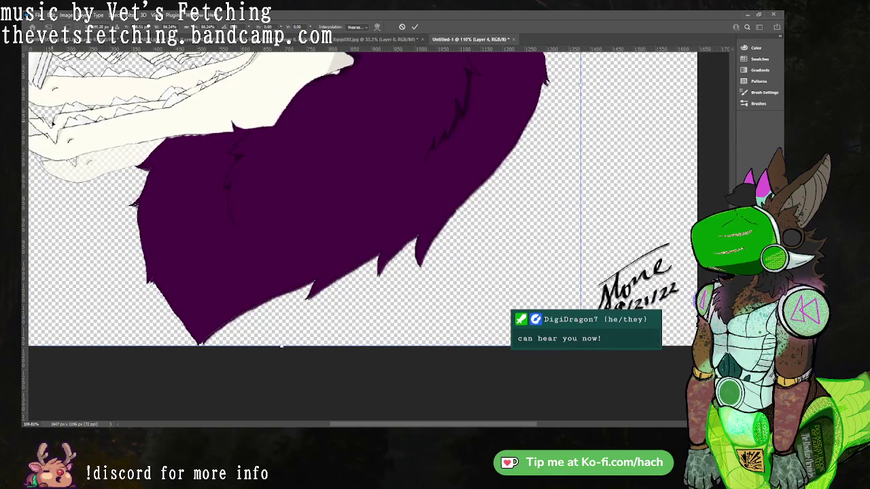
pyautogui.press('Return')
# Nudge Layer 3 and Layer 4 until their mane outlines line up with each other and the layers beneath.
pyautogui.moveTo(175, 146); pyautogui.dragTo(174, 144)
pyautogui.moveTo(326, 187); pyautogui.dragTo(324, 187)
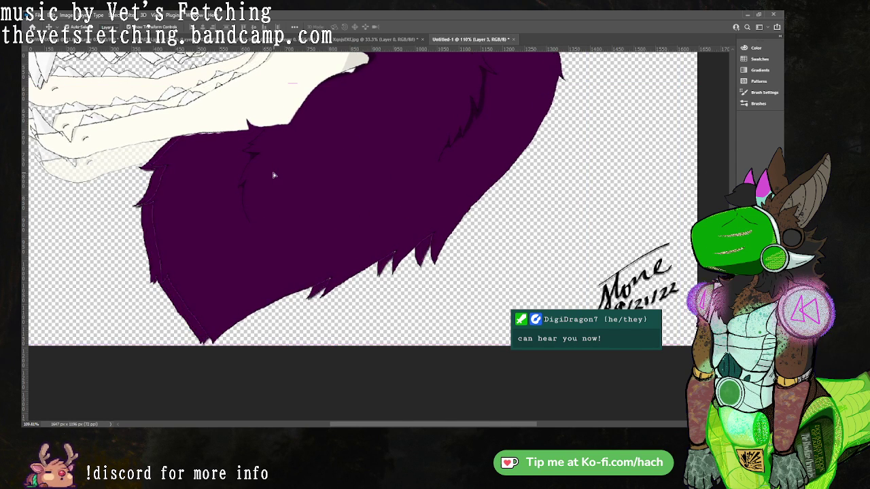
pyautogui.click(483, 191)
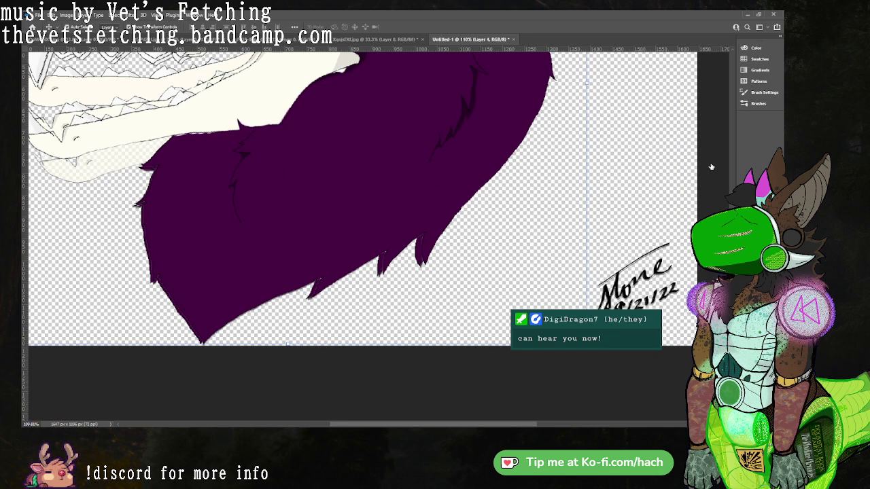
pyautogui.click(314, 197)
pyautogui.moveTo(189, 175); pyautogui.dragTo(190, 175)
pyautogui.click(419, 198)
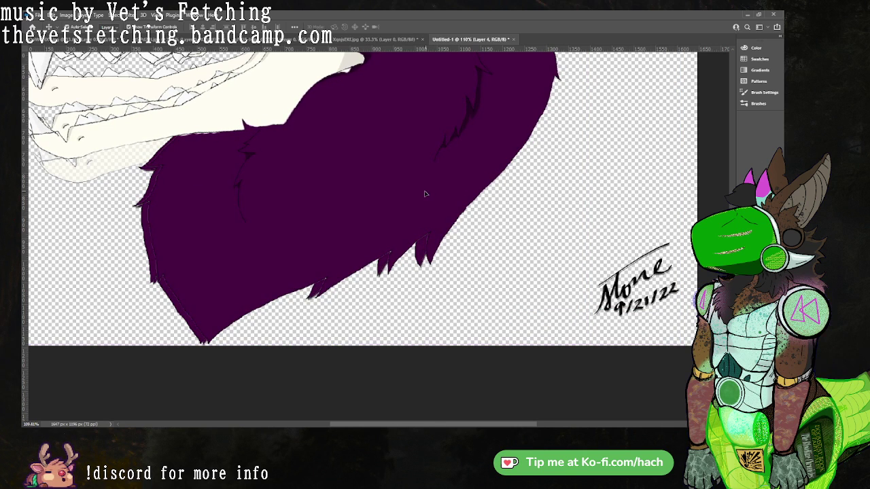
pyautogui.moveTo(425, 194); pyautogui.dragTo(421, 195)
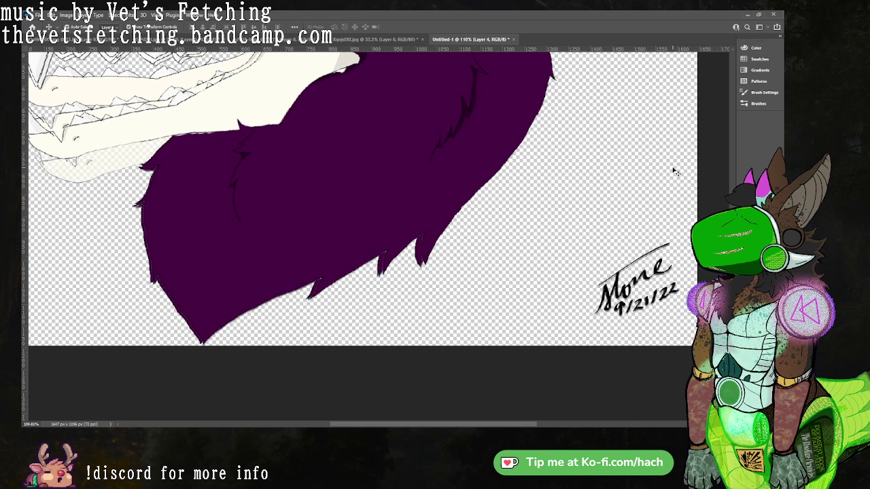
pyautogui.moveTo(368, 191)
pyautogui.mouseDown()
pyautogui.moveTo(382, 191)
pyautogui.moveTo(370, 190)
pyautogui.mouseUp()
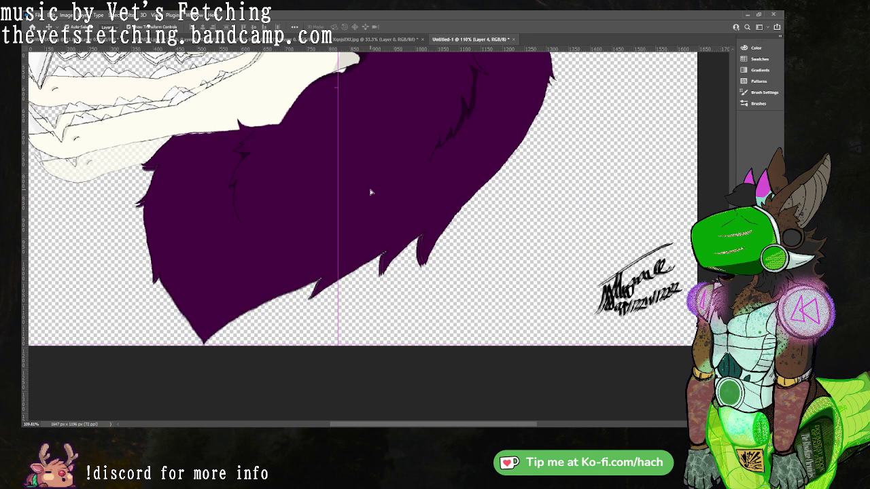
# Select Layer 2 and shift it slightly to bring the tufts along its lower mane edge in line with the other layers.
pyautogui.click(725, 128)
pyautogui.moveTo(390, 195)
pyautogui.mouseDown()
pyautogui.moveTo(402, 196)
pyautogui.moveTo(388, 194)
pyautogui.mouseUp()
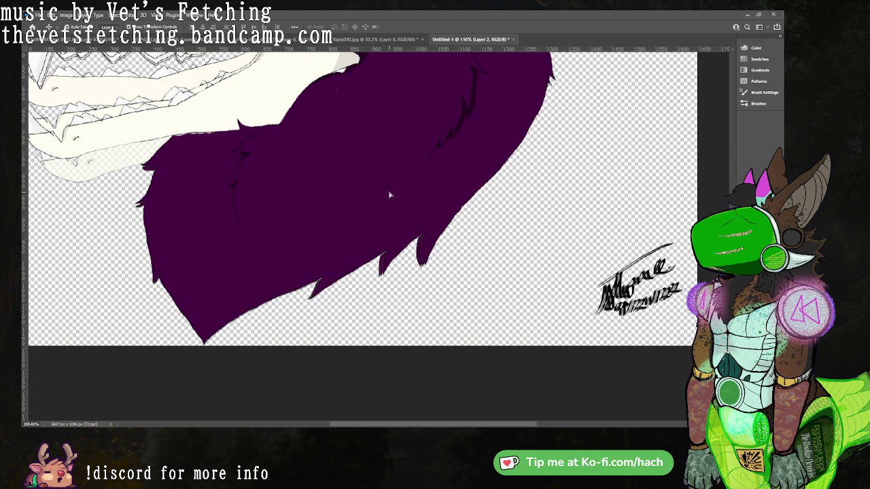
pyautogui.moveTo(417, 230); pyautogui.dragTo(410, 225)
pyautogui.moveTo(409, 261); pyautogui.dragTo(433, 241)
pyautogui.moveTo(419, 252); pyautogui.dragTo(397, 198)
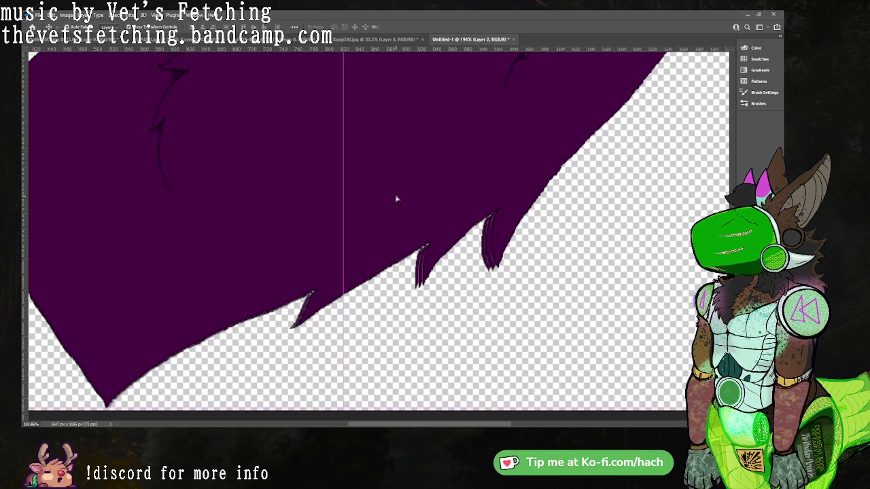
pyautogui.moveTo(424, 285); pyautogui.dragTo(546, 245)
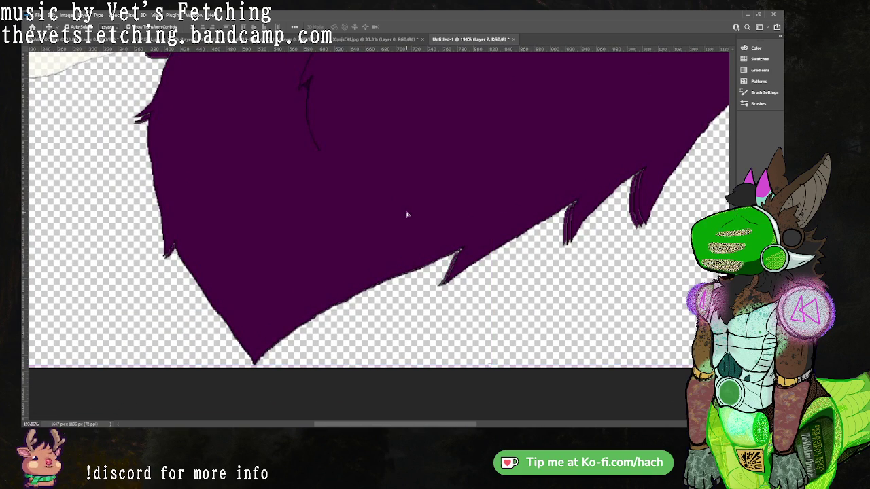
pyautogui.moveTo(449, 205)
pyautogui.mouseDown()
pyautogui.moveTo(418, 254)
pyautogui.moveTo(431, 246)
pyautogui.moveTo(398, 275)
pyautogui.mouseUp()
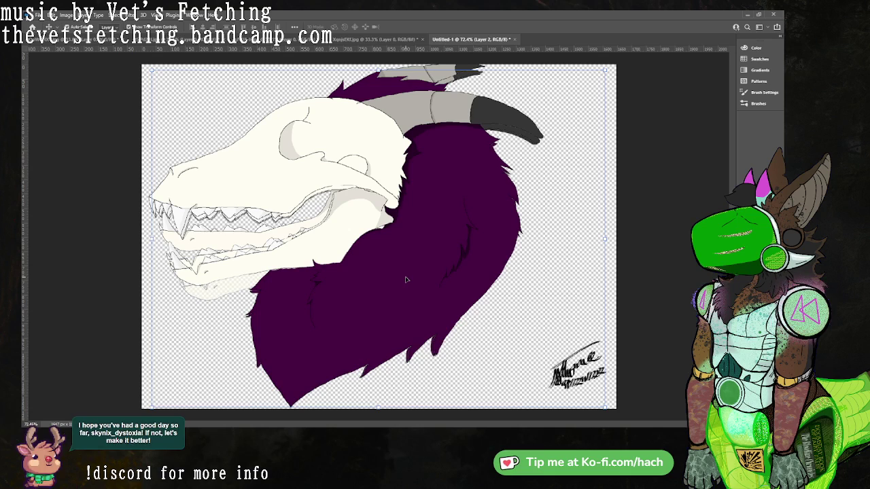
pyautogui.moveTo(413, 294)
pyautogui.mouseDown()
pyautogui.moveTo(394, 314)
pyautogui.moveTo(401, 304)
pyautogui.mouseUp()
# Extend the canvas height to 1696 px with the artwork centred, adding transparent space above and below the creature.
pyautogui.scroll(-1, 400, 303)
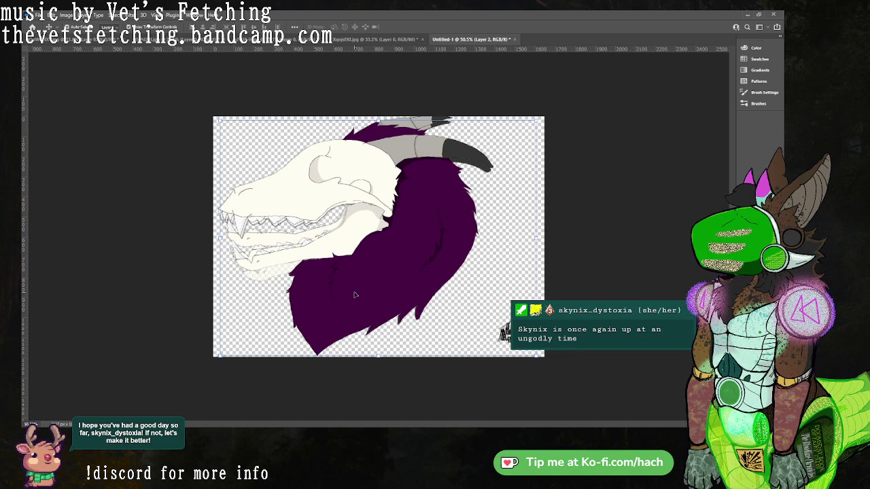
pyautogui.scroll(-5, 382, 258)
pyautogui.scroll(4, 333, 295)
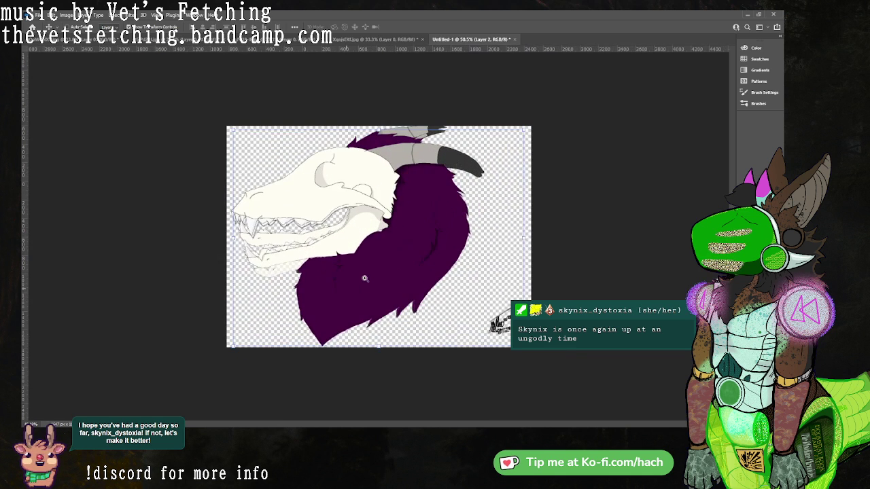
pyautogui.scroll(-1, 363, 279)
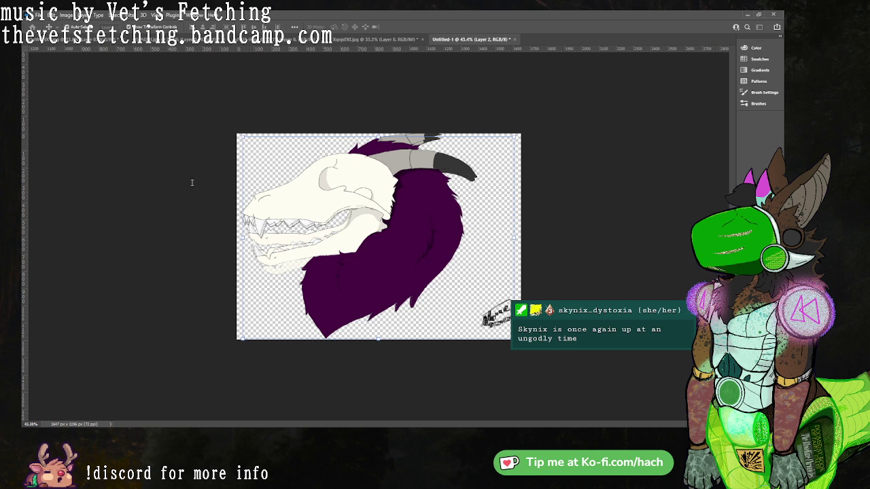
pyautogui.hotkey('ctrl', 'z')
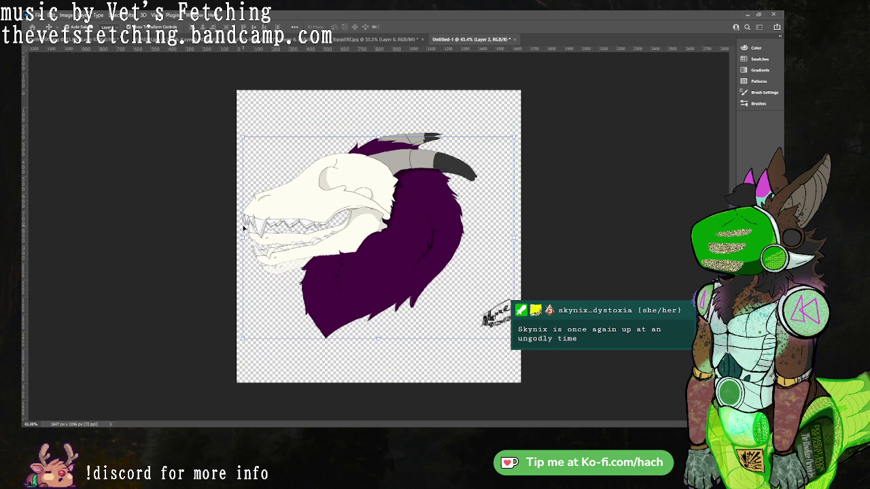
# Reduce the opacity of the stacked creature layers so they show through one another, and save the document as deki.psd.
pyautogui.press('m')
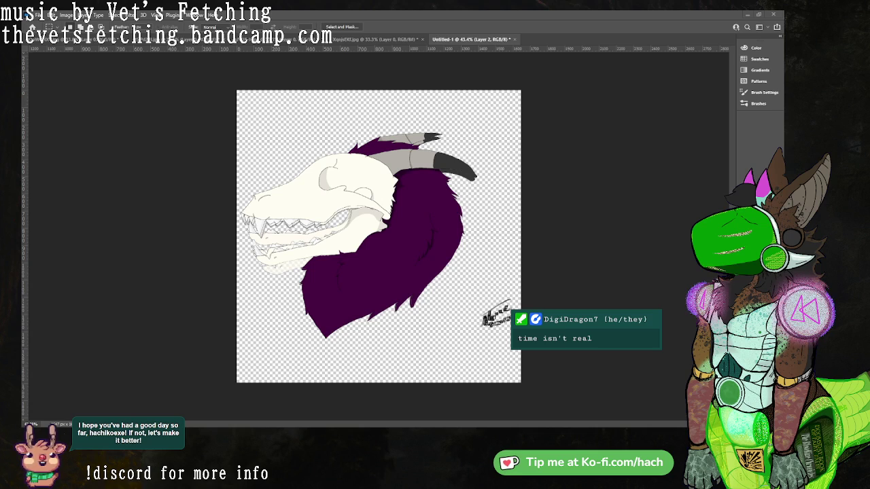
pyautogui.scroll(4, 397, 266)
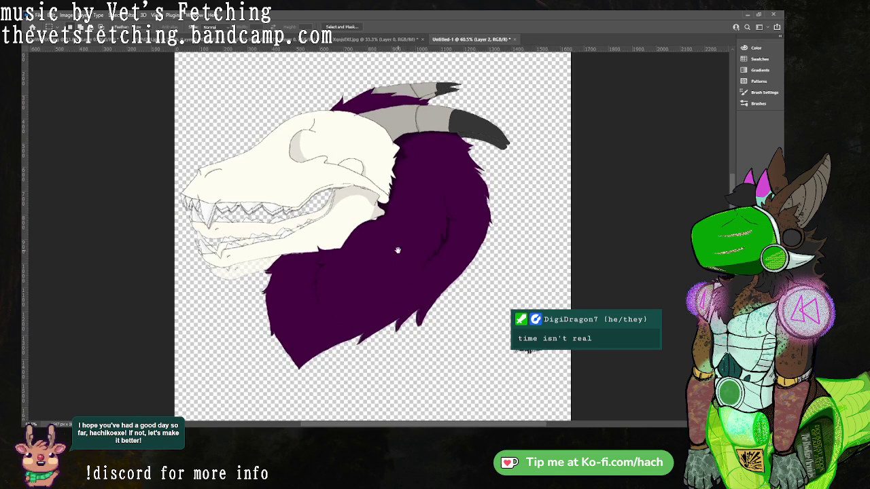
pyautogui.scroll(-3, 381, 231)
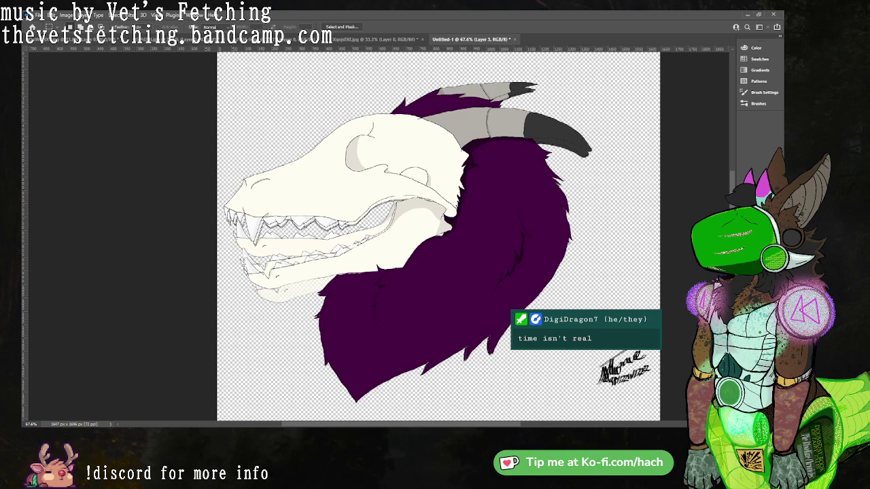
pyautogui.click(766, 107)
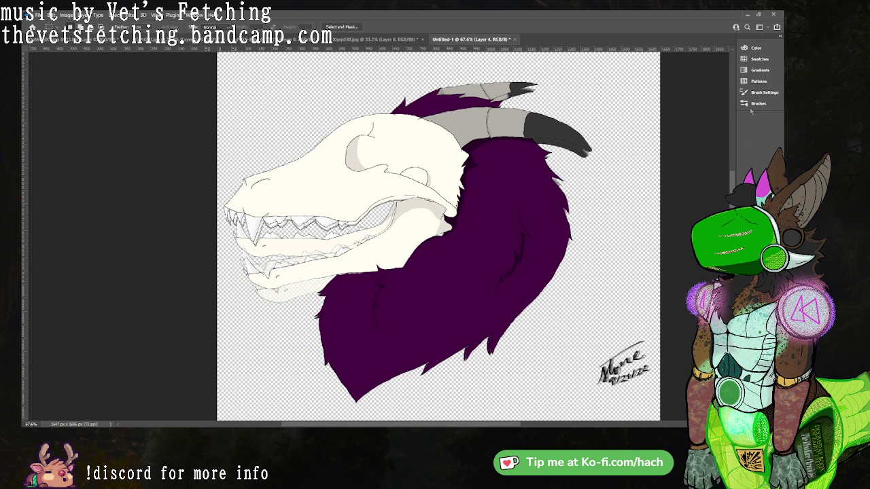
pyautogui.click(745, 137)
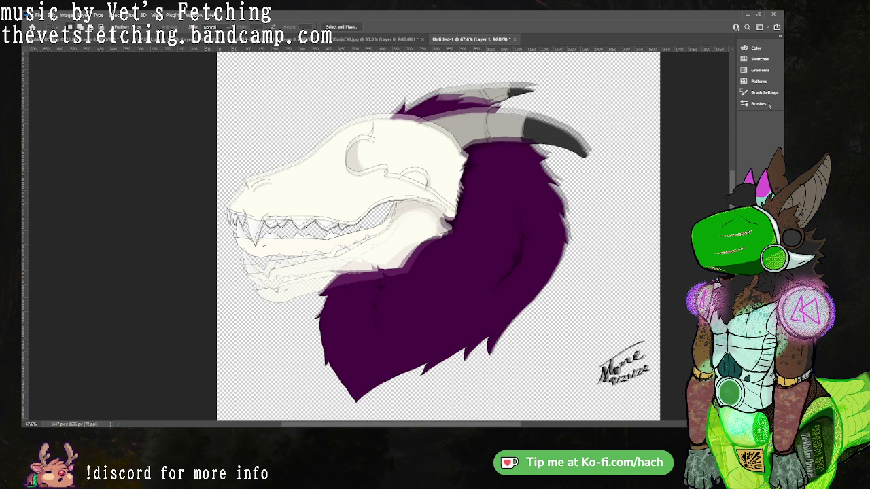
pyautogui.click(726, 105)
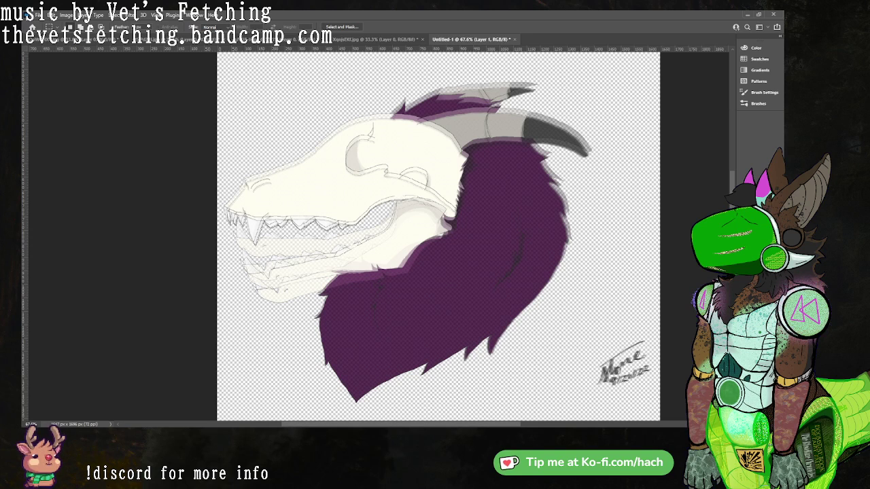
pyautogui.moveTo(494, 269); pyautogui.dragTo(480, 277)
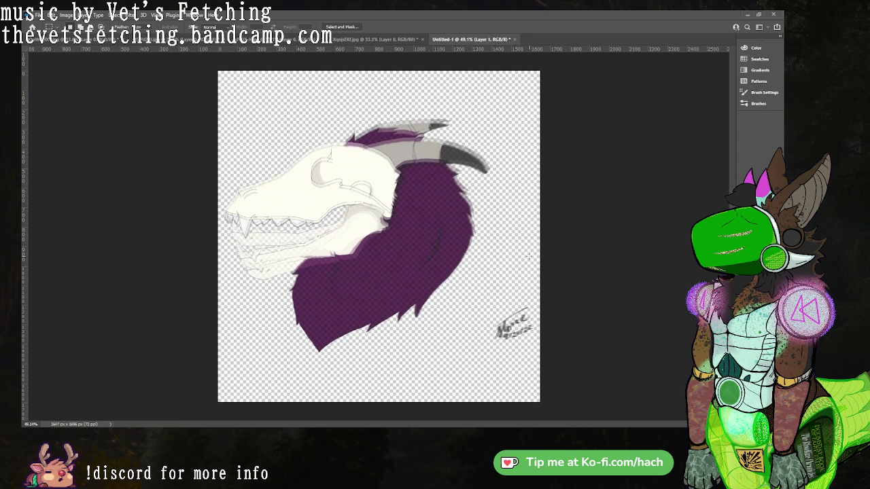
pyautogui.click(735, 151)
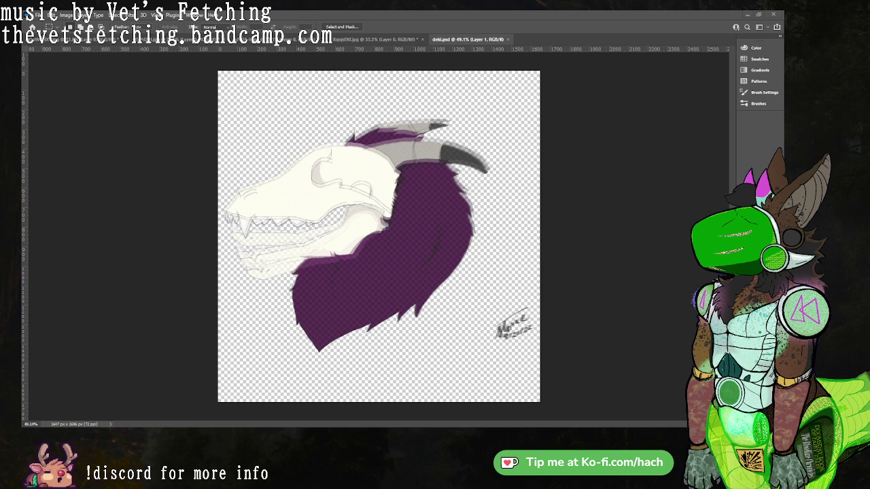
# Place the closed-jaw creature image on the deki.psd canvas and try selecting its white background.
pyautogui.moveTo(869, 163); pyautogui.dragTo(512, 151)
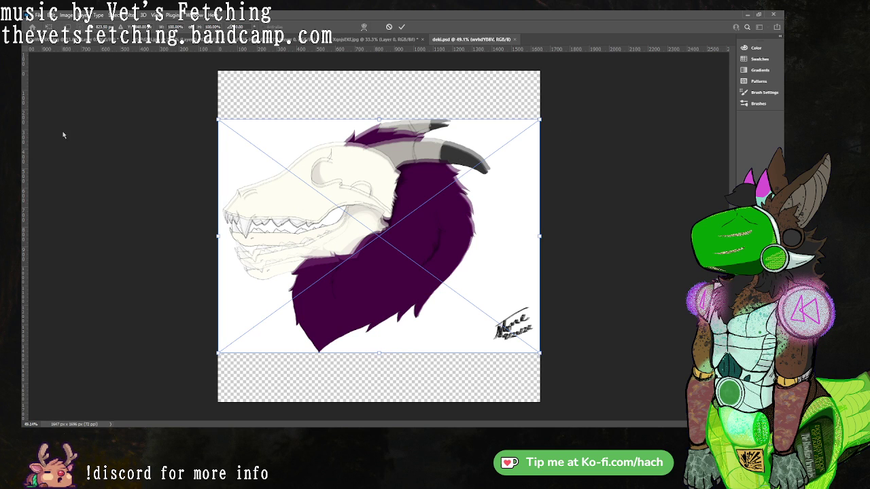
pyautogui.press('Return')
pyautogui.click(245, 160)
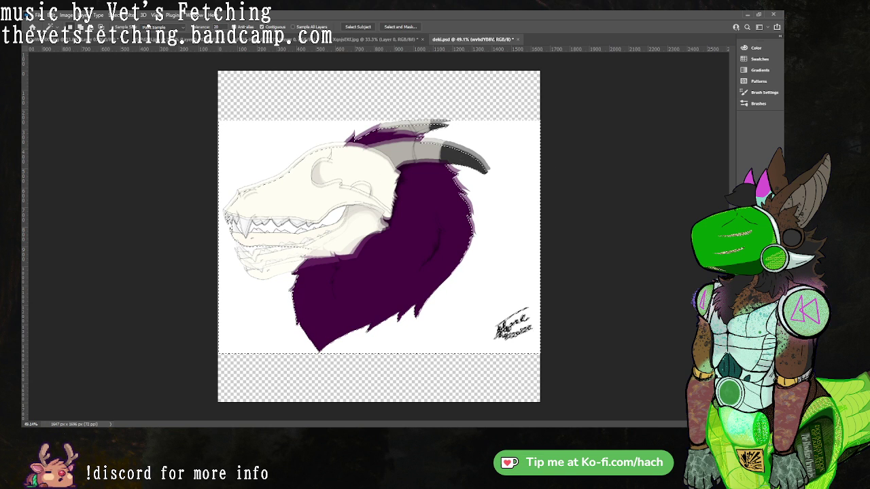
pyautogui.hotkey('ctrl', 'd')
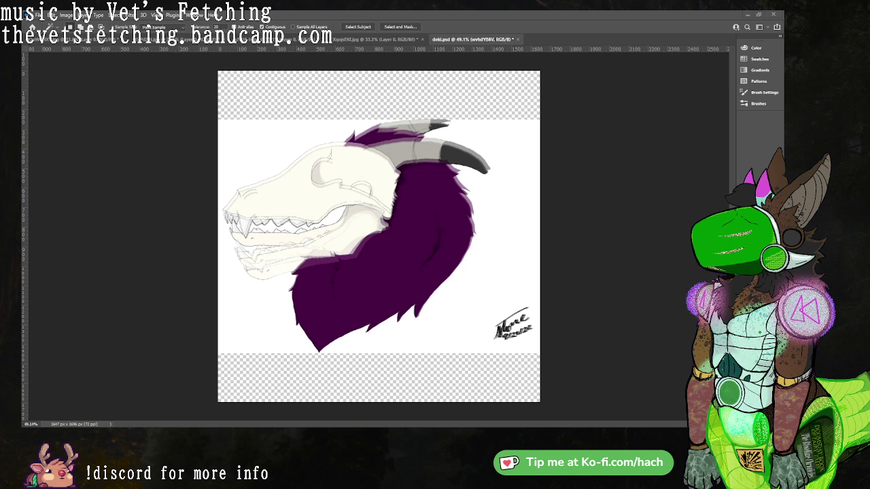
pyautogui.hotkey('ctrl', 'shift', 'Tab')
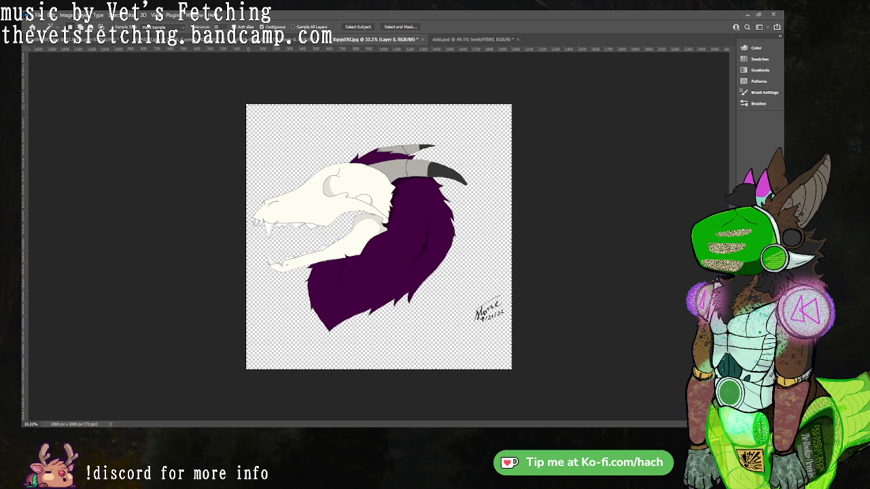
pyautogui.hotkey('ctrl', 'v')
pyautogui.hotkey('ctrl', 't')
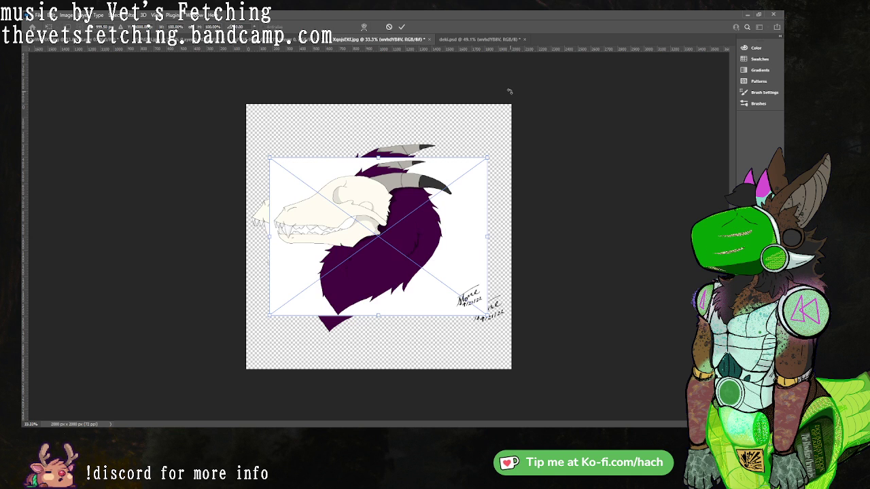
pyautogui.moveTo(532, 116); pyautogui.dragTo(545, 93)
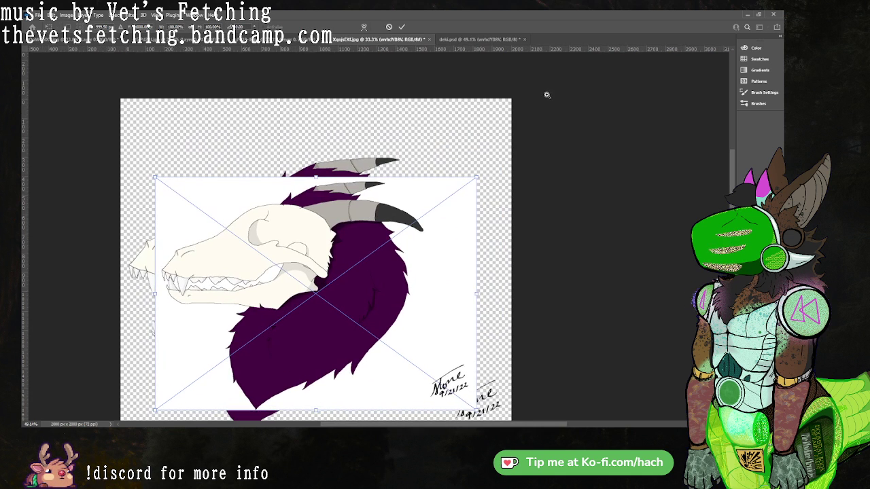
pyautogui.moveTo(540, 133); pyautogui.dragTo(600, 69)
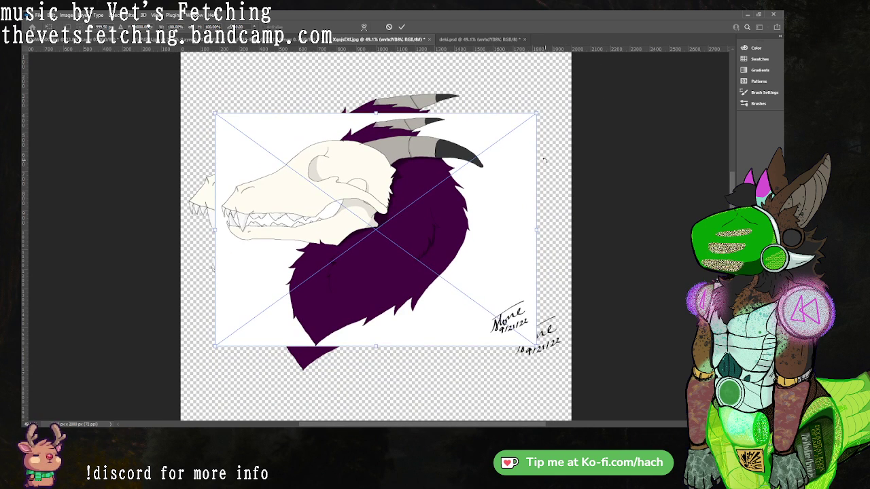
pyautogui.press('Escape')
pyautogui.hotkey('ctrl', 'z')
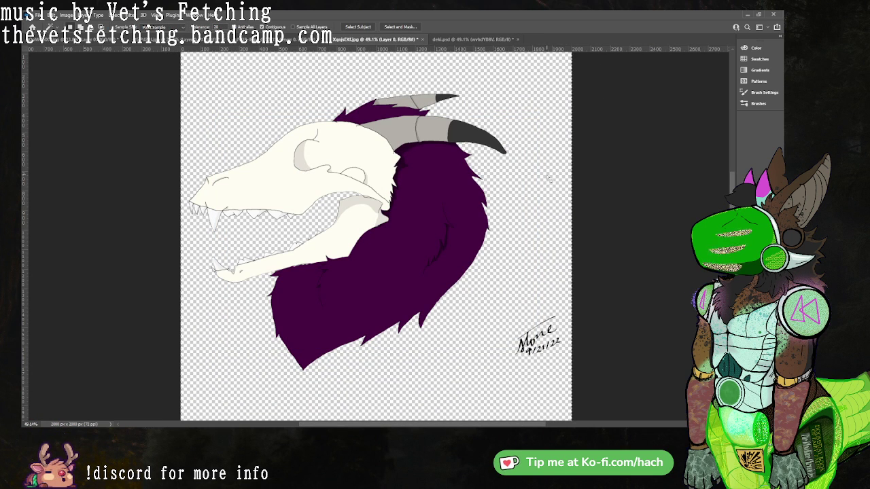
pyautogui.moveTo(553, 159); pyautogui.dragTo(538, 172)
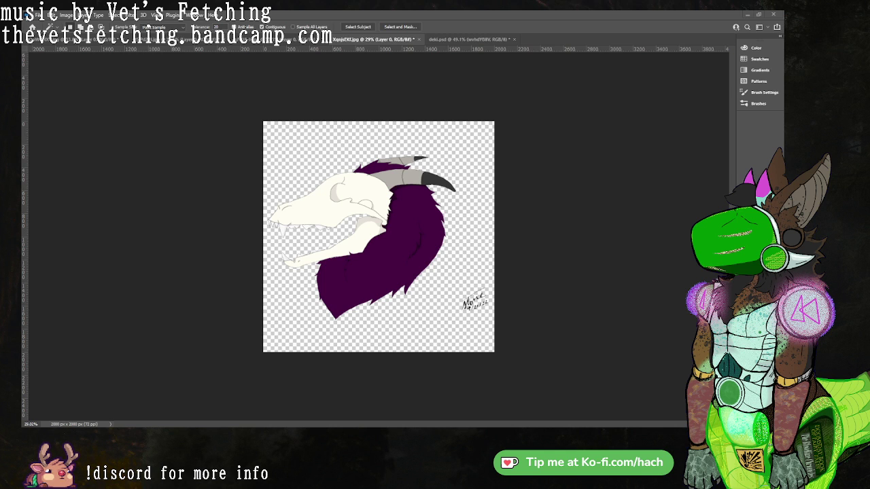
# Open the closed-jaw creature PNG as its own document alongside deki.psd.
pyautogui.hotkey('ctrl', 'Tab')
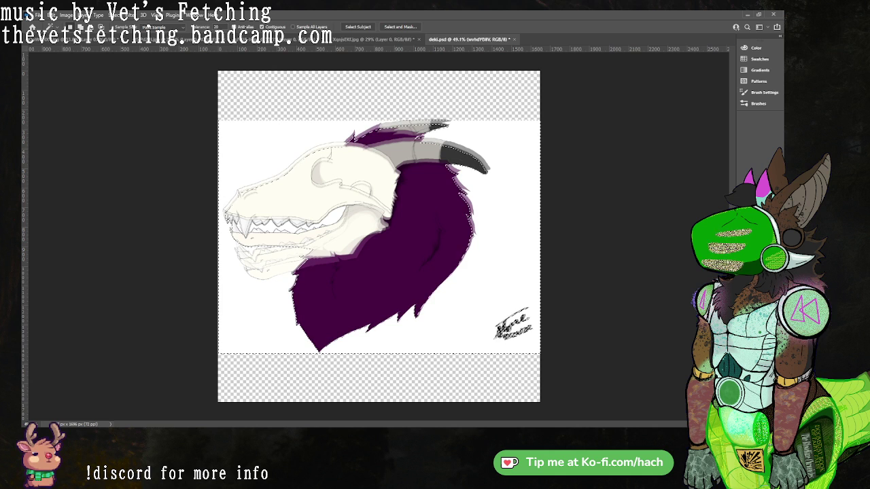
pyautogui.moveTo(512, 144); pyautogui.dragTo(512, 143)
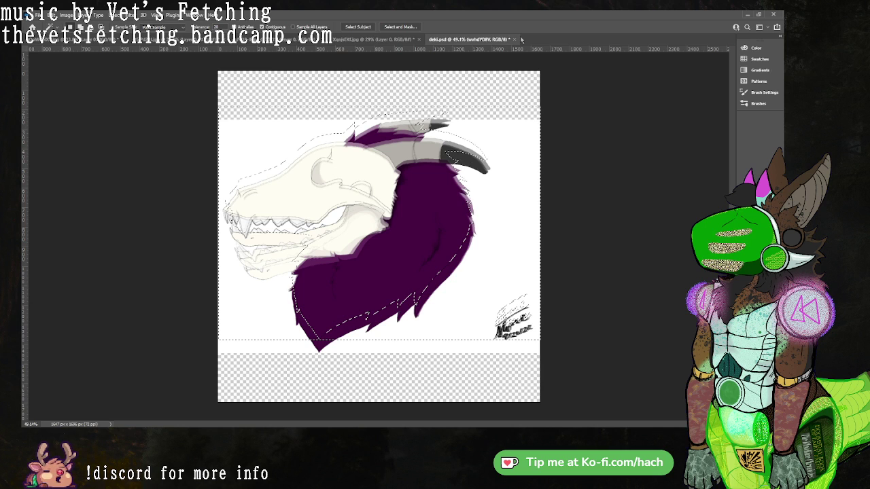
pyautogui.moveTo(522, 38); pyautogui.dragTo(520, 39)
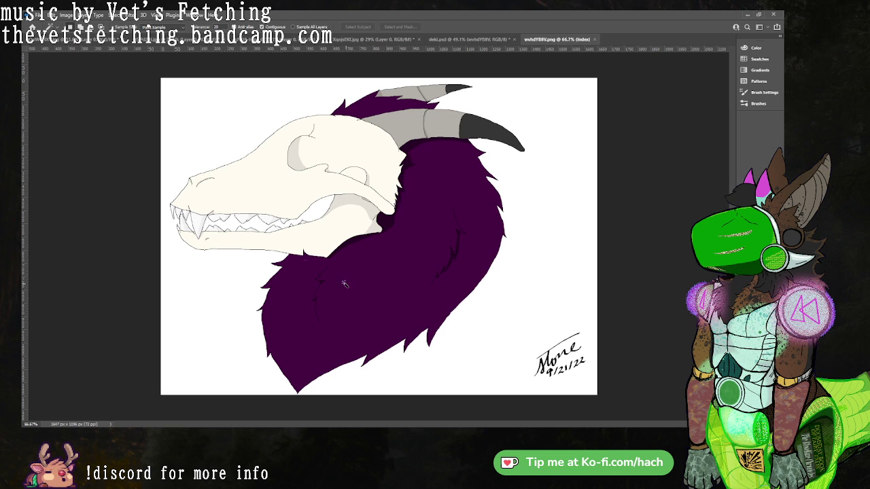
# Return to deki.psd, clear the leftover selection and delete the placed closed-jaw image layer.
pyautogui.click(469, 39)
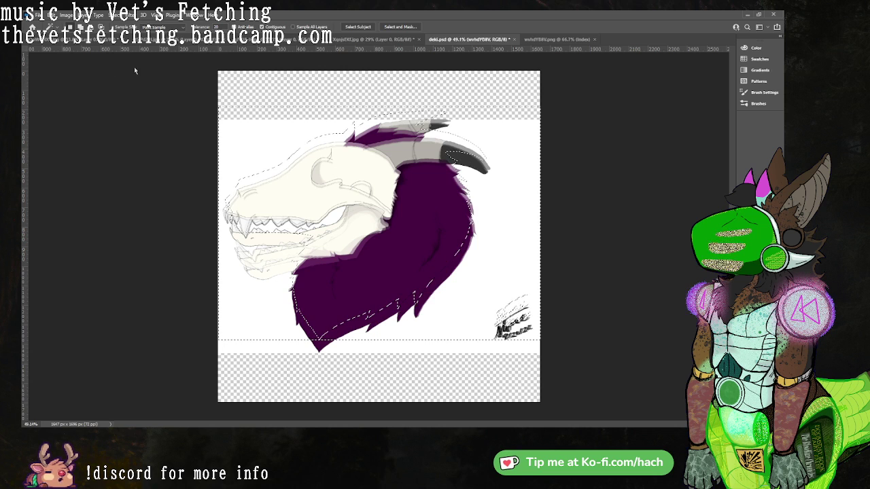
pyautogui.press('m')
pyautogui.hotkey('ctrl', 'd')
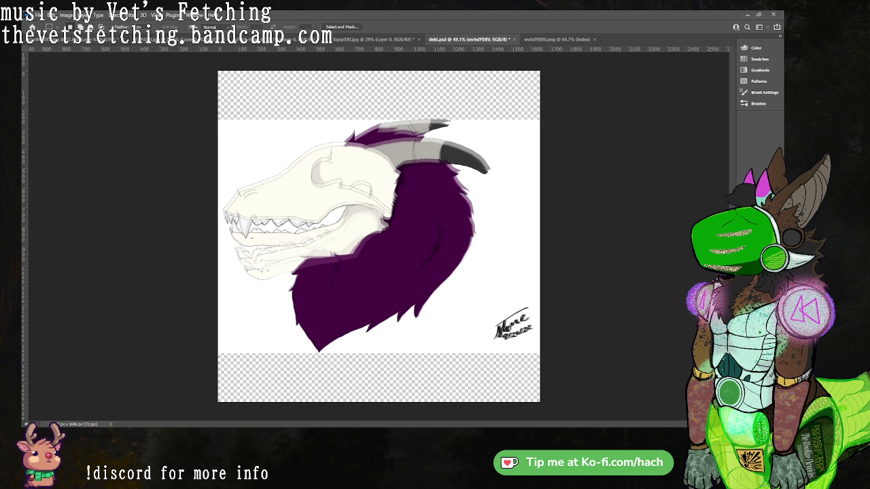
pyautogui.press('Delete')
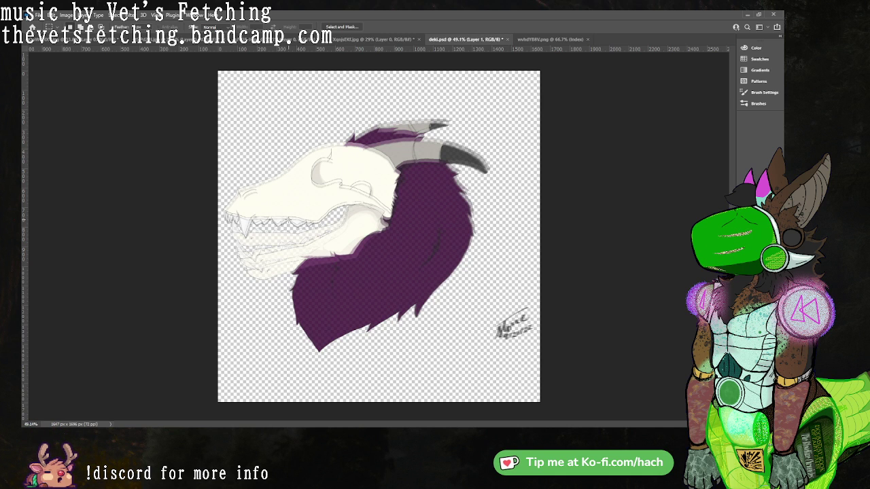
# Paste the wide-open-jaw creature cutout as a new layer, scale it proportionally to about 86% and position it over the stacked drawings.
pyautogui.hotkey('ctrl', 'v')
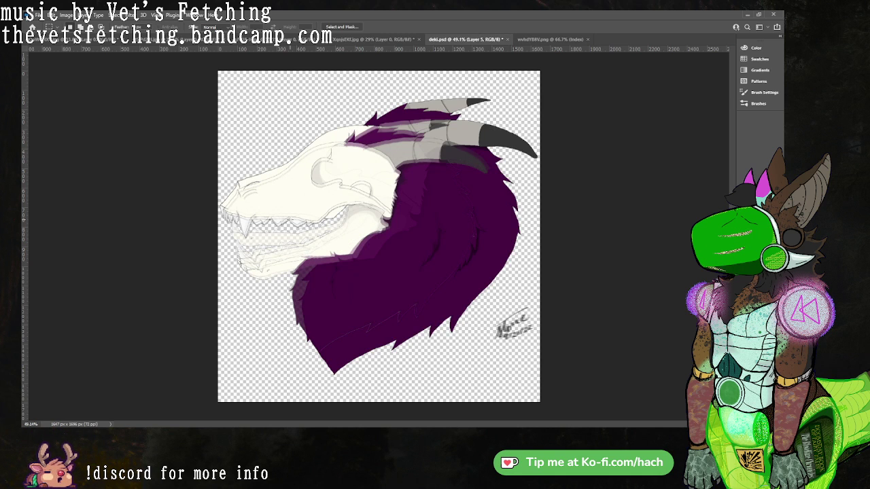
pyautogui.hotkey('ctrl', 't')
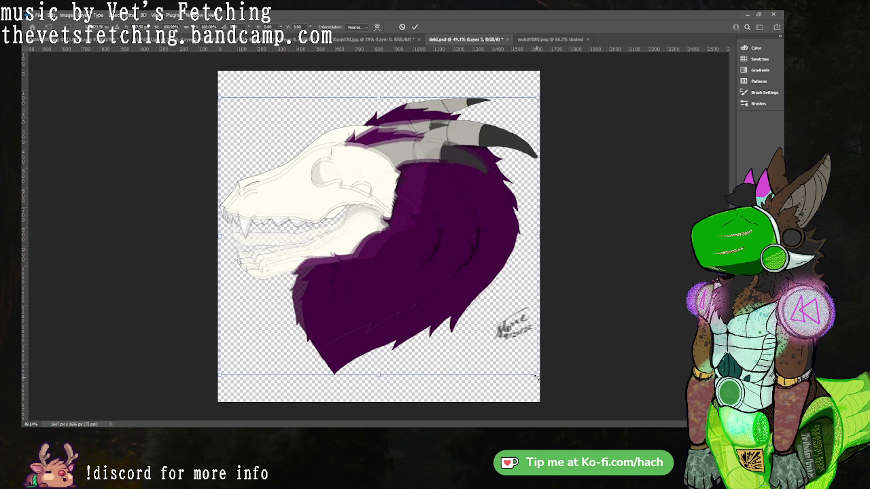
pyautogui.moveTo(540, 378); pyautogui.dragTo(505, 346)
pyautogui.moveTo(474, 309)
pyautogui.mouseDown()
pyautogui.moveTo(466, 331)
pyautogui.moveTo(473, 324)
pyautogui.mouseUp()
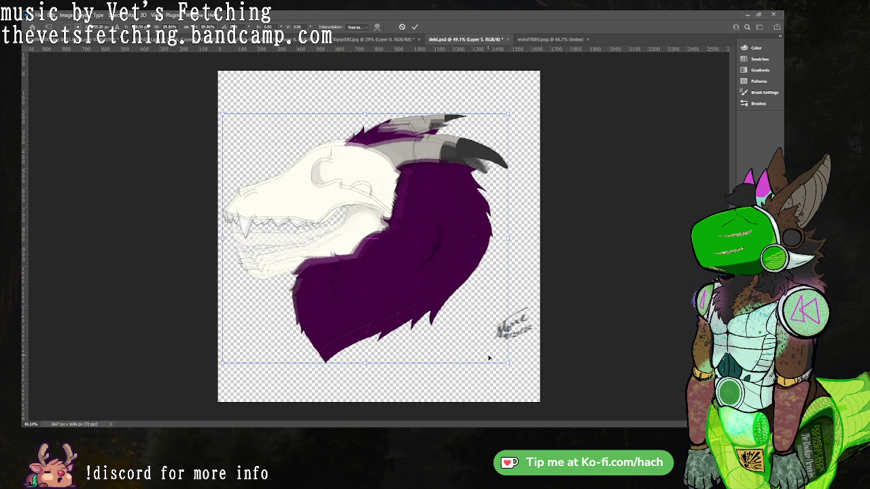
pyautogui.moveTo(507, 363); pyautogui.dragTo(480, 334)
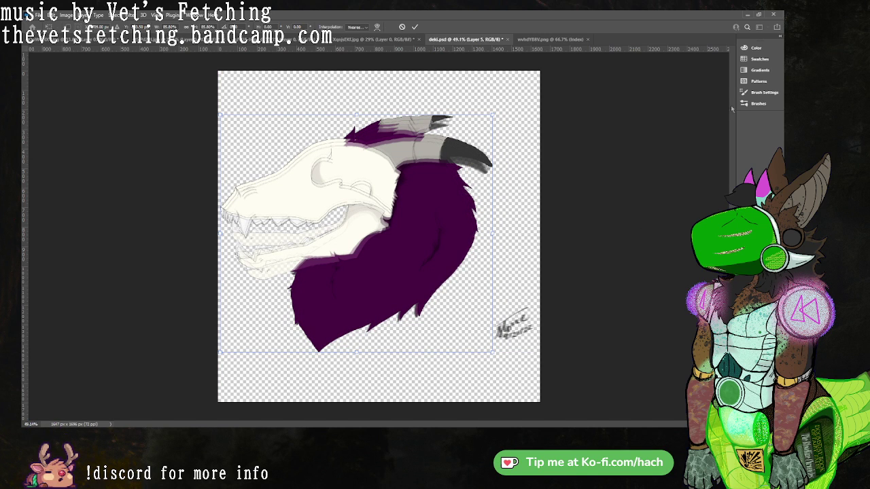
pyautogui.press('Return')
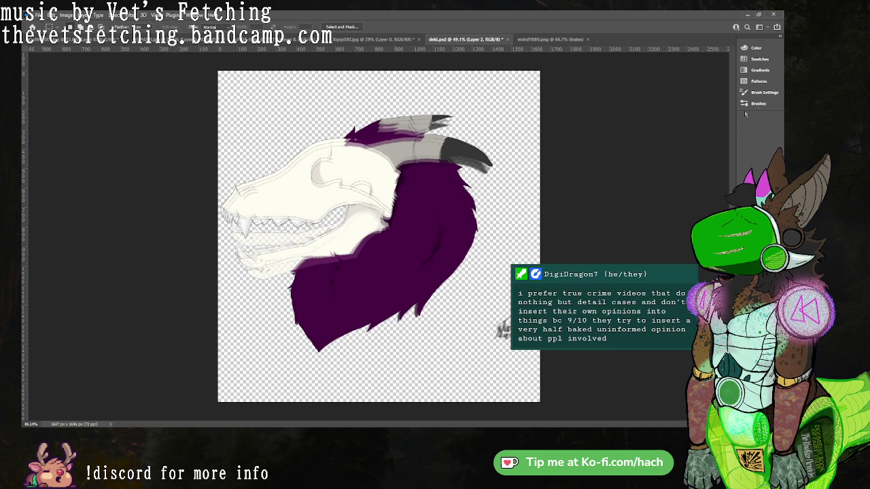
# Lower the opacity of Layers 2, 3 and 4 so the newly pasted open-jaw creature stands out.
pyautogui.click(739, 129)
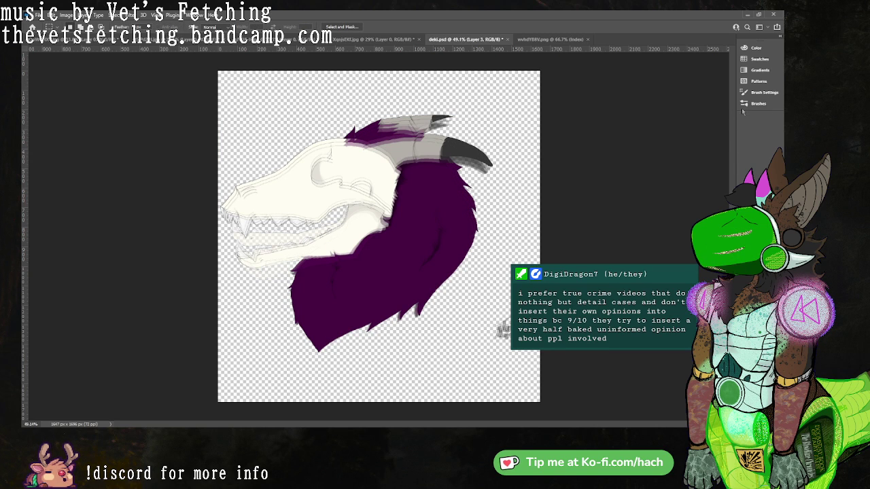
pyautogui.click(735, 137)
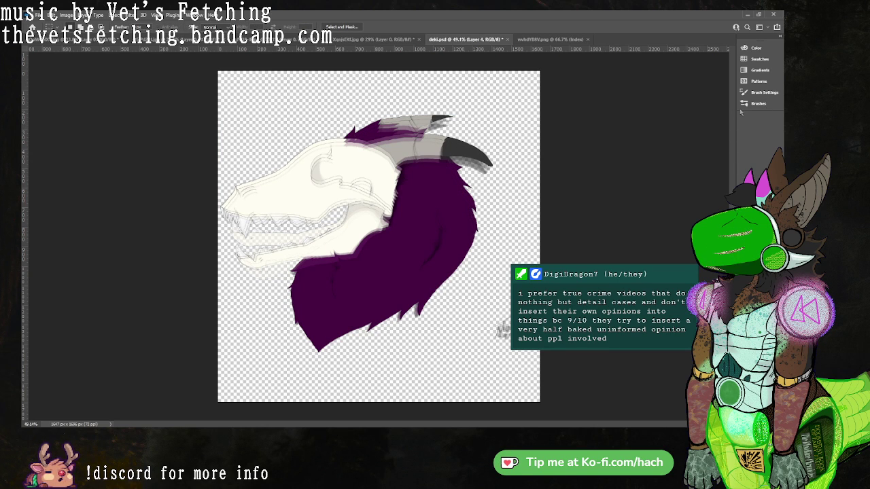
pyautogui.moveTo(735, 136); pyautogui.dragTo(741, 112)
pyautogui.click(750, 167)
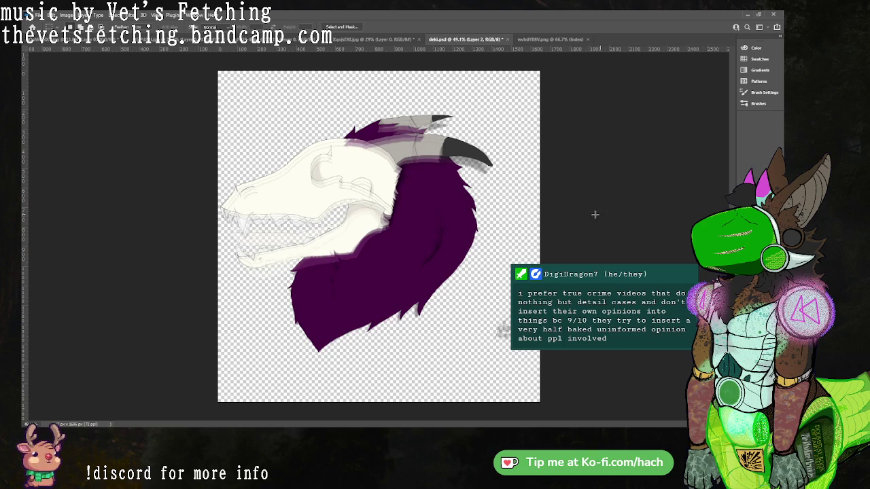
# Apply a solid red Color Overlay layer style to the translucent Layer 4.
pyautogui.click(434, 249)
pyautogui.moveTo(445, 232); pyautogui.dragTo(535, 257)
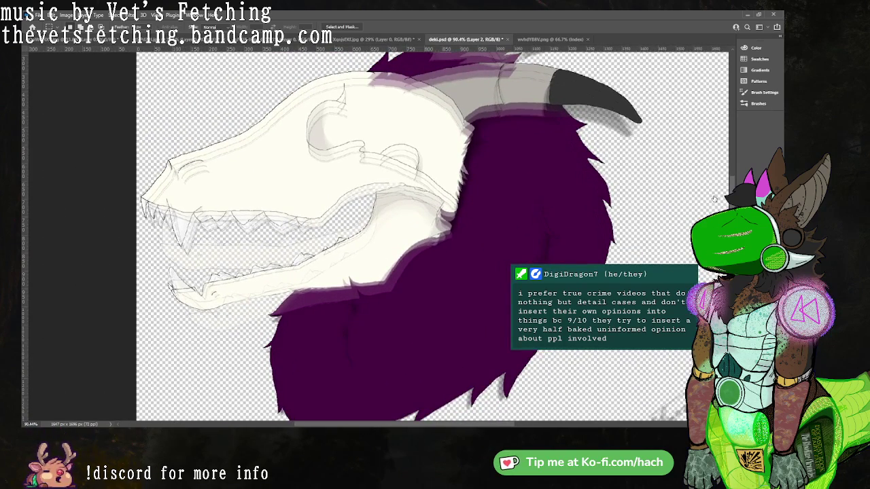
pyautogui.hotkey('alt', ']')
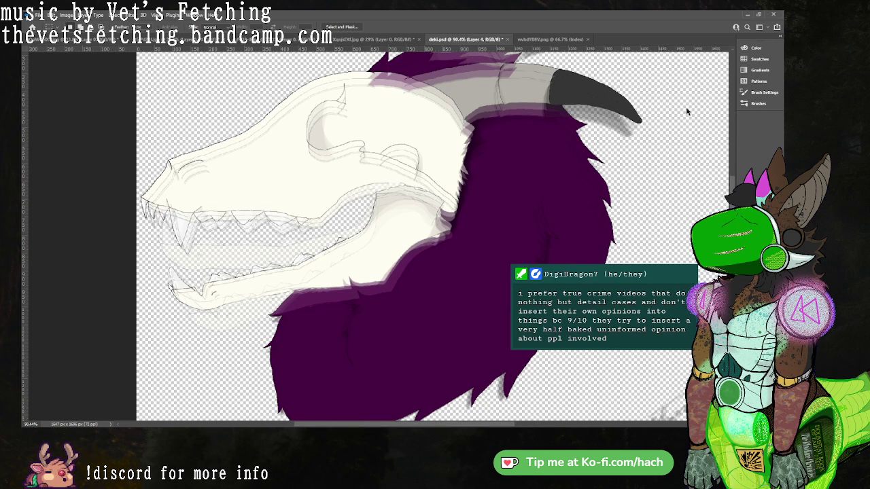
pyautogui.press('h')
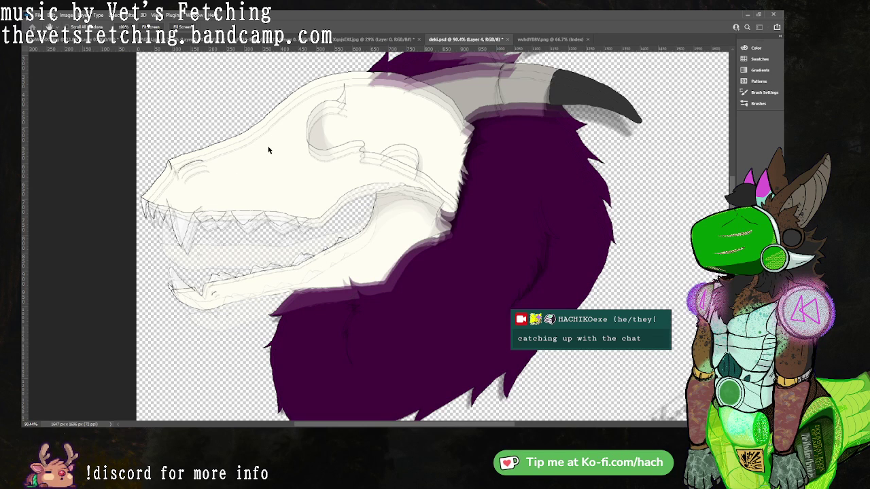
pyautogui.press('i')
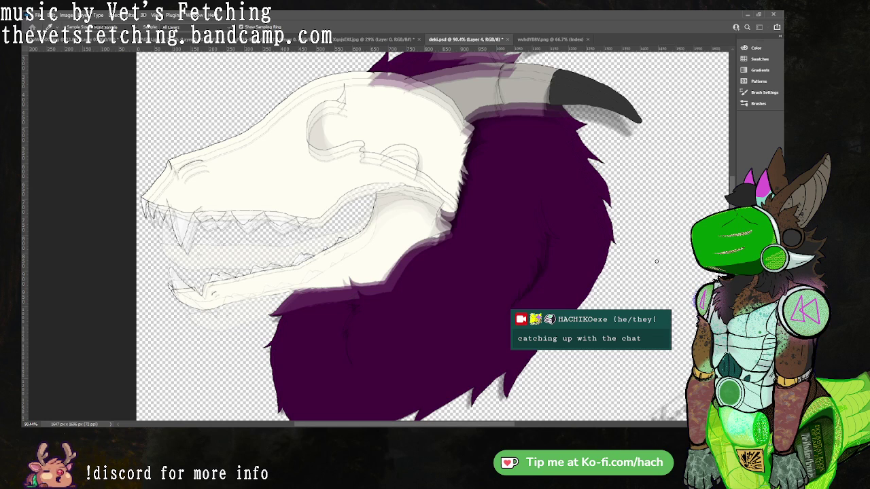
pyautogui.press('h')
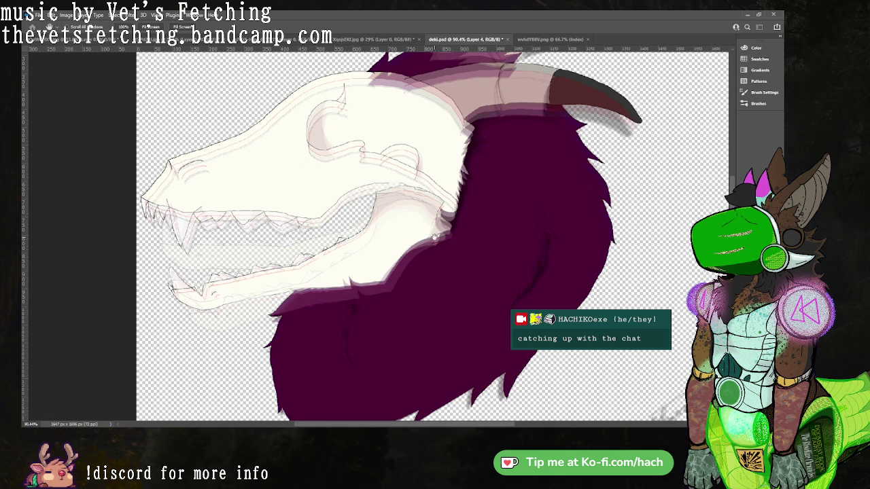
pyautogui.click(282, 158)
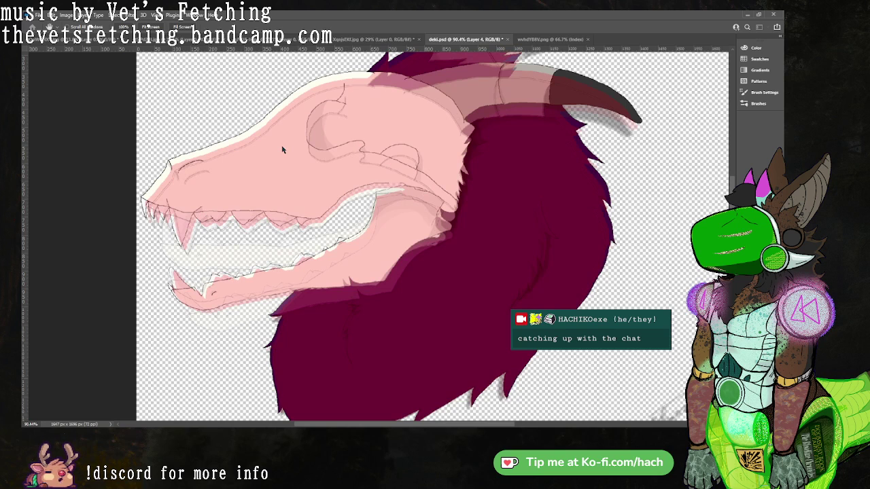
pyautogui.press('m')
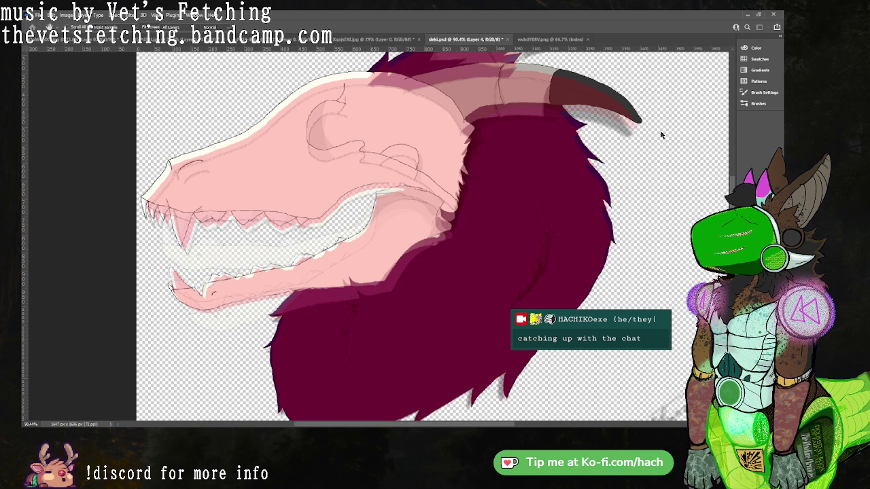
# Hide the other creature layers so only Layer 4's red silhouette shows on the transparent canvas.
pyautogui.click(688, 225)
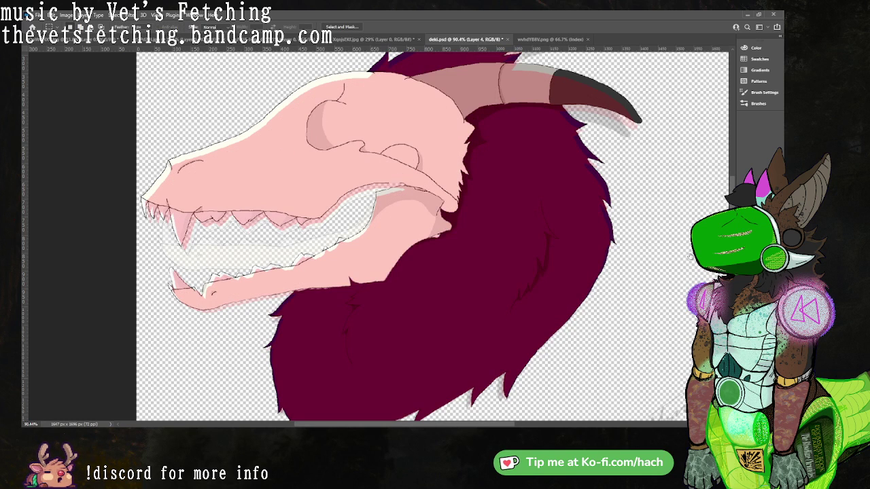
pyautogui.click(688, 259)
pyautogui.click(687, 295)
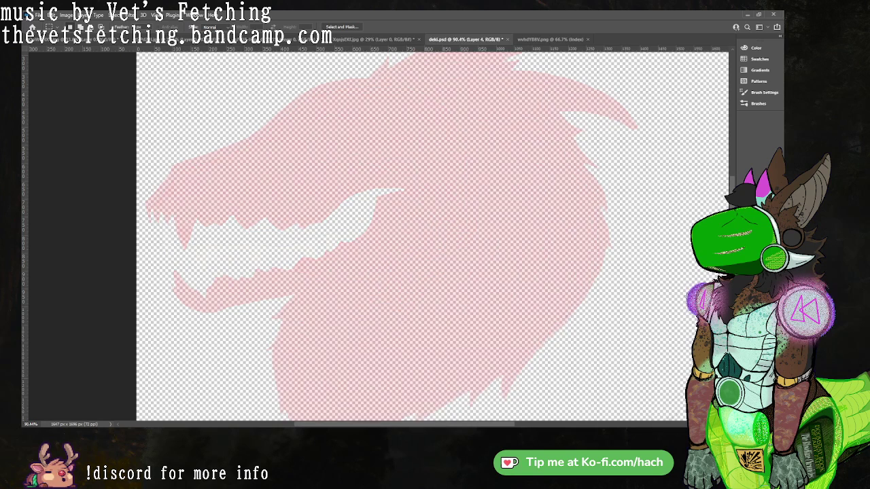
pyautogui.click(686, 260)
pyautogui.click(687, 267)
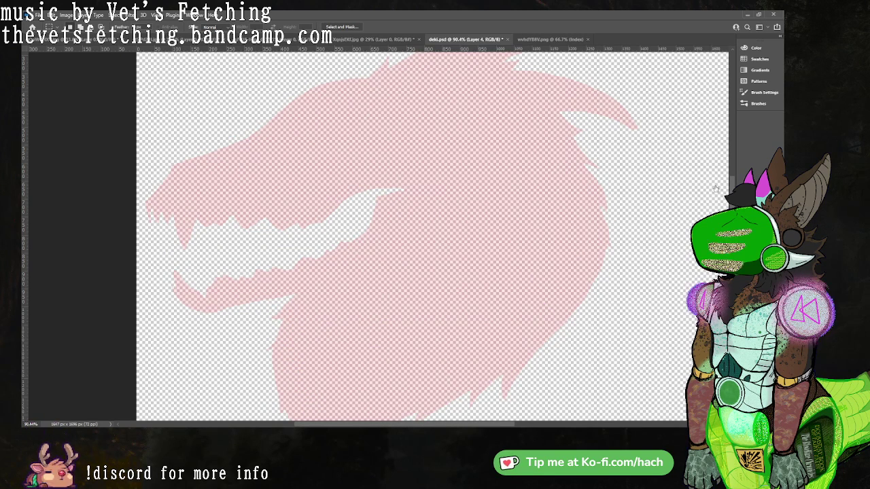
pyautogui.scroll(3, 434, 163)
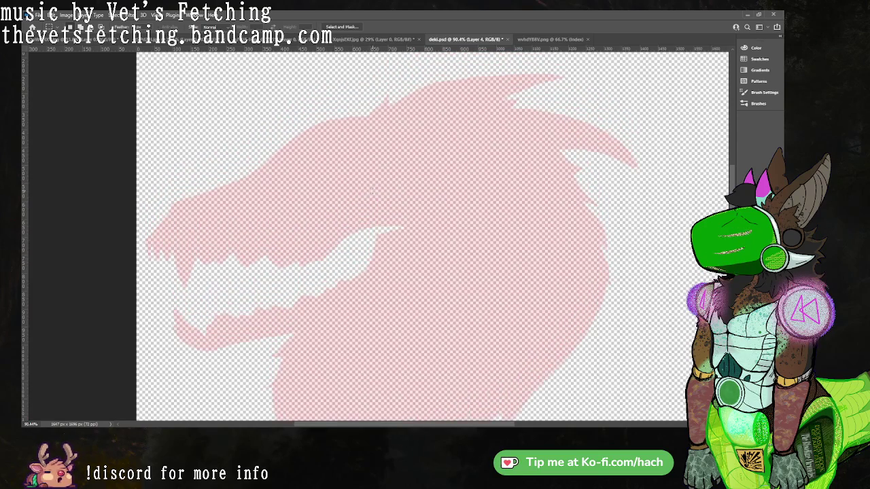
pyautogui.scroll(-3, 402, 218)
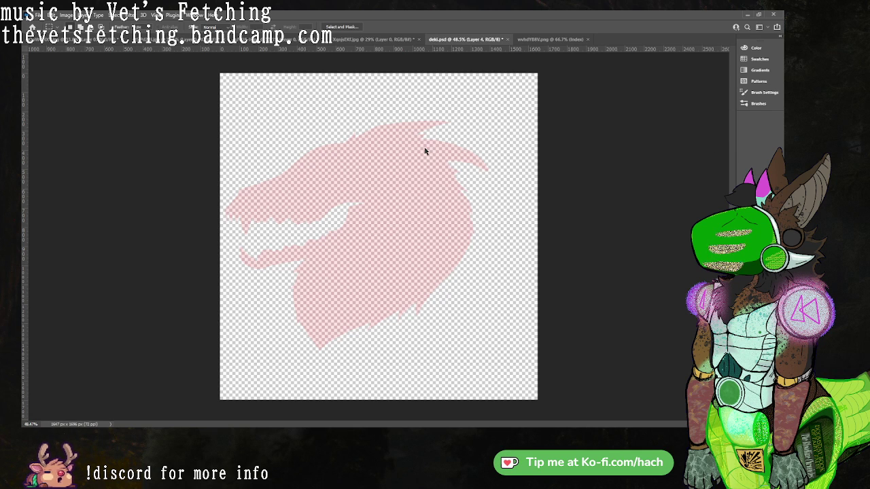
# Try alternative blending settings for the red Color Overlay on Layer 4.
pyautogui.press('h')
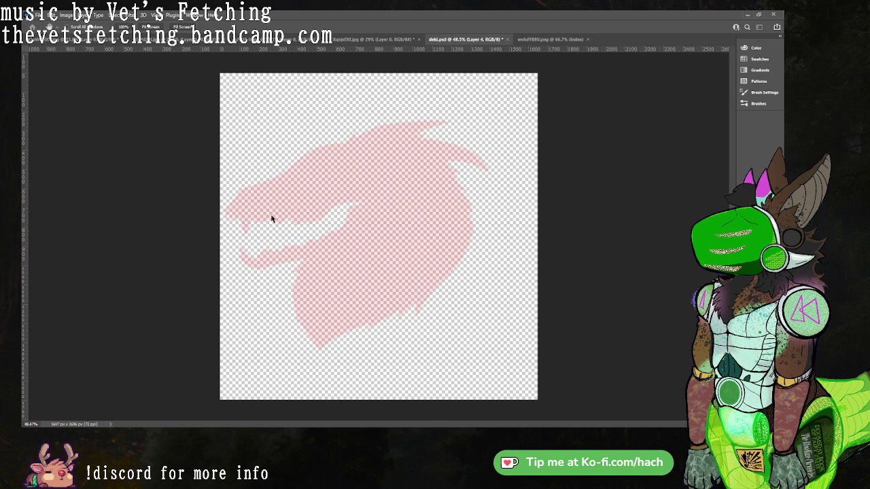
pyautogui.hotkey('ctrl', 'z')
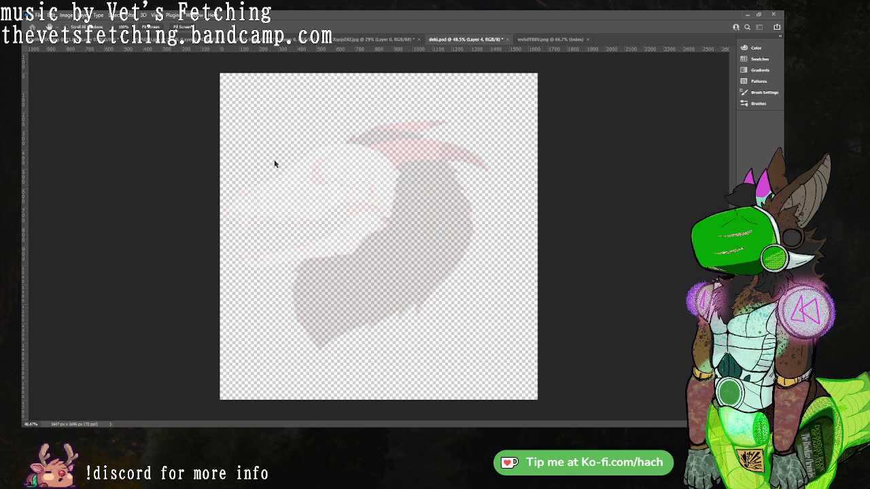
pyautogui.hotkey('ctrl', 'shift', 'z')
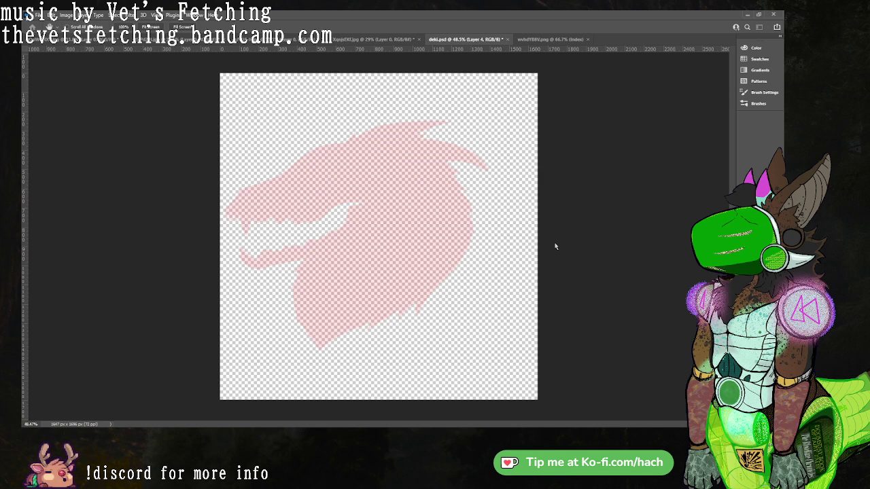
pyautogui.hotkey('ctrl', 'z')
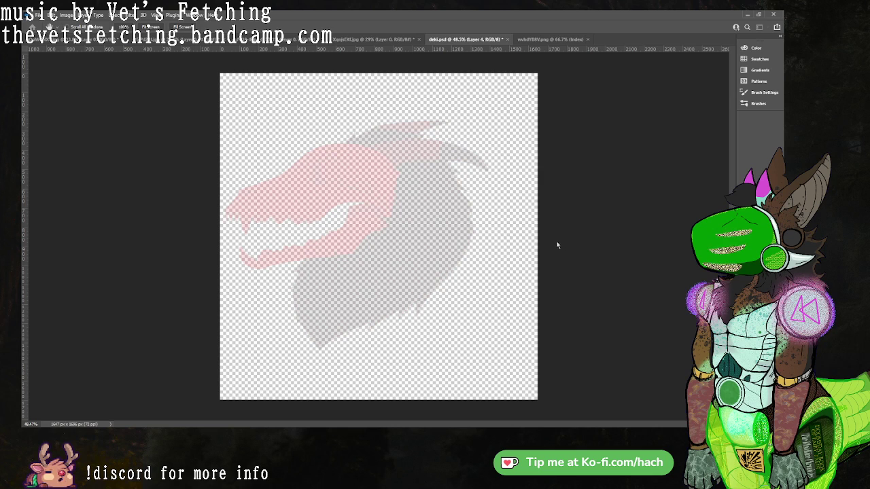
pyautogui.hotkey('ctrl', 'shift', 'z')
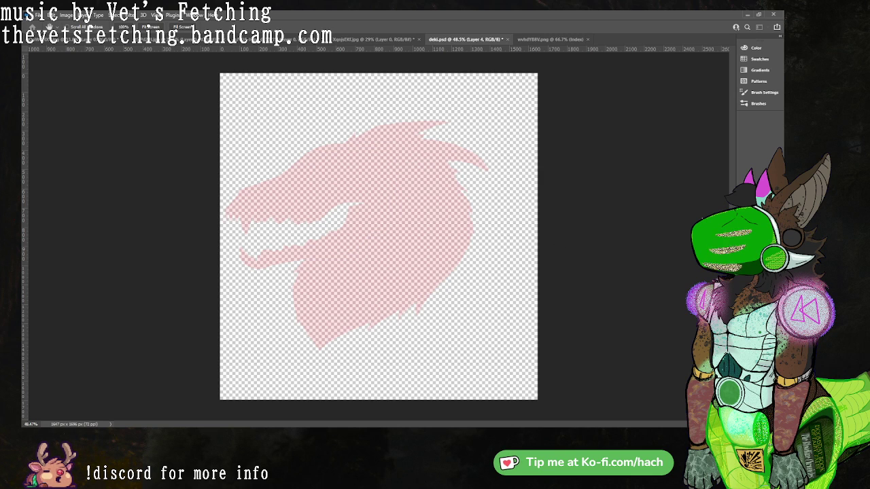
pyautogui.press('m')
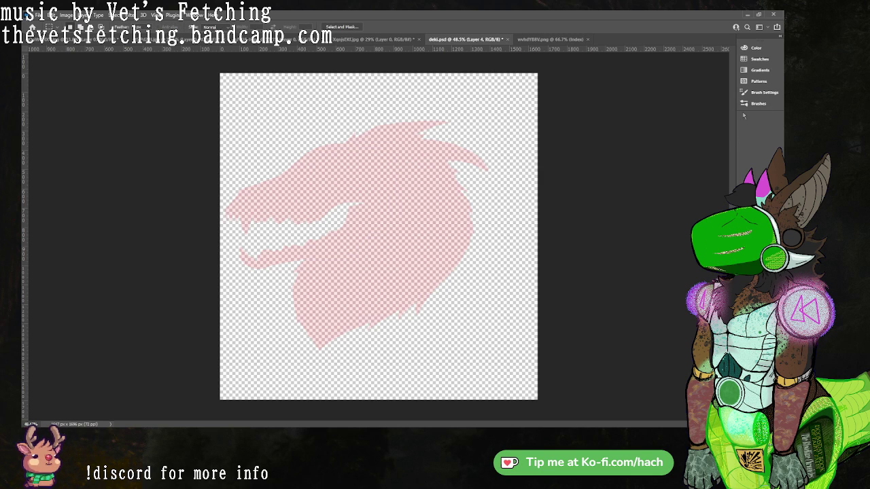
# Set Layer 4 to 100% opacity and make its red Color Overlay see-through so the drawing's details show beneath the tint.
pyautogui.press('0')
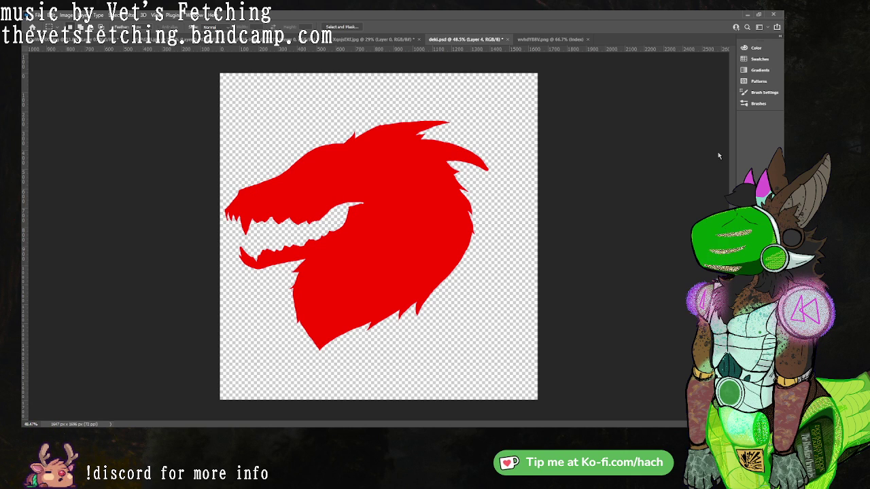
pyautogui.press('h')
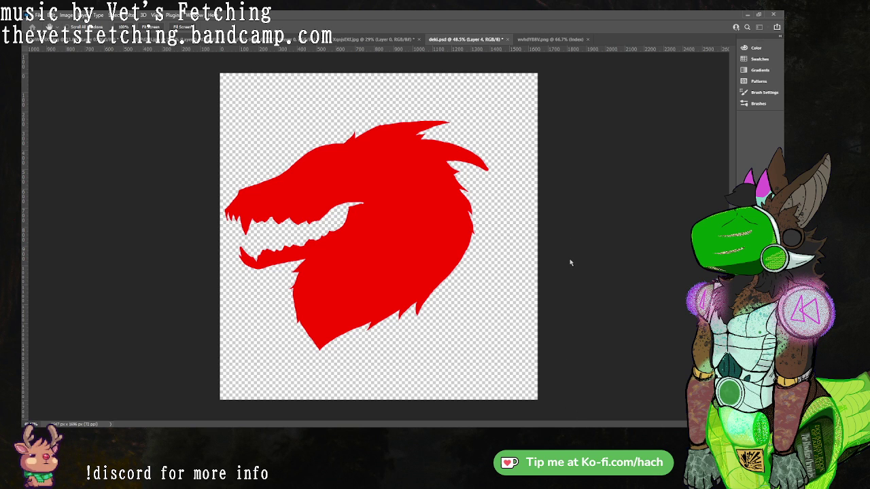
pyautogui.moveTo(580, 251)
pyautogui.mouseDown()
pyautogui.moveTo(559, 251)
pyautogui.moveTo(585, 248)
pyautogui.mouseUp()
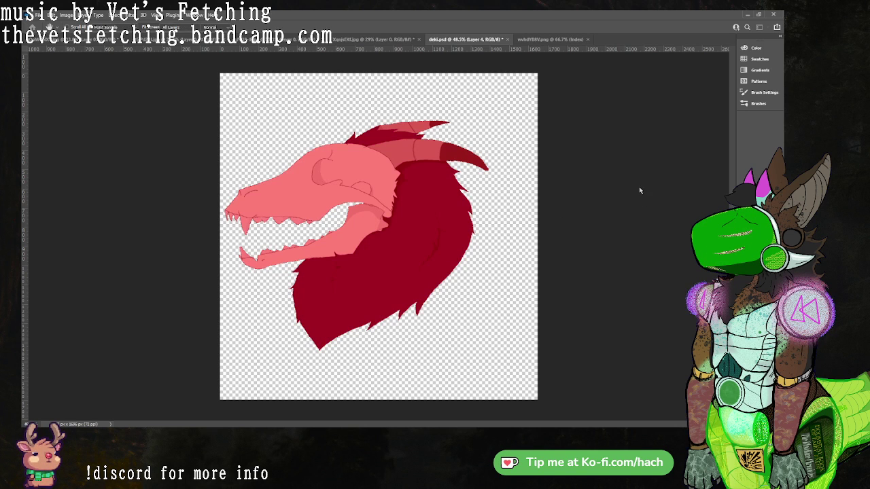
pyautogui.press('m')
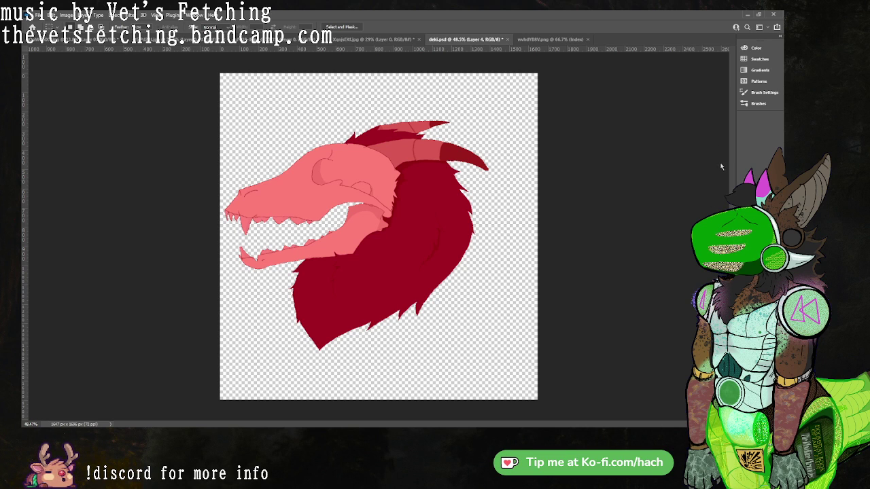
# Give the hidden Layer 3 a Color Overlay with its own tint colour.
pyautogui.click(717, 195)
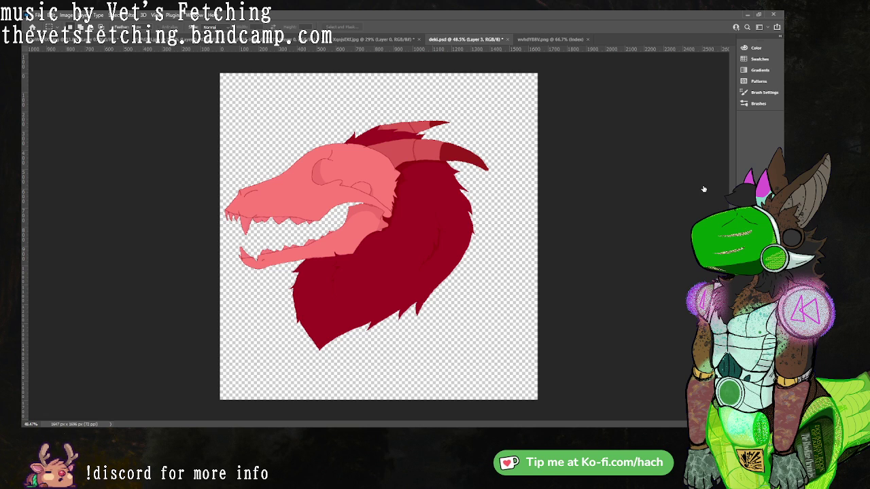
pyautogui.click(703, 189)
pyautogui.click(704, 189)
pyautogui.hotkey('alt', '[')
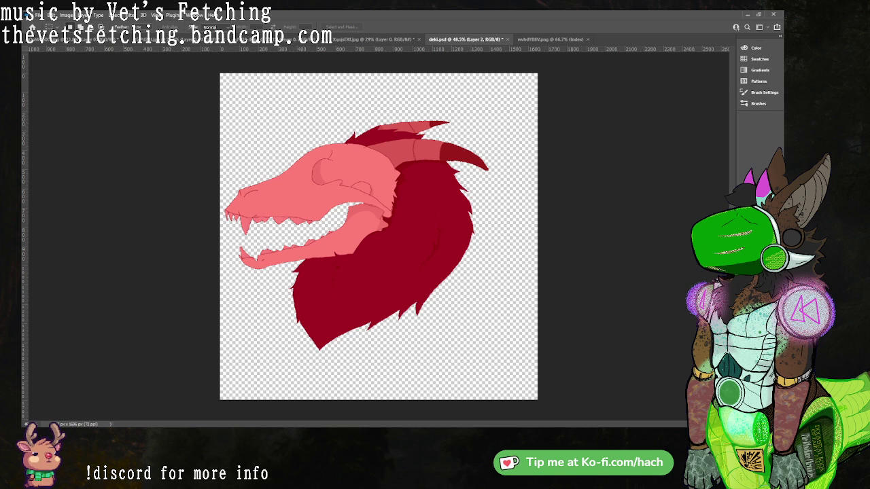
pyautogui.click(701, 283)
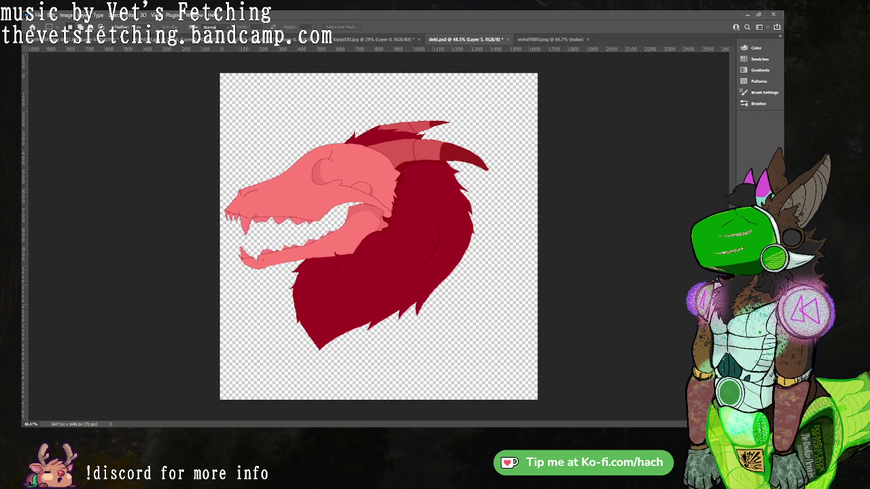
pyautogui.click(690, 283)
pyautogui.press('h')
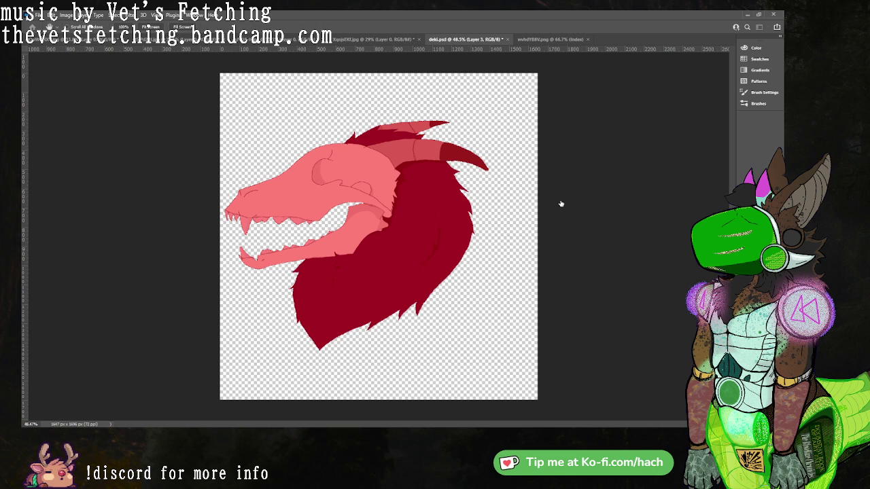
pyautogui.press('i')
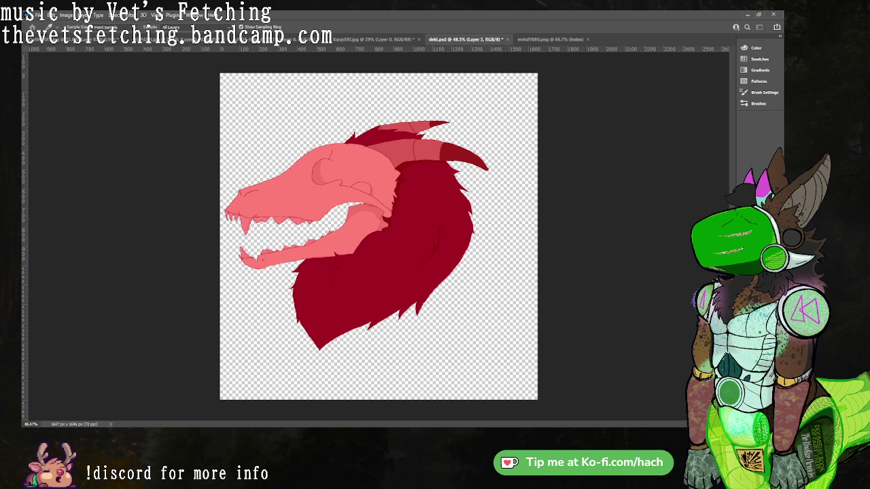
pyautogui.press('h')
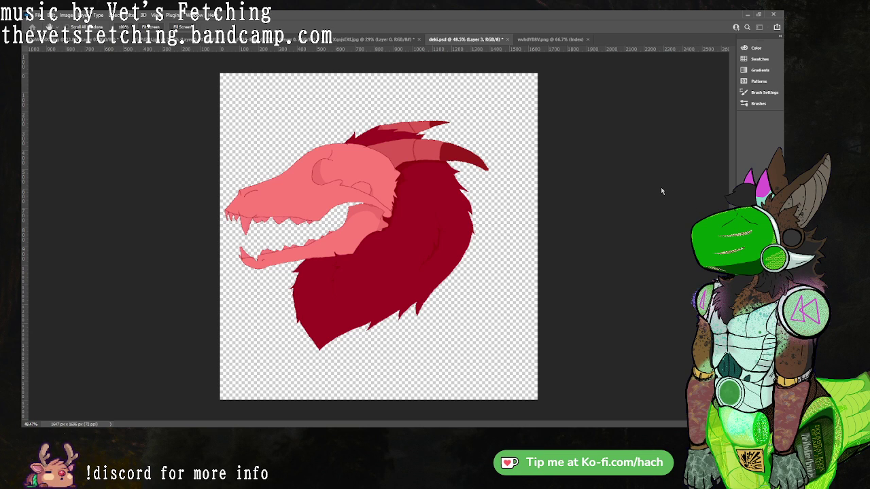
pyautogui.press('m')
# Choose a separate Color Overlay tint for the hidden Layer 2.
pyautogui.hotkey('alt', '[')
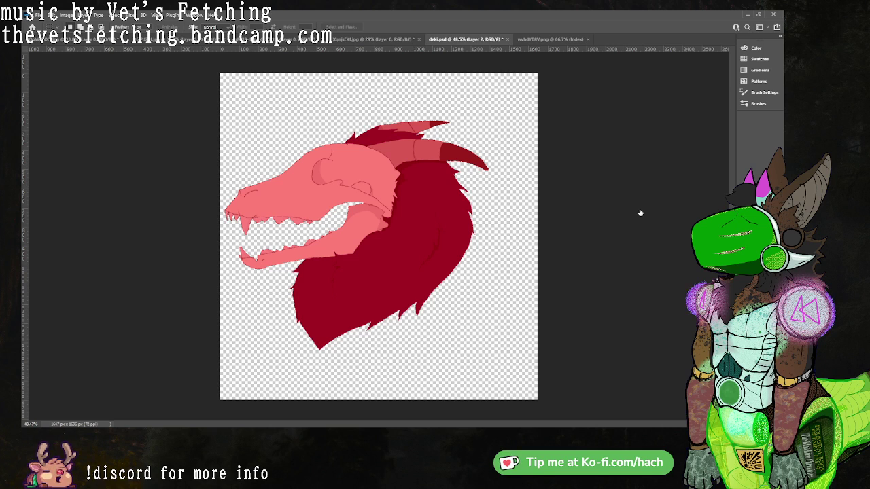
pyautogui.press('h')
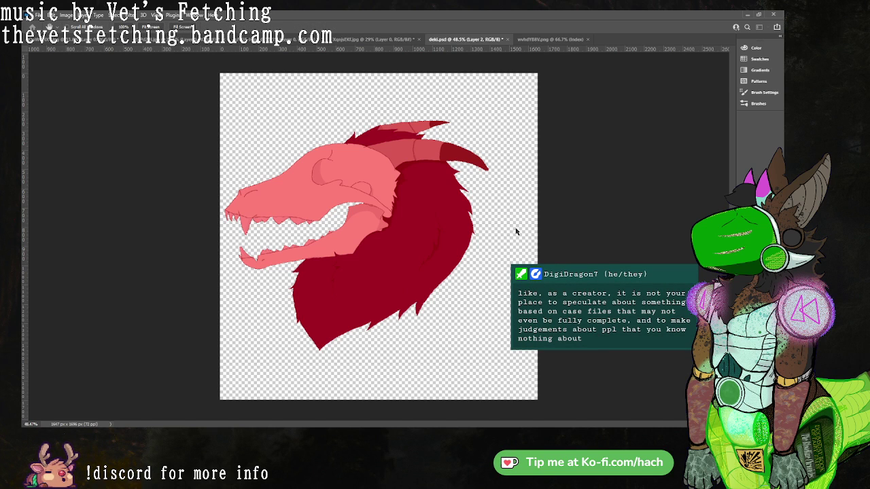
pyautogui.press('i')
pyautogui.press('m')
# Set a distinct Color Overlay tint on the hidden Layer 5.
pyautogui.hotkey('ctrl', 'shift', 'alt', 'n')
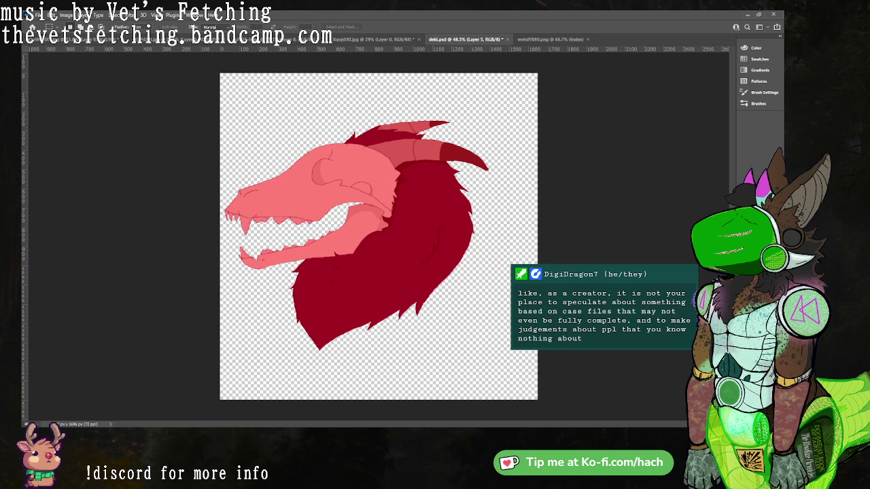
pyautogui.press('h')
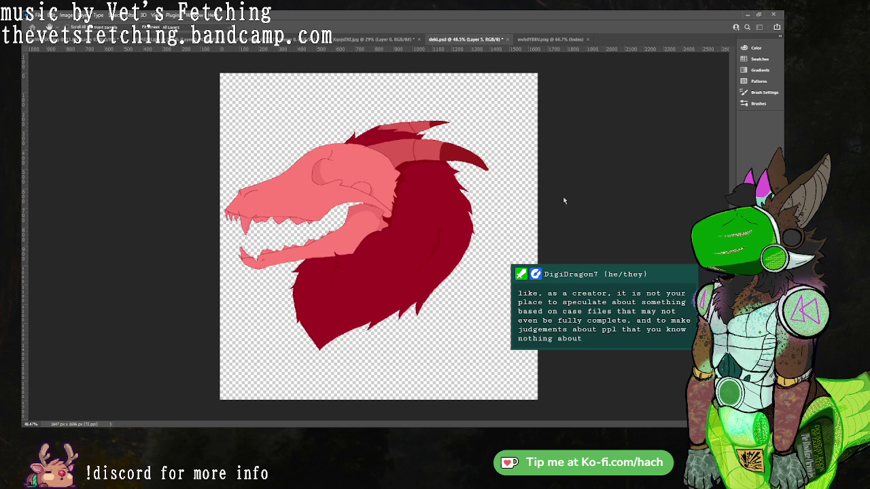
pyautogui.press('i')
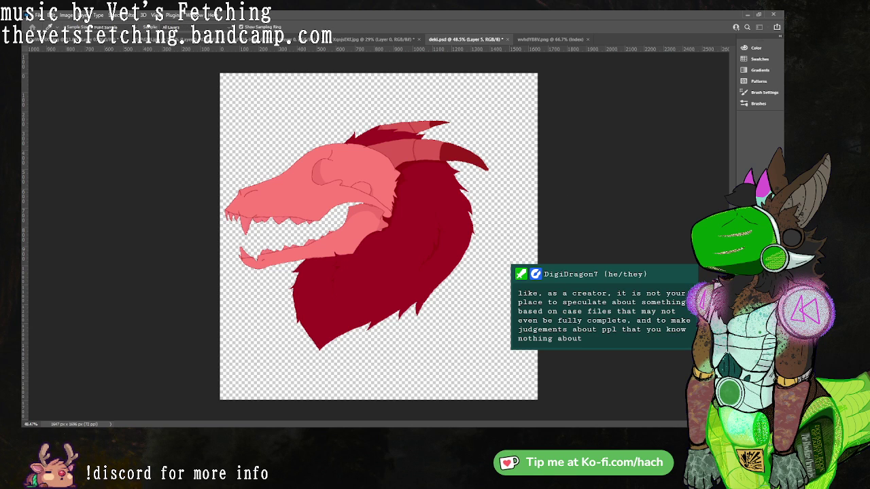
pyautogui.press('m')
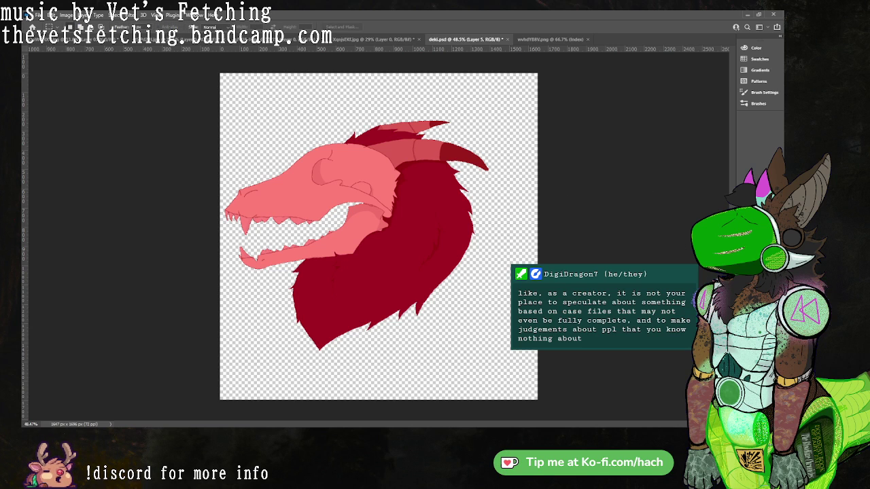
pyautogui.hotkey('alt', '[')
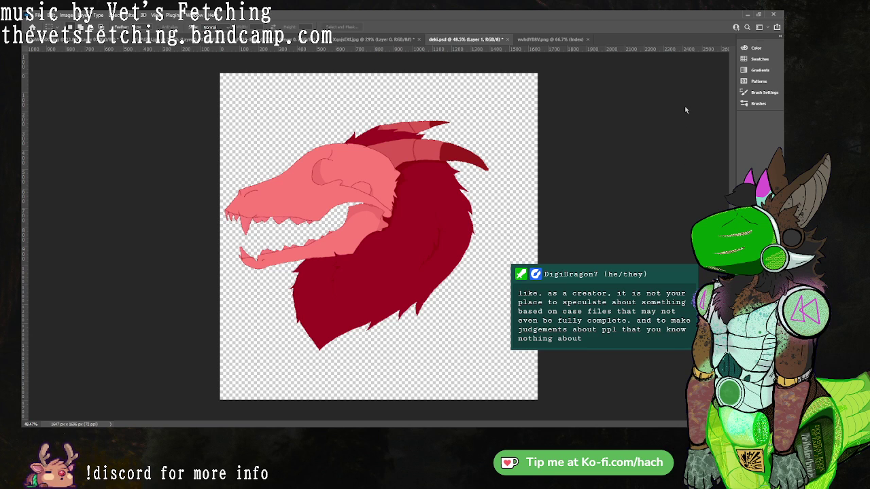
pyautogui.press('h')
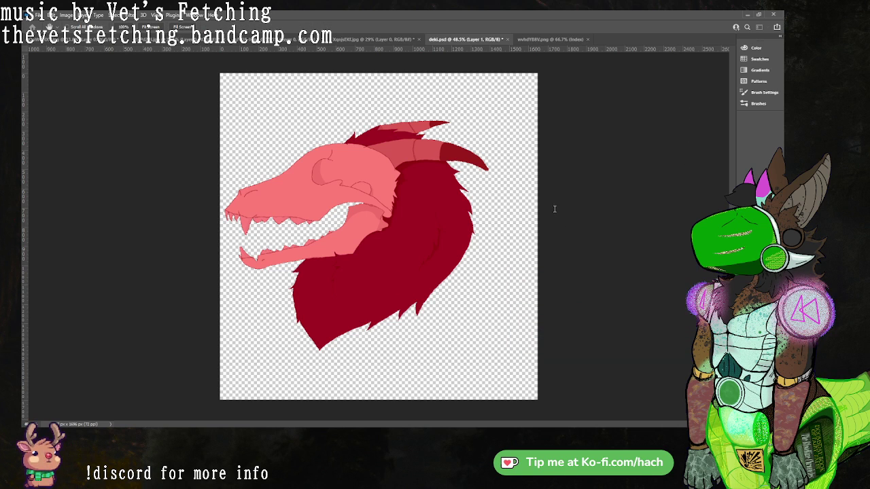
pyautogui.press('i')
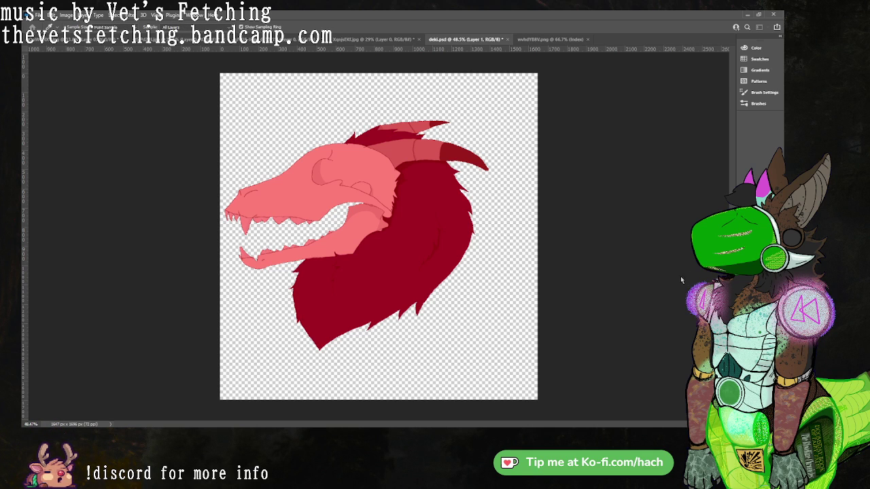
pyautogui.press('h')
pyautogui.press('m')
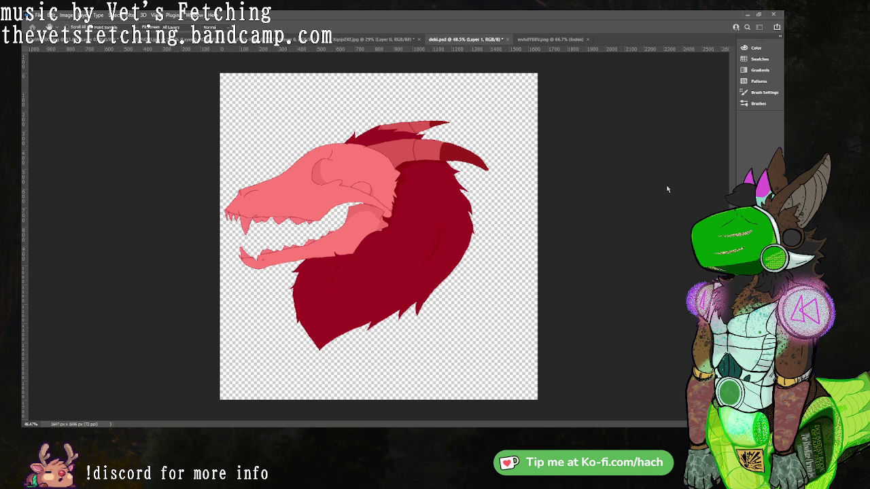
# Compare the red and green cutouts by switching the visibility of their layers.
pyautogui.click(686, 141)
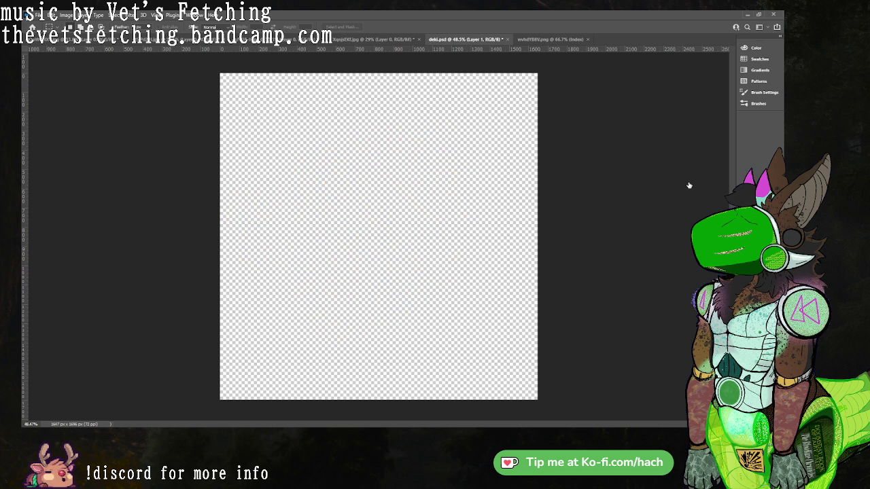
pyautogui.click(689, 186)
pyautogui.click(687, 191)
pyautogui.click(685, 246)
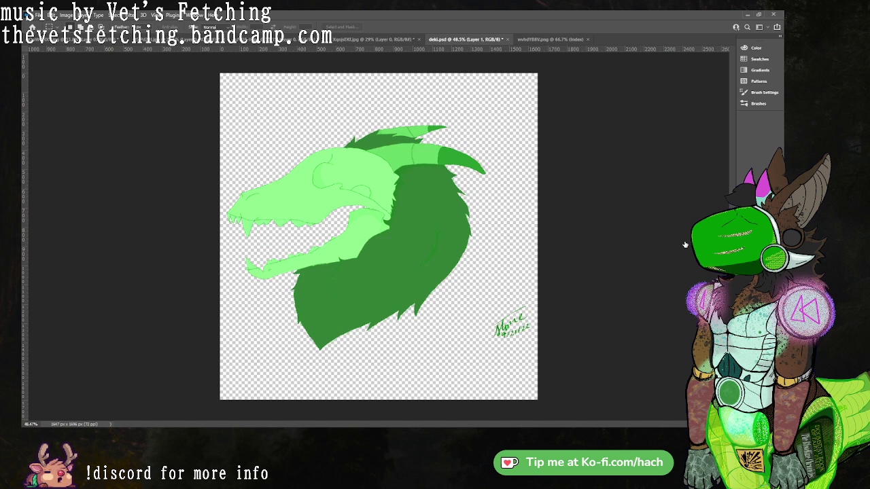
pyautogui.click(685, 248)
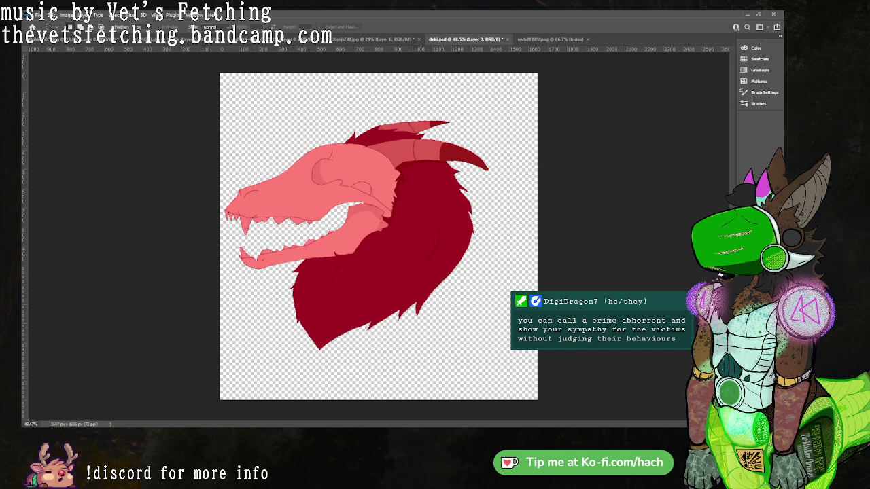
# Show all the tinted cutout layers together, hiding and reshowing the orange one to compare its jaw.
pyautogui.click(719, 275)
pyautogui.click(688, 288)
pyautogui.click(689, 289)
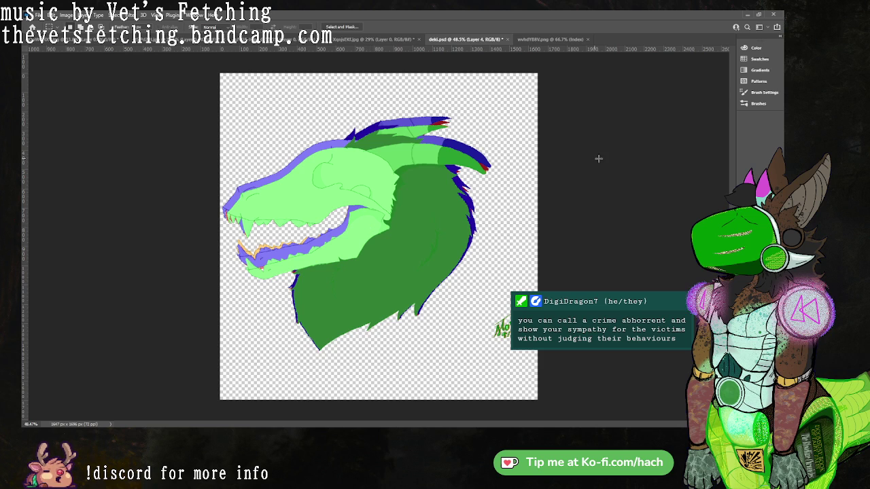
pyautogui.click(728, 142)
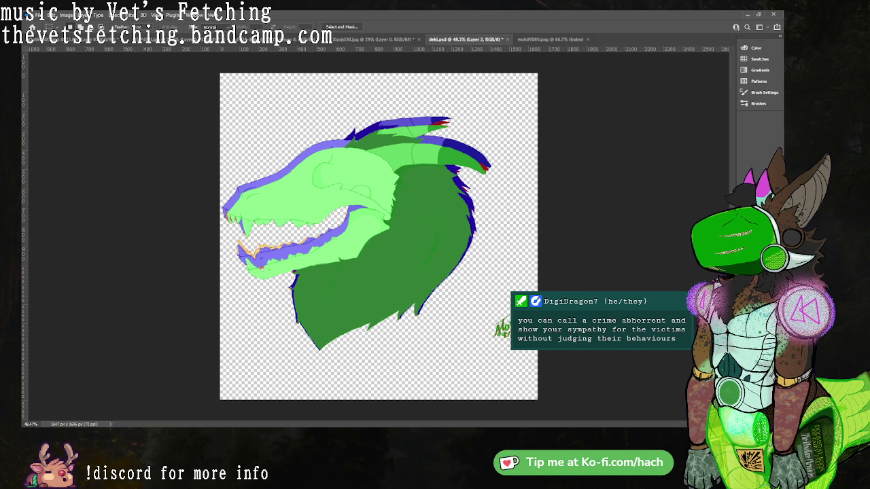
pyautogui.hotkey('ctrl', ',')
pyautogui.hotkey('ctrl', ',')
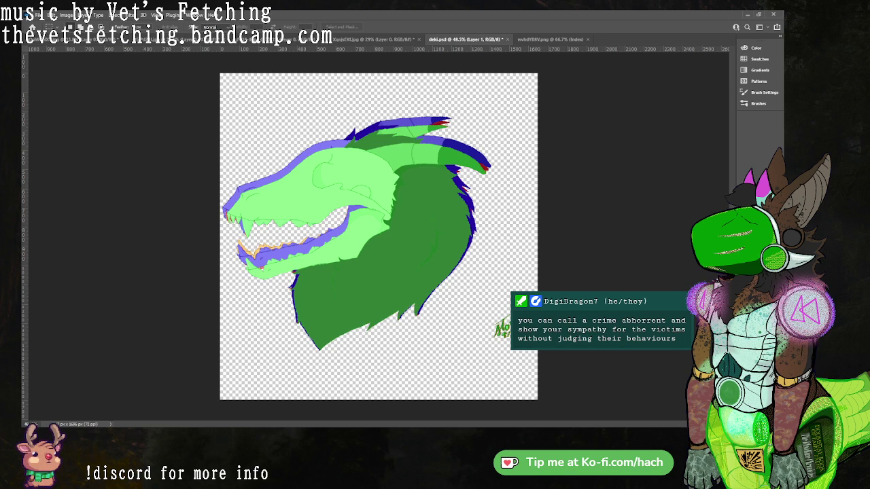
pyautogui.hotkey('alt', ']')
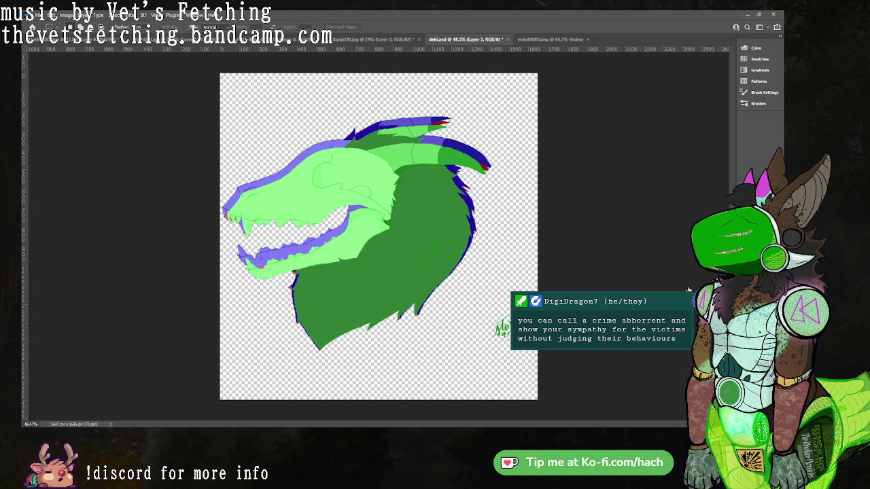
# Scale the green Layer 2 up to about 102.3% and move it over the other heads with Free Transform.
pyautogui.hotkey('ctrl', 't')
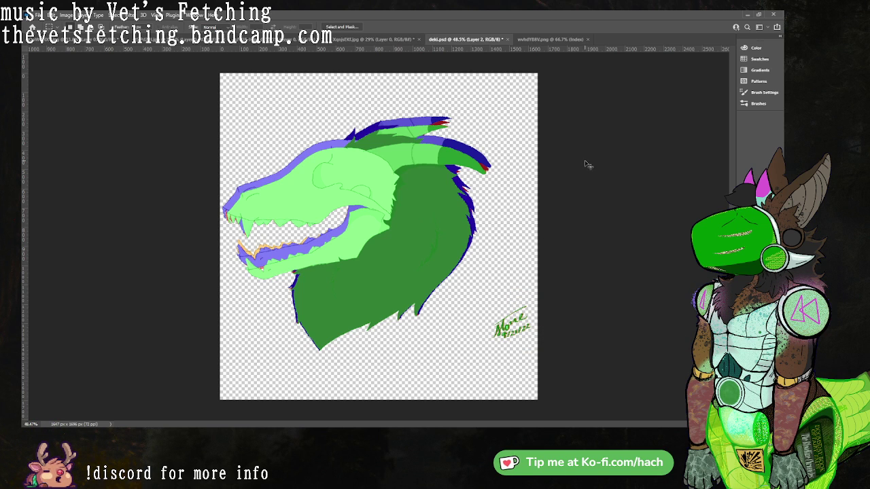
pyautogui.moveTo(465, 233); pyautogui.dragTo(460, 224)
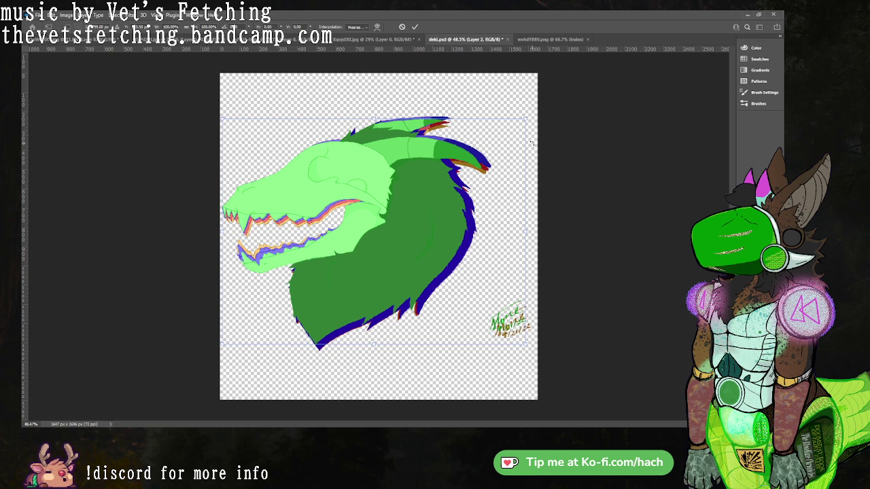
pyautogui.moveTo(524, 118); pyautogui.dragTo(538, 120)
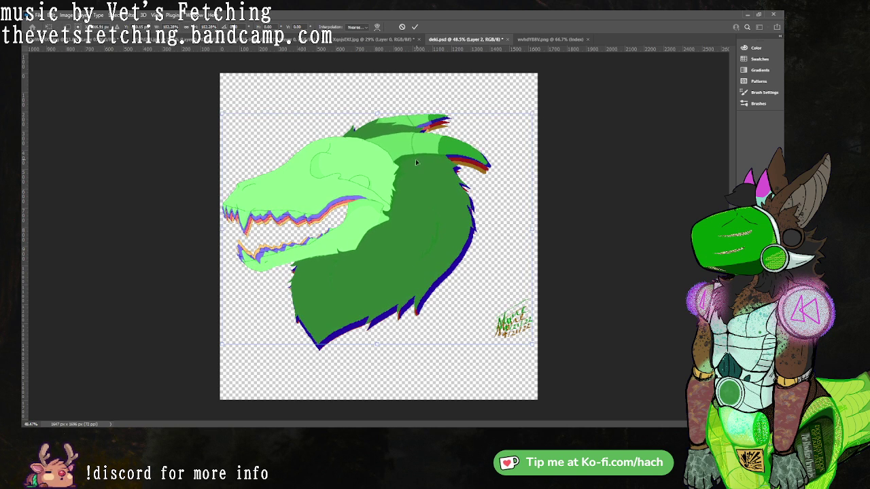
pyautogui.moveTo(405, 165)
pyautogui.mouseDown()
pyautogui.moveTo(400, 182)
pyautogui.moveTo(400, 172)
pyautogui.mouseUp()
pyautogui.press('Down')
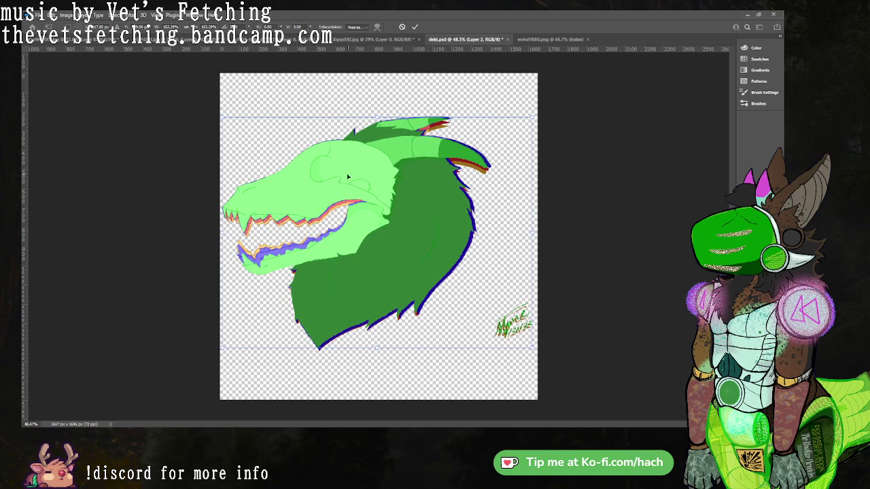
# Fine-tune Layer 2's position against the snouts beneath, keep the scale at about 102.3%, and apply the transform.
pyautogui.scroll(5, 347, 177)
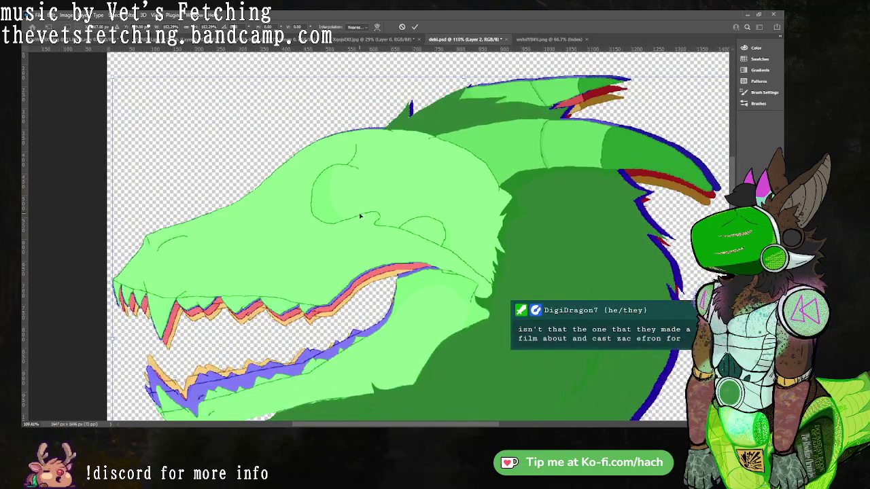
pyautogui.moveTo(360, 216); pyautogui.dragTo(448, 182)
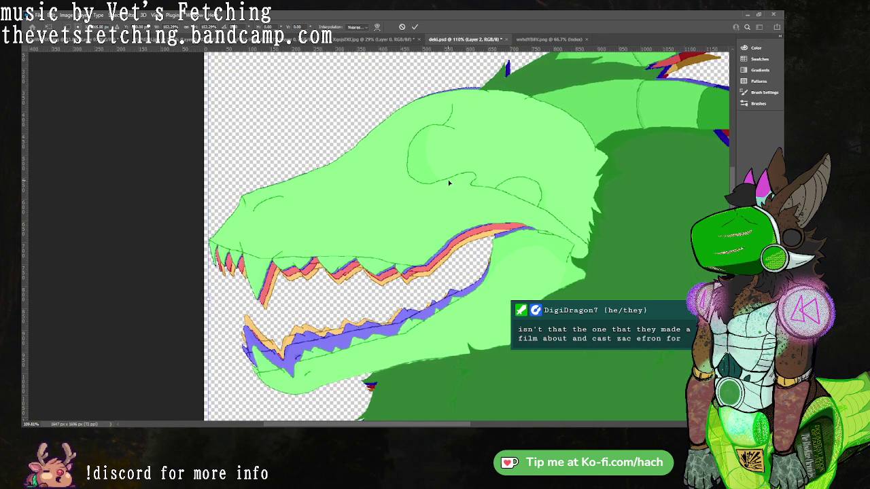
pyautogui.press('Right')
pyautogui.hotkey('ctrl', '0')
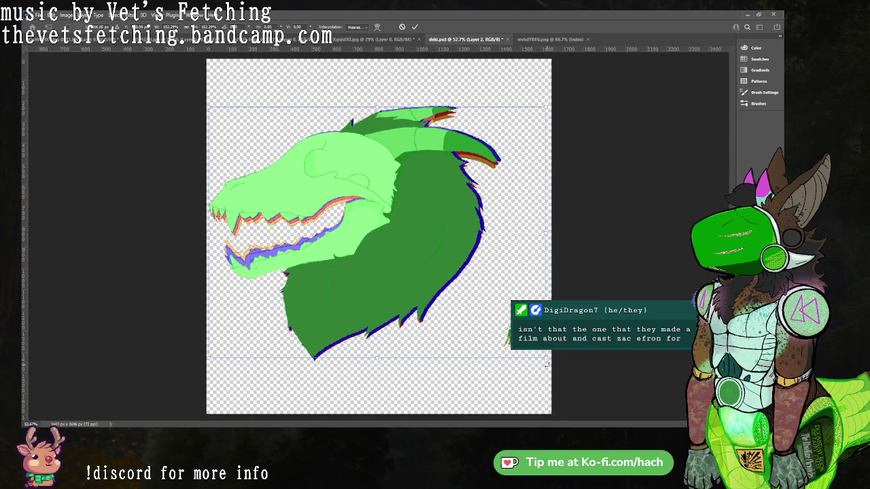
pyautogui.moveTo(547, 363); pyautogui.dragTo(549, 363)
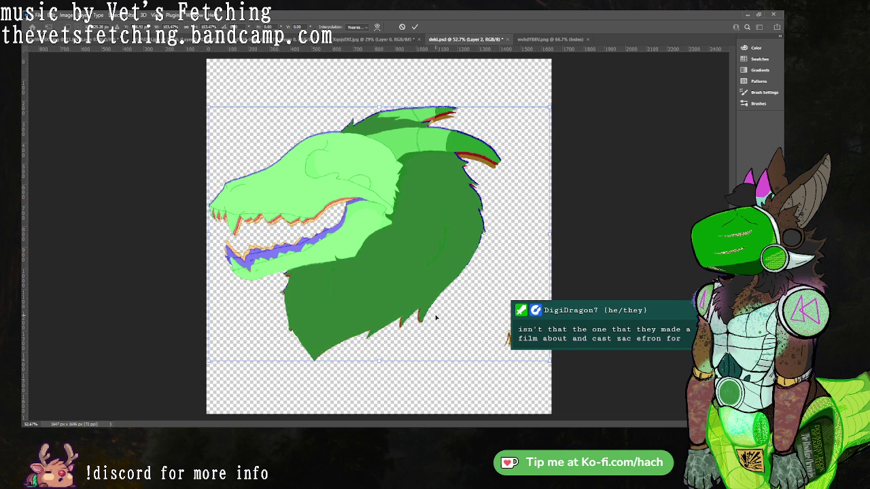
pyautogui.hotkey('ctrl', 'z')
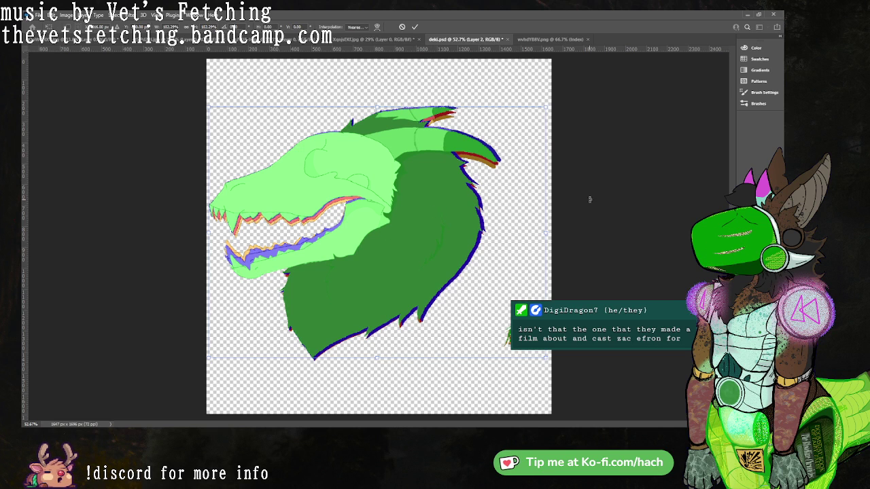
pyautogui.press('Return')
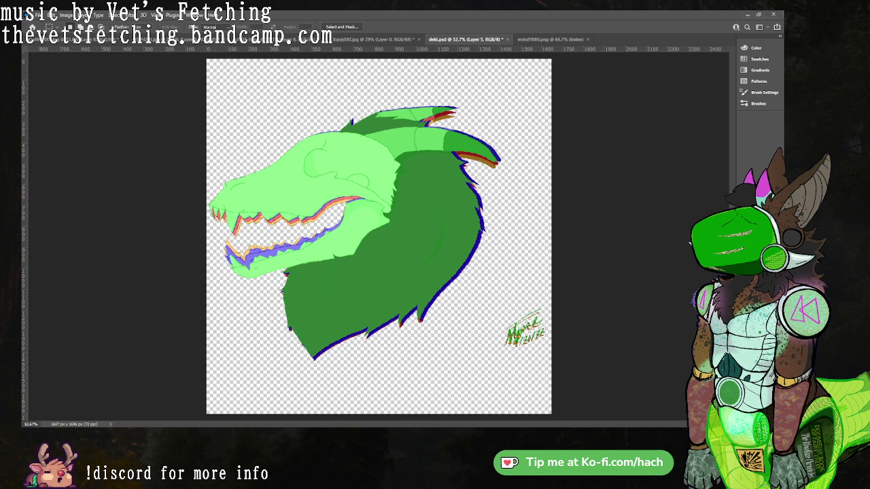
# Make the green Layer 2 and the blue Layer 5 semi-transparent so the layers beneath show through.
pyautogui.click(713, 139)
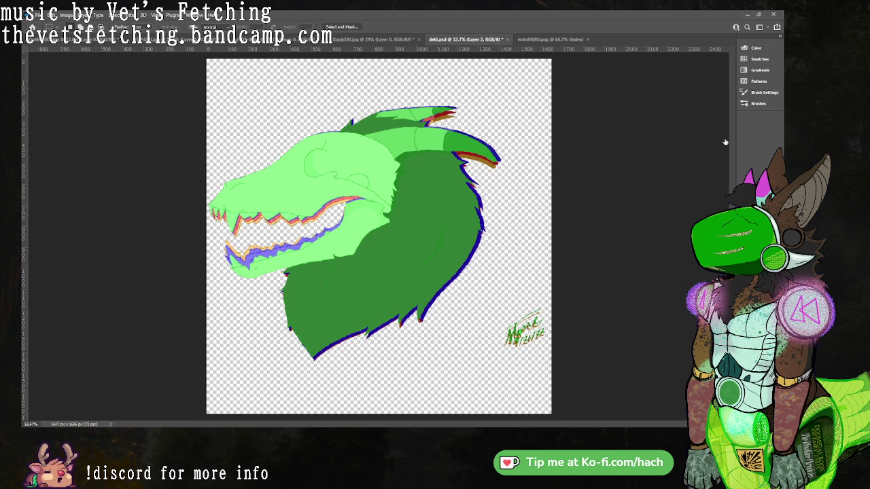
pyautogui.click(750, 113)
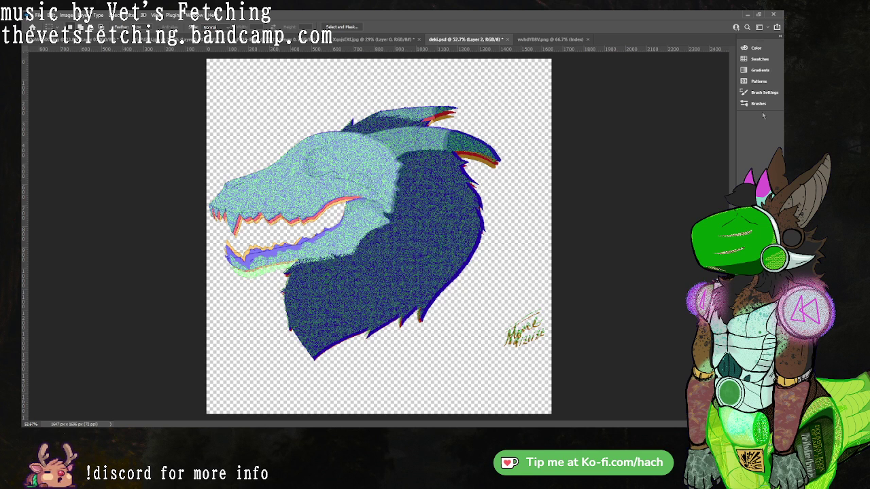
pyautogui.hotkey('shift', '+')
pyautogui.hotkey('shift', '+')
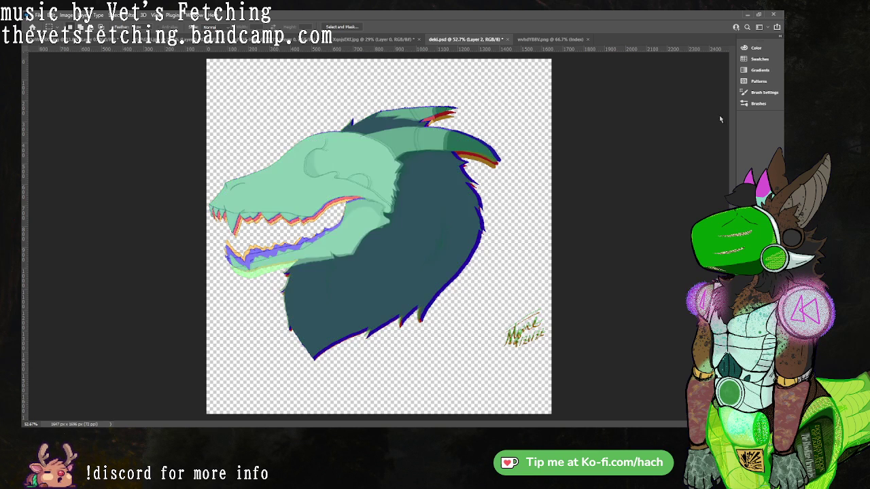
pyautogui.click(718, 122)
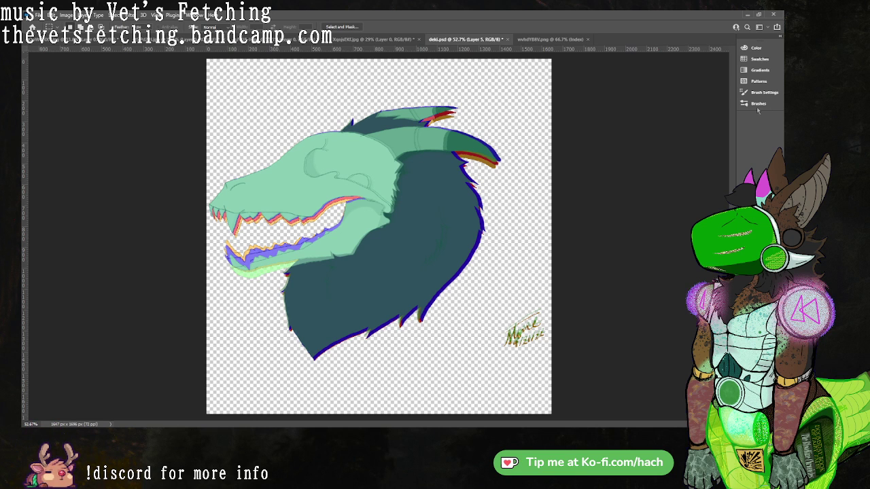
pyautogui.hotkey('shift', '+')
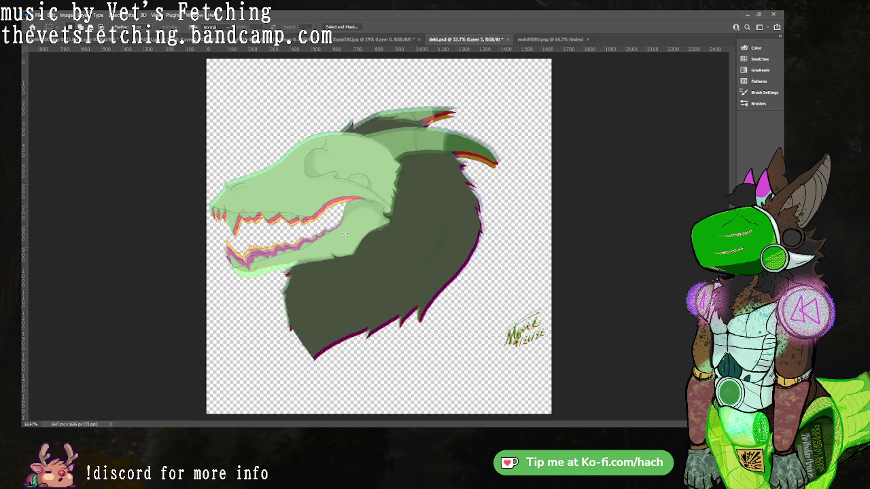
# Reposition the overlapping tinted cutouts, including the blue Layer 5, so their snout and skull outlines line up.
pyautogui.scroll(5, 228, 186)
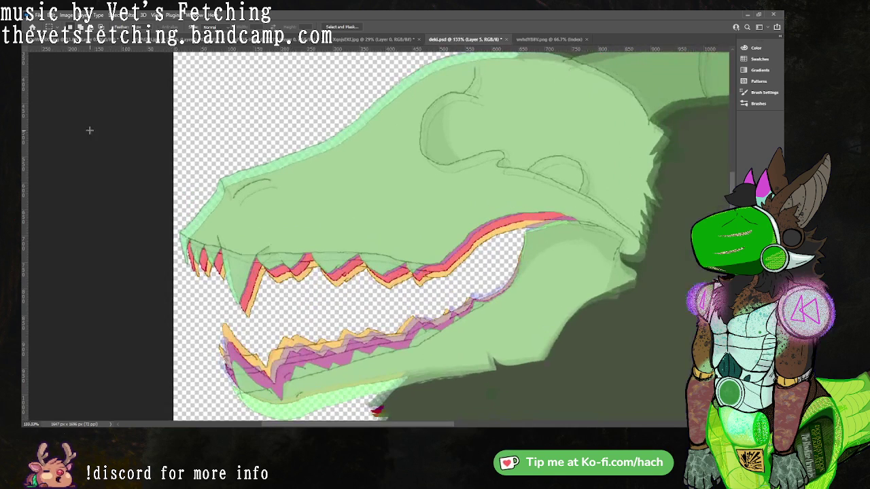
pyautogui.press('v')
pyautogui.moveTo(291, 202); pyautogui.dragTo(341, 207)
pyautogui.click(350, 216)
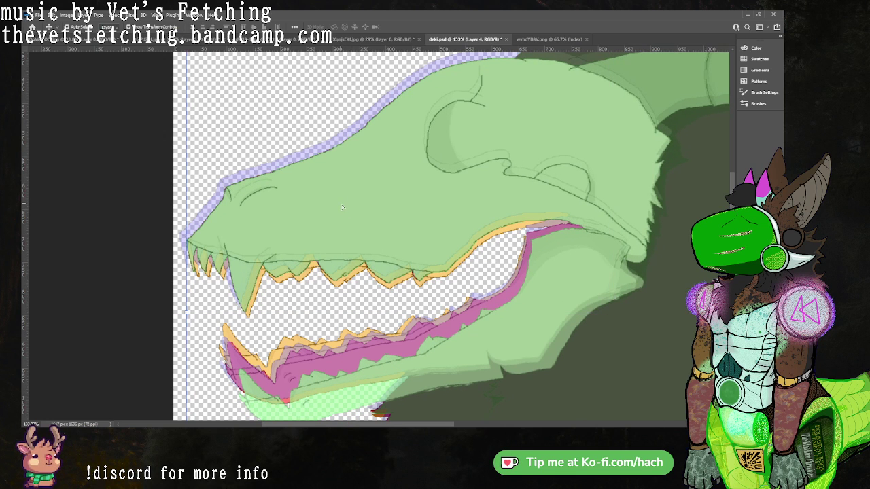
pyautogui.moveTo(283, 188); pyautogui.dragTo(253, 185)
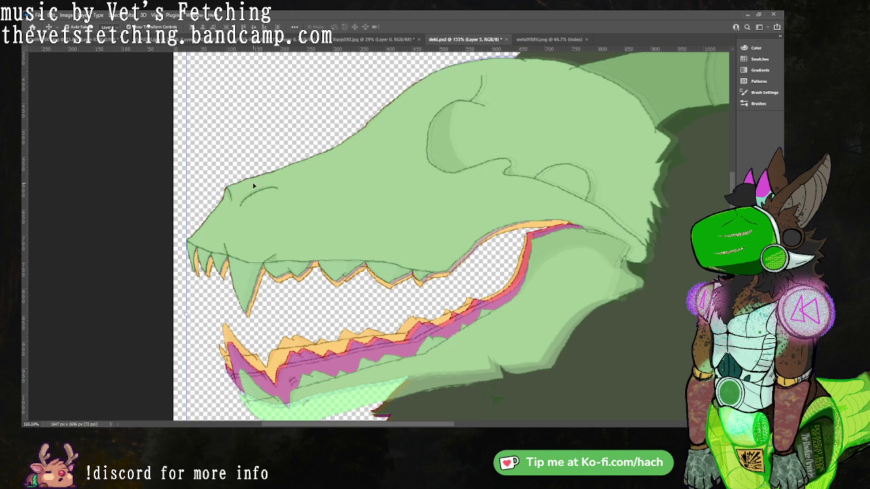
# Select Layer 3 and toggle the orange cutout's visibility to compare its teeth and jaw with the other layers.
pyautogui.scroll(-3, 449, 299)
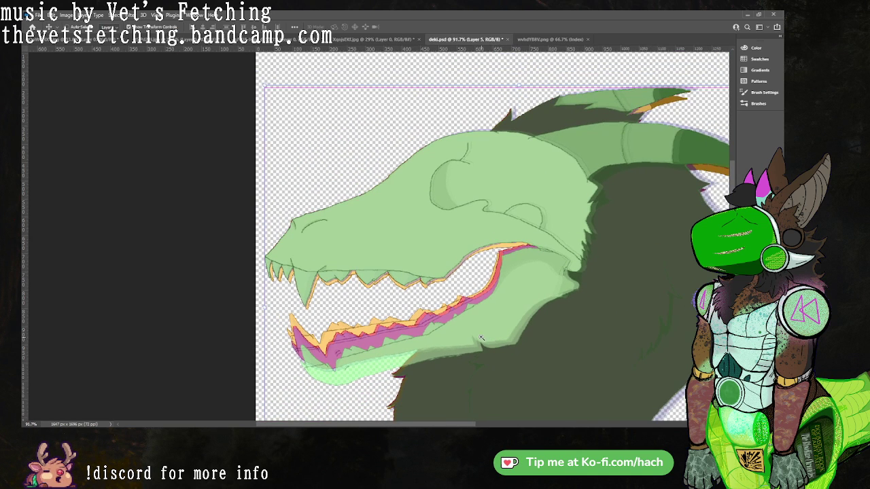
pyautogui.scroll(2, 481, 338)
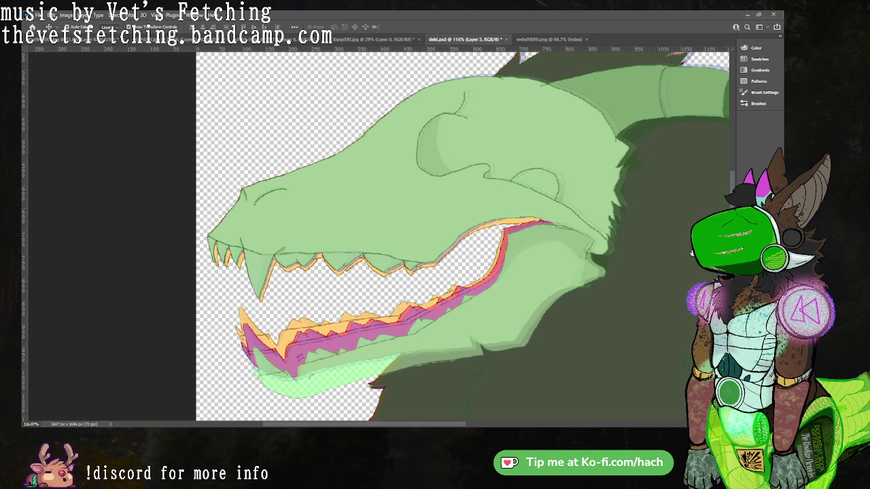
pyautogui.hotkey('ctrl', ',')
pyautogui.hotkey('ctrl', ',')
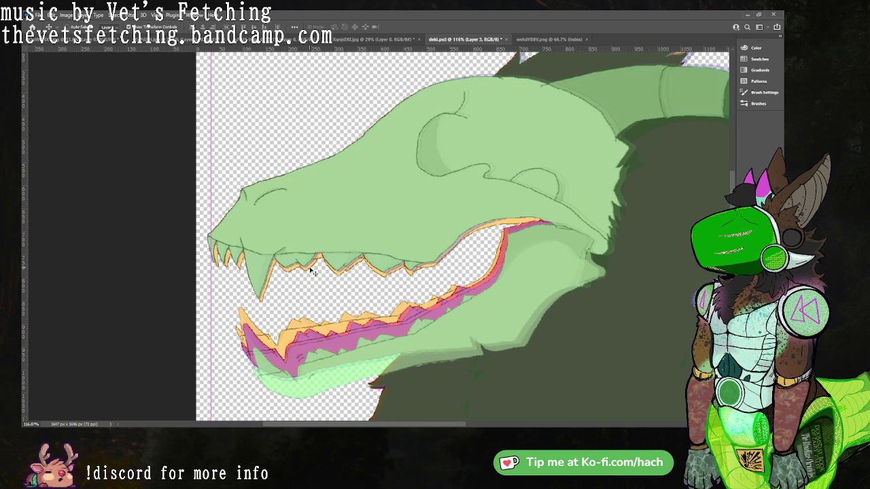
pyautogui.click(687, 146)
pyautogui.click(687, 145)
pyautogui.hotkey('shift', '+')
pyautogui.hotkey('shift', '+')
pyautogui.hotkey('shift', '+')
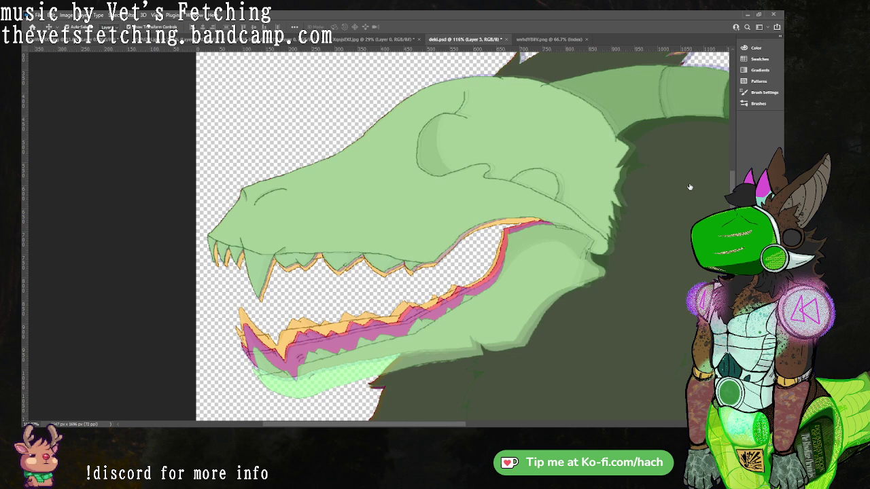
pyautogui.click(684, 283)
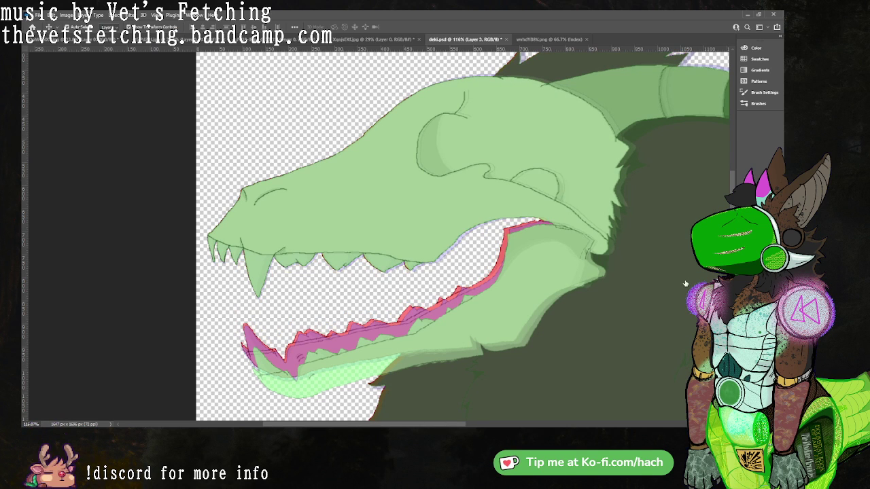
pyautogui.click(685, 284)
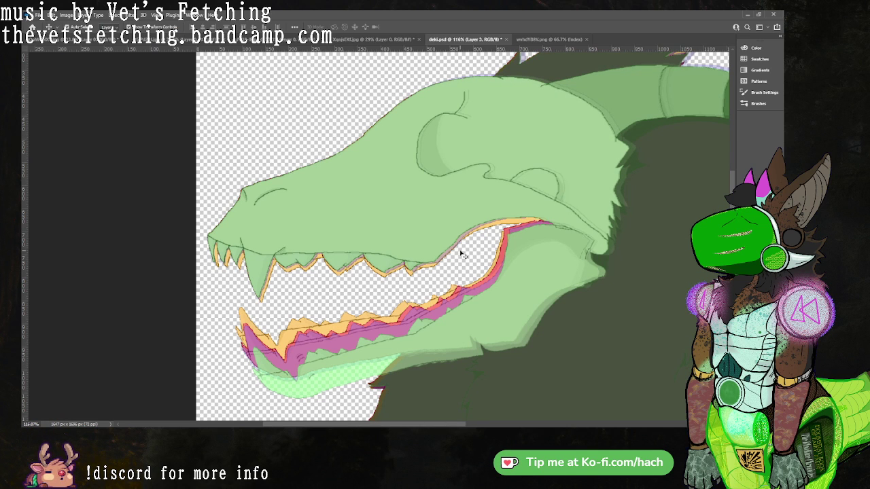
pyautogui.scroll(-5, 459, 251)
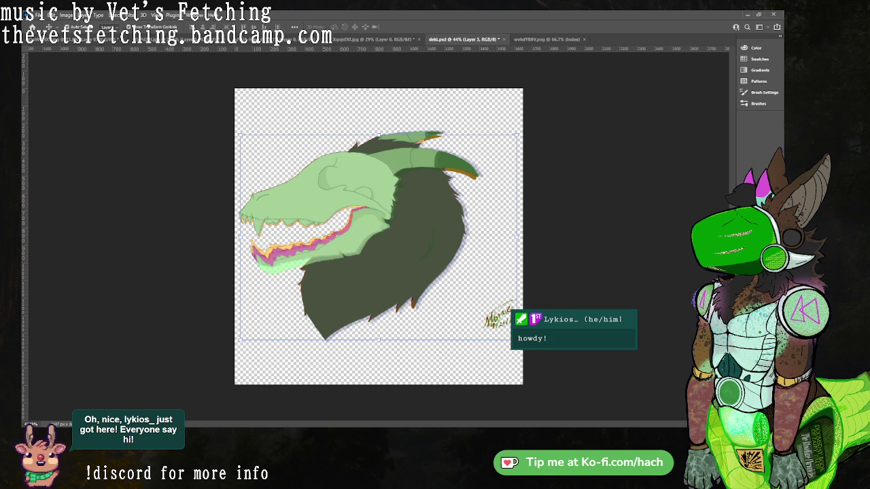
# Scale the orange Layer 3 to about 99.43%, nudge it to match the overlapping snouts and horns, and apply the transform.
pyautogui.hotkey('ctrl', 't')
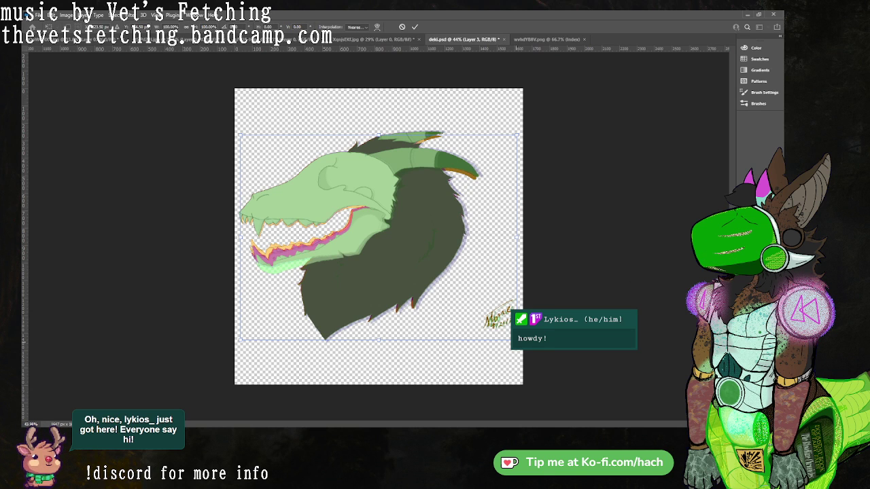
pyautogui.moveTo(516, 339); pyautogui.dragTo(519, 342)
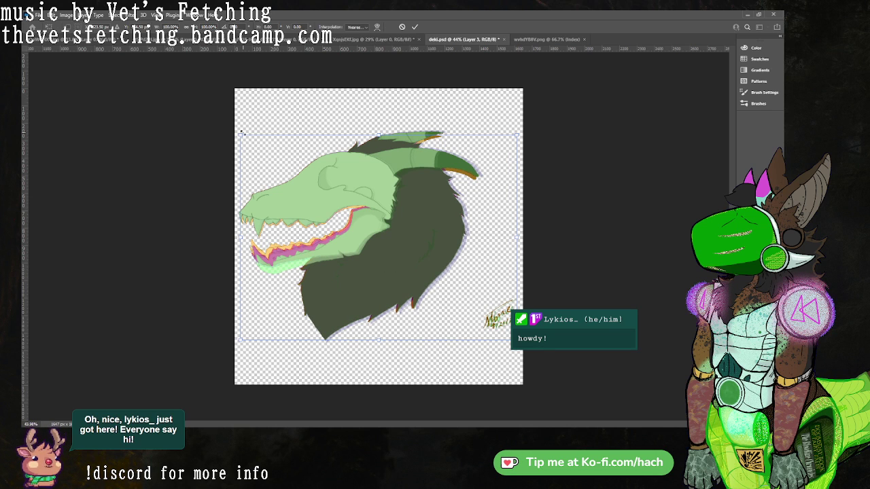
pyautogui.moveTo(240, 134); pyautogui.dragTo(244, 135)
pyautogui.moveTo(299, 194); pyautogui.dragTo(296, 193)
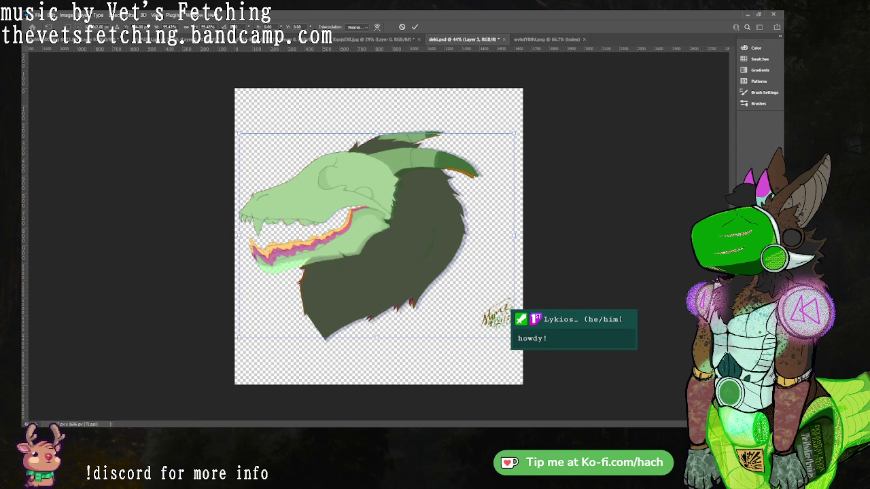
pyautogui.moveTo(417, 218); pyautogui.dragTo(496, 222)
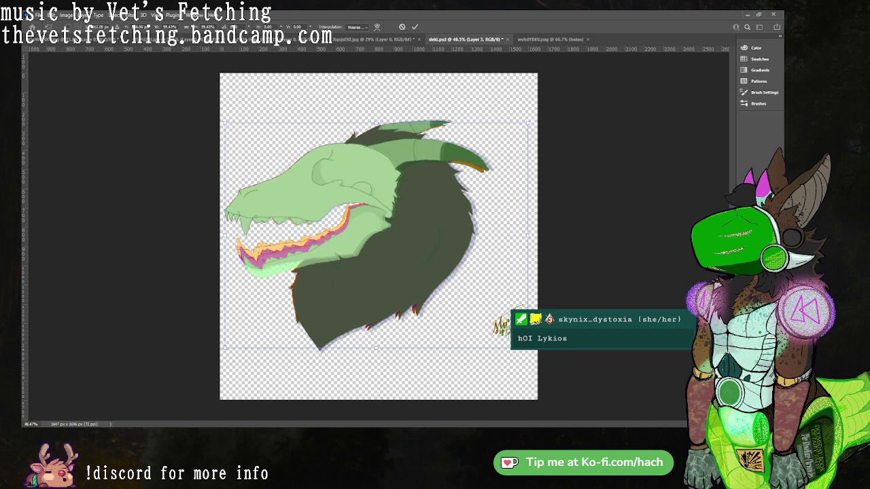
pyautogui.press('Return')
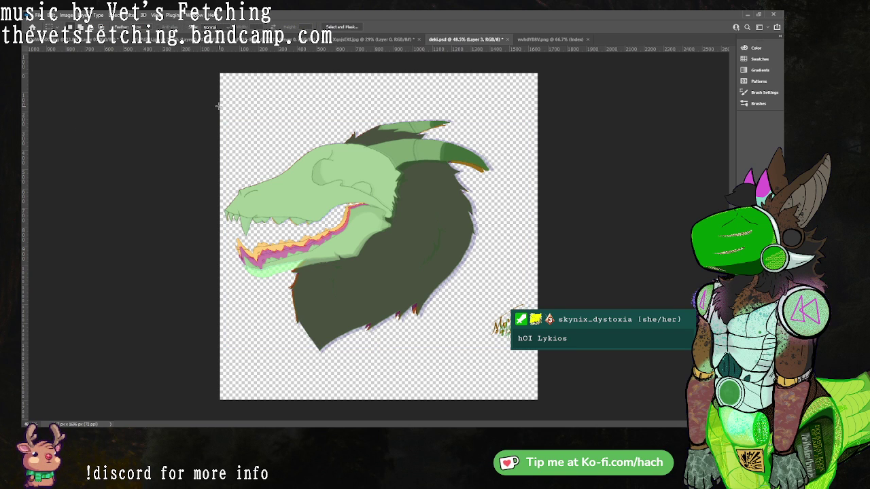
# Crop the canvas to a full-width band around the creature's head, 1647 x 1248 px.
pyautogui.moveTo(216, 116); pyautogui.dragTo(566, 356)
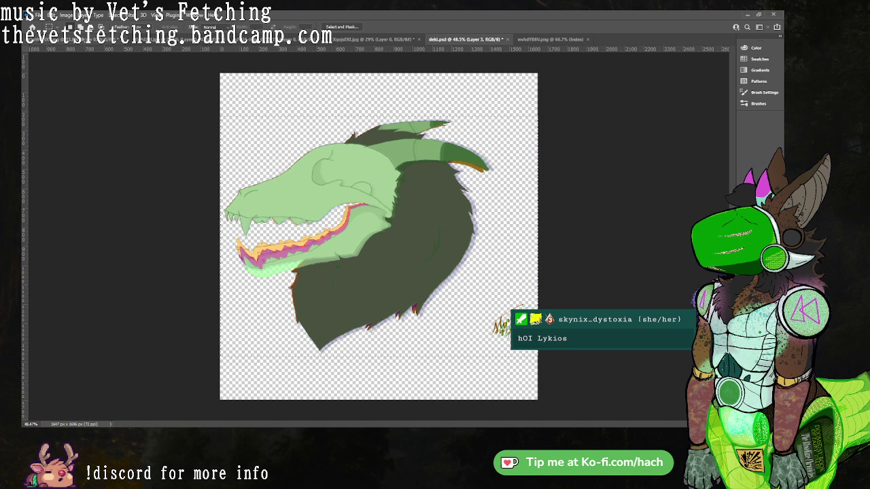
pyautogui.click(76, 99)
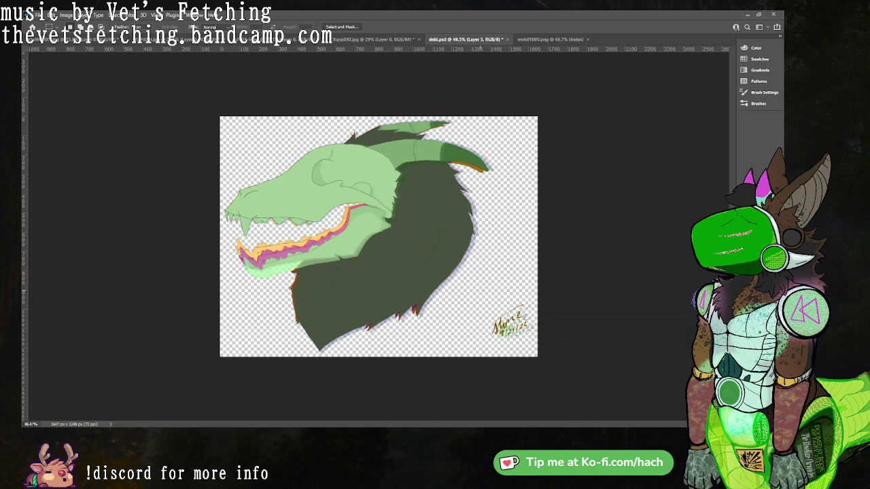
# Erase the signature in the lower-right corner of the artwork from Layer 2 and Layer 3, and clear the selection.
pyautogui.moveTo(496, 104); pyautogui.dragTo(483, 225)
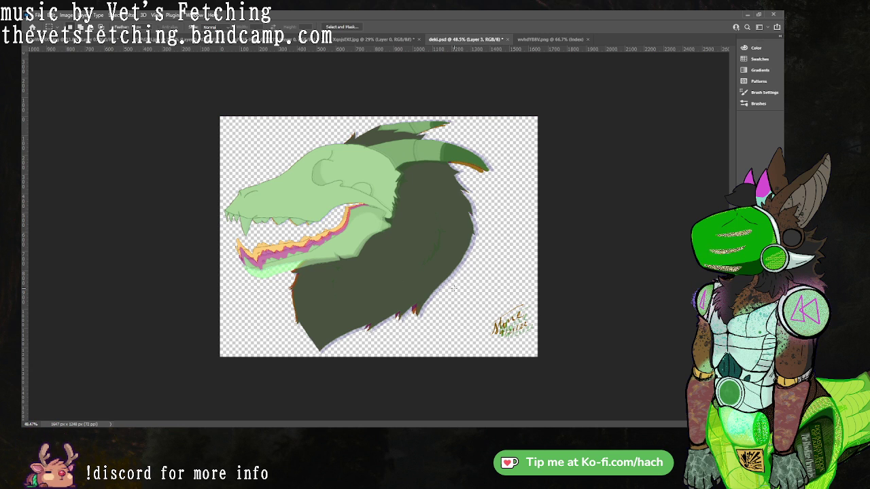
pyautogui.moveTo(532, 350); pyautogui.dragTo(567, 368)
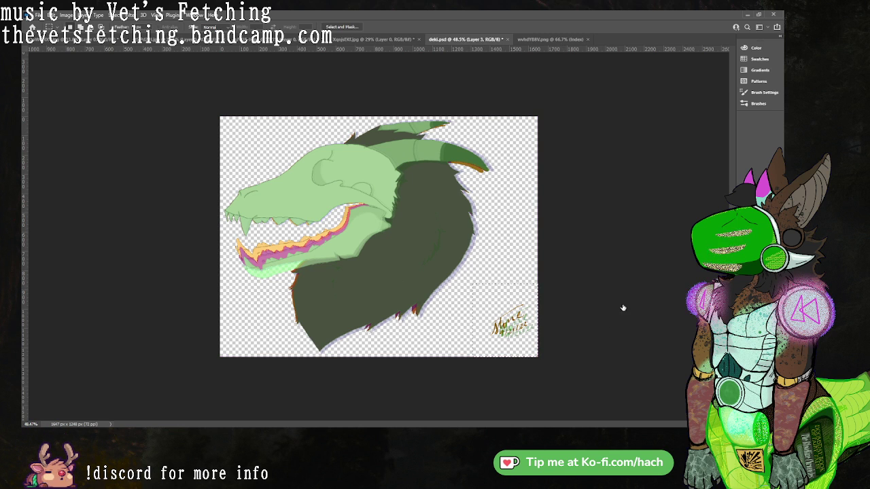
pyautogui.click(730, 165)
pyautogui.press('Delete')
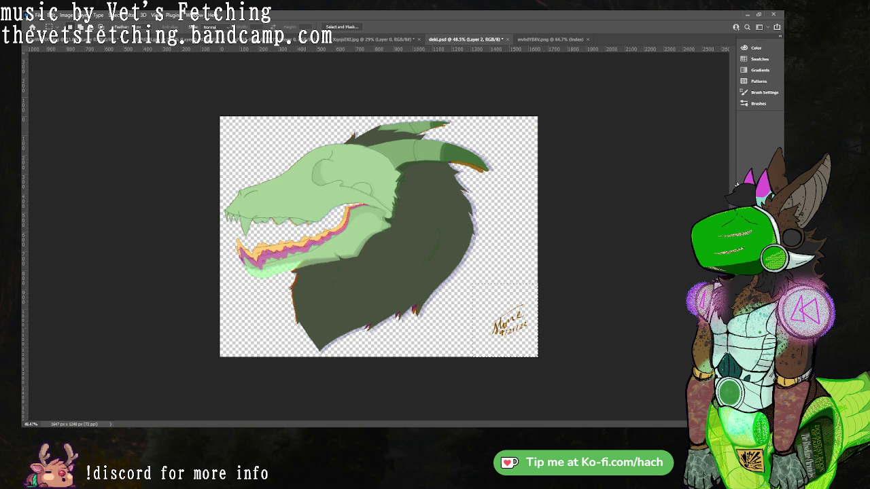
pyautogui.click(737, 184)
pyautogui.press('Delete')
pyautogui.hotkey('alt', '[')
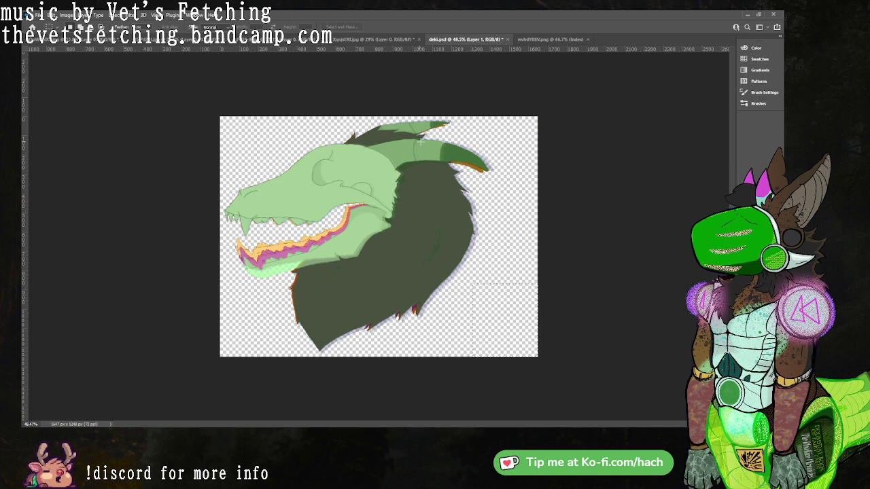
pyautogui.hotkey('ctrl', 'd')
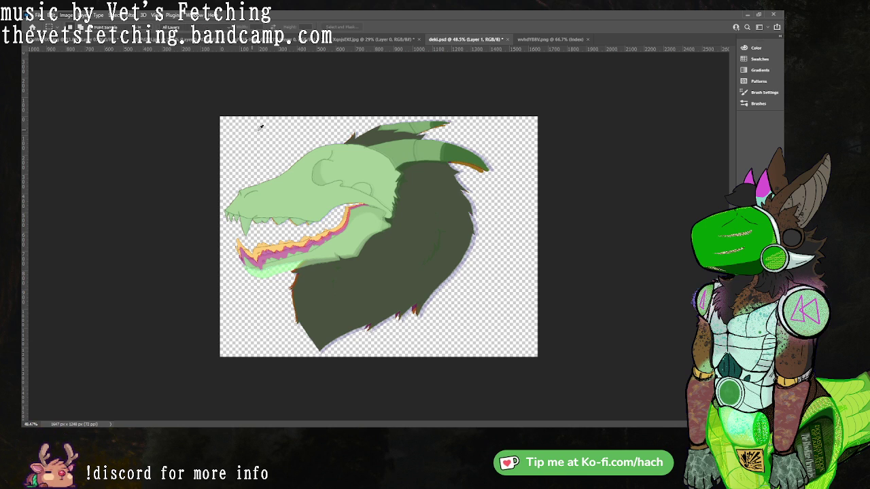
# Try to crop the canvas to a wide 1647 x 926 px frame around the head, and undo the crop.
pyautogui.press('i')
pyautogui.press('m')
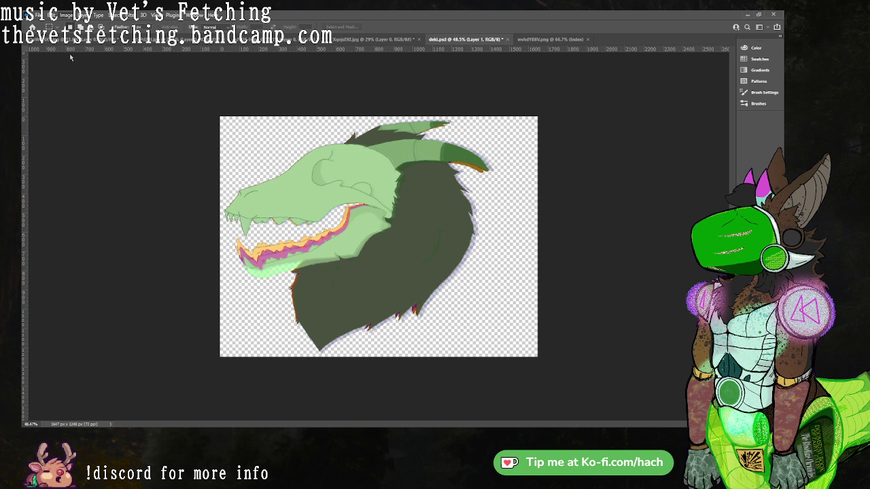
pyautogui.press('c')
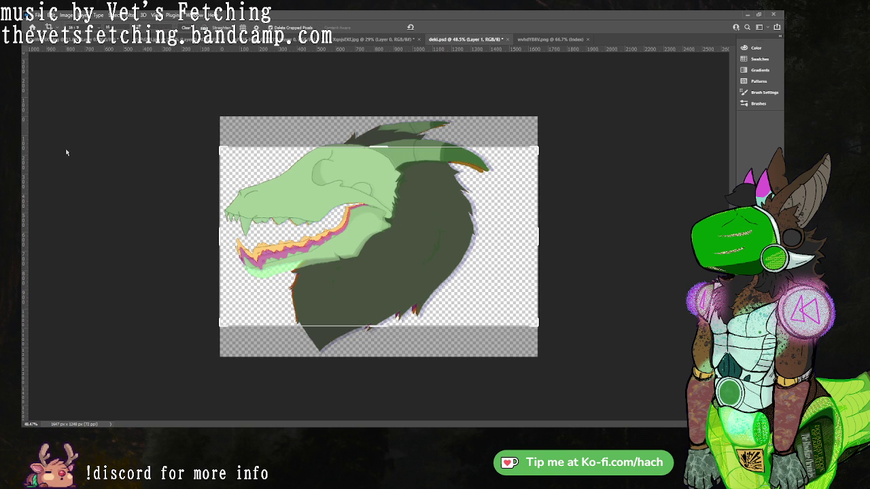
pyautogui.moveTo(387, 150)
pyautogui.mouseDown()
pyautogui.moveTo(387, 122)
pyautogui.moveTo(388, 133)
pyautogui.mouseUp()
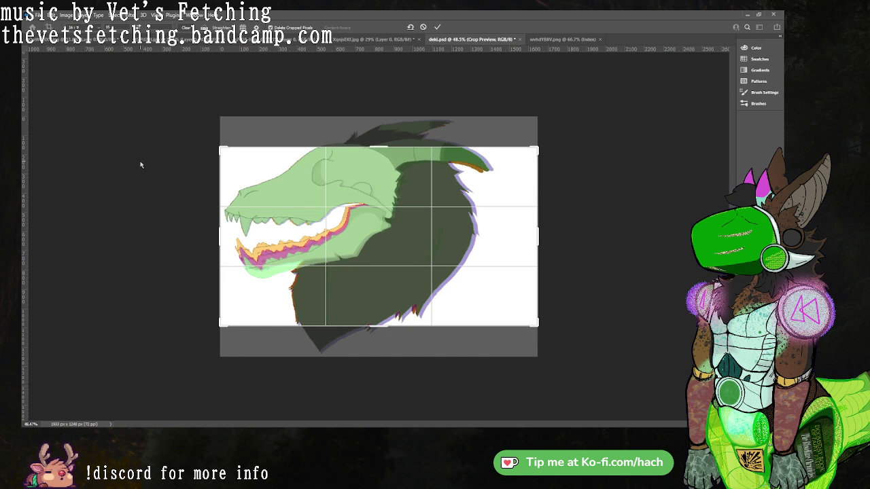
pyautogui.press('Return')
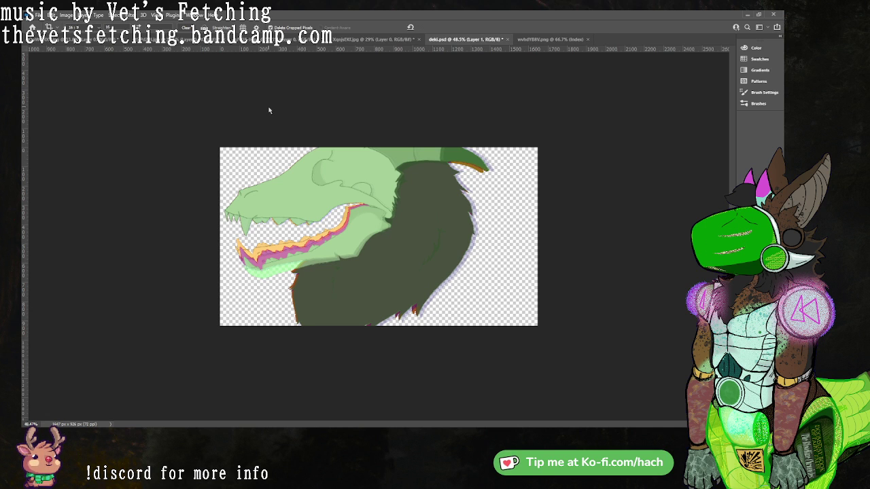
pyautogui.hotkey('ctrl', 'z')
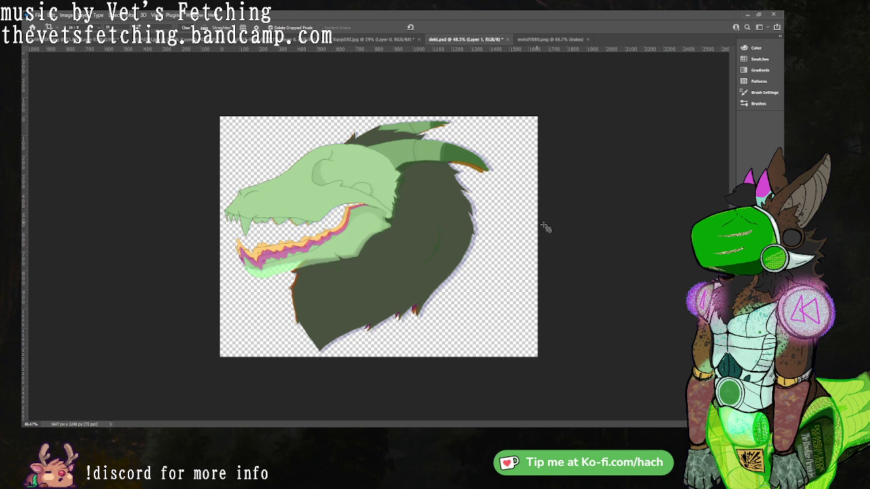
# Show the purple Layer 1 cutout and erase its signature in the lower-right corner of the artwork.
pyautogui.hotkey('ctrl', 'z')
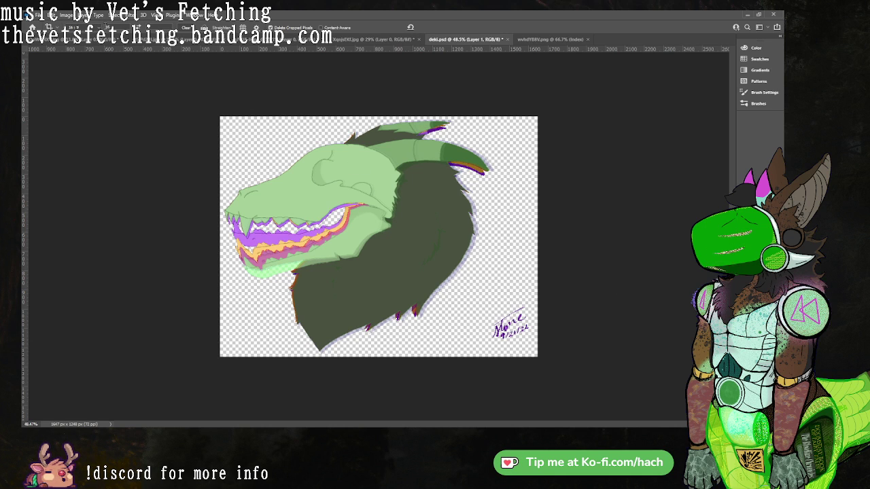
pyautogui.press('m')
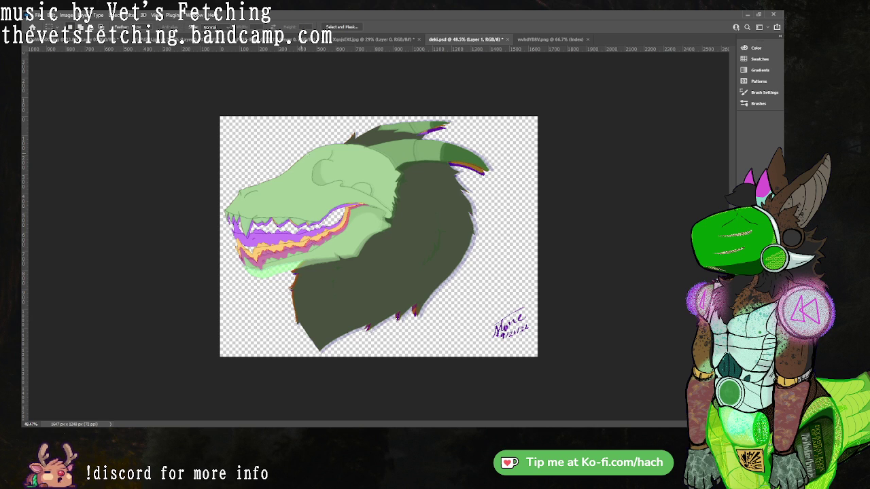
pyautogui.moveTo(486, 296); pyautogui.dragTo(582, 362)
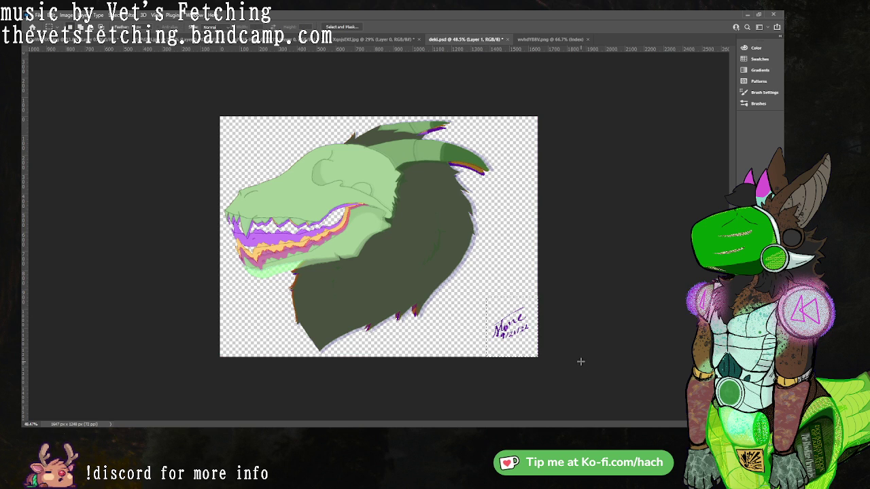
pyautogui.press('Delete')
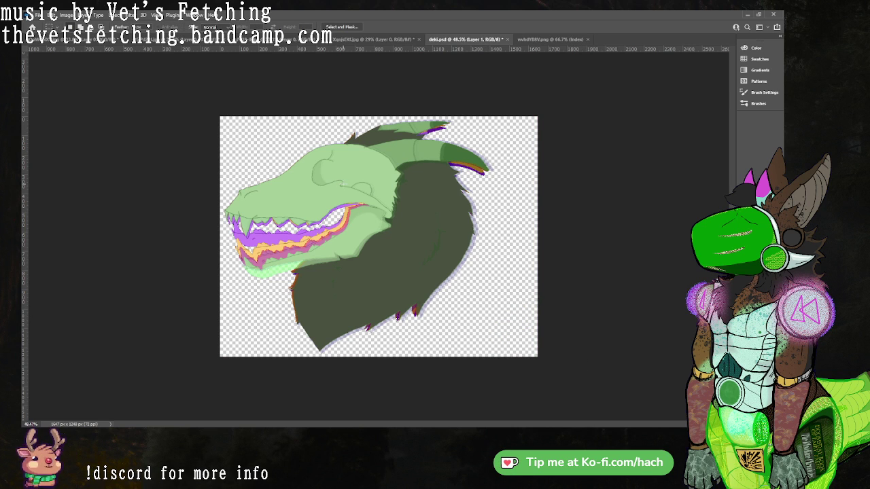
# Move the purple Layer 1 slightly up and to the left until its upper teeth and horns line up with the other cutouts.
pyautogui.scroll(5, 320, 181)
pyautogui.hotkey('ctrl', 't')
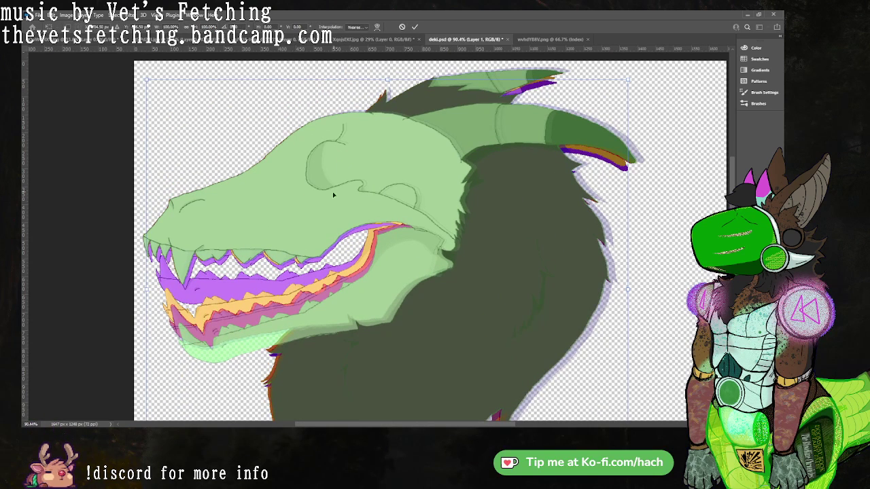
pyautogui.press('Return')
pyautogui.moveTo(262, 210); pyautogui.dragTo(259, 213)
pyautogui.click(415, 244)
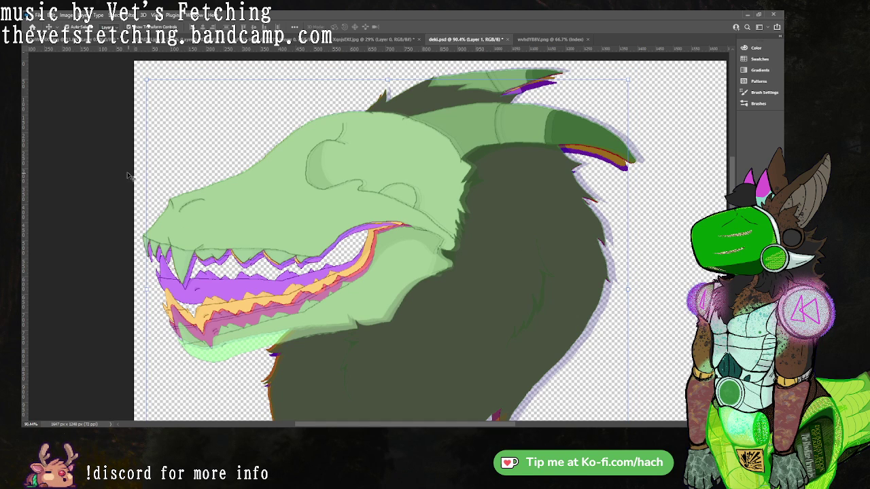
pyautogui.moveTo(249, 297); pyautogui.dragTo(249, 288)
pyautogui.press('Up')
pyautogui.press('Up')
pyautogui.press('Up')
pyautogui.press('Up')
pyautogui.press('Up')
pyautogui.press('Up')
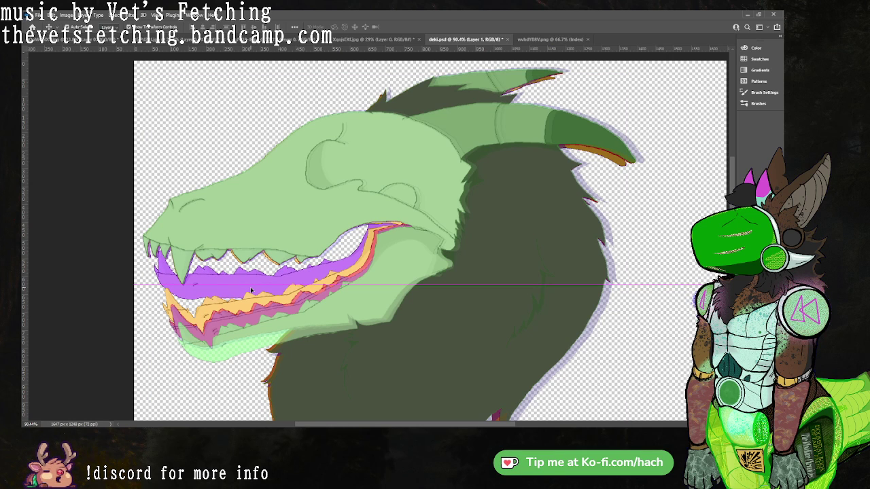
pyautogui.press('Up')
pyautogui.press('Up')
pyautogui.press('Up')
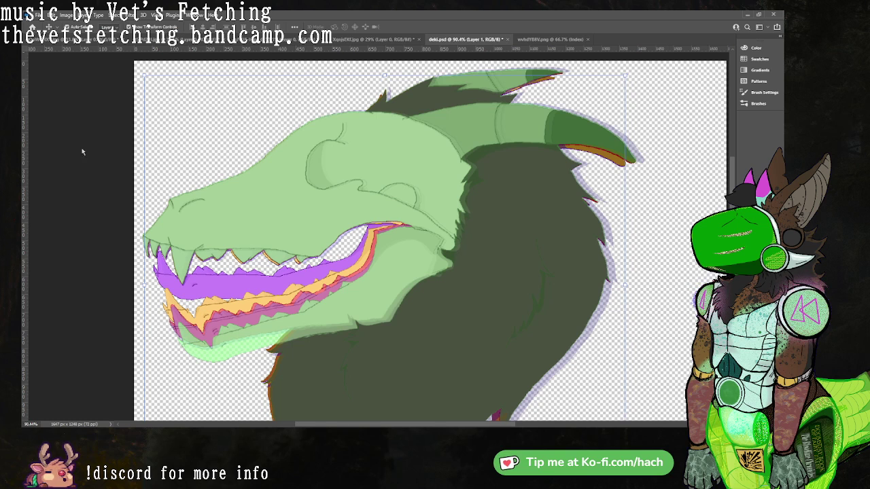
# Crop away the empty strip of canvas beyond the creature's mane and horn tips, keeping the full height.
pyautogui.press('m')
pyautogui.moveTo(382, 170); pyautogui.dragTo(357, 191)
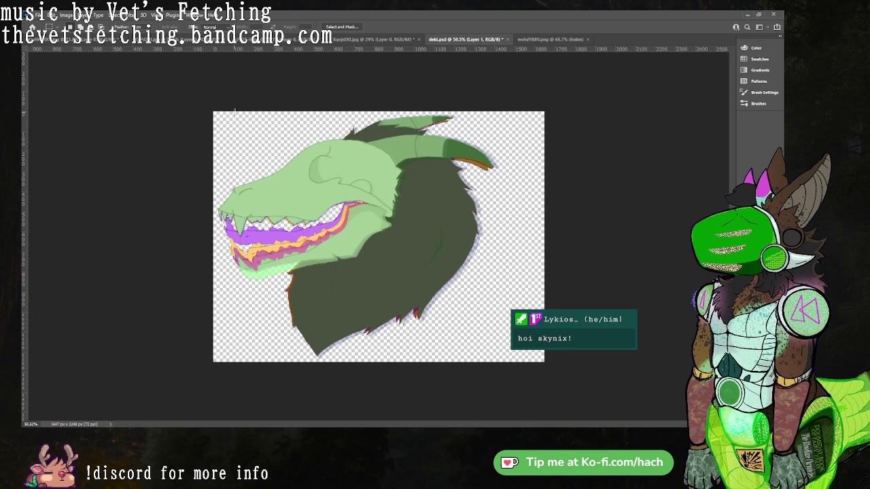
pyautogui.moveTo(212, 98); pyautogui.dragTo(504, 388)
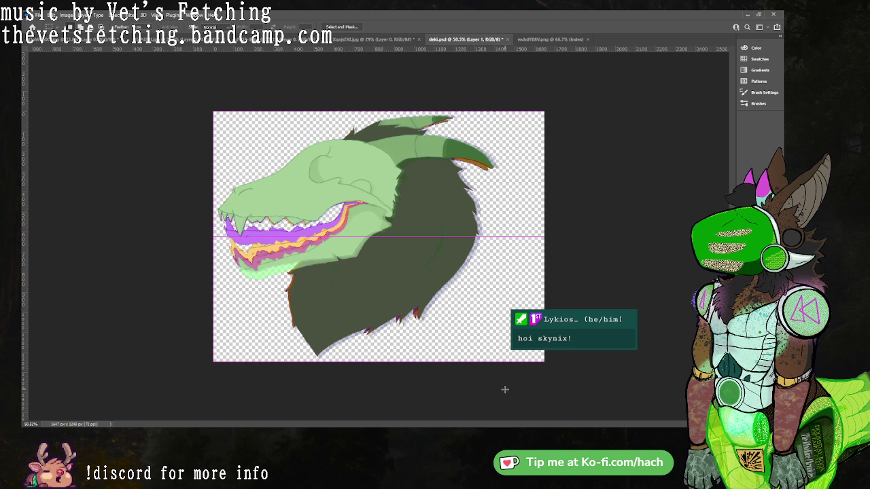
pyautogui.click(83, 101)
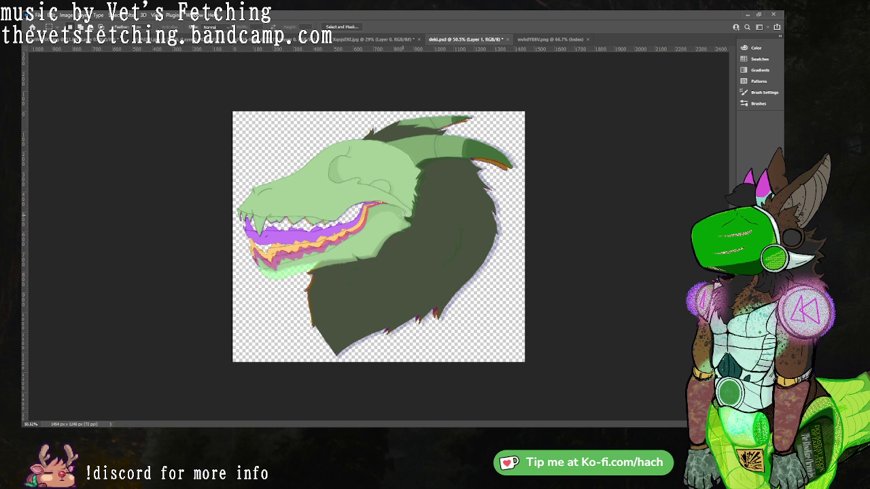
# Remove the colour tints from the cutout layers to restore their original colours, and return Layer 2 and Layer 5 to full opacity.
pyautogui.hotkey('ctrl', 'z')
pyautogui.hotkey('ctrl', 'z')
pyautogui.hotkey('ctrl', 'z')
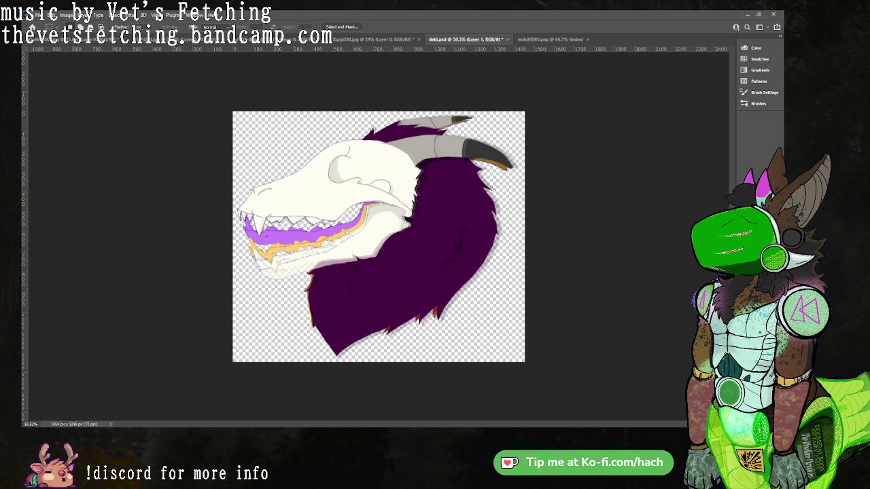
pyautogui.hotkey('ctrl', 'z')
pyautogui.hotkey('ctrl', 'z')
pyautogui.hotkey('ctrl', 'z')
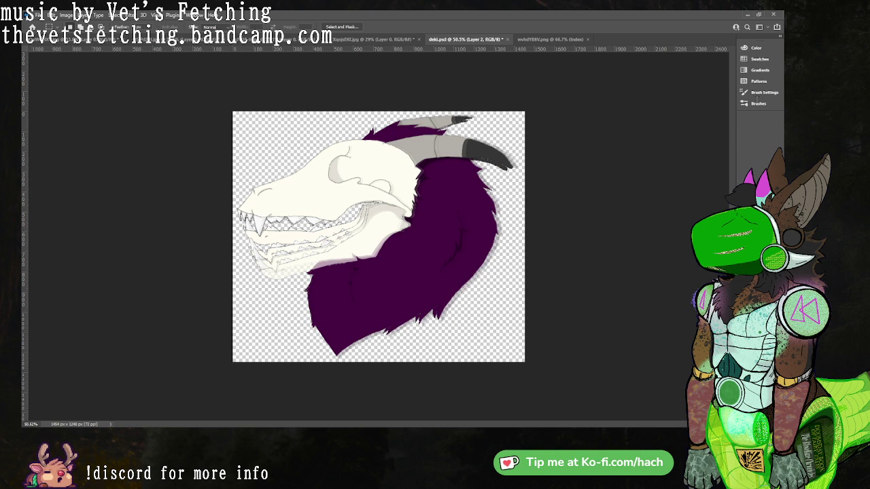
pyautogui.hotkey('ctrl', 'shift', 'z')
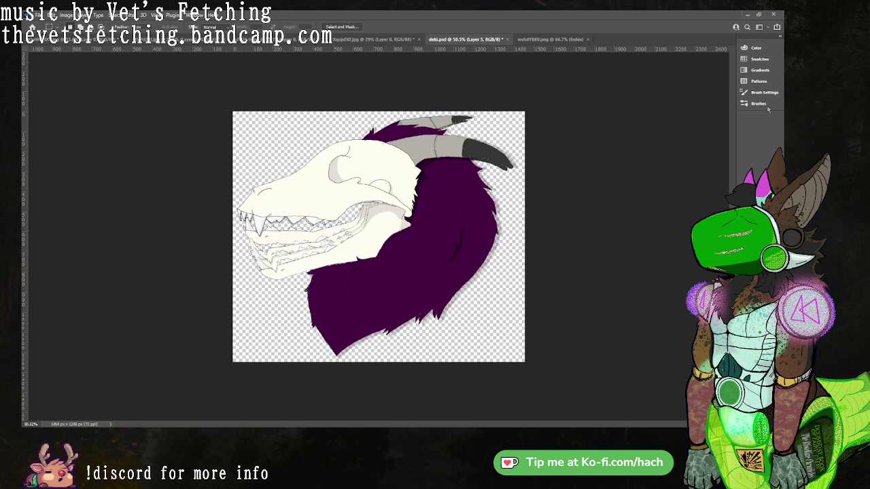
pyautogui.hotkey('ctrl', 'z')
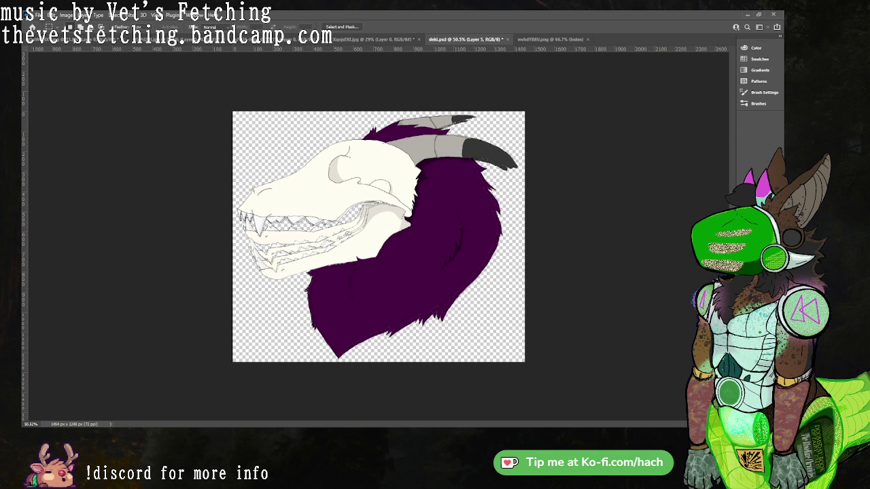
# Select Layer 3 and Layer 1, and toggle Layer 5's visibility to compare the jaw and mane between the untinted cutouts.
pyautogui.hotkey('ctrl', 'z')
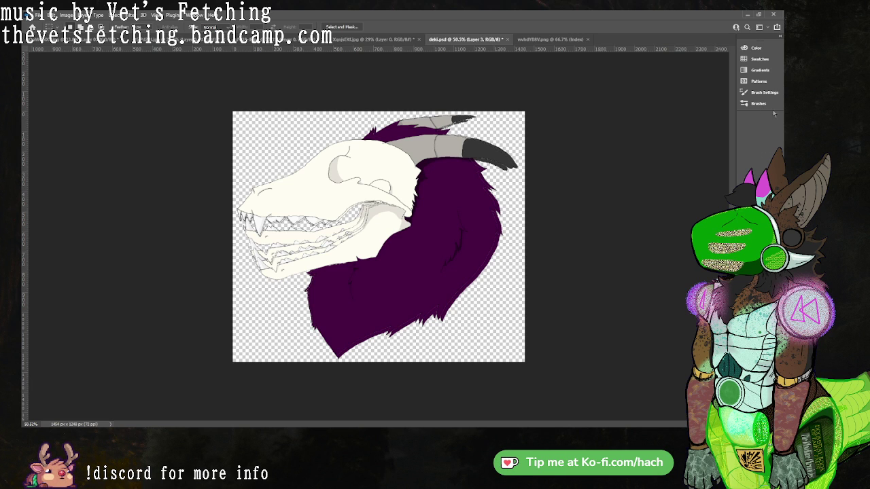
pyautogui.hotkey('ctrl', 'z')
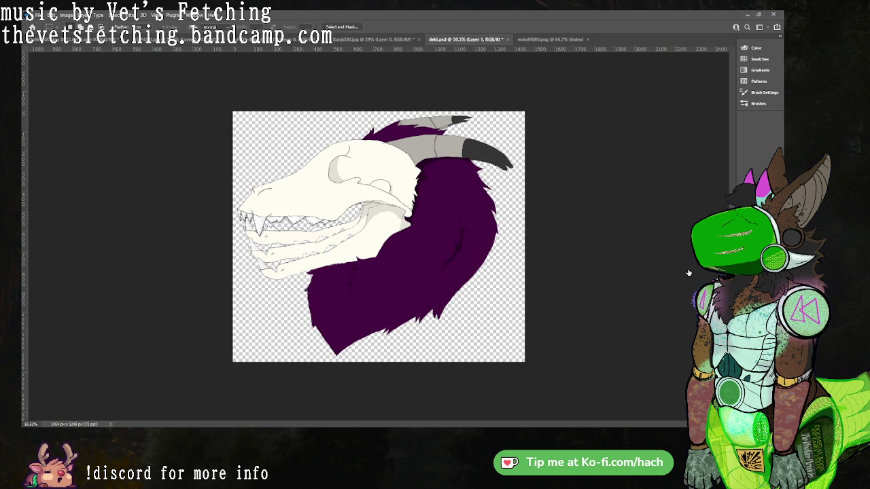
pyautogui.click(689, 224)
pyautogui.click(687, 201)
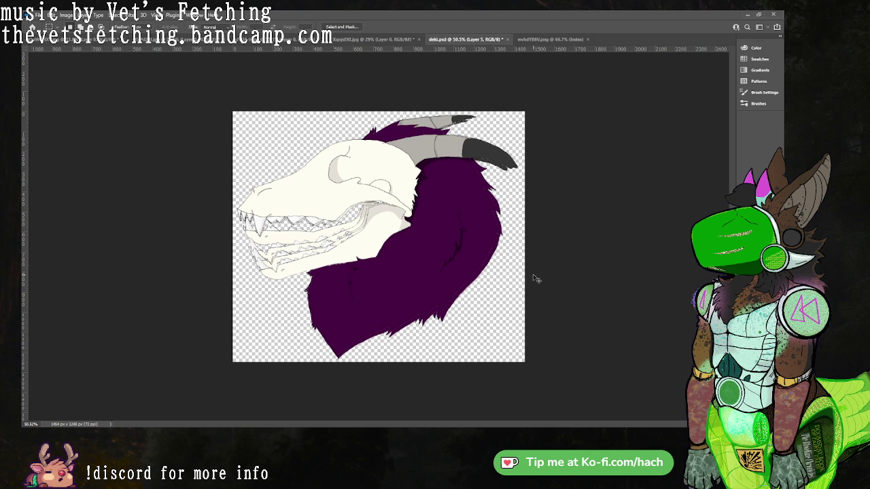
# Scale Layer 5 down slightly so its mane and horn tips line up with the other cutouts.
pyautogui.hotkey('ctrl', 't')
pyautogui.moveTo(518, 359); pyautogui.dragTo(512, 357)
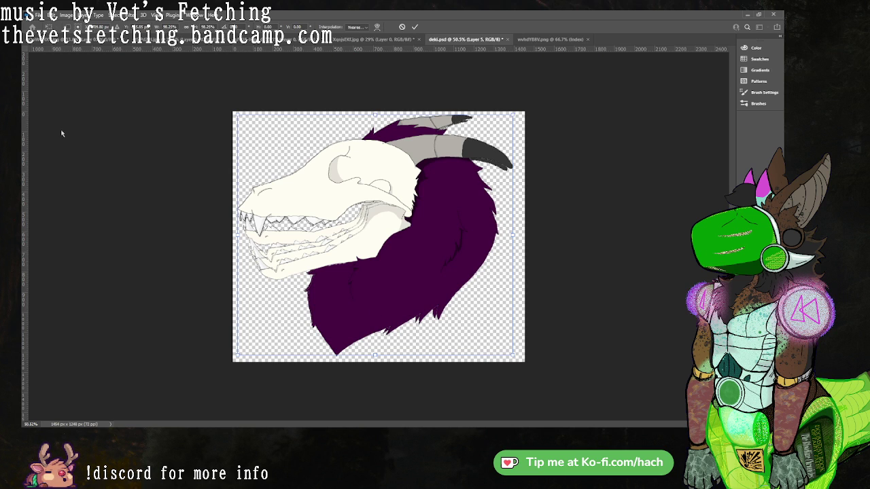
pyautogui.press('Return')
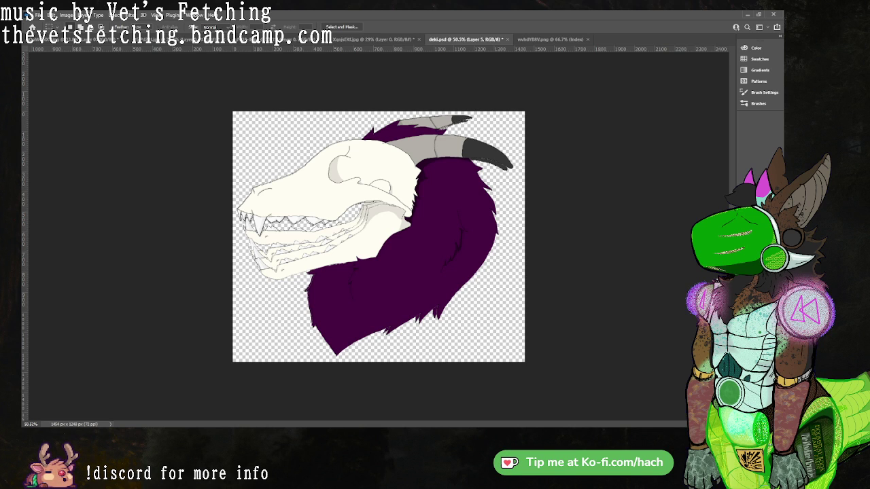
# Try a white background on Layer 0 behind the cutouts, and remove it again.
pyautogui.hotkey('alt', ',')
pyautogui.hotkey('ctrl', 'BackSpace')
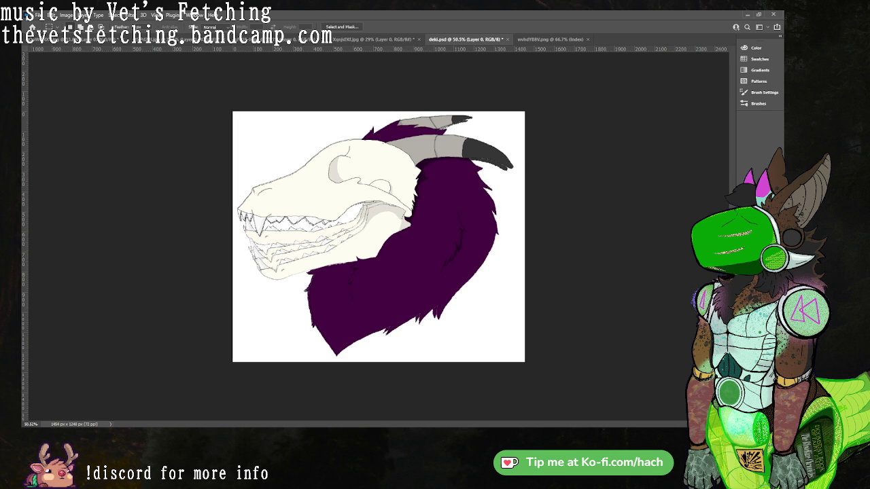
pyautogui.hotkey('ctrl', 'z')
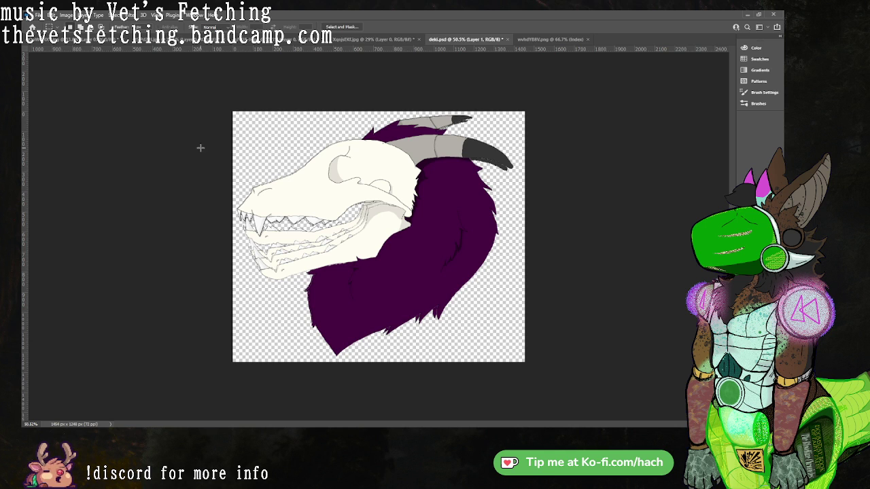
# Trim the empty margins beside the creature, cropping the canvas to 1417 by 1248 px, and save deki.psd.
pyautogui.moveTo(200, 147); pyautogui.dragTo(517, 383)
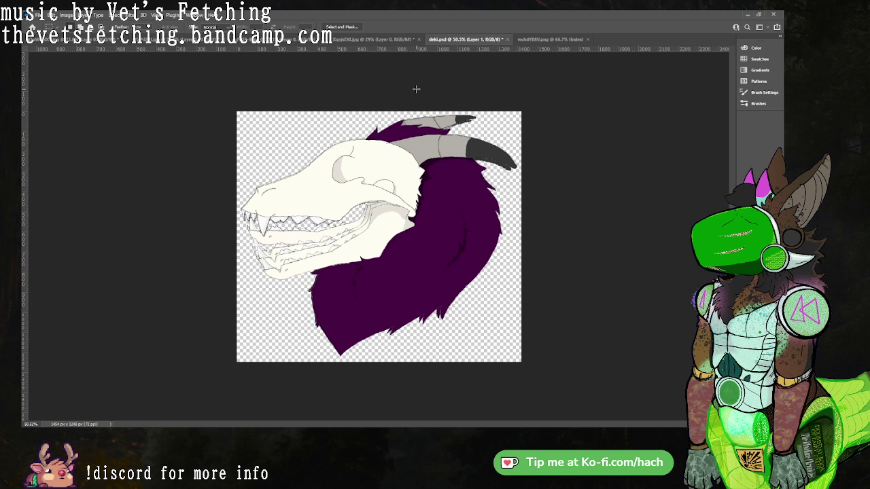
pyautogui.hotkey('ctrl', 's')
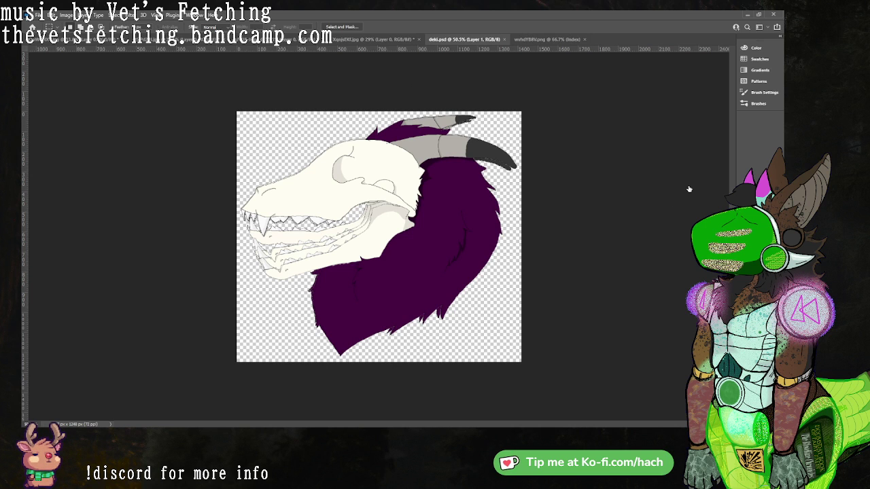
# Hide every cutout layer except the closed-jaw one and save that frame as 1.psd.
pyautogui.click(689, 258)
pyautogui.click(689, 272)
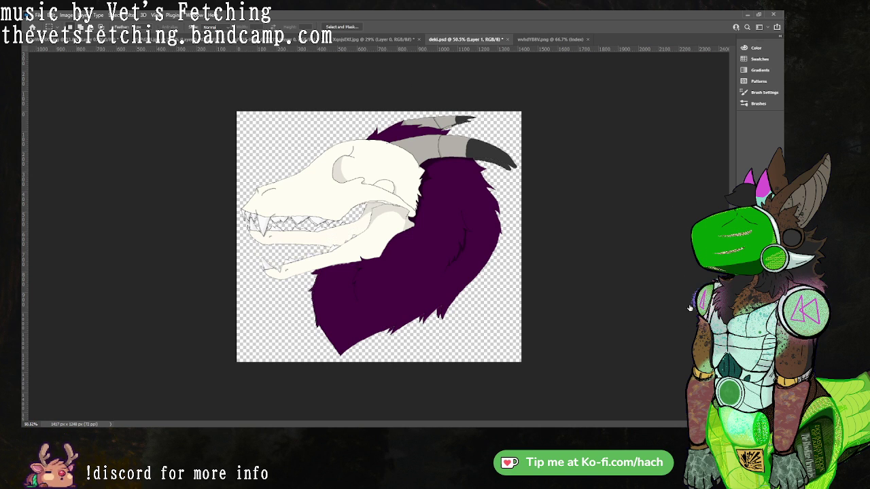
pyautogui.click(689, 327)
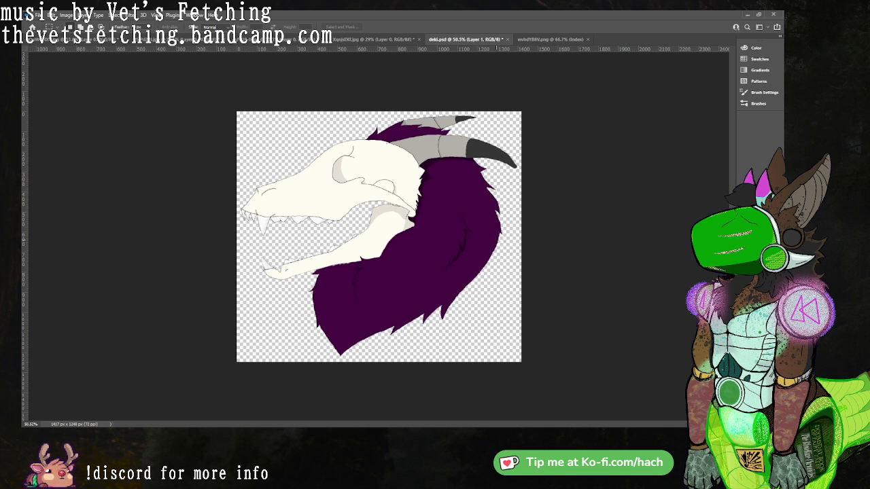
pyautogui.click(688, 142)
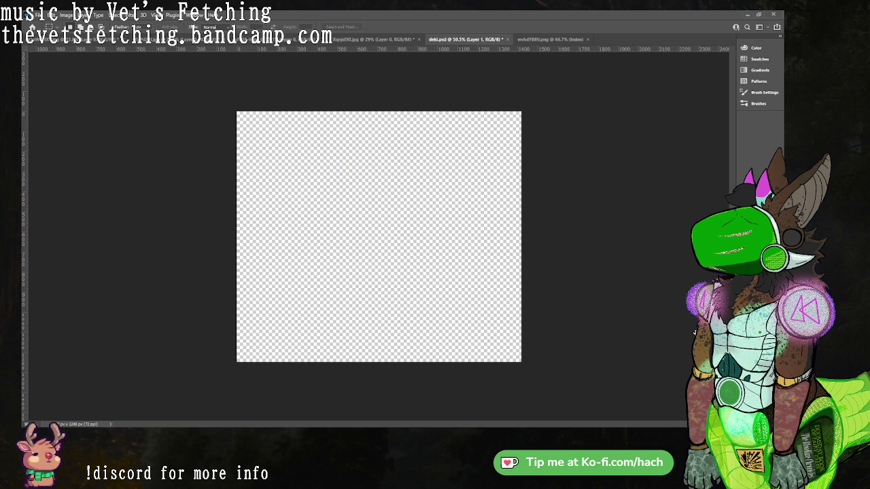
pyautogui.click(688, 142)
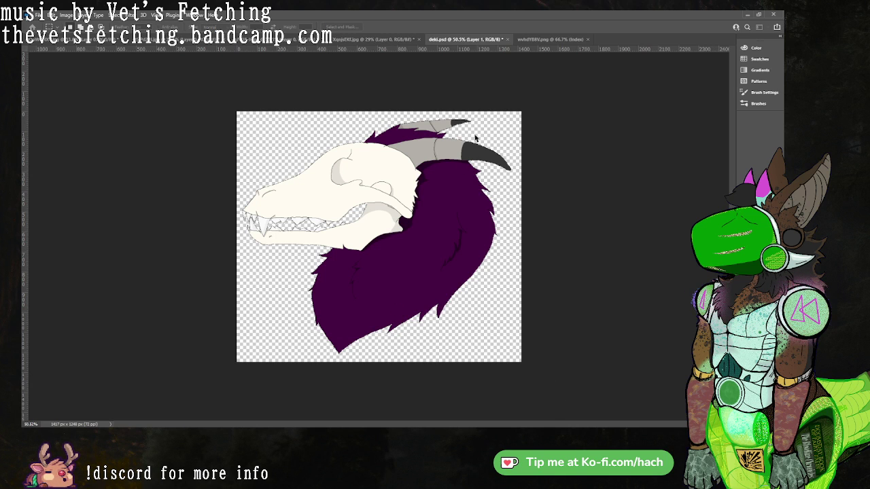
pyautogui.click(684, 323)
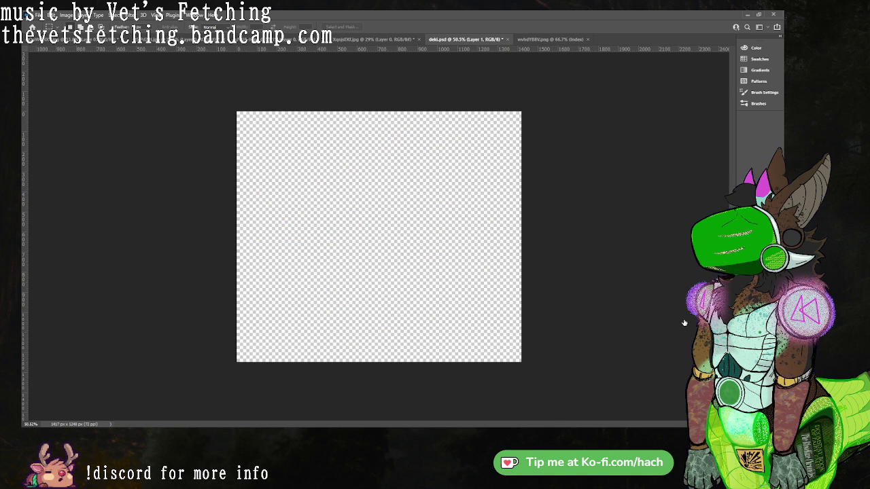
pyautogui.hotkey('ctrl', 'shift', 'z')
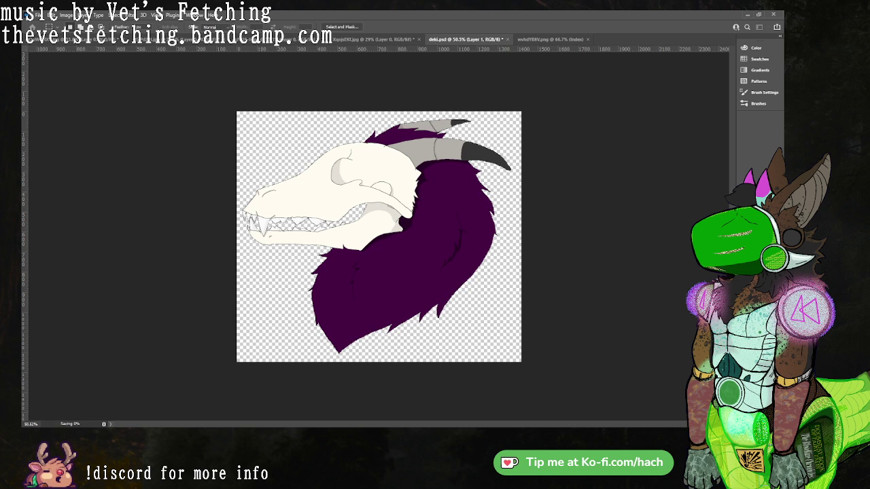
# Show only the slightly open jaw cutout on Layer 3 and save that frame as 2.psd.
pyautogui.hotkey('ctrl', 'z')
pyautogui.hotkey('ctrl', 'z')
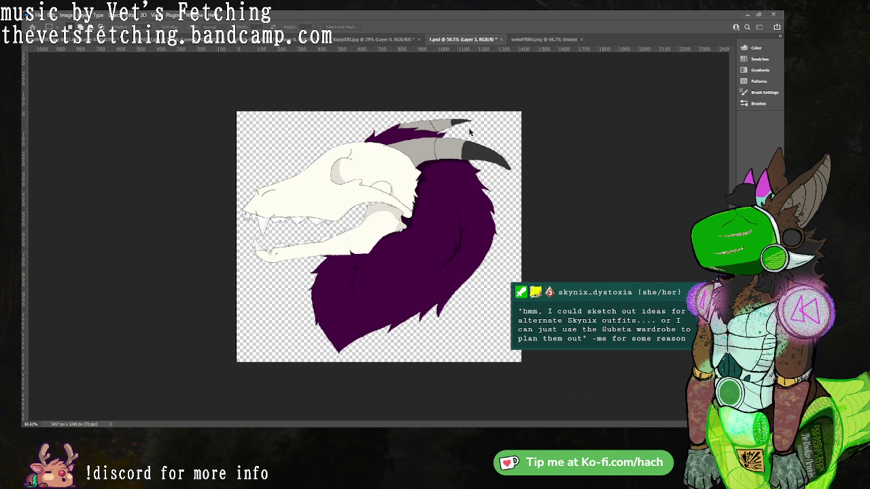
pyautogui.click(496, 135)
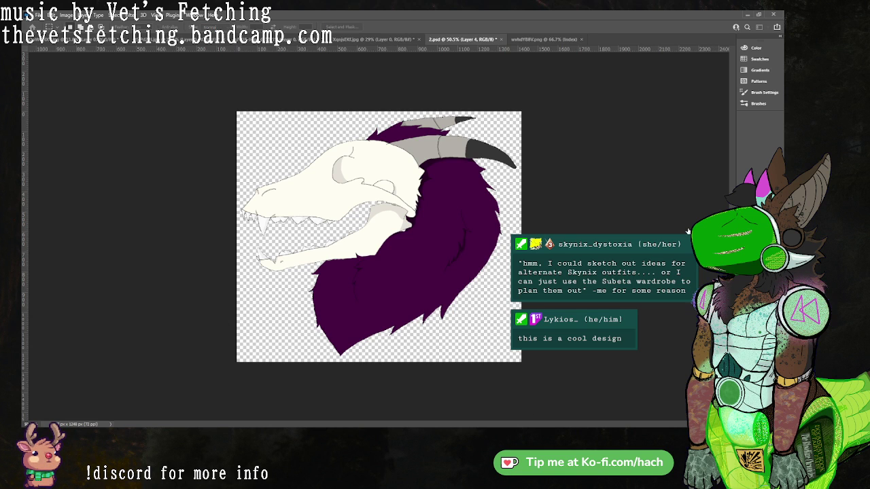
# Save the Layer 4 cutout as 3.psd, and the next jaw position, shown on its own, as 4.psd.
pyautogui.hotkey('ctrl', 'a')
pyautogui.hotkey('ctrl', 'x')
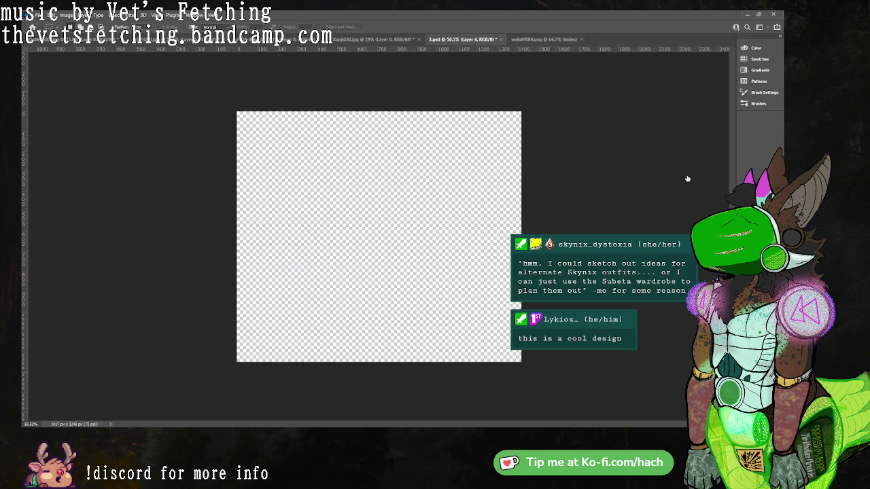
pyautogui.hotkey('ctrl', 'v')
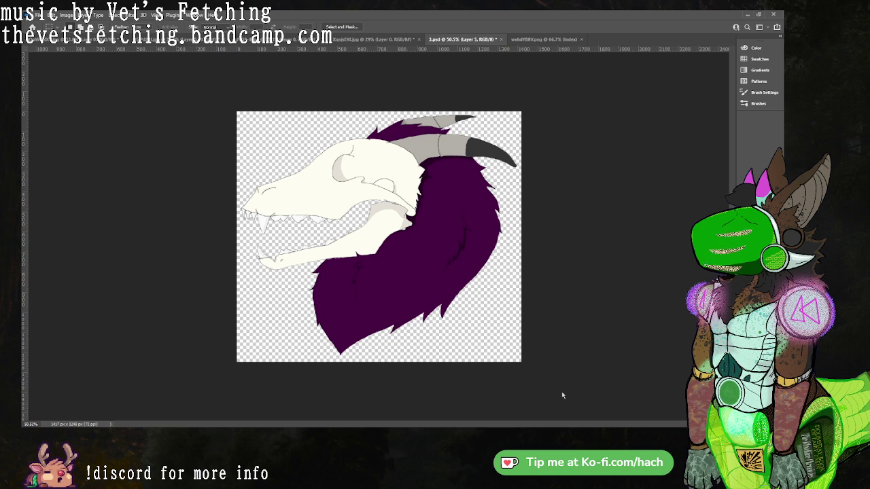
pyautogui.hotkey('ctrl', 's')
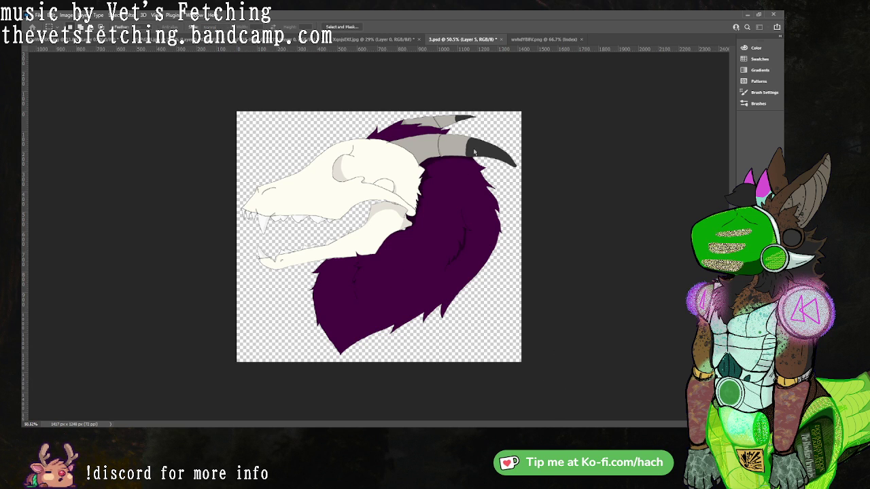
pyautogui.click(37, 91)
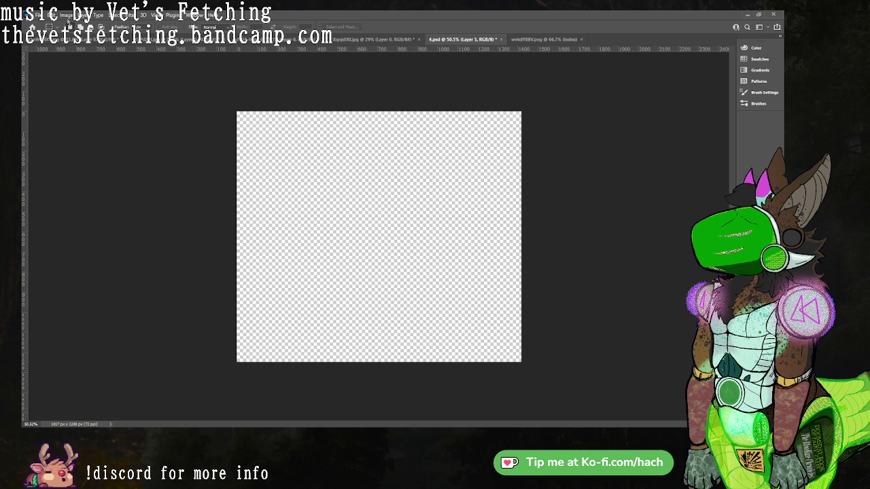
# Show only the widest open jaw cutout and save that frame as 5.psd.
pyautogui.hotkey('ctrl', 'z')
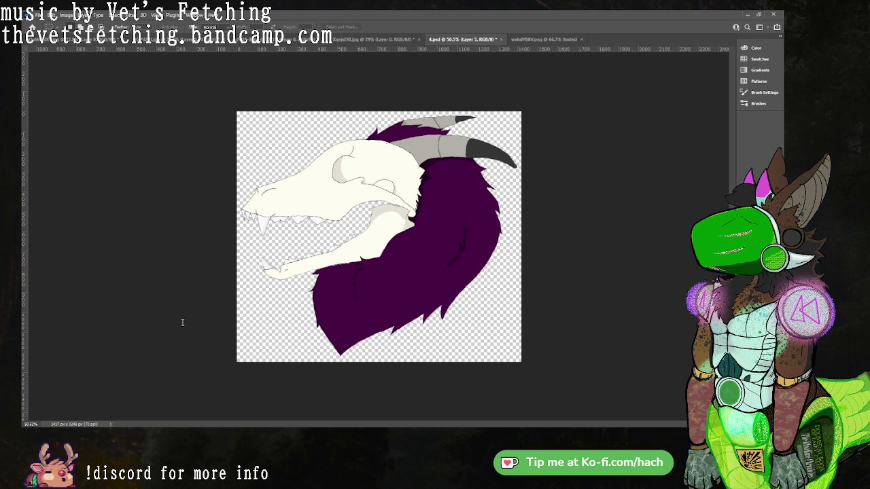
pyautogui.click(567, 391)
pyautogui.click(487, 132)
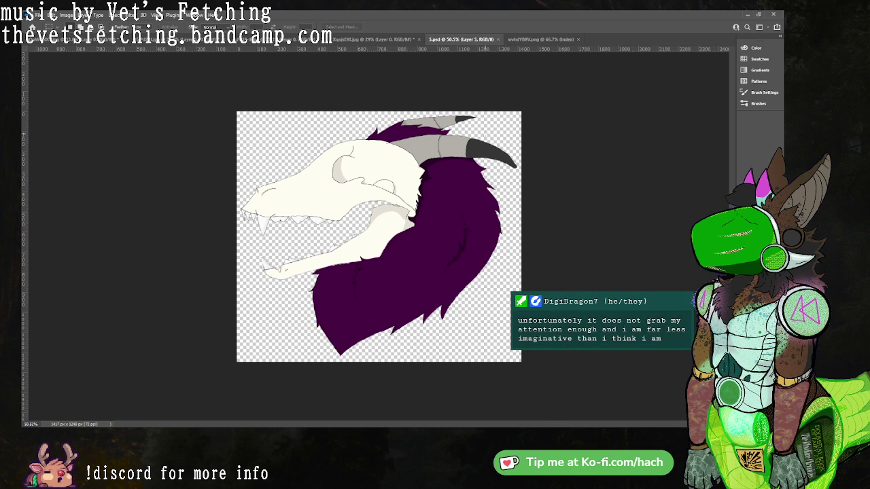
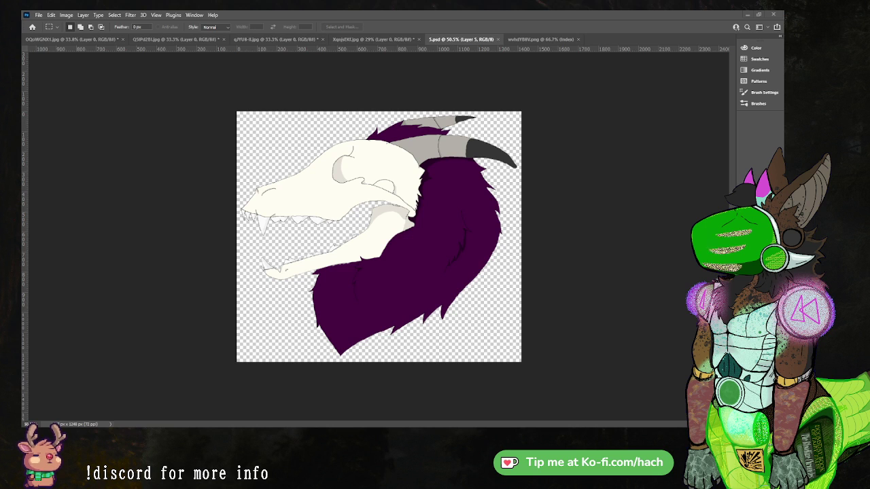
# Switch to the config file in the text editor and set the second animation entry's file to test/2.png.
pyautogui.hotkey('alt', 'Tab')
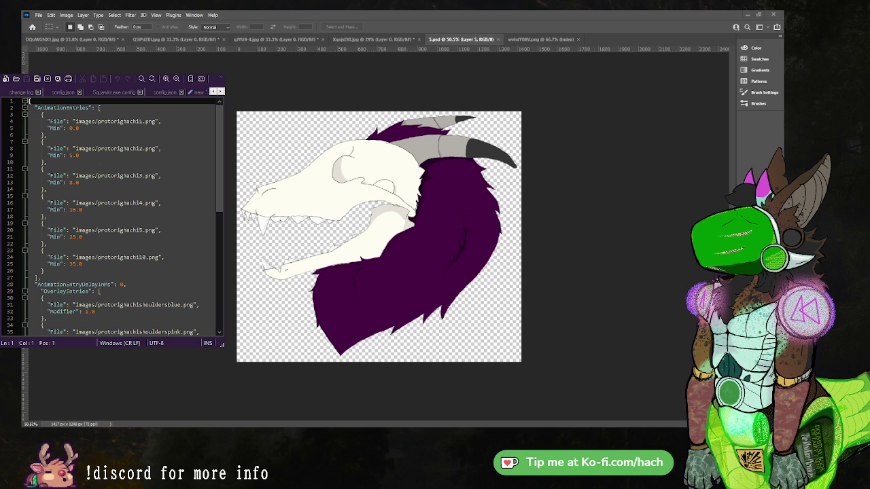
pyautogui.click(152, 128)
pyautogui.click(153, 149)
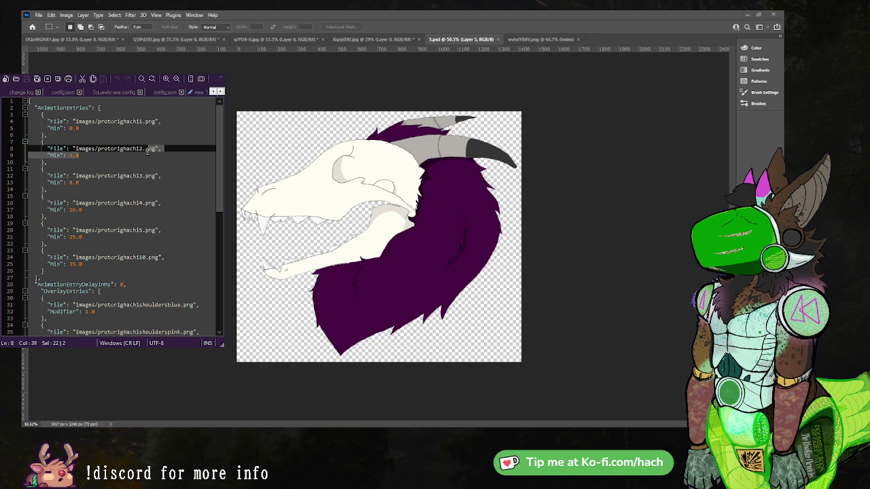
pyautogui.doubleClick(147, 152)
pyautogui.moveTo(157, 148); pyautogui.dragTo(77, 148)
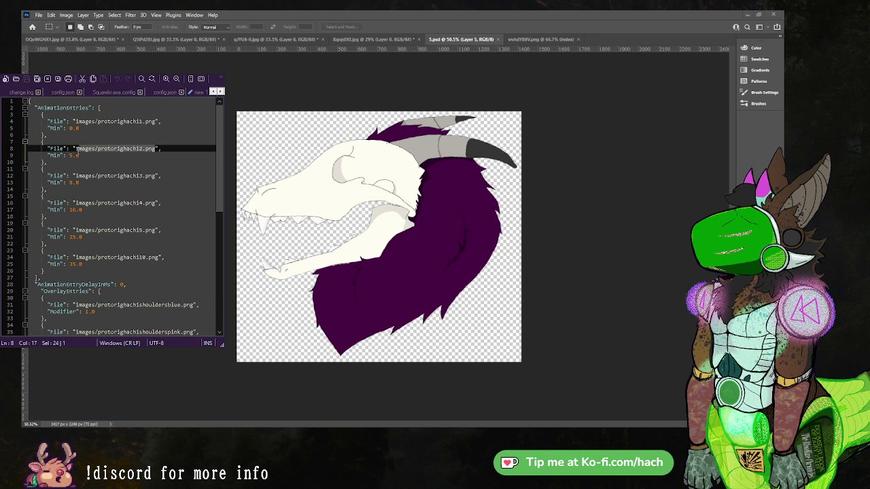
pyautogui.write('tes')
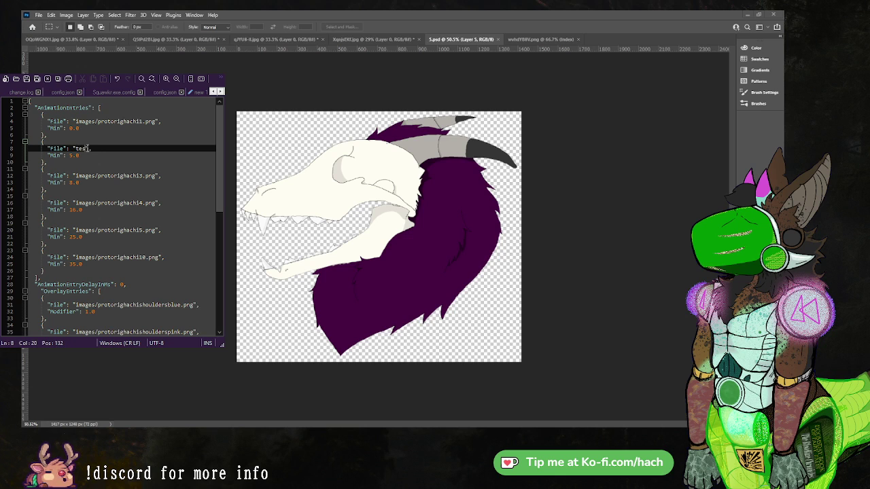
pyautogui.write('t')
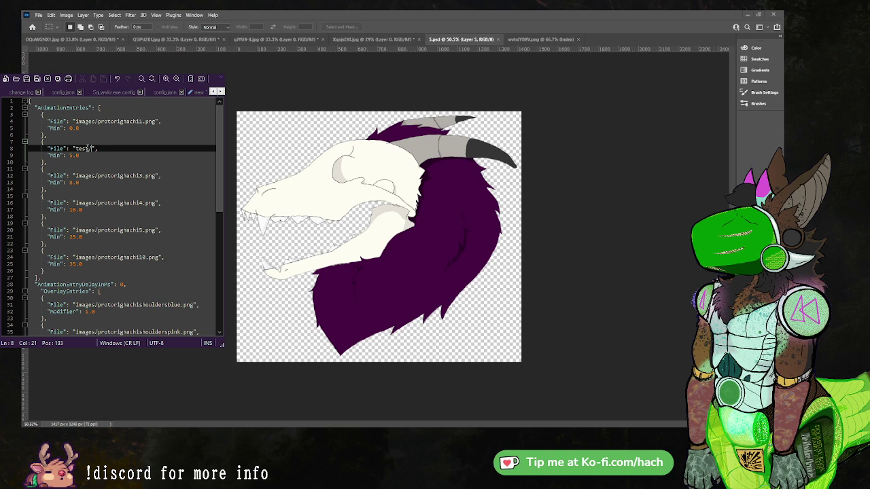
pyautogui.write('2.')
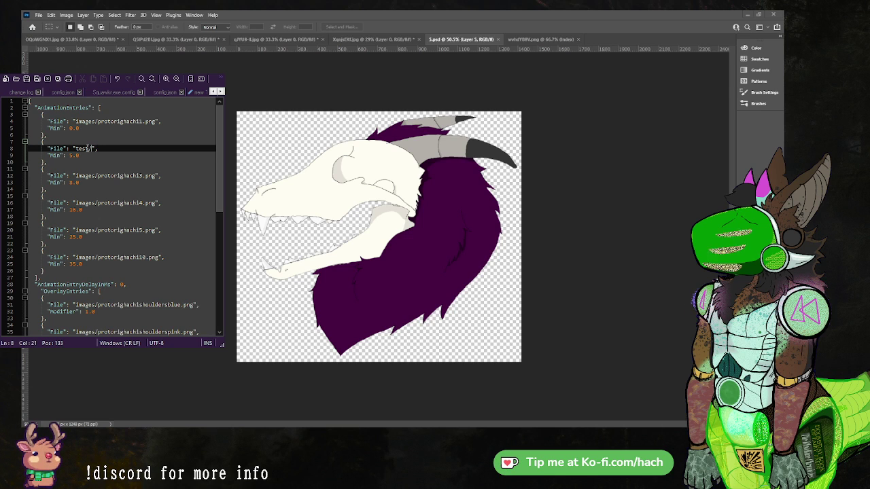
pyautogui.write('png')
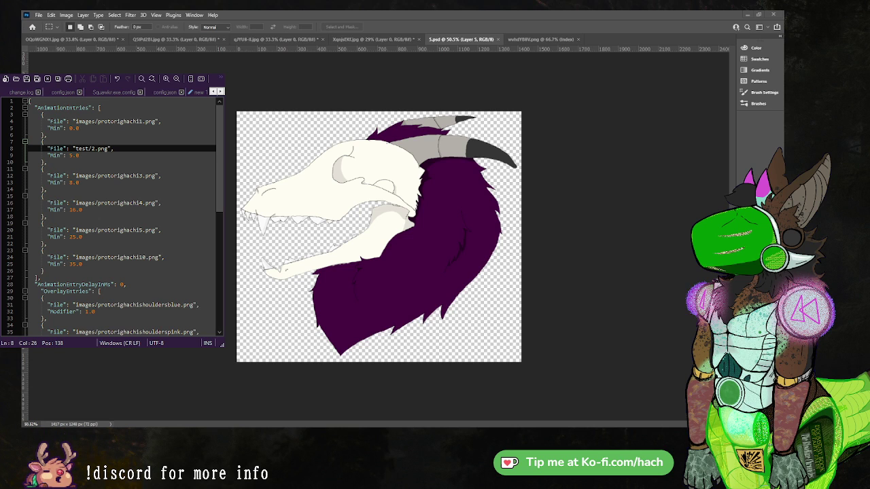
# Set the first animation entry's file path to test/1.png.
pyautogui.moveTo(76, 121); pyautogui.dragTo(156, 122)
pyautogui.click(141, 121)
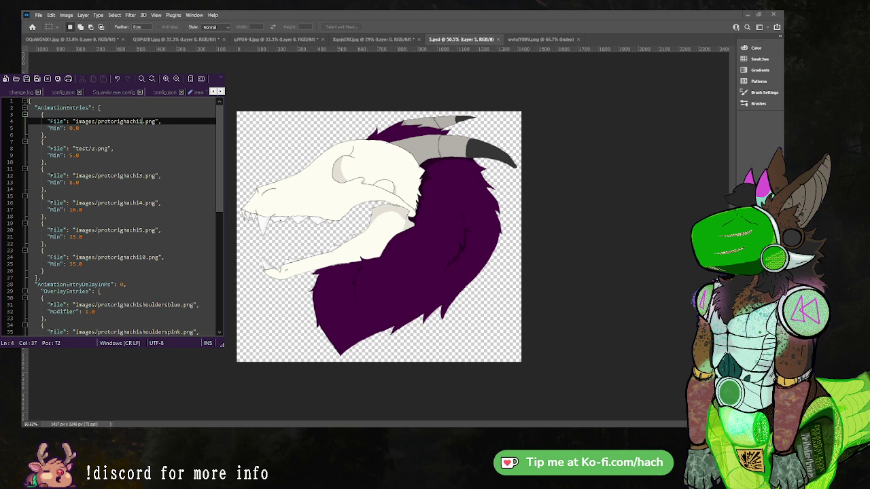
pyautogui.press('BackSpace')
pyautogui.press('BackSpace')
pyautogui.press('BackSpace')
pyautogui.press('BackSpace')
pyautogui.press('BackSpace')
pyautogui.press('BackSpace')
pyautogui.press('BackSpace')
pyautogui.press('BackSpace')
pyautogui.press('BackSpace')
pyautogui.press('BackSpace')
pyautogui.press('BackSpace')
pyautogui.press('BackSpace')
pyautogui.press('BackSpace')
pyautogui.press('BackSpace')
pyautogui.press('BackSpace')
pyautogui.press('BackSpace')
pyautogui.press('BackSpace')
pyautogui.press('BackSpace')
pyautogui.press('BackSpace')
pyautogui.press('BackSpace')
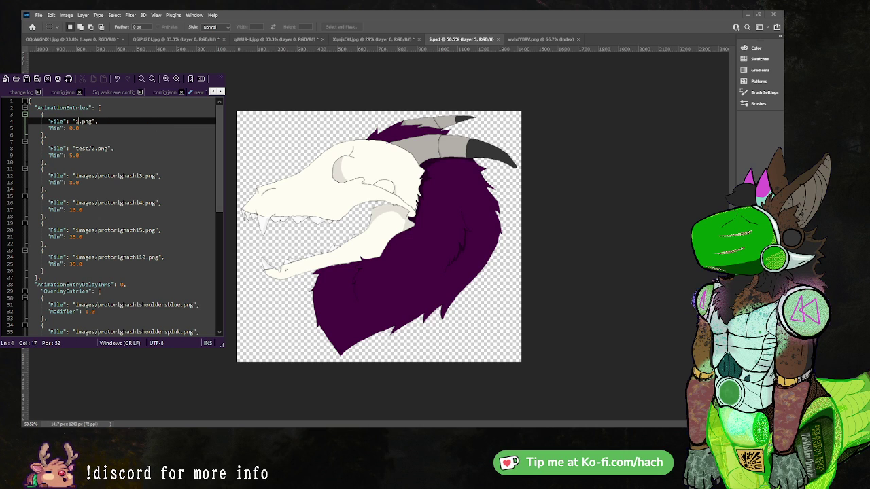
pyautogui.write('test/')
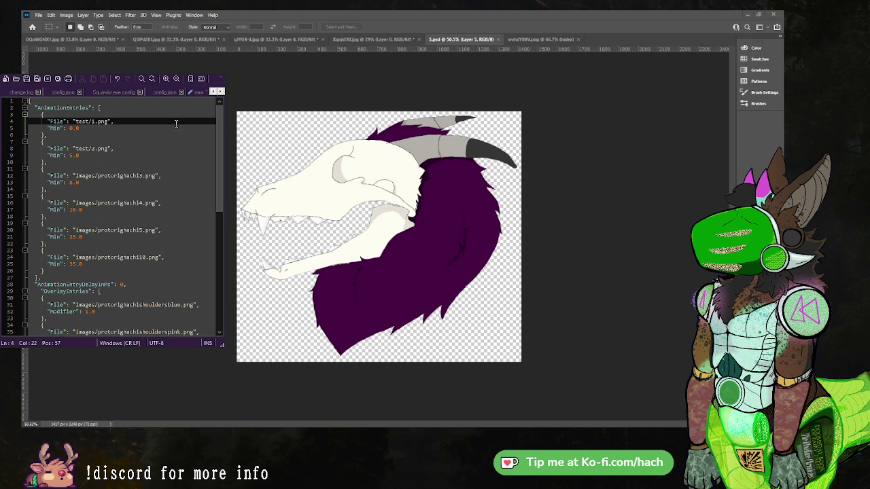
# Set the third animation entry's file path to test/3.png.
pyautogui.click(208, 174)
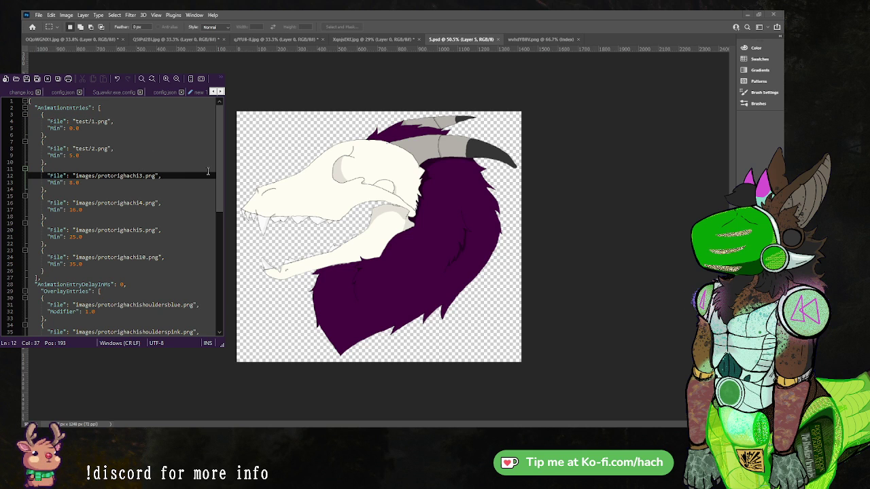
pyautogui.press('BackSpace')
pyautogui.press('BackSpace')
pyautogui.press('BackSpace')
pyautogui.press('BackSpace')
pyautogui.press('BackSpace')
pyautogui.press('BackSpace')
pyautogui.press('BackSpace')
pyautogui.press('BackSpace')
pyautogui.press('BackSpace')
pyautogui.press('BackSpace')
pyautogui.press('BackSpace')
pyautogui.press('BackSpace')
pyautogui.press('BackSpace')
pyautogui.press('BackSpace')
pyautogui.press('BackSpace')
pyautogui.press('BackSpace')
pyautogui.press('BackSpace')
pyautogui.press('BackSpace')
pyautogui.press('BackSpace')
pyautogui.press('BackSpace')
pyautogui.press('BackSpace')
pyautogui.write('test/')
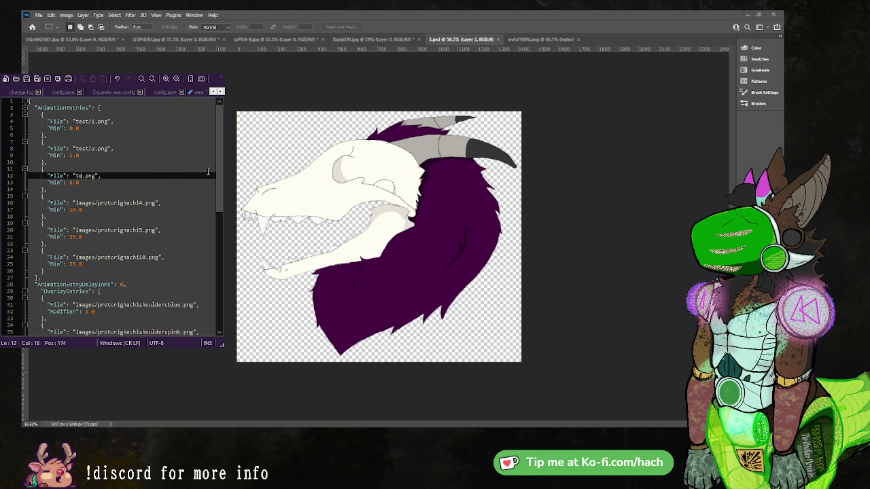
pyautogui.write('3')
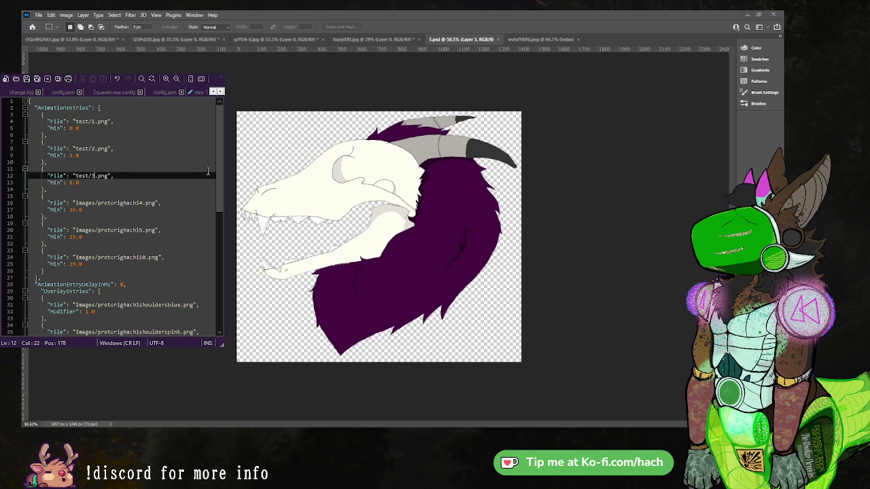
# Set the fourth animation entry's file path to test/4.png.
pyautogui.click(155, 203)
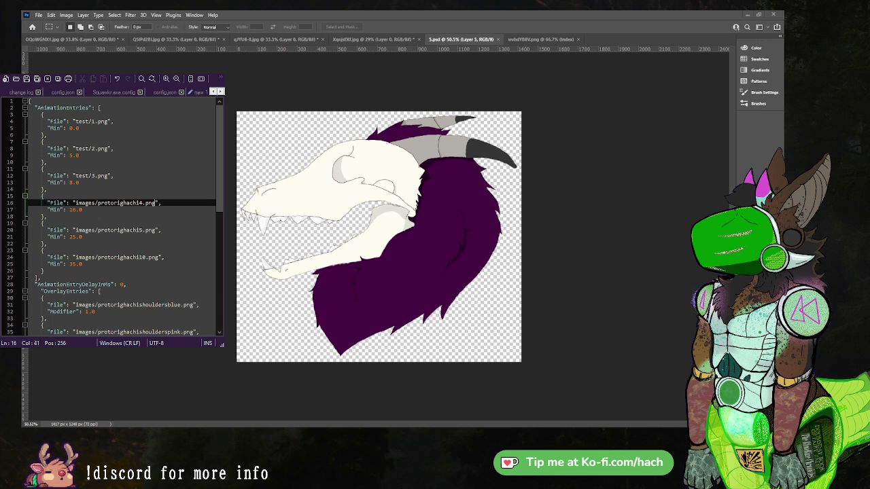
pyautogui.press('BackSpace')
pyautogui.press('BackSpace')
pyautogui.press('BackSpace')
pyautogui.press('BackSpace')
pyautogui.press('BackSpace')
pyautogui.press('BackSpace')
pyautogui.press('BackSpace')
pyautogui.press('BackSpace')
pyautogui.press('BackSpace')
pyautogui.press('BackSpace')
pyautogui.press('BackSpace')
pyautogui.press('BackSpace')
pyautogui.press('BackSpace')
pyautogui.press('BackSpace')
pyautogui.press('BackSpace')
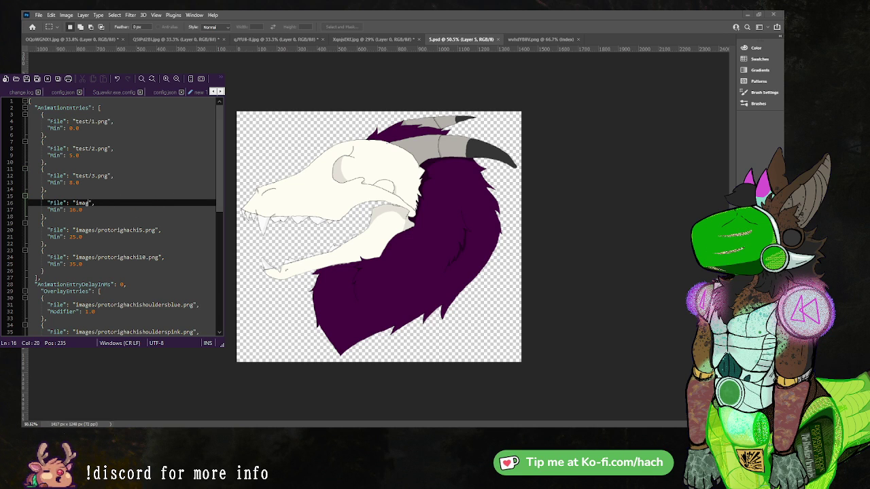
pyautogui.write('test/4.pn')
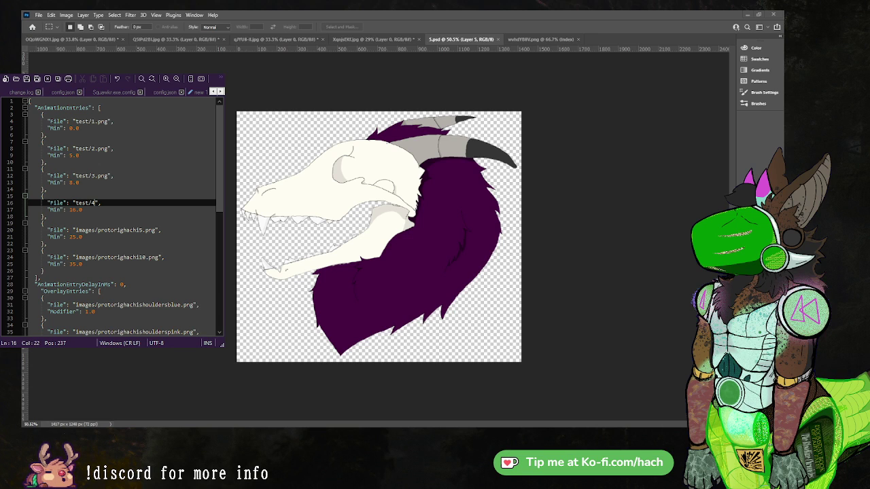
pyautogui.press('BackSpace')
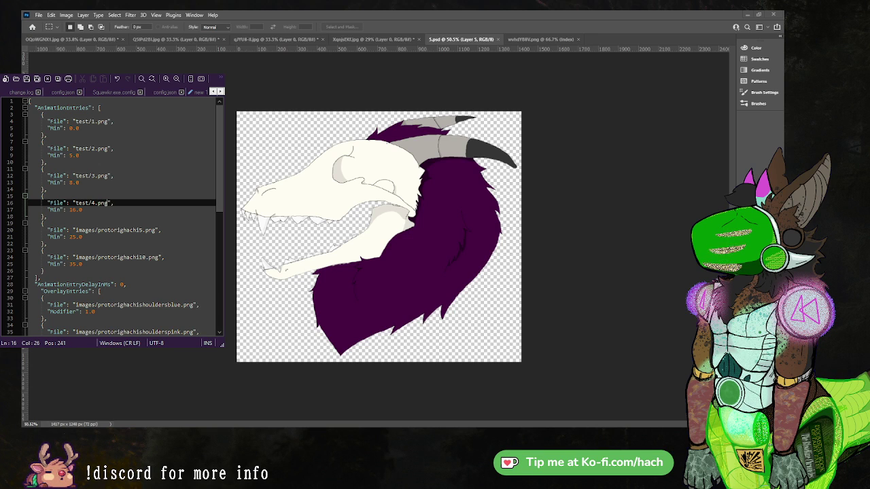
# Set the fifth animation entry's file path to test/5.png.
pyautogui.click(158, 231)
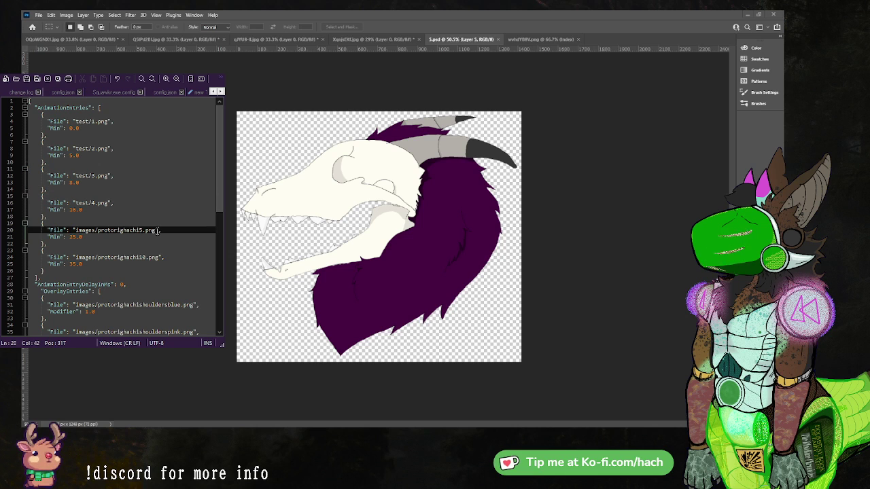
pyautogui.click(155, 229)
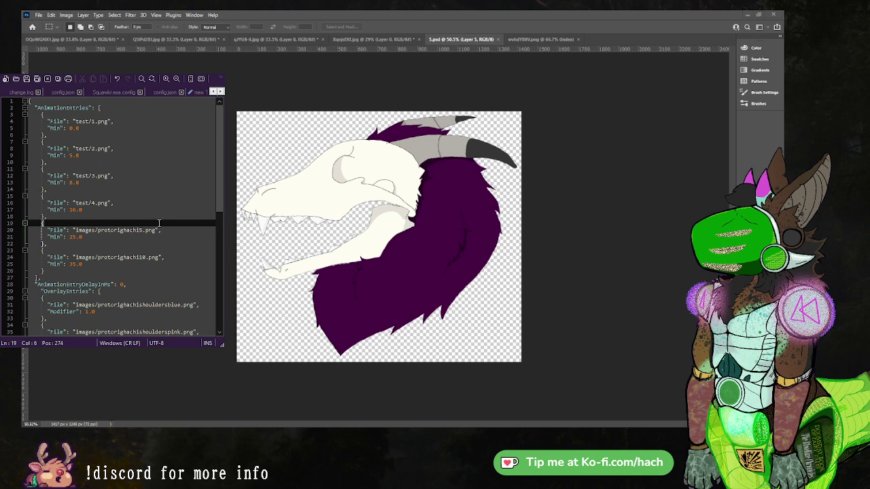
pyautogui.press('BackSpace')
pyautogui.press('BackSpace')
pyautogui.press('BackSpace')
pyautogui.press('BackSpace')
pyautogui.press('BackSpace')
pyautogui.press('BackSpace')
pyautogui.press('BackSpace')
pyautogui.press('BackSpace')
pyautogui.press('BackSpace')
pyautogui.press('BackSpace')
pyautogui.press('BackSpace')
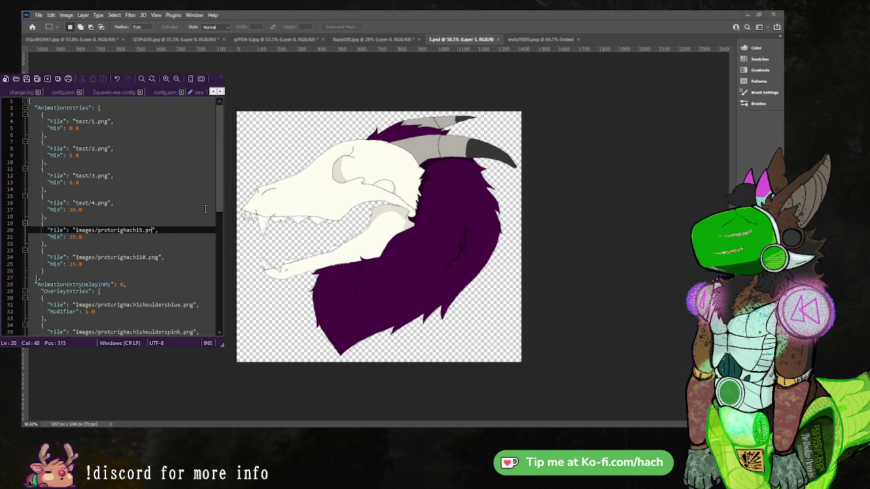
pyautogui.press('BackSpace')
pyautogui.press('BackSpace')
pyautogui.press('BackSpace')
pyautogui.press('BackSpace')
pyautogui.press('BackSpace')
pyautogui.press('BackSpace')
pyautogui.press('BackSpace')
pyautogui.press('BackSpace')
pyautogui.press('BackSpace')
pyautogui.press('BackSpace')
pyautogui.press('BackSpace')
pyautogui.press('BackSpace')
pyautogui.press('BackSpace')
pyautogui.press('BackSpace')
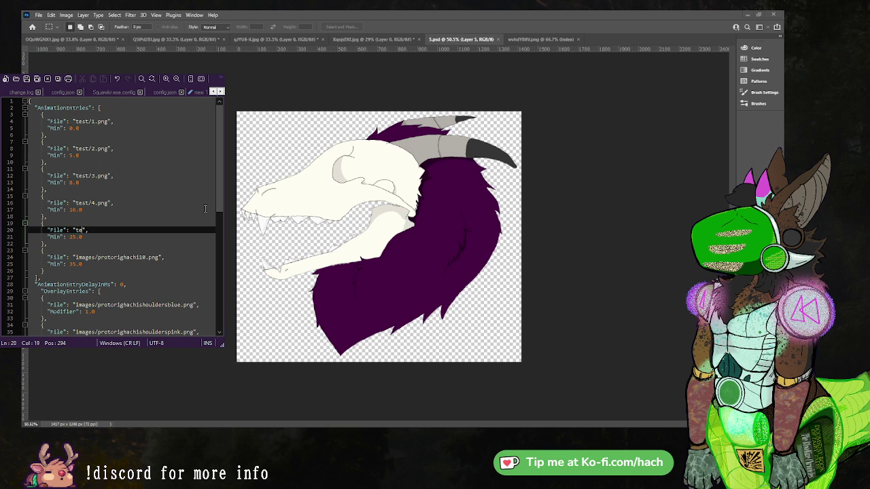
pyautogui.write('test/')
pyautogui.write('5.png')
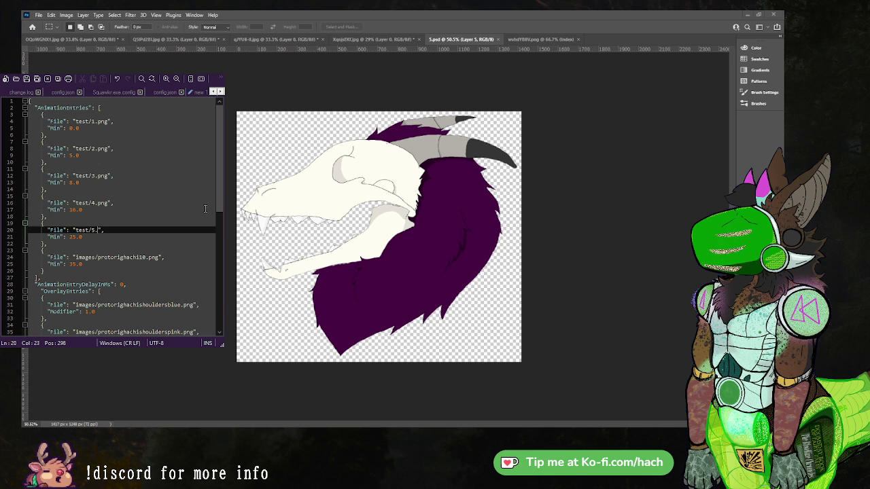
pyautogui.click(188, 190)
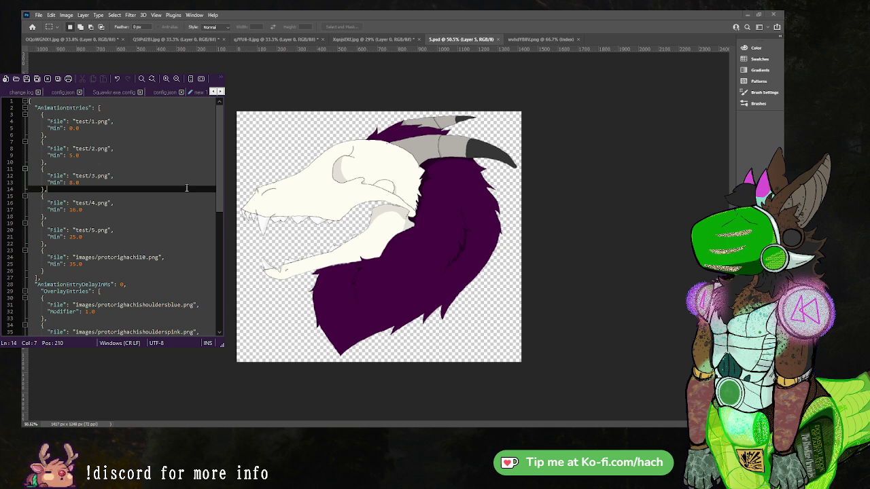
# Remove images/protorighachi10 from the sixth animation entry's file path, leaving only the .png extension.
pyautogui.scroll(-3, 158, 148)
pyautogui.scroll(-3, 109, 250)
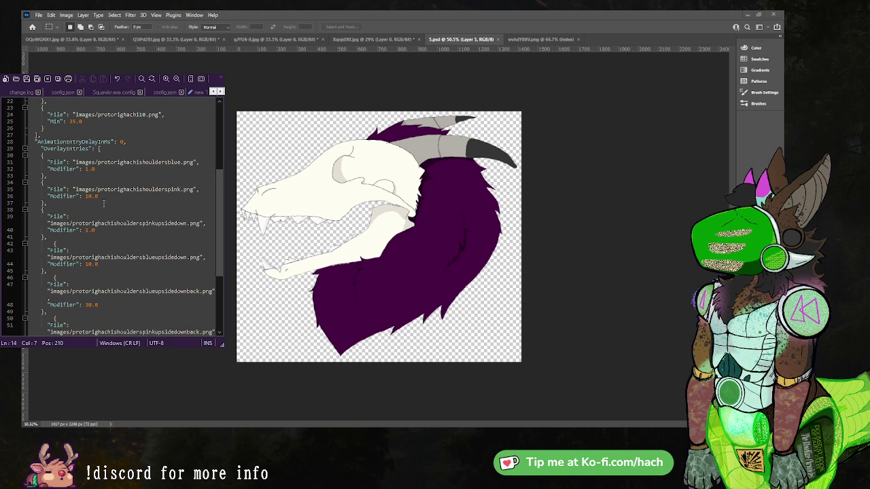
pyautogui.scroll(5, 136, 231)
pyautogui.scroll(-5, 137, 231)
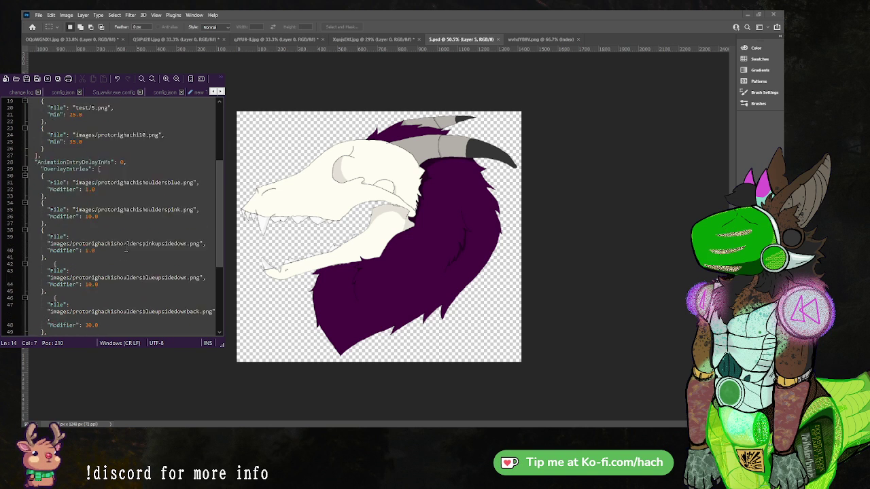
pyautogui.scroll(5, 125, 247)
pyautogui.scroll(1, 126, 247)
pyautogui.press('Down')
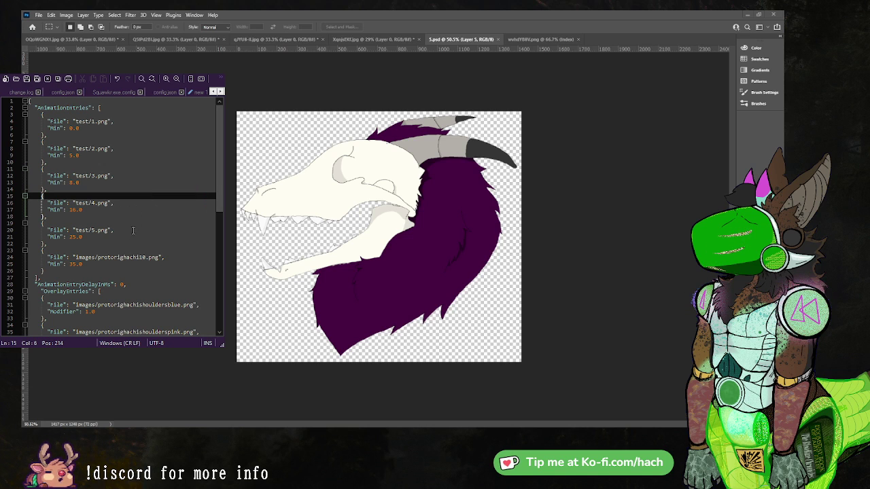
pyautogui.click(91, 257)
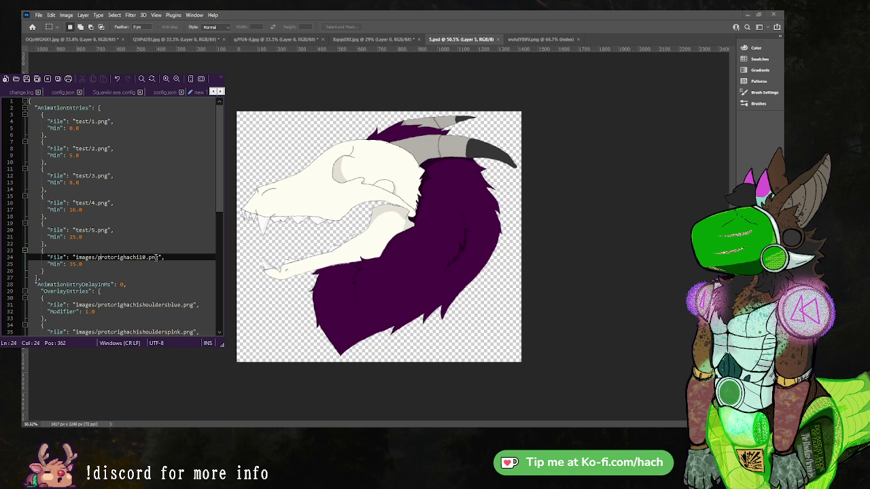
pyautogui.press('Down')
pyautogui.moveTo(145, 257); pyautogui.dragTo(80, 257)
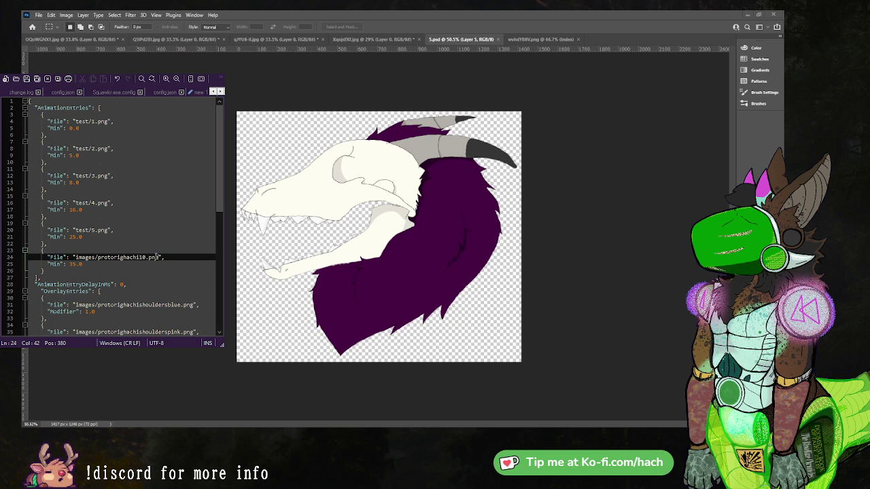
pyautogui.press('BackSpace')
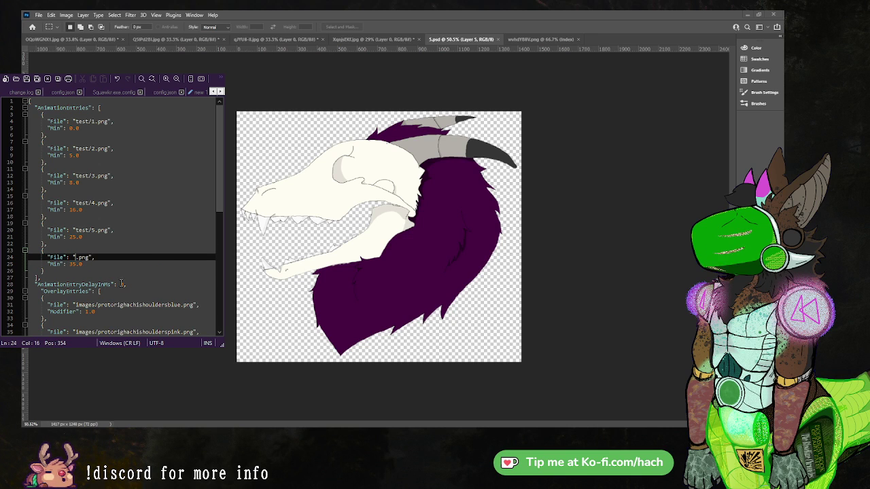
pyautogui.click(140, 277)
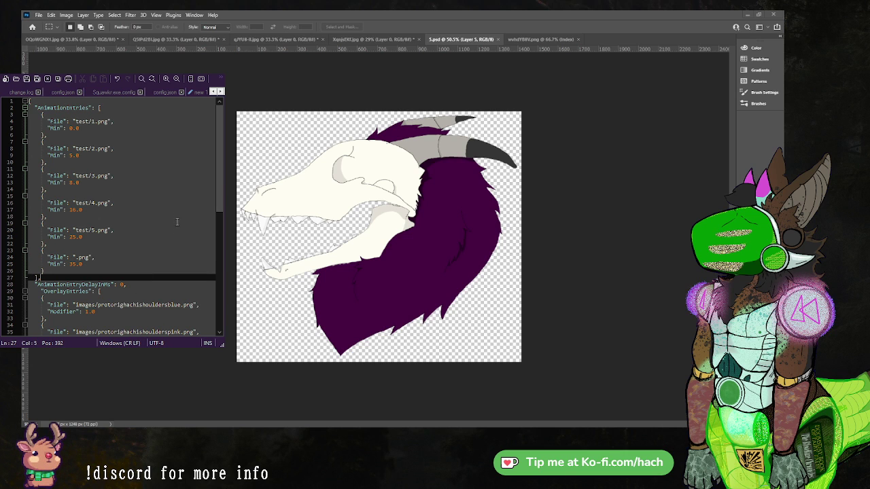
# Clear the file paths of the first two overlay entries, leaving empty quotes.
pyautogui.scroll(-2, 178, 220)
pyautogui.scroll(-5, 176, 218)
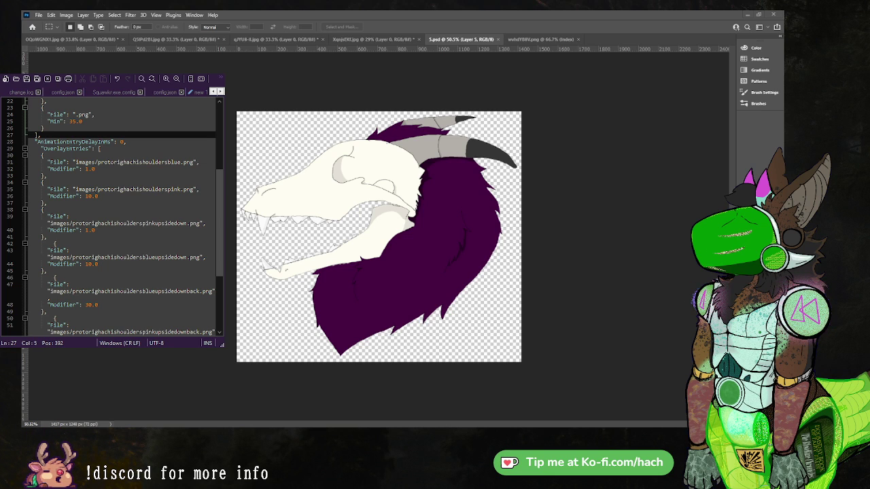
pyautogui.click(56, 257)
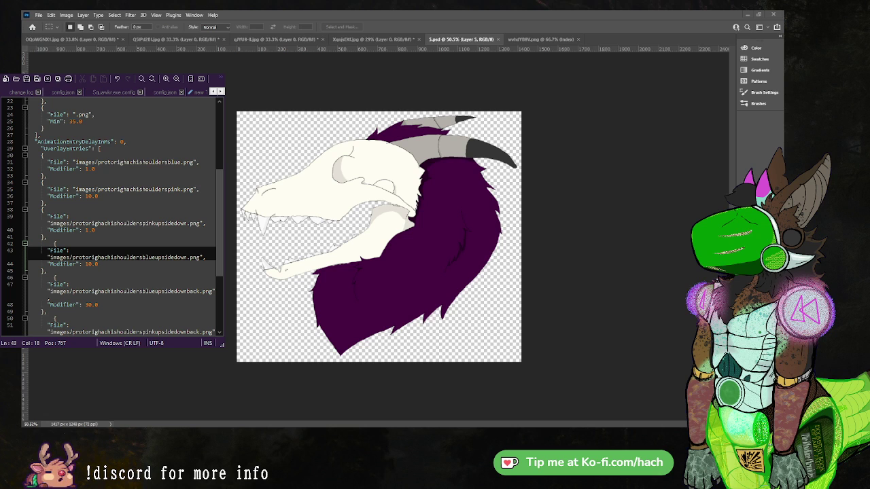
pyautogui.scroll(7, 89, 217)
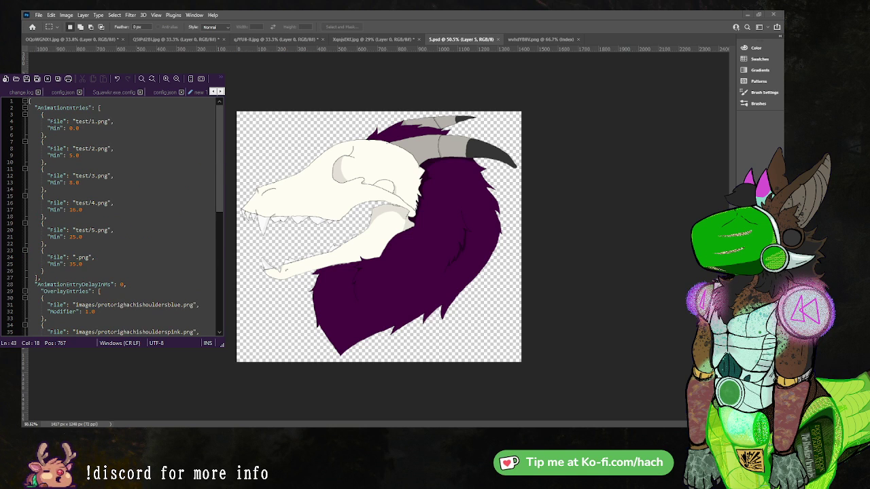
pyautogui.click(88, 216)
pyautogui.scroll(-4, 88, 218)
pyautogui.scroll(-4, 88, 217)
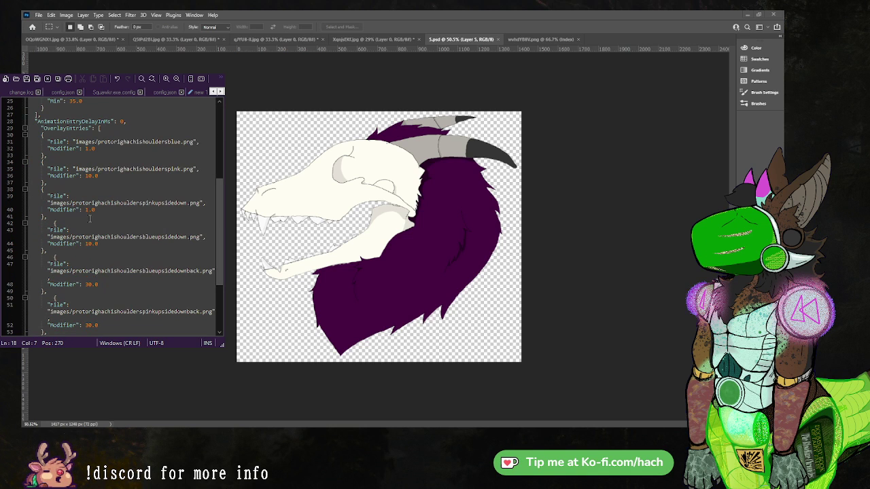
pyautogui.click(145, 121)
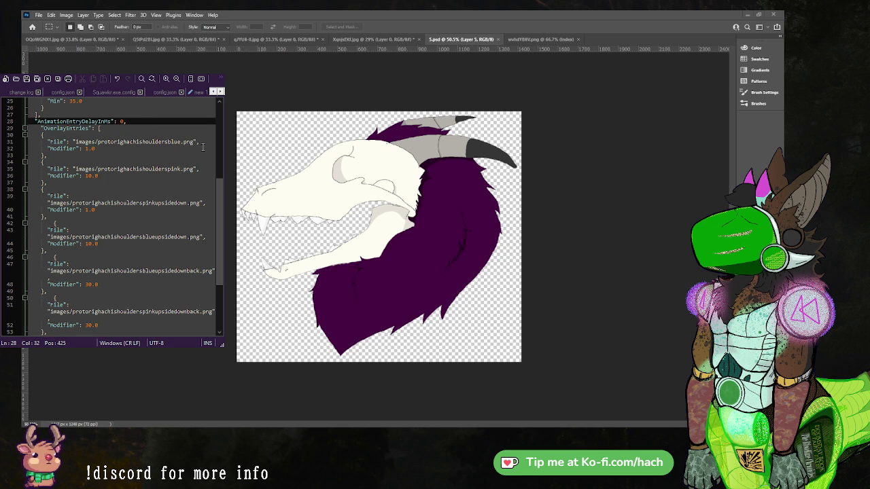
pyautogui.moveTo(194, 142); pyautogui.dragTo(196, 169)
pyautogui.press('Delete')
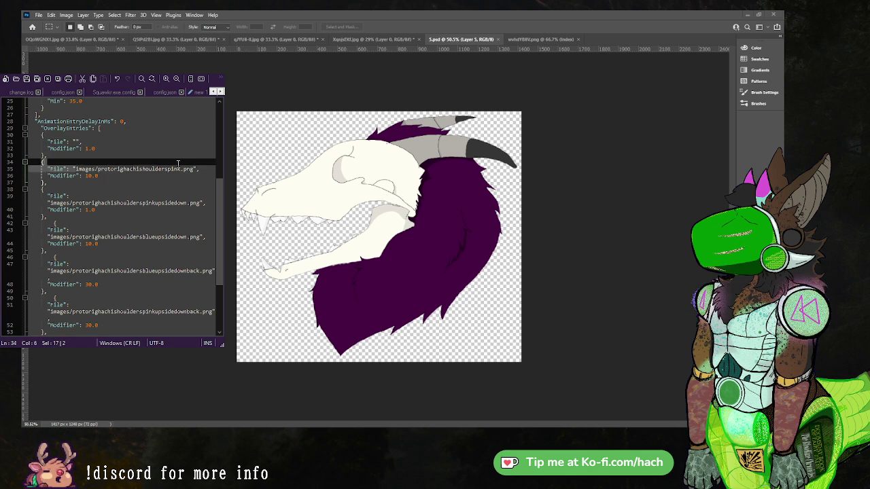
pyautogui.press('Delete')
# Delete the third overlay entry's file path along with its Modifier line, and clear the fourth overlay entry's file path.
pyautogui.moveTo(197, 207)
pyautogui.mouseDown()
pyautogui.moveTo(49, 203)
pyautogui.moveTo(123, 223)
pyautogui.moveTo(198, 223)
pyautogui.mouseUp()
pyautogui.press('Delete')
pyautogui.press('Delete')
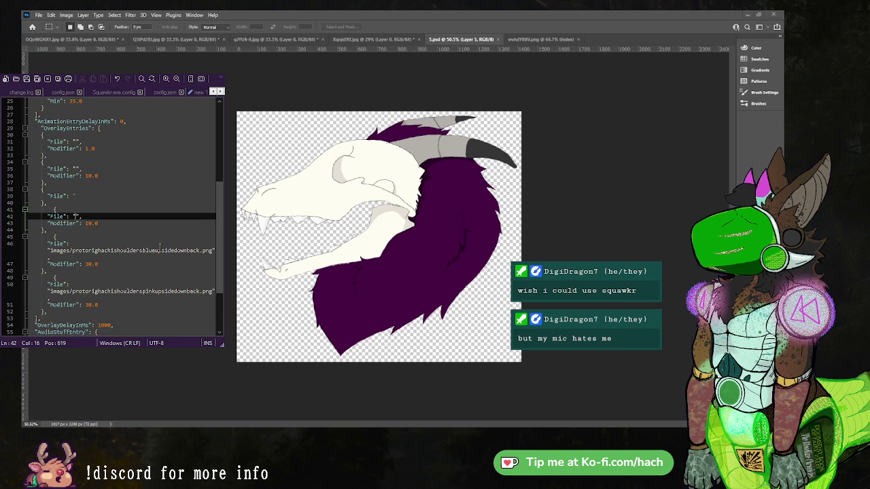
pyautogui.scroll(-3, 53, 191)
pyautogui.moveTo(48, 189); pyautogui.dragTo(212, 188)
pyautogui.press('Delete')
pyautogui.moveTo(49, 216); pyautogui.dragTo(212, 216)
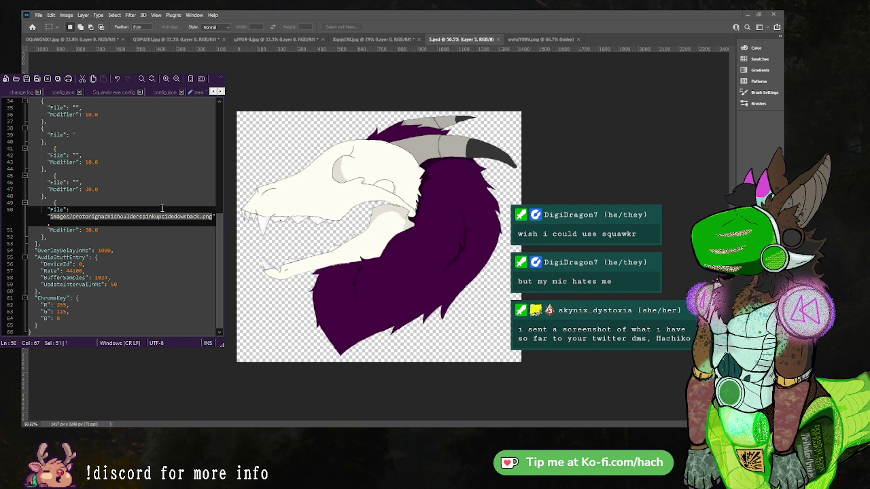
pyautogui.hotkey('ctrl', 'z')
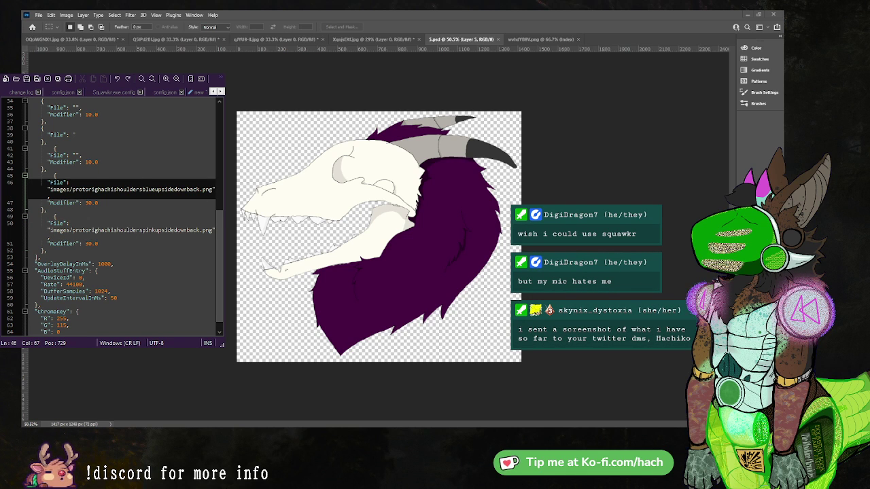
# Widen the text editor window and clear the file paths of the fifth and sixth overlay entries.
pyautogui.scroll(-1, 173, 210)
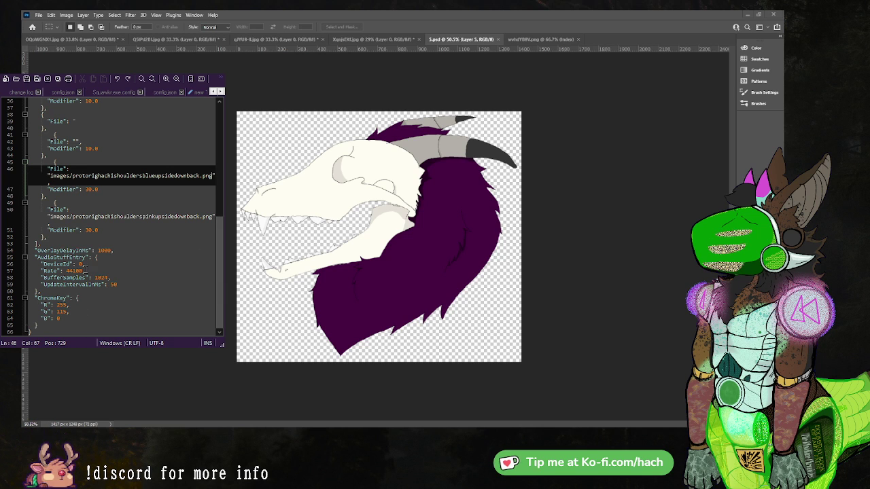
pyautogui.moveTo(223, 291); pyautogui.dragTo(265, 287)
pyautogui.moveTo(238, 196); pyautogui.dragTo(77, 195)
pyautogui.press('BackSpace')
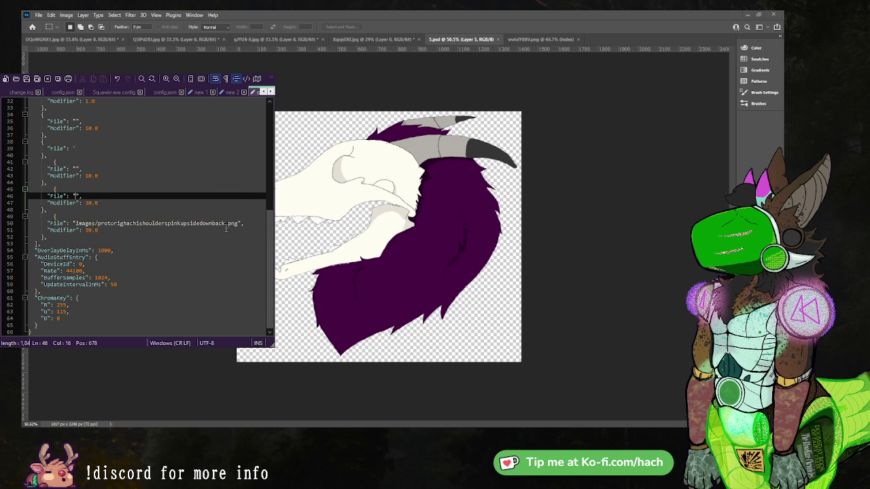
pyautogui.moveTo(239, 223); pyautogui.dragTo(91, 223)
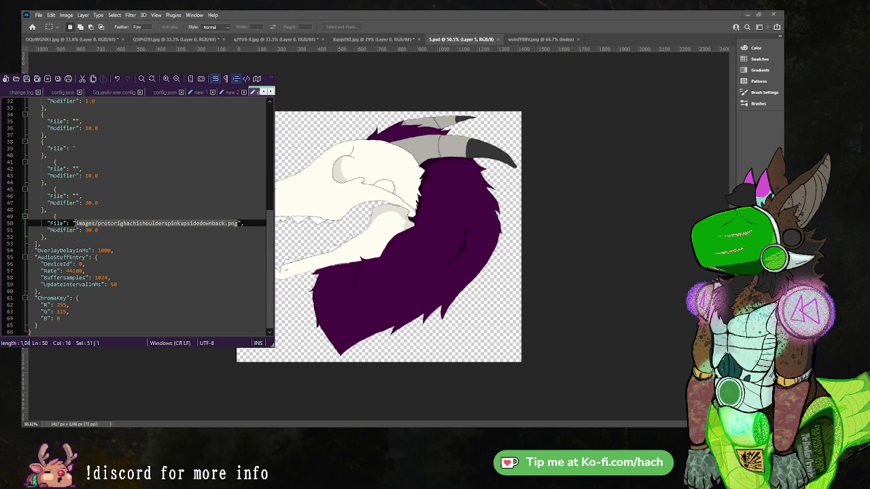
pyautogui.press('BackSpace')
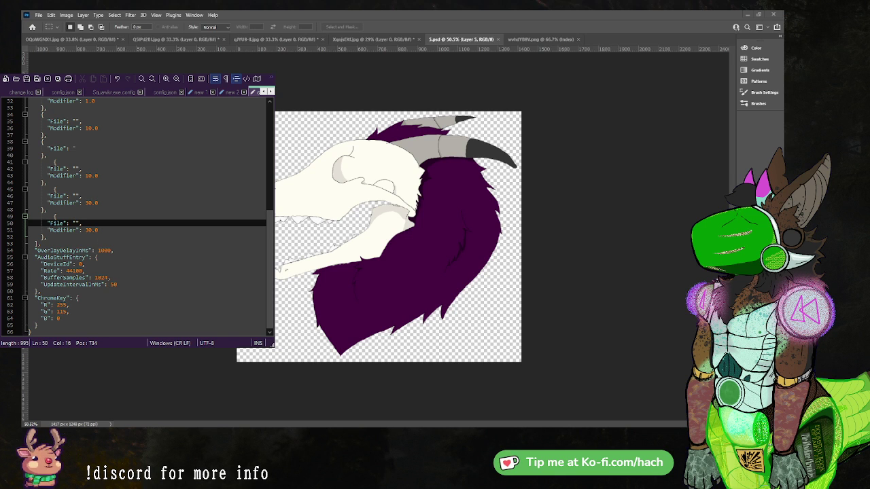
# Delete the leftover .png from the sixth animation entry's file path, leaving empty quotes.
pyautogui.scroll(10, 136, 217)
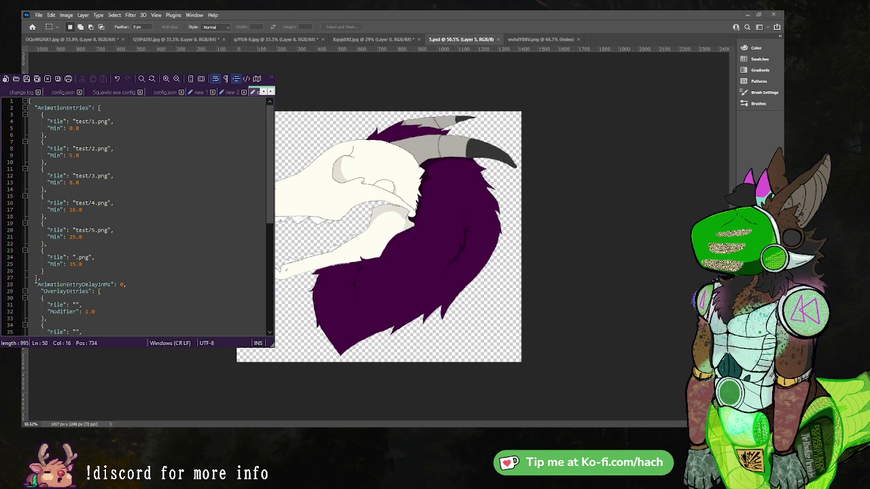
pyautogui.click(47, 189)
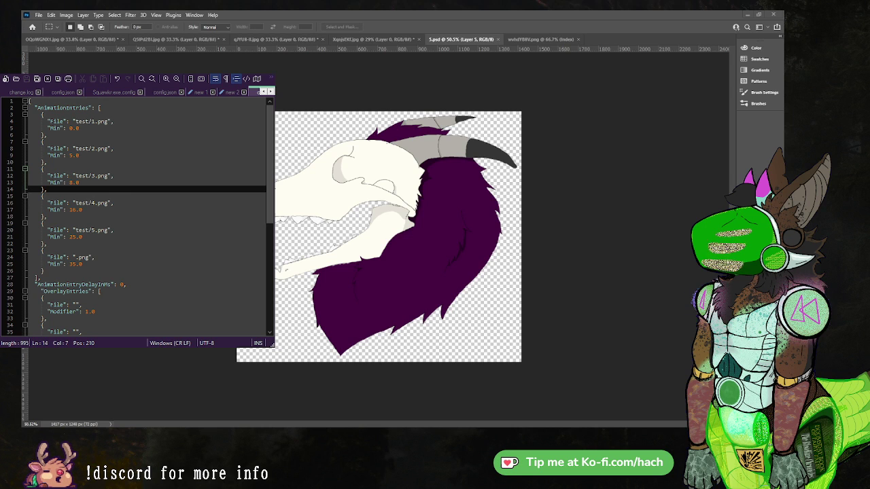
pyautogui.click(95, 258)
pyautogui.moveTo(90, 257); pyautogui.dragTo(76, 257)
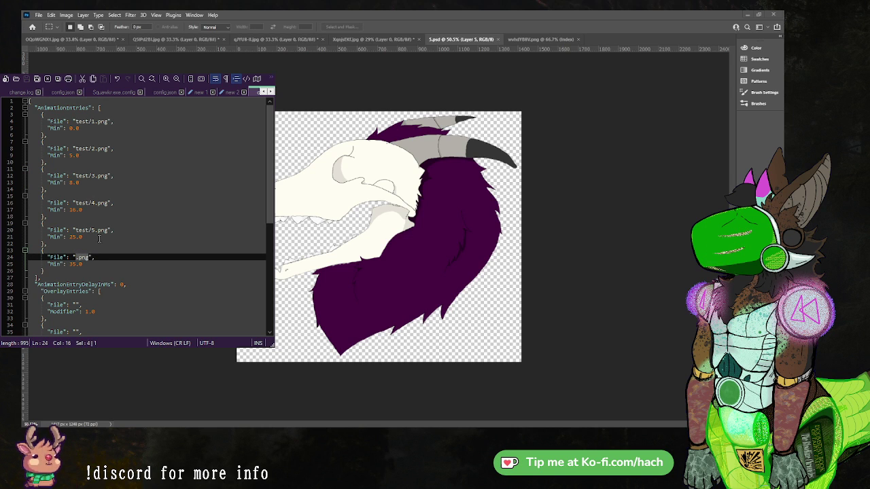
pyautogui.press('BackSpace')
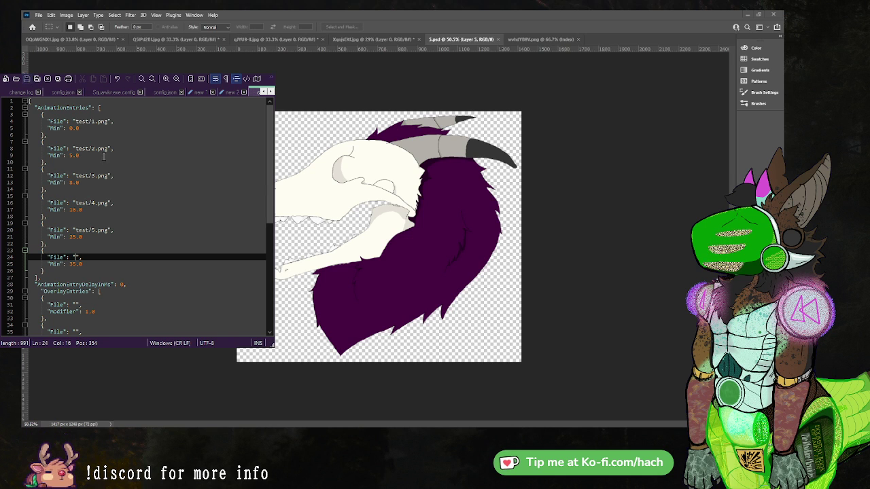
pyautogui.click(79, 182)
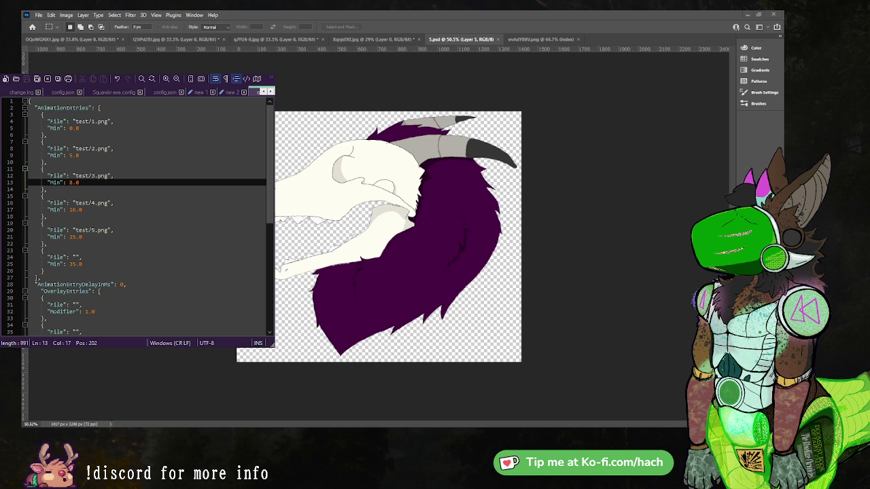
# Examine the animation and overlay entries in the config for malformed file paths and braces.
pyautogui.click(144, 243)
pyautogui.scroll(-3, 144, 278)
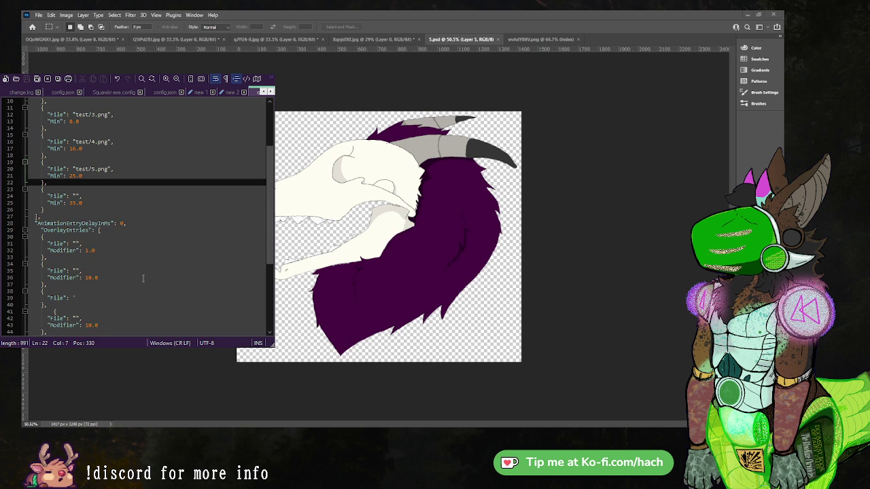
pyautogui.scroll(-1, 142, 277)
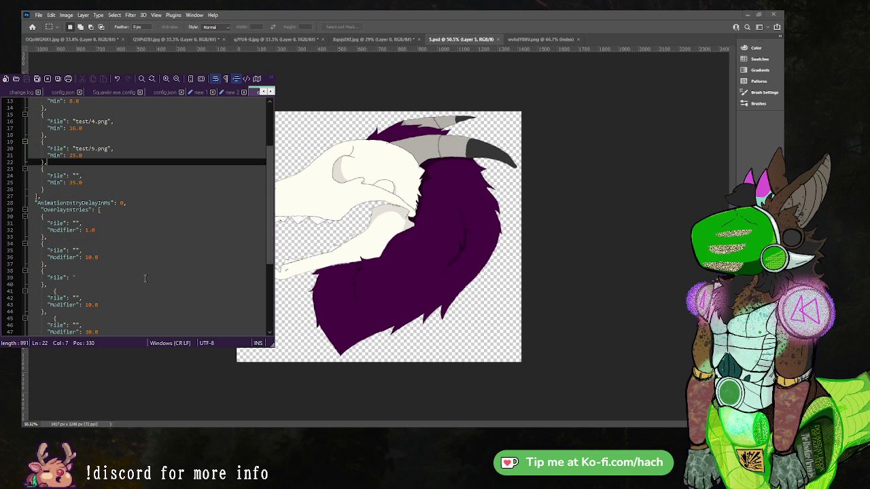
pyautogui.click(80, 297)
pyautogui.scroll(-2, 103, 315)
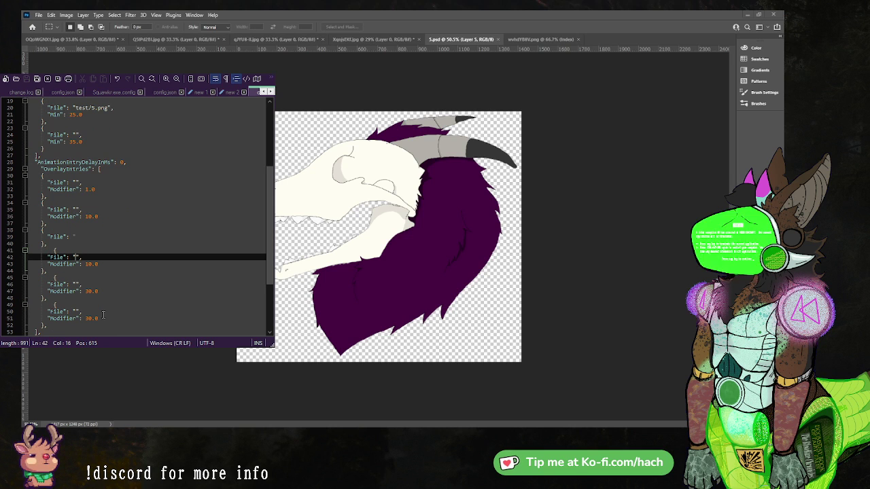
pyautogui.click(76, 237)
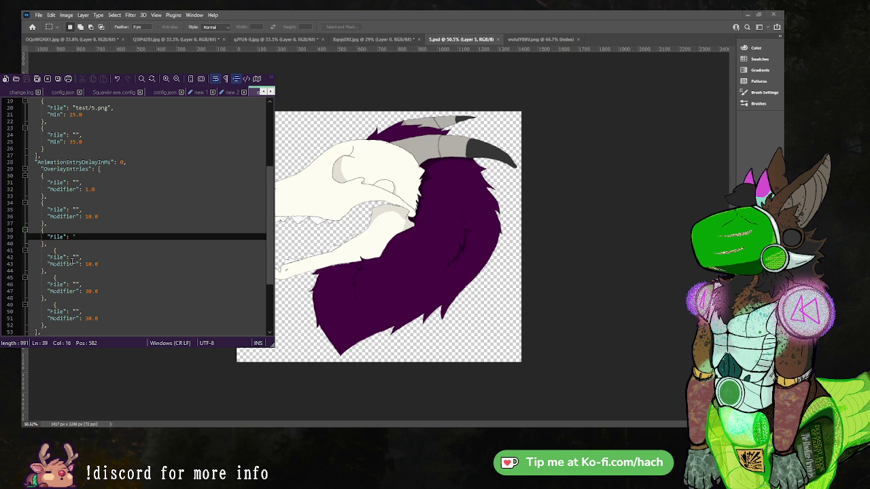
pyautogui.click(76, 256)
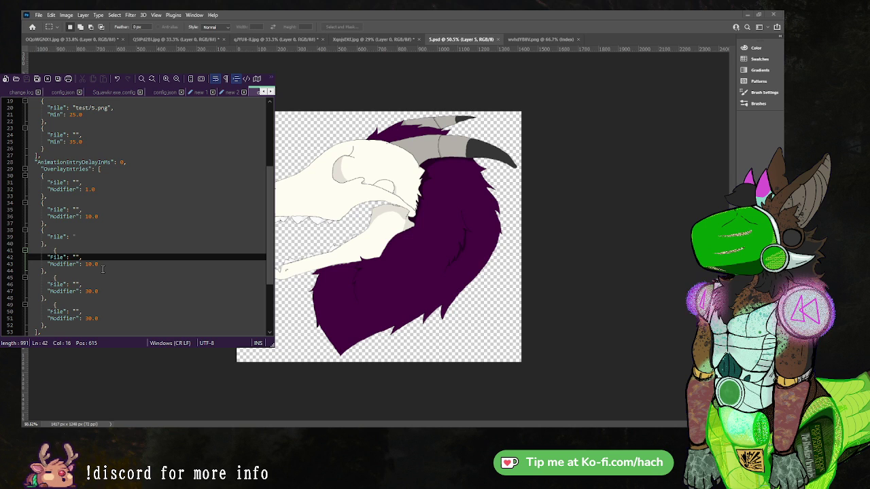
pyautogui.scroll(3, 105, 270)
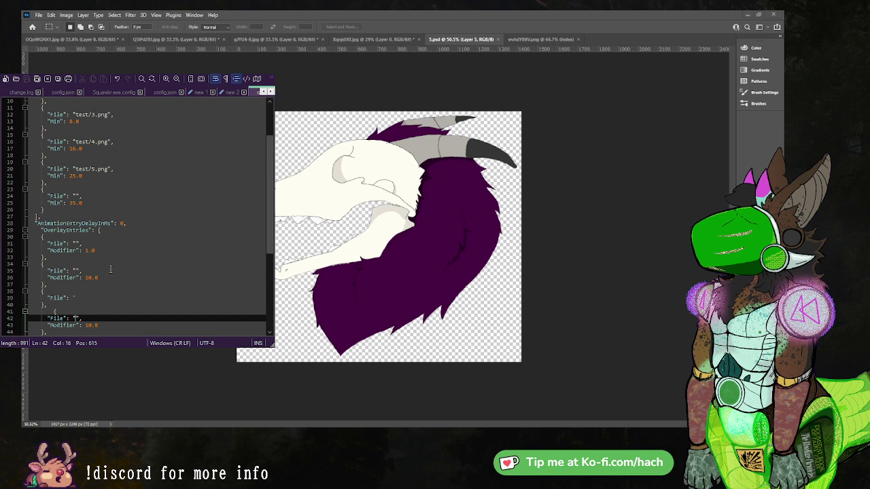
pyautogui.scroll(-4, 110, 270)
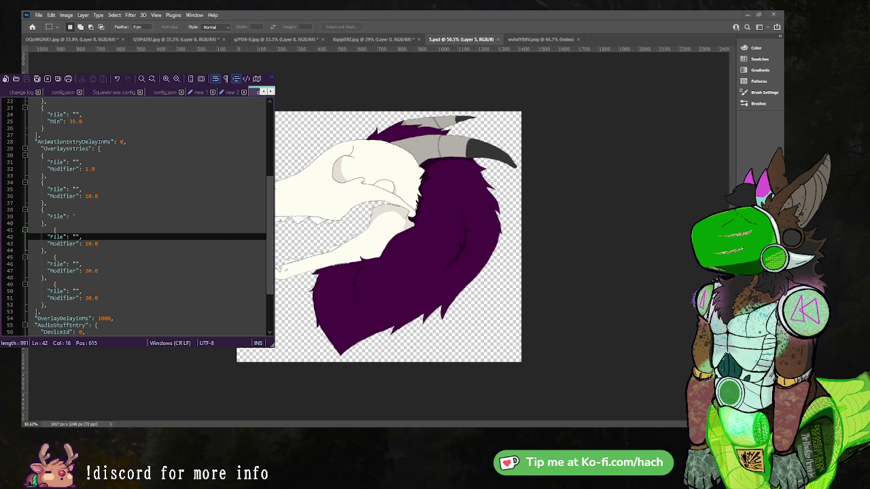
pyautogui.press('Up')
pyautogui.press('Up')
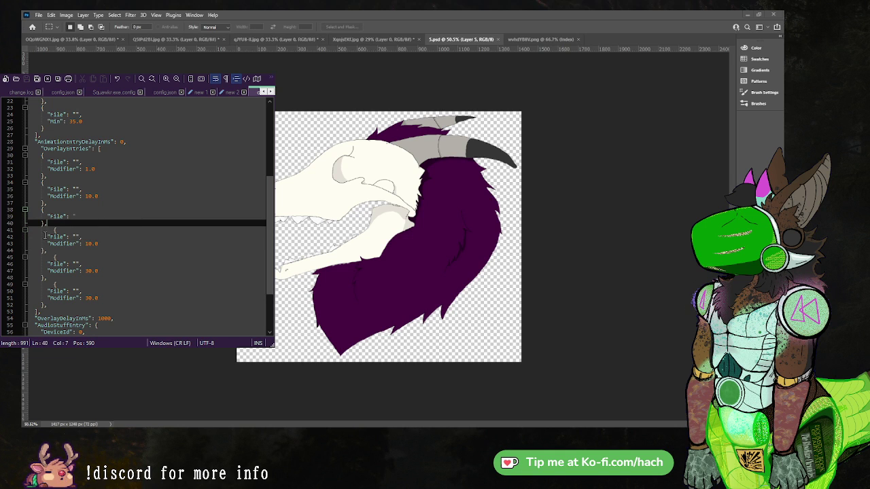
# Delete the broken third overlay entry's incomplete File line and its closing brace.
pyautogui.click(80, 243)
pyautogui.click(82, 256)
pyautogui.click(91, 237)
pyautogui.press('Up')
pyautogui.press('Up')
pyautogui.press('Up')
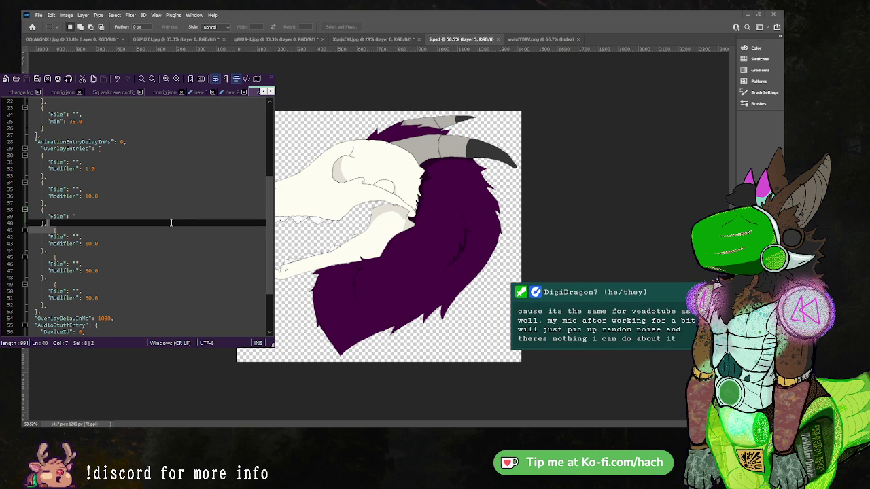
pyautogui.moveTo(170, 230); pyautogui.dragTo(175, 210)
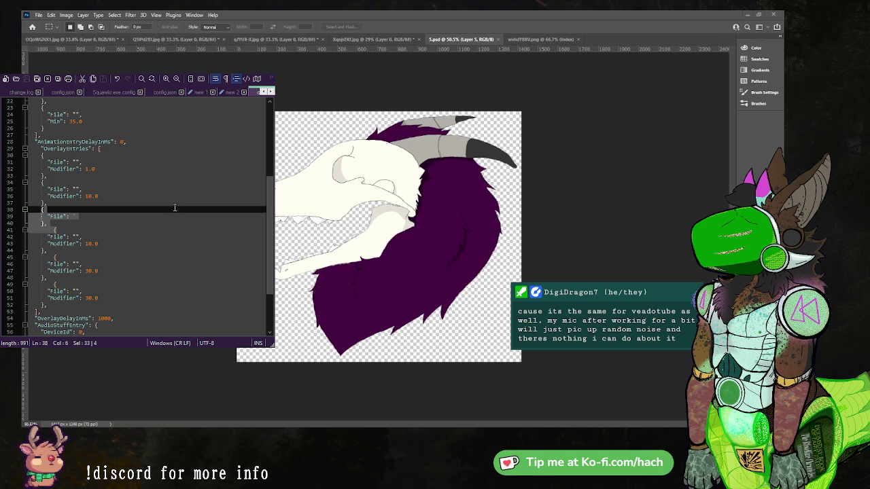
pyautogui.click(175, 223)
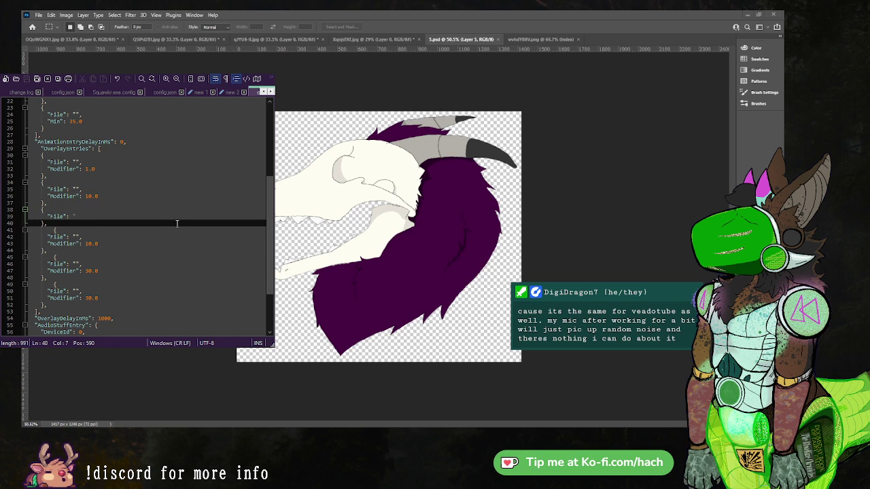
pyautogui.moveTo(175, 225); pyautogui.dragTo(179, 211)
pyautogui.press('BackSpace')
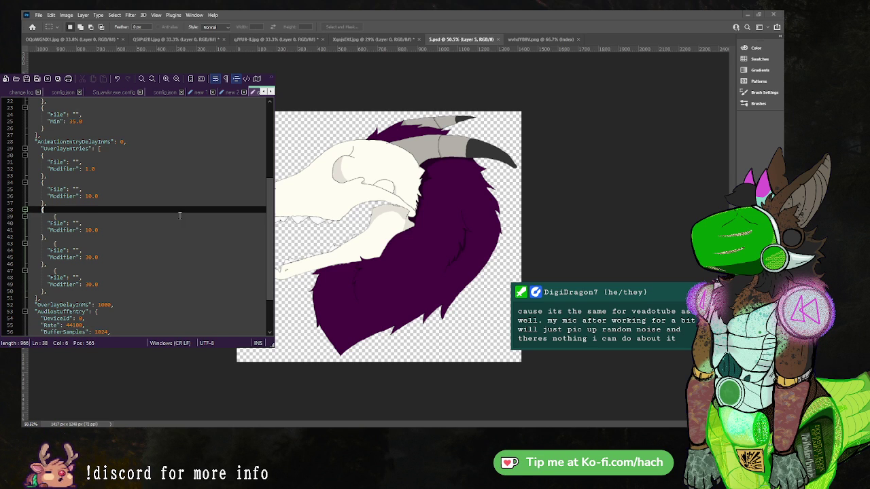
# Remove the extra opening brace and empty line left after the second overlay entry.
pyautogui.click(210, 238)
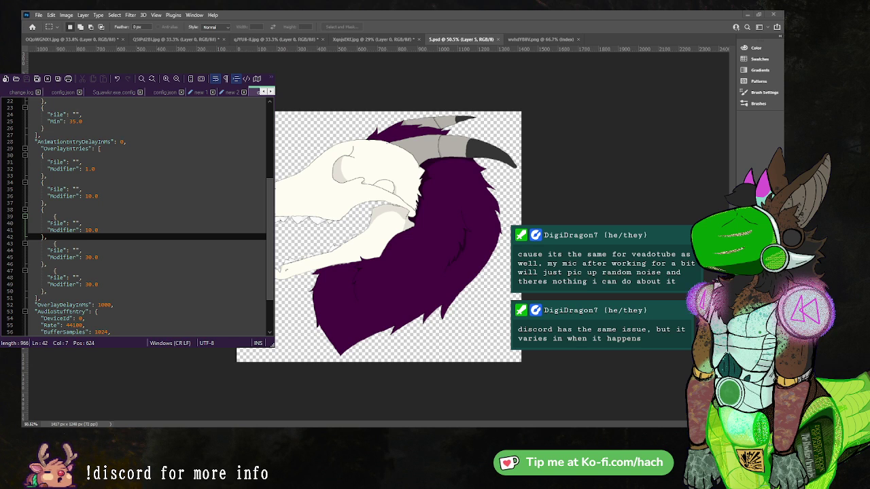
pyautogui.click(81, 209)
pyautogui.press('BackSpace')
pyautogui.press('BackSpace')
pyautogui.press('BackSpace')
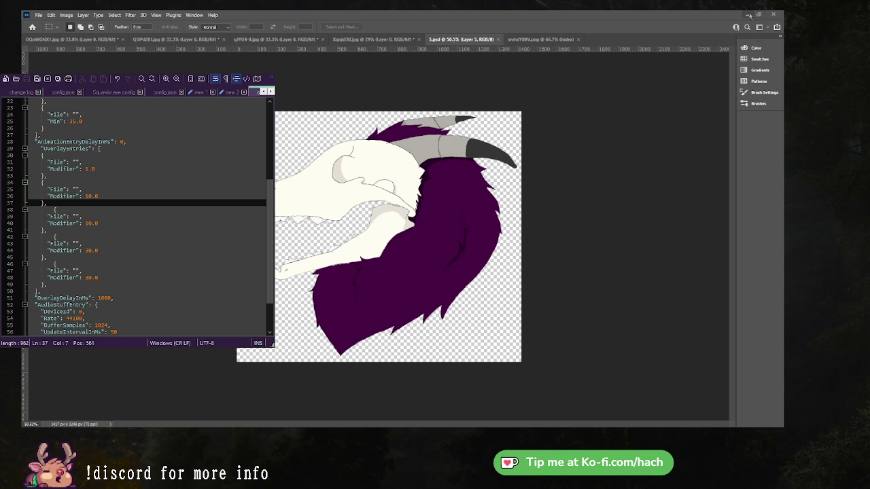
# Copy the first animation entry's path test/1.png into the first overlay entry's empty file path.
pyautogui.scroll(-3, 136, 218)
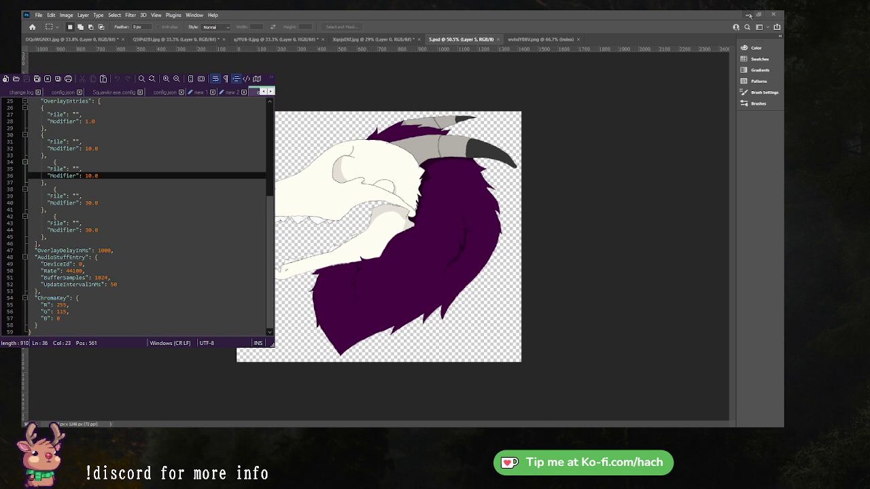
pyautogui.scroll(5, 185, 282)
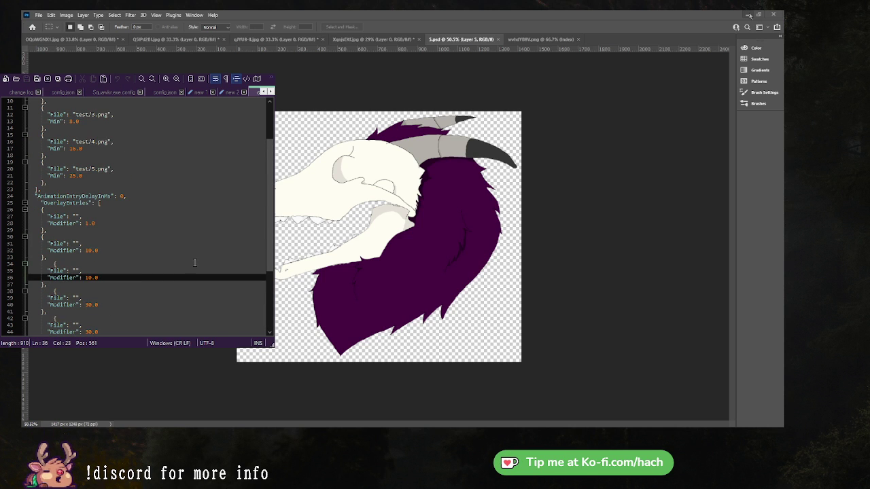
pyautogui.click(194, 262)
pyautogui.scroll(3, 195, 262)
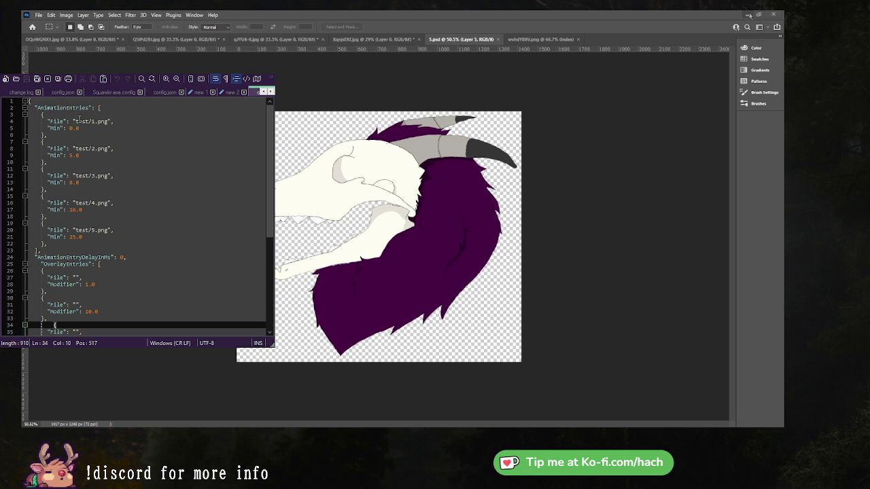
pyautogui.moveTo(76, 121); pyautogui.dragTo(109, 121)
pyautogui.hotkey('ctrl', 'c')
pyautogui.click(88, 260)
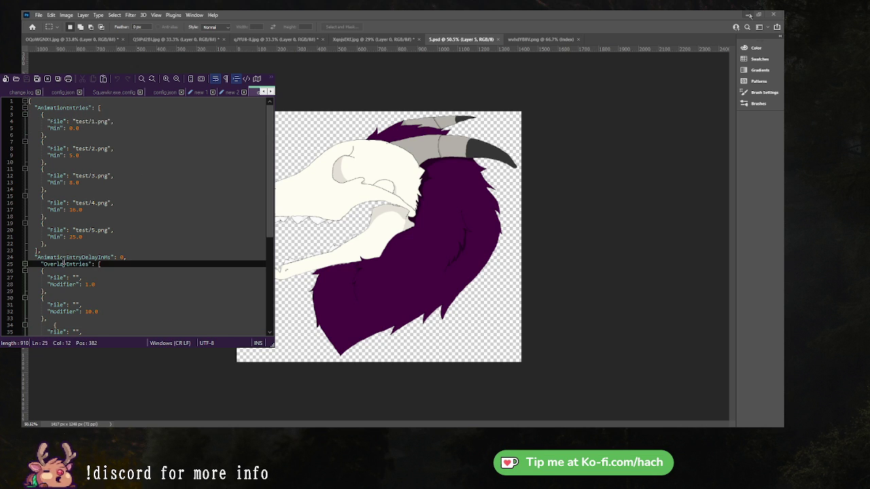
pyautogui.scroll(-4, 82, 238)
pyautogui.click(75, 196)
pyautogui.hotkey('ctrl', 'v')
# Set the second through fifth overlay entries' file paths to test/1.png and dismiss the missing-files message.
pyautogui.click(76, 222)
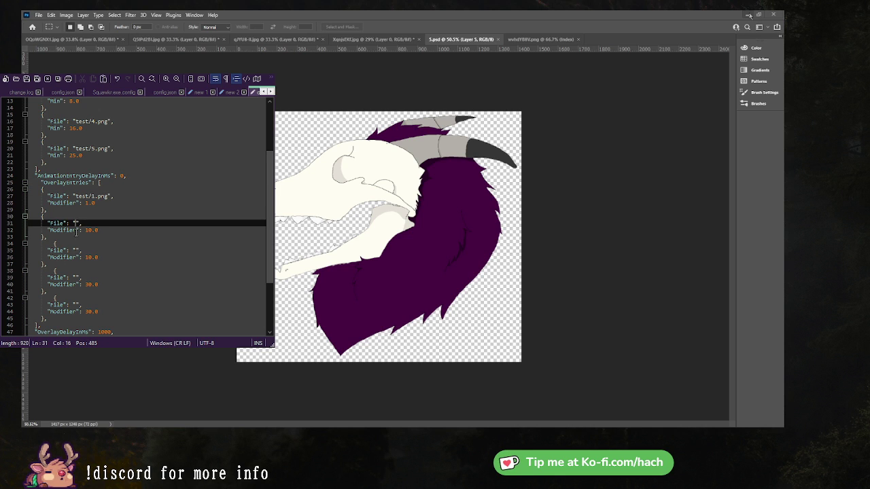
pyautogui.hotkey('ctrl', 'v')
pyautogui.click(75, 250)
pyautogui.hotkey('ctrl', 'v')
pyautogui.click(75, 277)
pyautogui.hotkey('ctrl', 'v')
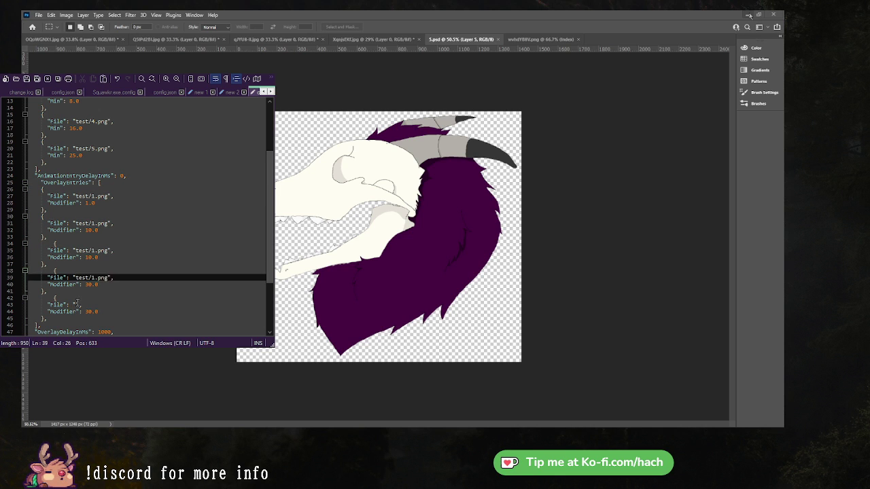
pyautogui.click(76, 305)
pyautogui.hotkey('ctrl', 'v')
pyautogui.scroll(-4, 115, 252)
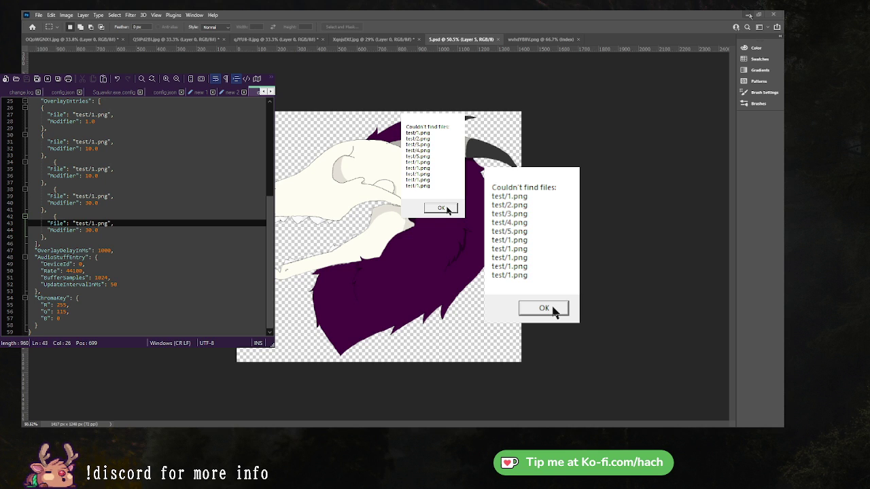
pyautogui.click(553, 309)
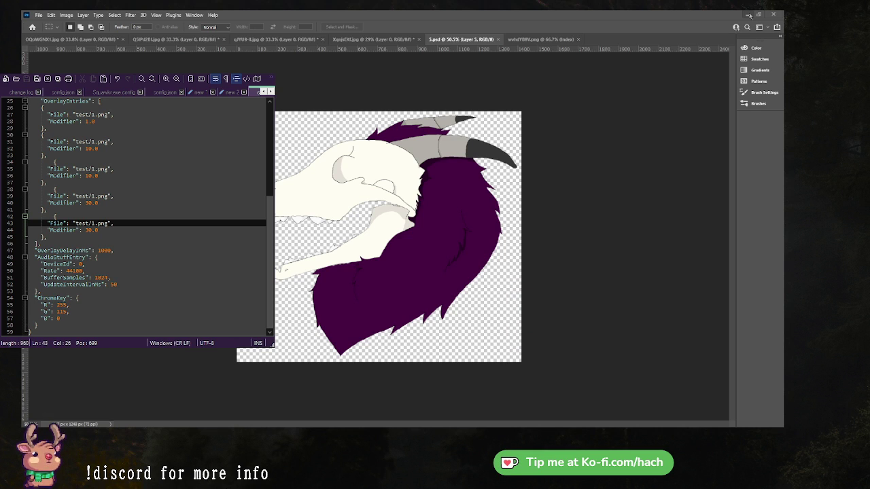
# Change the first animation entry's file path to images/1.png.
pyautogui.scroll(8, 91, 141)
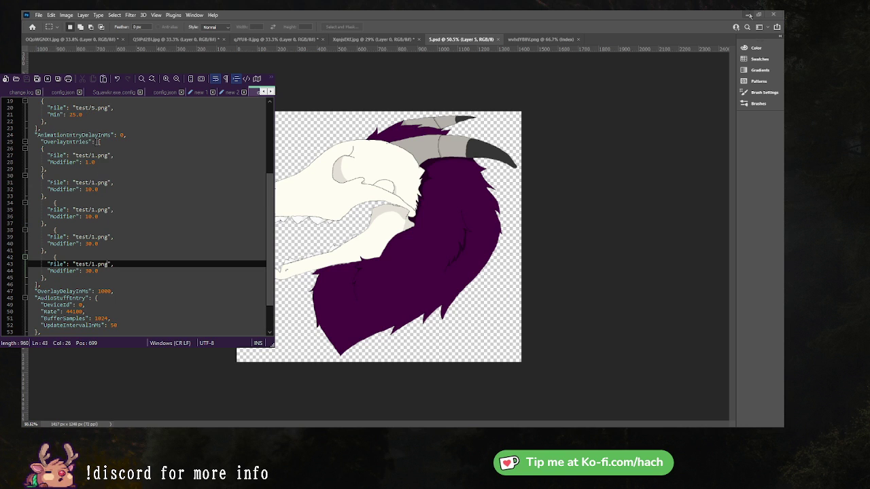
pyautogui.moveTo(88, 121); pyautogui.dragTo(77, 114)
pyautogui.press('Down')
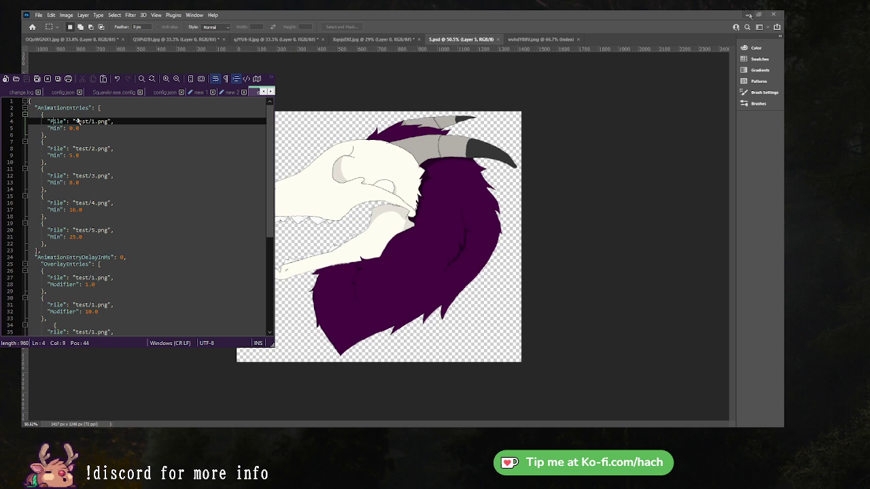
pyautogui.press('Right')
pyautogui.press('Right')
pyautogui.press('Right')
pyautogui.press('Right')
pyautogui.press('Delete')
pyautogui.press('Delete')
pyautogui.press('Delete')
pyautogui.press('Delete')
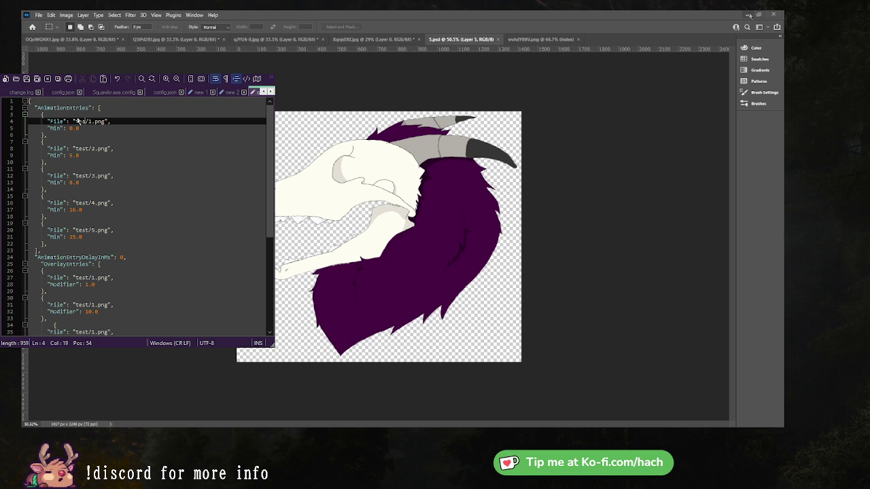
pyautogui.write('imag')
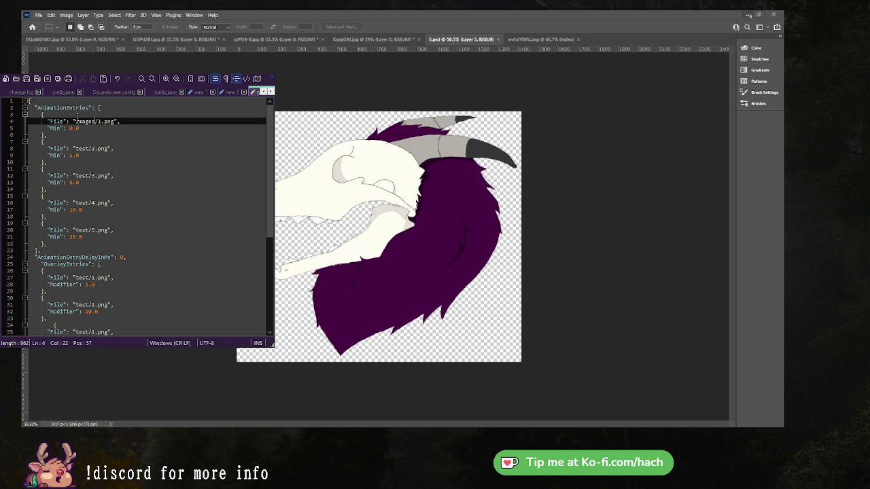
pyautogui.write('es')
# Change the second animation entry's file path to images/2.png.
pyautogui.press('Down')
pyautogui.press('Down')
pyautogui.press('Down')
pyautogui.press('Down')
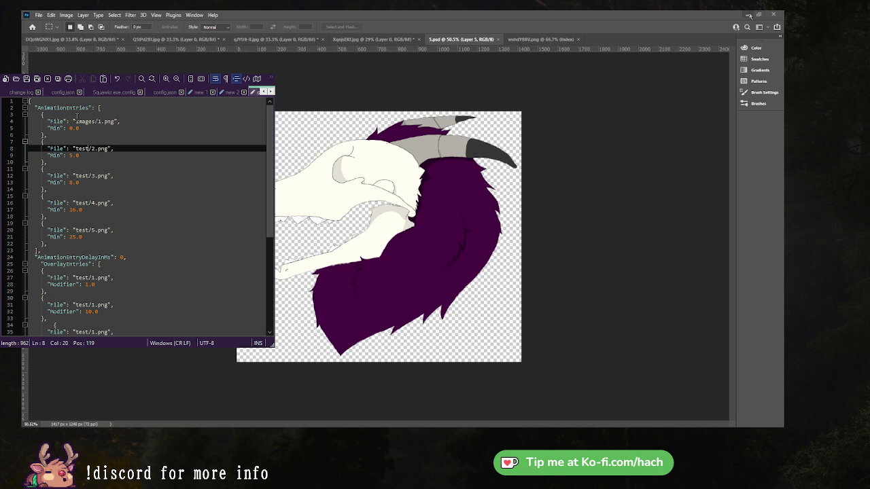
pyautogui.press('BackSpace')
pyautogui.press('BackSpace')
pyautogui.press('BackSpace')
pyautogui.press('BackSpace')
pyautogui.write('image')
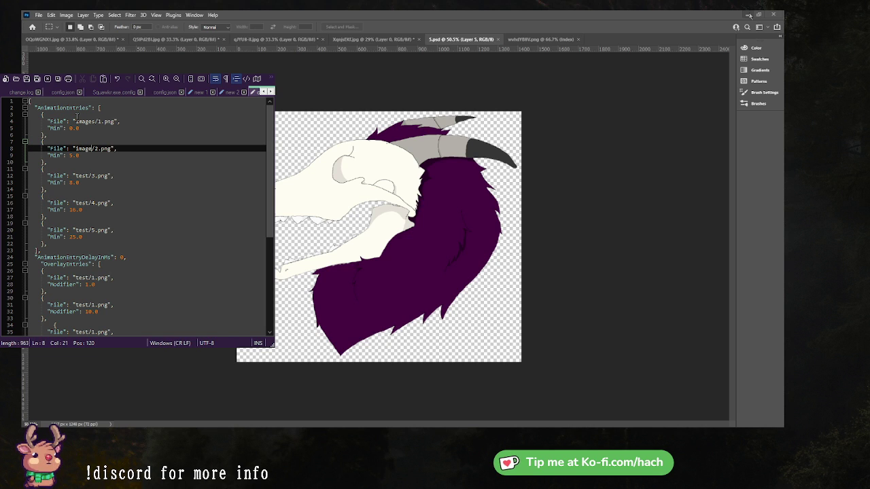
pyautogui.write('s')
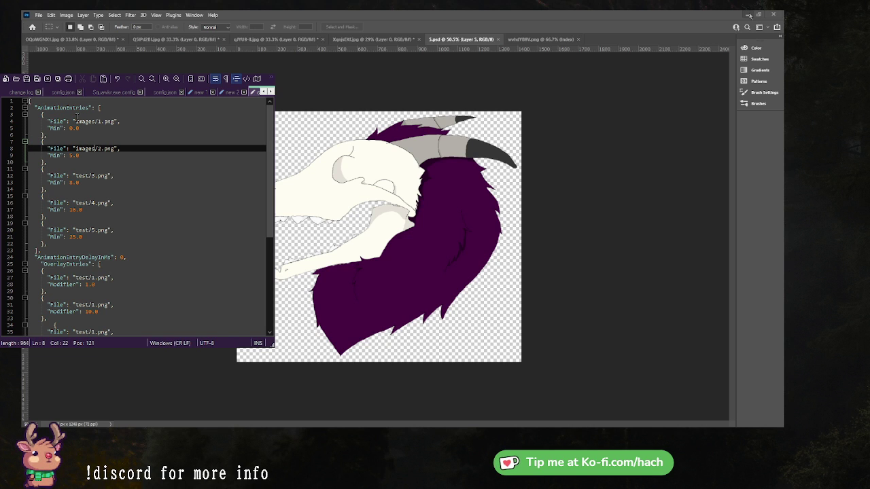
# Change the third and fourth animation entries' file paths to images/3.png and images/4.png.
pyautogui.click(90, 175)
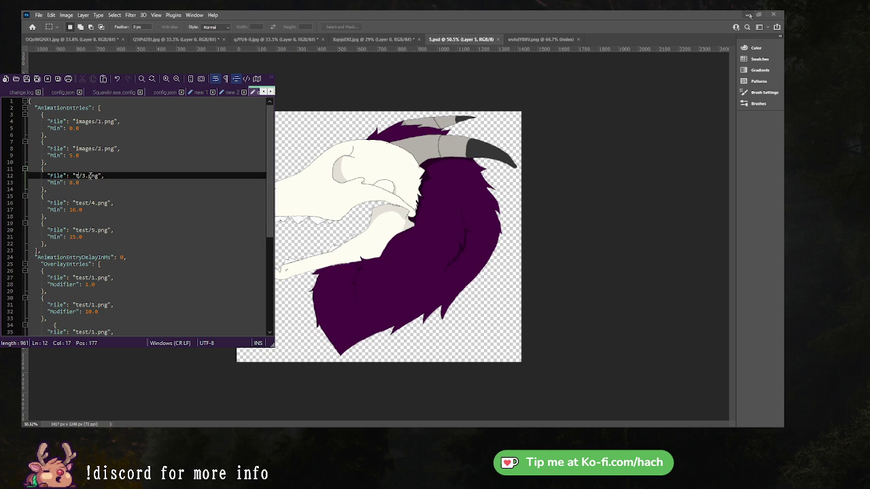
pyautogui.write('images')
pyautogui.press('Down')
pyautogui.press('Home')
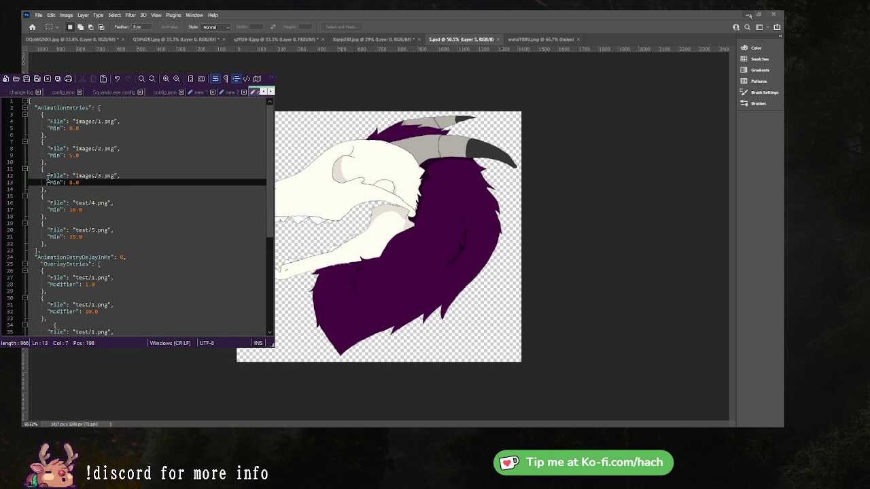
pyautogui.doubleClick(86, 203)
pyautogui.write('image')
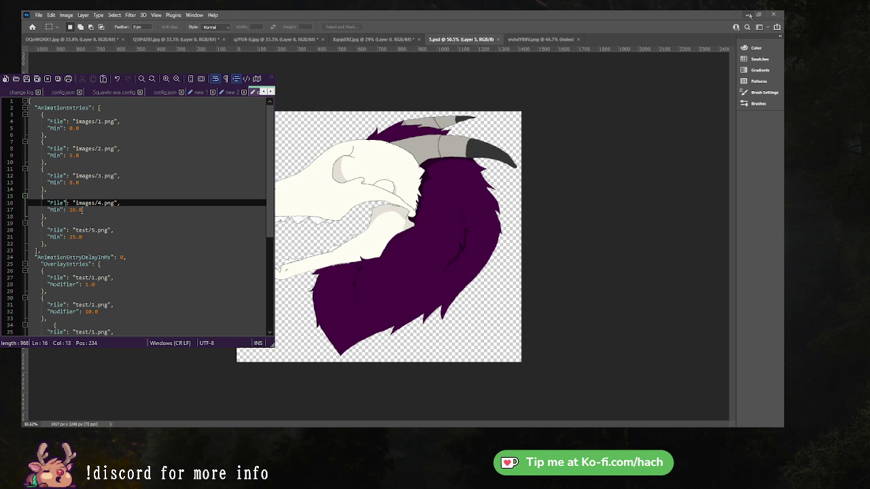
# Change the fifth animation entry's file path to images/5.png.
pyautogui.click(87, 229)
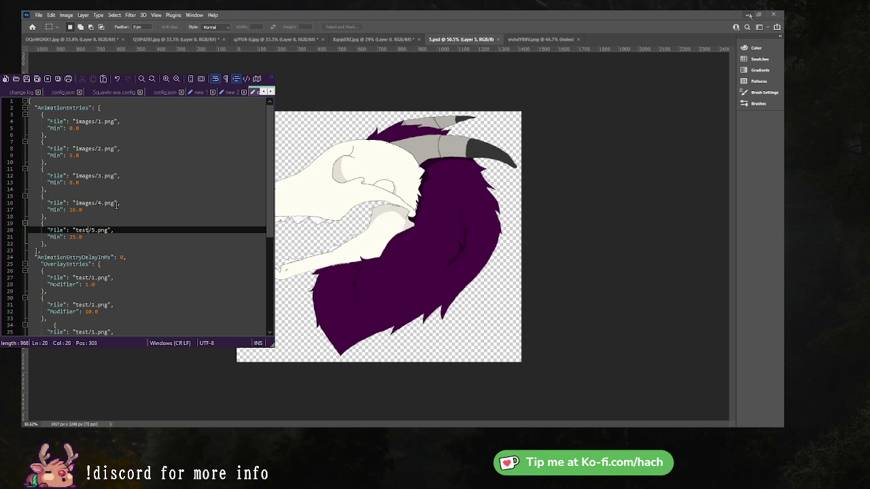
pyautogui.press('BackSpace')
pyautogui.press('BackSpace')
pyautogui.press('BackSpace')
pyautogui.press('BackSpace')
pyautogui.write('images')
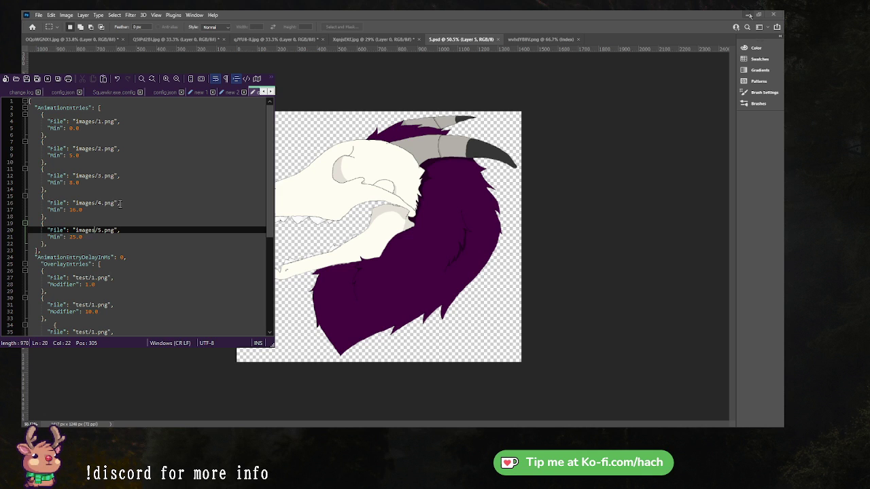
pyautogui.click(117, 204)
pyautogui.scroll(-6, 70, 161)
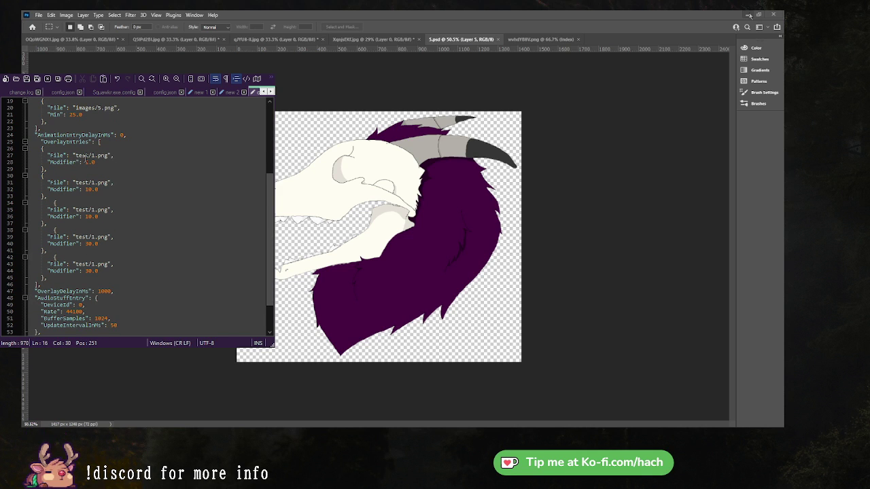
# Change the first overlay entry's file path from the test folder to images/1.png.
pyautogui.click(88, 155)
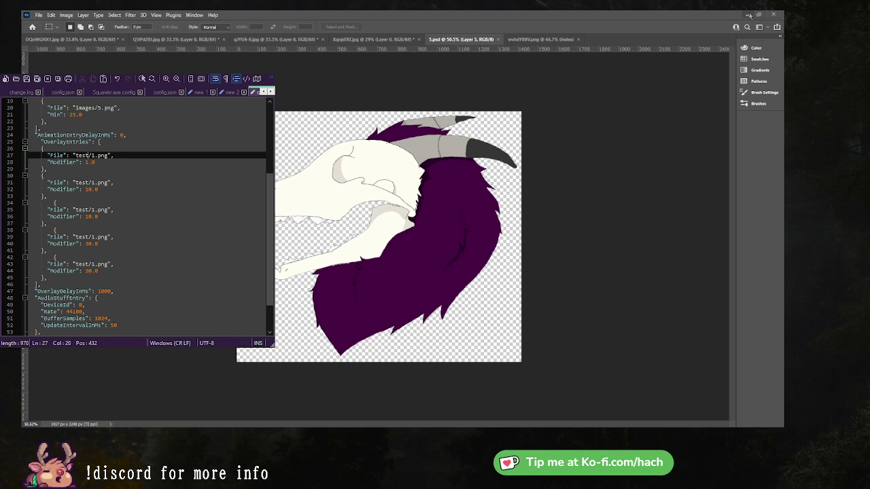
pyautogui.press('BackSpace')
pyautogui.press('BackSpace')
pyautogui.press('BackSpace')
pyautogui.press('BackSpace')
pyautogui.write('imag')
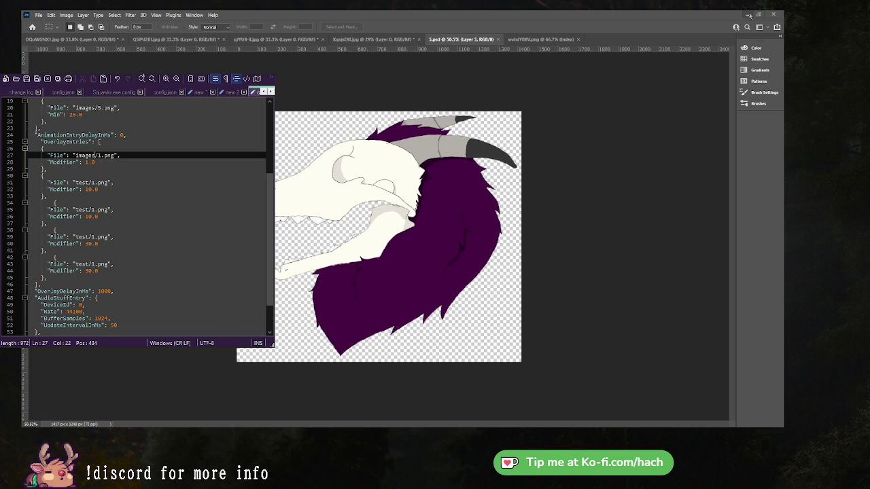
pyautogui.write('es')
pyautogui.click(114, 127)
# Change the second overlay entry's file path to images/1.png.
pyautogui.click(89, 182)
pyautogui.press('BackSpace')
pyautogui.press('BackSpace')
pyautogui.press('BackSpace')
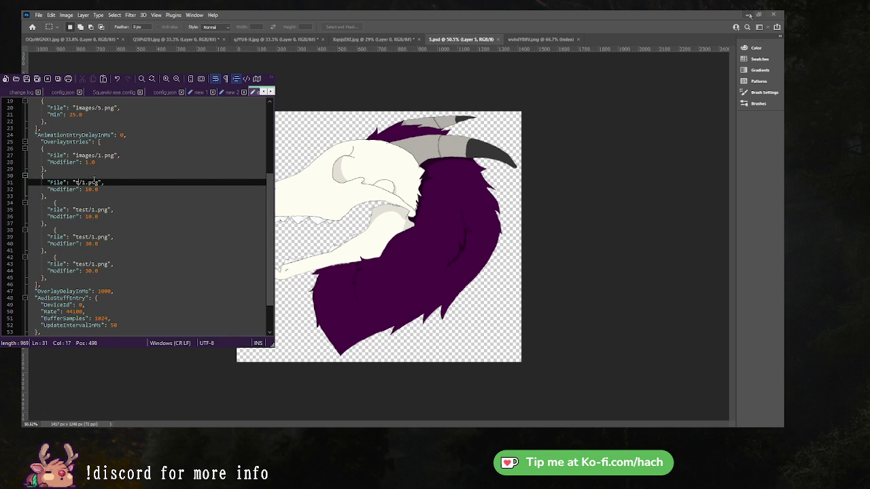
pyautogui.press('BackSpace')
pyautogui.write('images')
# Change the third overlay entry's file path to images/1.png.
pyautogui.click(91, 210)
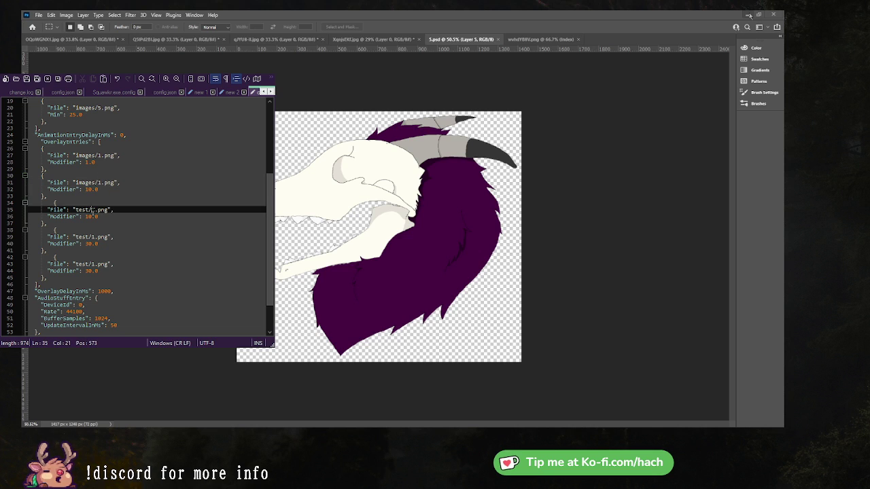
pyautogui.press('BackSpace')
pyautogui.press('BackSpace')
pyautogui.press('BackSpace')
pyautogui.press('BackSpace')
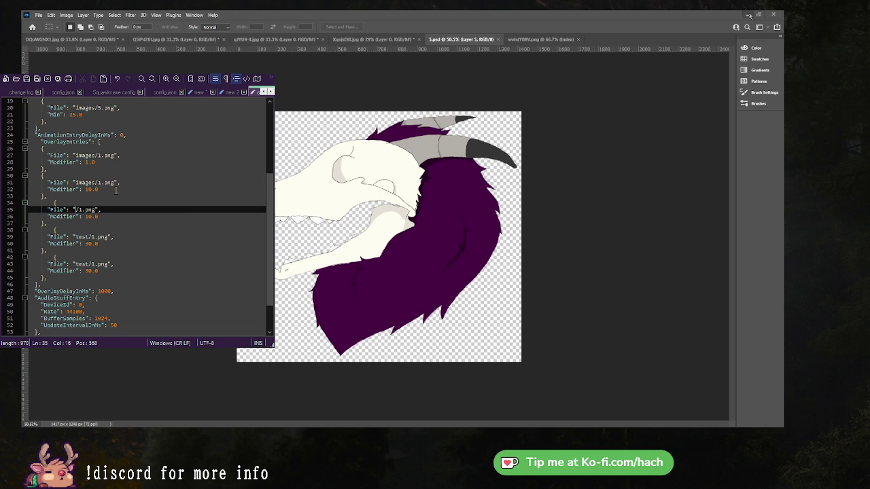
pyautogui.write('images')
pyautogui.click(117, 190)
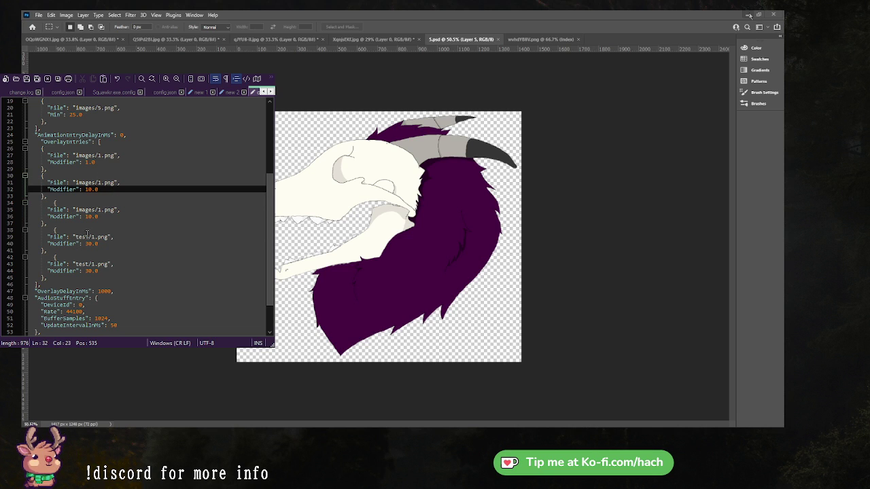
# Change the fourth overlay entry's file path to images/1.png.
pyautogui.click(89, 236)
pyautogui.press('BackSpace')
pyautogui.press('BackSpace')
pyautogui.press('BackSpace')
pyautogui.press('BackSpace')
pyautogui.write('images')
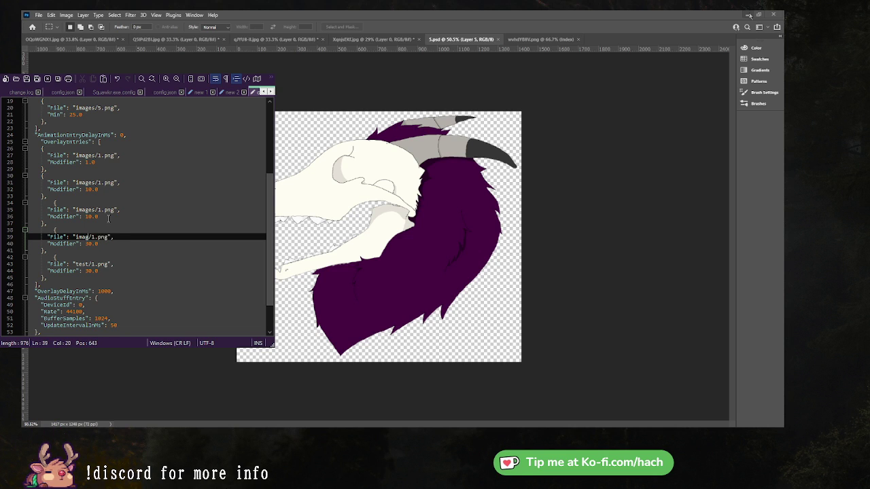
pyautogui.click(107, 217)
# Change the fifth overlay entry's file path to images/1.png and save the config file.
pyautogui.click(91, 263)
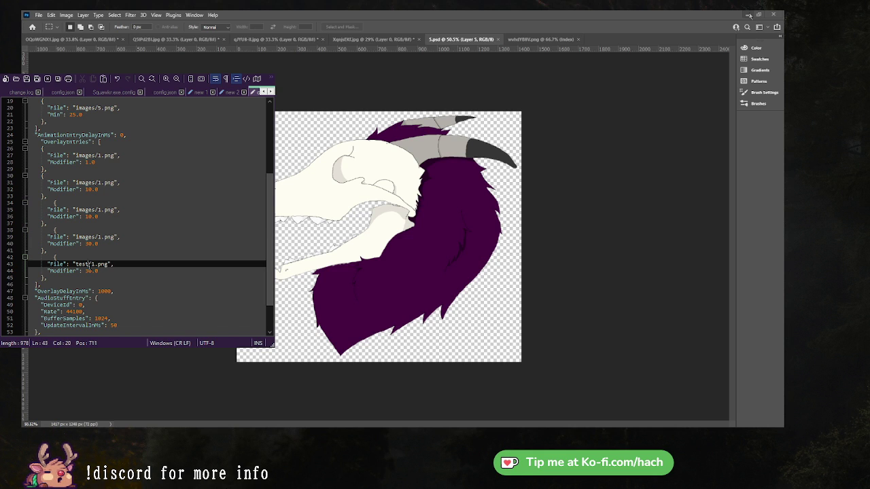
pyautogui.press('BackSpace')
pyautogui.press('BackSpace')
pyautogui.write('images/1')
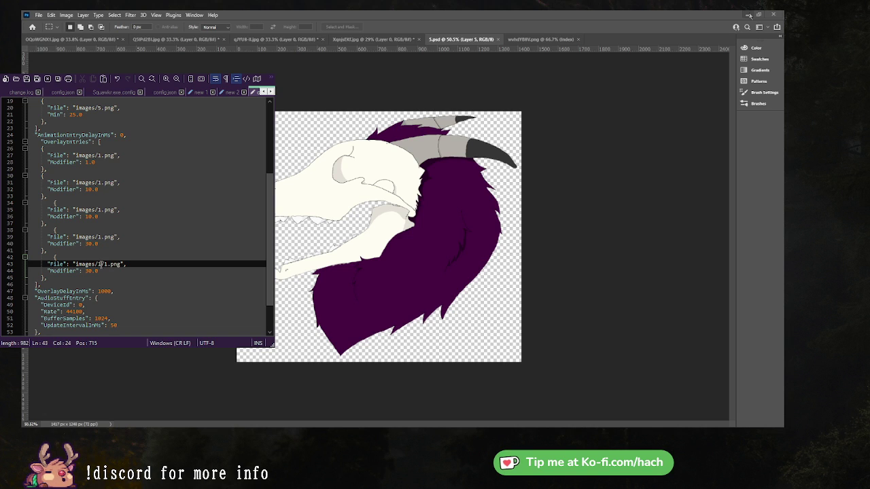
pyautogui.press('BackSpace')
pyautogui.press('BackSpace')
pyautogui.hotkey('ctrl', 's')
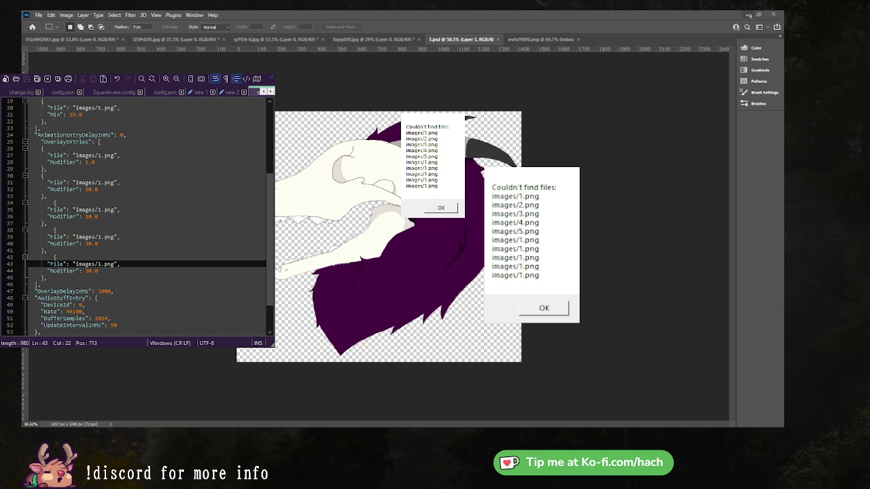
# Switch to 1.psd in Photoshop and save its jaw frame with Save As.
pyautogui.click(747, 14)
pyautogui.hotkey('alt', 'Tab')
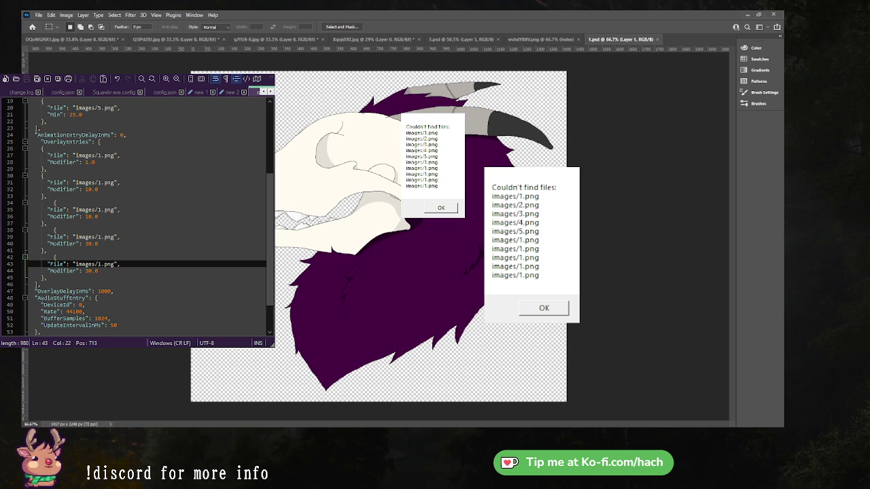
pyautogui.hotkey('ctrl', 'shift', 's')
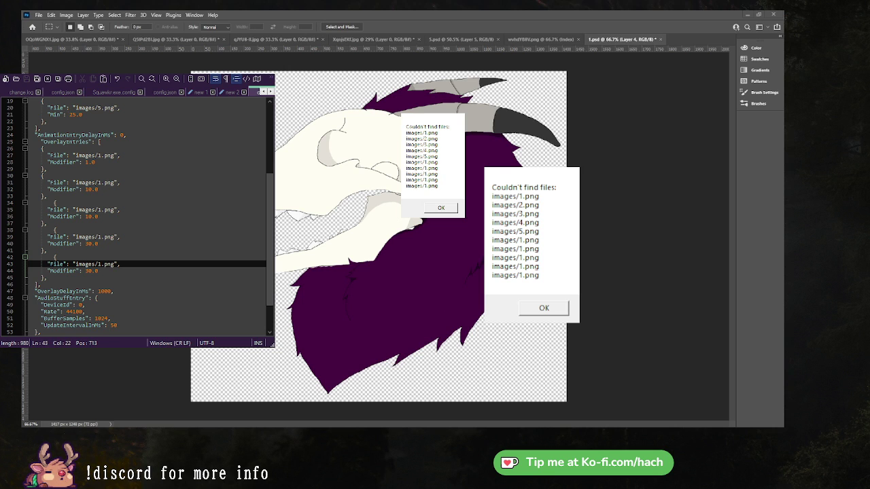
pyautogui.press('Return')
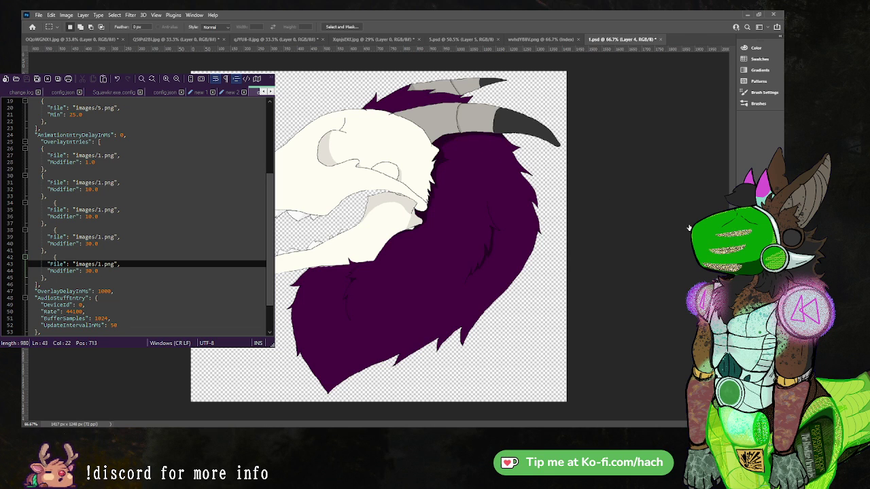
# Make Layer 5 the active jaw-frame layer of 1.psd and open the file commands.
pyautogui.click(687, 190)
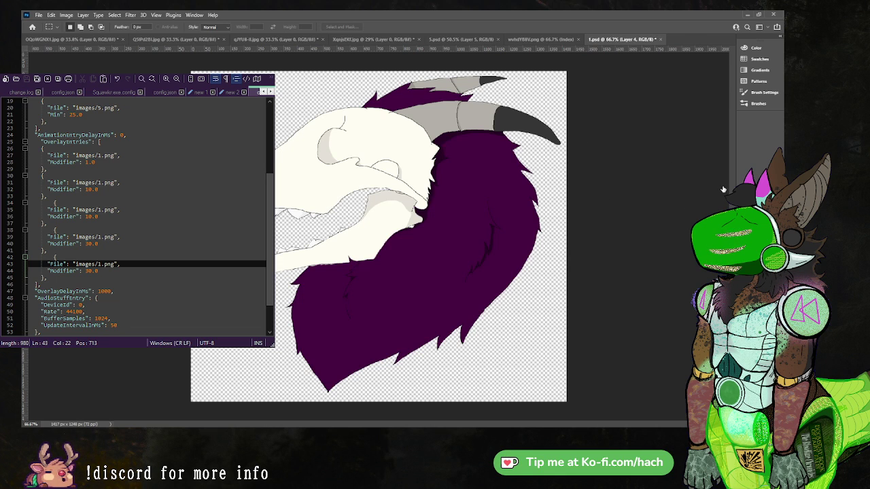
pyautogui.click(723, 190)
pyautogui.click(39, 15)
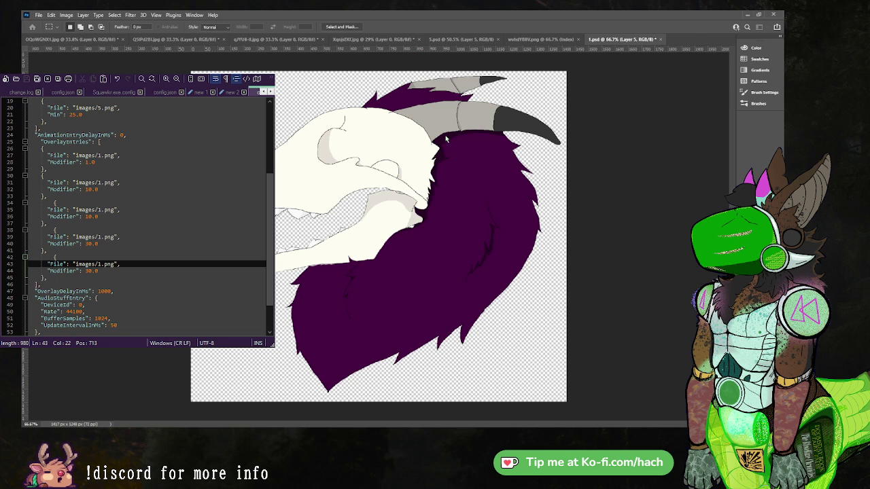
# Hide the Layer 5 artwork in 1.psd and show the Layer 2 jaw frame in its place.
pyautogui.click(687, 133)
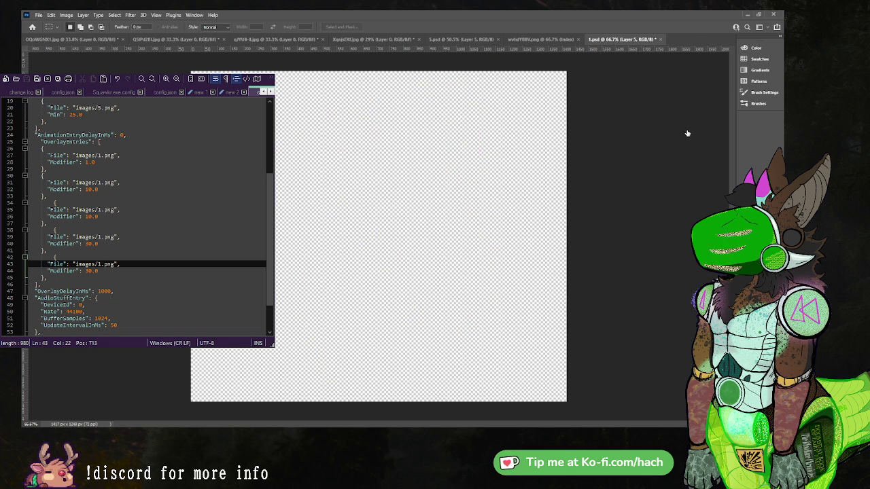
pyautogui.click(688, 141)
pyautogui.click(703, 142)
pyautogui.click(38, 15)
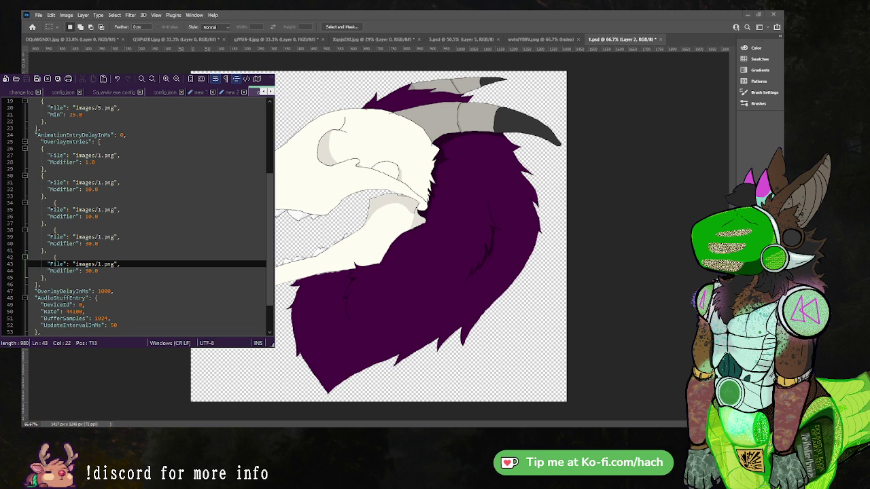
# Examine the config's animation entries, overlay delay, audio and chroma key settings.
pyautogui.click(223, 260)
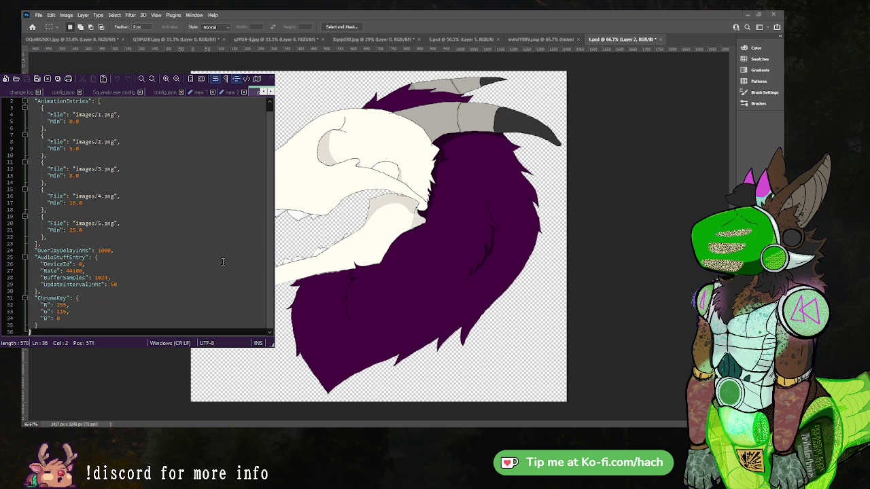
pyautogui.scroll(1, 156, 220)
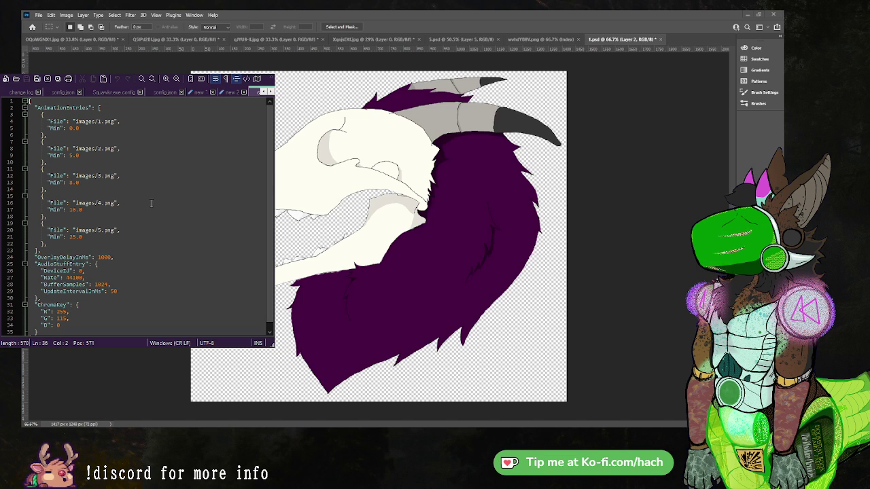
pyautogui.scroll(-1, 159, 193)
pyautogui.click(145, 284)
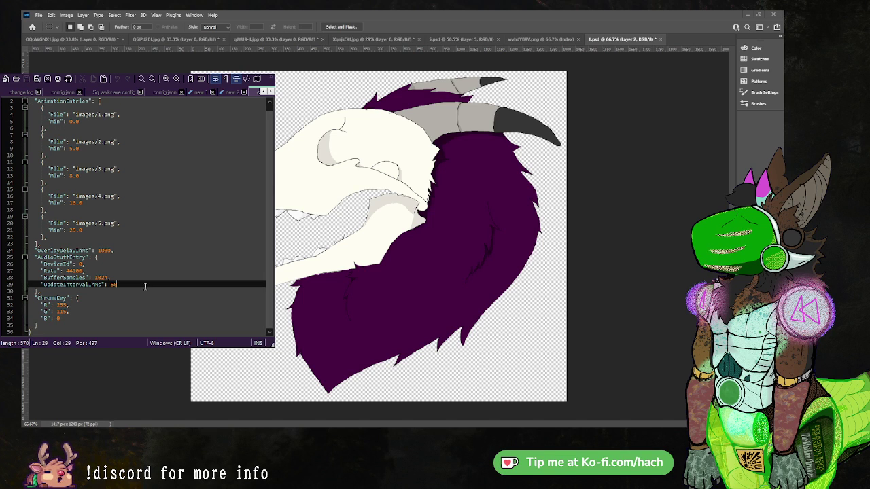
pyautogui.click(141, 250)
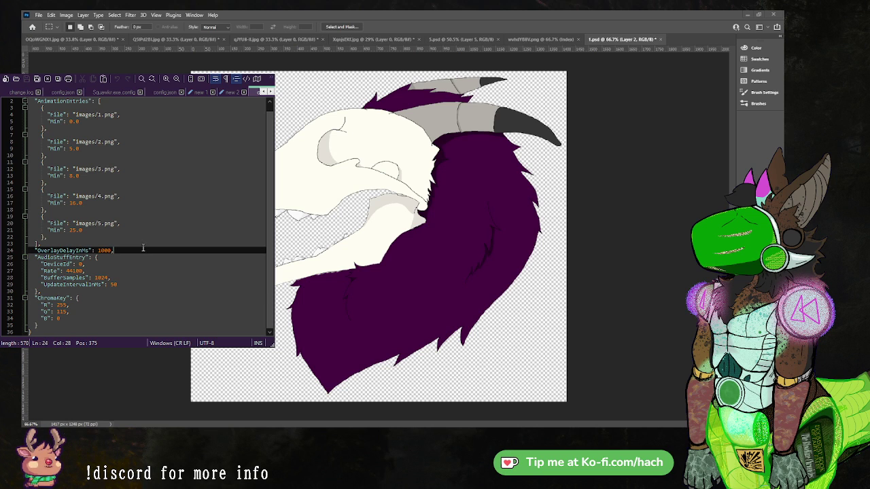
pyautogui.click(190, 290)
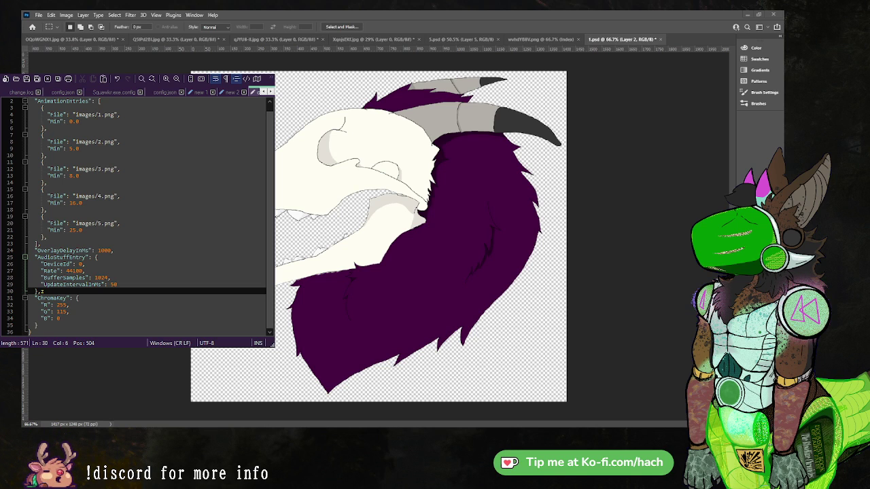
pyautogui.click(156, 268)
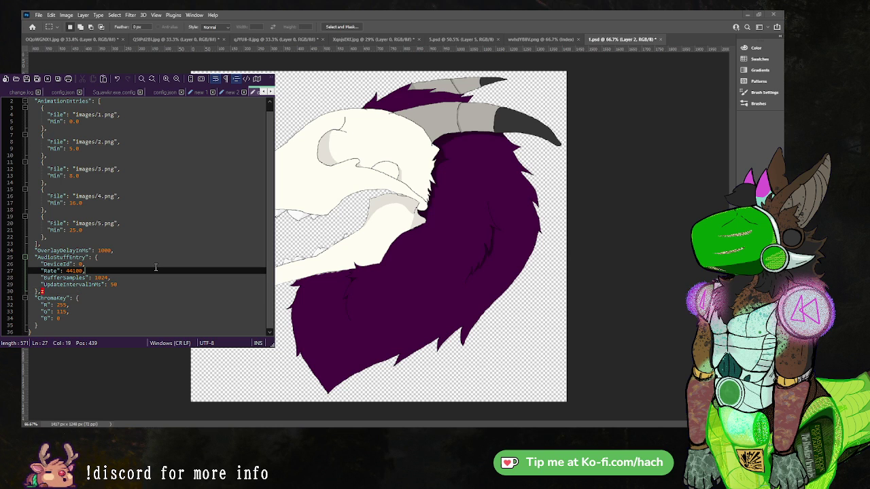
# Replace the entire config text with the copied configuration that includes the OverlayEntries section.
pyautogui.hotkey('ctrl', 'a')
pyautogui.hotkey('ctrl', 'v')
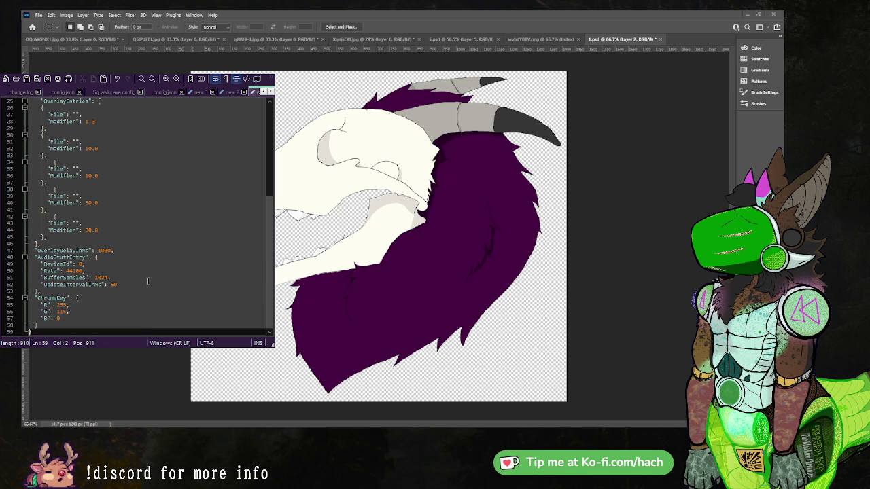
pyautogui.scroll(5, 173, 241)
pyautogui.scroll(3, 172, 241)
# Change the first animation entry's file path to images/1.png.
pyautogui.click(100, 175)
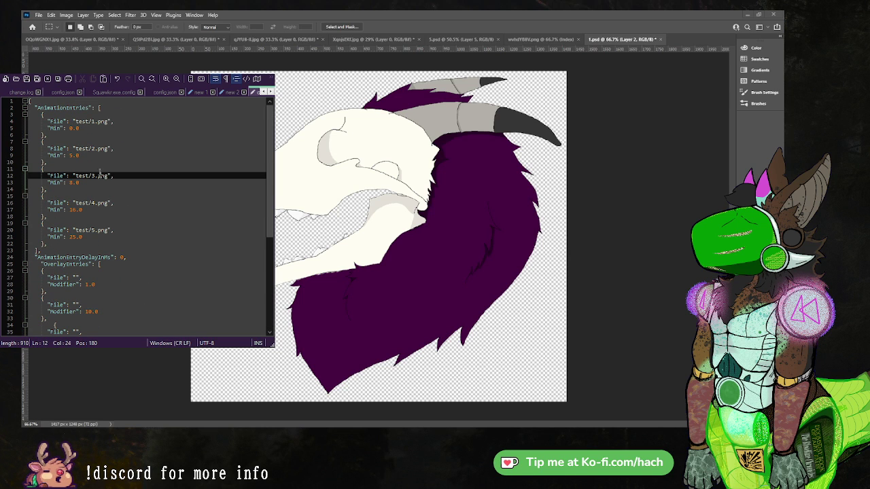
pyautogui.click(89, 120)
pyautogui.press('BackSpace')
pyautogui.press('BackSpace')
pyautogui.press('BackSpace')
pyautogui.press('BackSpace')
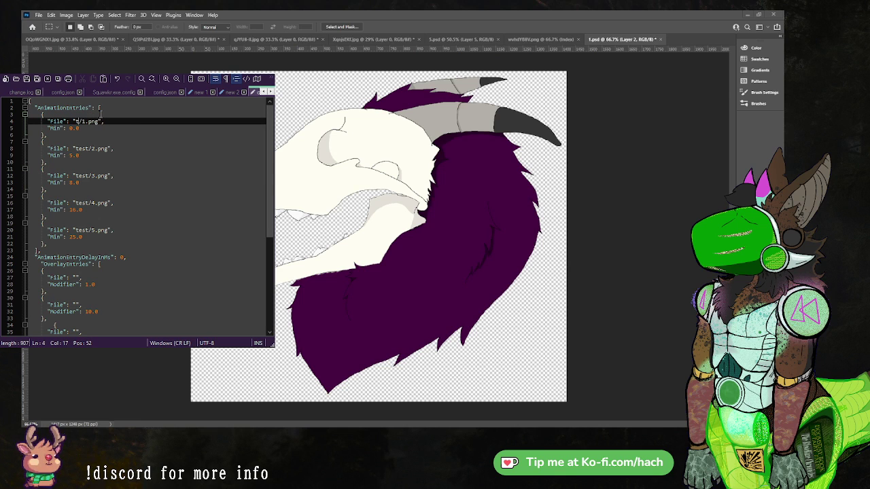
pyautogui.write('images')
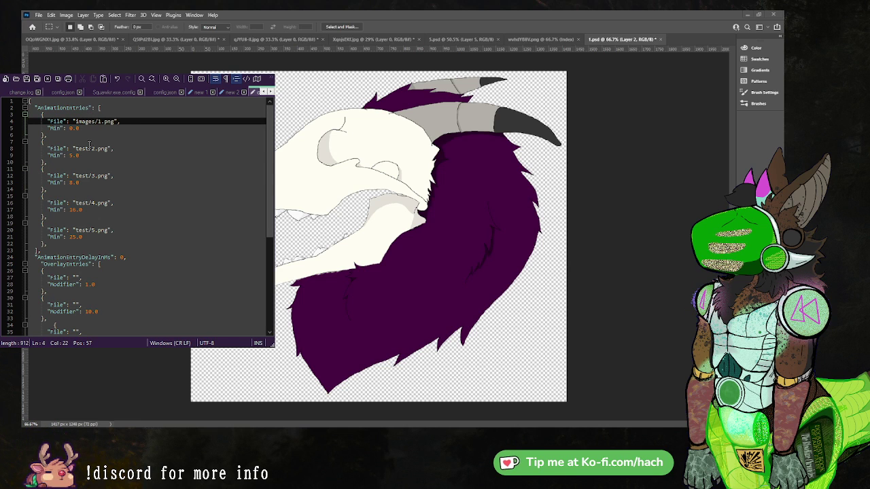
# Change the second animation entry's file path to images/2.png.
pyautogui.click(89, 148)
pyautogui.press('BackSpace')
pyautogui.press('BackSpace')
pyautogui.press('BackSpace')
pyautogui.press('BackSpace')
pyautogui.write('images')
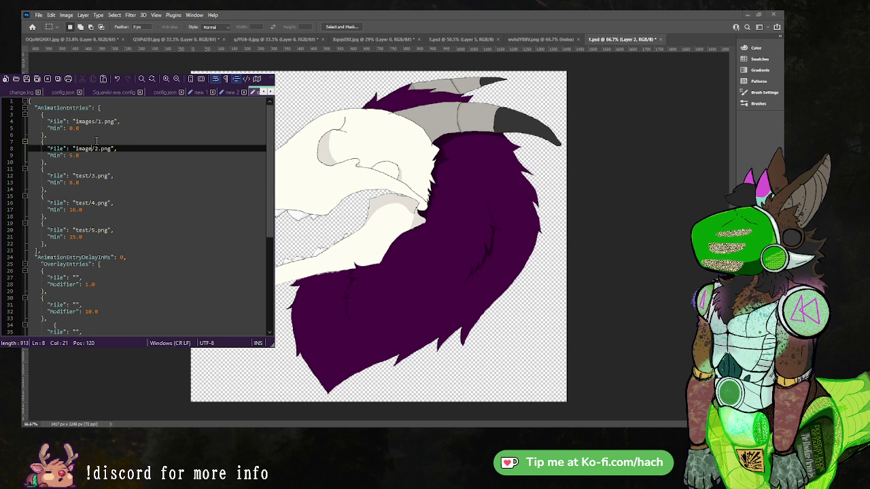
# Change the third animation entry's file path to images/3.png.
pyautogui.click(91, 175)
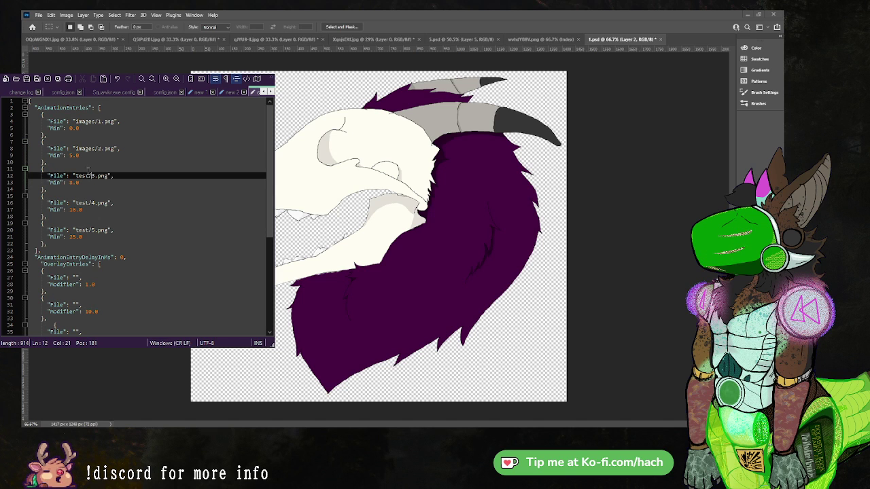
pyautogui.press('Left')
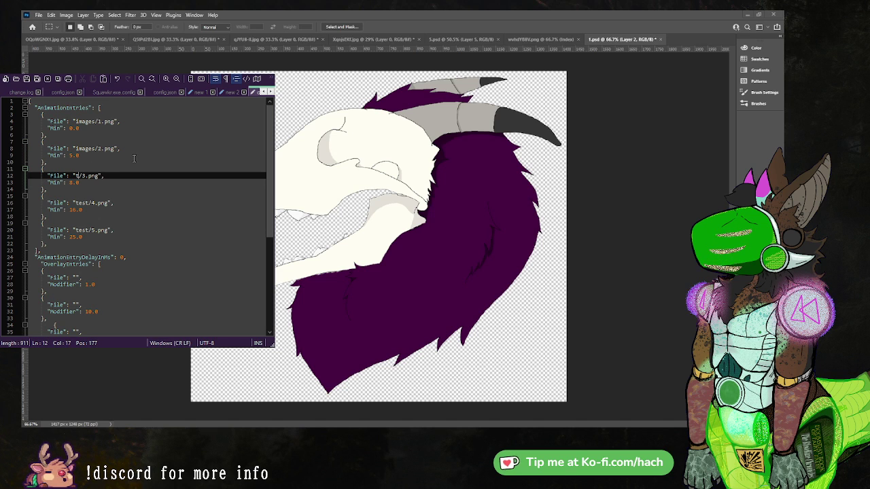
pyautogui.press('BackSpace')
pyautogui.press('BackSpace')
pyautogui.press('BackSpace')
pyautogui.press('BackSpace')
pyautogui.write('images')
# Change the fourth animation entry's file path to images/4.png.
pyautogui.click(172, 210)
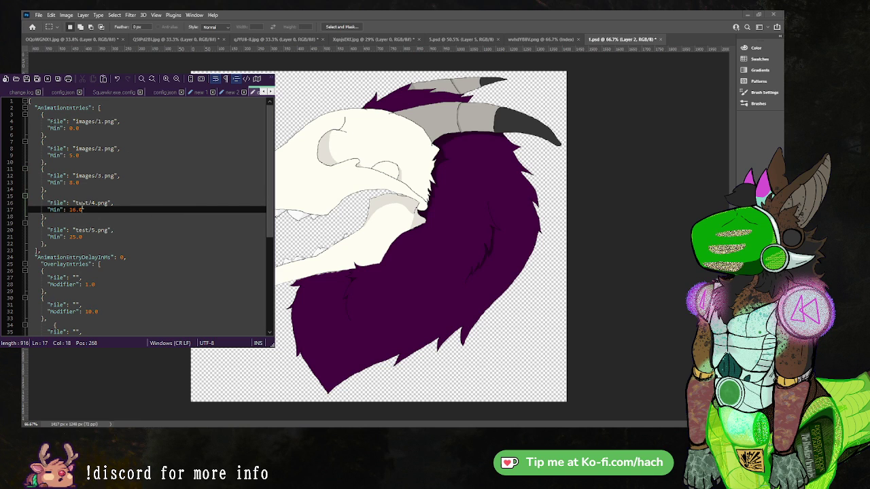
pyautogui.click(88, 203)
pyautogui.press('BackSpace')
pyautogui.press('BackSpace')
pyautogui.press('BackSpace')
pyautogui.press('BackSpace')
pyautogui.write('imag')
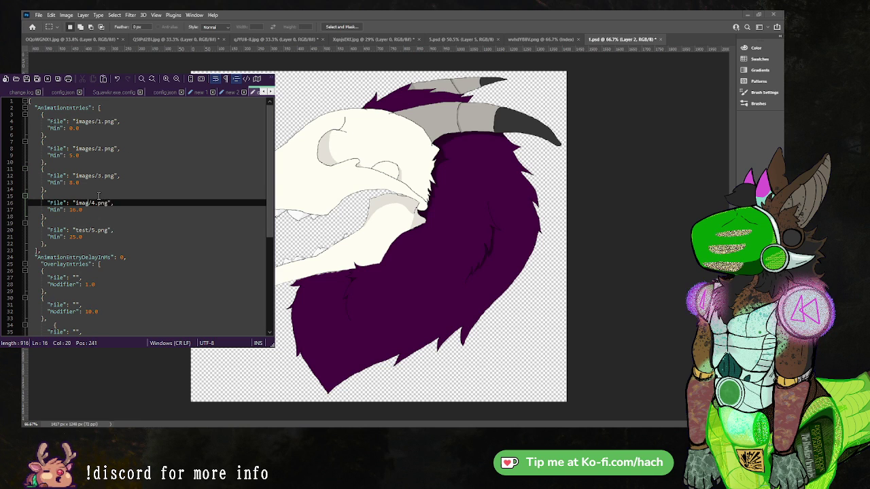
pyautogui.write('es')
# Change the fifth animation entry's file path to images/5.png.
pyautogui.click(87, 231)
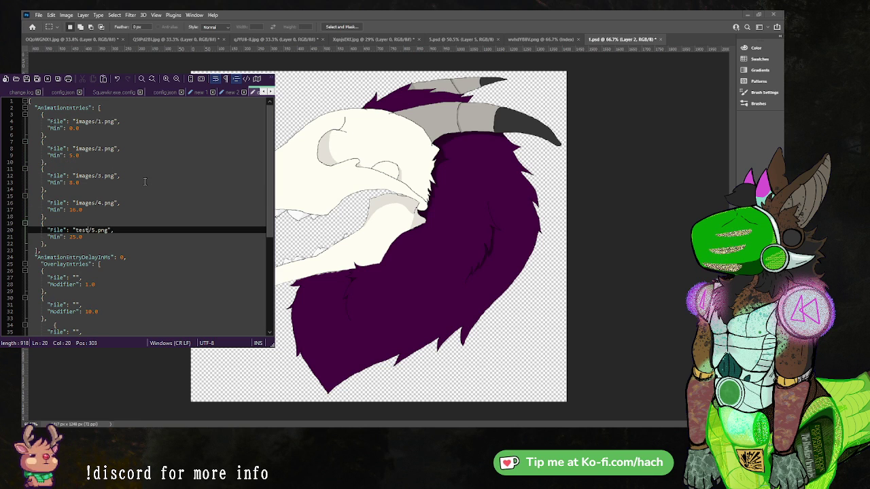
pyautogui.press('BackSpace')
pyautogui.press('BackSpace')
pyautogui.press('BackSpace')
pyautogui.press('BackSpace')
pyautogui.write('images')
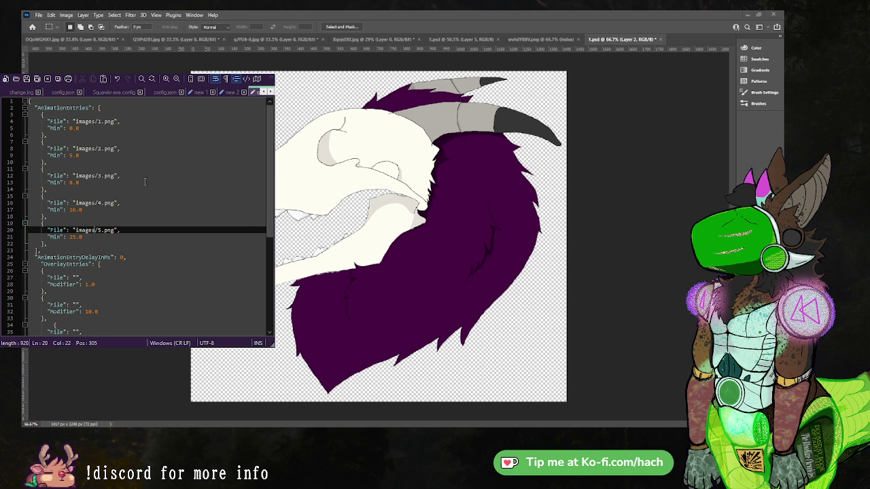
pyautogui.click(239, 220)
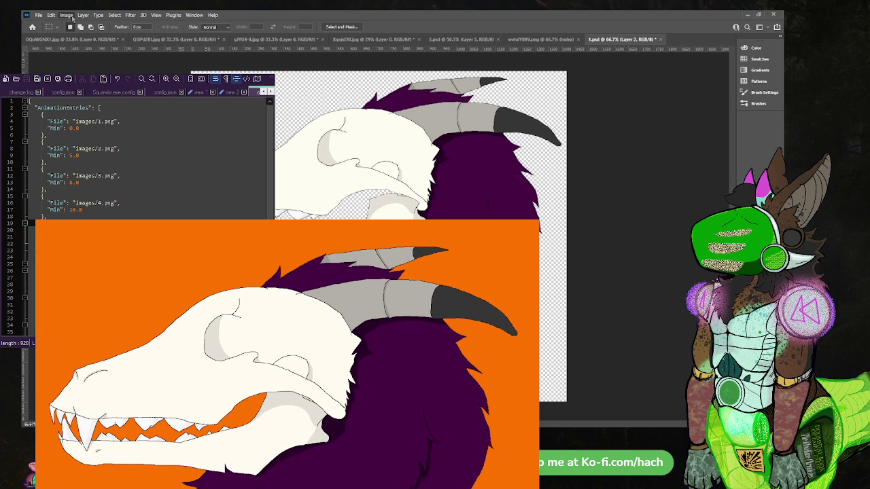
# In Photoshop, save the skull drawing as originalhugedenki.psd and resize the image to 800 by 706 pixels.
pyautogui.click(81, 68)
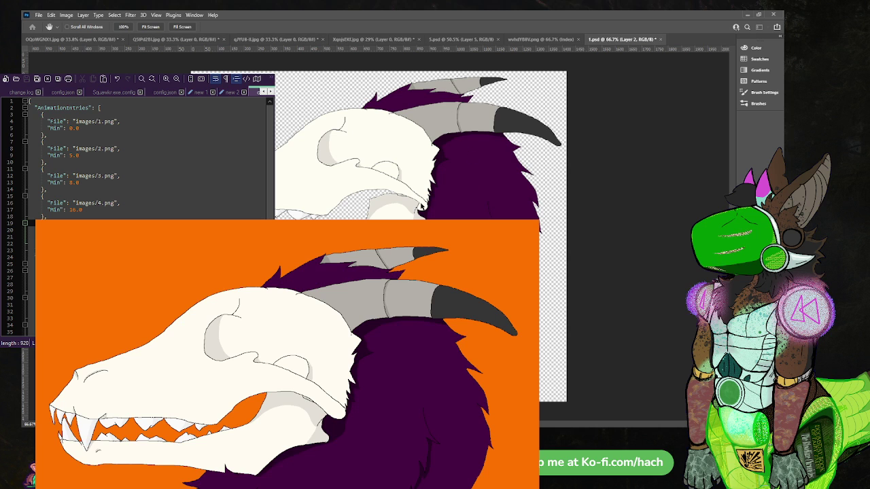
pyautogui.press('m')
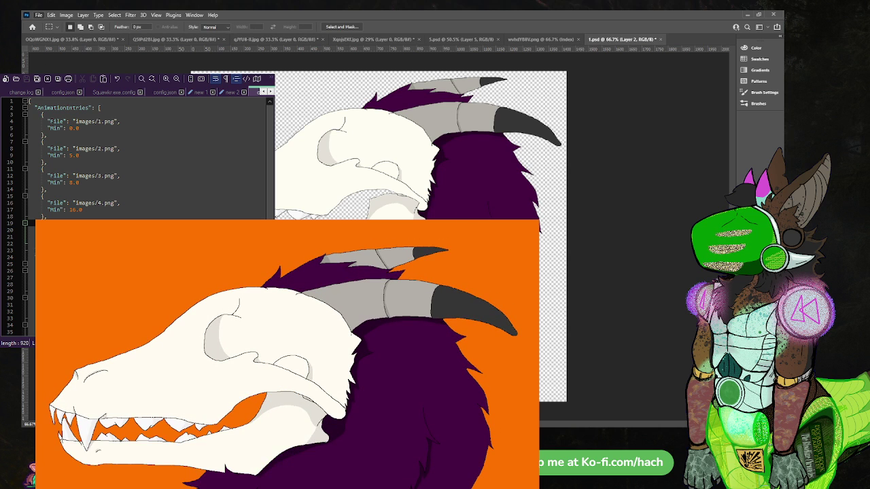
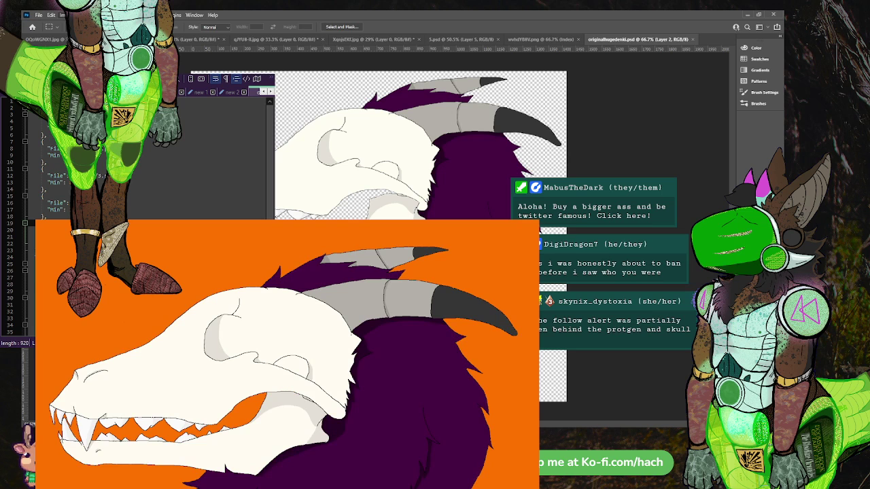
pyautogui.press('h')
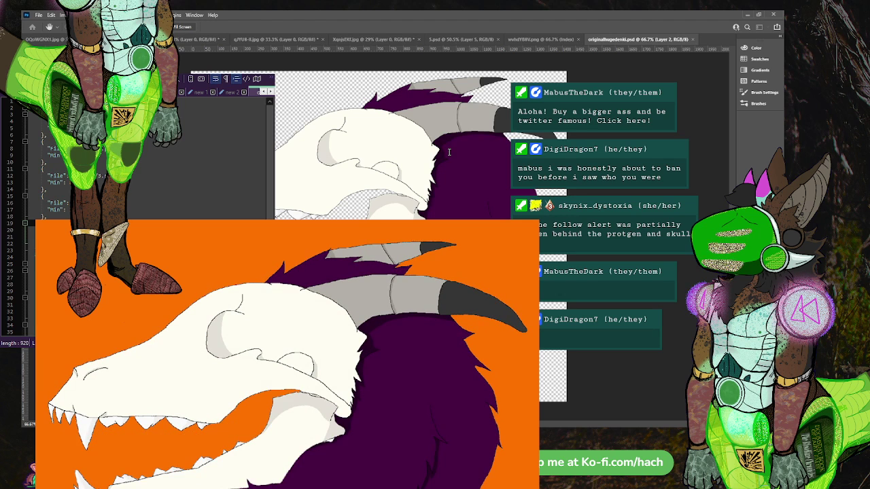
pyautogui.press('Return')
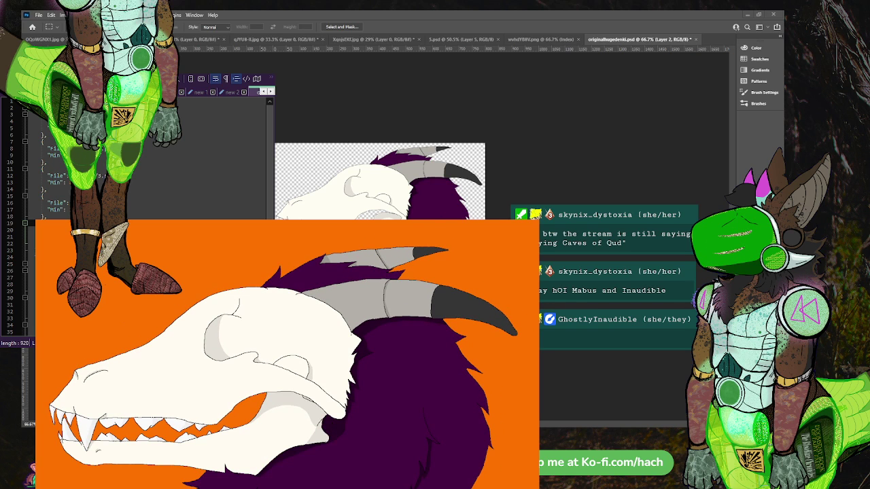
pyautogui.scroll(5, 439, 180)
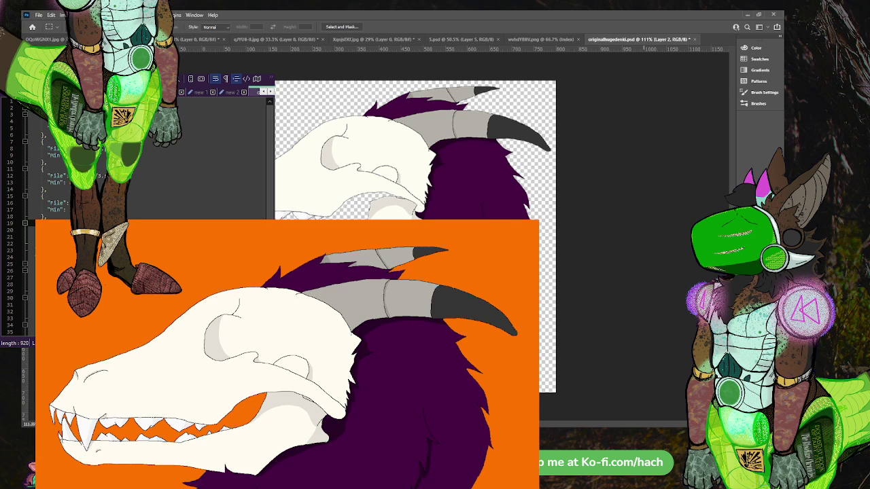
# Show and hide the skull layers in turn so each mouth position appears alone, ending with an empty canvas.
pyautogui.click(693, 179)
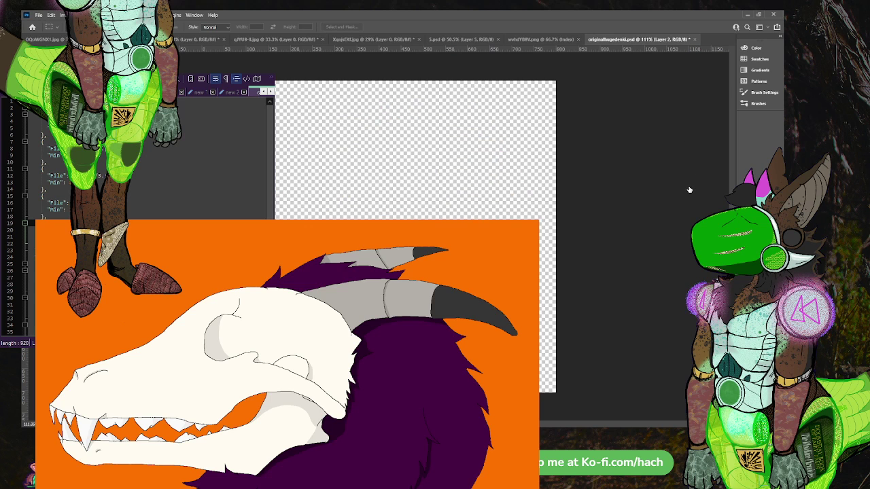
pyautogui.hotkey('ctrl', 'shift', 'z')
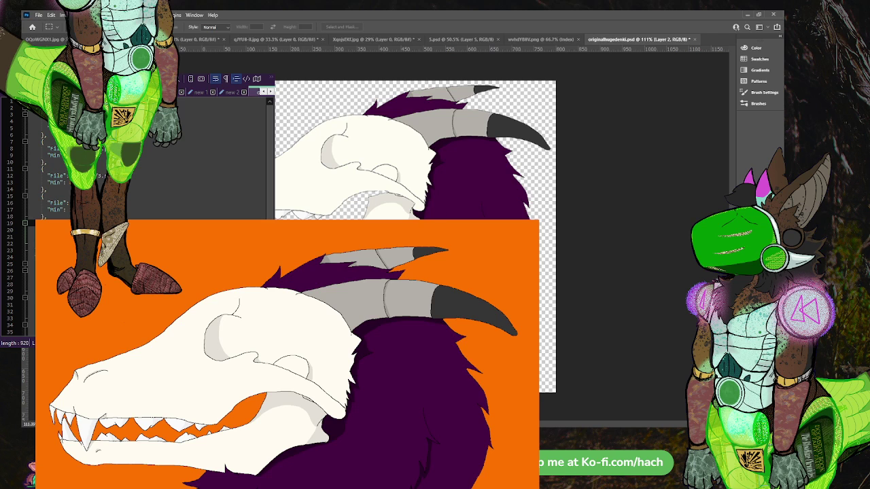
pyautogui.click(688, 193)
pyautogui.click(693, 191)
pyautogui.hotkey('ctrl', 'z')
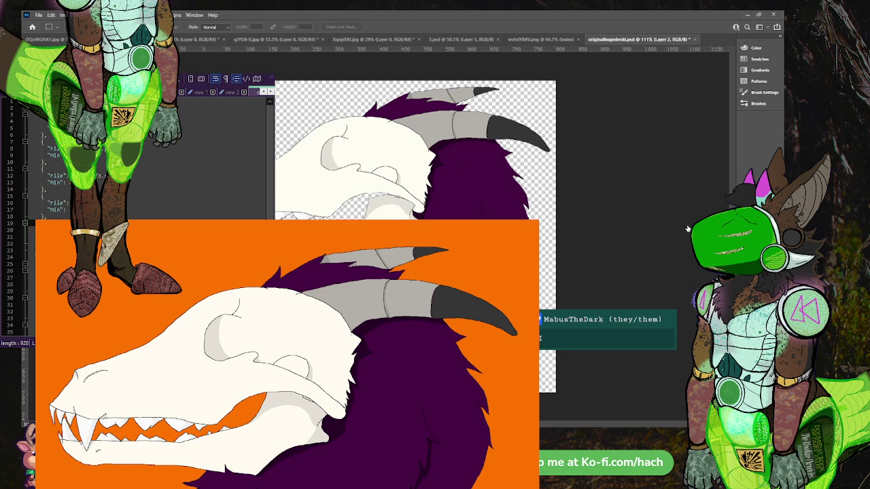
pyautogui.click(689, 284)
pyautogui.click(689, 284)
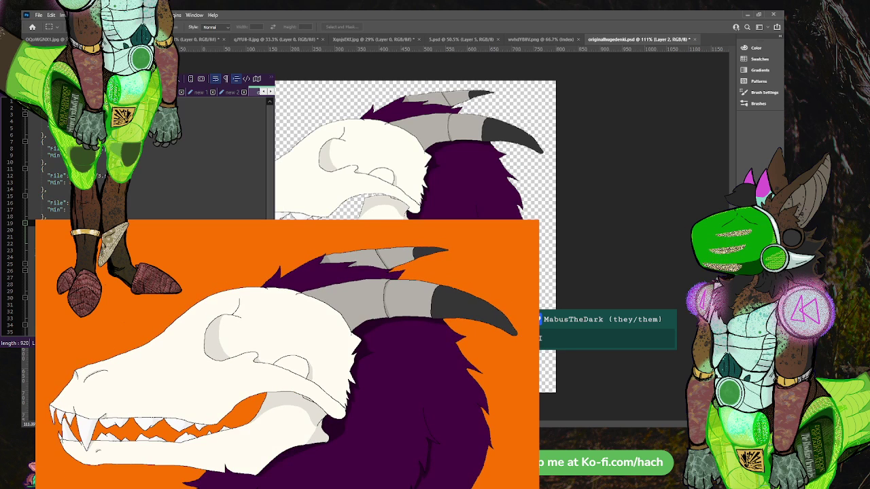
pyautogui.hotkey('alt', ']')
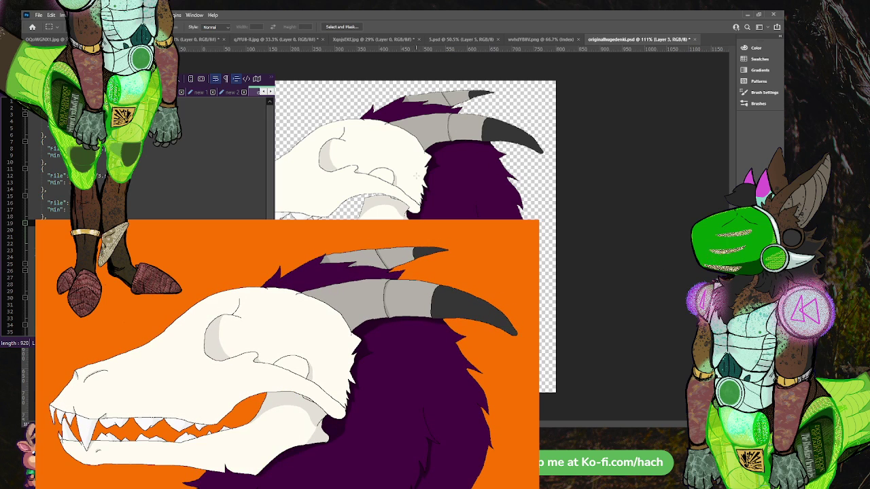
pyautogui.click(688, 282)
pyautogui.hotkey('ctrl', 'z')
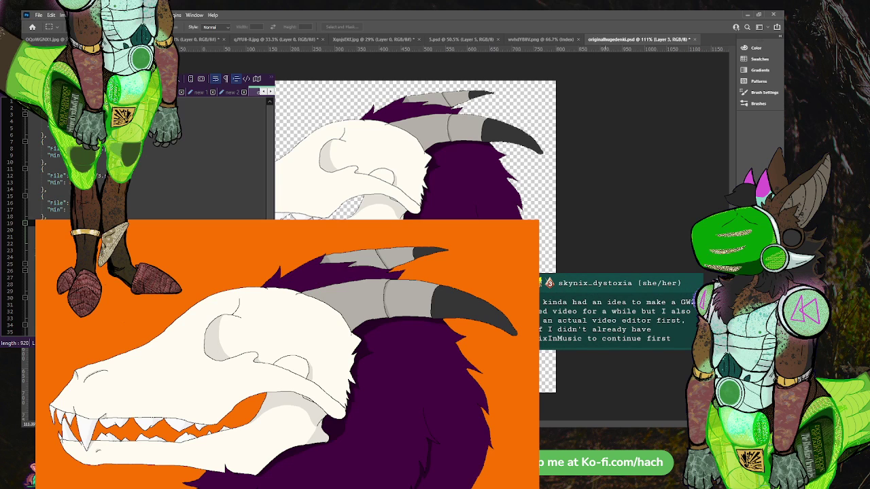
pyautogui.hotkey('alt', '[')
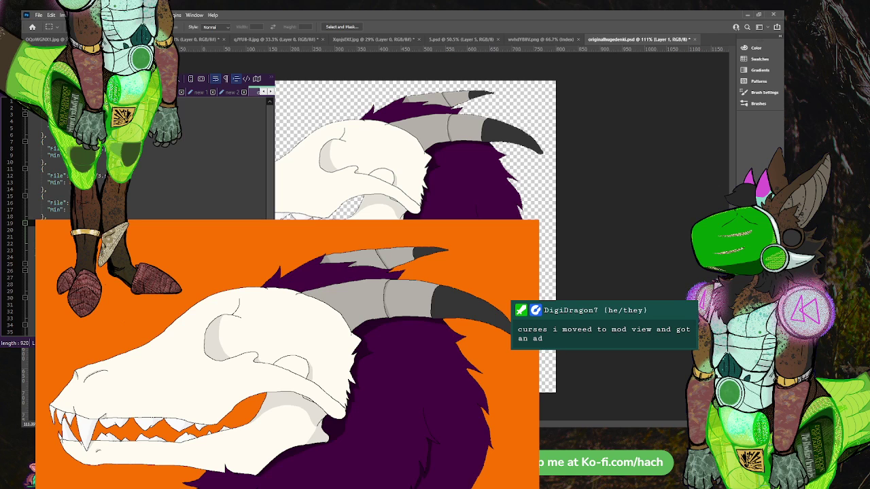
pyautogui.hotkey('ctrl', 'x')
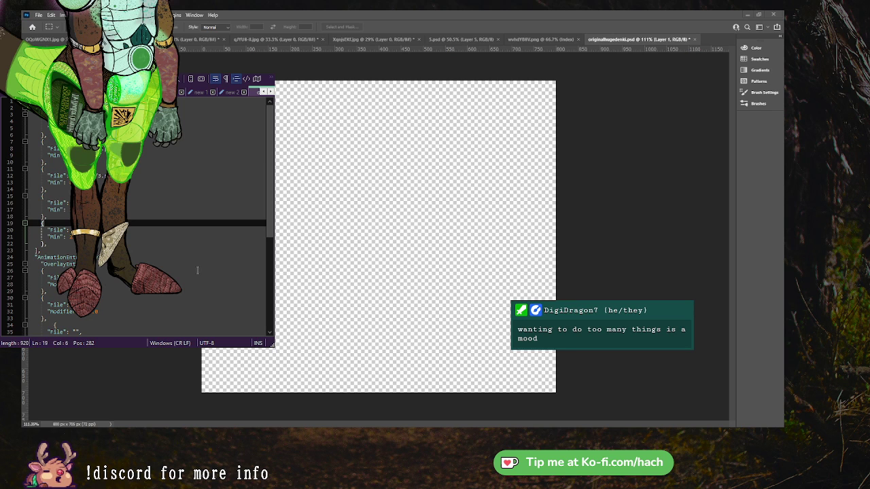
# Look through the config file's entries and close the 5.psd document in Photoshop.
pyautogui.click(190, 244)
pyautogui.scroll(-5, 189, 244)
pyautogui.scroll(5, 189, 244)
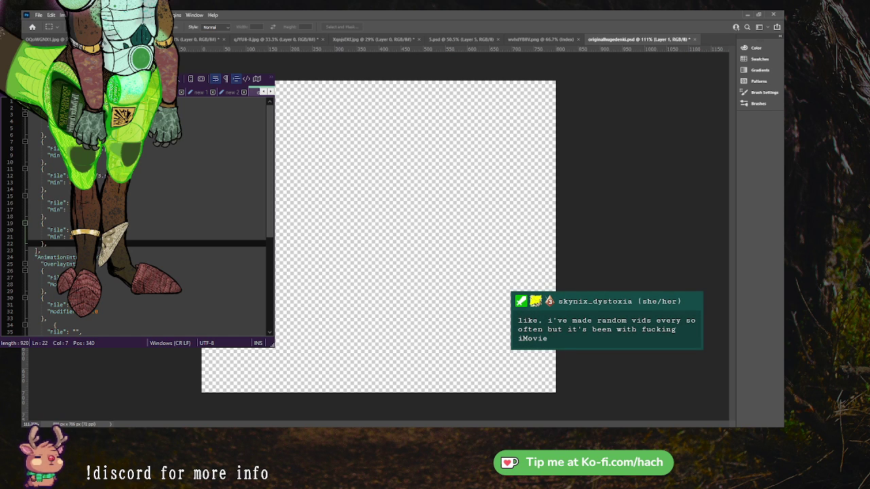
pyautogui.click(498, 40)
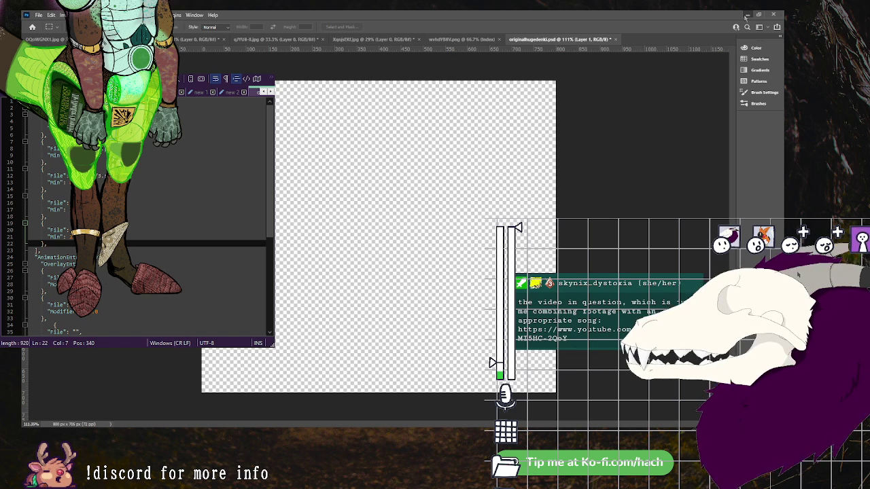
# In veadotube mini, replace the open-mouth image of the skull avatar state with the open-mouth skull drawing.
pyautogui.click(762, 237)
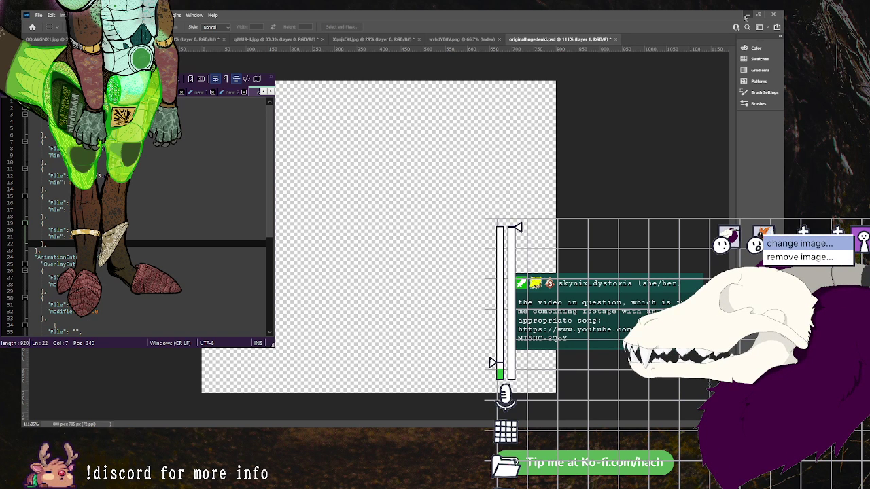
pyautogui.click(799, 244)
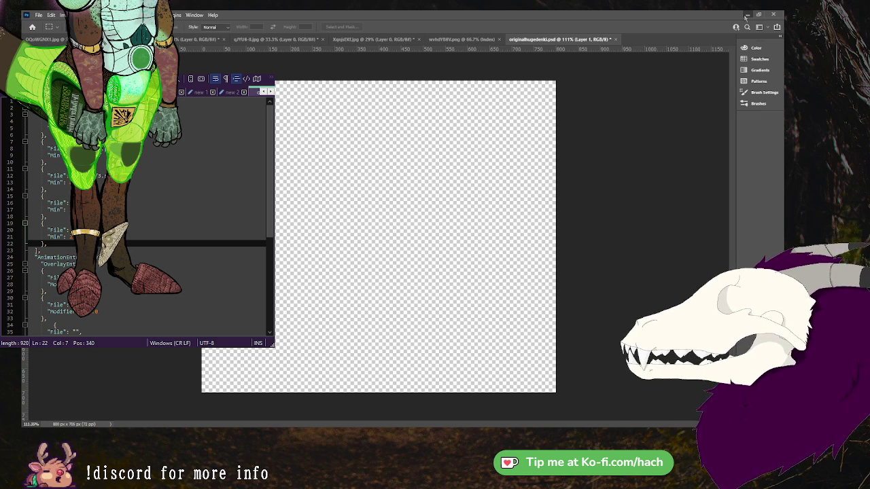
pyautogui.click(786, 328)
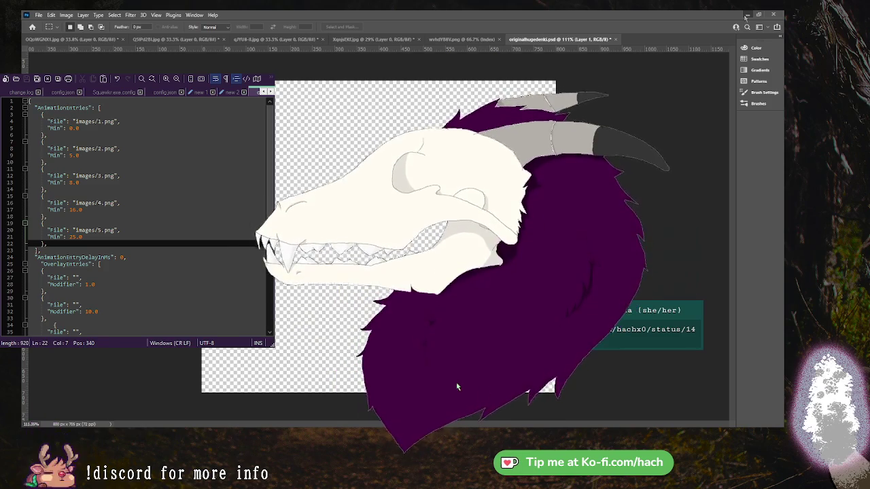
pyautogui.click(378, 175)
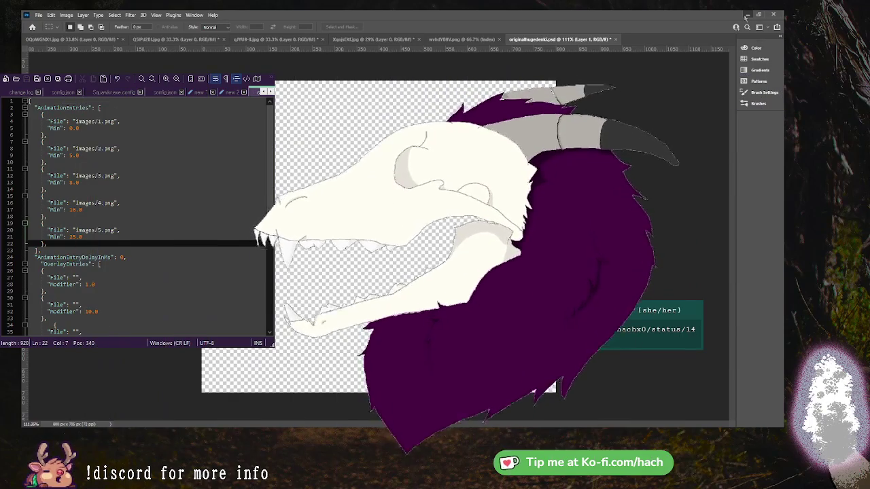
pyautogui.moveTo(296, 225)
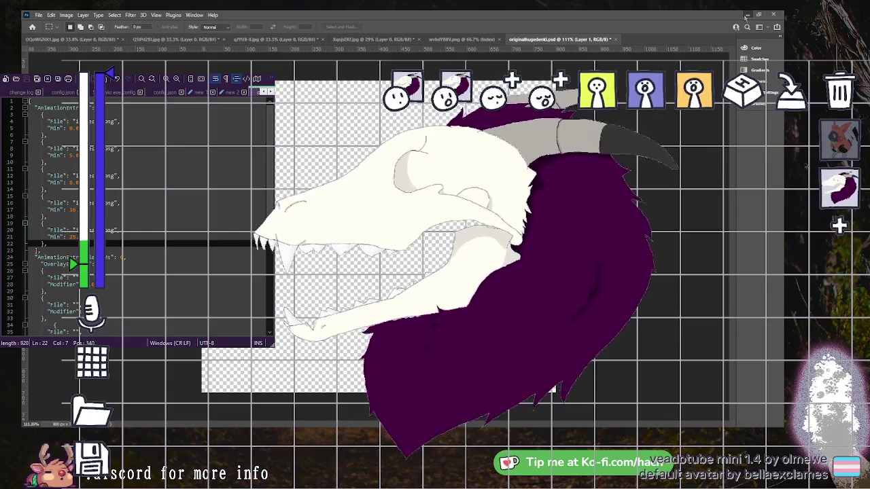
# Switch back and forth between the orange creature state and the skull state, ending on the skull.
pyautogui.click(838, 139)
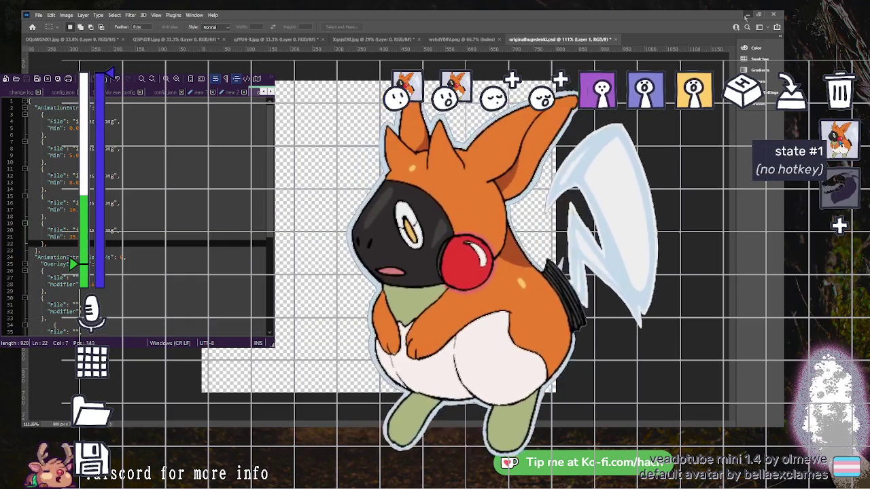
pyautogui.click(840, 188)
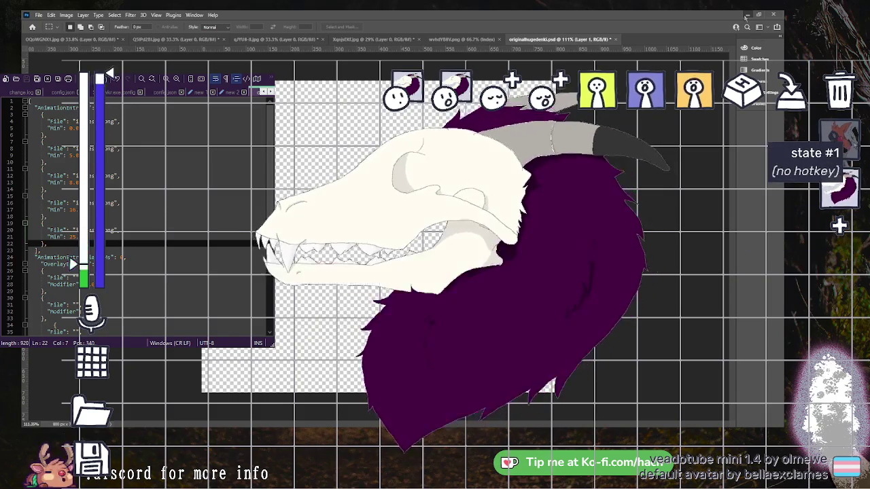
pyautogui.click(855, 145)
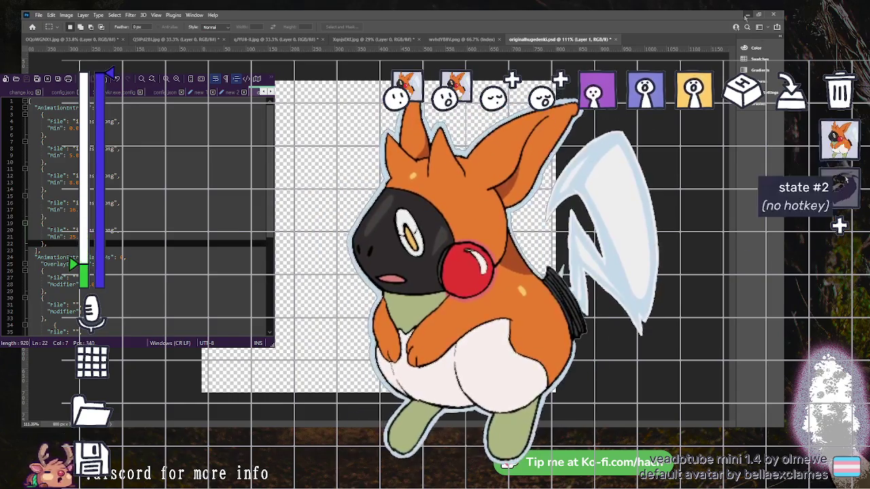
pyautogui.click(849, 185)
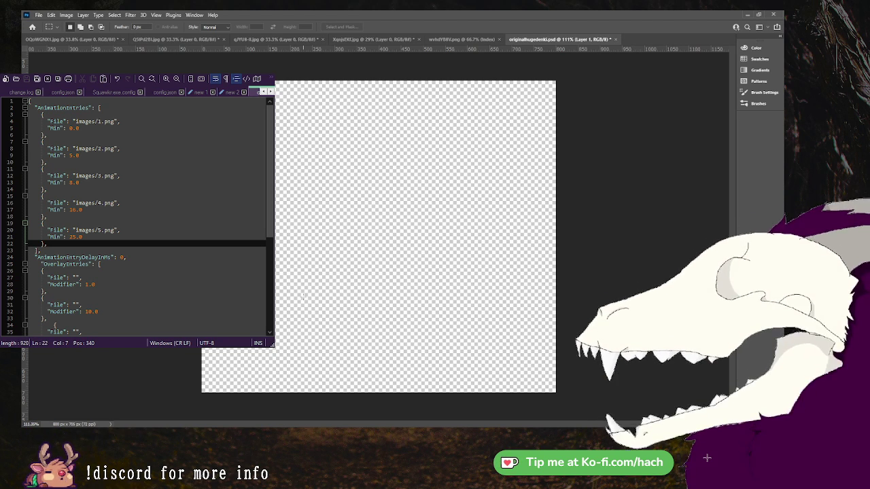
# In Photoshop, paste the starry sky image into the skull document and scale it down towards the canvas size.
pyautogui.click(687, 138)
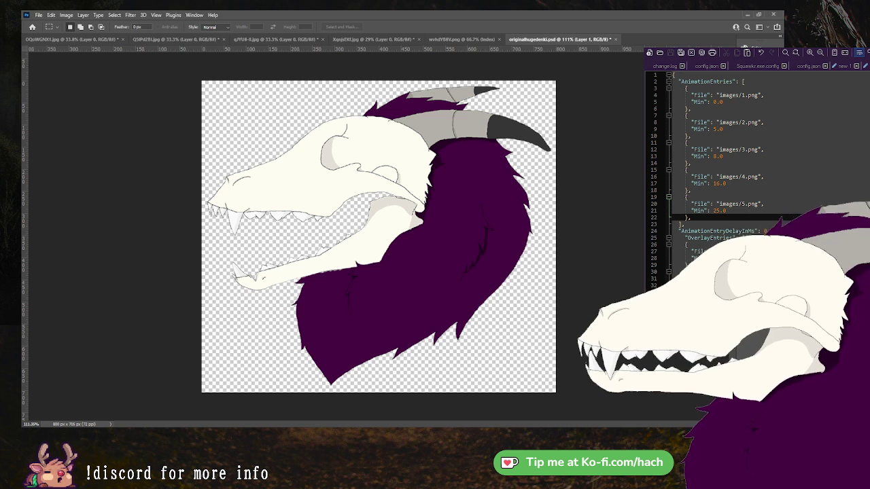
pyautogui.hotkey('ctrl', 'v')
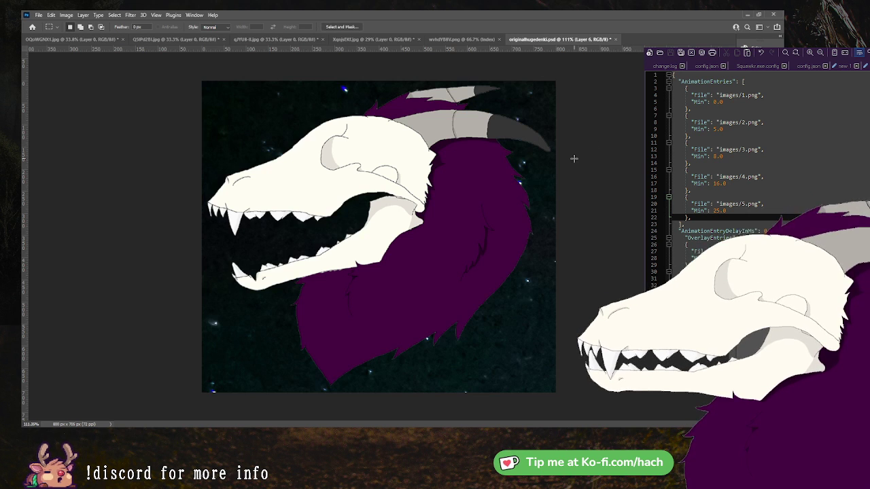
pyautogui.hotkey('ctrl', 't')
pyautogui.scroll(-5, 518, 214)
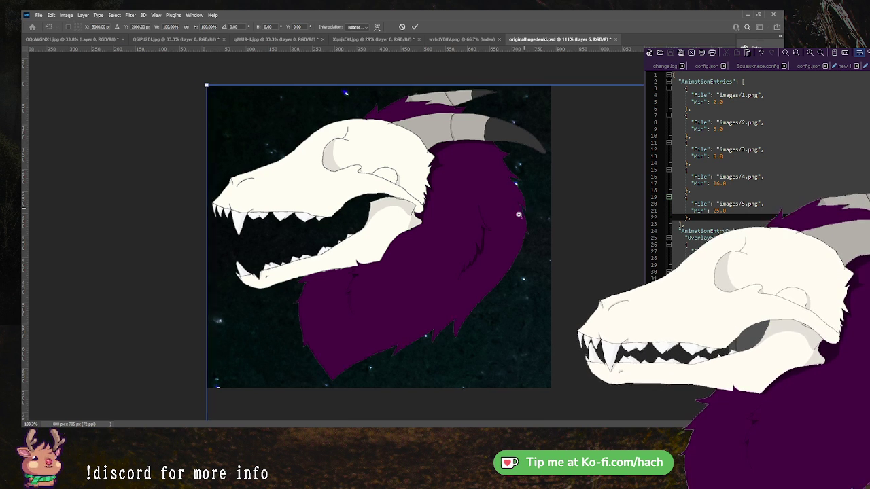
pyautogui.moveTo(492, 284); pyautogui.dragTo(394, 160)
pyautogui.moveTo(237, 74); pyautogui.dragTo(462, 281)
pyautogui.moveTo(539, 312); pyautogui.dragTo(297, 170)
pyautogui.moveTo(244, 98); pyautogui.dragTo(394, 241)
pyautogui.moveTo(442, 283); pyautogui.dragTo(368, 233)
pyautogui.press('Return')
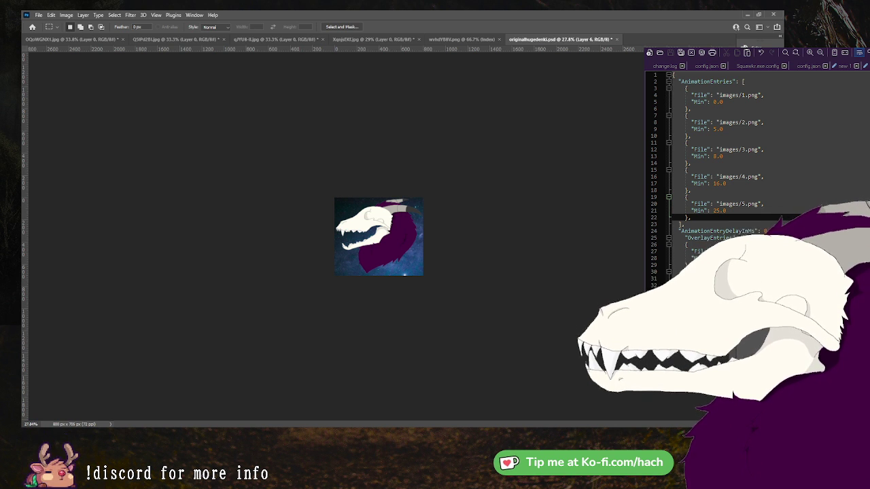
# Blend the starry sky layer with the skull drawing so the stars overlay the purple fur.
pyautogui.hotkey('ctrl', 'e')
pyautogui.hotkey('ctrl', 'z')
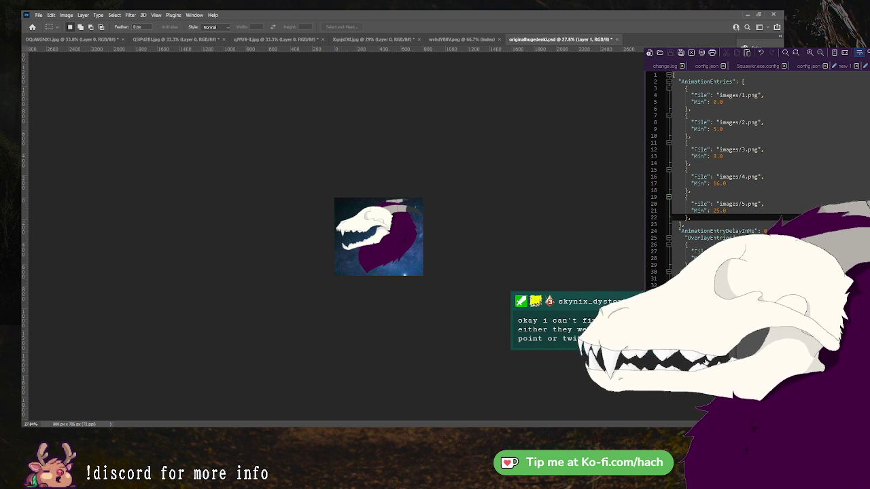
pyautogui.hotkey('ctrl', ',')
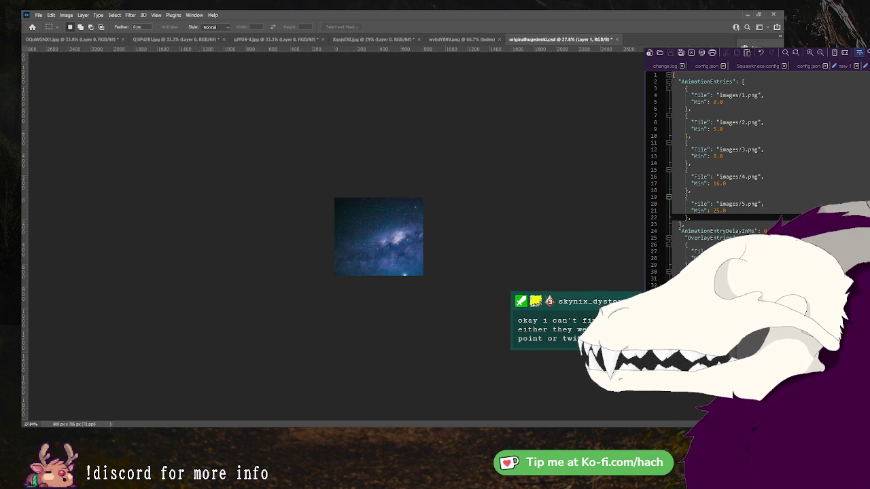
pyautogui.hotkey('ctrl', 'shift', 'z')
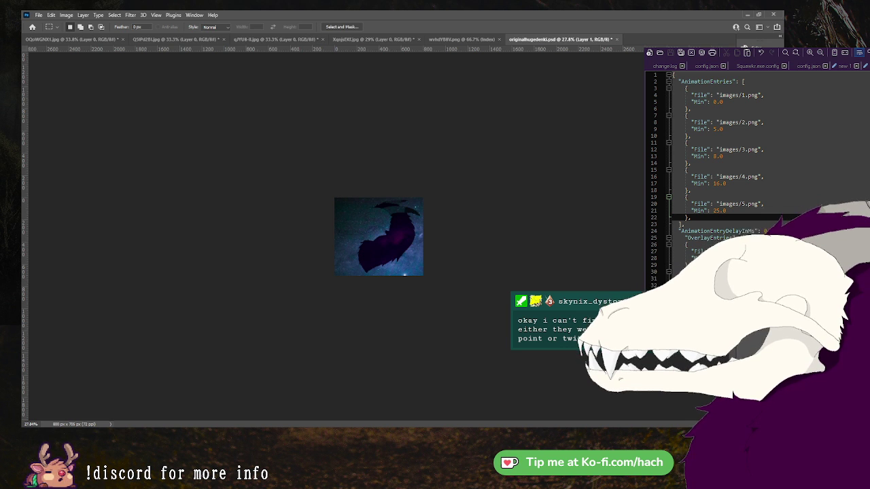
pyautogui.scroll(5, 430, 154)
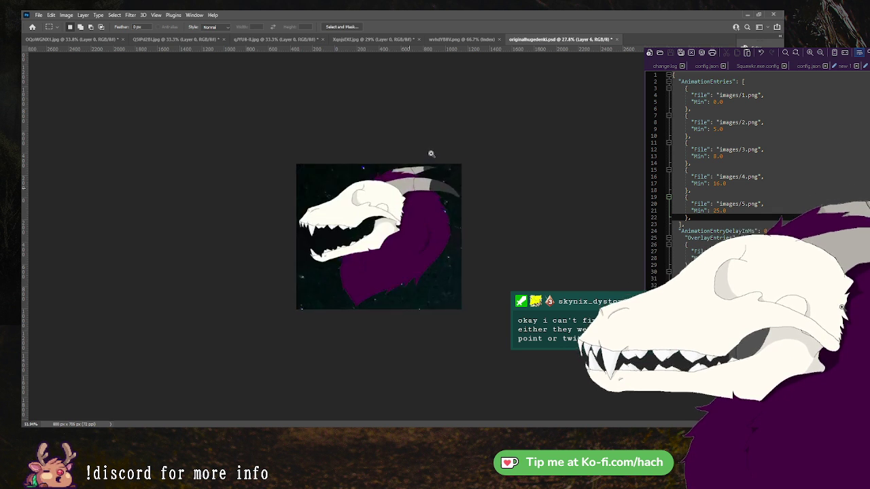
# Rotate the starry sky layer about 26 degrees counterclockwise, scale it to 94.37%, and position the galaxy's bright core over the fur.
pyautogui.hotkey('ctrl', 't')
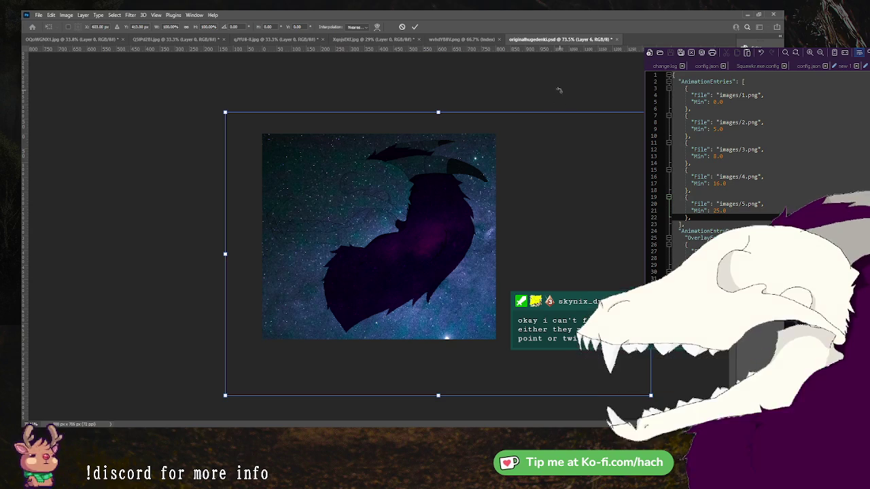
pyautogui.moveTo(258, 96); pyautogui.dragTo(215, 181)
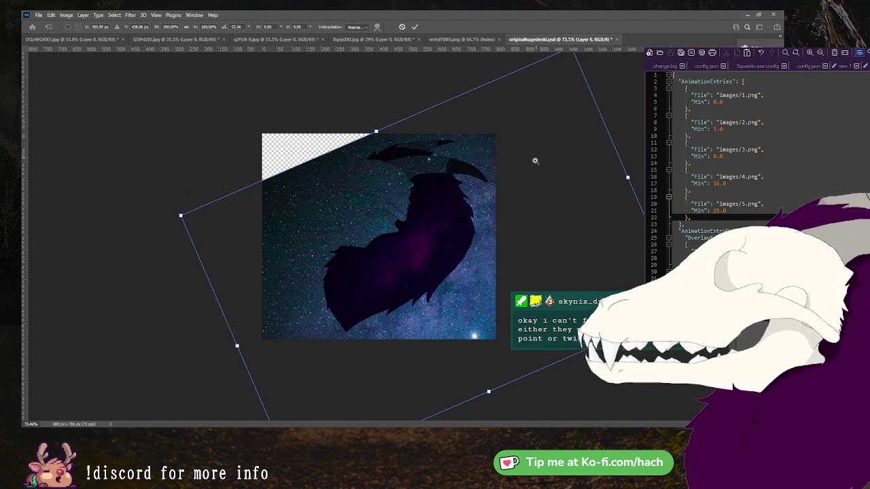
pyautogui.scroll(-3, 535, 161)
pyautogui.moveTo(541, 68); pyautogui.dragTo(512, 91)
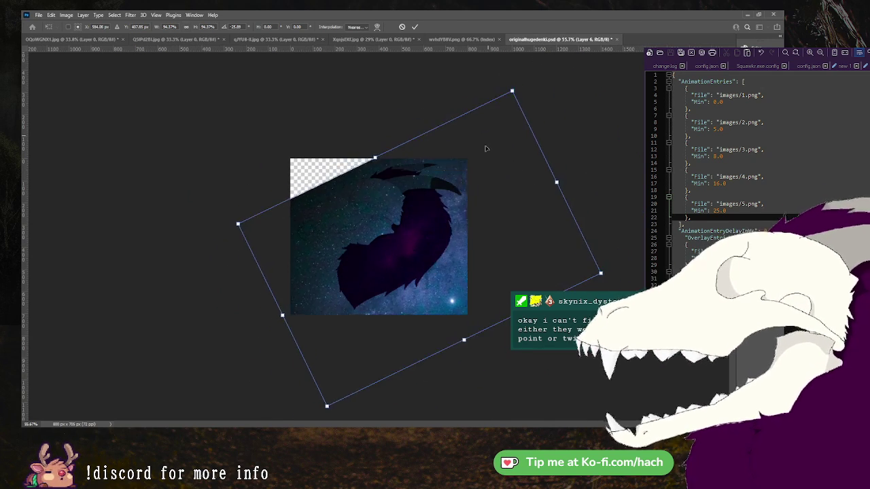
pyautogui.moveTo(485, 148); pyautogui.dragTo(478, 167)
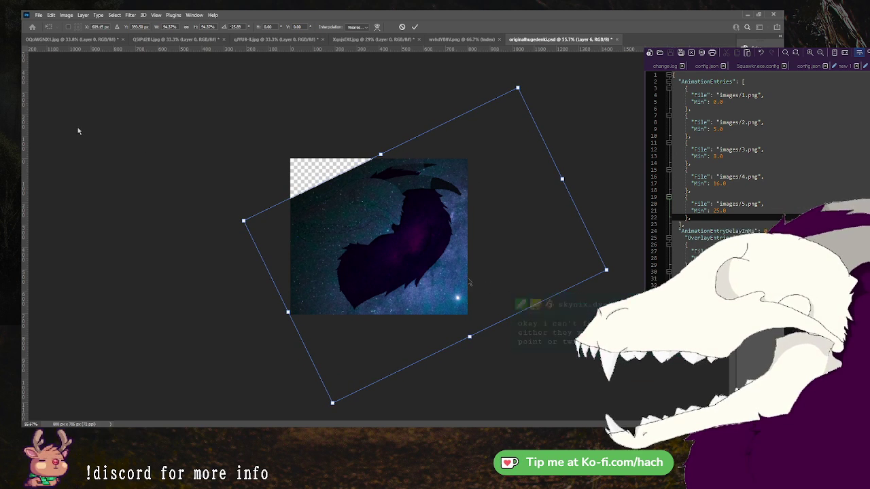
pyautogui.press('Escape')
pyautogui.moveTo(268, 142); pyautogui.dragTo(282, 107)
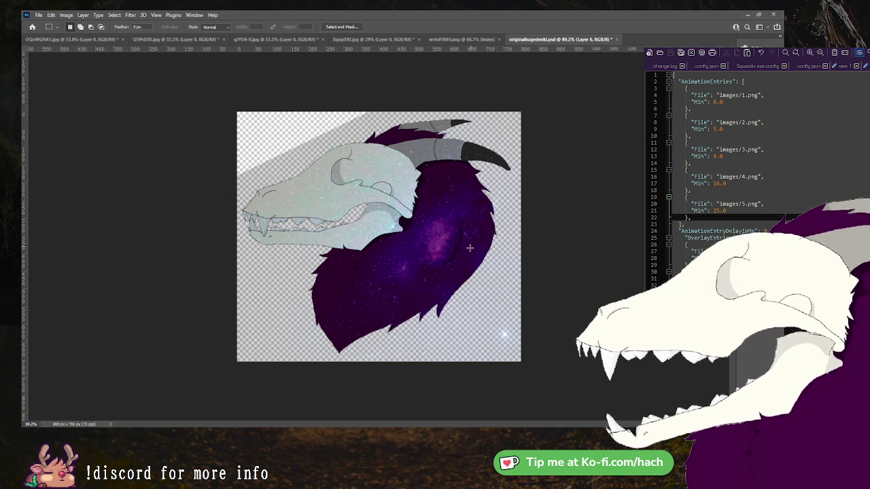
# Move the starry sky layer slightly left over the fur and switch to the Magic Wand tool.
pyautogui.press('v')
pyautogui.moveTo(436, 237); pyautogui.dragTo(424, 238)
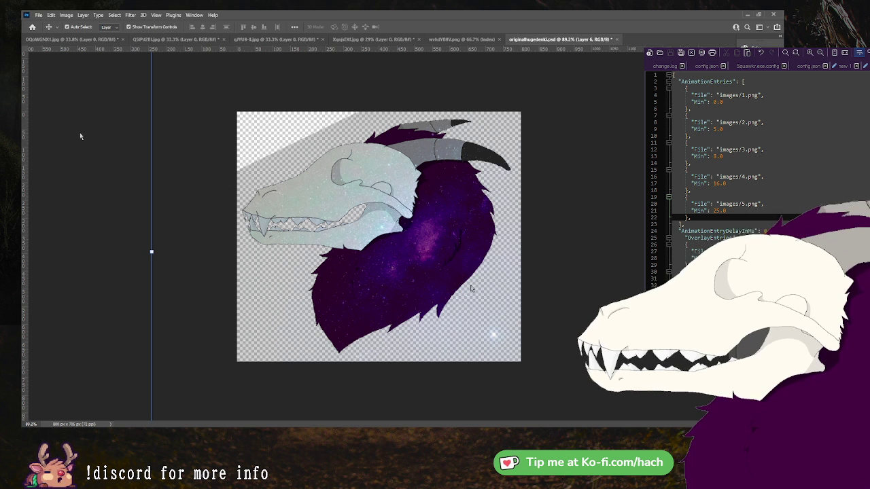
pyautogui.hotkey('ctrl', 'z')
pyautogui.press('m')
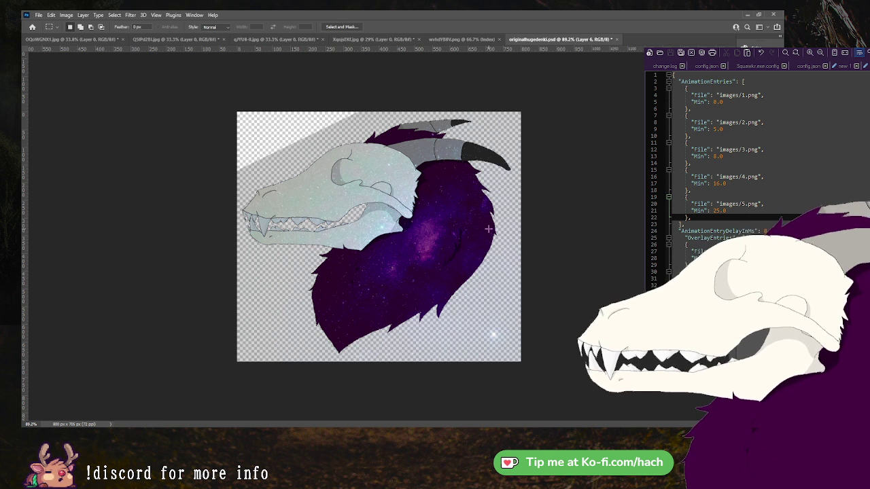
pyautogui.press('w')
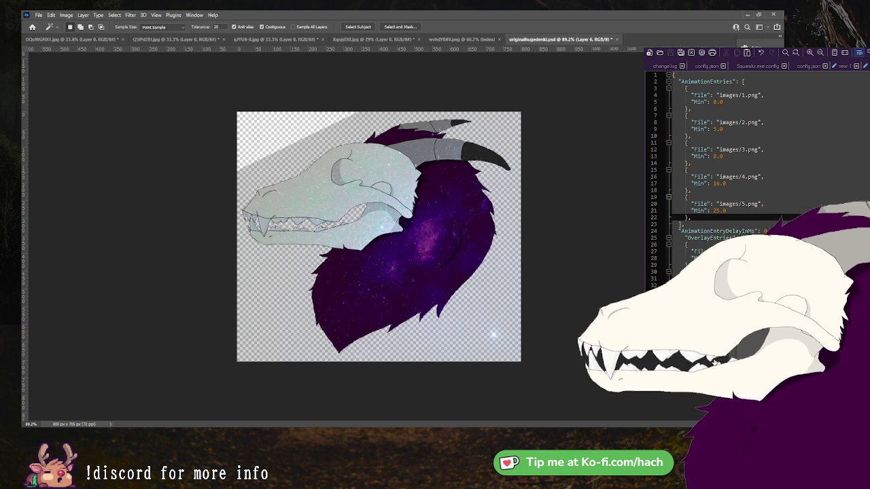
pyautogui.click(714, 360)
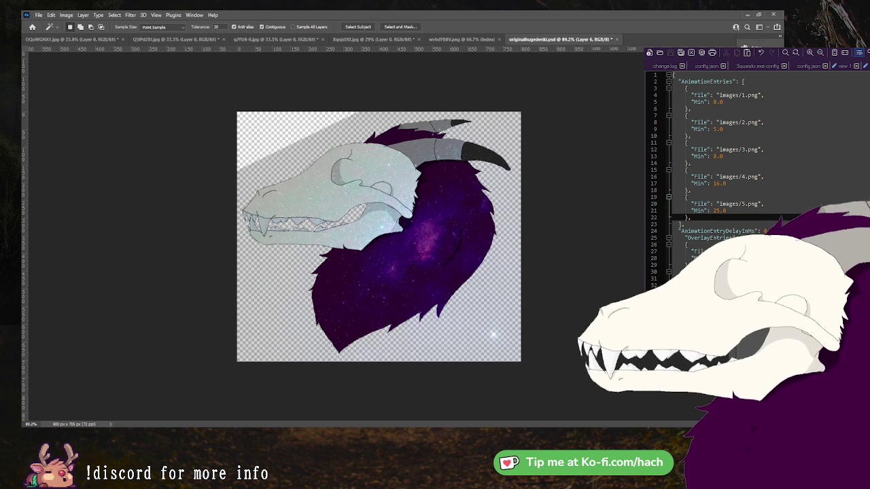
# Duplicate the blended starry sky layer four times to strengthen the galaxy colours on the fur.
pyautogui.hotkey('ctrl', 'shift', 's')
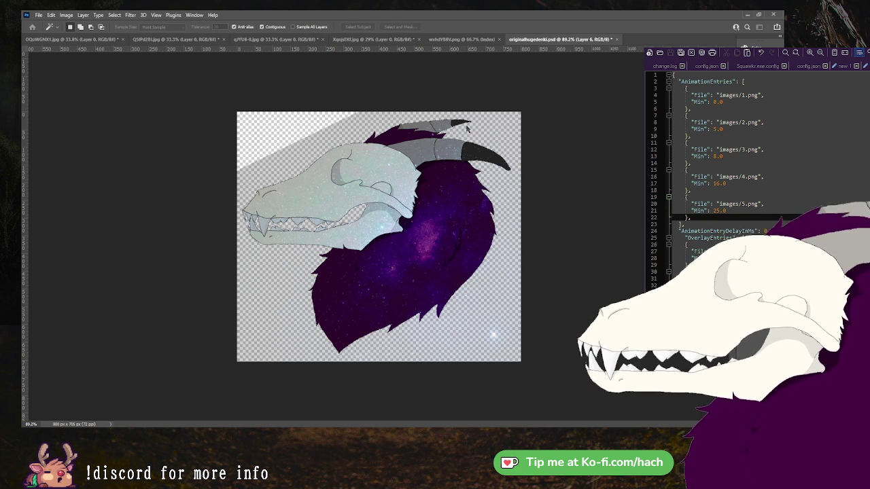
pyautogui.hotkey('ctrl', 'j')
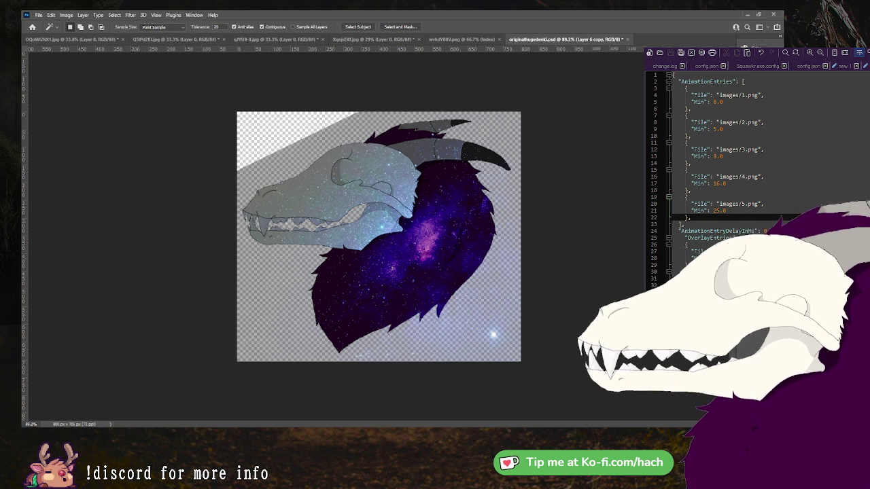
pyautogui.hotkey('ctrl', 'j')
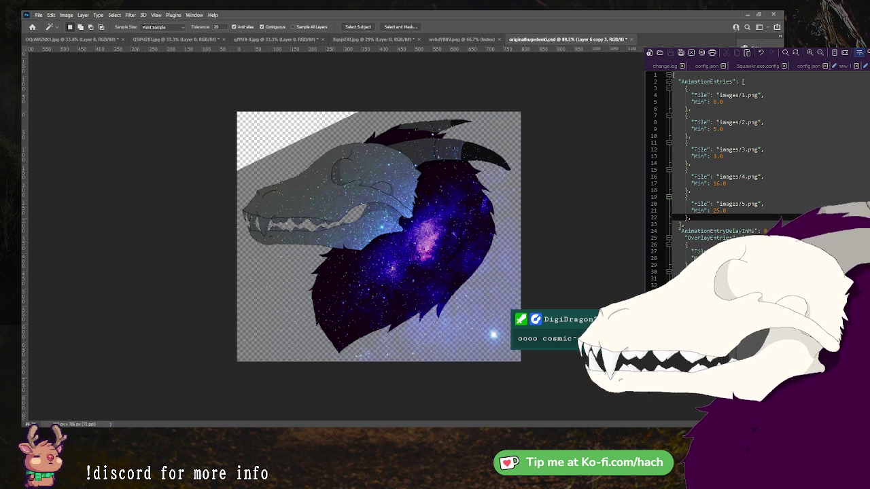
pyautogui.hotkey('ctrl', 'j')
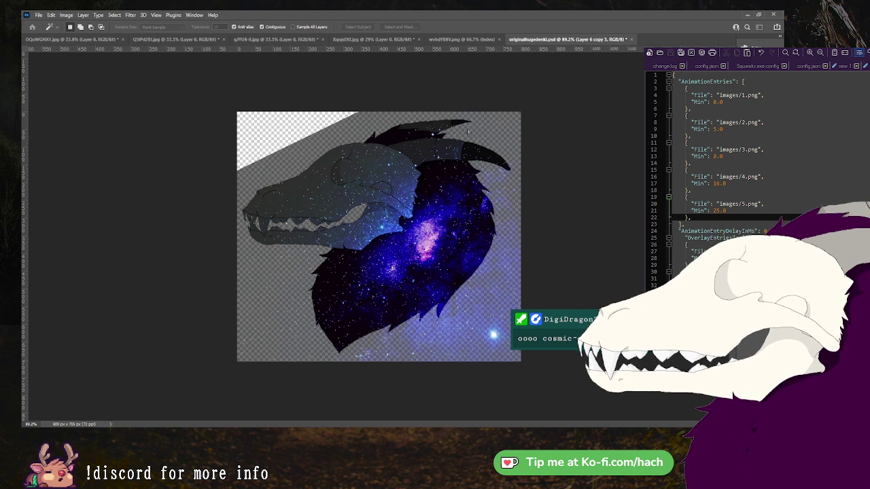
pyautogui.hotkey('ctrl', 'j')
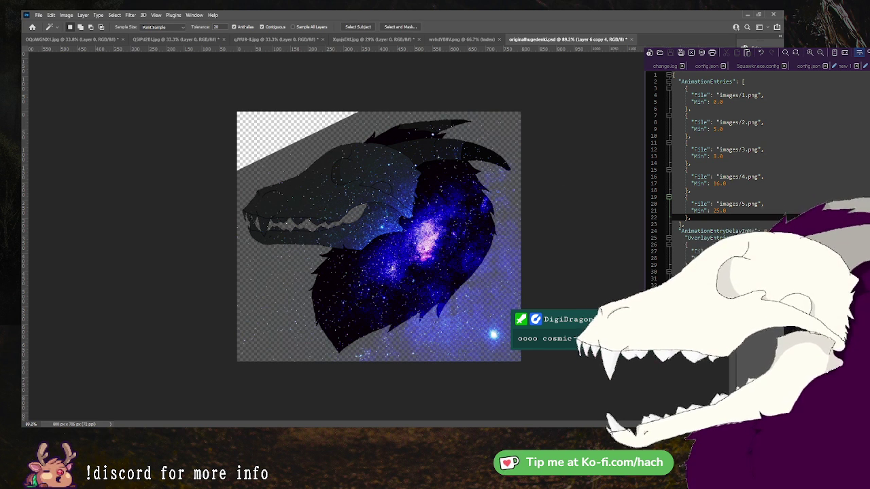
# Select the starry sky layers and put them together in a layer group.
pyautogui.hotkey('ctrl', 'alt', 'a')
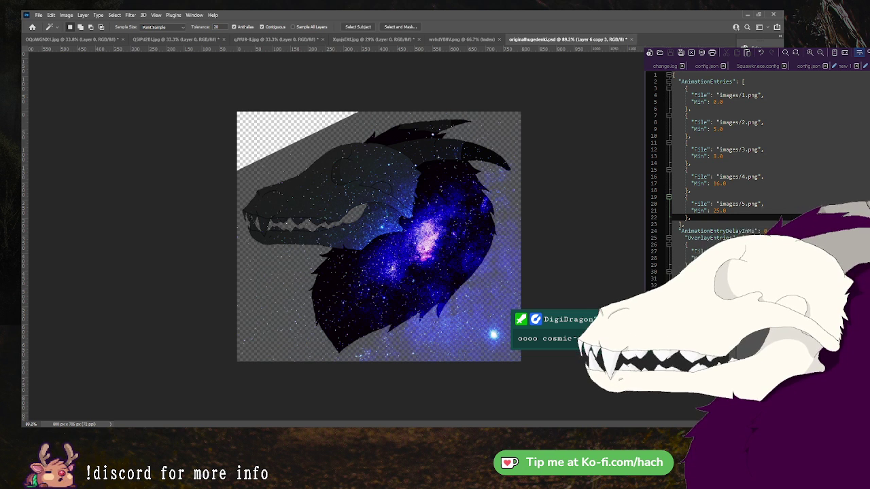
pyautogui.hotkey('alt', '[')
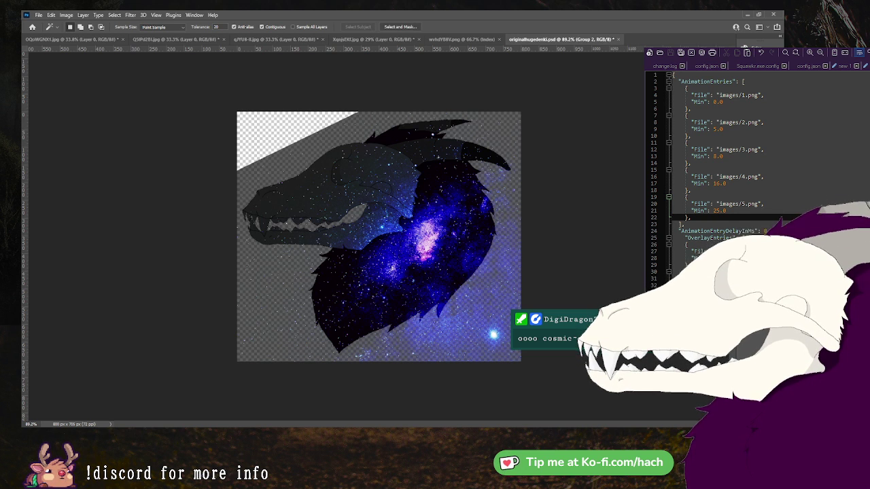
pyautogui.hotkey('ctrl', 'alt', 'a')
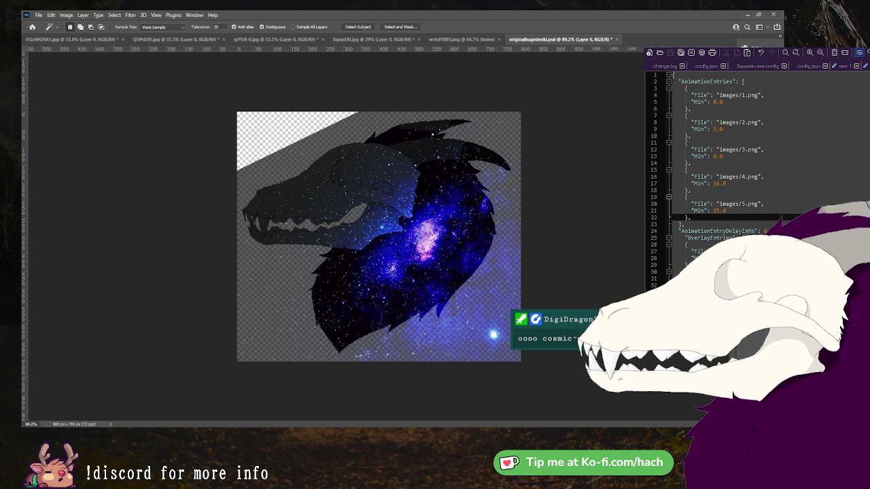
pyautogui.hotkey('ctrl', 'g')
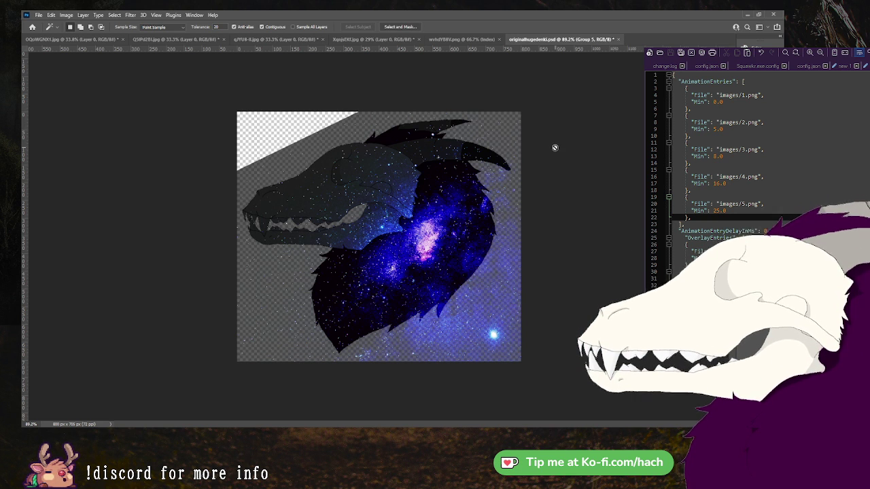
# Select the background around the closed-mouth head on Layer 1 with the Magic Wand and clear that area of the starry sky on Layer 6.
pyautogui.press('m')
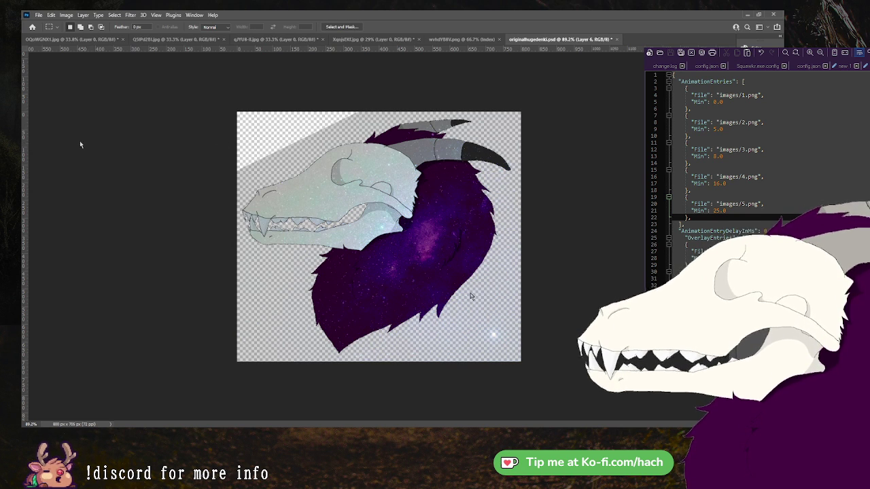
pyautogui.press('w')
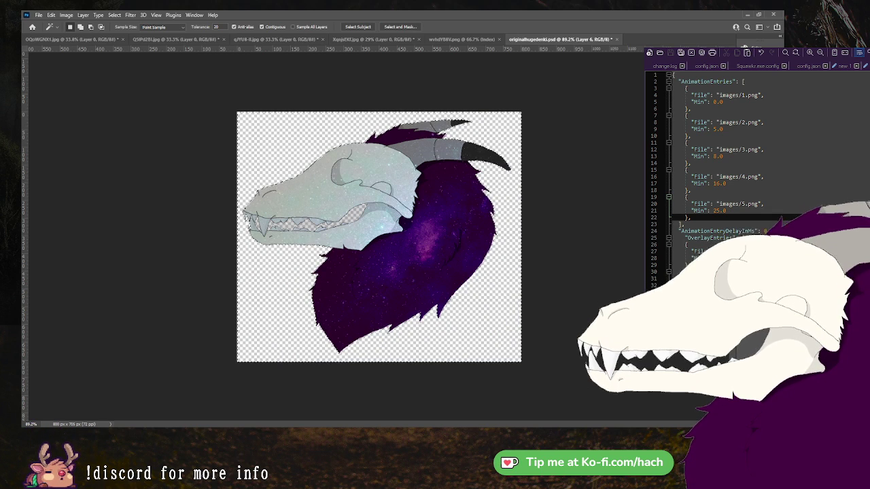
pyautogui.hotkey('ctrl', 'g')
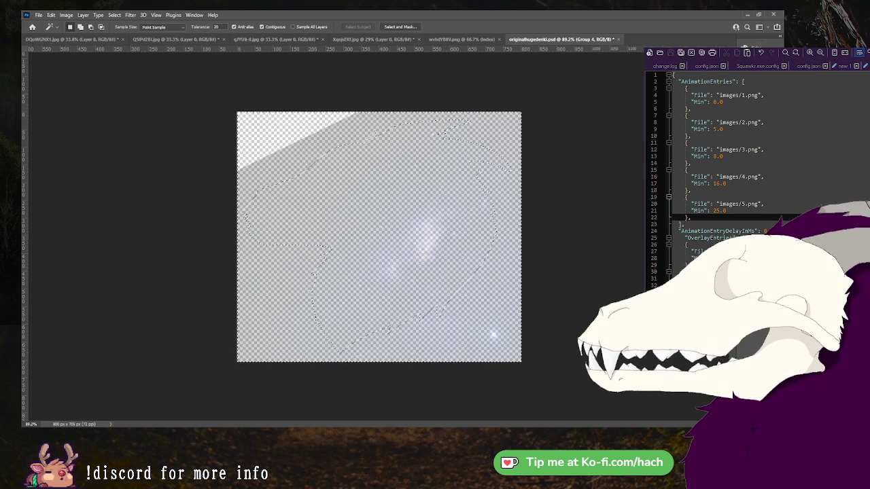
# Select the background around the slightly open-mouth head on Layer 3 and clear that area of the starry sky on Layer 6 copy.
pyautogui.hotkey('ctrl', 'z')
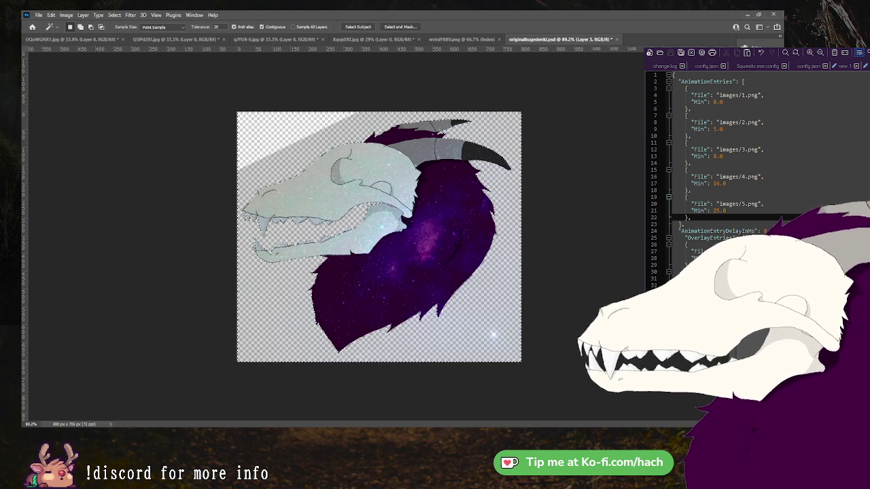
pyautogui.hotkey('ctrl', 'z')
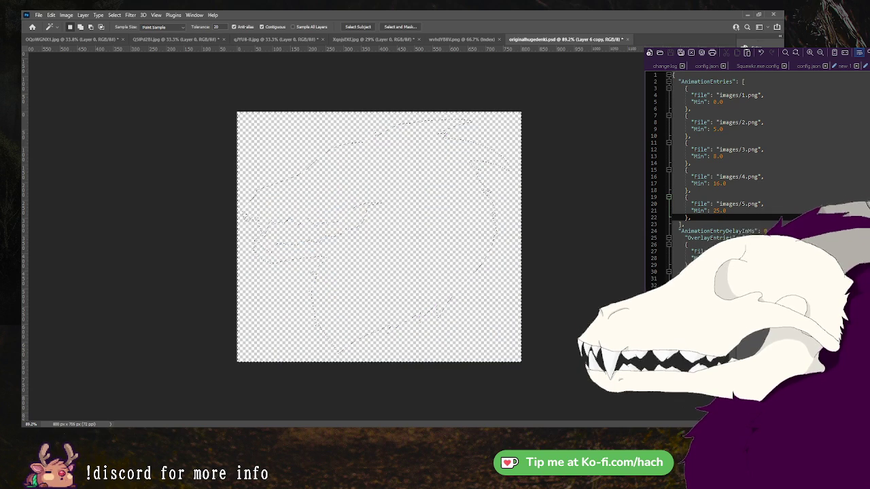
pyautogui.hotkey('ctrl', 'z')
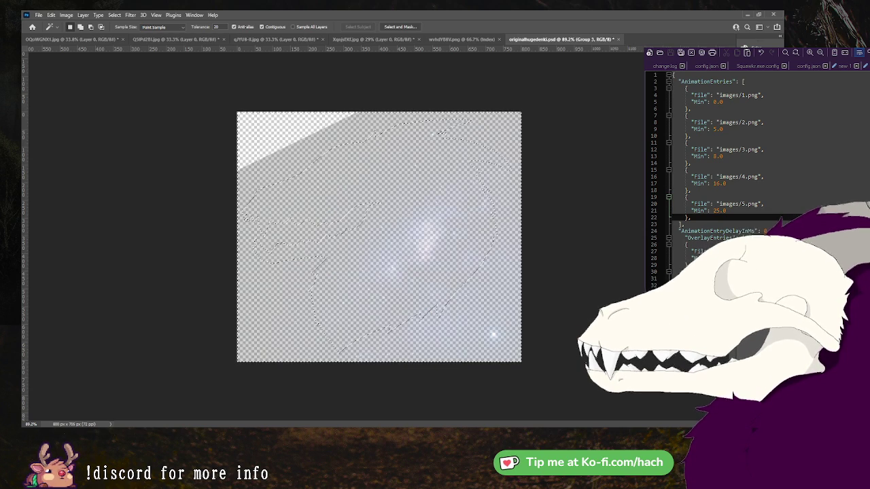
# Select the background around the third mouth position on Layer 4 and clear that area of the starry sky on Layer 6 copy 2.
pyautogui.hotkey('ctrl', 'z')
pyautogui.hotkey('ctrl', 'z')
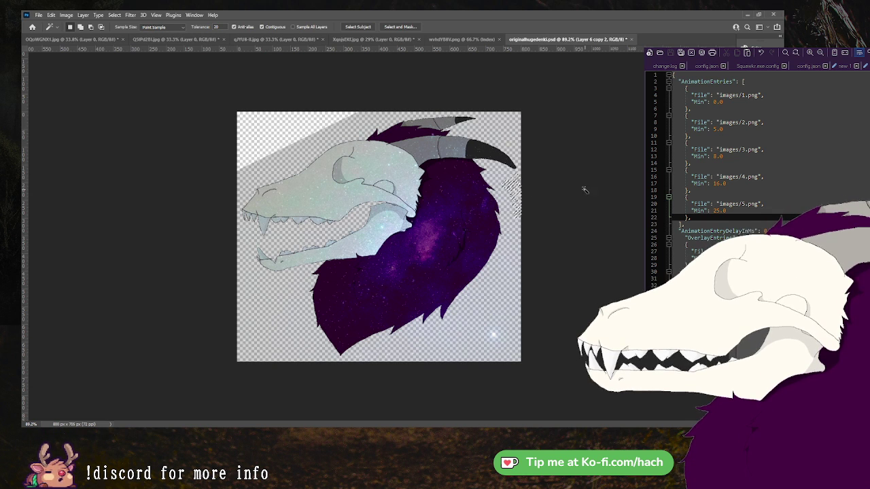
pyautogui.hotkey('ctrl', 'z')
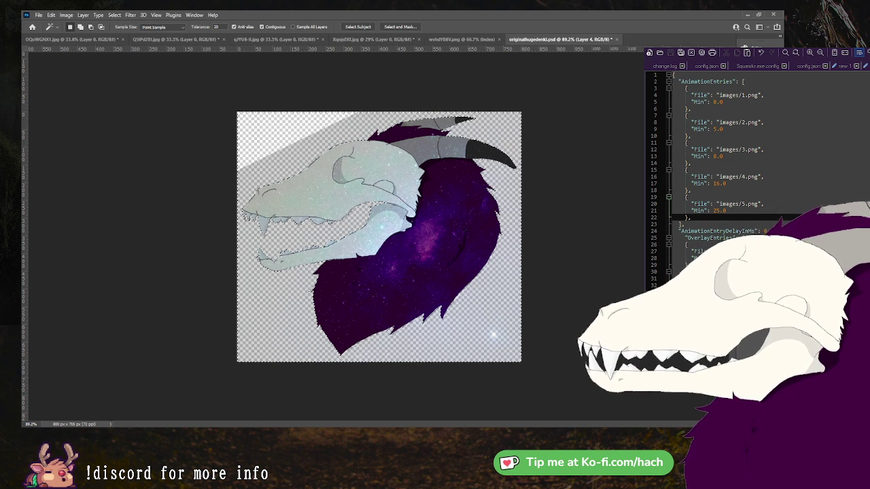
pyautogui.hotkey('alt', ']')
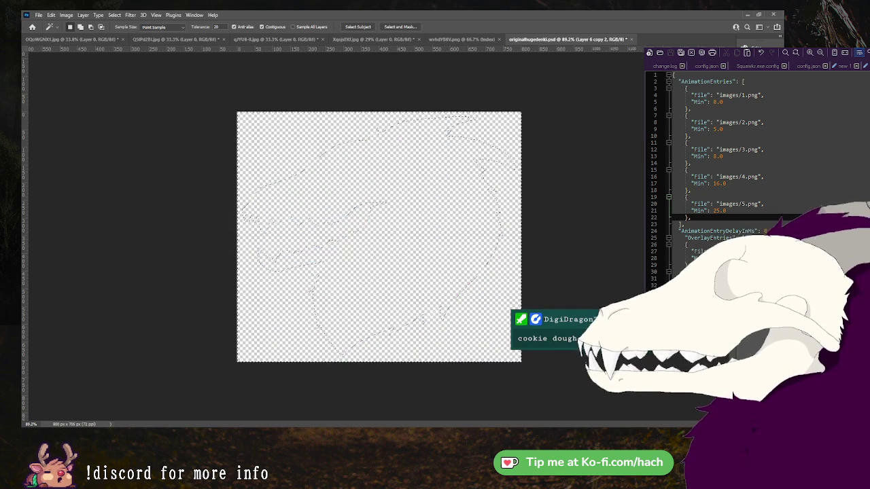
pyautogui.hotkey('alt', ']')
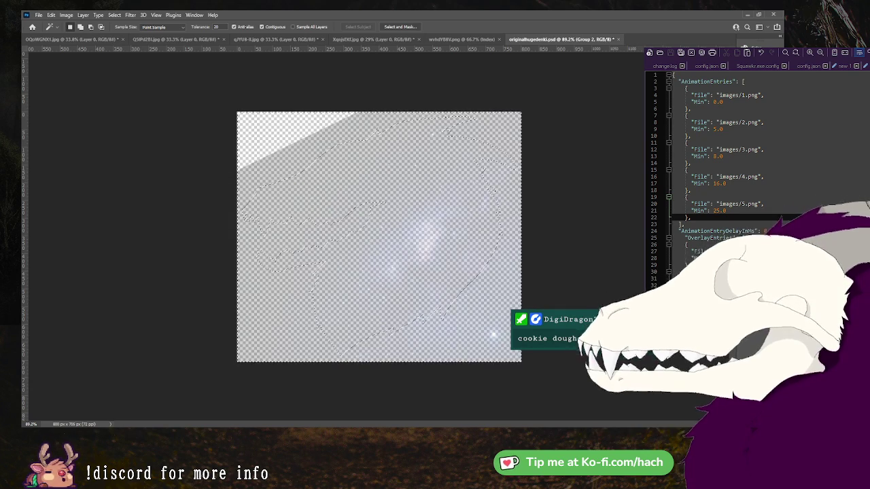
# Select the background around the fourth mouth position on Layer 5 and clear that area of the starry sky on Layer 6 copy 3.
pyautogui.hotkey('ctrl', ',')
pyautogui.hotkey('alt', ']')
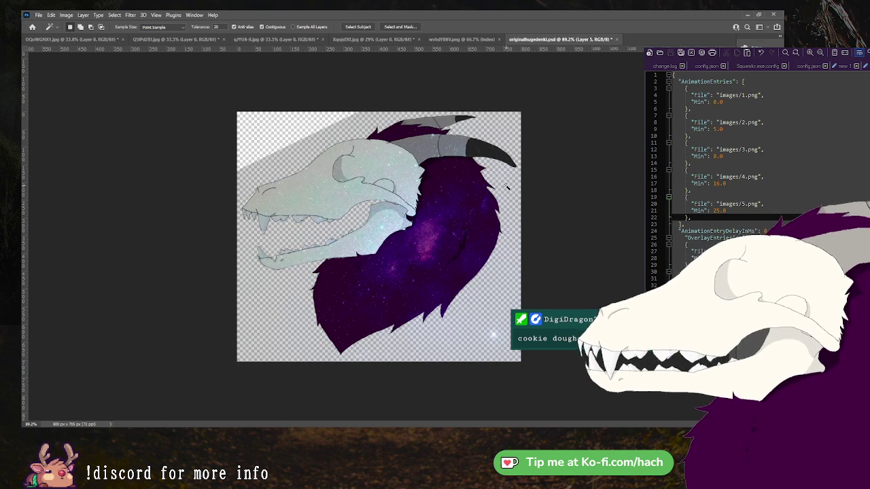
pyautogui.hotkey('alt', ']')
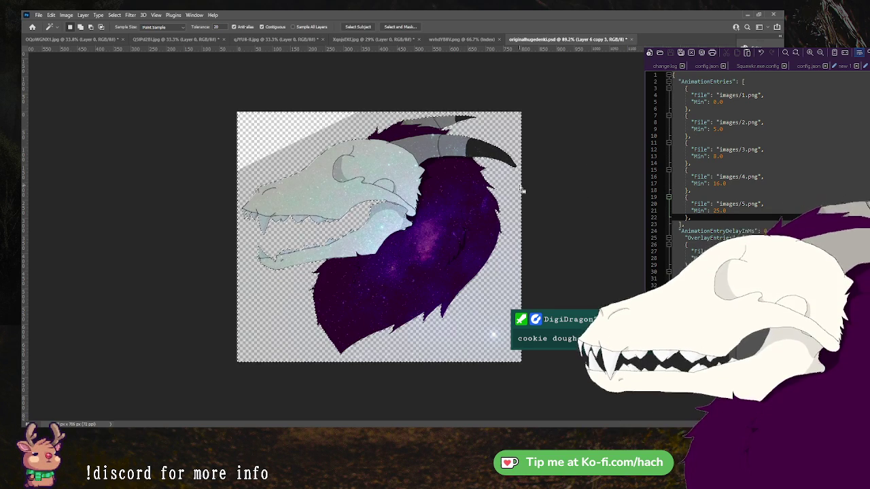
pyautogui.hotkey('ctrl', ',')
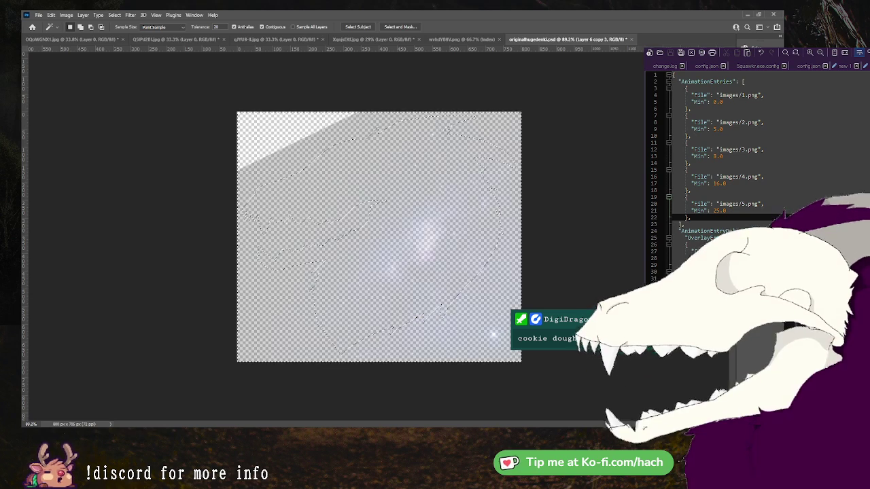
pyautogui.hotkey('alt', '[')
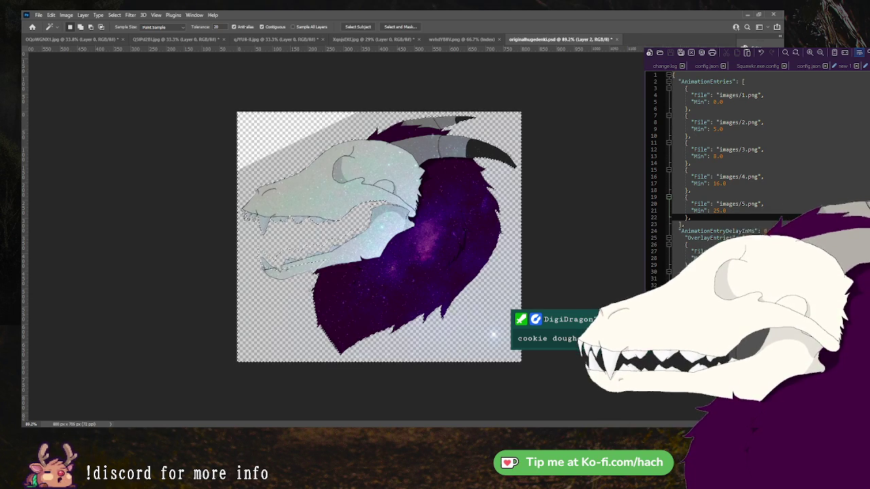
# Clear the starry sky on Layer 6 copy 4 outside the widest-open head of Layer 2 and drop the selection.
pyautogui.click(509, 183)
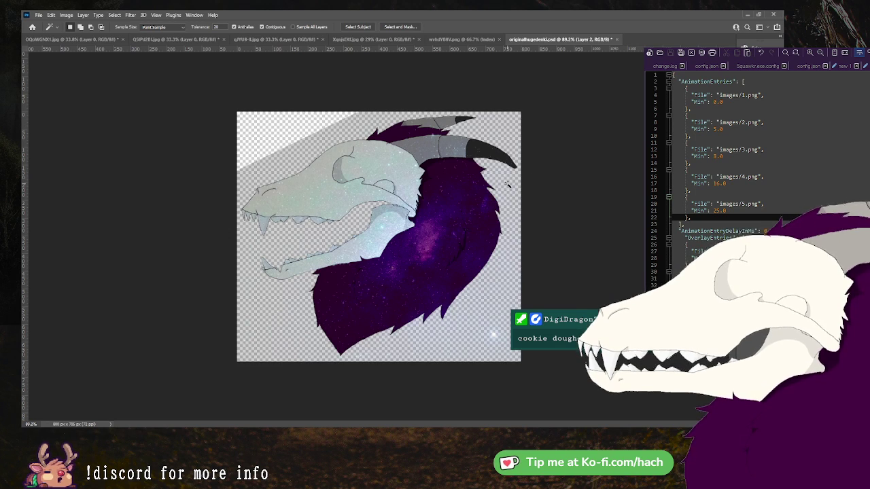
pyautogui.hotkey('alt', ']')
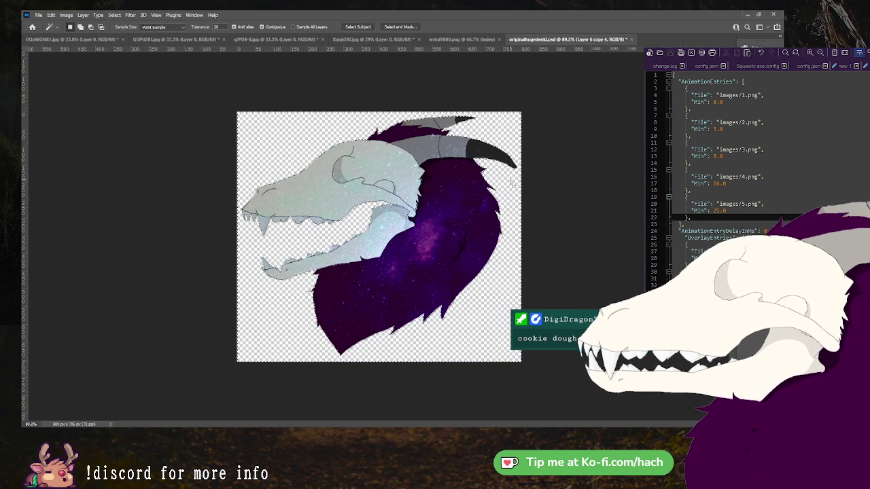
pyautogui.press('m')
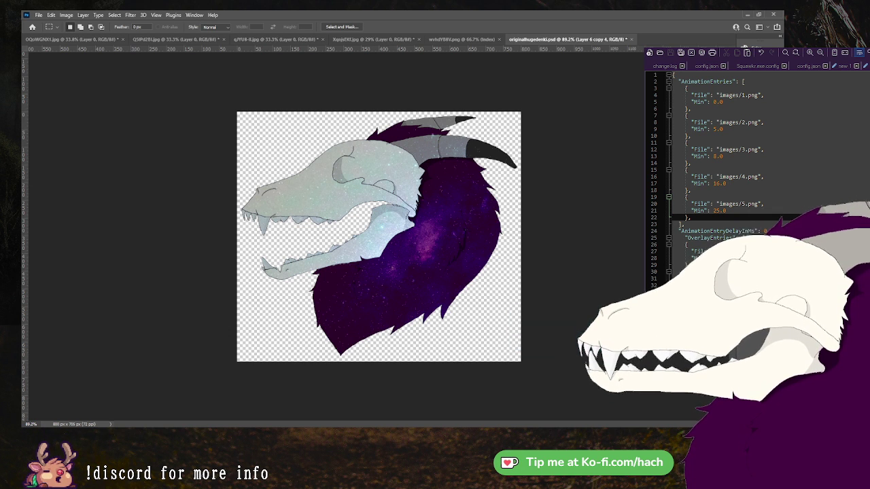
pyautogui.hotkey('ctrl', 'alt', 'a')
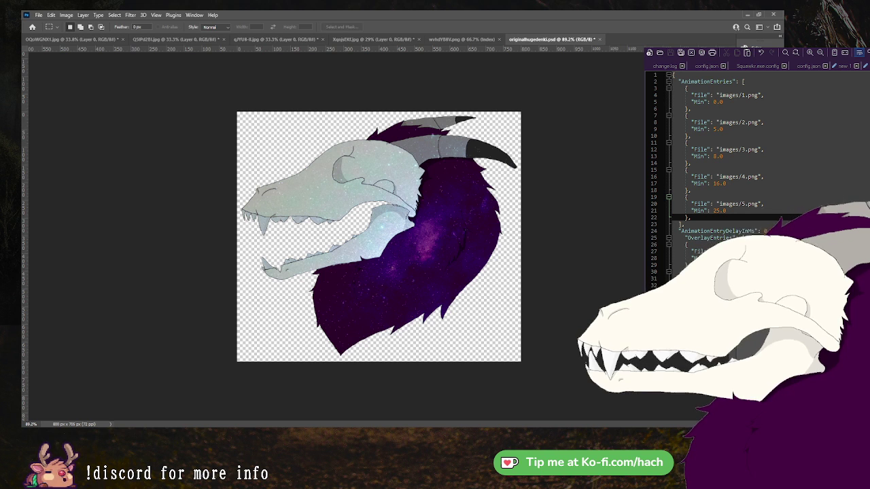
# Toggle the mouth-position groups' visibility to compare the trimmed starry sky on the different poses.
pyautogui.hotkey('ctrl', 'g')
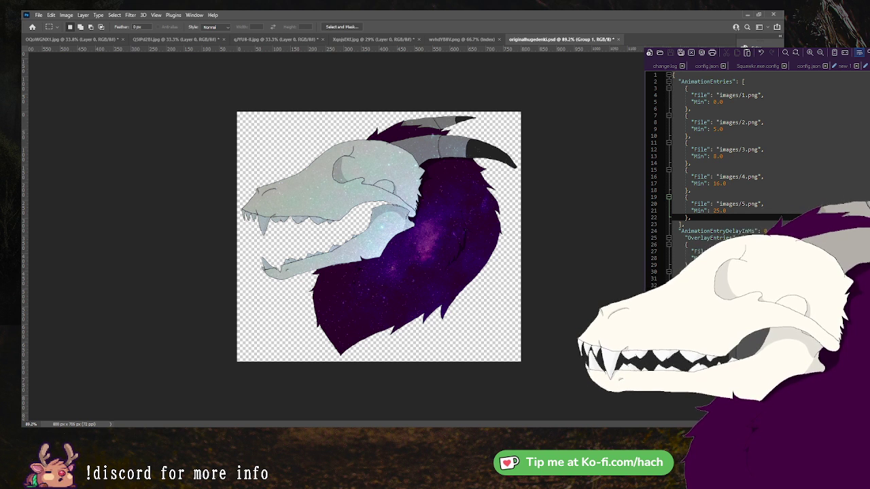
pyautogui.hotkey('ctrl', ',')
pyautogui.hotkey('ctrl', ',')
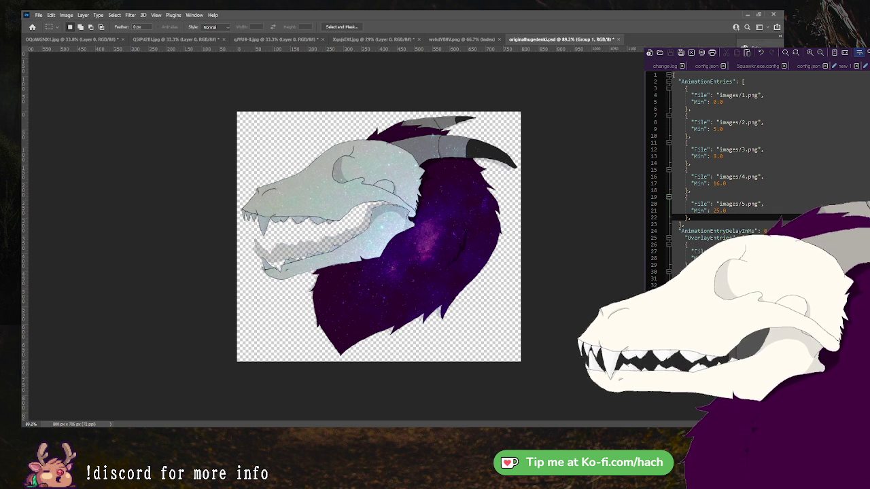
pyautogui.hotkey('ctrl', ',')
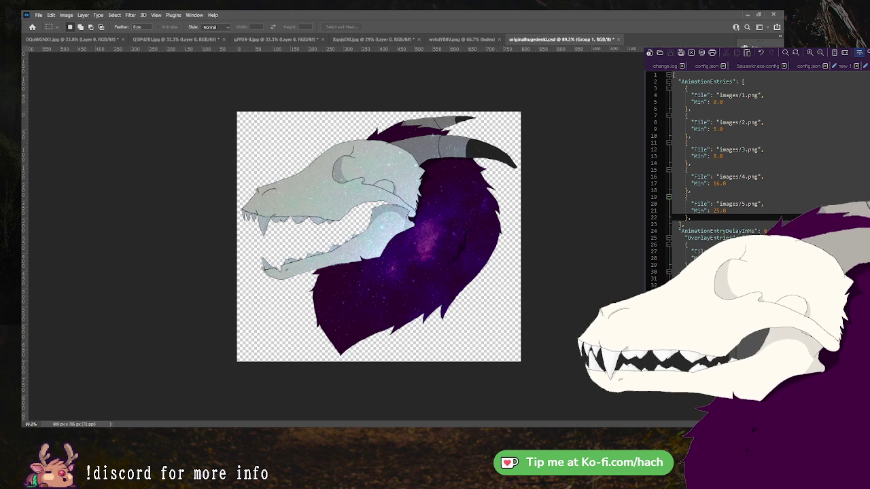
pyautogui.hotkey('ctrl', 'z')
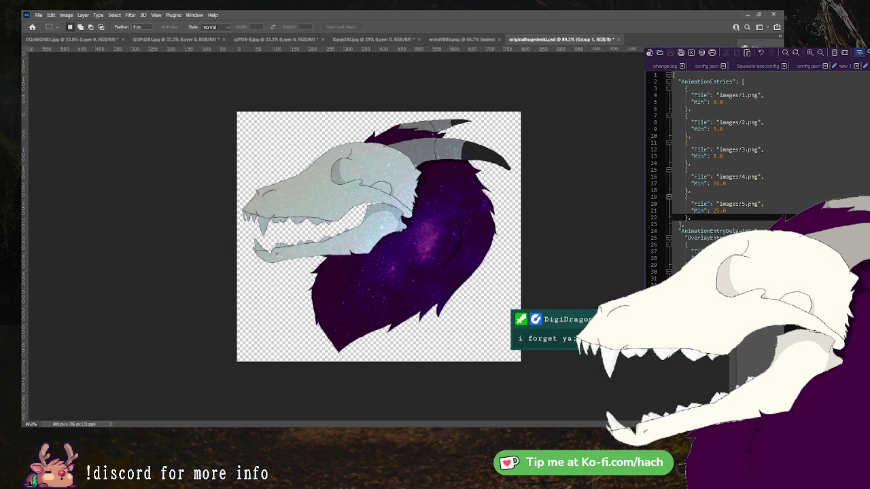
pyautogui.hotkey('ctrl', 'z')
pyautogui.hotkey('ctrl', 'shift', 'z')
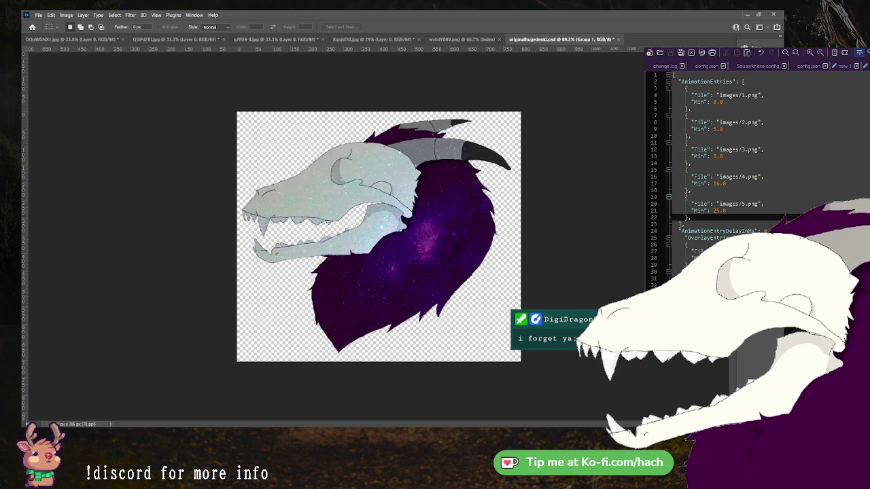
pyautogui.hotkey('ctrl', 'shift', 'z')
# Inspect the trimmed sky on Layer 6 copy with its drawing hidden, at full and reduced strength, and show the drawing again.
pyautogui.hotkey('ctrl', 'shift', 'z')
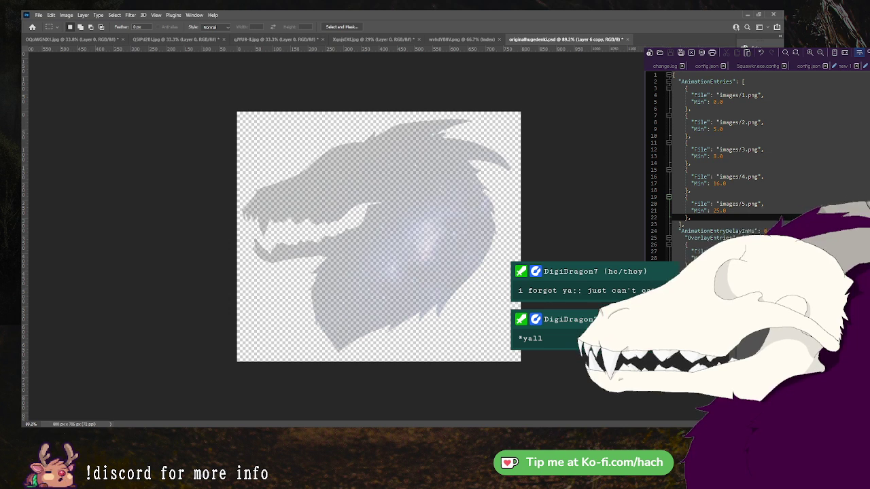
pyautogui.hotkey('ctrl', 'shift', 'z')
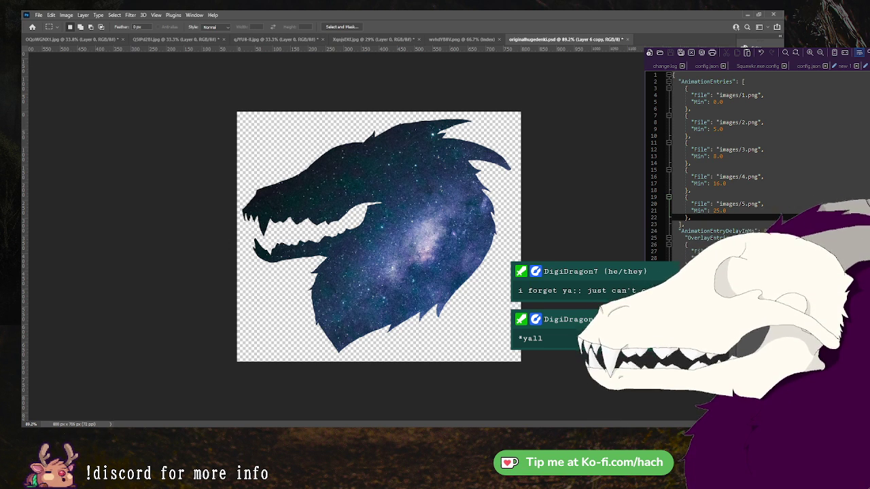
pyautogui.press('2')
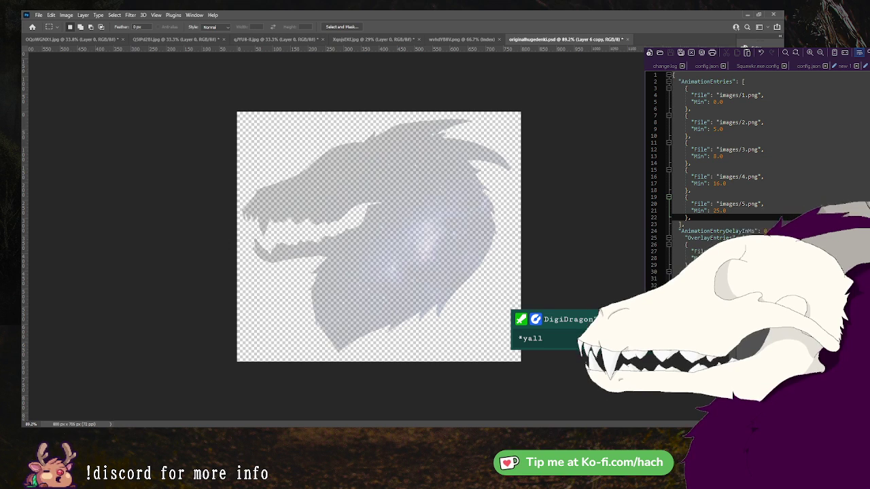
pyautogui.hotkey('ctrl', ',')
pyautogui.hotkey('ctrl', ',')
pyautogui.press('0')
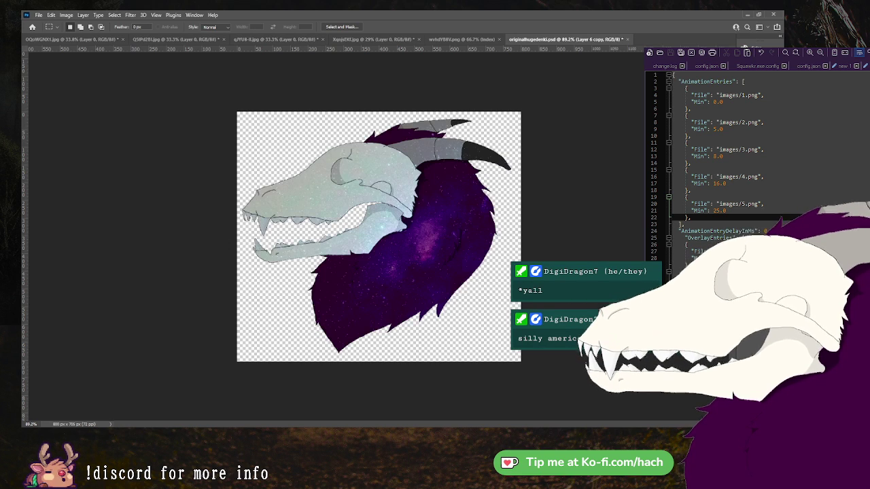
pyautogui.press('3')
pyautogui.press('0')
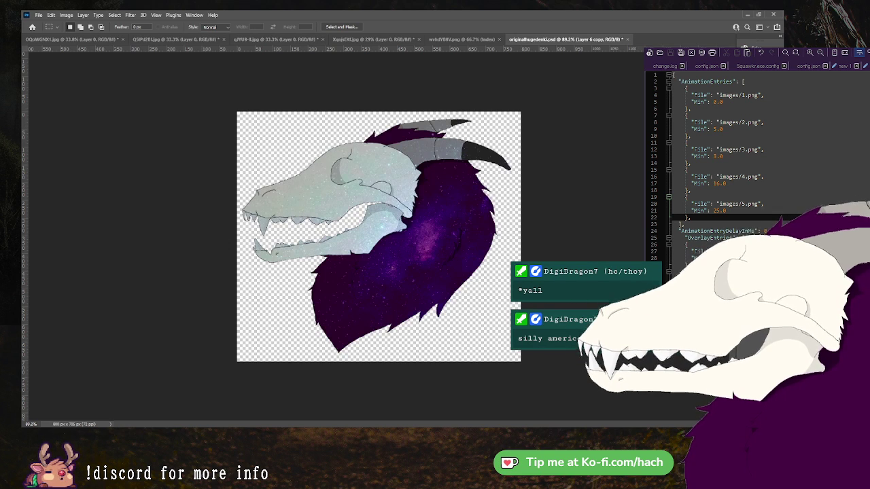
# Hide the slightly open-mouth pose and show the closed-mouth pose.
pyautogui.hotkey('alt', '[')
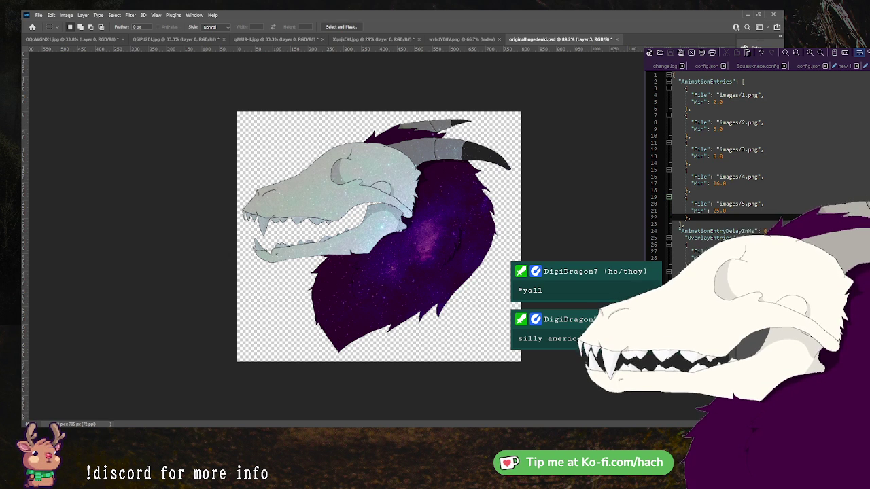
pyautogui.hotkey('ctrl', ',')
pyautogui.hotkey('ctrl', ',')
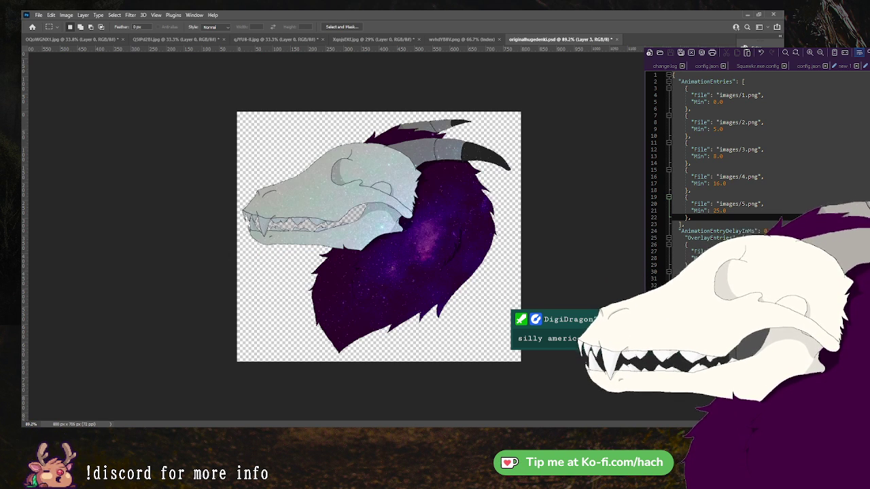
pyautogui.hotkey('ctrl', ',')
pyautogui.hotkey('ctrl', ',')
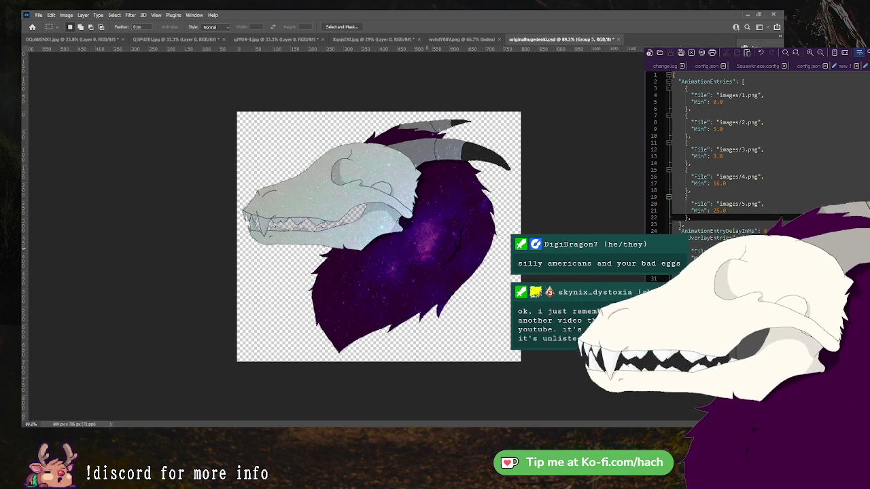
# Drop the mouth-gap selection and set the starry sky on Layer 6 of the closed-mouth pose to 50% opacity.
pyautogui.moveTo(348, 217); pyautogui.dragTo(367, 187)
pyautogui.scroll(-3, 365, 188)
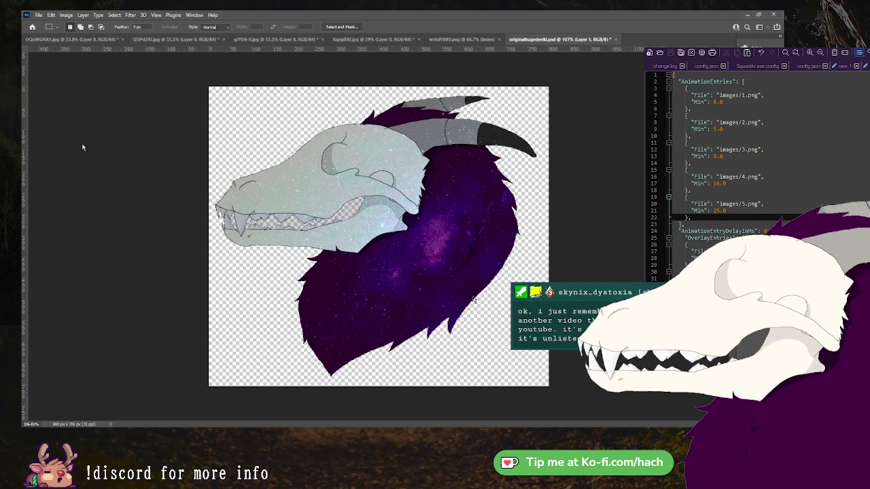
pyautogui.press('w')
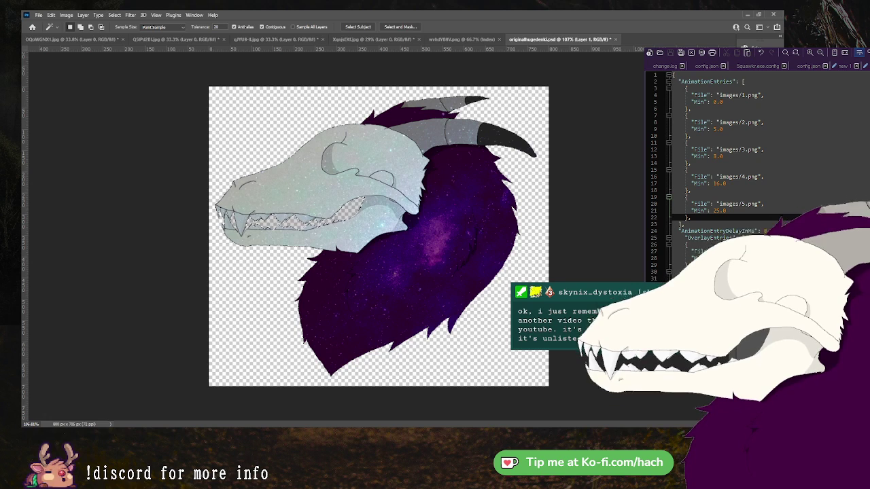
pyautogui.press('ctrl+')
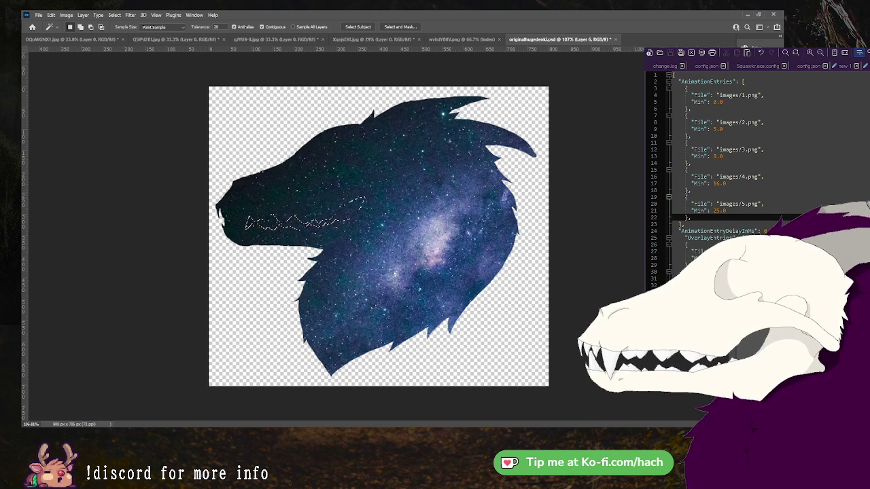
pyautogui.hotkey('ctrl', 'd')
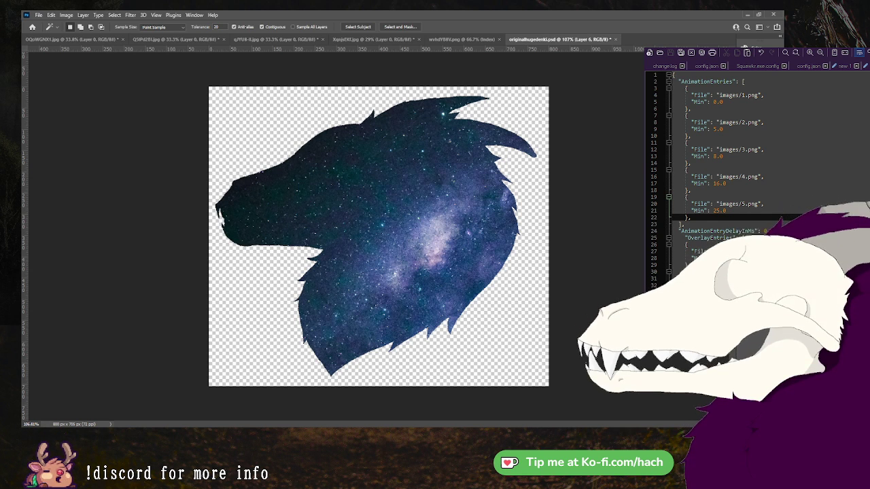
pyautogui.press('5')
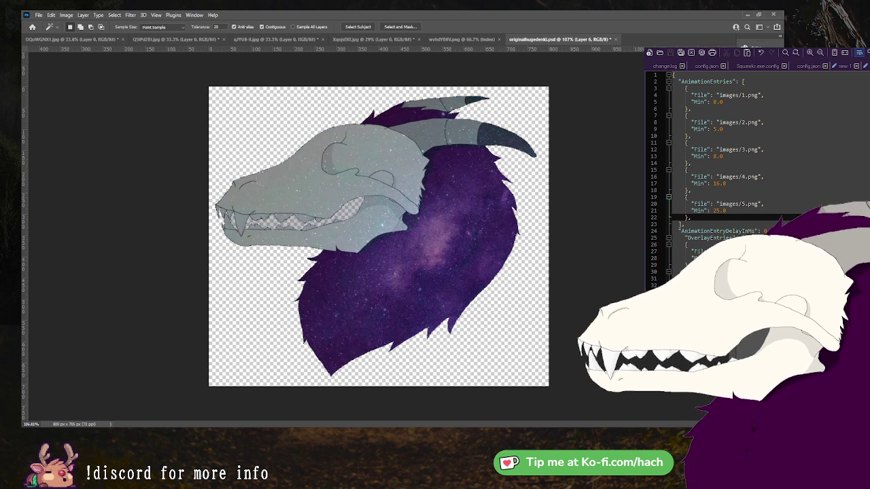
# Select the mouth opening and the gaps between the front fangs on Layer 1 and clear the starry sky there on Layer 6.
pyautogui.hotkey('ctrl', 'e')
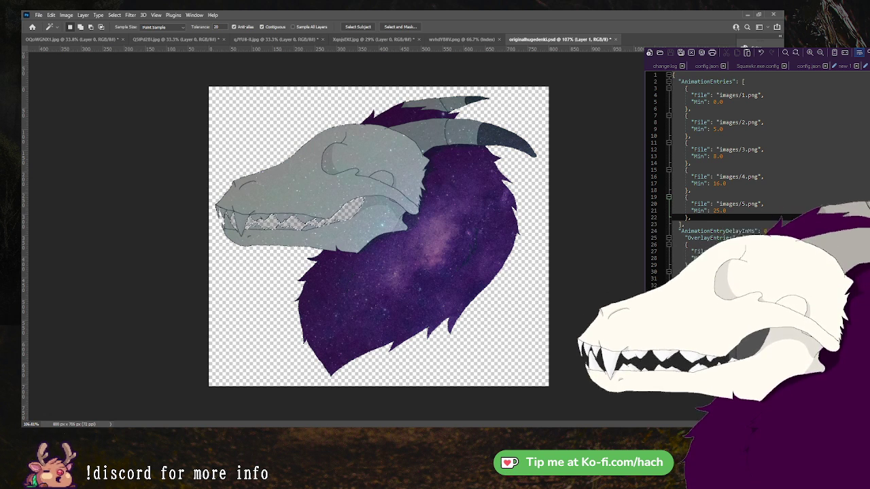
pyautogui.press('Delete')
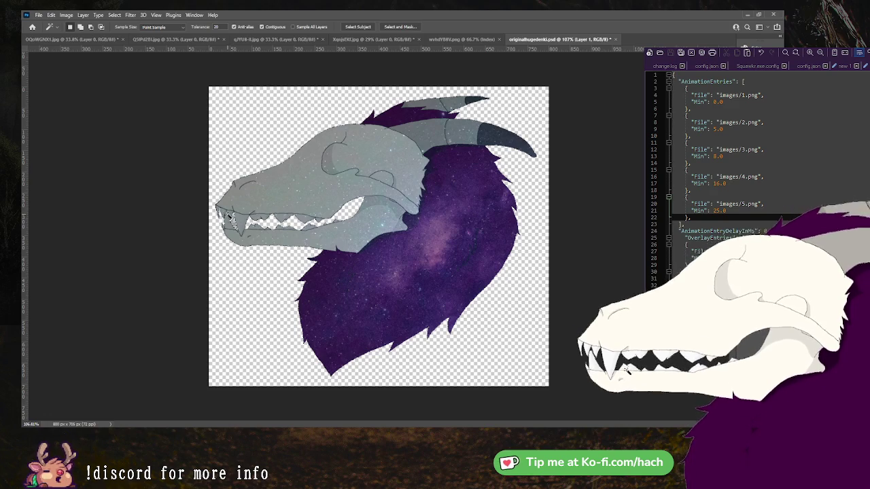
pyautogui.hotkey('ctrl', '=')
pyautogui.keyDown('alt'); pyautogui.scroll(6, 235, 204); pyautogui.keyUp('alt')
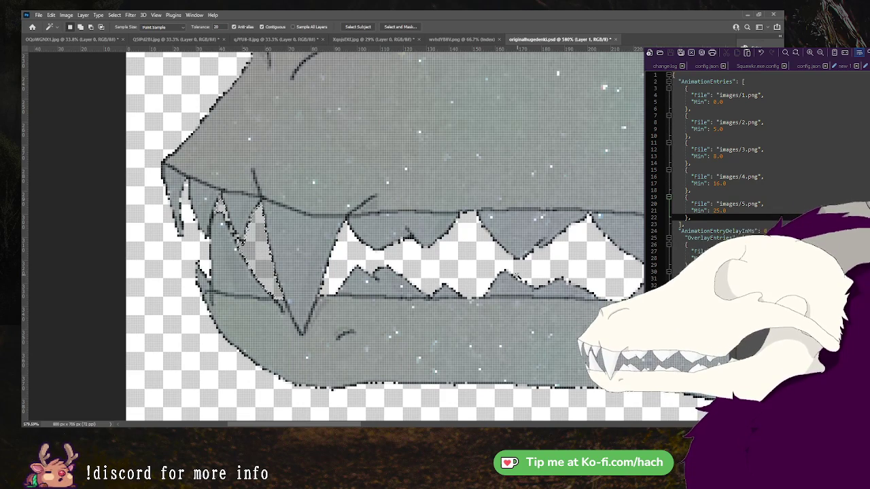
pyautogui.press('Delete')
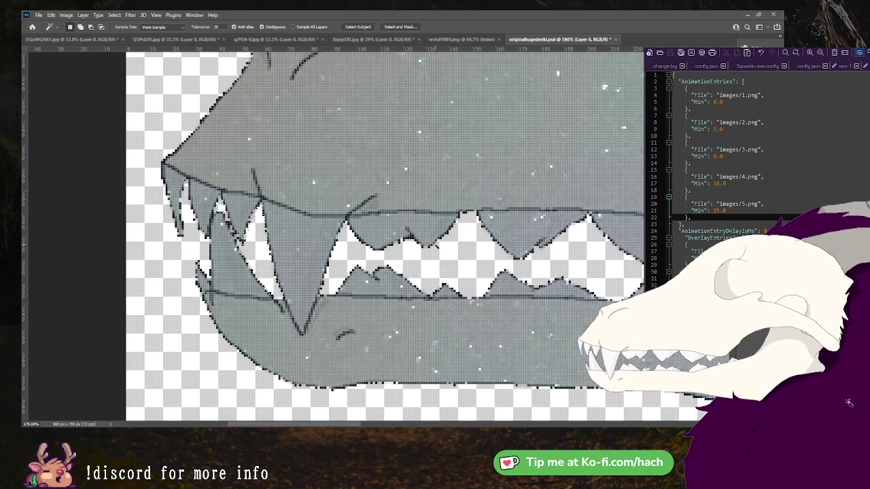
pyautogui.keyDown('alt'); pyautogui.scroll(-8, 445, 254); pyautogui.keyUp('alt')
pyautogui.keyDown('alt'); pyautogui.scroll(2, 384, 265); pyautogui.keyUp('alt')
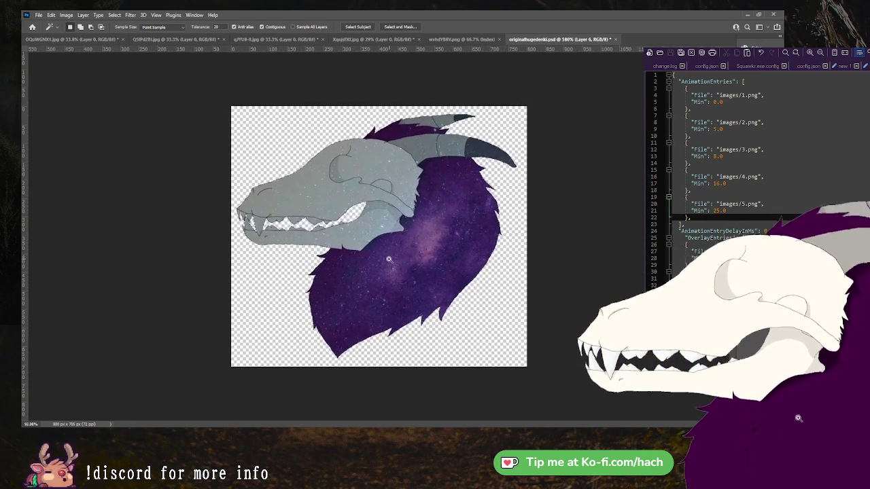
# Hide the closed-mouth pose and show the wider-open poses of Group 4, Group 3, Group 2 and Group 1 one after another.
pyautogui.hotkey('ctrl', 'd')
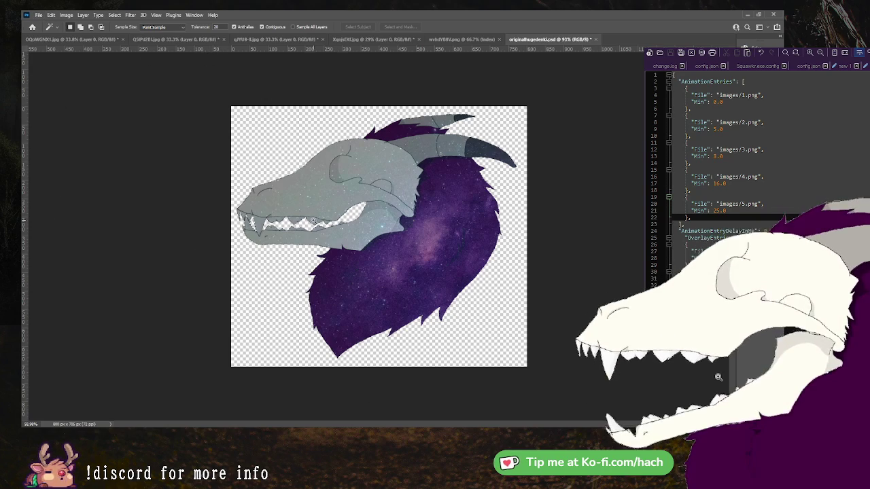
pyautogui.moveTo(312, 220)
pyautogui.mouseDown()
pyautogui.moveTo(361, 225)
pyautogui.moveTo(295, 236)
pyautogui.moveTo(316, 214)
pyautogui.mouseUp()
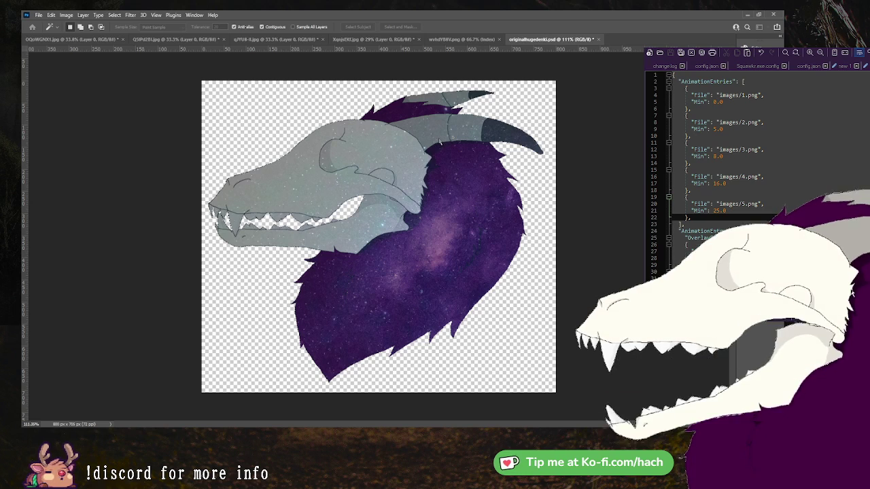
pyautogui.press('Delete')
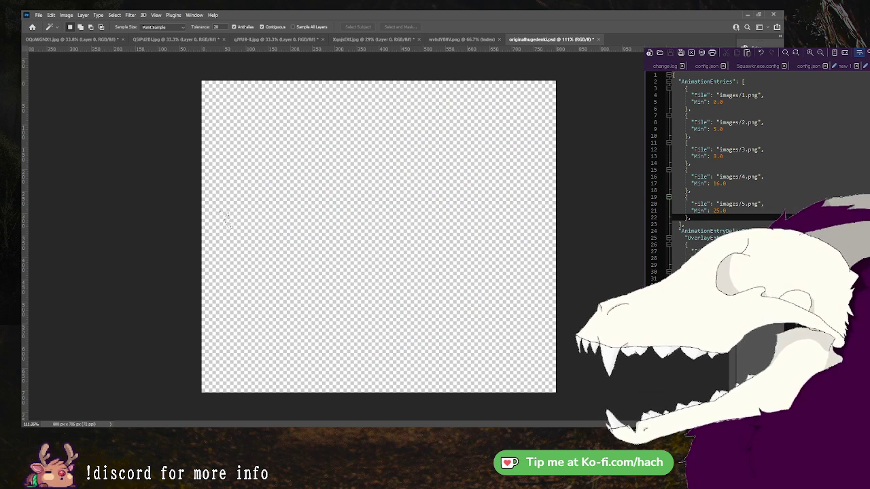
pyautogui.hotkey('ctrl', 'z')
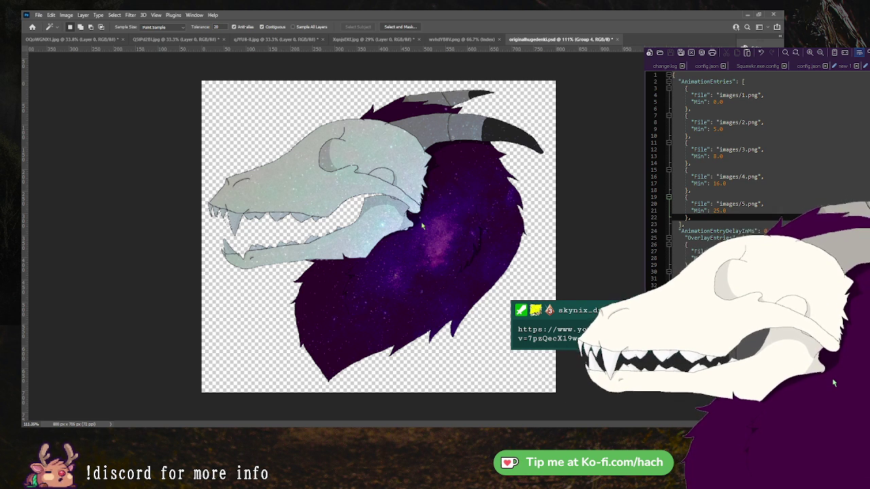
pyautogui.click(457, 139)
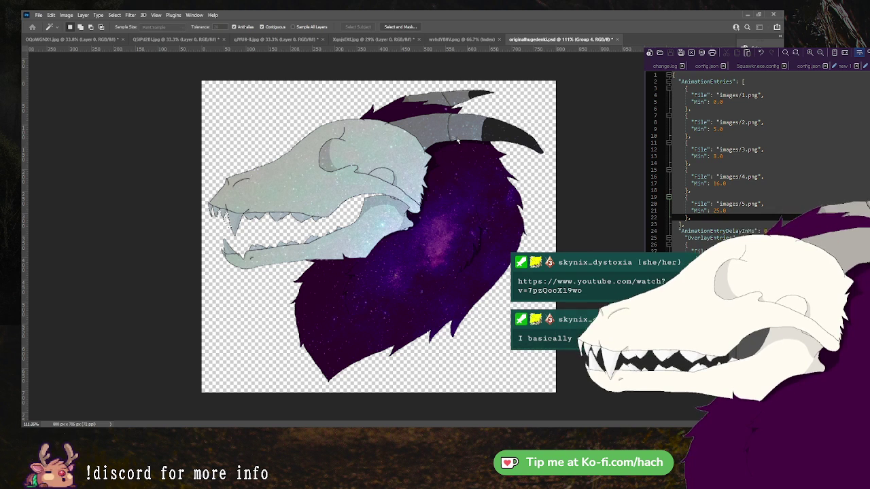
pyautogui.hotkey('ctrl', 'z')
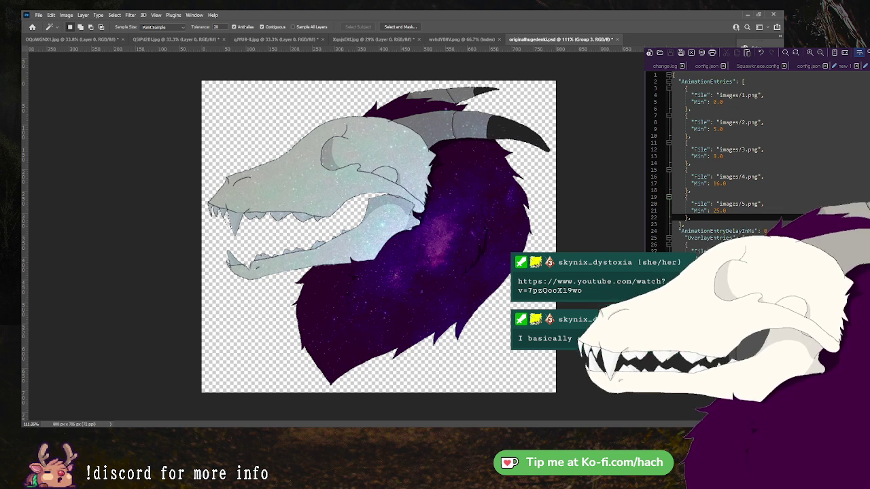
pyautogui.hotkey('alt', '[')
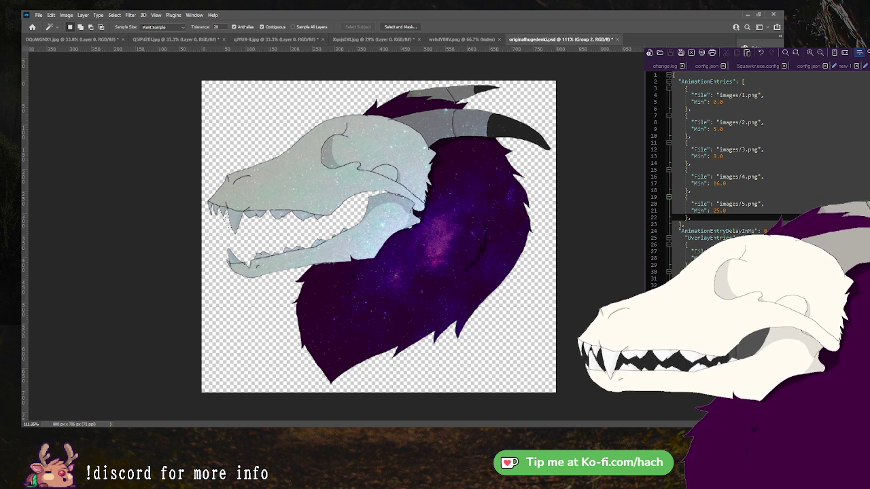
pyautogui.press('ctrl+')
pyautogui.hotkey('ctrl', 'z')
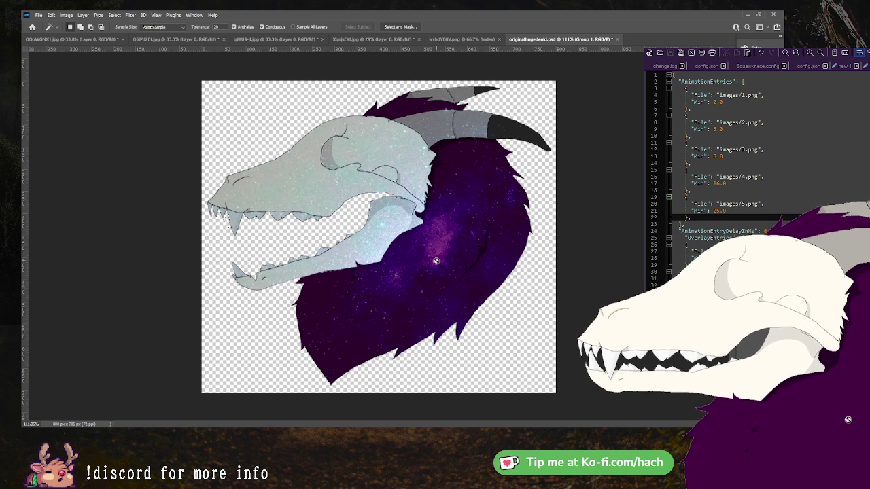
pyautogui.hotkey('ctrl', ',')
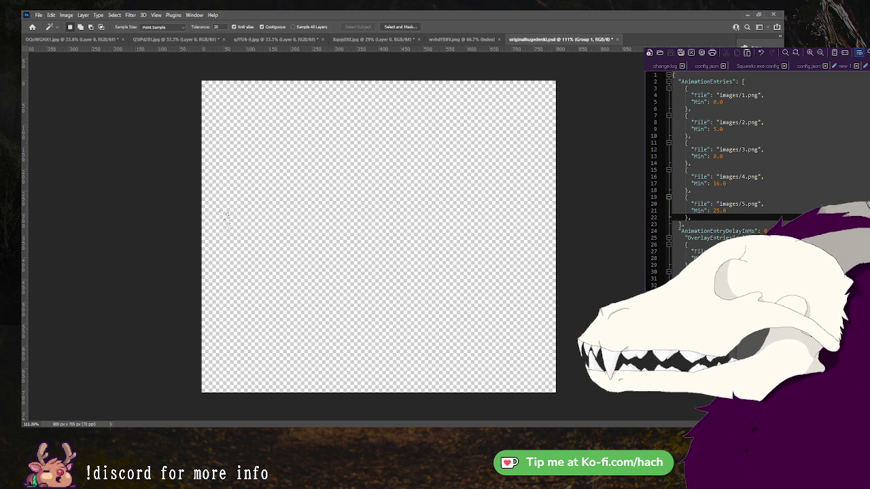
pyautogui.hotkey('ctrl', ',')
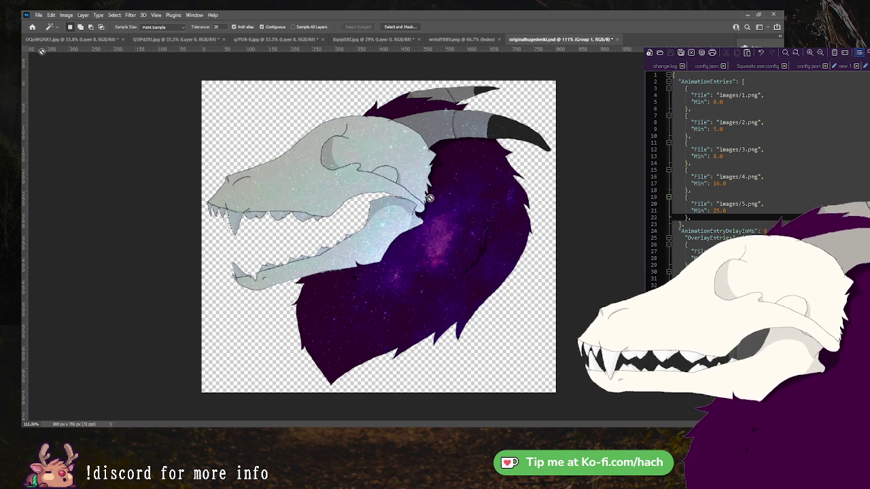
pyautogui.press('m')
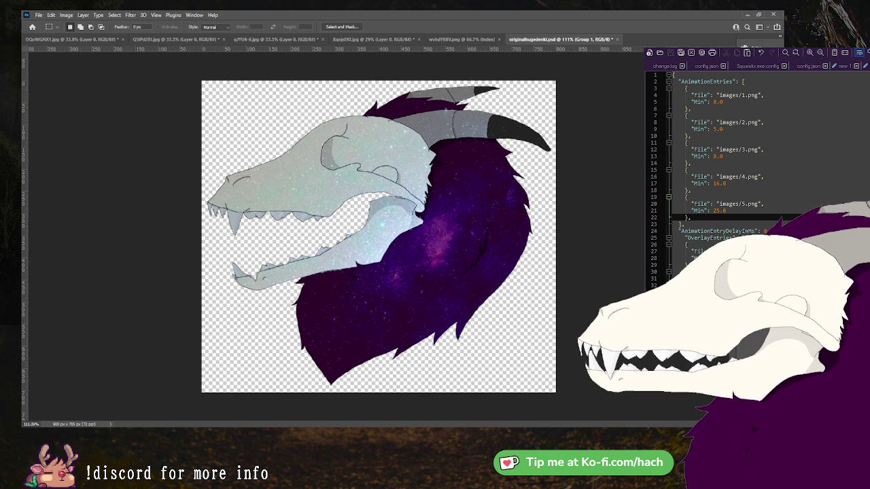
# Switch to veadotube mini and replace the avatar's closed-mouth and open-mouth images with the galaxy-textured versions.
pyautogui.click(802, 478)
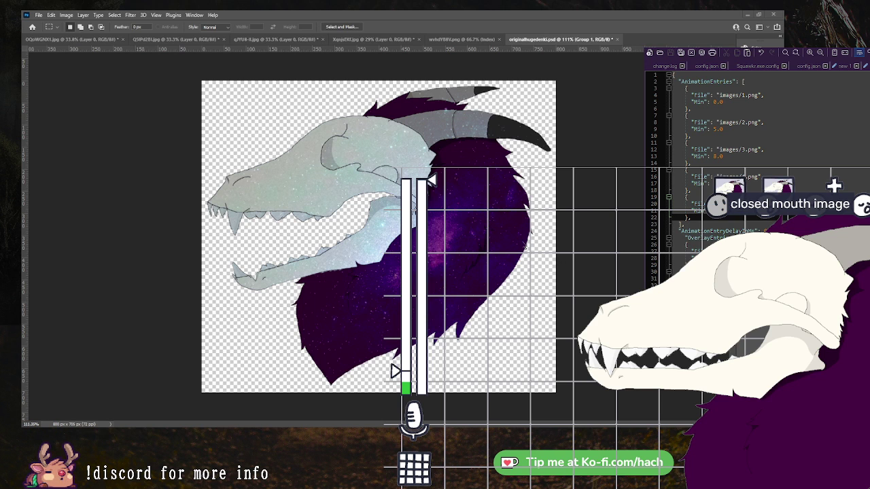
pyautogui.click(786, 201)
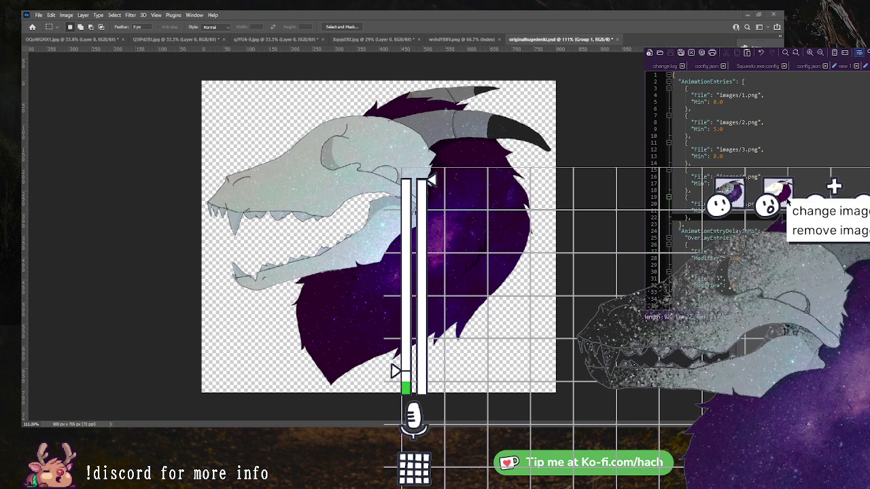
pyautogui.click(815, 211)
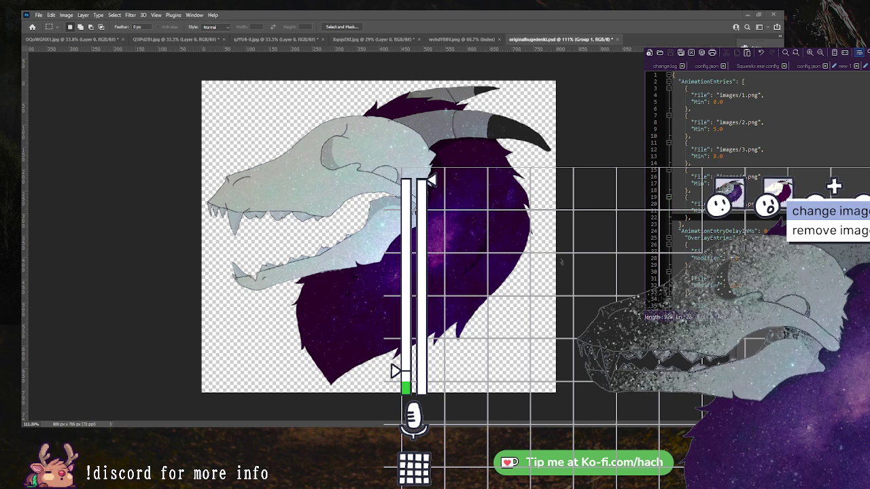
pyautogui.click(741, 385)
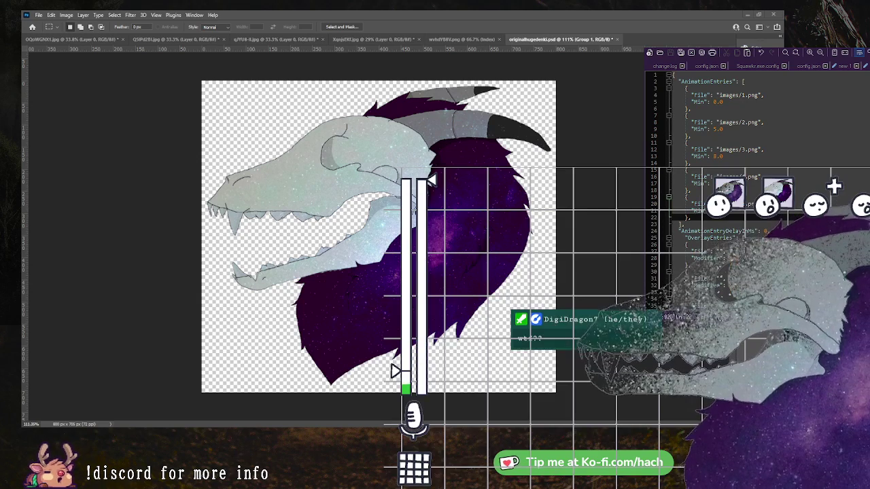
# Cycle through the avatar's background colours and set the background to pink.
pyautogui.click(414, 466)
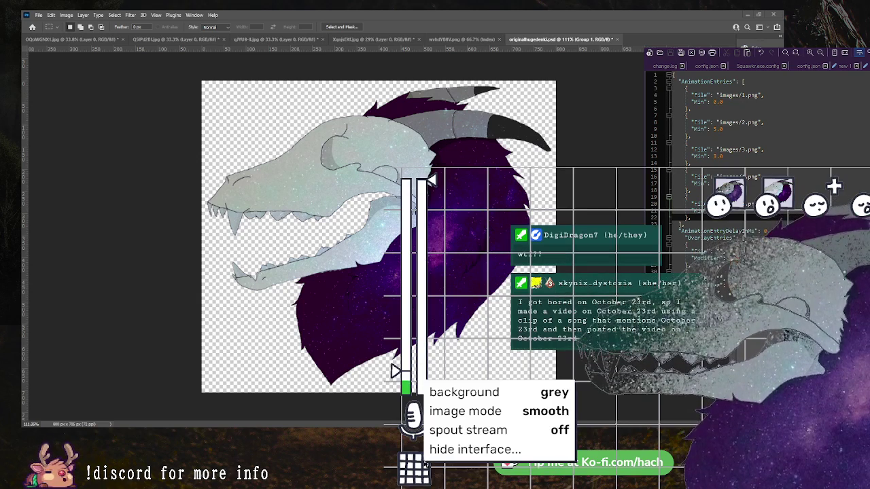
pyautogui.click(508, 397)
pyautogui.click(508, 397)
pyautogui.click(508, 398)
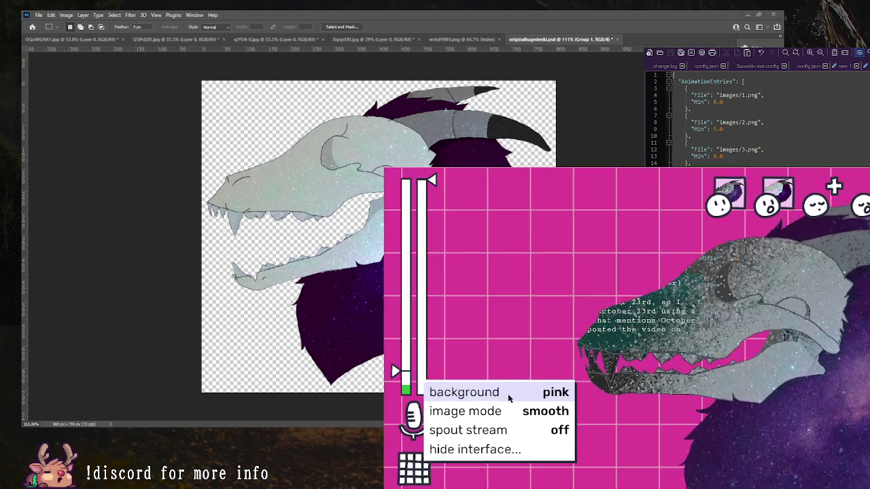
pyautogui.click(508, 398)
pyautogui.click(508, 398)
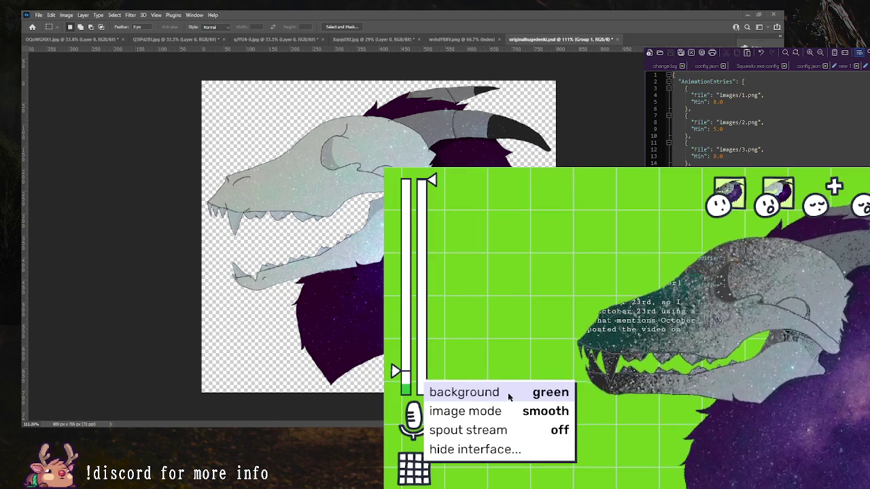
pyautogui.click(509, 398)
pyautogui.click(508, 398)
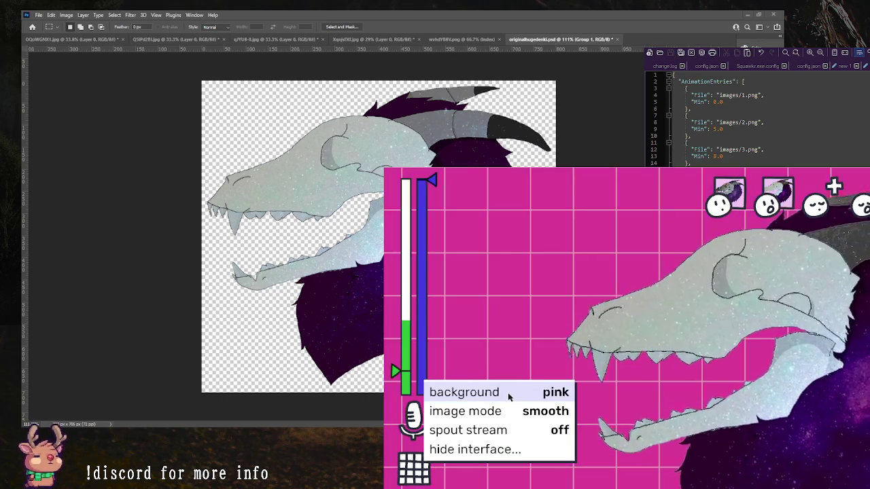
pyautogui.click(508, 397)
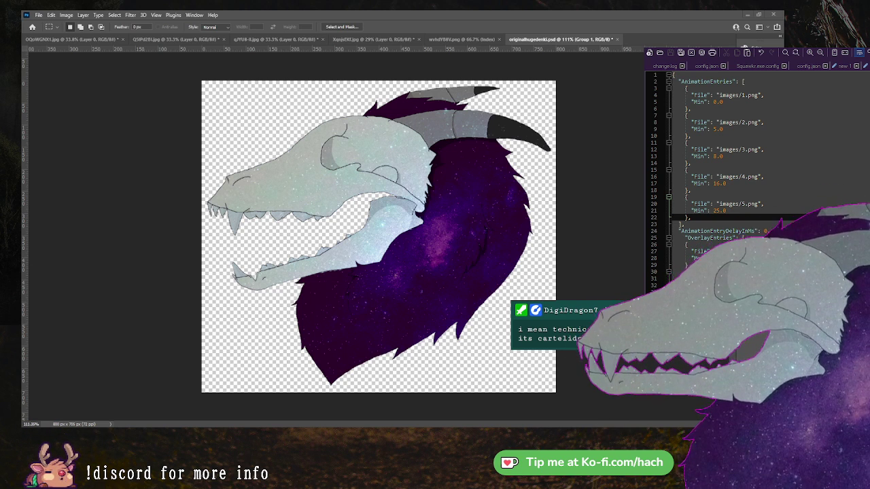
# Try the other image mode, return it to smooth, and change the avatar's background from pink to another colour.
pyautogui.click(718, 342)
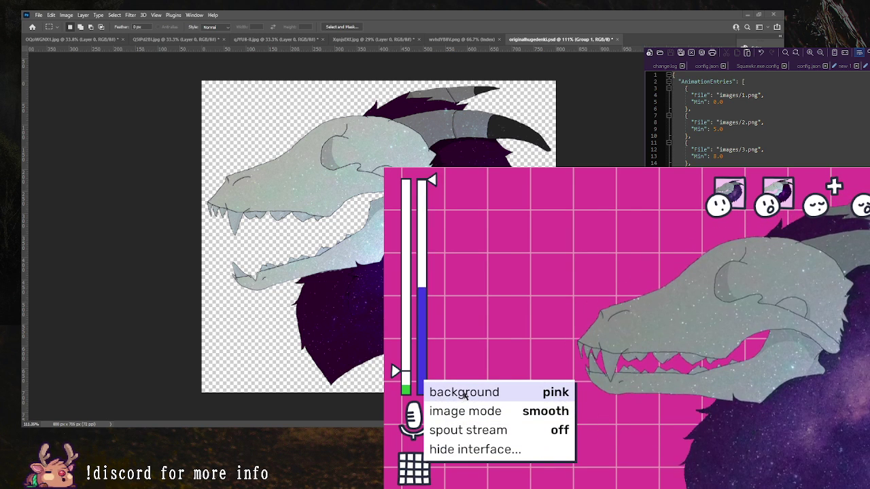
pyautogui.click(471, 413)
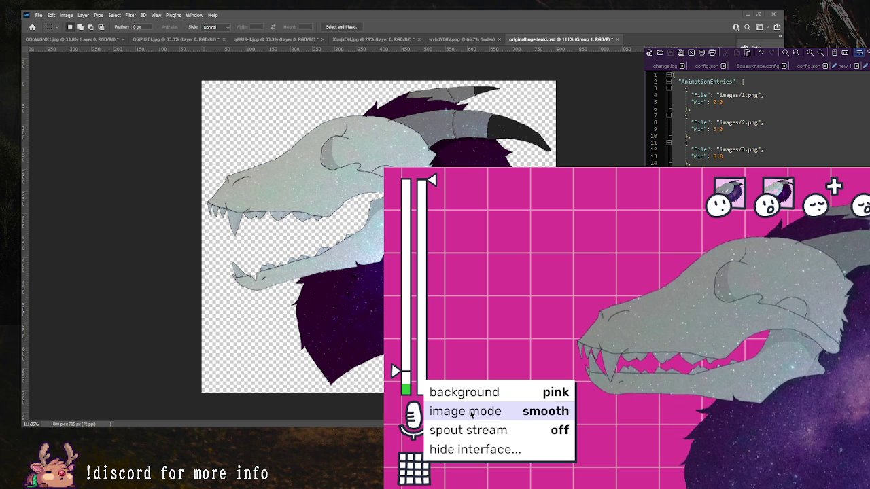
pyautogui.click(471, 412)
pyautogui.click(471, 412)
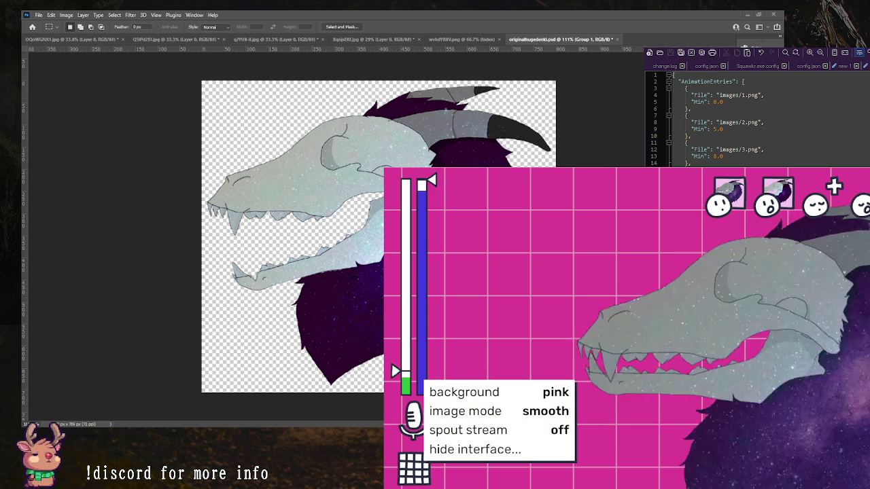
pyautogui.click(527, 401)
pyautogui.click(528, 400)
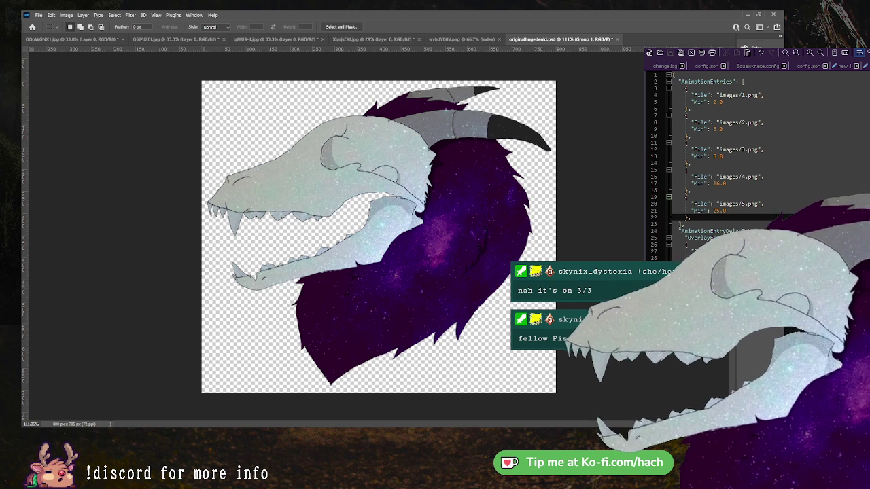
pyautogui.hotkey('ctrl', ',')
pyautogui.hotkey('ctrl', ',')
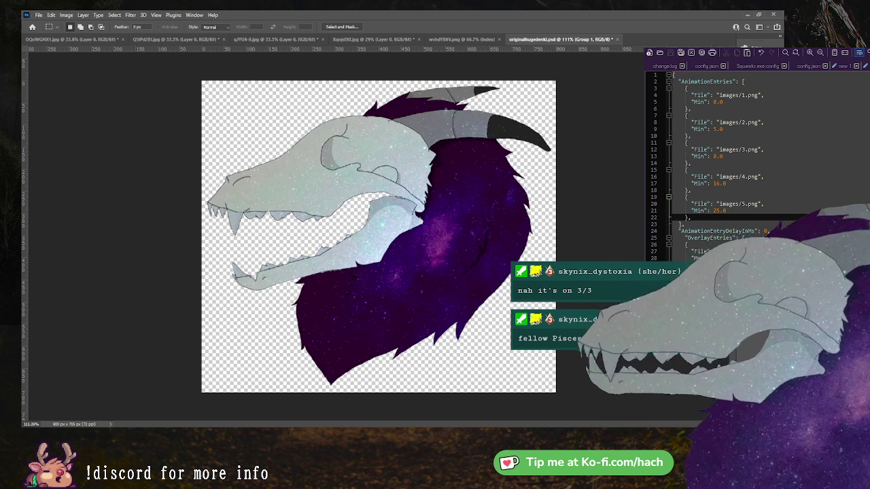
# Go through the galaxy texture layers Layer 6 copy and Layer 6 copy 4, finishing with Layer 6 selected.
pyautogui.hotkey('alt', '[')
pyautogui.hotkey('alt', '[')
pyautogui.hotkey('alt', ']')
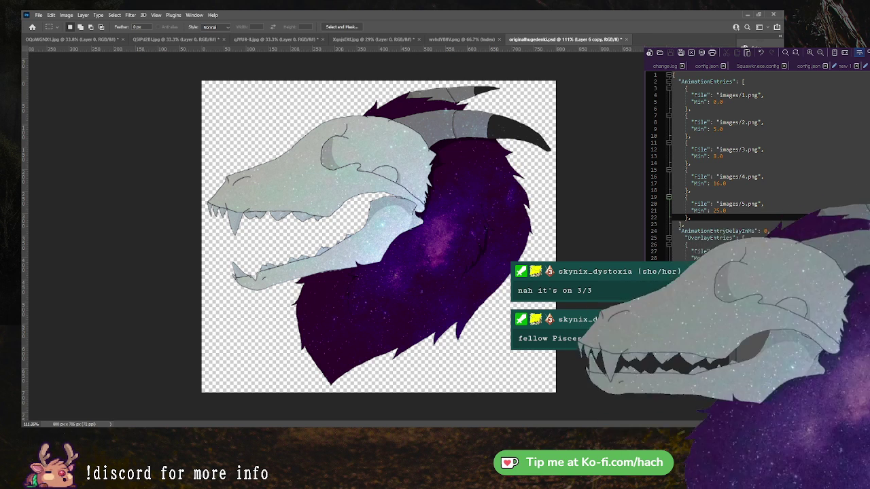
pyautogui.hotkey('alt', '[')
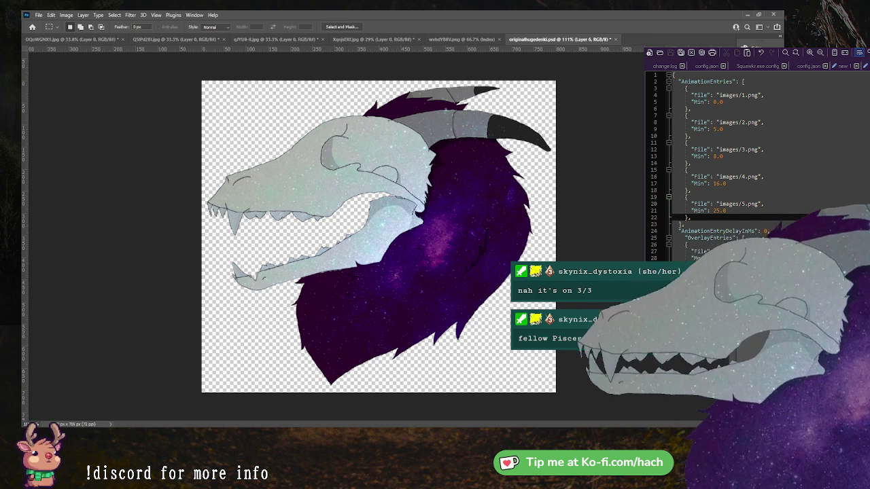
pyautogui.hotkey('alt', ']')
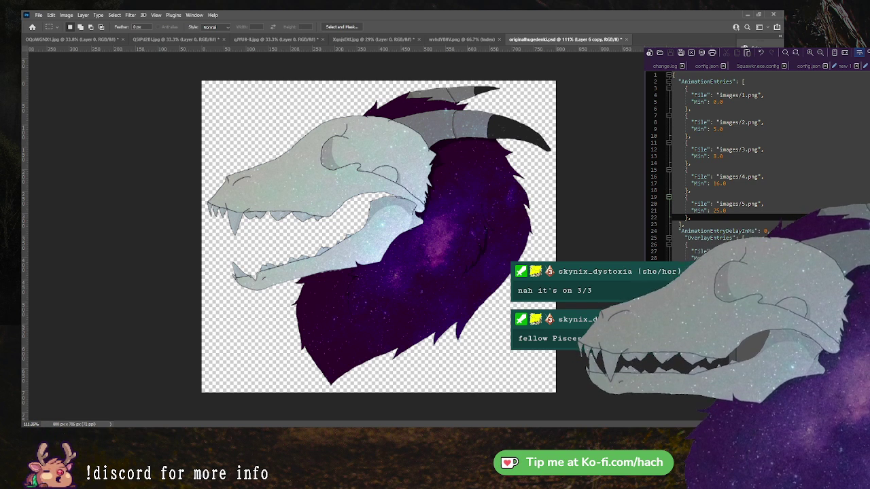
pyautogui.hotkey('ctrl', 'j')
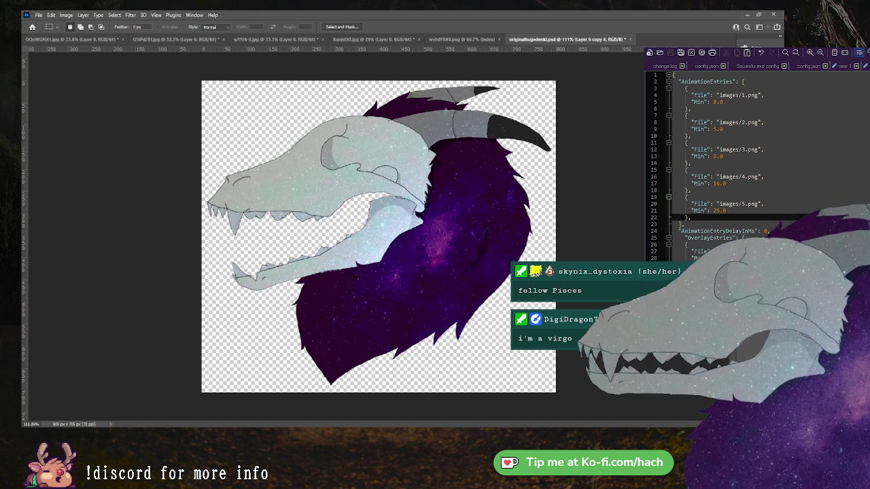
pyautogui.click(739, 347)
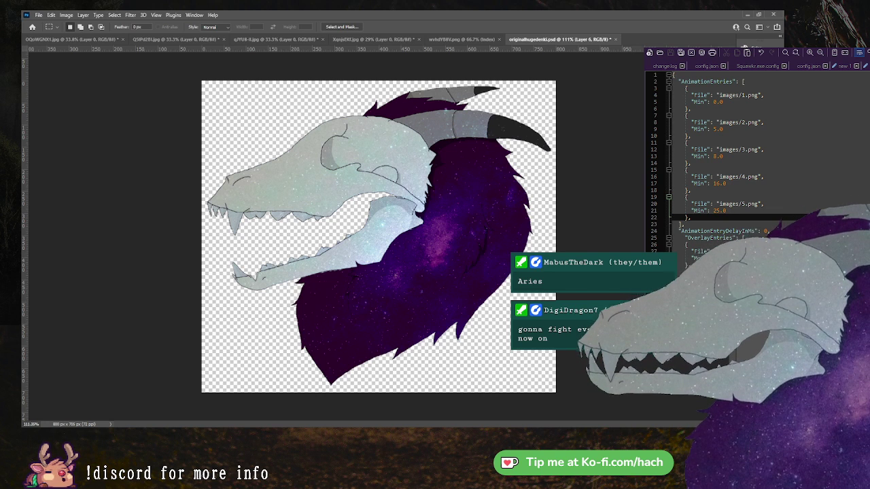
# Hide the widest-open pose, show the closed-mouth pose, and toggle the slightly open pose on and off to compare them.
pyautogui.press('ctrl+')
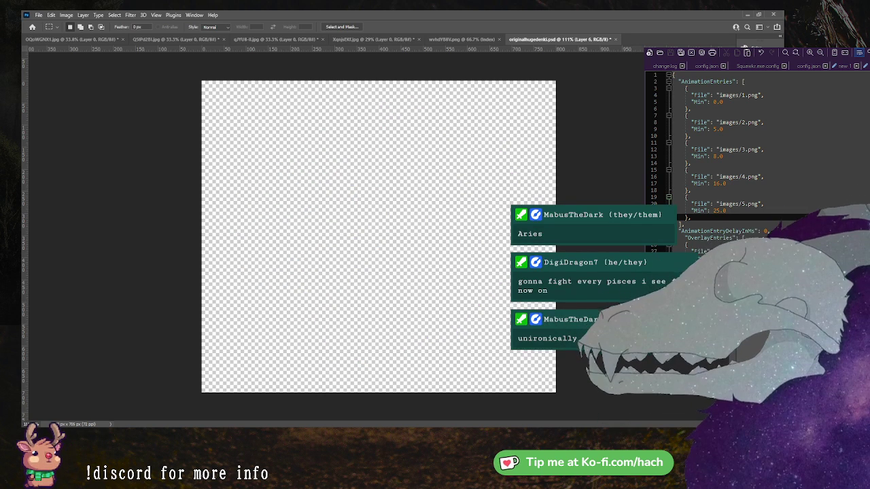
pyautogui.hotkey('ctrl', 'z')
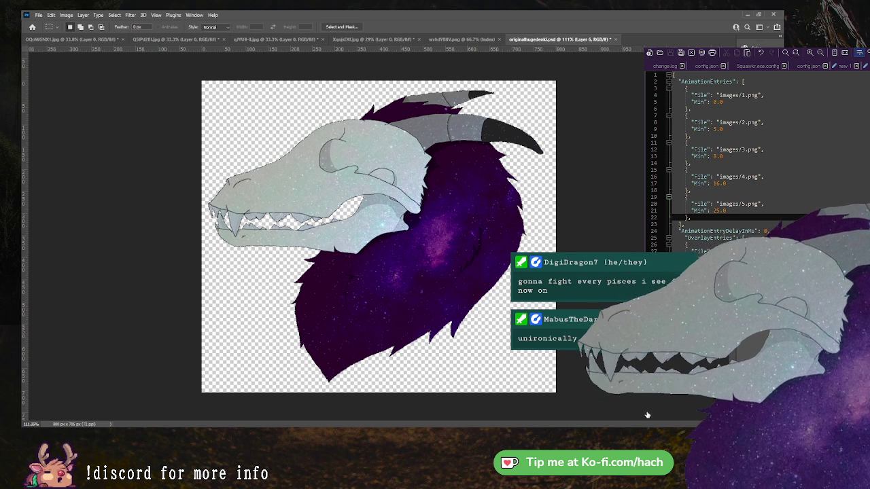
pyautogui.moveTo(768, 204)
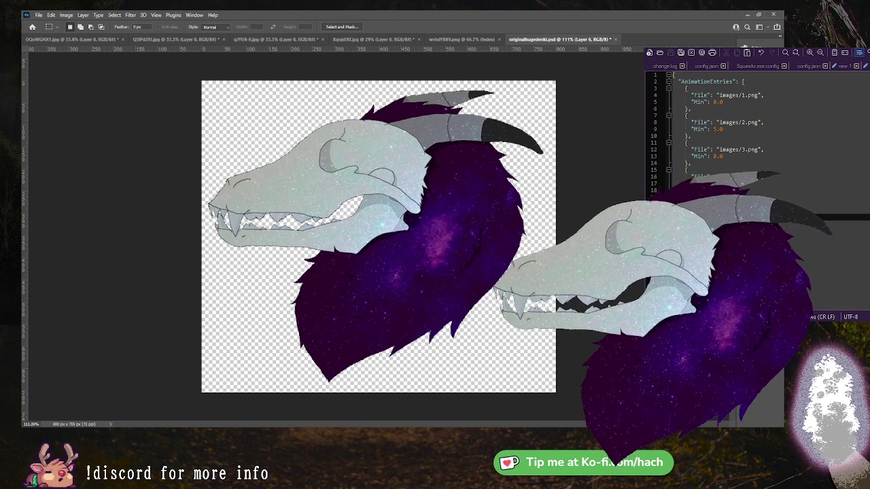
pyautogui.hotkey('ctrl', 'z')
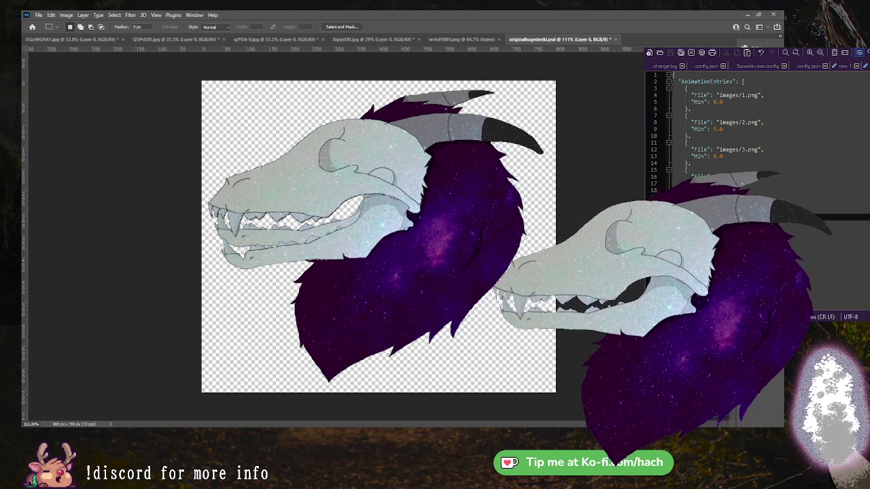
pyautogui.hotkey('ctrl', 'z')
pyautogui.hotkey('ctrl', 'shift', 'z')
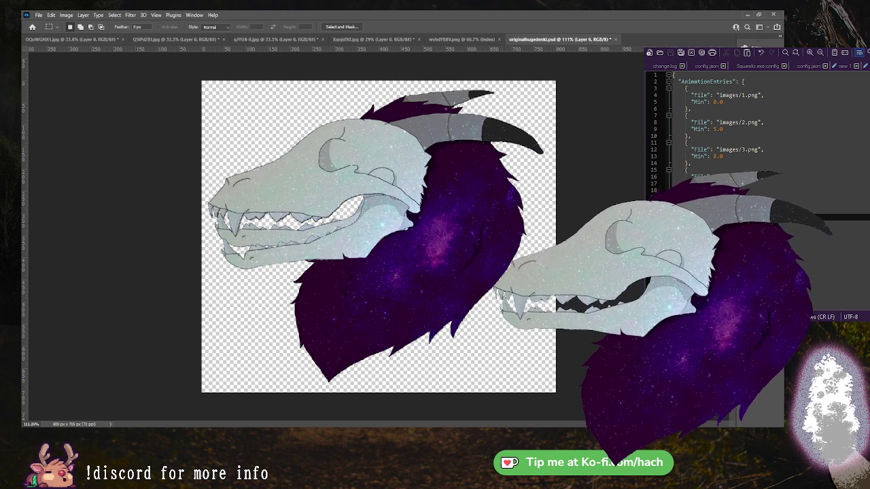
pyautogui.hotkey('ctrl', 'z')
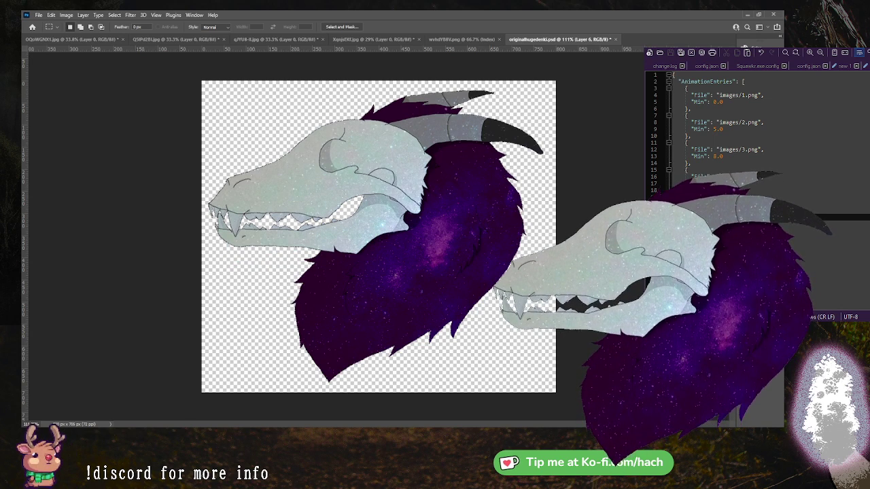
pyautogui.hotkey('ctrl', 'z')
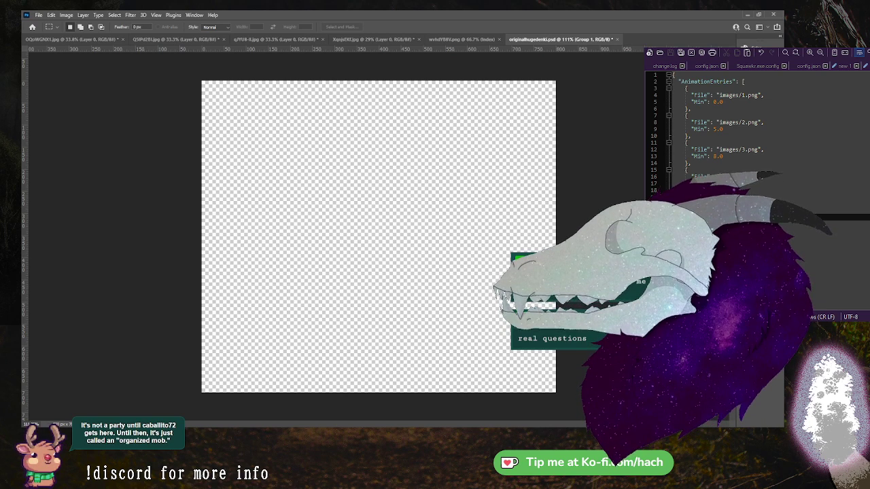
pyautogui.hotkey('ctrl', 'z')
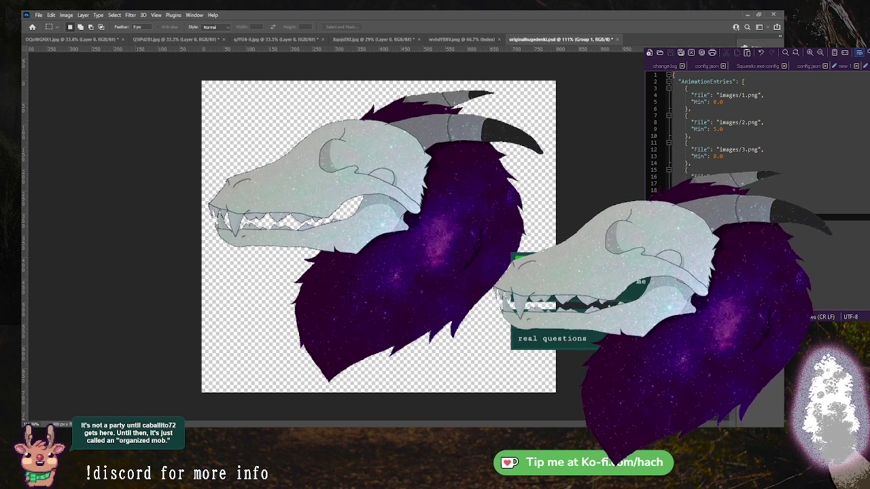
# Paste the dark grey stone texture above Group 5 and scale it down to about 10.21% over the skull.
pyautogui.click(758, 397)
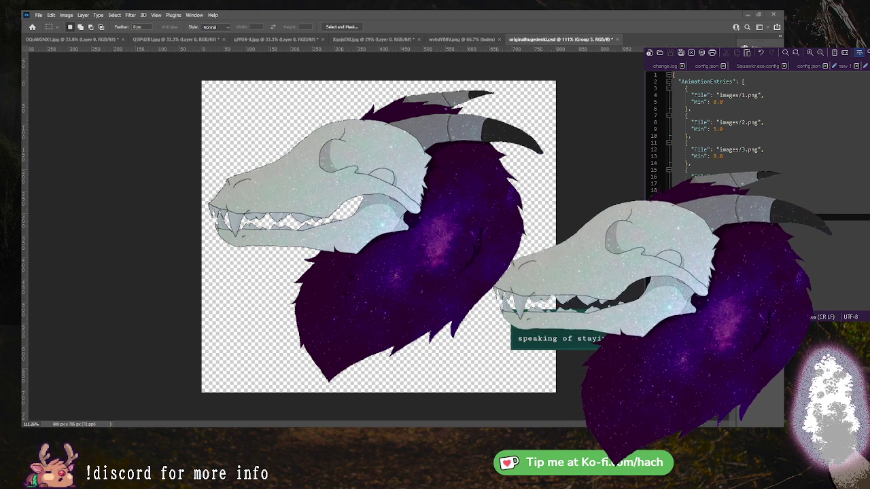
pyautogui.hotkey('ctrl', 'v')
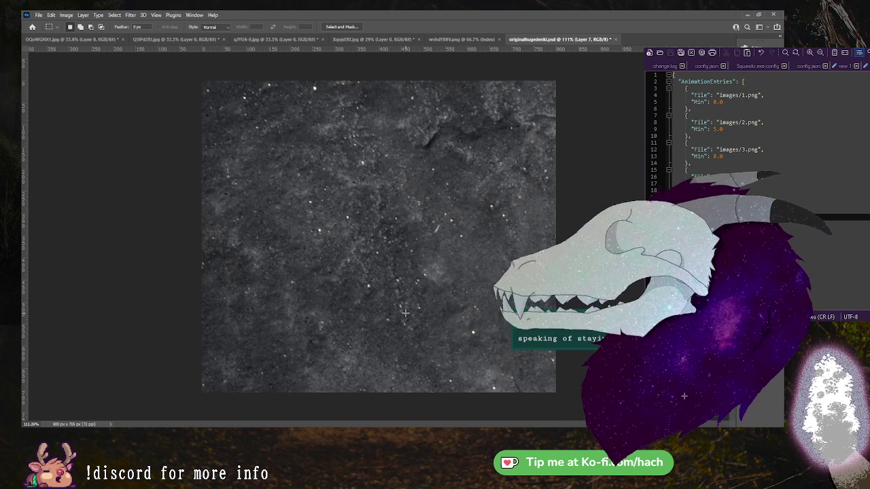
pyautogui.scroll(-6, 337, 347)
pyautogui.hotkey('ctrl', 't')
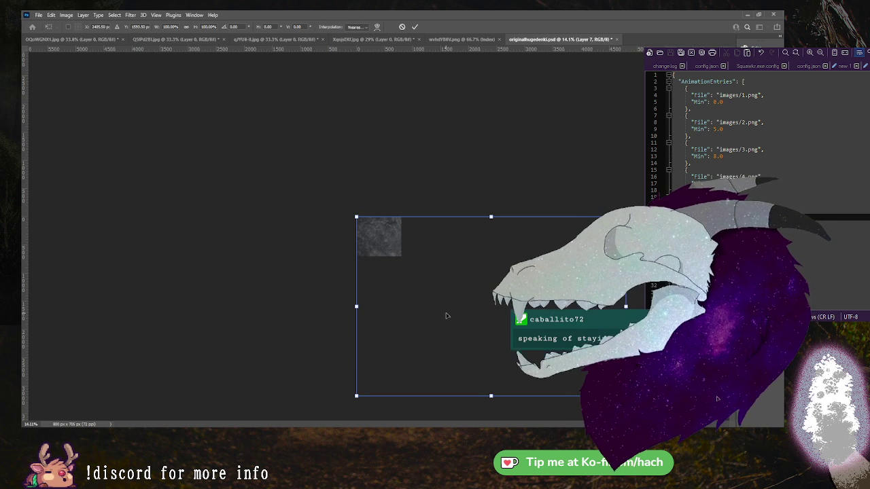
pyautogui.moveTo(356, 216); pyautogui.dragTo(475, 294)
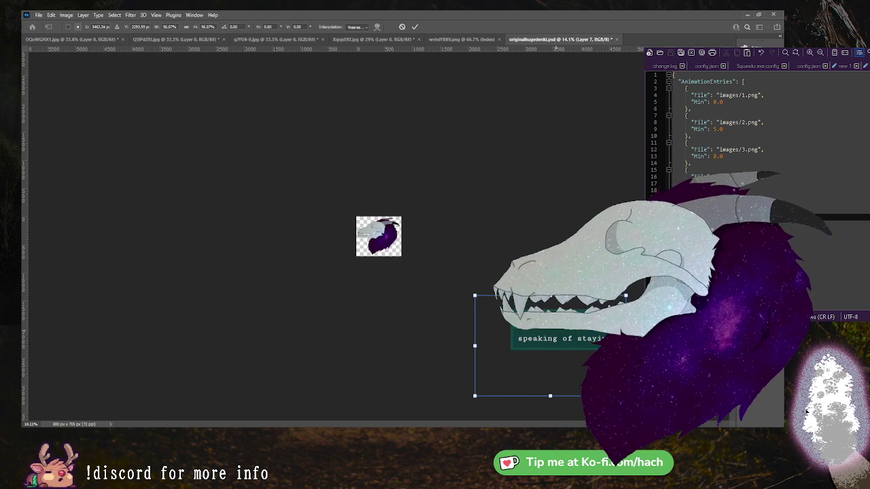
pyautogui.moveTo(553, 331); pyautogui.dragTo(390, 231)
pyautogui.moveTo(314, 196); pyautogui.dragTo(369, 229)
pyautogui.scroll(10, 388, 233)
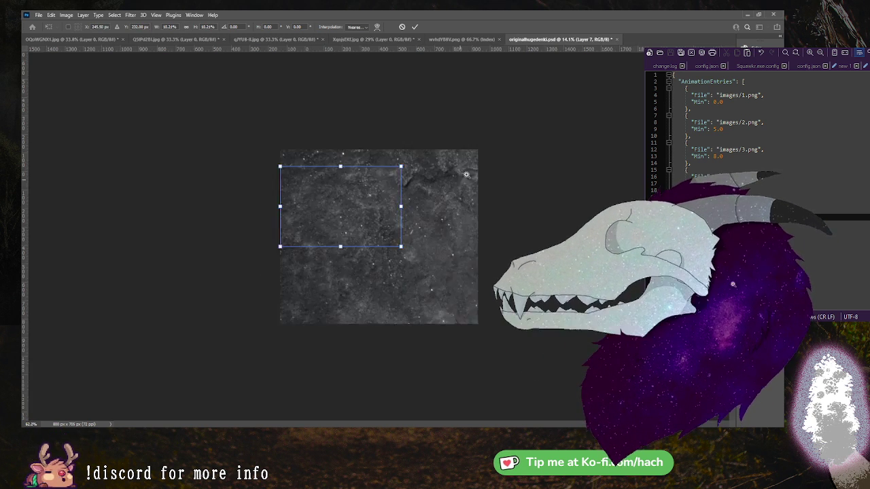
# Position the stone texture over the skull, enlarge it to about 11.31% and rotate it by about 141.67 degrees.
pyautogui.moveTo(376, 195); pyautogui.dragTo(364, 191)
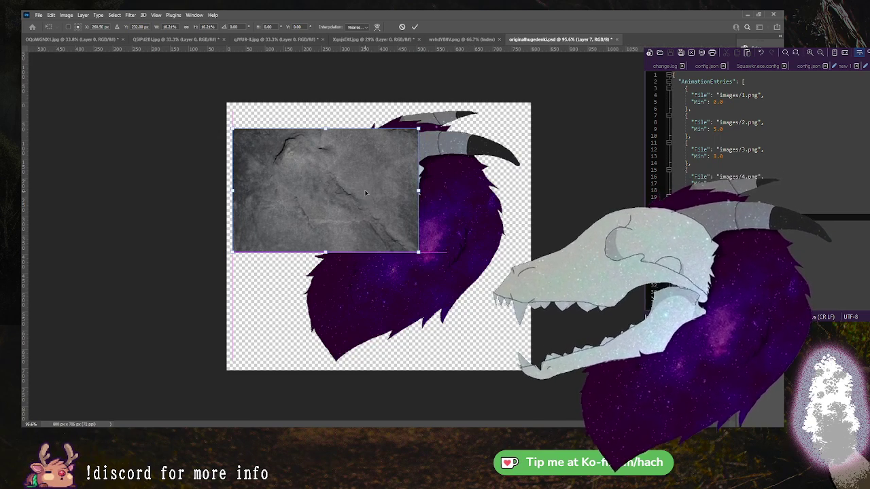
pyautogui.moveTo(418, 128); pyautogui.dragTo(438, 116)
pyautogui.moveTo(410, 149); pyautogui.dragTo(411, 165)
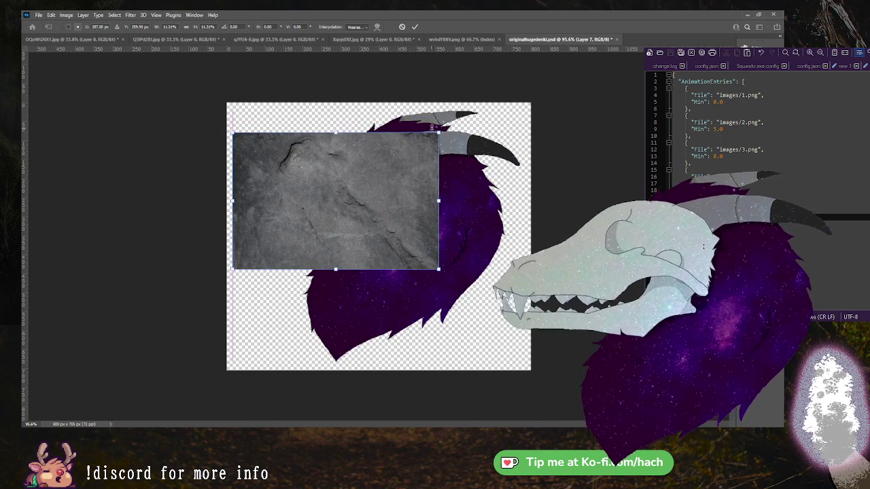
pyautogui.moveTo(442, 127); pyautogui.dragTo(317, 288)
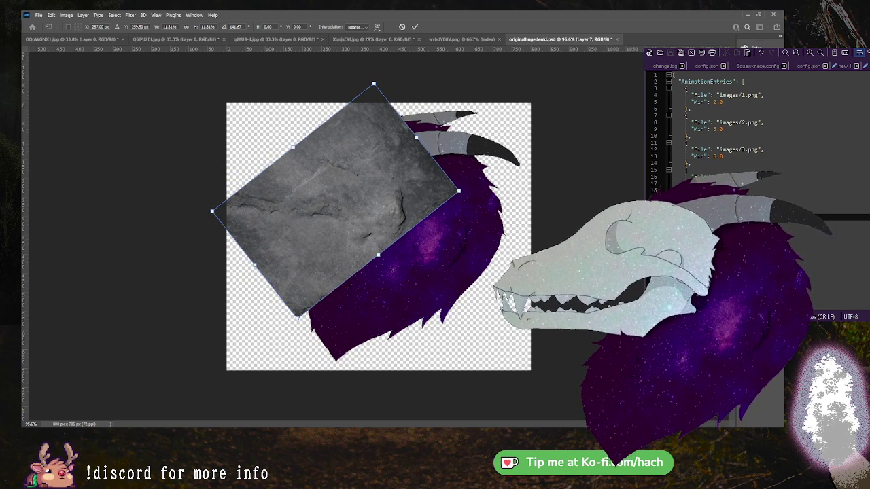
# Set the stone texture's blend mode to Multiply, apply the transform, hide the galaxy texture and nudge the stone slightly over the skull.
pyautogui.hotkey('shift', 'alt', 'm')
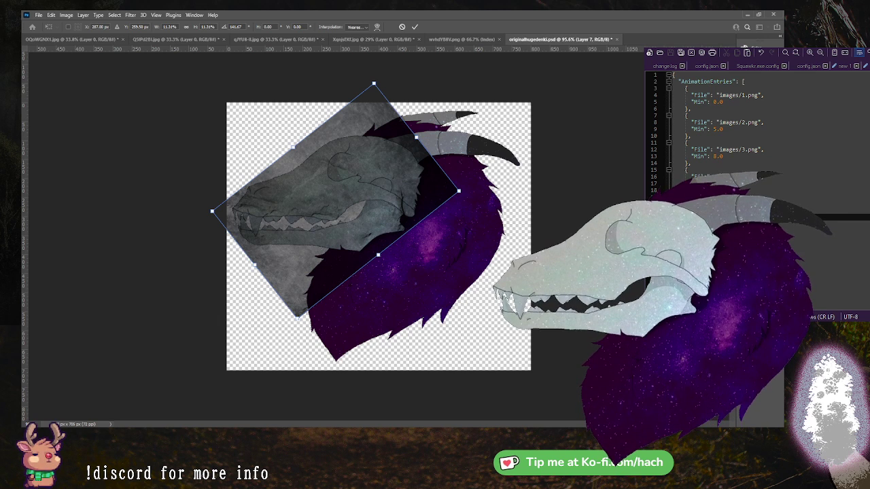
pyautogui.press('Return')
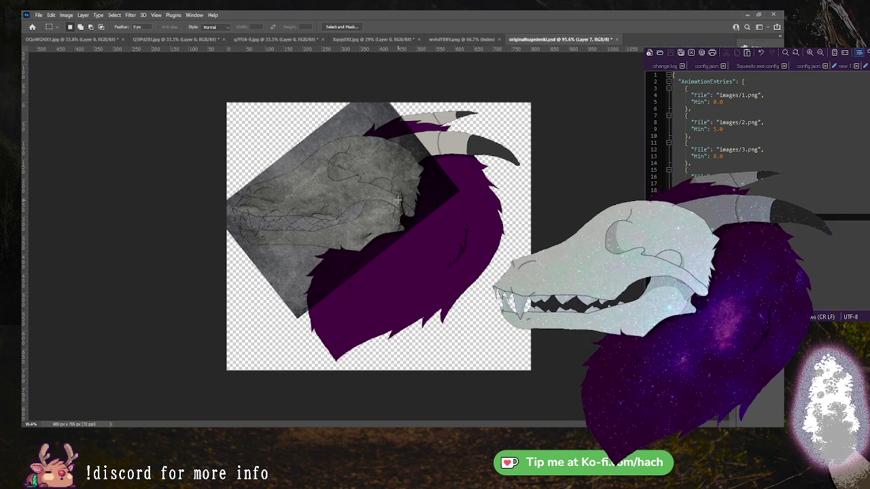
pyautogui.press('v')
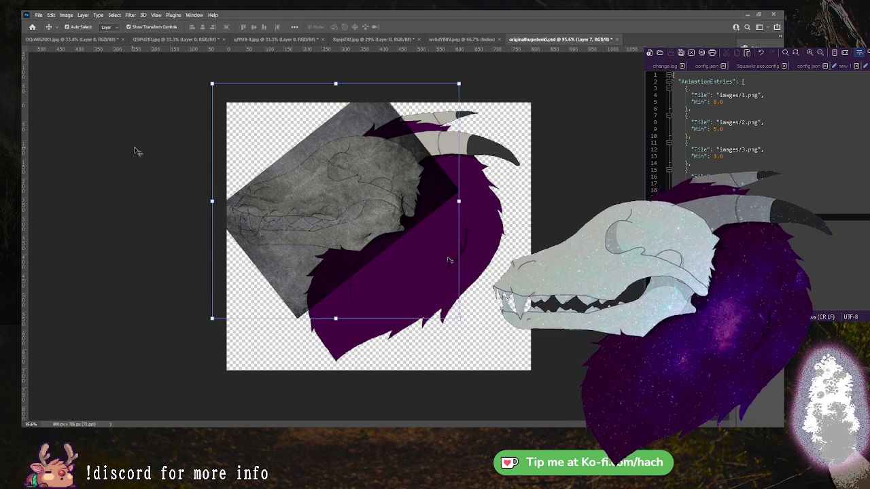
pyautogui.moveTo(330, 180); pyautogui.dragTo(341, 183)
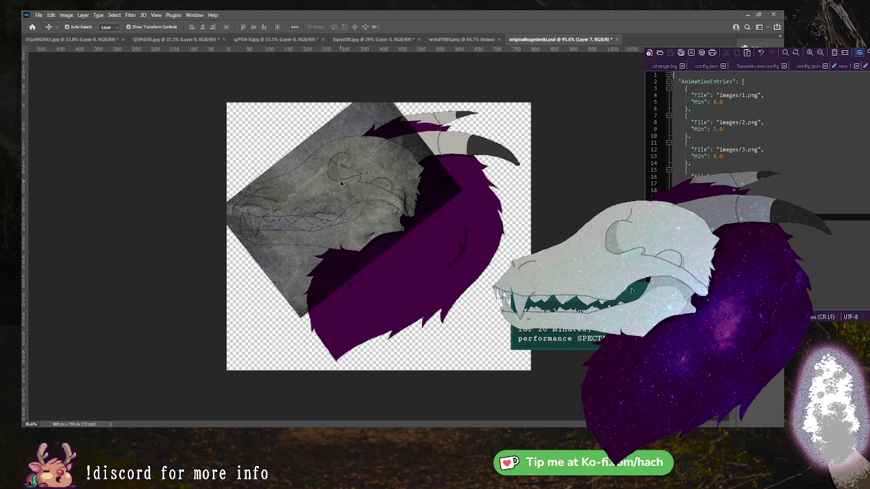
pyautogui.press('m')
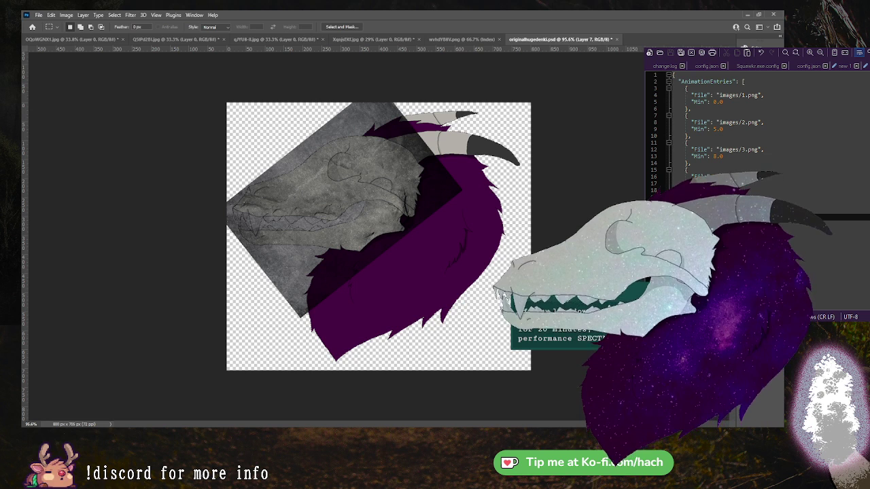
# Select the bone areas of the upper skull, lower jaw, jaw joint and teeth on Layer 1 with the Magic Wand.
pyautogui.hotkey('alt', '[')
pyautogui.press('w')
pyautogui.click(333, 190)
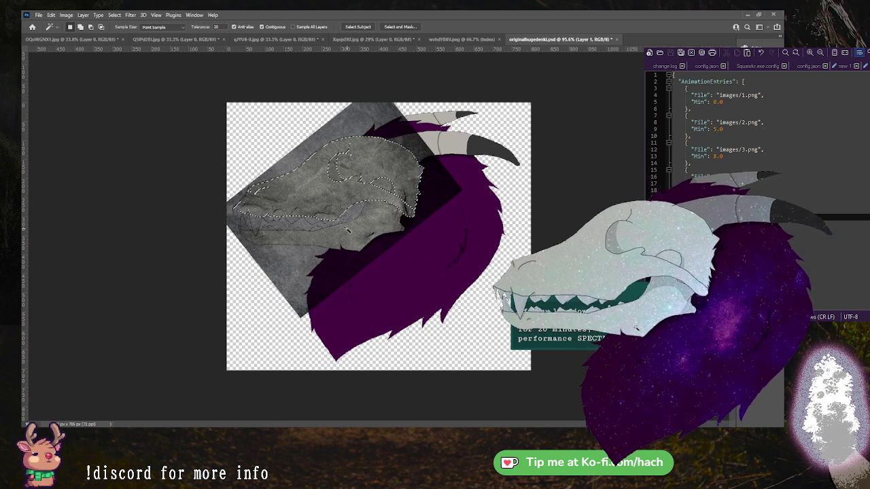
pyautogui.keyDown('shift'); pyautogui.click(353, 232); pyautogui.keyUp('shift')
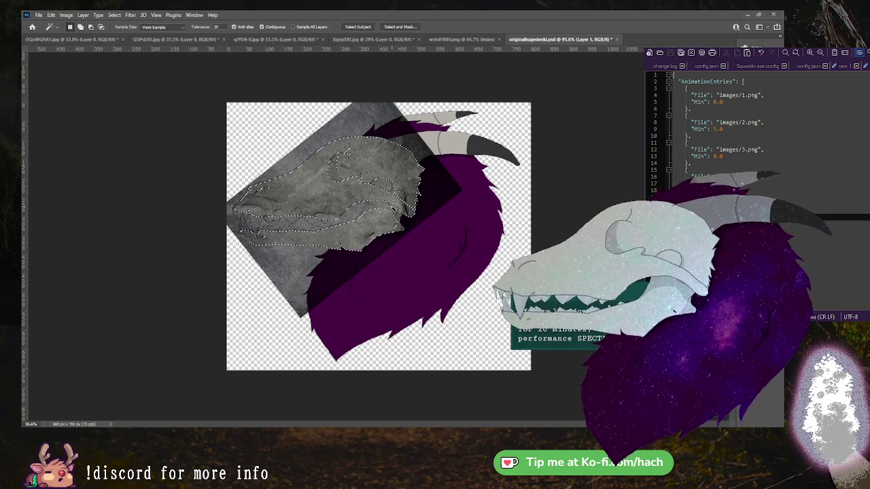
pyautogui.keyDown('shift'); pyautogui.click(391, 206); pyautogui.keyUp('shift')
pyautogui.scroll(5, 279, 214)
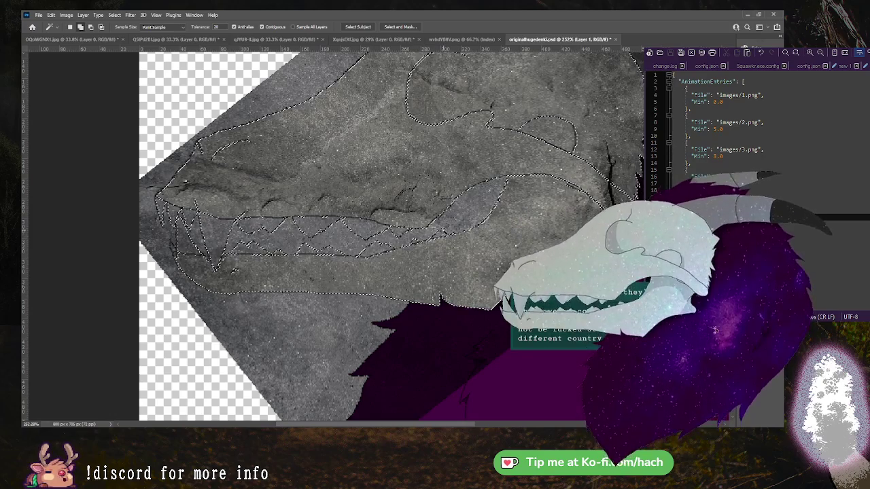
pyautogui.scroll(-5, 543, 202)
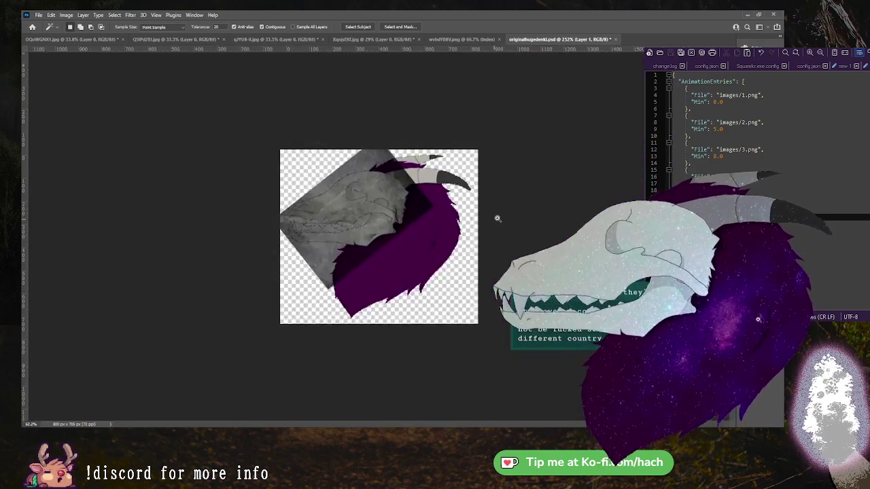
pyautogui.scroll(3, 484, 213)
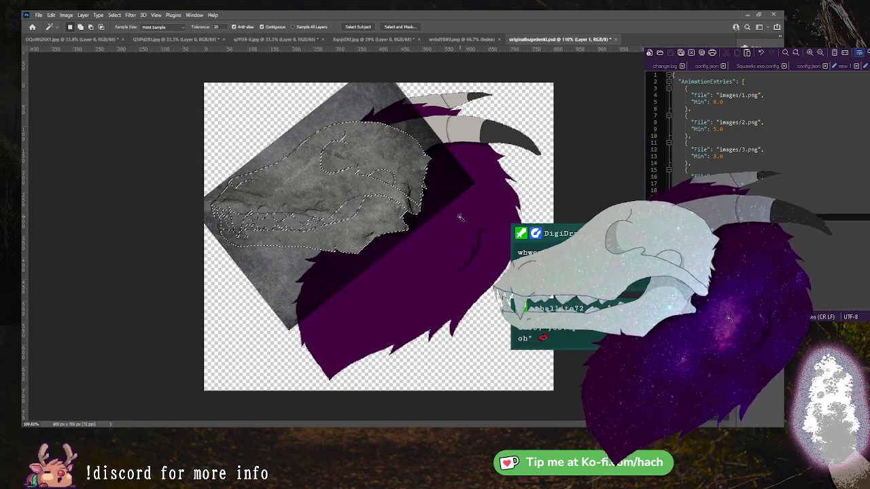
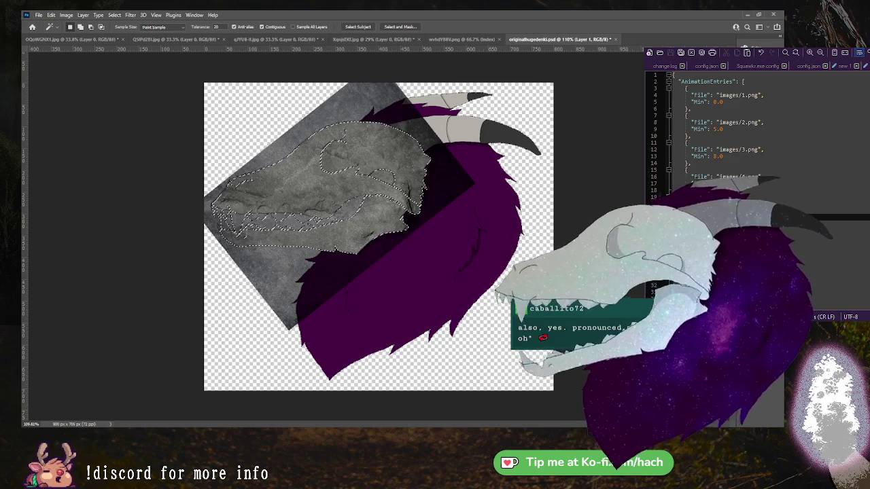
# Fill the selected skull and jaw areas with solid red on Layer 8 and clear the selection.
pyautogui.scroll(5, 382, 136)
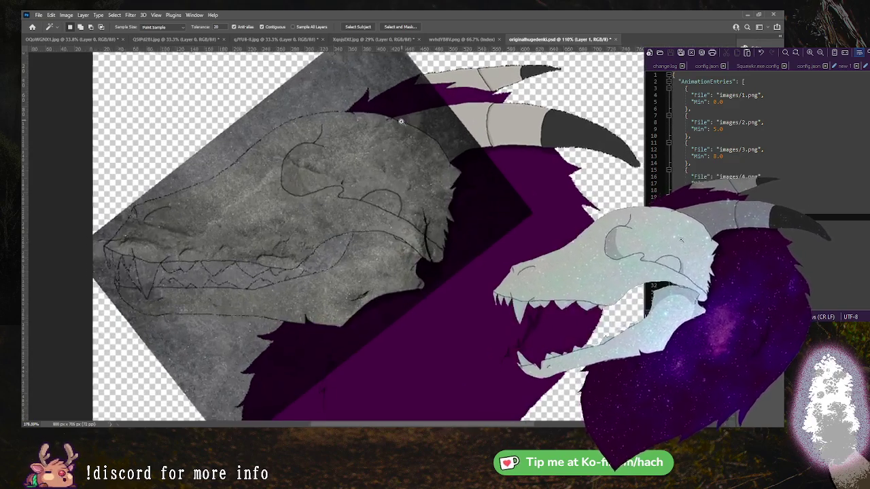
pyautogui.scroll(-2, 400, 120)
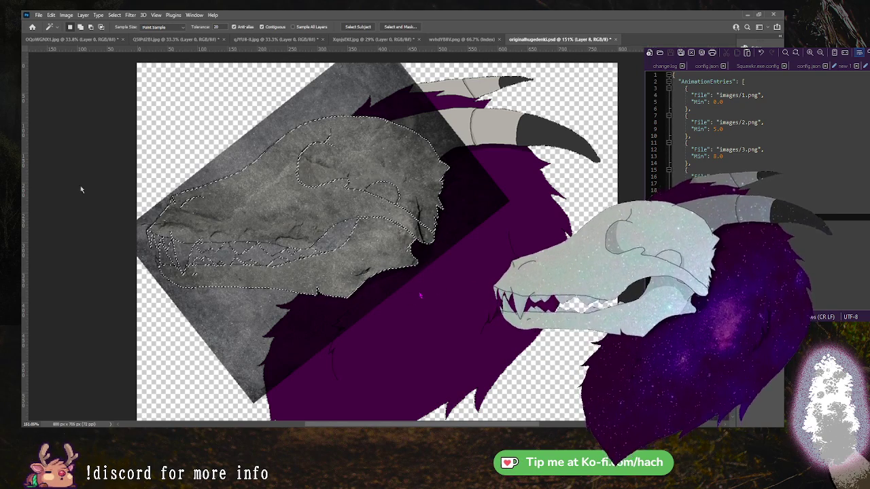
pyautogui.press('i')
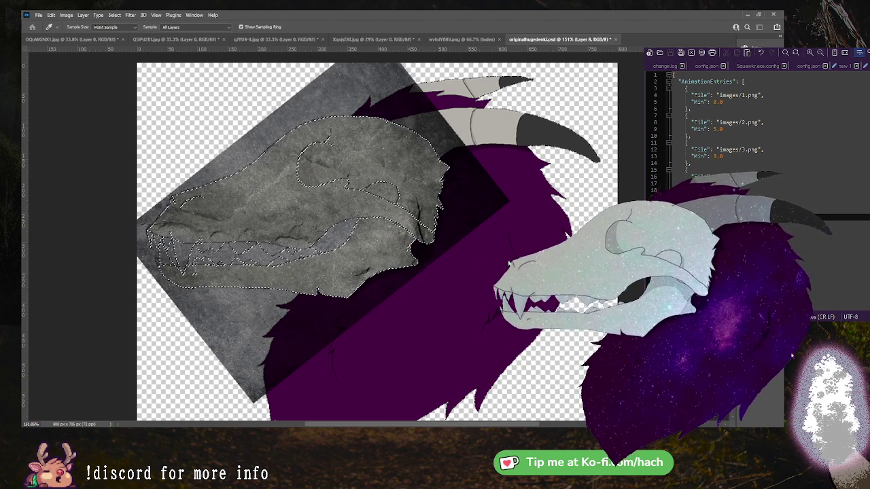
pyautogui.press('w')
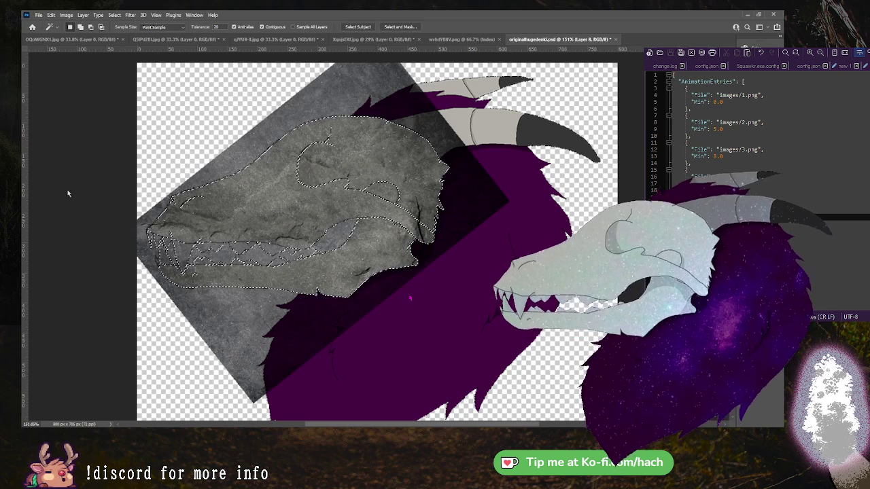
pyautogui.press('g')
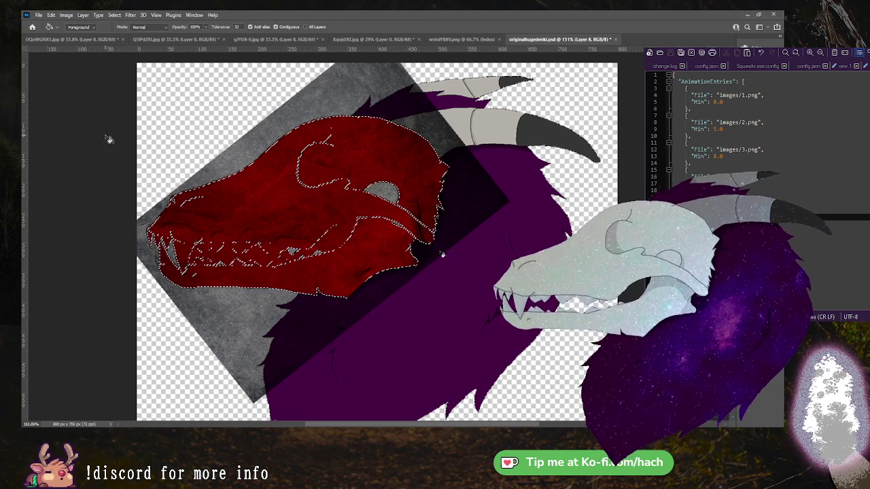
pyautogui.press('m')
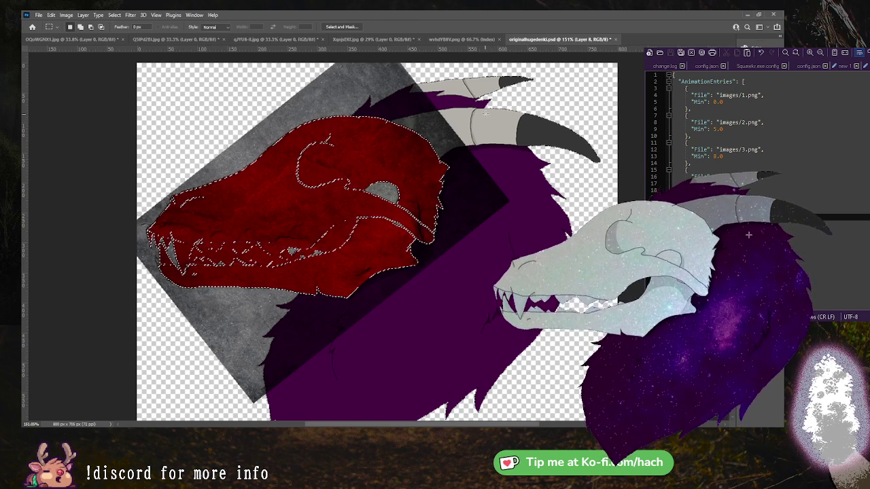
pyautogui.hotkey('ctrl', 'd')
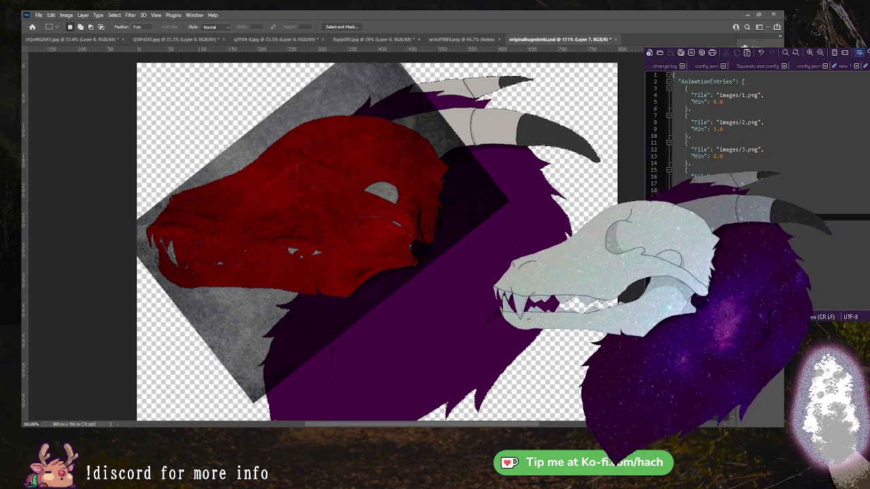
# Cycle the stone texture on Layer 7 through the blend modes and keep one that darkens the purple fur less.
pyautogui.hotkey('shift', '+')
pyautogui.hotkey('shift', '+')
pyautogui.hotkey('shift', '+')
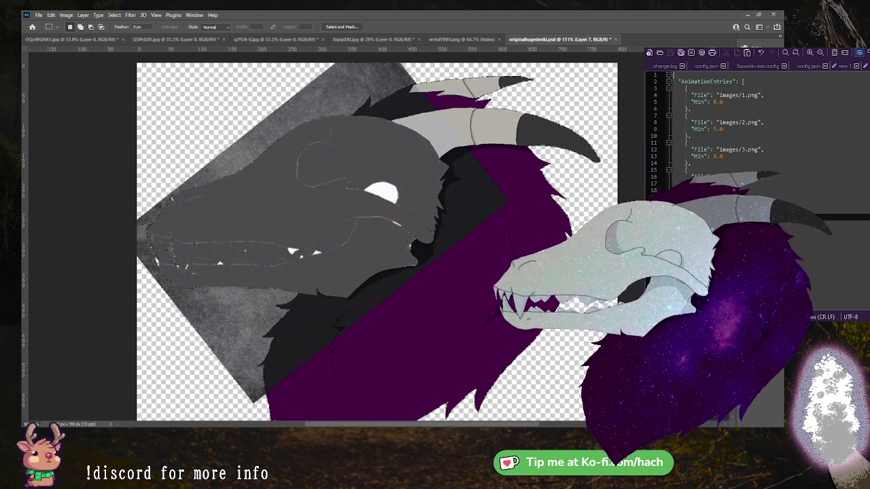
pyautogui.hotkey('shift', '+')
pyautogui.hotkey('shift', '+')
pyautogui.hotkey('shift', '+')
pyautogui.hotkey('shift', '+')
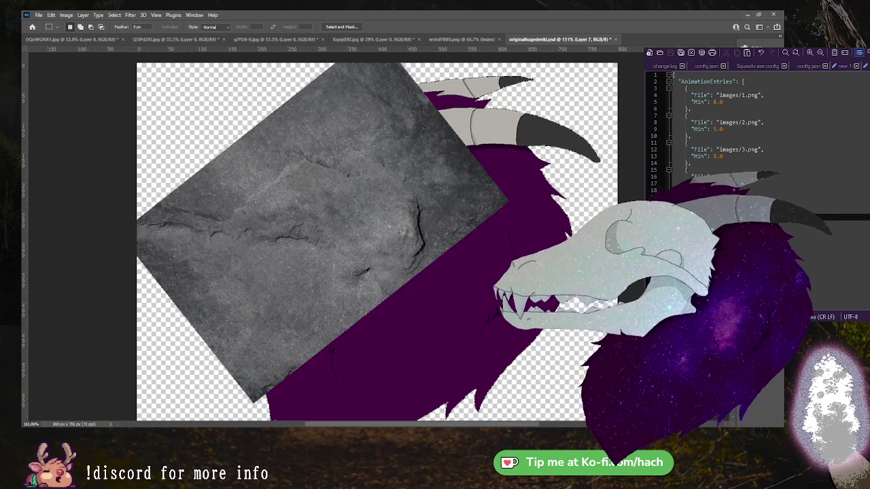
pyautogui.hotkey('shift', '+')
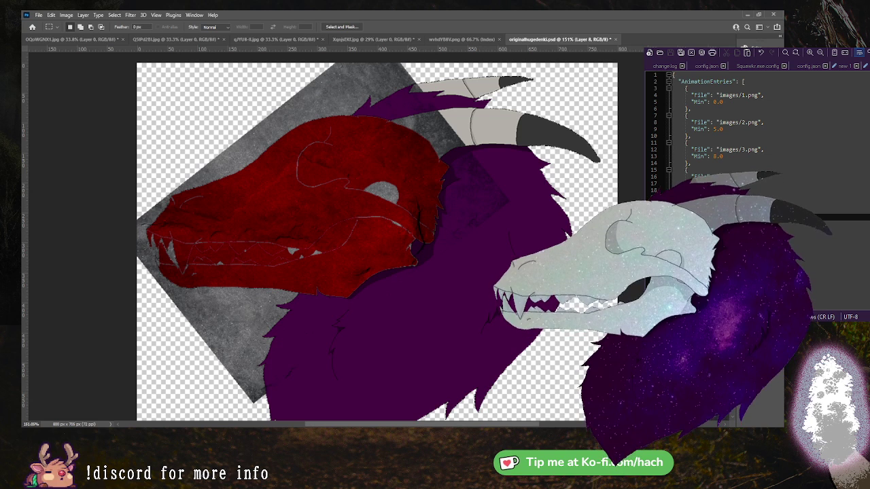
# Select the gap between the teeth with the Magic Wand, delete its red fill on Layer 8 and touch up the back teeth with the Brush.
pyautogui.hotkey('alt', '[')
pyautogui.hotkey('alt', ']')
pyautogui.press('w')
pyautogui.click(289, 206)
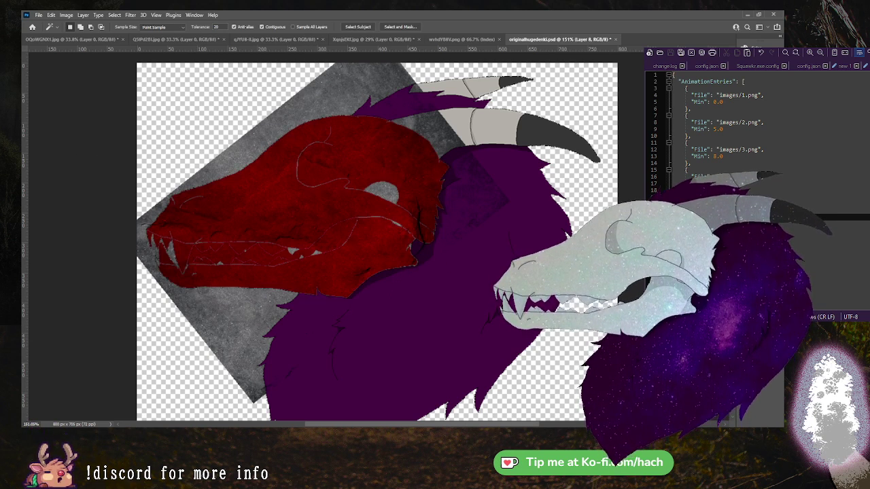
pyautogui.scroll(4, 224, 229)
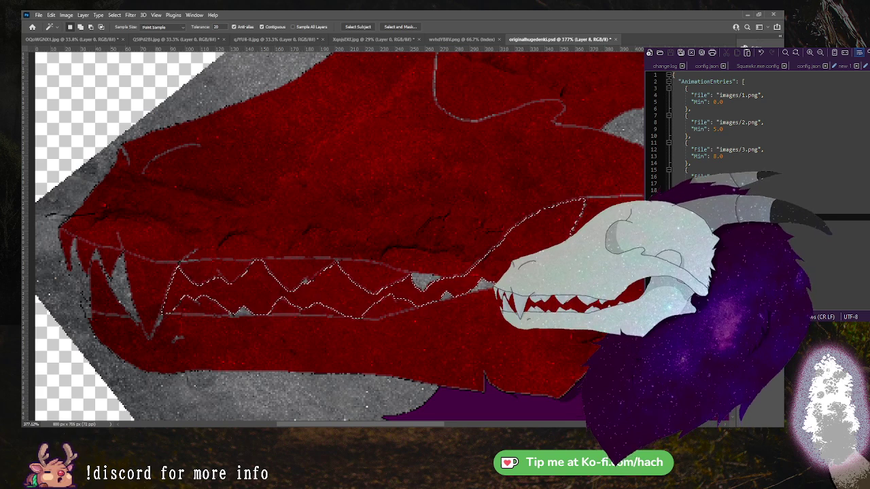
pyautogui.press('Delete')
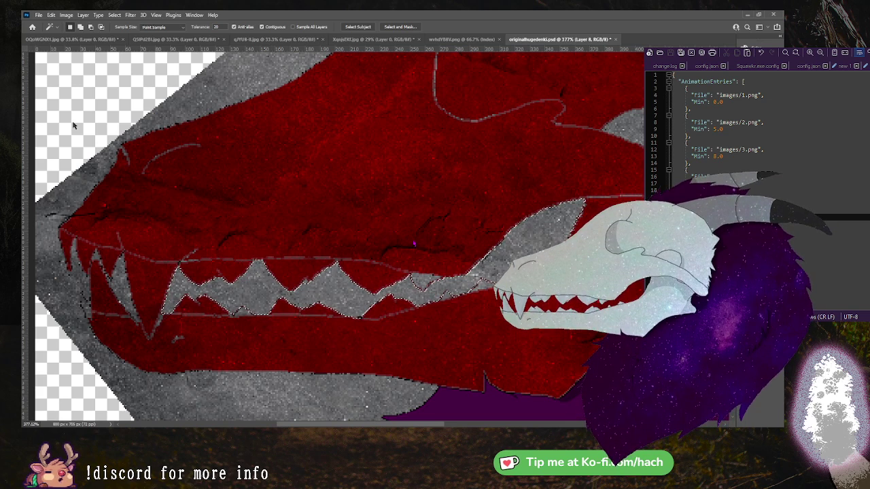
pyautogui.press('m')
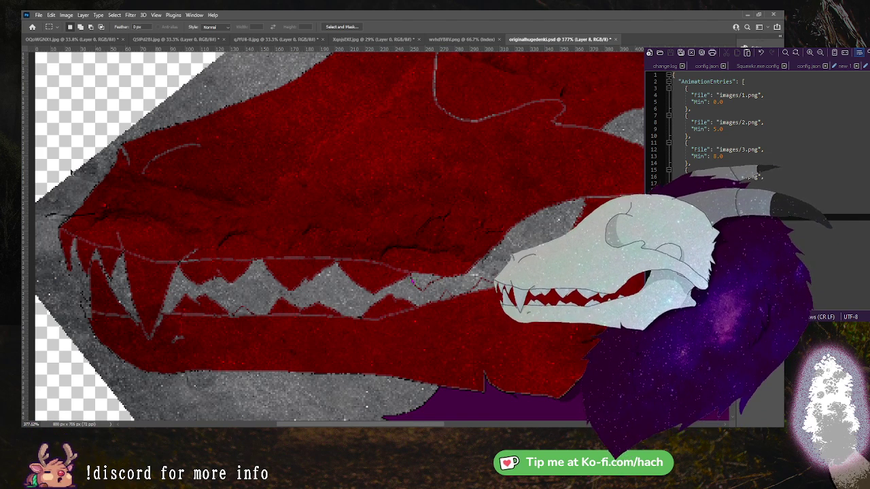
pyautogui.press('b')
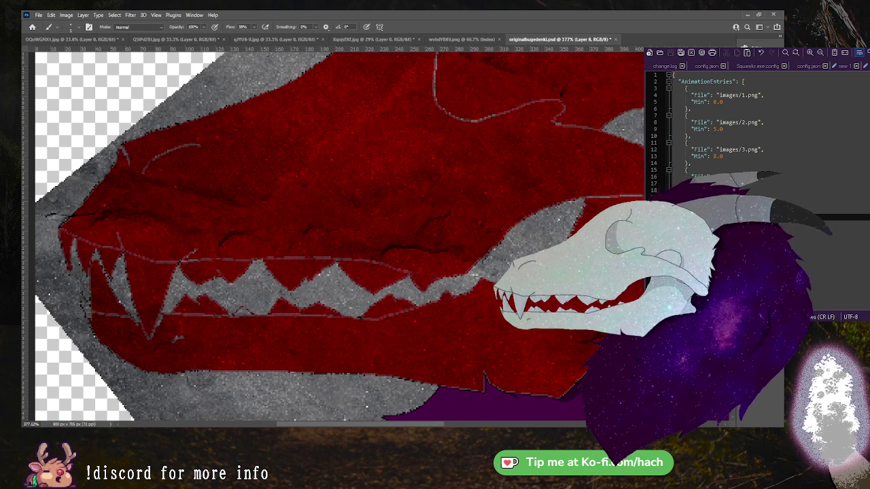
# Try further blend modes for the stone texture on Layer 7 over the red skull.
pyautogui.hotkey('shift', '+')
pyautogui.hotkey('shift', '+')
pyautogui.hotkey('shift', '+')
pyautogui.hotkey('shift', '+')
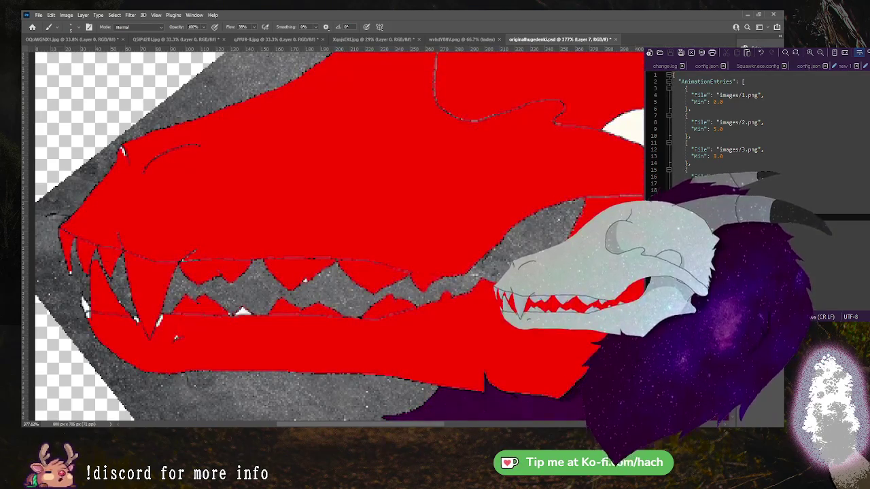
pyautogui.hotkey('shift', '+')
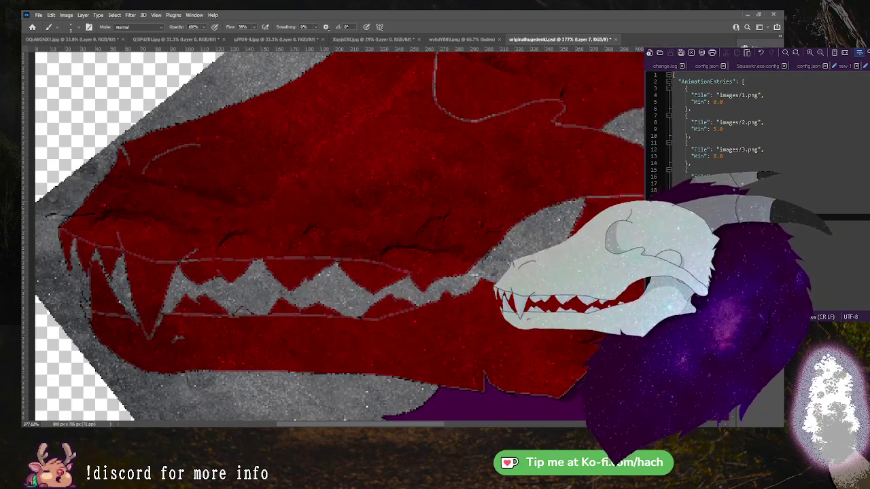
# Select the area outside the red skull on Layer 8 and remove the stone texture there from Layer 7.
pyautogui.scroll(-5, 471, 190)
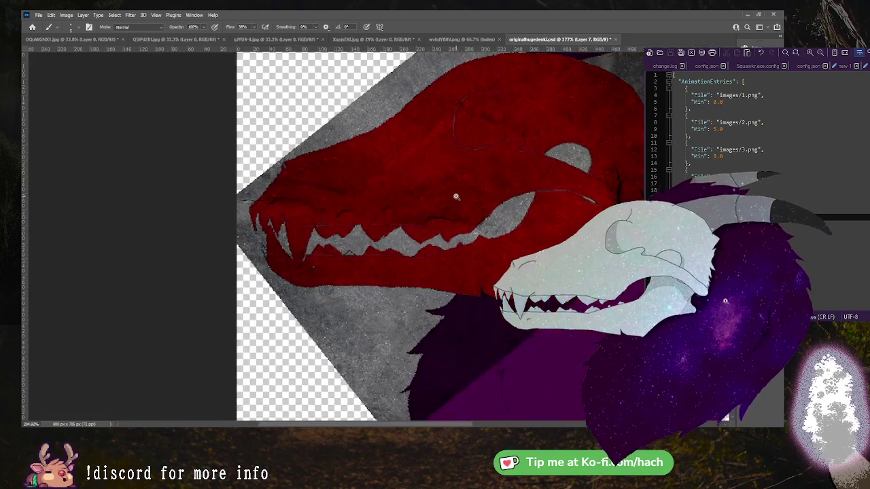
pyautogui.moveTo(479, 212); pyautogui.dragTo(513, 221)
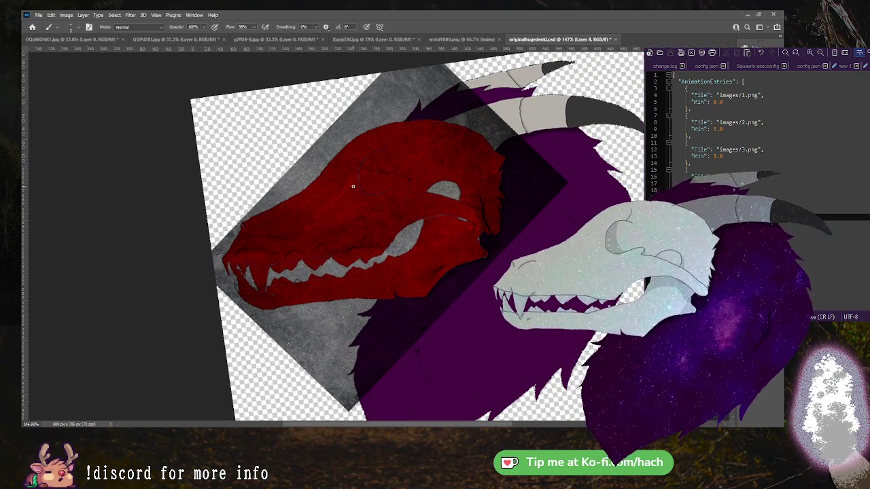
pyautogui.press('w')
pyautogui.click(308, 170)
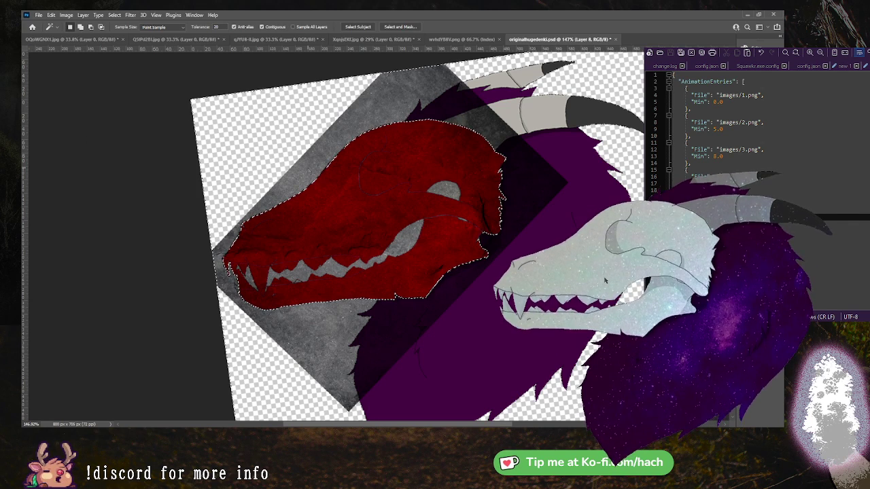
pyautogui.hotkey('alt', '[')
pyautogui.hotkey('ctrl', 'shift', 'alt', 'n')
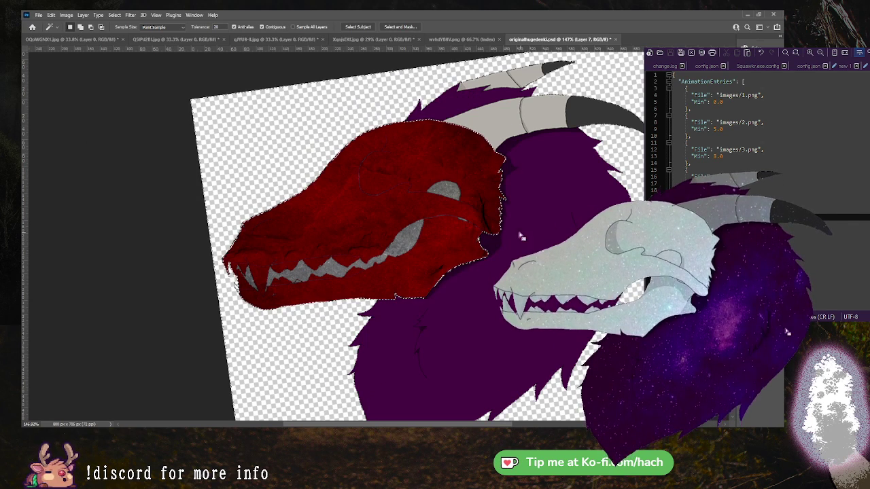
# Try to select the mouth gap, the rounded cheek opening and the small gaps between the teeth on Layer 8.
pyautogui.hotkey('ctrl', 'd')
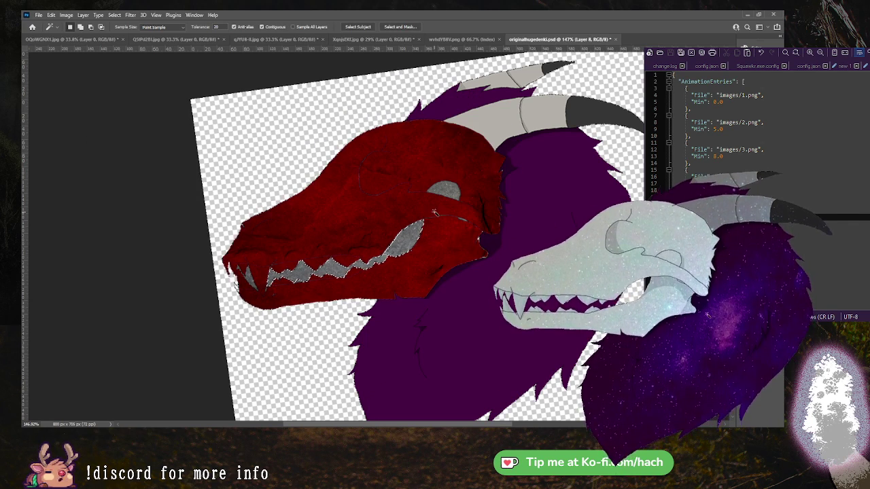
pyautogui.click(449, 194)
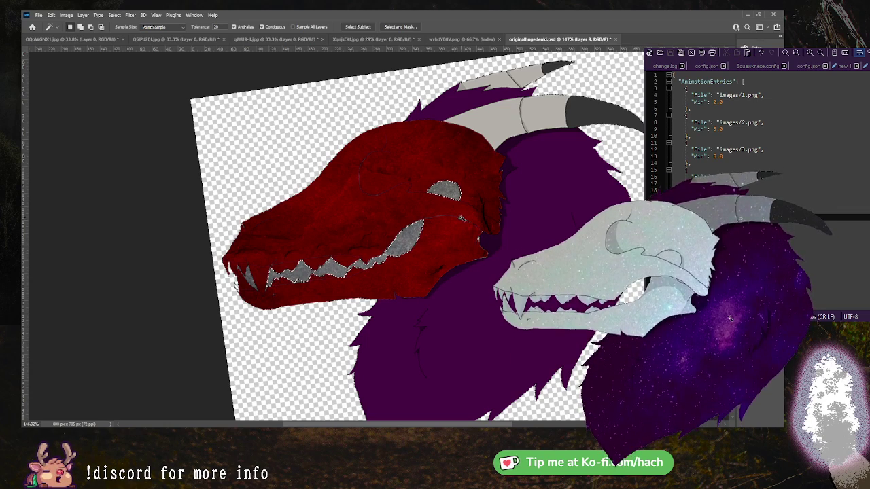
pyautogui.scroll(5, 469, 224)
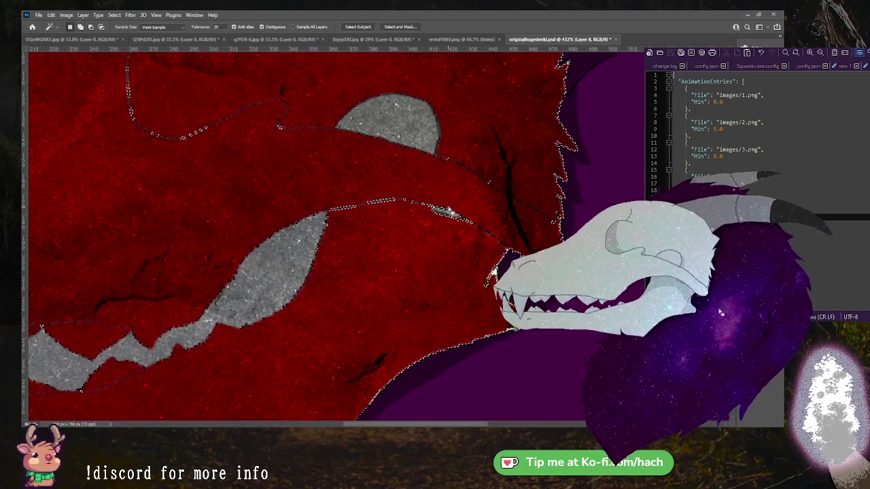
pyautogui.hotkey('ctrl', 'd')
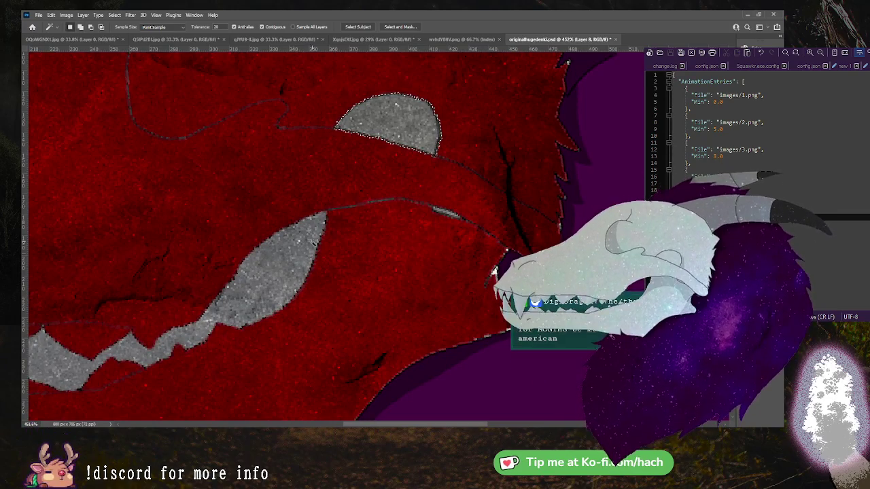
pyautogui.scroll(4, 598, 136)
pyautogui.moveTo(598, 136); pyautogui.dragTo(460, 229)
pyautogui.scroll(5, 251, 225)
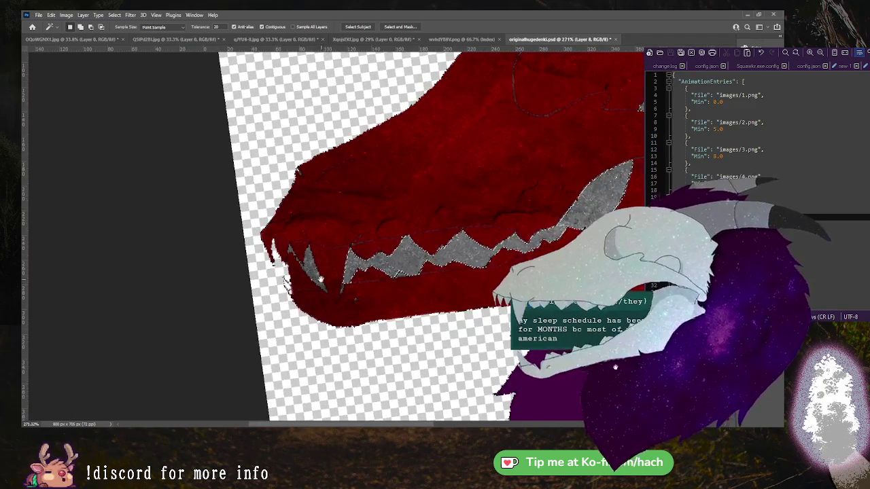
pyautogui.scroll(2, 312, 269)
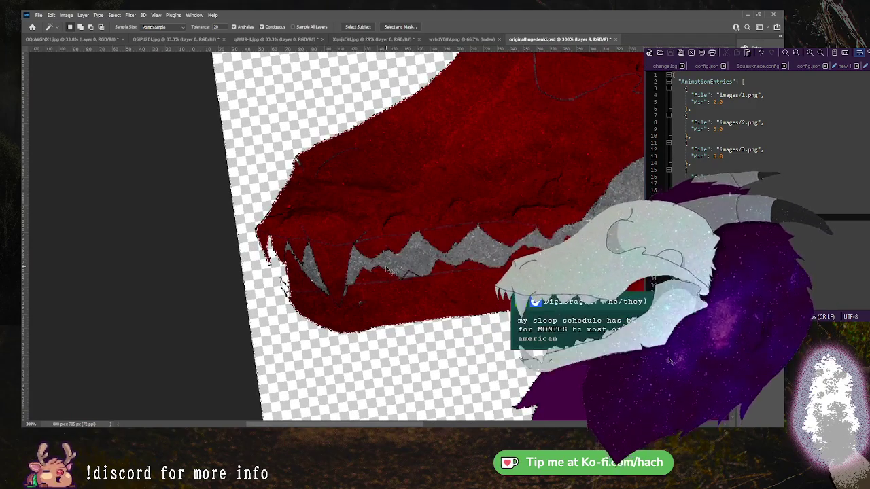
# Undo the gap selections and the trimming of the stone texture around the skull.
pyautogui.hotkey('ctrl', 'z')
pyautogui.hotkey('ctrl', 'z')
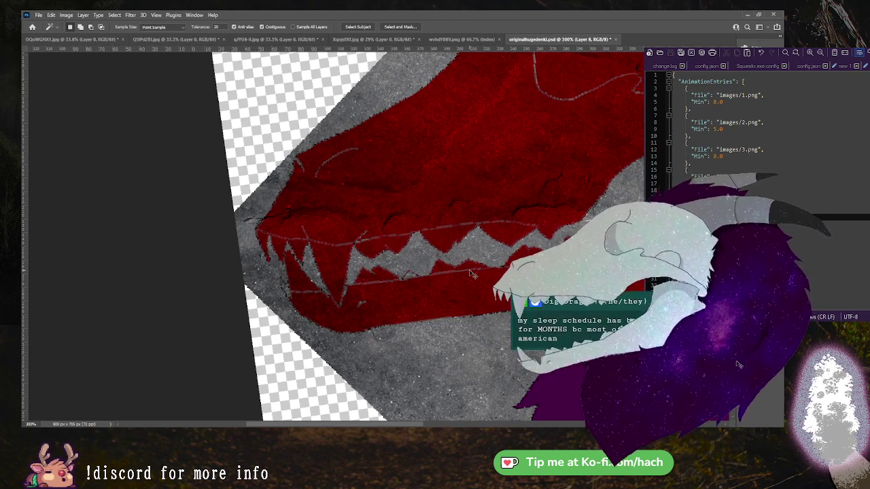
pyautogui.scroll(-5, 469, 271)
pyautogui.scroll(4, 419, 288)
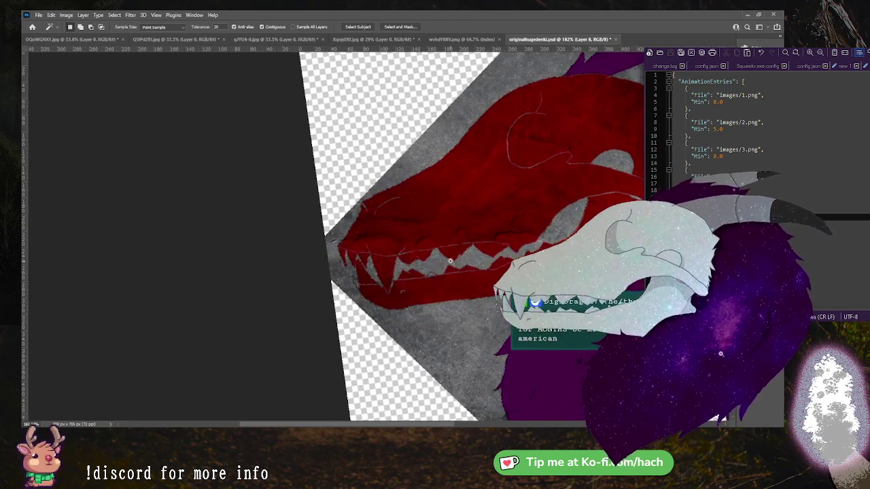
# Select everything outside the red skull on Layer 8 with the Magic Wand and delete the surrounding stone from Layer 7.
pyautogui.press('b')
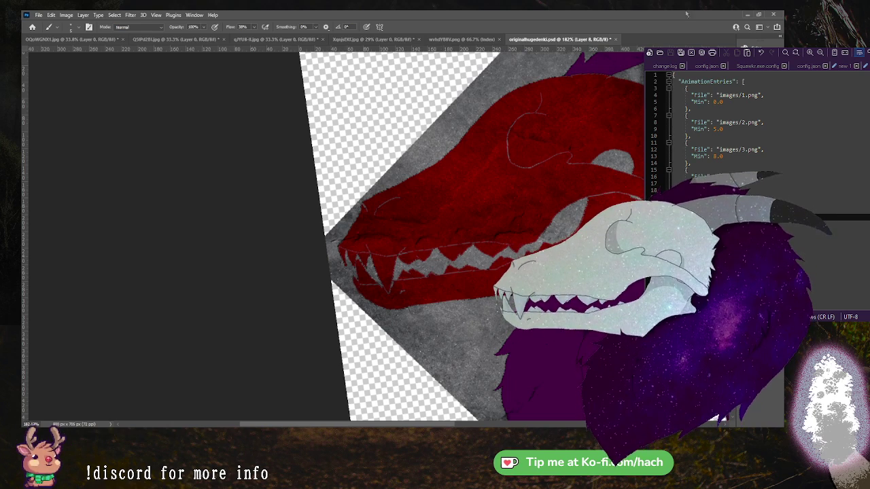
pyautogui.moveTo(557, 236); pyautogui.dragTo(534, 236)
pyautogui.press('r')
pyautogui.moveTo(547, 180); pyautogui.dragTo(551, 200)
pyautogui.keyDown('ctrl'); pyautogui.moveTo(457, 165); pyautogui.dragTo(476, 163); pyautogui.keyUp('ctrl')
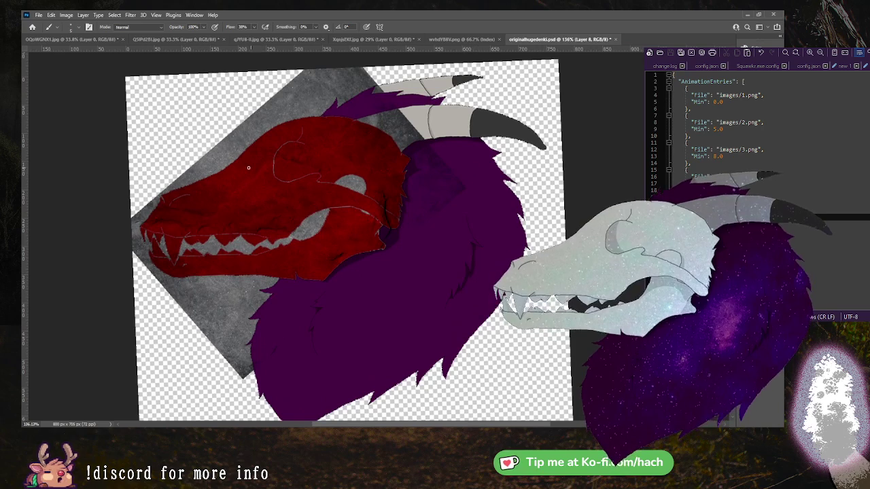
pyautogui.moveTo(168, 131); pyautogui.dragTo(219, 135)
pyautogui.hscroll(-1, 527, 252)
pyautogui.press('w')
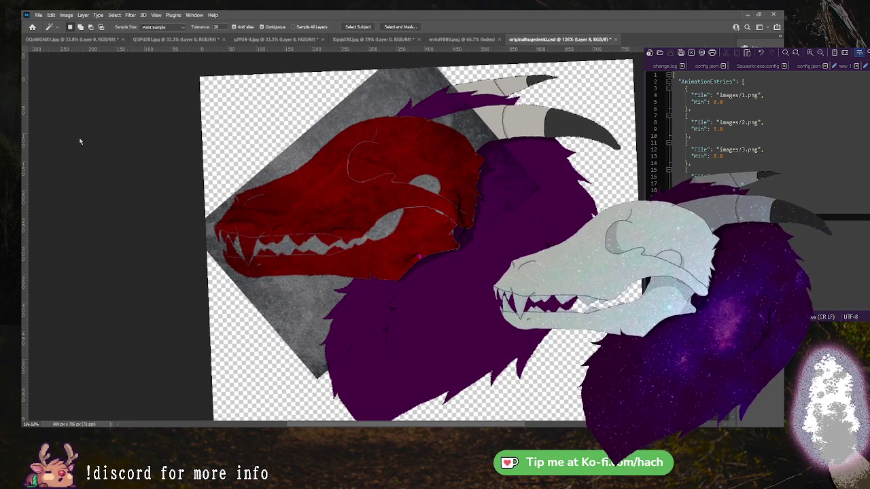
pyautogui.click(280, 145)
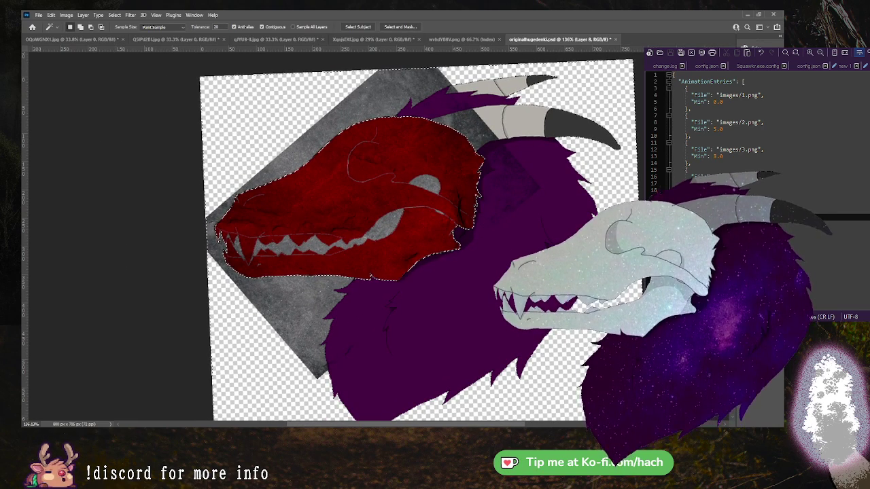
pyautogui.hotkey('alt', '[')
pyautogui.press('Delete')
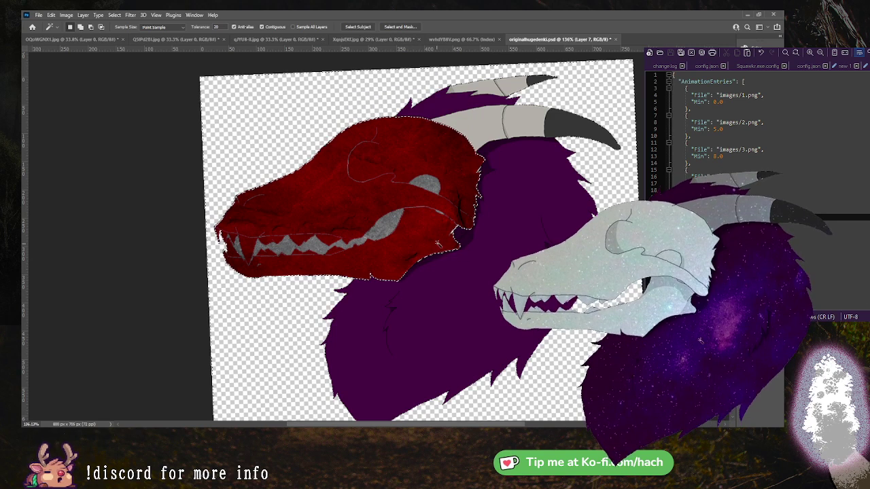
# Select the open mouth gap on Layer 8 with the Magic Wand and delete the stone texture there from Layer 7.
pyautogui.hotkey('alt', ']')
pyautogui.click(424, 185)
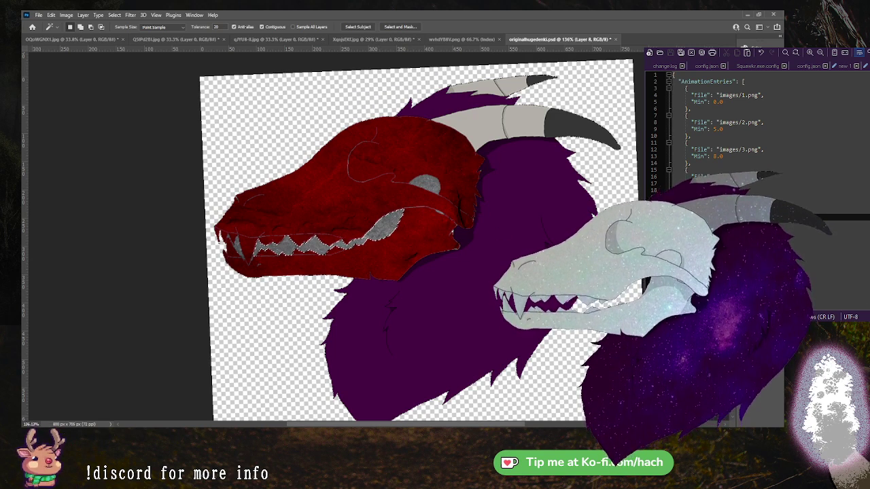
pyautogui.hotkey('alt', '[')
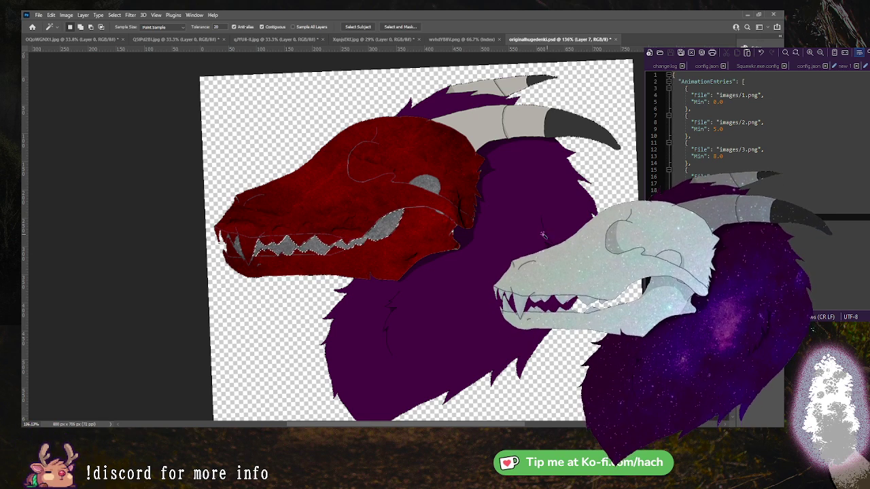
pyautogui.press('Delete')
pyautogui.hotkey('ctrl', 'Delete')
pyautogui.click(239, 250)
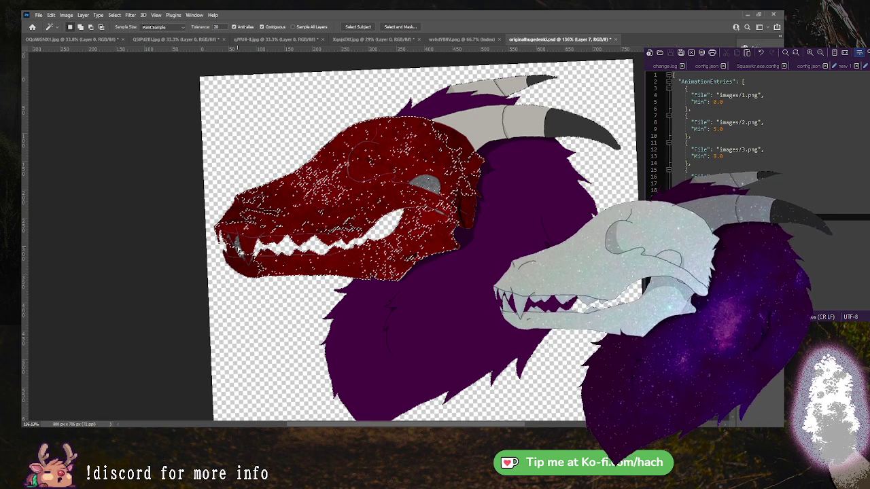
pyautogui.hotkey('ctrl', 'z')
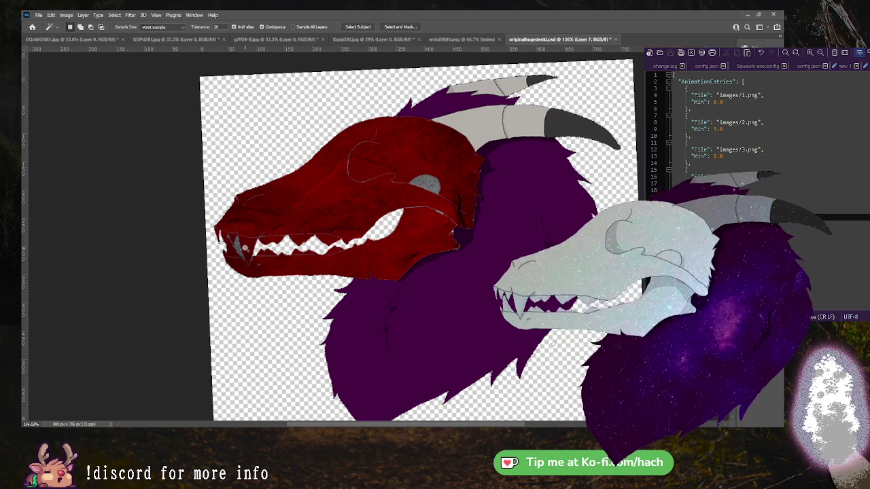
# Select the small gaps between the front teeth on Layer 8 and delete the stone texture inside them from Layer 7.
pyautogui.scroll(3, 244, 248)
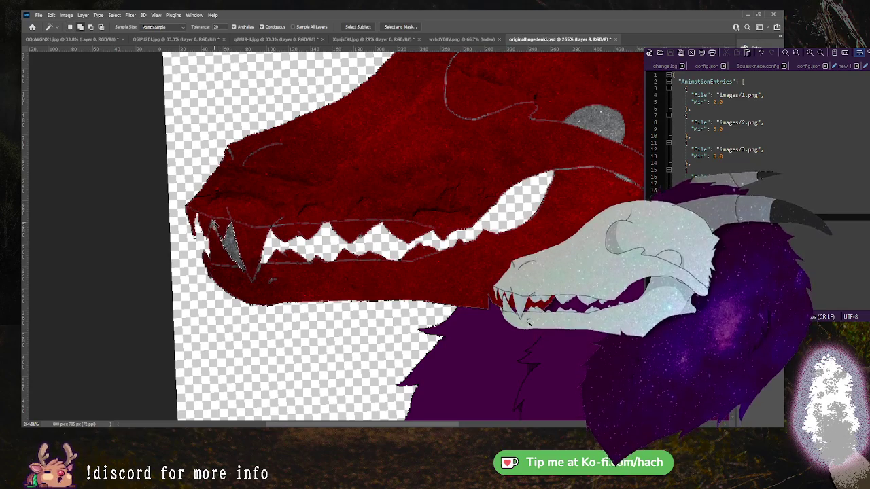
pyautogui.keyDown('shift'); pyautogui.click(213, 224); pyautogui.keyUp('shift')
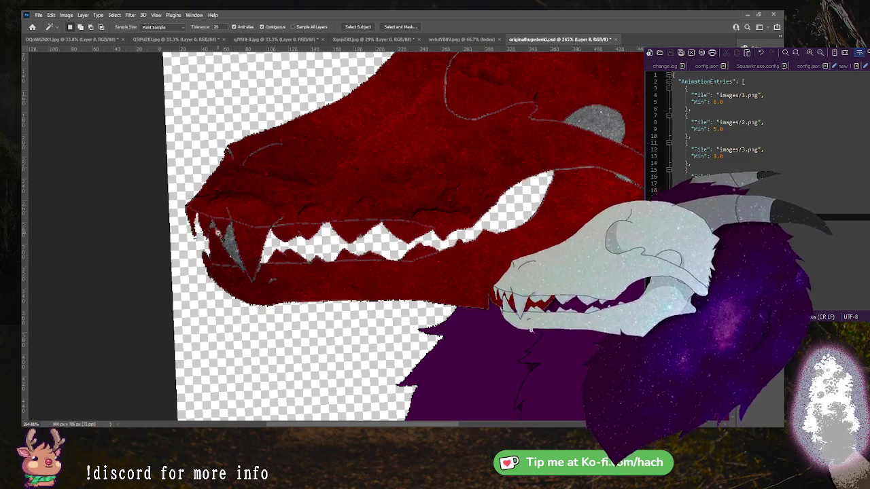
pyautogui.scroll(4, 268, 201)
pyautogui.scroll(-1, 226, 238)
pyautogui.click(191, 204)
pyautogui.keyDown('shift'); pyautogui.click(257, 260); pyautogui.keyUp('shift')
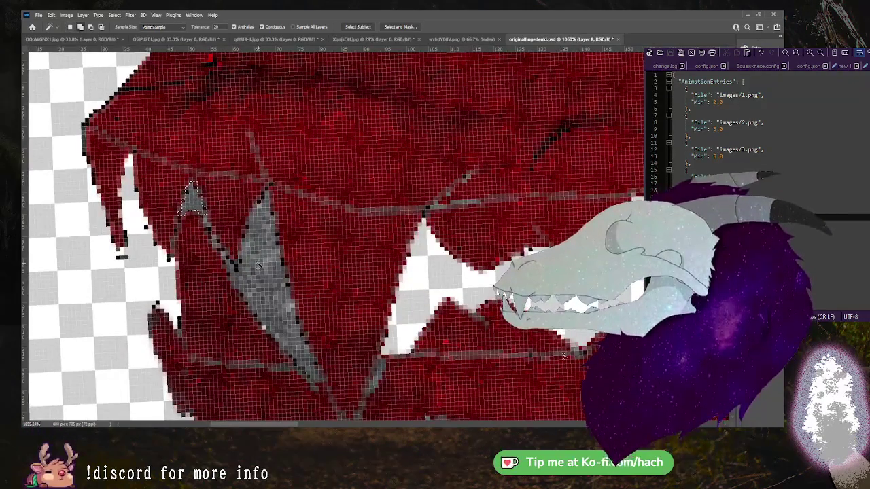
pyautogui.scroll(-5, 445, 255)
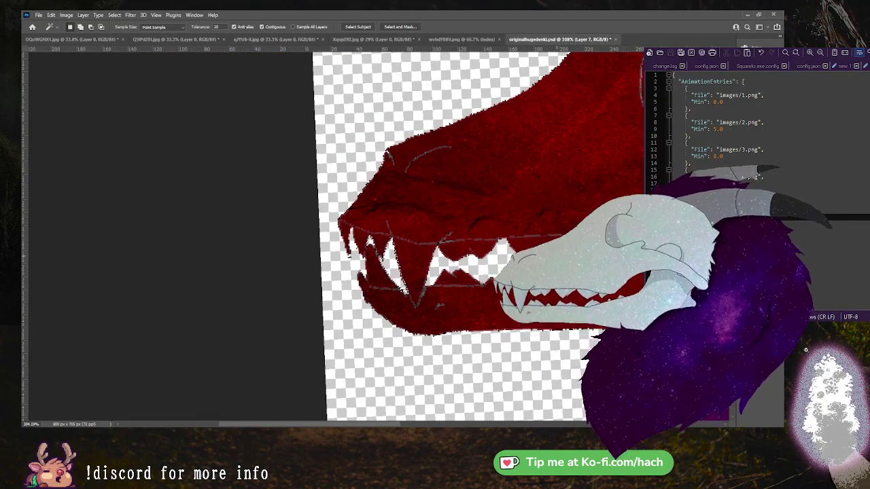
# Compare the trimmed stone skull with and without the red colouring by repeatedly undoing and redoing the Layer 8 changes.
pyautogui.scroll(-4, 553, 258)
pyautogui.moveTo(553, 276); pyautogui.dragTo(361, 266)
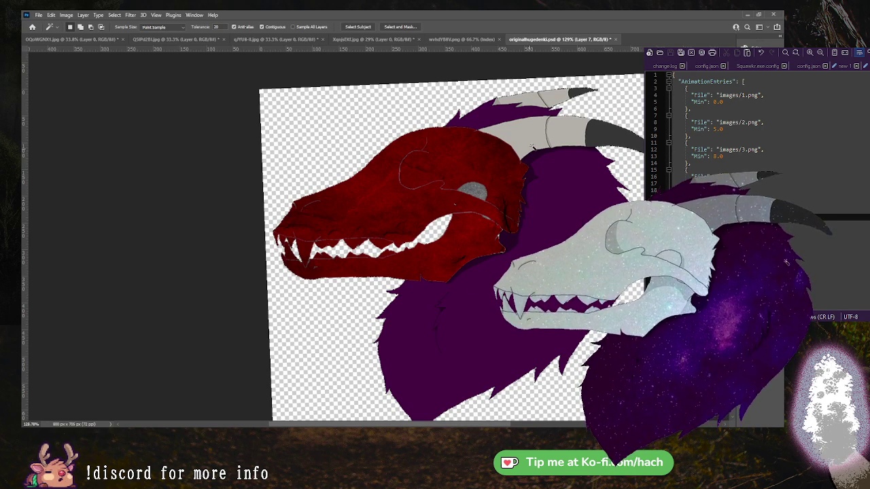
pyautogui.moveTo(533, 148); pyautogui.dragTo(595, 174)
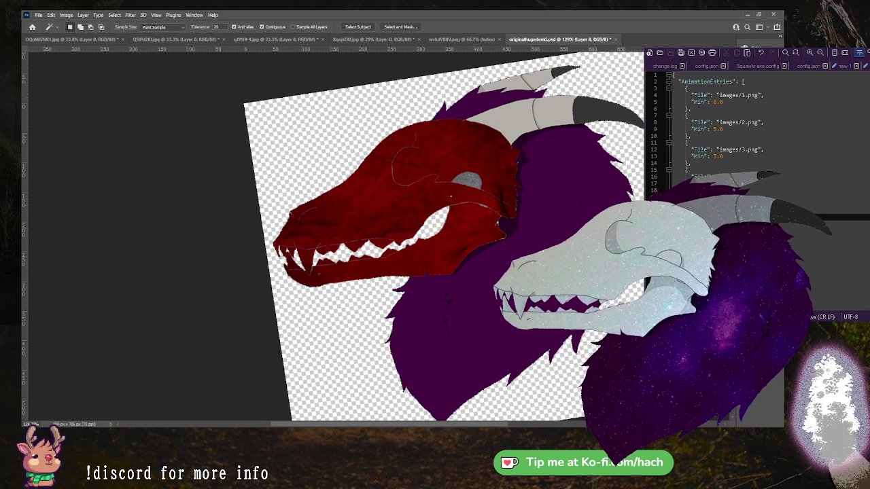
pyautogui.hotkey('ctrl', 'z')
pyautogui.hotkey('ctrl', 'z')
pyautogui.hotkey('ctrl', 'z')
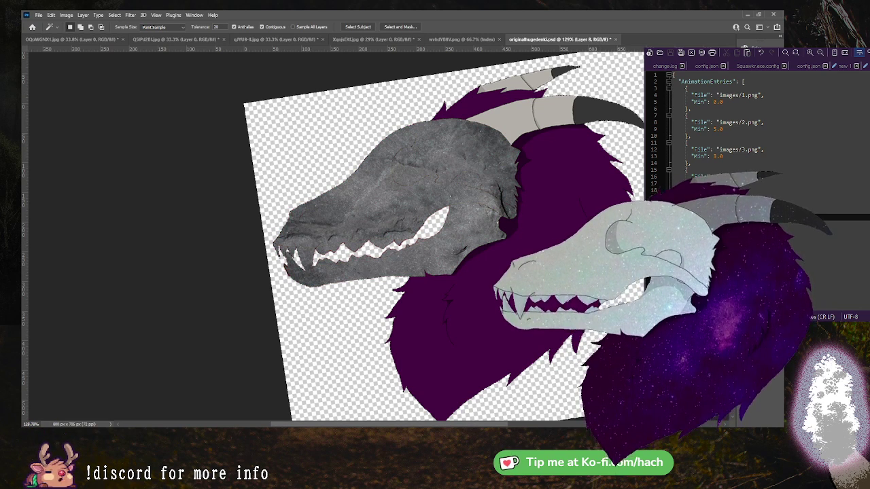
pyautogui.hotkey('ctrl', 'z')
pyautogui.hotkey('ctrl', 'shift', 'z')
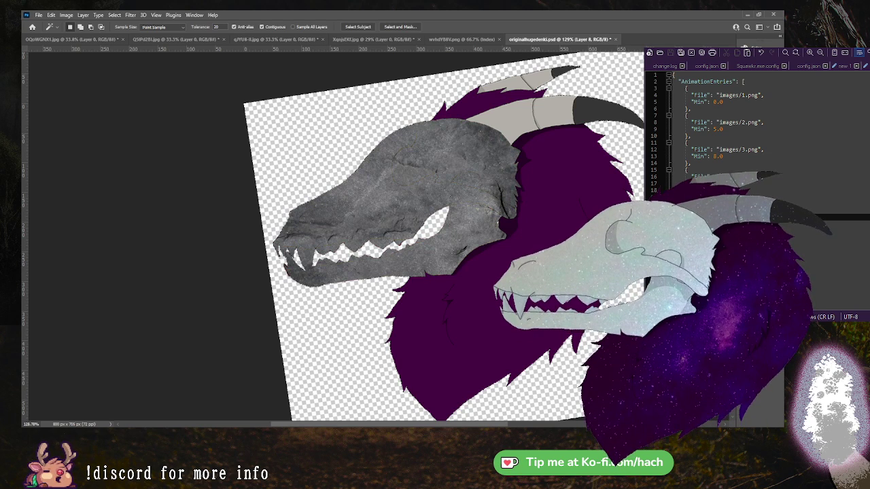
pyautogui.hotkey('ctrl', 'shift', 'z')
pyautogui.hotkey('ctrl', 'shift', 'z')
pyautogui.hotkey('ctrl', 'shift', 'z')
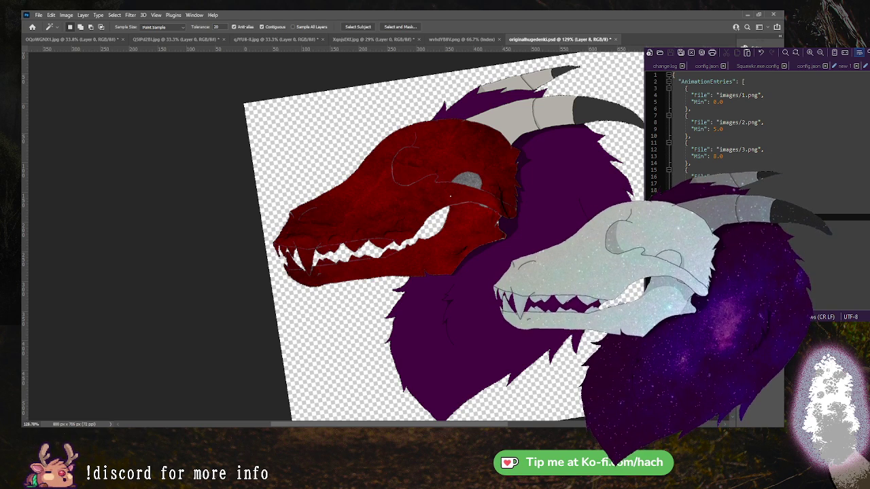
pyautogui.hotkey('ctrl', 'z')
pyautogui.hotkey('ctrl', 'shift', 'z')
pyautogui.hotkey('ctrl', 'z')
pyautogui.hotkey('ctrl', 'shift', 'z')
pyautogui.hotkey('ctrl', 'z')
pyautogui.hotkey('ctrl', 'z')
pyautogui.hotkey('ctrl', 'z')
pyautogui.hotkey('ctrl', 'shift', 'z')
pyautogui.hotkey('ctrl', 'shift', 'z')
pyautogui.hotkey('ctrl', 'shift', 'z')
pyautogui.hotkey('ctrl', 'z')
pyautogui.hotkey('ctrl', 'z')
pyautogui.hotkey('ctrl', 'z')
pyautogui.hotkey('ctrl', 'shift', 'z')
pyautogui.hotkey('ctrl', 'shift', 'z')
pyautogui.hotkey('ctrl', 'shift', 'z')
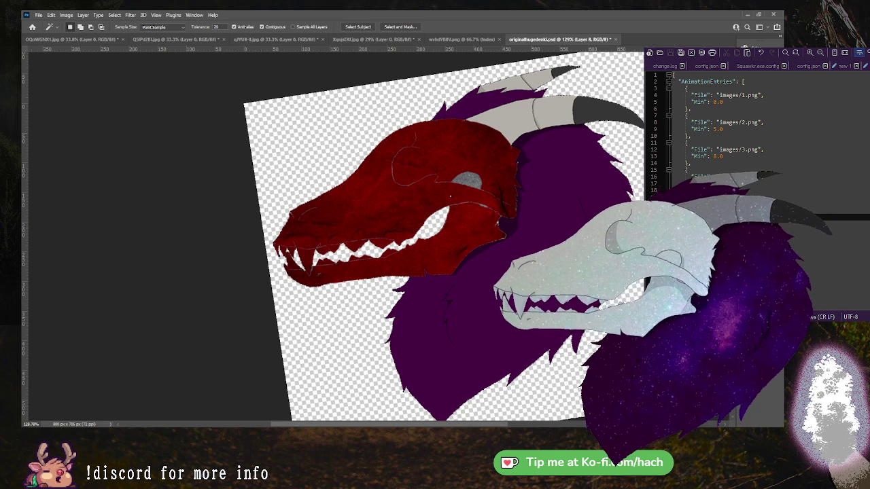
# Recolour the skull on Layer 8 in a more muted red with the Paint Bucket.
pyautogui.press('i')
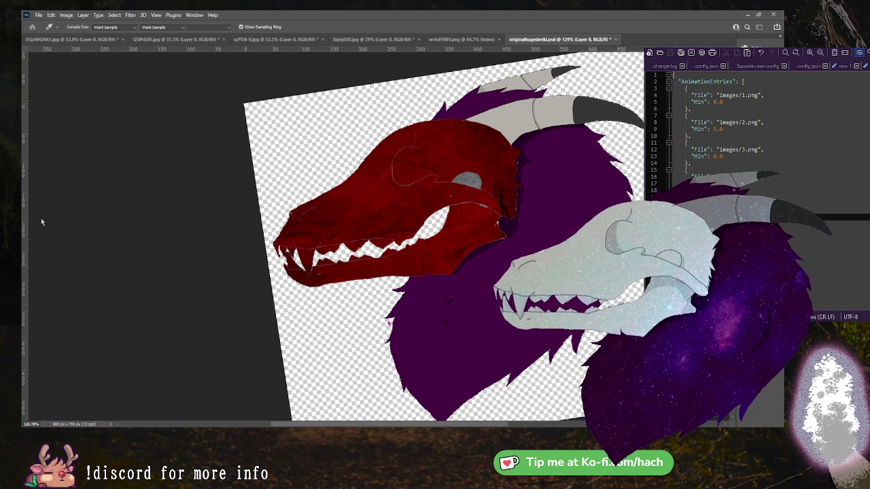
pyautogui.press('w')
pyautogui.press('g')
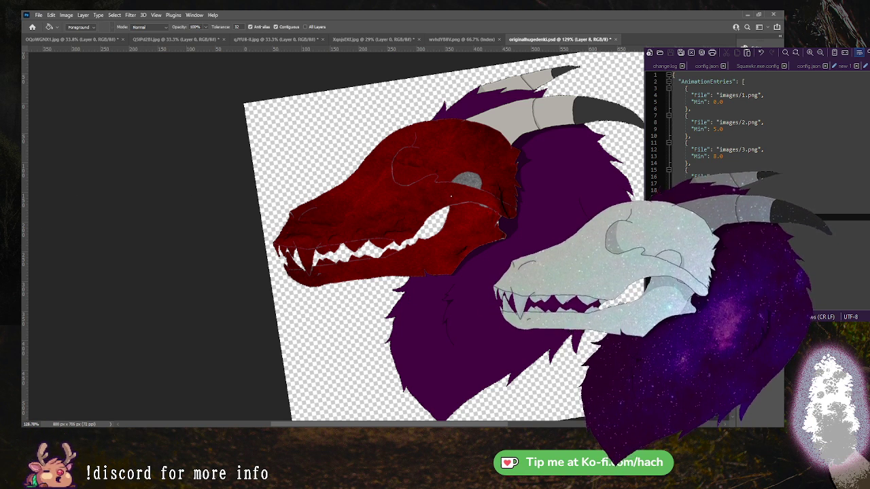
pyautogui.hotkey('ctrl', 'z')
pyautogui.click(450, 197)
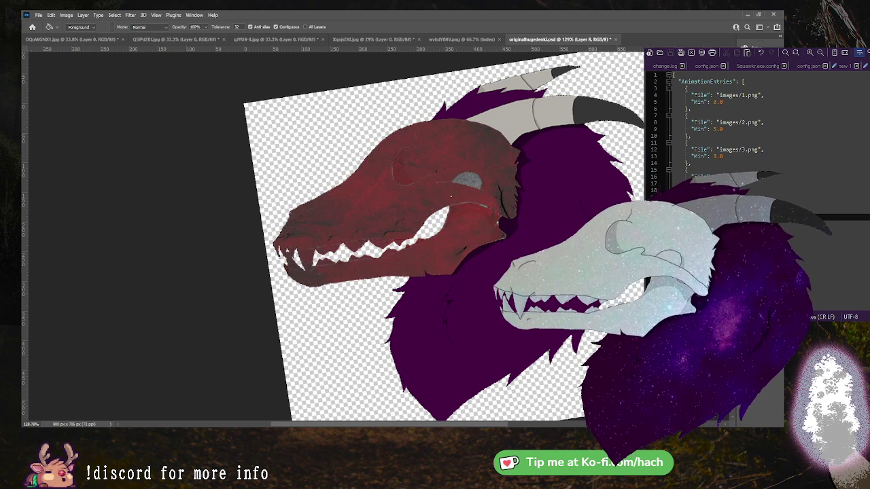
pyautogui.click(450, 196)
pyautogui.hotkey('ctrl', 'z')
pyautogui.hotkey('ctrl', 'z')
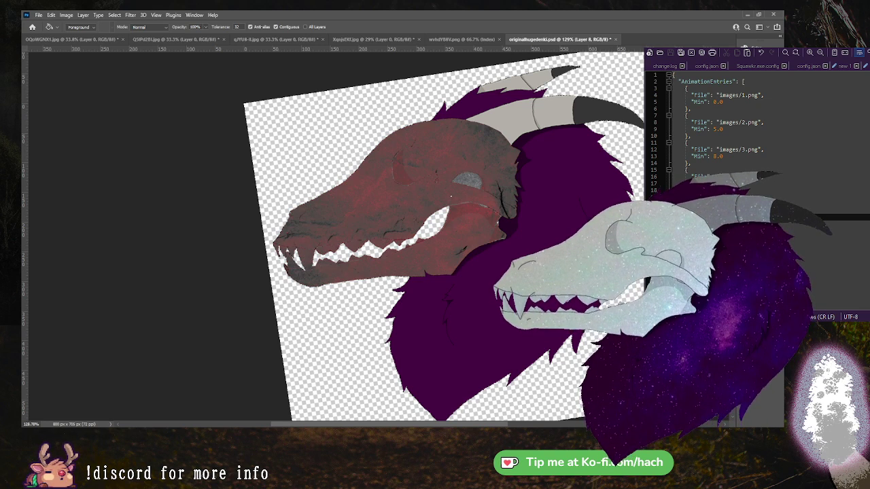
# Compare the muted red skull with its previous colouring by undoing and redoing the Layer 8 fill.
pyautogui.hotkey('ctrl', 'z')
pyautogui.hotkey('ctrl', 'shift', 'z')
pyautogui.hotkey('ctrl', 'z')
pyautogui.hotkey('ctrl', 'z')
pyautogui.hotkey('ctrl', 'shift', 'z')
pyautogui.hotkey('ctrl', 'shift', 'z')
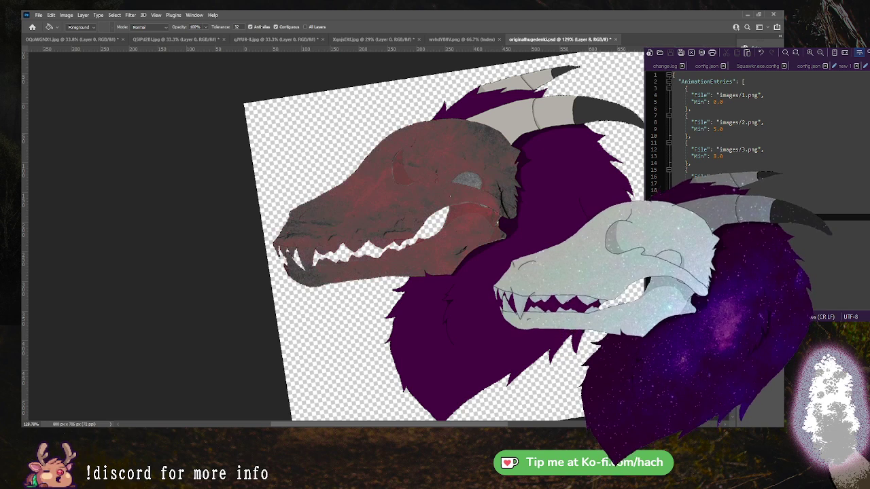
pyautogui.hotkey('ctrl', 'z')
pyautogui.hotkey('ctrl', 'z')
pyautogui.hotkey('ctrl', 'shift', 'z')
pyautogui.hotkey('ctrl', 'shift', 'z')
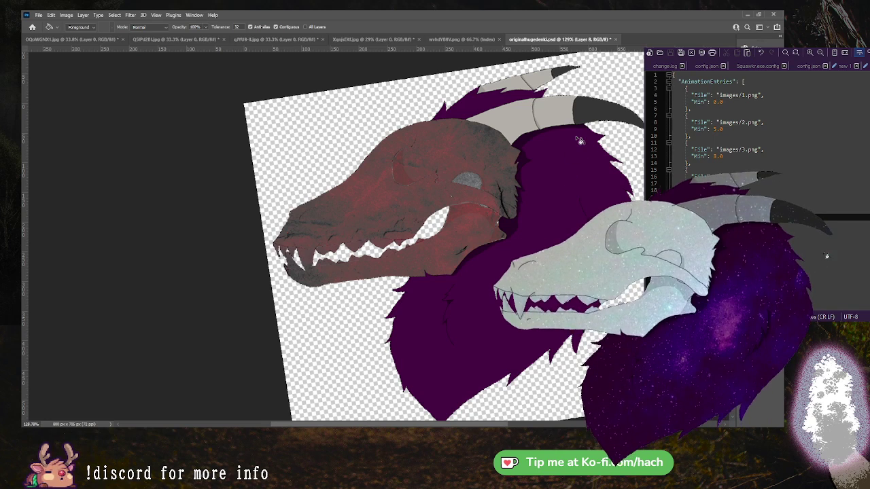
# Fill the main skull area on Layer 8 with bright red using the Paint Bucket.
pyautogui.press('r')
pyautogui.moveTo(606, 154); pyautogui.dragTo(568, 177)
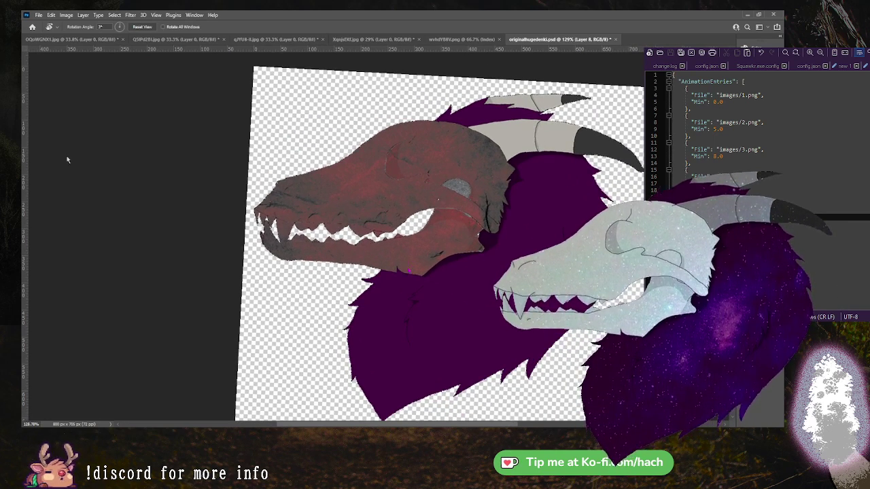
pyautogui.press('i')
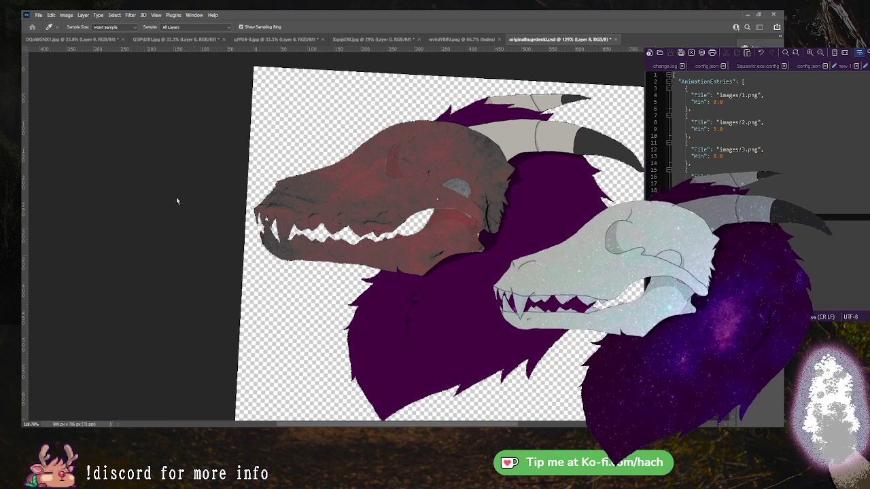
pyautogui.press('g')
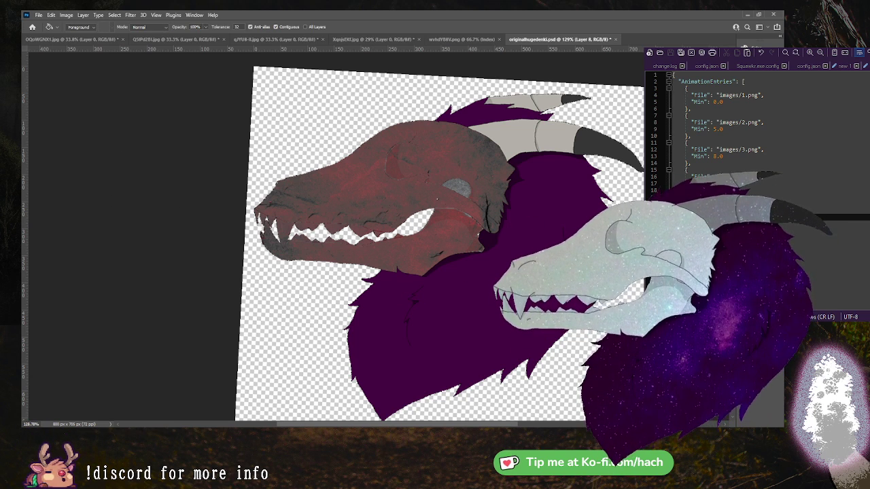
pyautogui.click(415, 205)
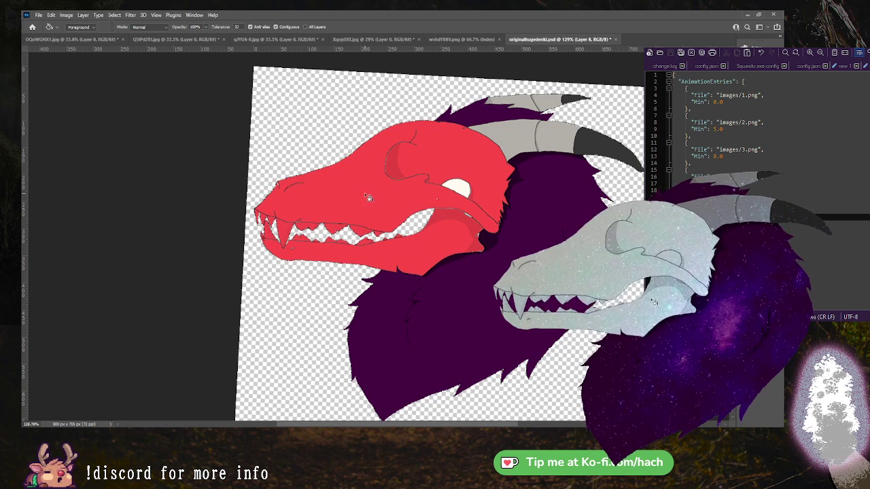
# Fill the main skull area on Layer 8 with blue-violet using the Paint Bucket.
pyautogui.press('m')
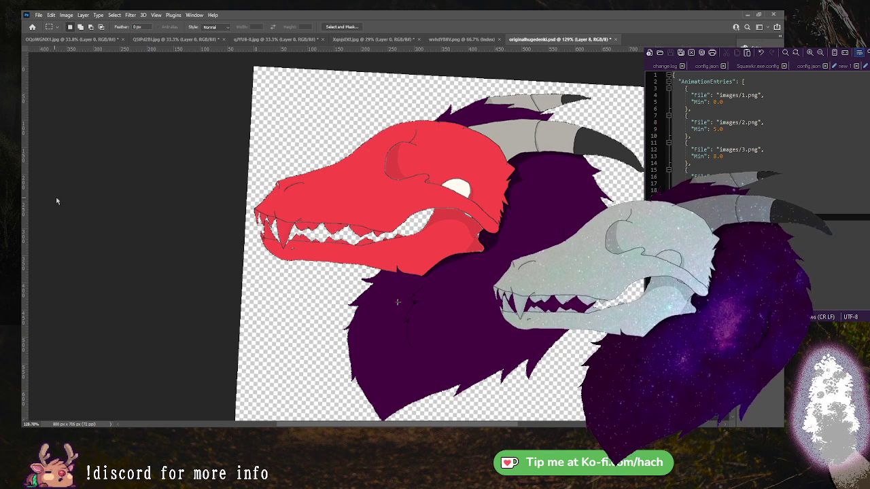
pyautogui.press('g')
pyautogui.click(363, 194)
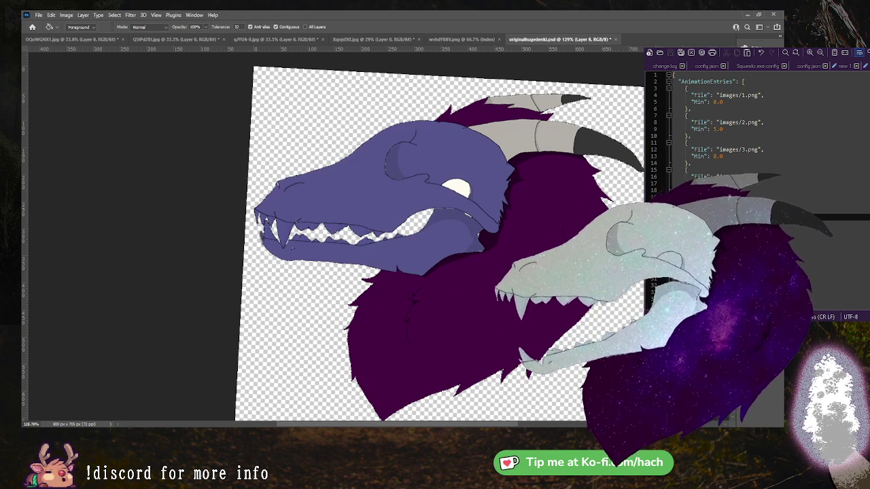
# Show the stone texture on Layer 7 and cycle its blending modes until it gives the blue-violet skull a subtle stone grain.
pyautogui.hotkey('ctrl', ',')
pyautogui.press('r')
pyautogui.moveTo(535, 184); pyautogui.dragTo(524, 205)
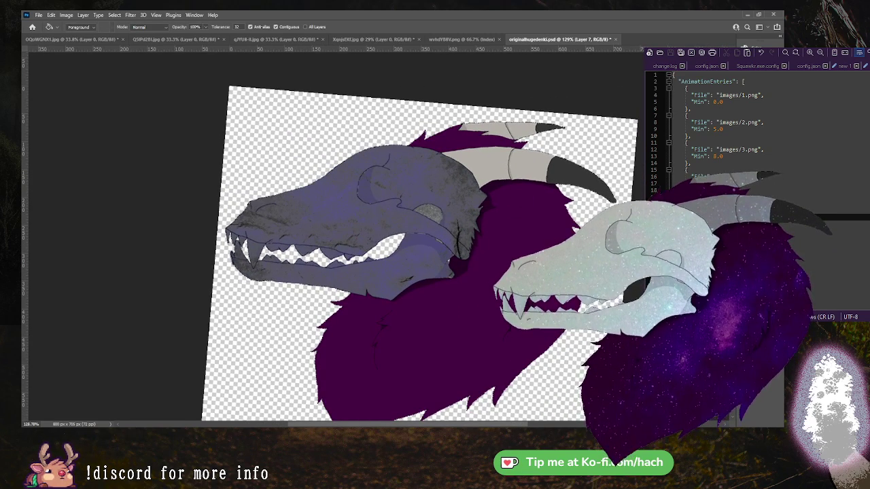
pyautogui.hotkey('shift', '+')
pyautogui.hotkey('shift', '+')
pyautogui.hotkey('shift', '+')
pyautogui.hotkey('shift', '+')
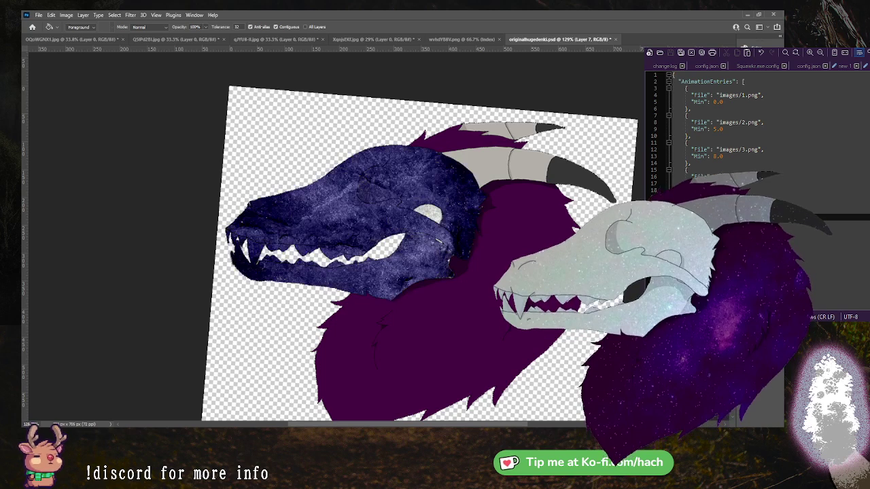
pyautogui.hotkey('shift', '+')
pyautogui.hotkey('shift', '+')
pyautogui.hotkey('shift', '+')
pyautogui.hotkey('shift', '+')
pyautogui.hotkey('shift', '+')
pyautogui.hotkey('shift', '+')
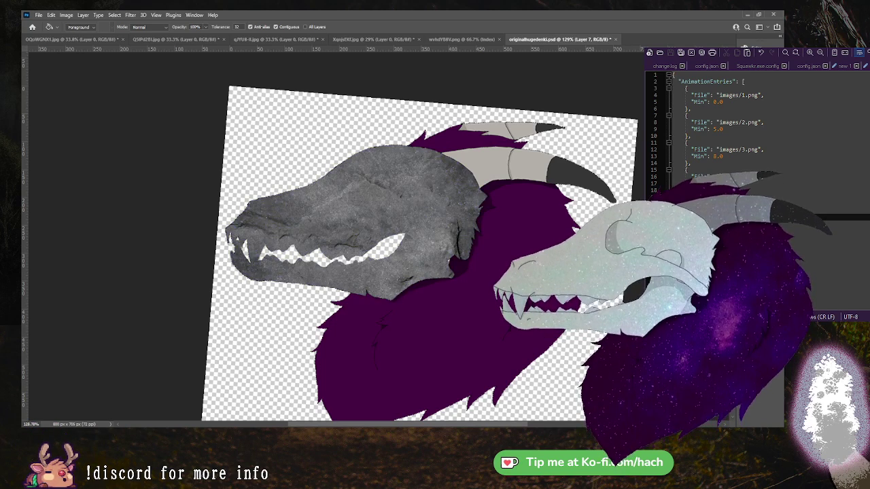
pyautogui.hotkey('shift', '+')
pyautogui.hotkey('shift', '+')
pyautogui.hotkey('shift', '+')
pyautogui.hotkey('shift', '+')
pyautogui.hotkey('shift', '+')
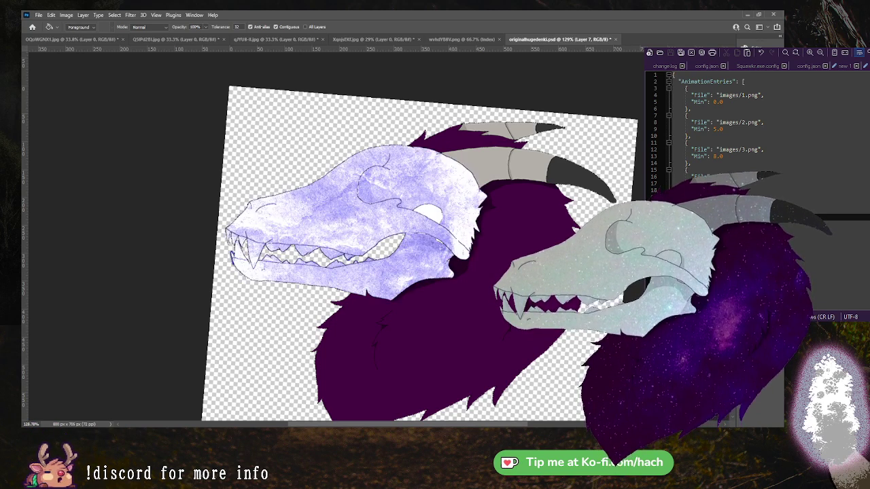
pyautogui.hotkey('shift', '+')
pyautogui.hotkey('shift', '+')
pyautogui.hotkey('shift', '+')
pyautogui.hotkey('shift', '+')
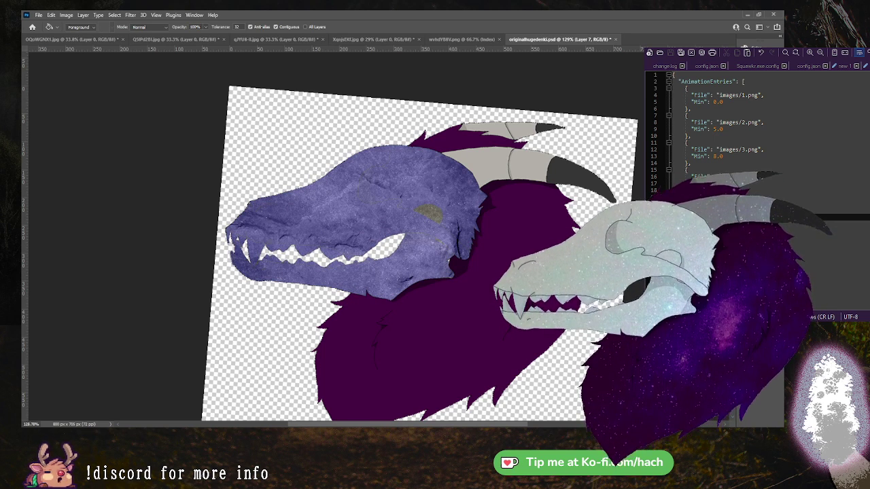
pyautogui.hotkey('shift', '+')
pyautogui.hotkey('ctrl', 'z')
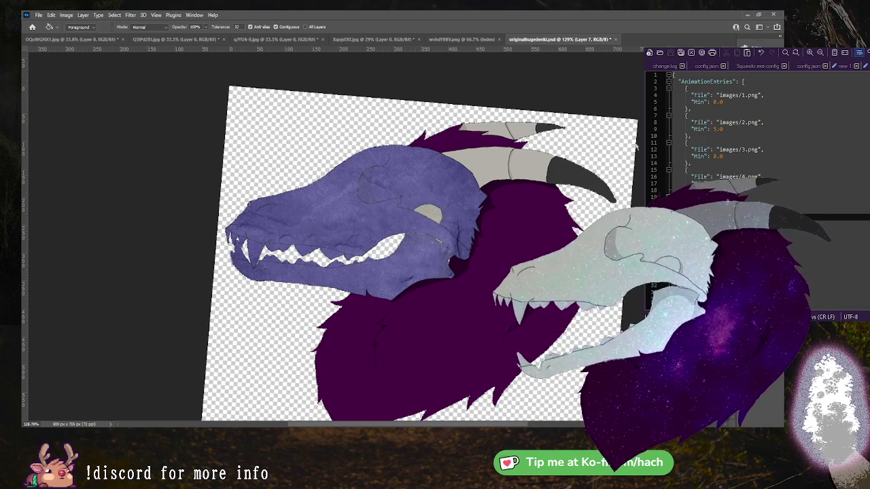
# Lower the opacity of the blue-violet skull on Layer 8 to 50%.
pyautogui.press('r')
pyautogui.moveTo(509, 210)
pyautogui.mouseDown()
pyautogui.moveTo(510, 227)
pyautogui.moveTo(548, 175)
pyautogui.moveTo(524, 202)
pyautogui.moveTo(558, 182)
pyautogui.mouseUp()
pyautogui.press('r')
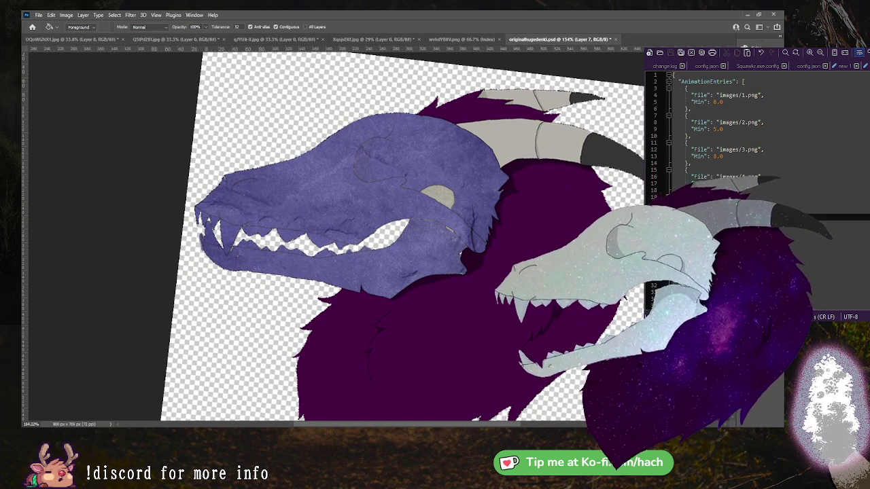
pyautogui.hotkey('alt', '[')
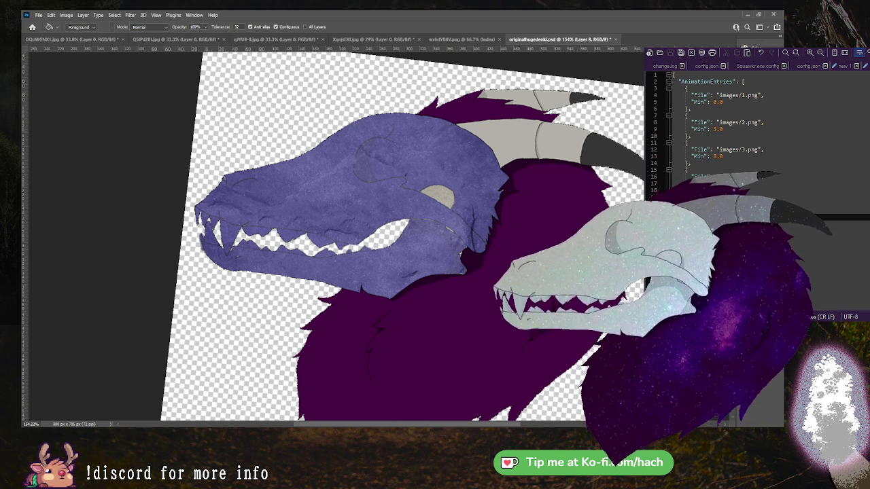
pyautogui.press('5')
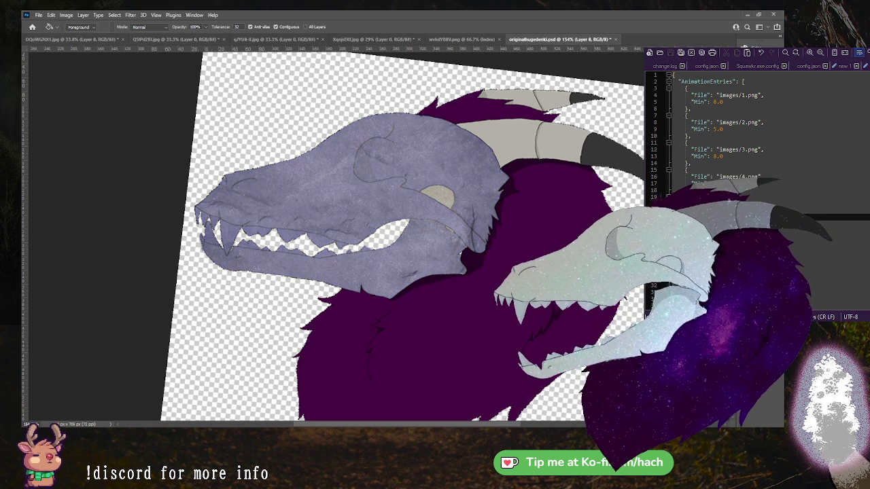
# Undo the opacity reduction on Layer 8 and refill the main skull area with a lighter blue-violet.
pyautogui.hotkey('ctrl', 'z')
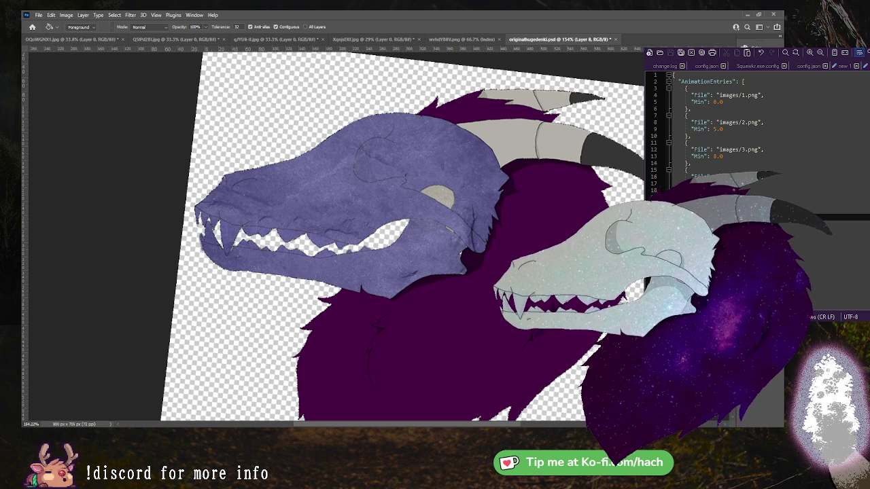
pyautogui.moveTo(485, 205)
pyautogui.mouseDown()
pyautogui.moveTo(469, 211)
pyautogui.moveTo(537, 161)
pyautogui.mouseUp()
pyautogui.press('r')
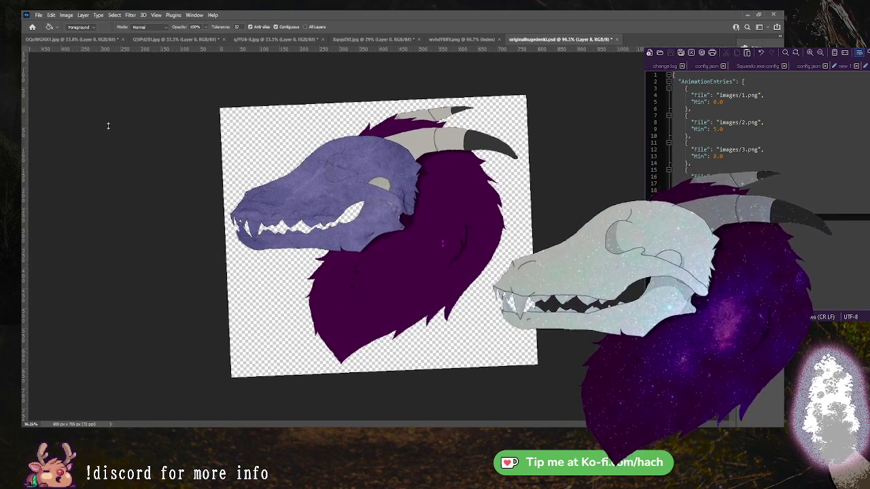
pyautogui.press('m')
pyautogui.moveTo(391, 121); pyautogui.dragTo(412, 127)
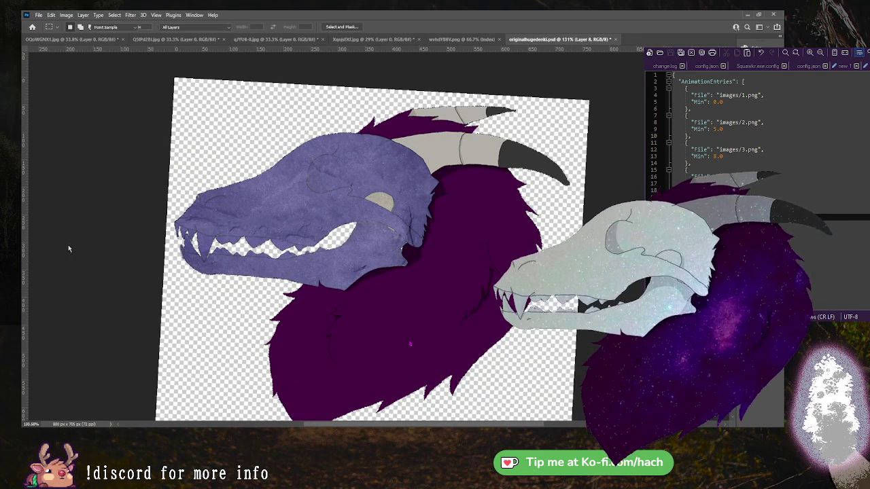
pyautogui.press('i')
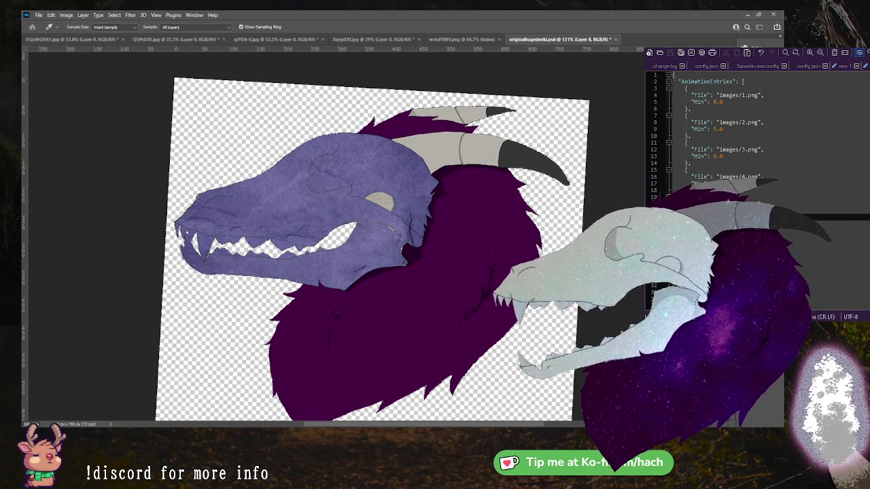
pyautogui.press('m')
pyautogui.press('g')
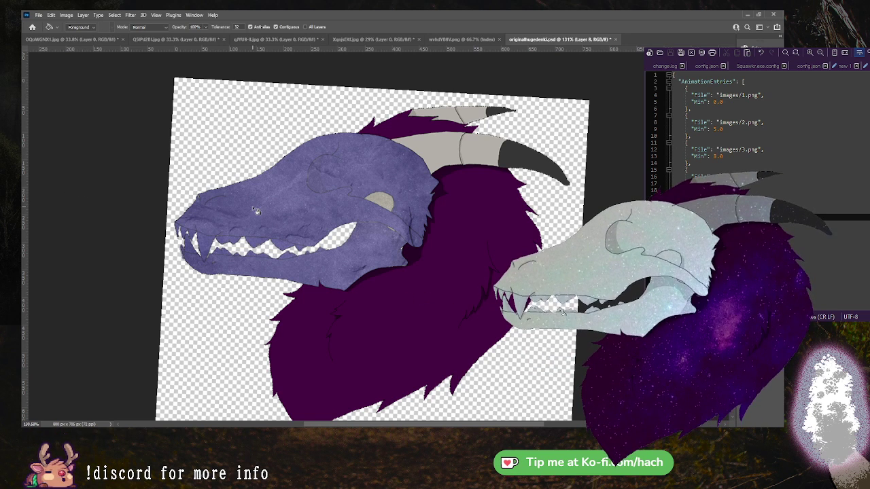
pyautogui.click(256, 210)
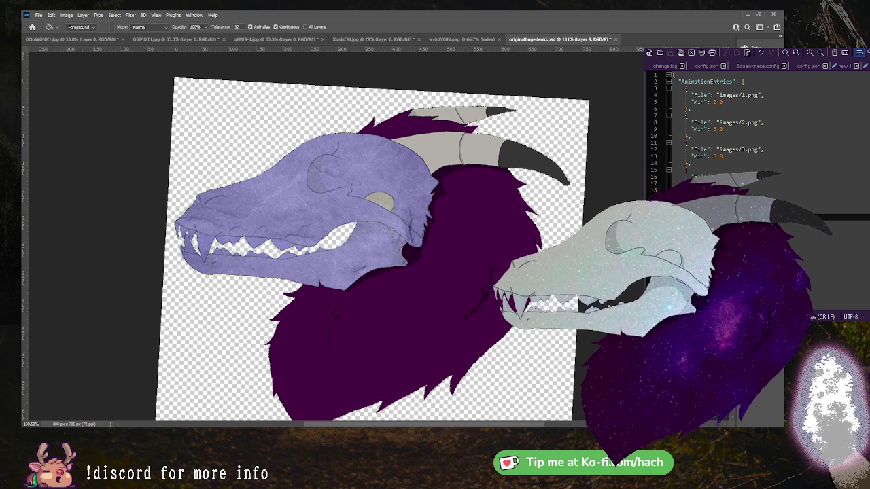
# Cycle Layer 7's blending modes until the blue-violet skull shows a bright, mottled stone grain, keeping the line art readable.
pyautogui.hotkey('ctrl', 'e')
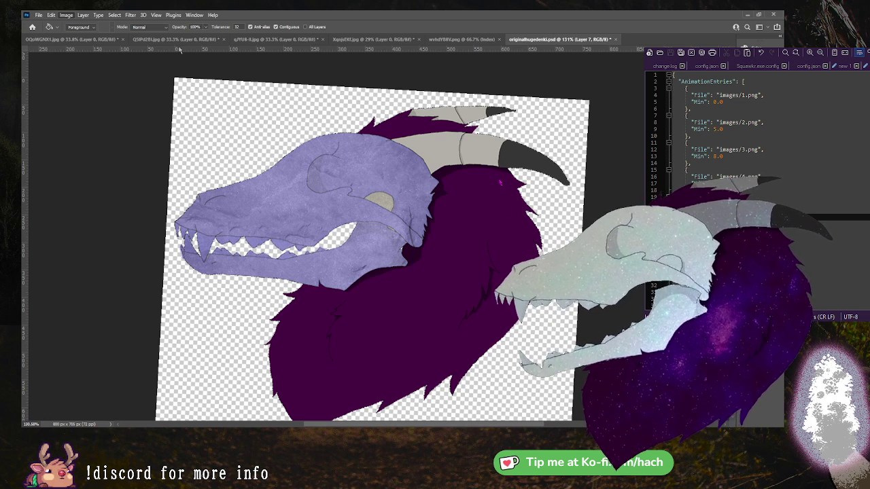
pyautogui.press('i')
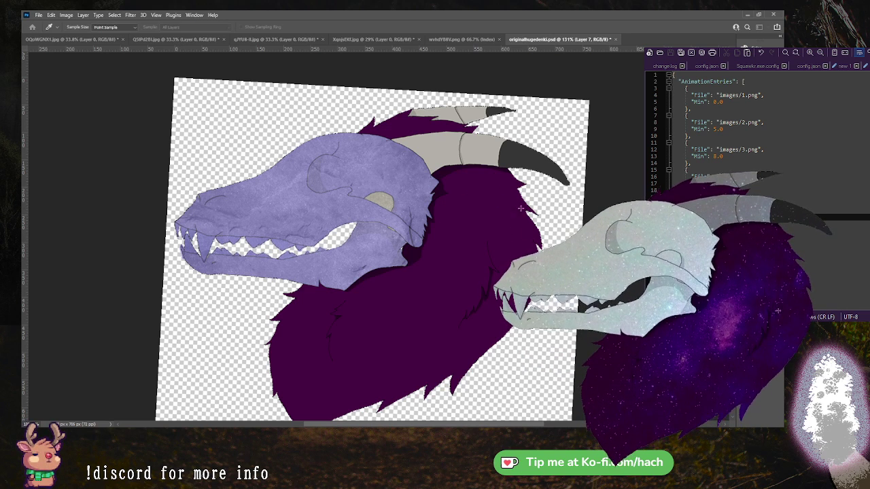
pyautogui.moveTo(551, 224); pyautogui.dragTo(571, 224)
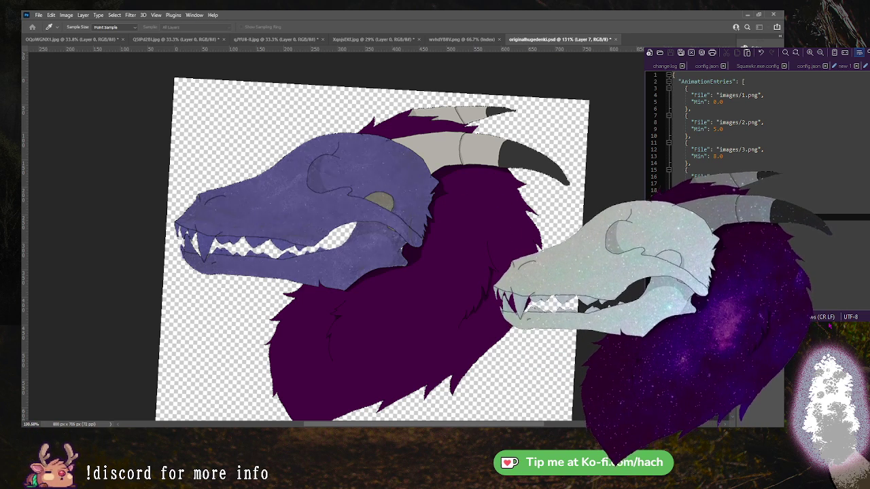
pyautogui.hotkey('shift', '+')
pyautogui.hotkey('shift', '+')
pyautogui.hotkey('shift', '+')
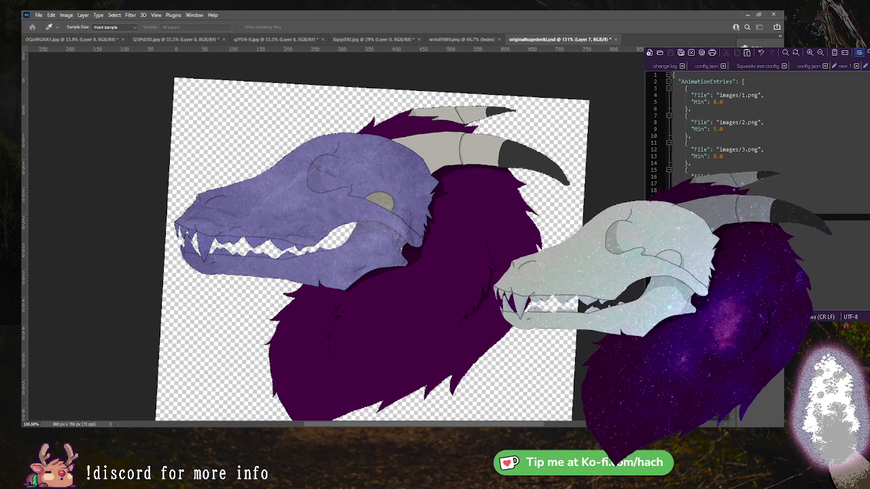
pyautogui.hotkey('shift', '+')
pyautogui.hotkey('shift', '+')
pyautogui.hotkey('shift', '+')
pyautogui.hotkey('shift', '+')
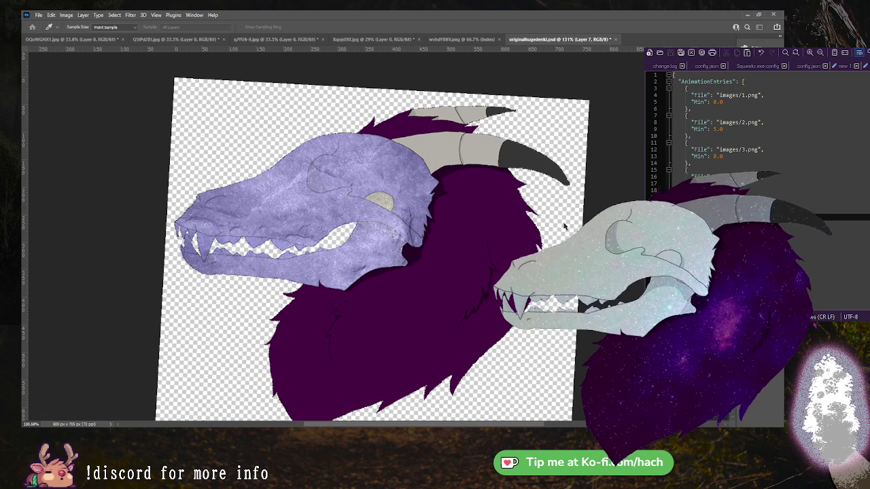
pyautogui.moveTo(541, 225)
pyautogui.mouseDown()
pyautogui.moveTo(527, 225)
pyautogui.moveTo(549, 225)
pyautogui.mouseUp()
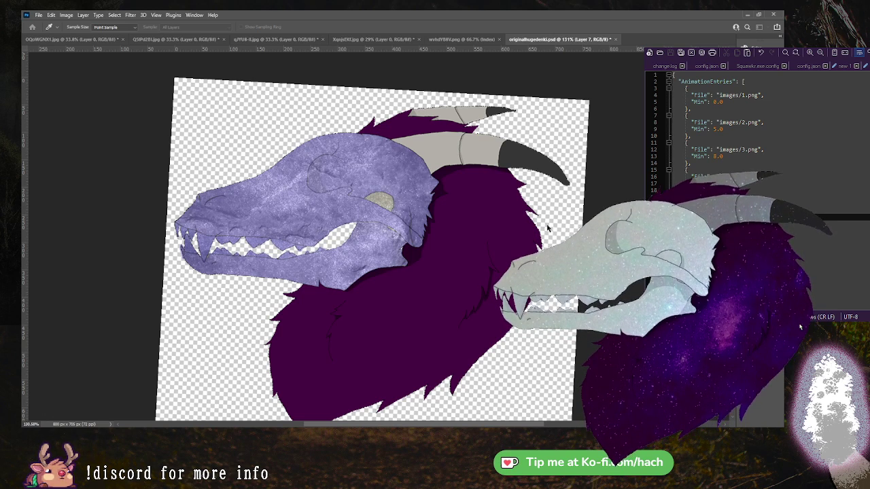
pyautogui.press('g')
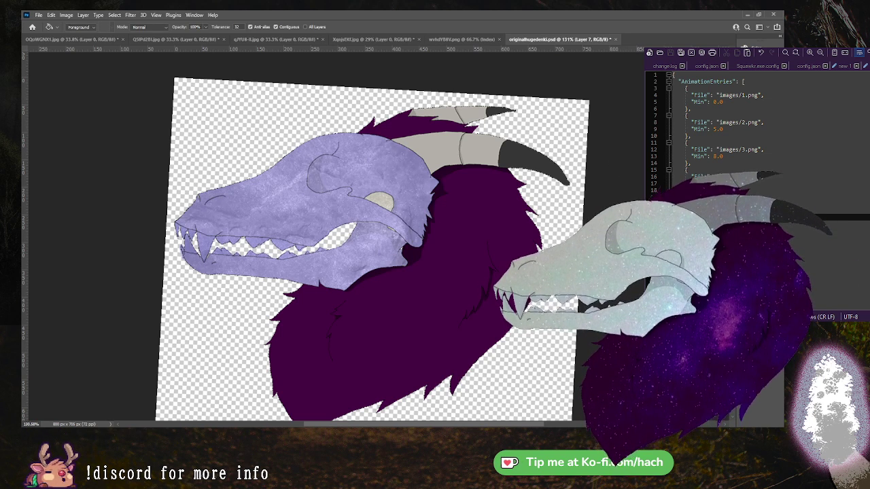
# Show the starry galaxy texture over the fur, horns and skull.
pyautogui.press('r')
pyautogui.moveTo(471, 168); pyautogui.dragTo(488, 136)
pyautogui.hotkey('ctrl', '0')
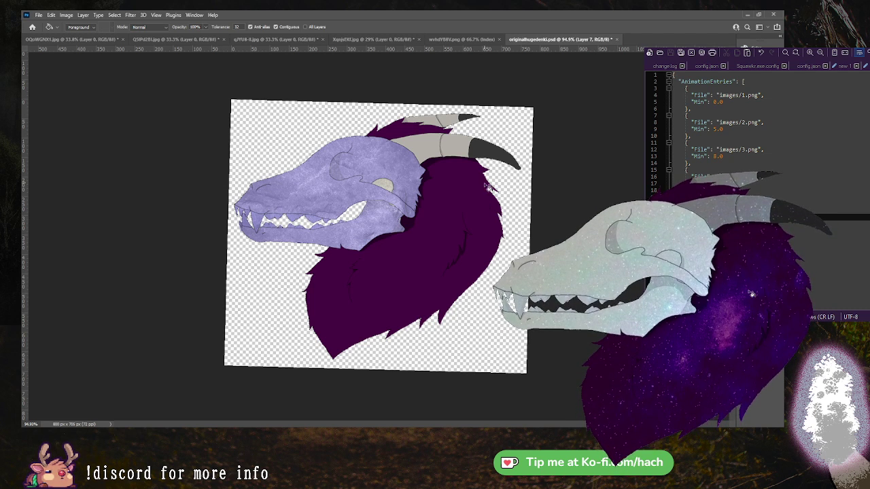
pyautogui.click(498, 198)
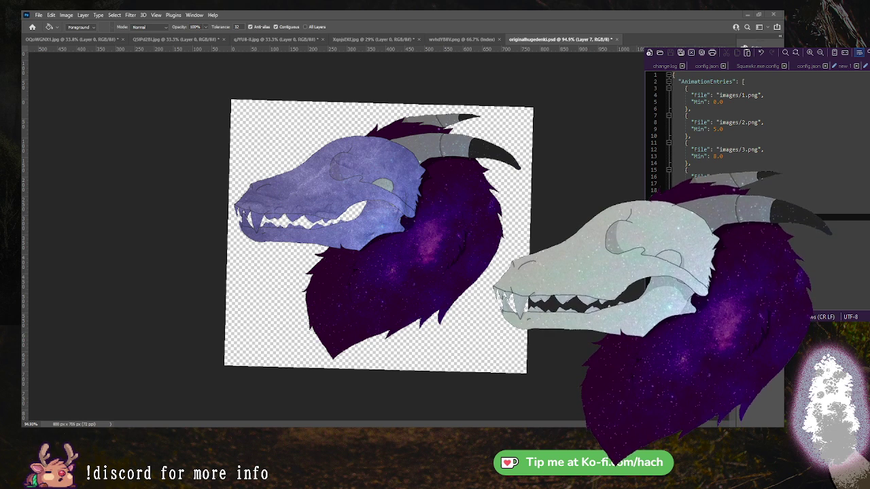
# Paste the nebula image as a new layer and scale it down until its whole frame surrounds the canvas.
pyautogui.hotkey('ctrl', 'v')
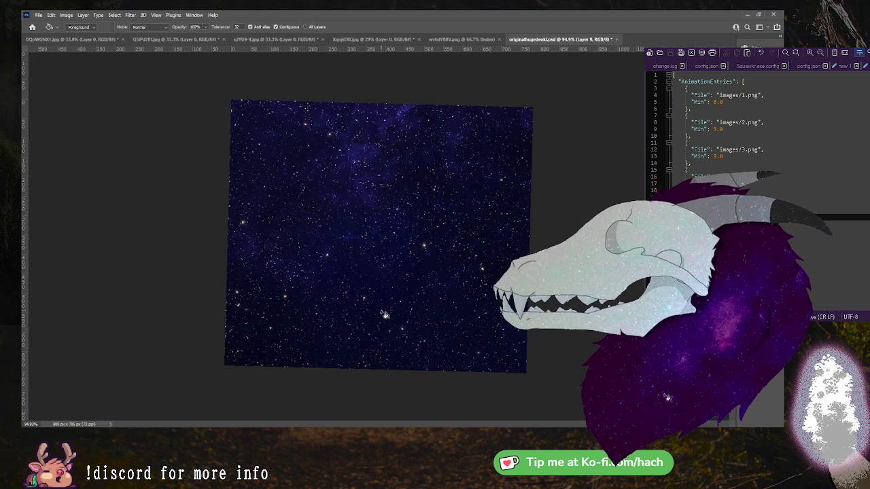
pyautogui.moveTo(366, 298); pyautogui.dragTo(336, 320)
pyautogui.hotkey('ctrl', 't')
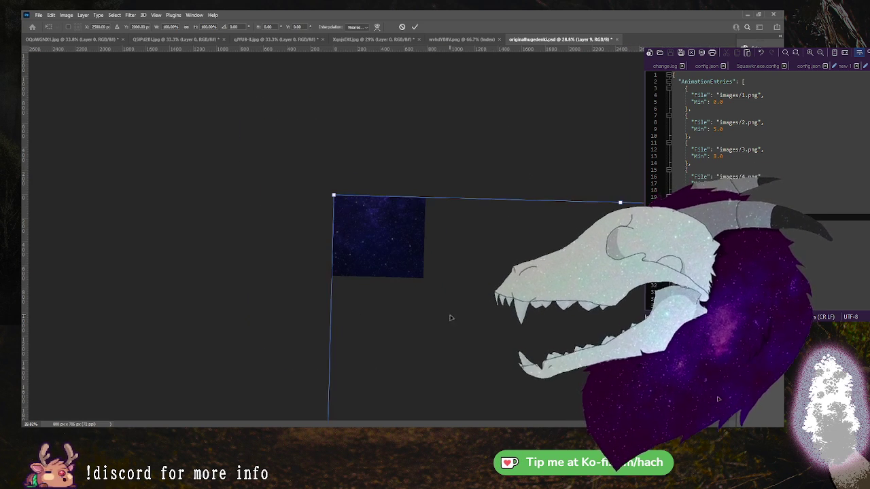
pyautogui.moveTo(334, 197); pyautogui.dragTo(425, 295)
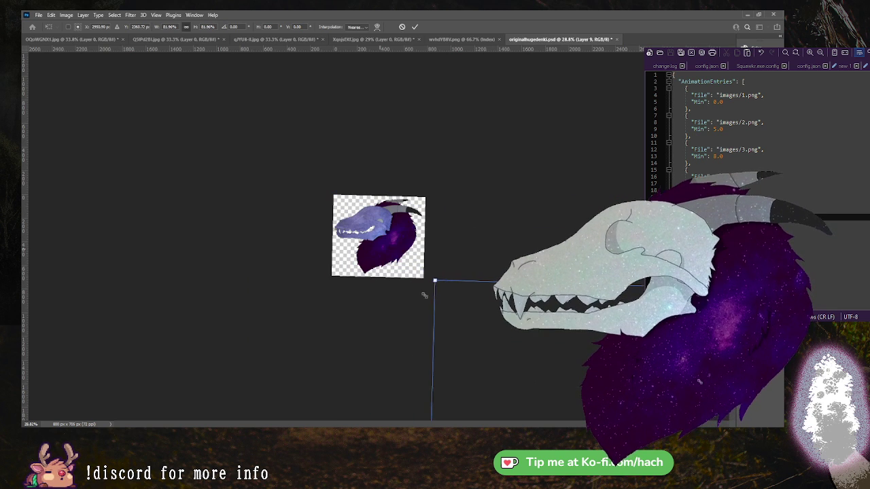
pyautogui.moveTo(490, 338); pyautogui.dragTo(283, 138)
pyautogui.moveTo(229, 68); pyautogui.dragTo(467, 271)
pyautogui.moveTo(529, 337); pyautogui.dragTo(312, 205)
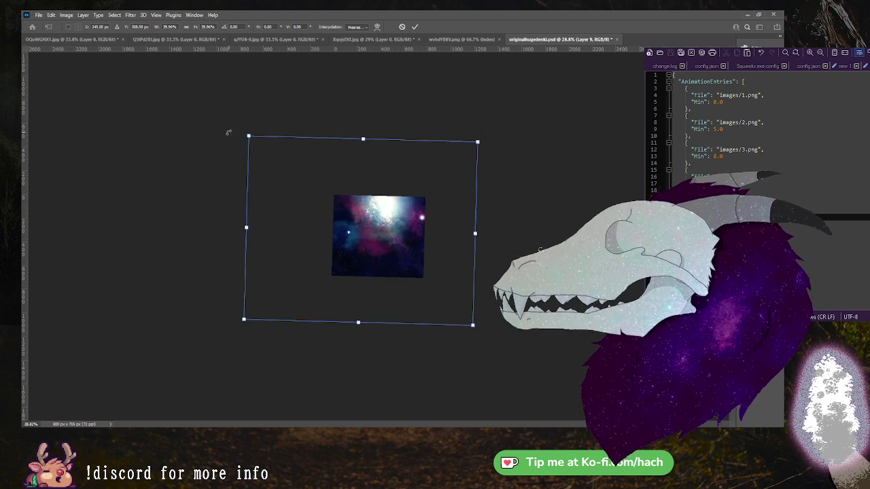
# Scale the pasted nebula image down further to 6.34% over the back of the skull.
pyautogui.moveTo(249, 134); pyautogui.dragTo(456, 170)
pyautogui.moveTo(414, 253); pyautogui.dragTo(460, 202)
pyautogui.moveTo(473, 354); pyautogui.dragTo(356, 208)
pyautogui.scroll(-2, 575, 233)
pyautogui.moveTo(469, 295); pyautogui.dragTo(371, 220)
pyautogui.moveTo(259, 133); pyautogui.dragTo(329, 192)
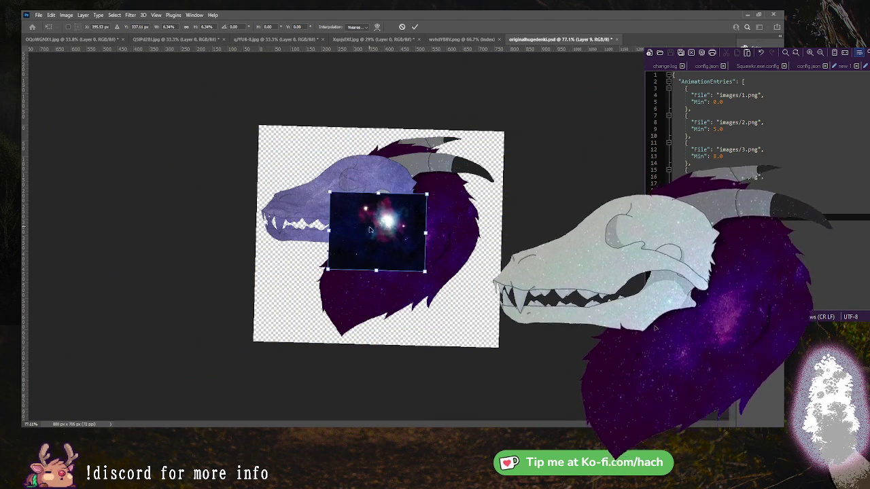
# Blend the nebula image into the skull and centre its bright core over the eye socket.
pyautogui.moveTo(370, 230); pyautogui.dragTo(340, 195)
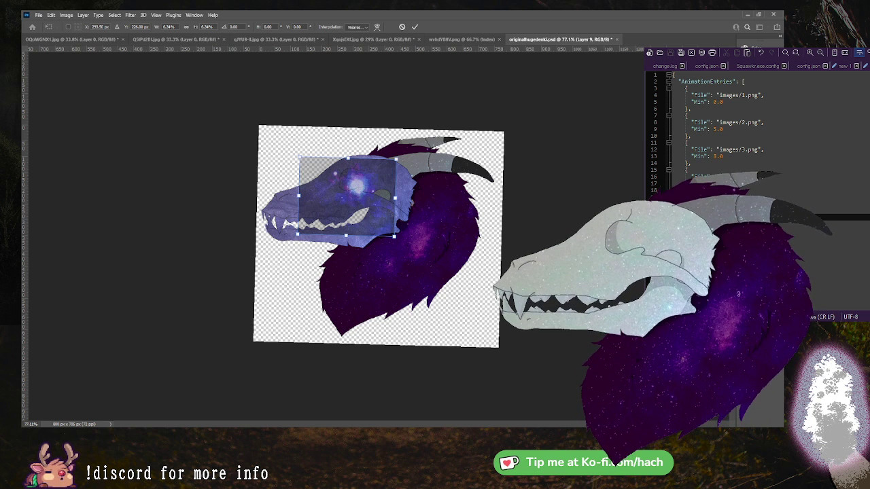
pyautogui.moveTo(346, 205)
pyautogui.mouseDown()
pyautogui.moveTo(340, 200)
pyautogui.moveTo(342, 210)
pyautogui.mouseUp()
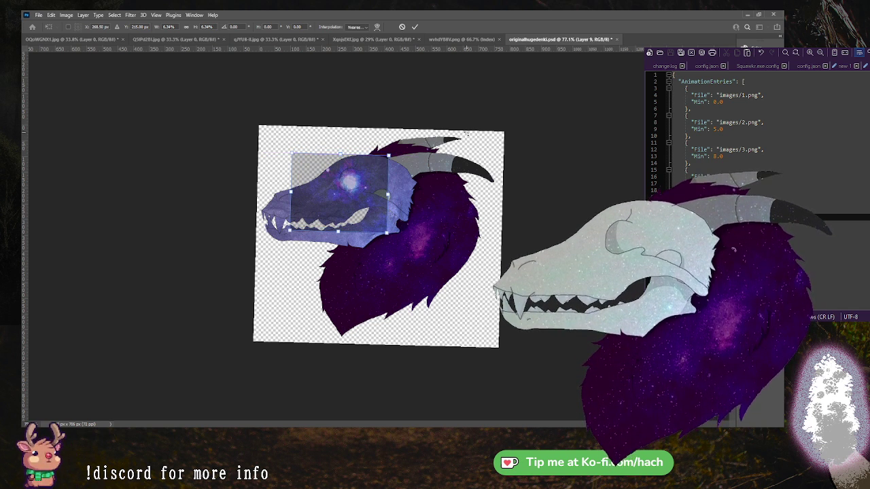
pyautogui.press('Return')
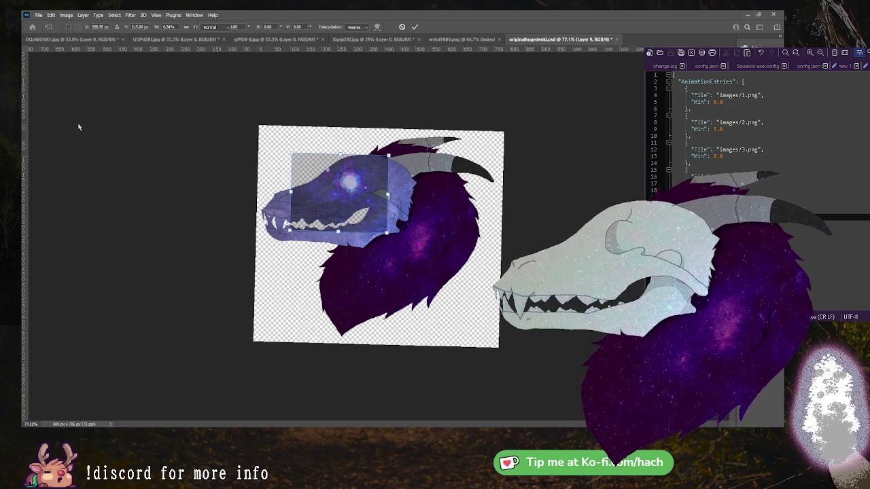
# Select the dark areas of the nebula on Layer 9 with the Magic Wand and delete them around the glowing eye.
pyautogui.hotkey('ctrl', 'space')
pyautogui.moveTo(322, 132); pyautogui.dragTo(355, 102)
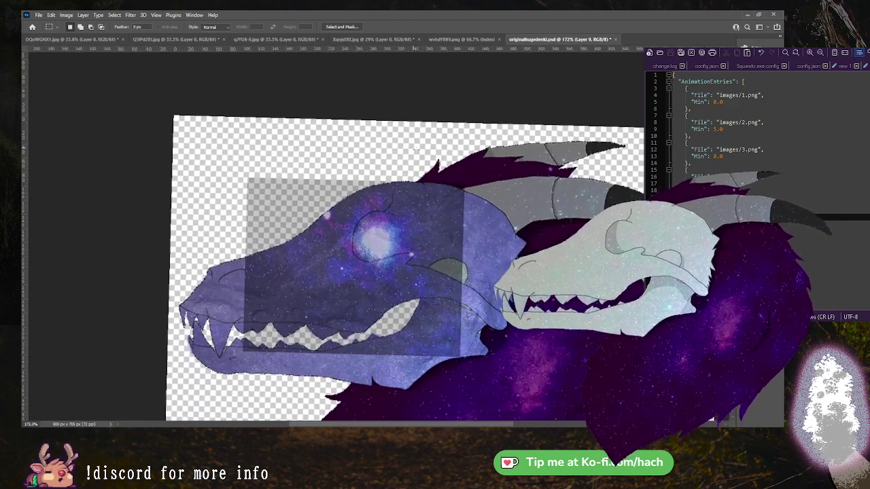
pyautogui.press('r')
pyautogui.moveTo(518, 171); pyautogui.dragTo(522, 150)
pyautogui.press('w')
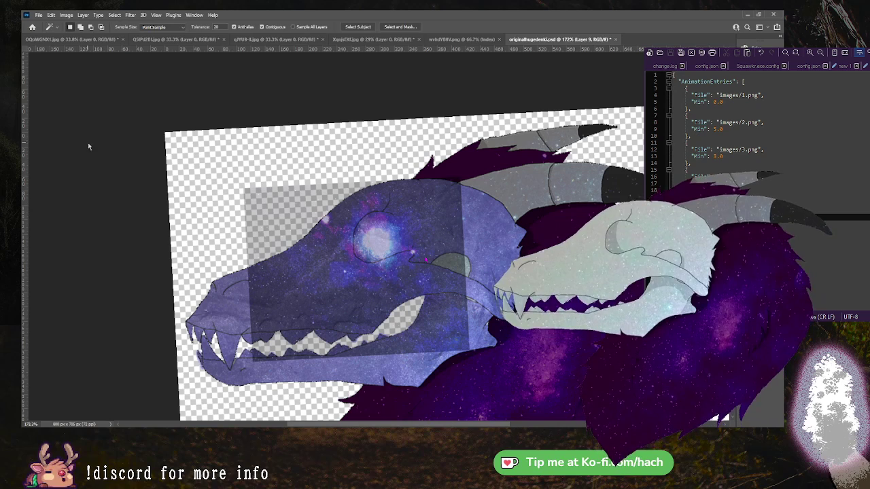
pyautogui.click(295, 272)
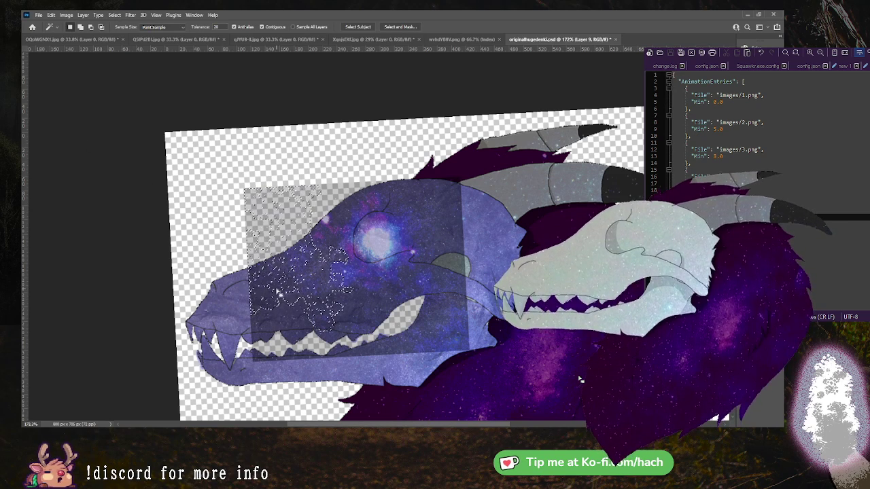
pyautogui.press('Delete')
pyautogui.click(449, 272)
pyautogui.press('Delete')
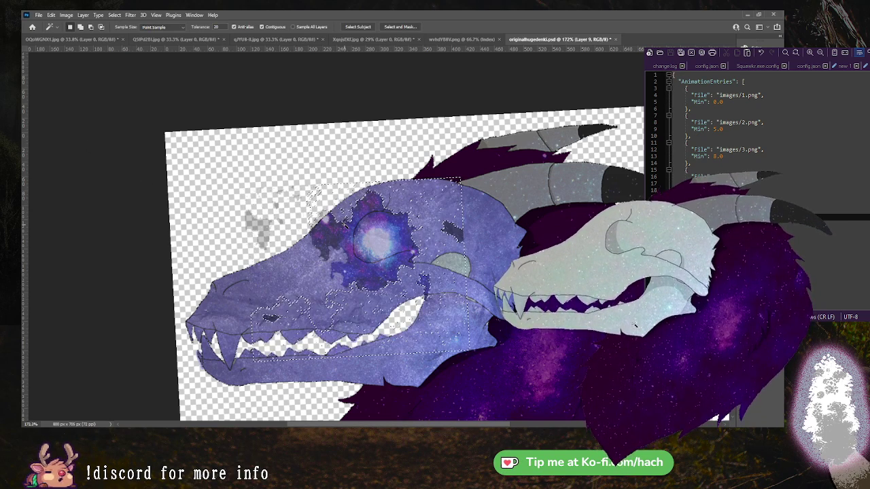
pyautogui.press('m')
pyautogui.hotkey('ctrl', 'd')
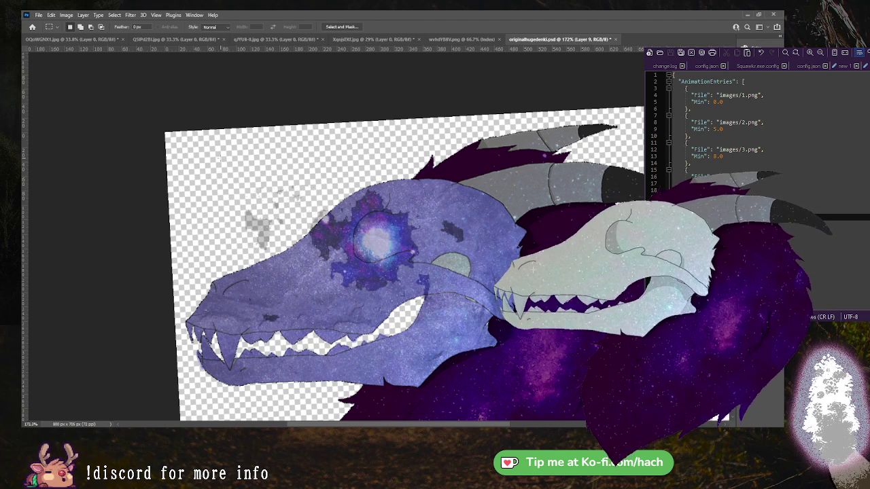
# Erase the leftover nebula patches outside the skull and away from the eye on Layer 9.
pyautogui.press('e')
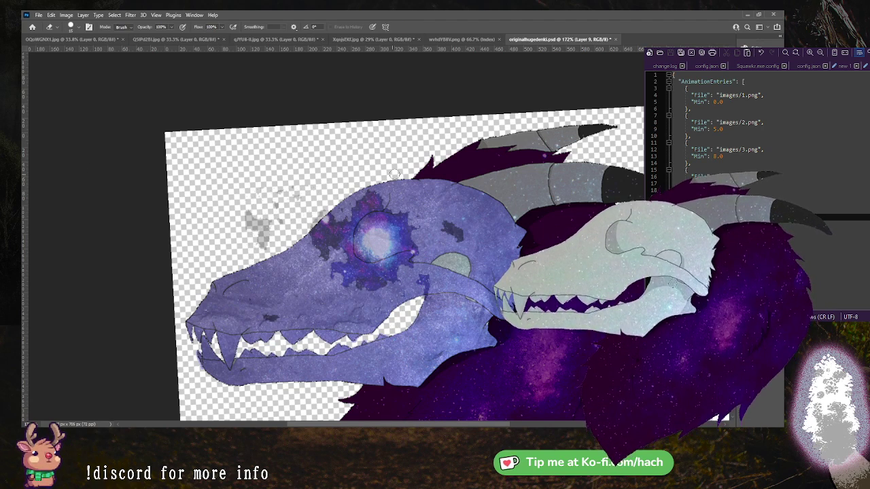
pyautogui.press('r')
pyautogui.moveTo(484, 165)
pyautogui.mouseDown()
pyautogui.moveTo(512, 182)
pyautogui.moveTo(481, 193)
pyautogui.mouseUp()
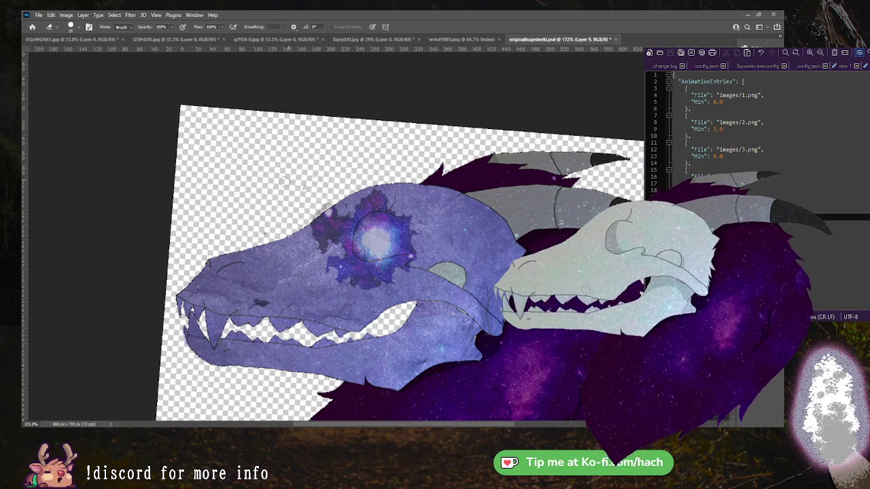
pyautogui.scroll(-8, 291, 191)
pyautogui.press('r')
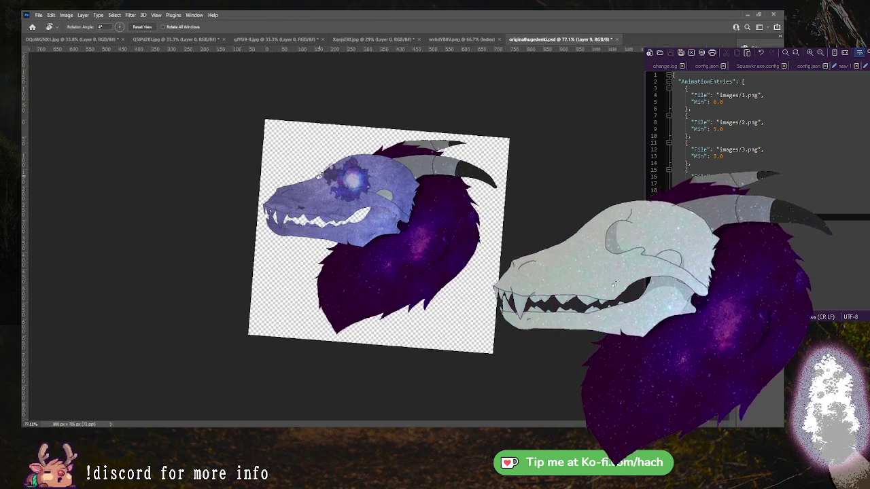
pyautogui.moveTo(314, 170); pyautogui.dragTo(307, 173)
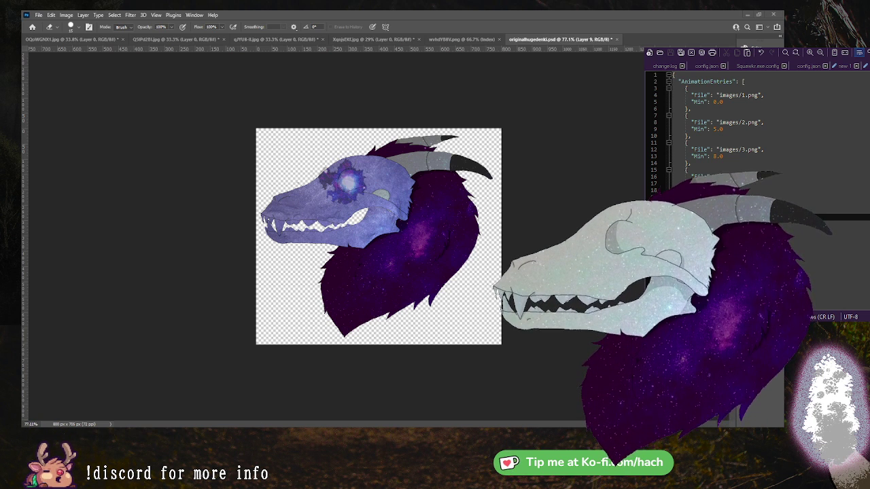
# Place the starry sky image over the lower neck fur, scaled to about 9.08% and rotated about -20°.
pyautogui.moveTo(680, 445)
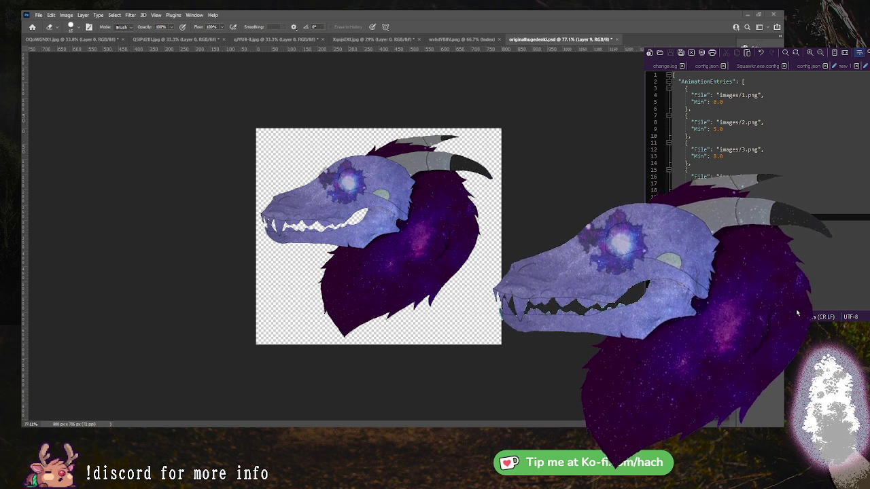
pyautogui.moveTo(751, 221); pyautogui.dragTo(383, 209)
pyautogui.moveTo(373, 294); pyautogui.dragTo(352, 316)
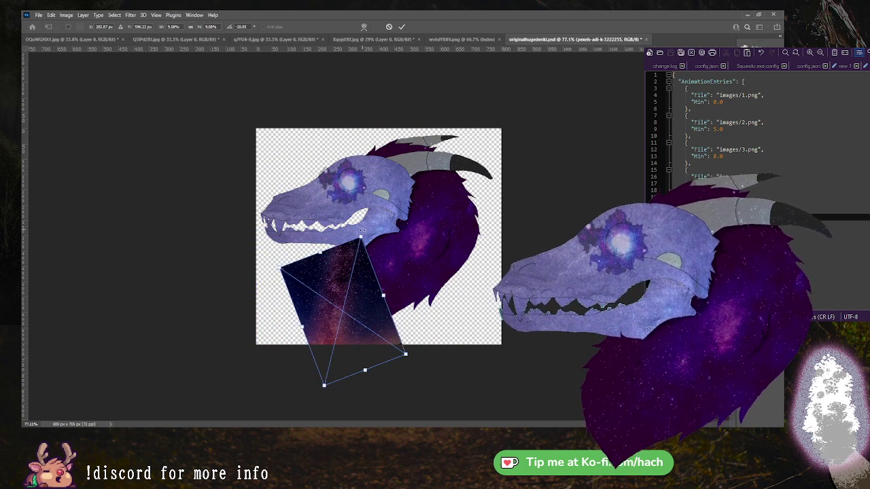
pyautogui.moveTo(352, 219); pyautogui.dragTo(333, 210)
pyautogui.hotkey('ctrl', 'z')
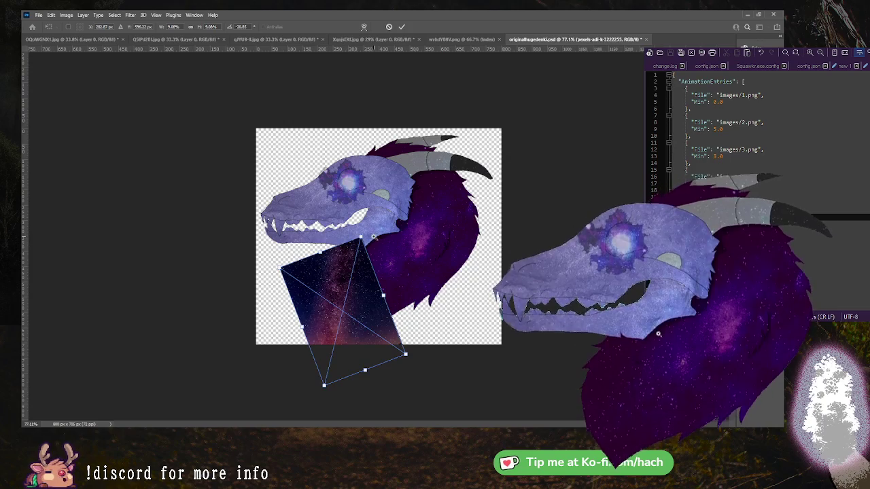
# Blend the placed sky image into the fur and position it over the lower neck.
pyautogui.moveTo(374, 238); pyautogui.dragTo(393, 195)
pyautogui.scroll(3, 393, 196)
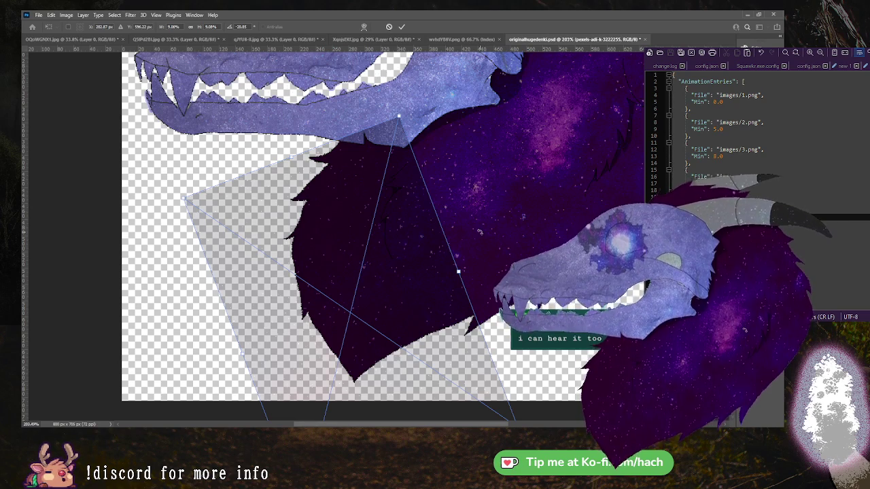
pyautogui.scroll(-3, 560, 220)
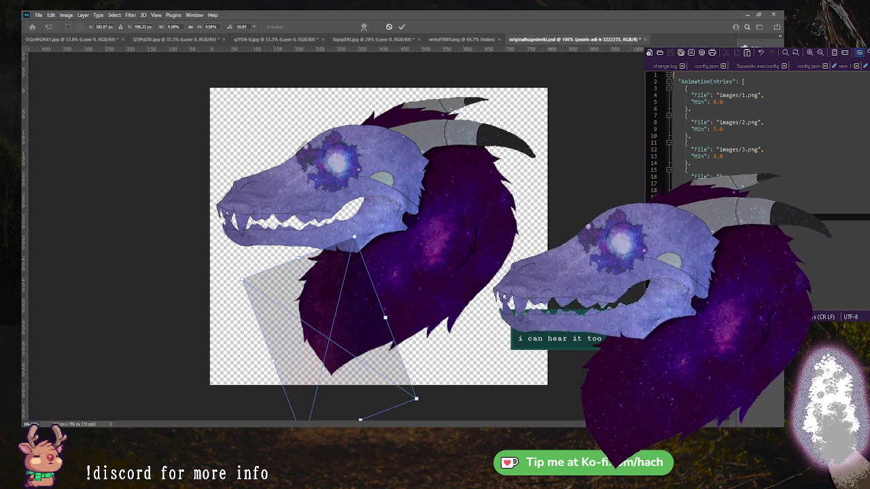
pyautogui.moveTo(369, 321)
pyautogui.mouseDown()
pyautogui.moveTo(378, 320)
pyautogui.moveTo(371, 323)
pyautogui.mouseUp()
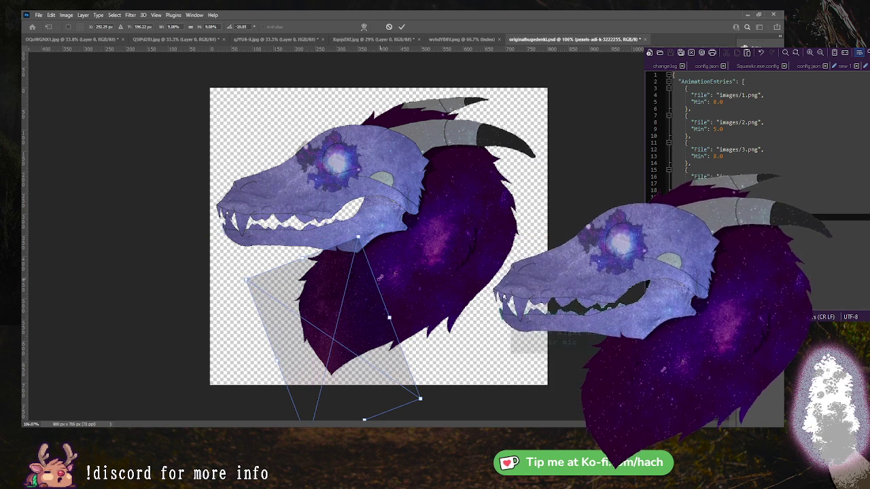
pyautogui.press('Return')
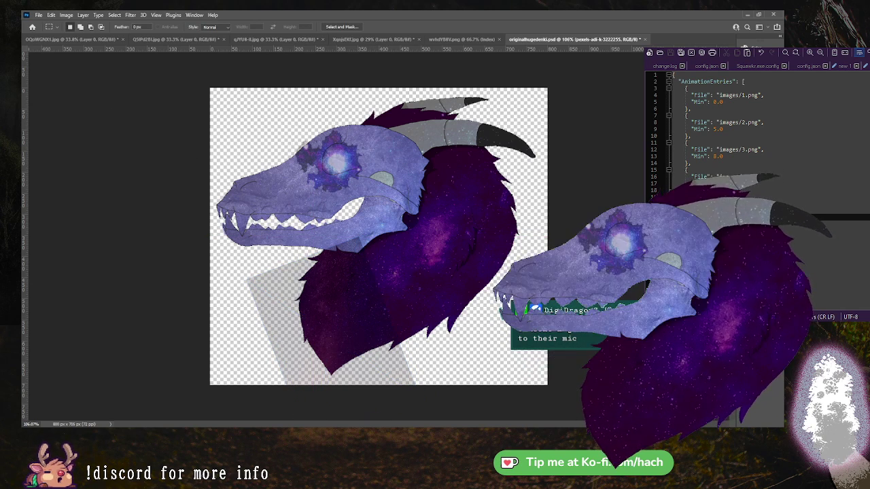
# Select the empty area around the character on Layer 6 with the Magic Wand to trim the placed sky image.
pyautogui.hotkey('ctrl', 'e')
pyautogui.press('w')
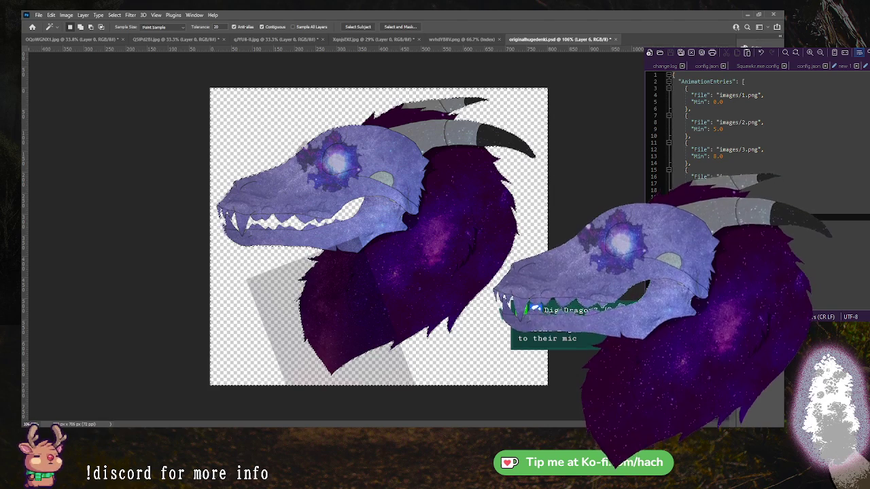
pyautogui.hotkey('alt', '[')
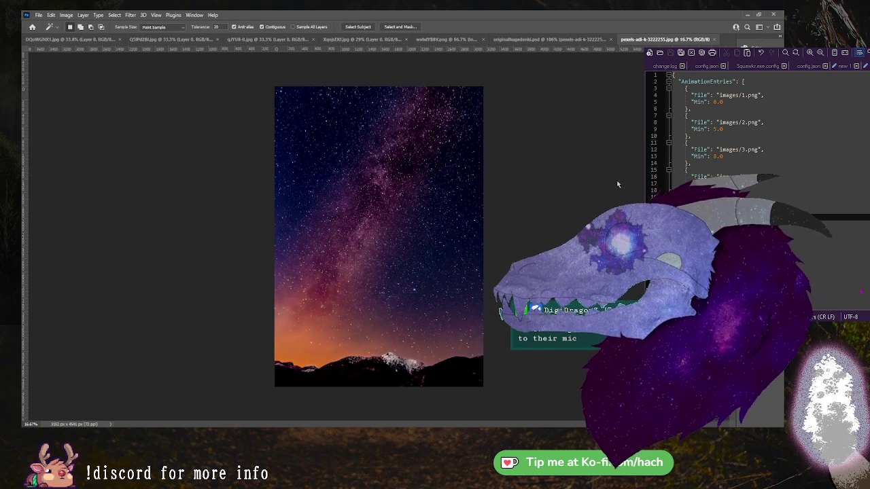
# Copy the entire pexels-adi-k-3222255.jpg sky image and paste it into originalhugedenki.psd as a new layer.
pyautogui.hotkey('ctrl', 'a')
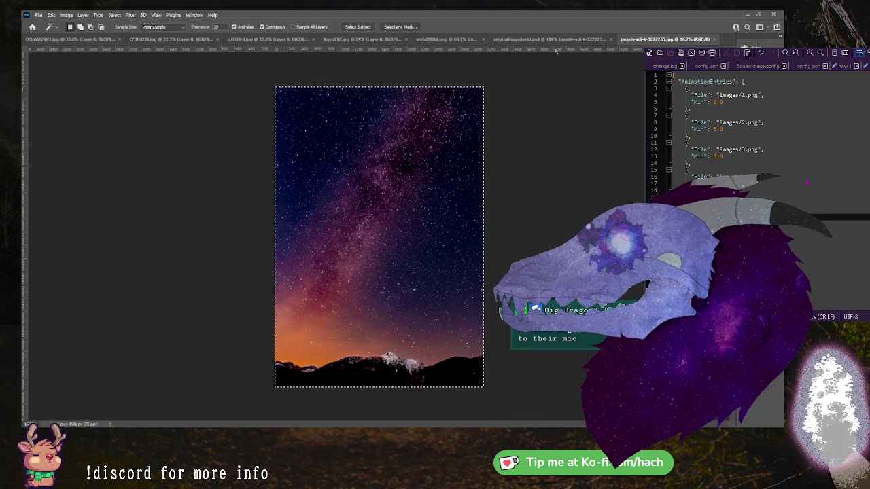
pyautogui.click(553, 39)
pyautogui.hotkey('ctrl', 'v')
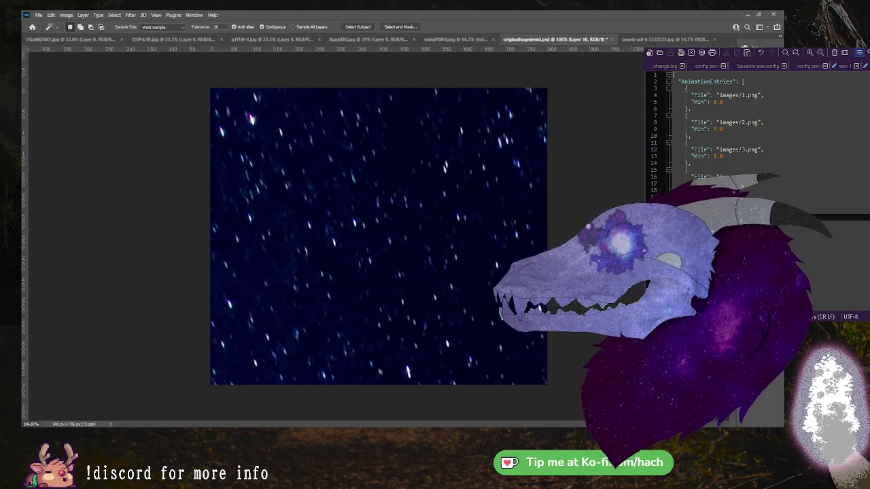
pyautogui.scroll(-8, 444, 299)
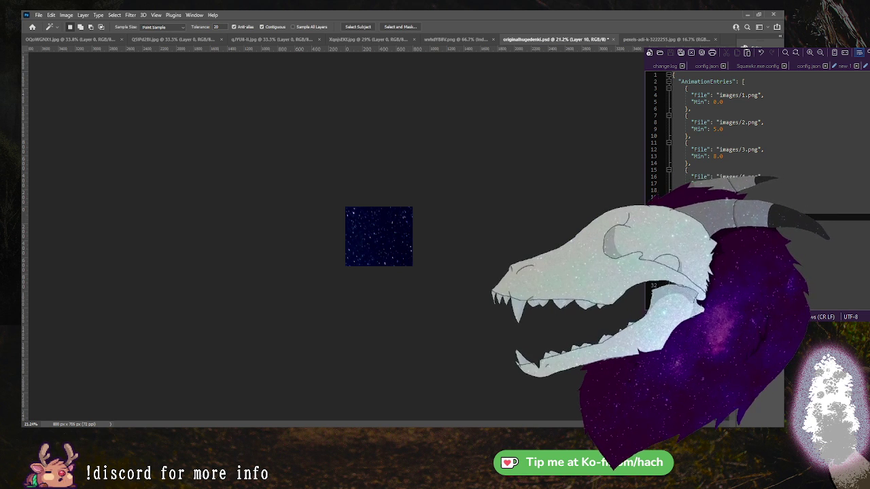
# Scale the pasted sky image on Layer 10 down to 20.97%.
pyautogui.hotkey('ctrl', 't')
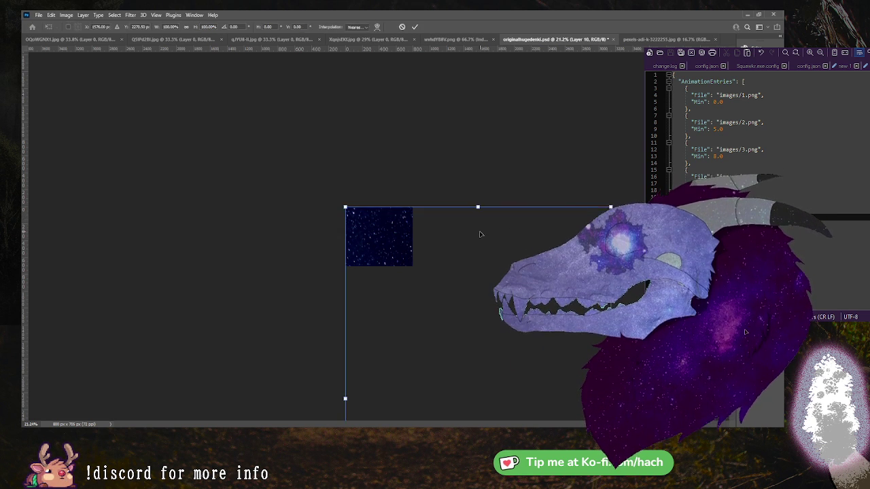
pyautogui.scroll(-4, 438, 278)
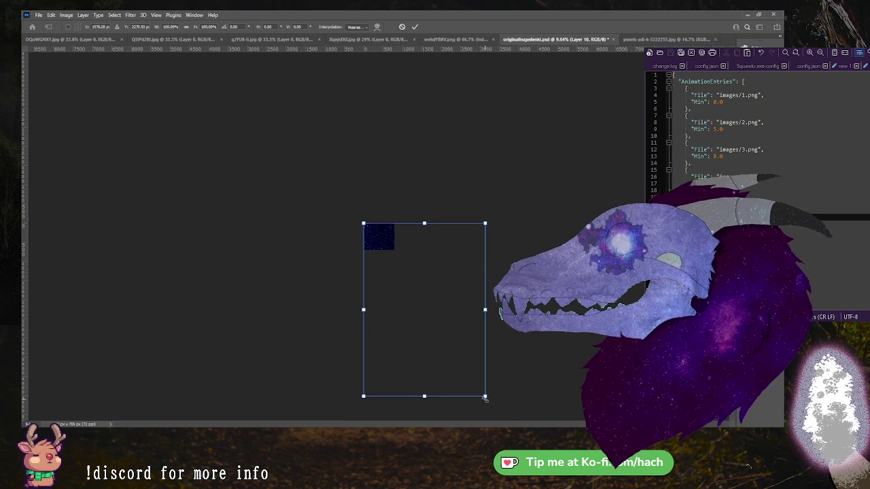
pyautogui.moveTo(484, 397); pyautogui.dragTo(396, 258)
pyautogui.scroll(4, 458, 226)
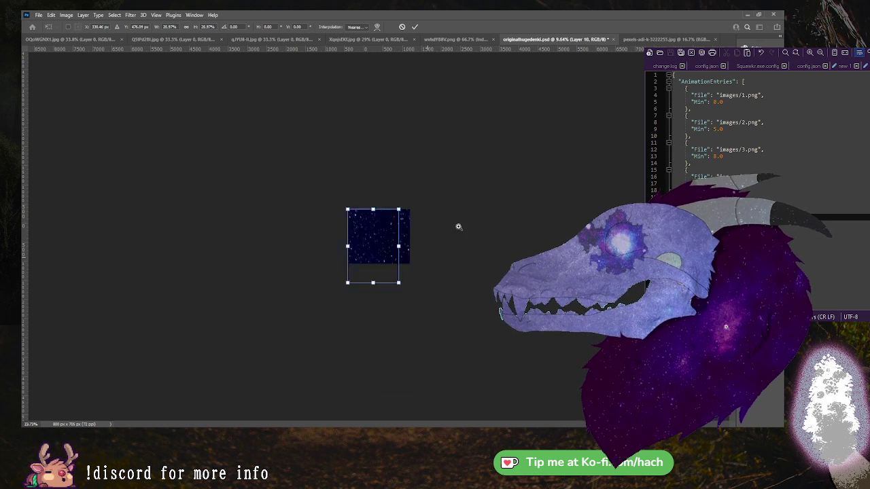
pyautogui.scroll(6, 458, 227)
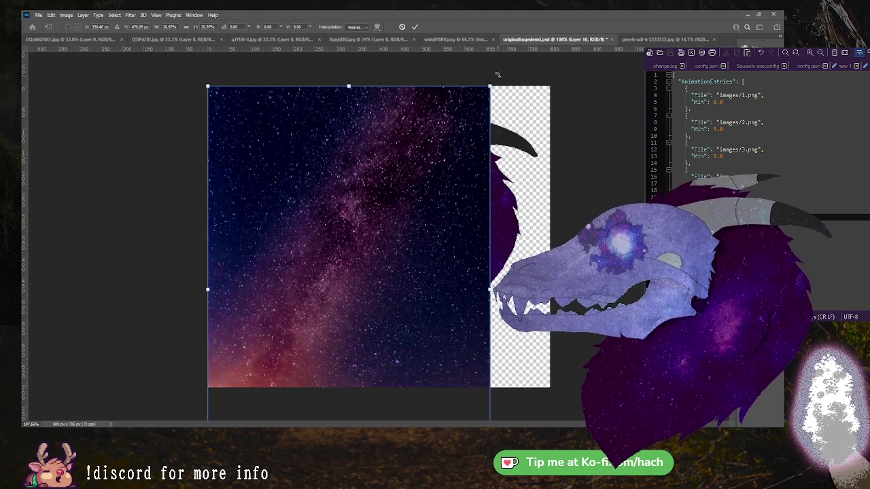
# Rotate the Layer 10 sky image to about -30°, scale it to 14.51% and place it over the lower neck.
pyautogui.moveTo(497, 75); pyautogui.dragTo(336, 33)
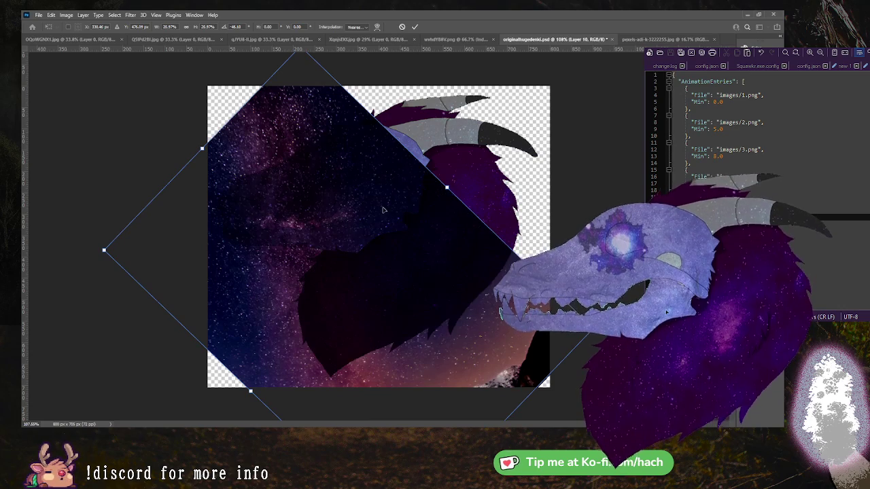
pyautogui.moveTo(385, 212); pyautogui.dragTo(425, 282)
pyautogui.moveTo(342, 118); pyautogui.dragTo(349, 272)
pyautogui.moveTo(379, 352); pyautogui.dragTo(325, 257)
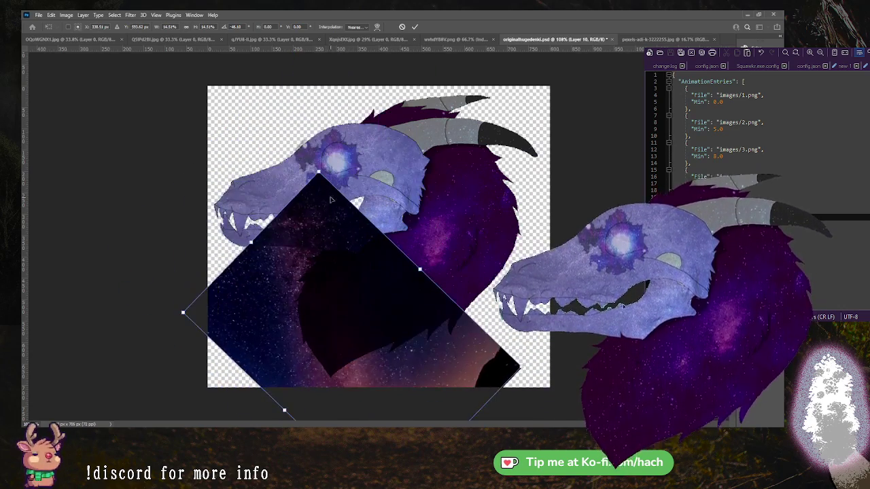
pyautogui.moveTo(334, 142); pyautogui.dragTo(404, 153)
pyautogui.moveTo(356, 303); pyautogui.dragTo(343, 316)
pyautogui.moveTo(407, 157); pyautogui.dragTo(396, 146)
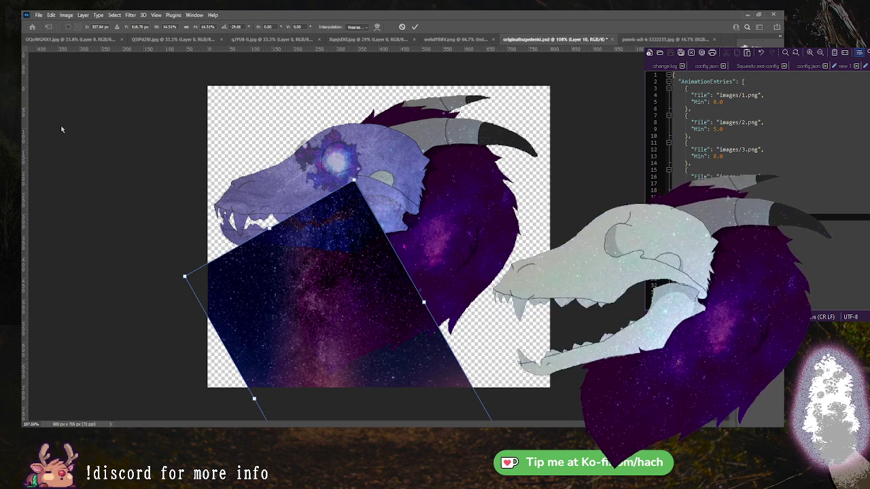
pyautogui.press('Return')
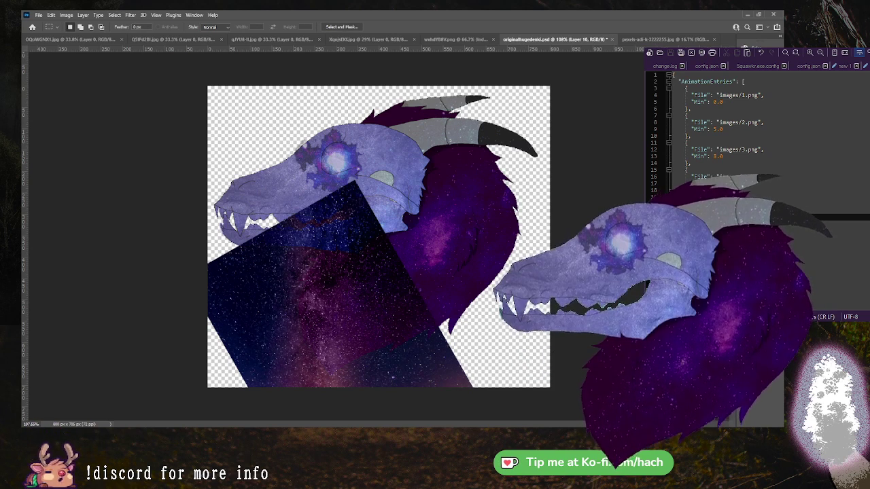
# Change the blending of Layer 10 so its stars and pink glow merge into the neck fur.
pyautogui.hotkey('ctrl', 'alt', 'g')
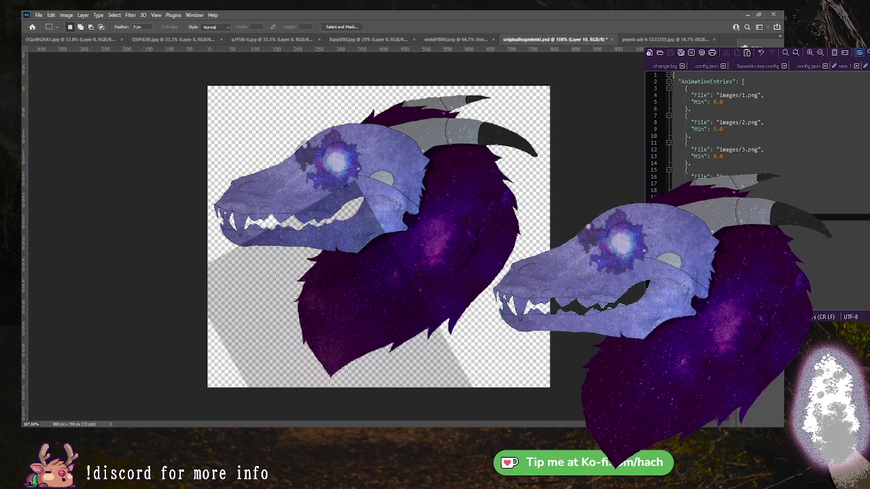
pyautogui.hotkey('ctrl', 'z')
pyautogui.hotkey('ctrl', 'shift', 'z')
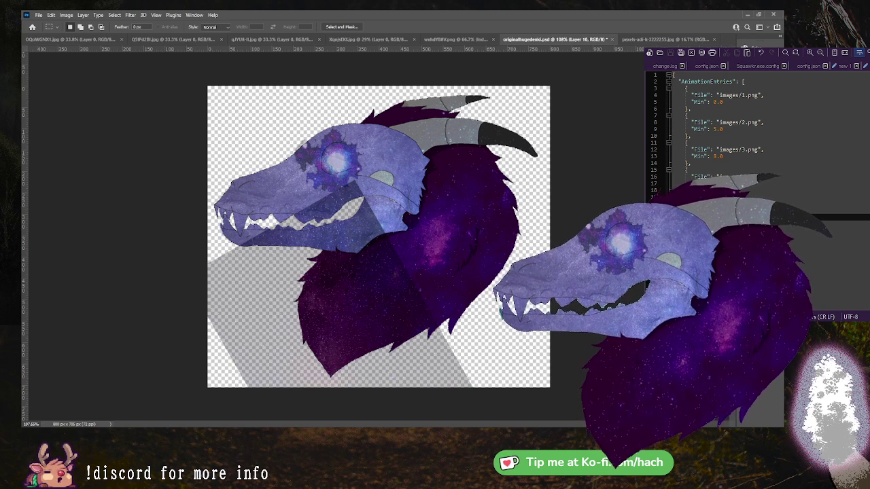
pyautogui.press('4')
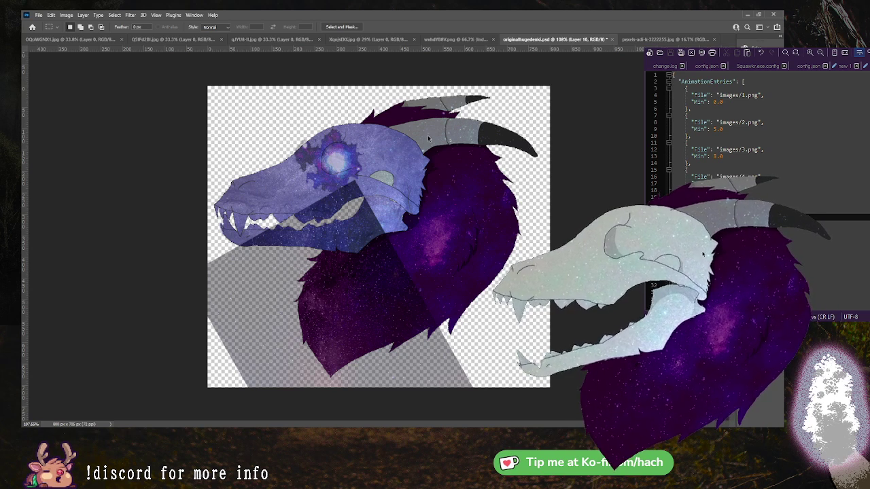
# Try a radial blur on the Layer 10 sky image at different strengths and undo it.
pyautogui.hotkey('ctrl', 'z')
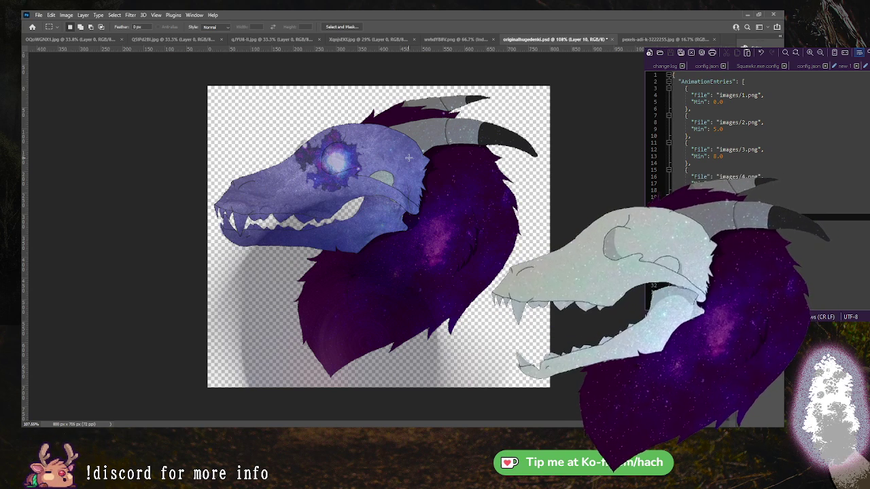
pyautogui.hotkey('ctrl', 'z')
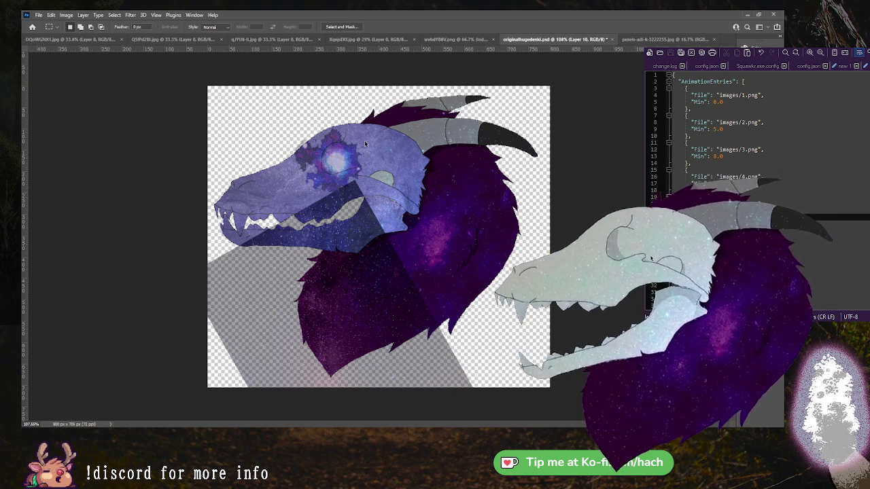
pyautogui.click(430, 138)
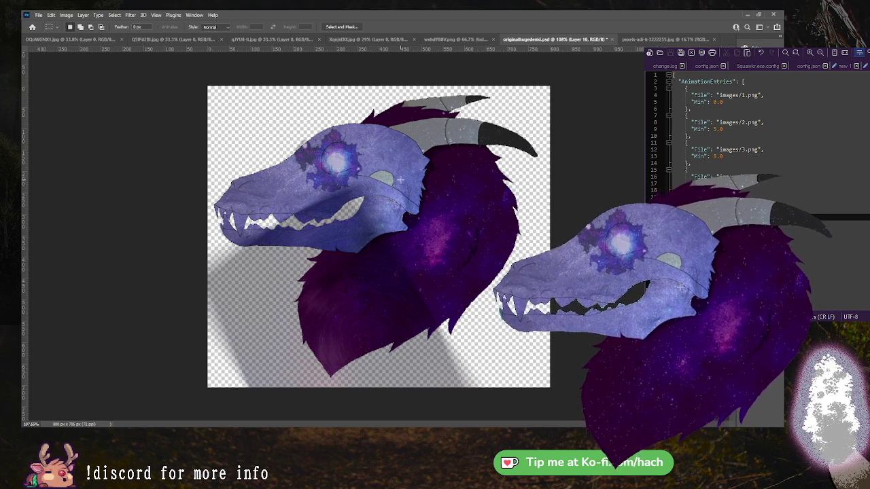
pyautogui.moveTo(423, 193); pyautogui.dragTo(377, 255)
pyautogui.scroll(2, 378, 255)
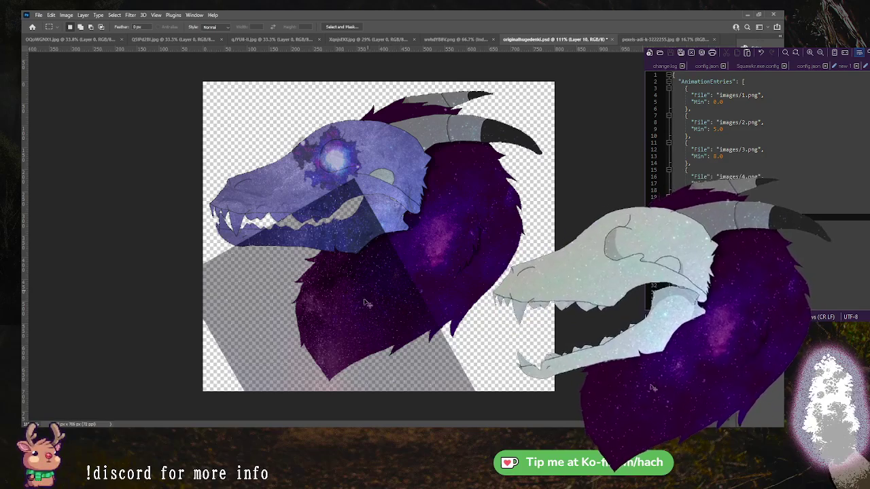
# Trim the Layer 10 sky image to the neck fur with Magic Wand selections, clearing it around the character and inside the mouth opening.
pyautogui.hotkey('ctrl', 't')
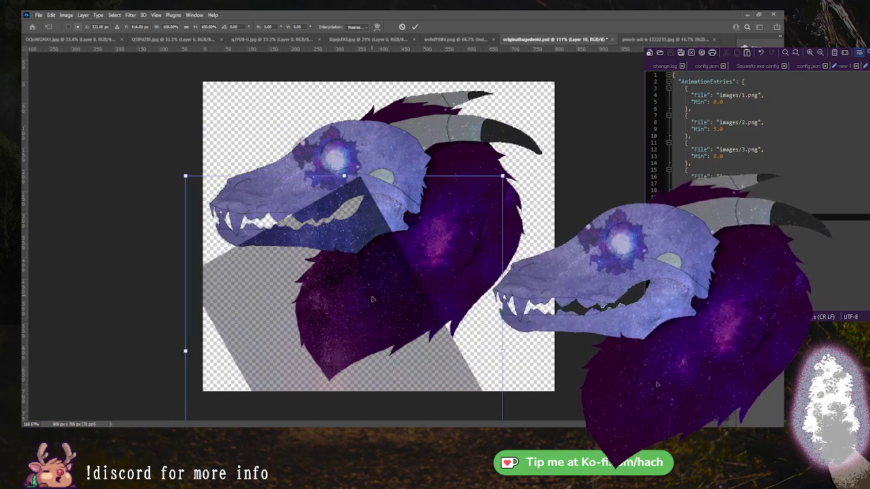
pyautogui.hotkey('shift', 'Down')
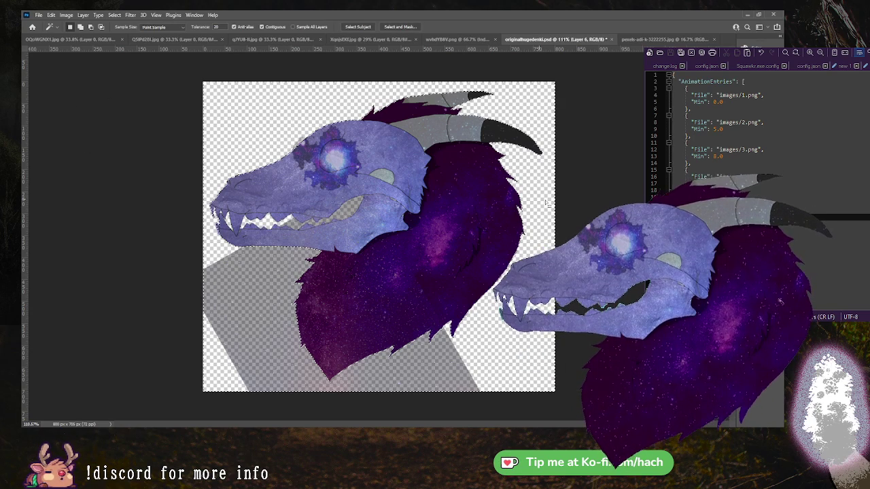
pyautogui.hotkey('alt', '[')
pyautogui.press('Delete')
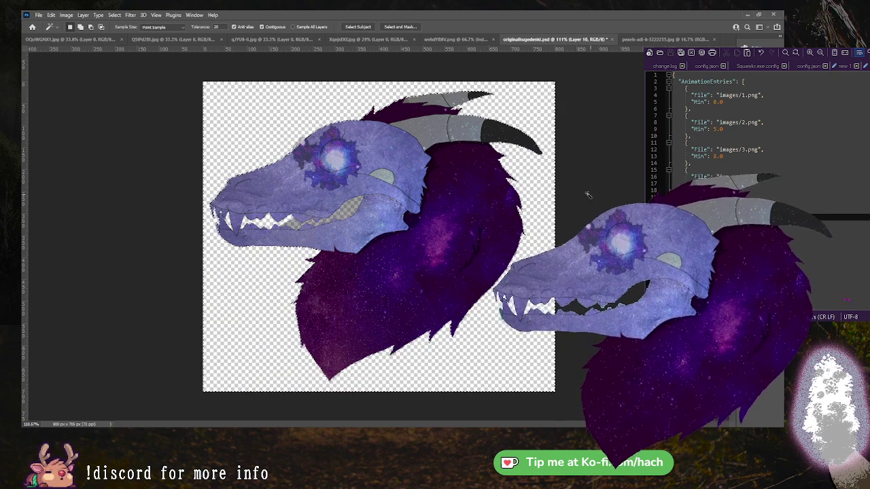
pyautogui.press('m')
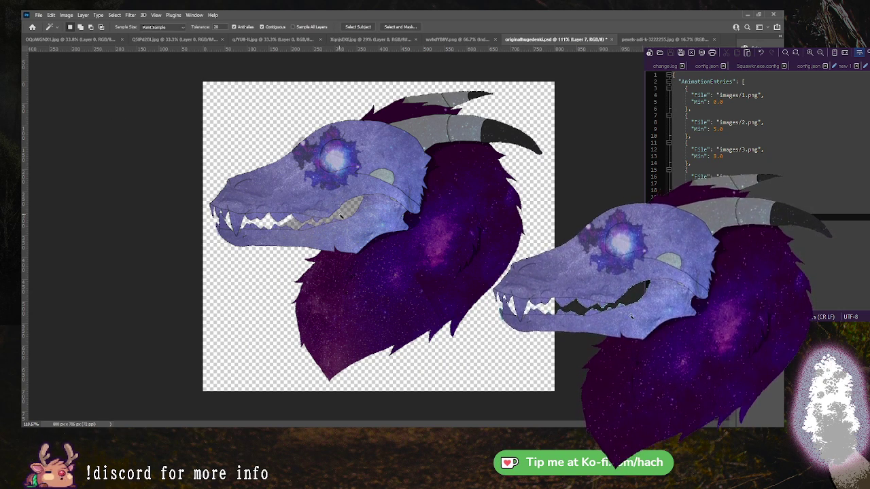
pyautogui.hotkey('alt', ']')
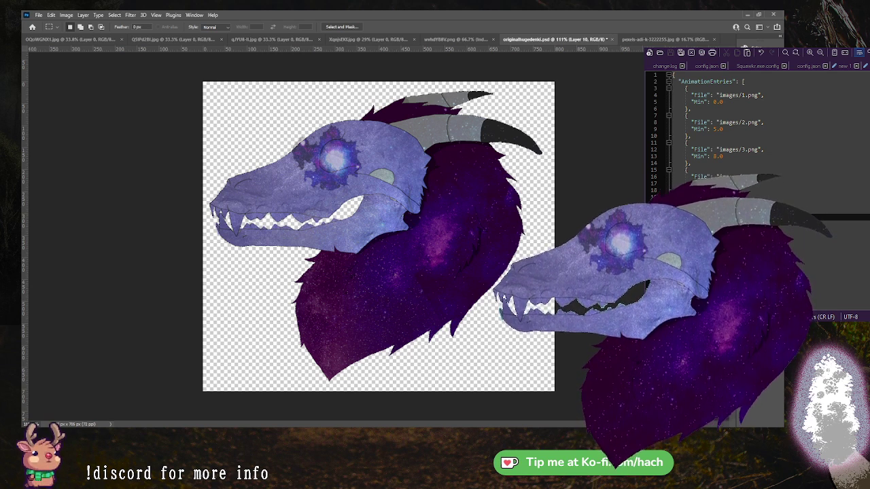
pyautogui.hotkey('alt', '[')
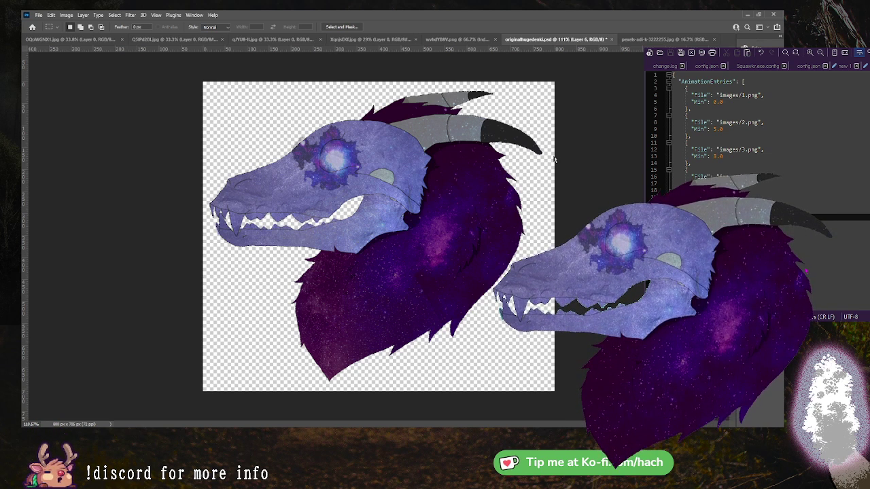
pyautogui.press('h')
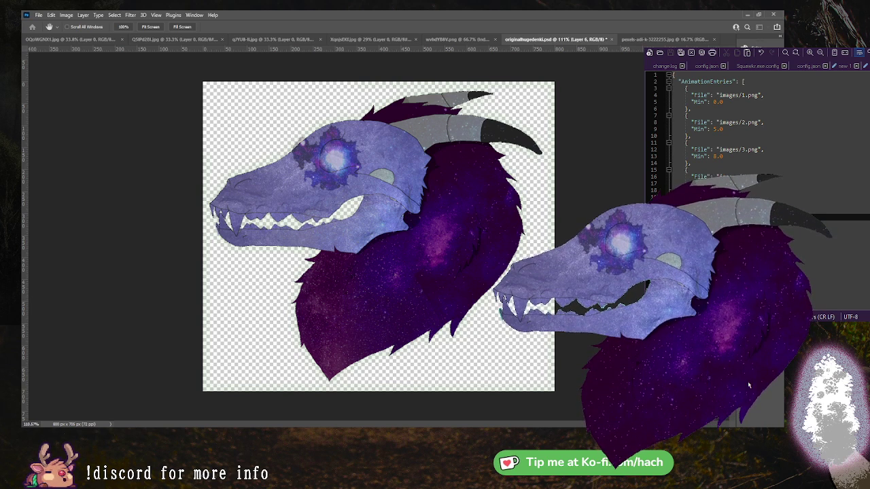
pyautogui.press('m')
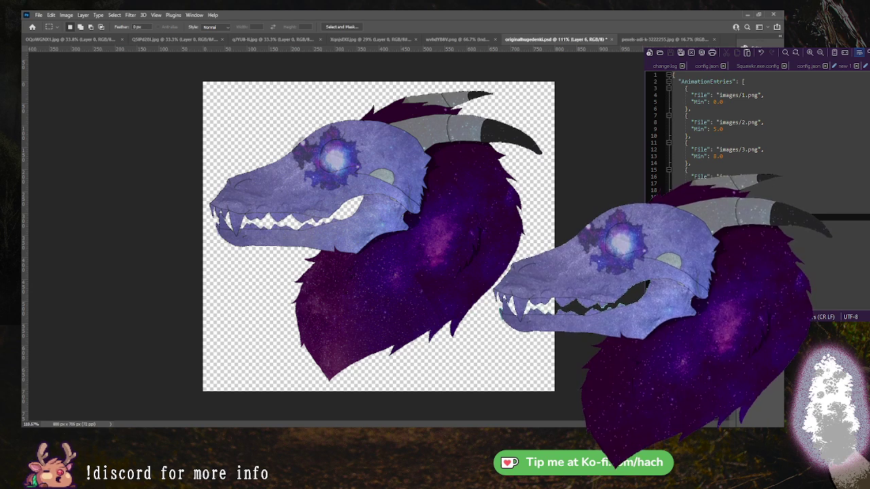
# Smudge the Layer 10 sky texture along the back edge of the neck fur and save the document.
pyautogui.hotkey('ctrl', 'z')
pyautogui.hotkey('ctrl', 'shift', 'z')
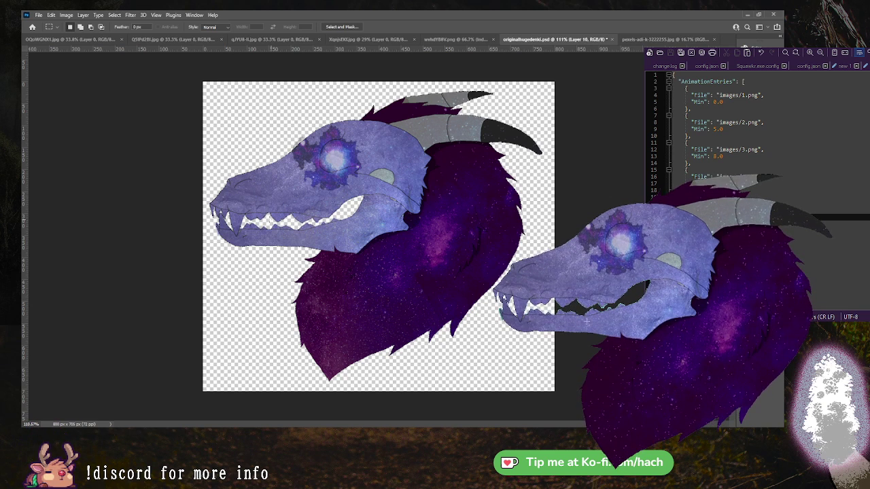
pyautogui.press('g')
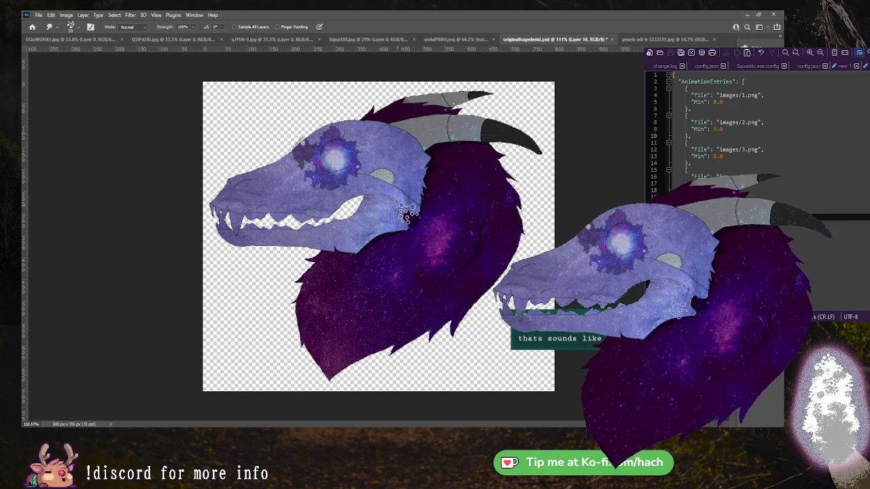
pyautogui.scroll(3, 468, 321)
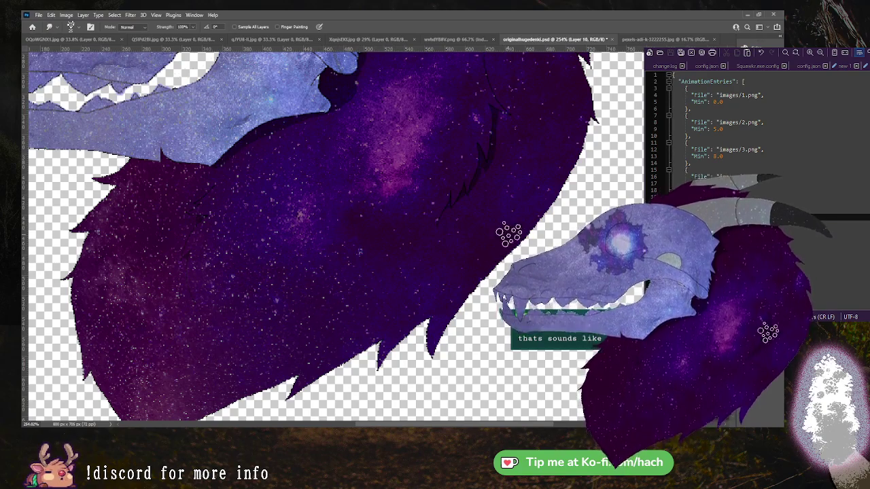
pyautogui.moveTo(509, 234); pyautogui.dragTo(518, 199)
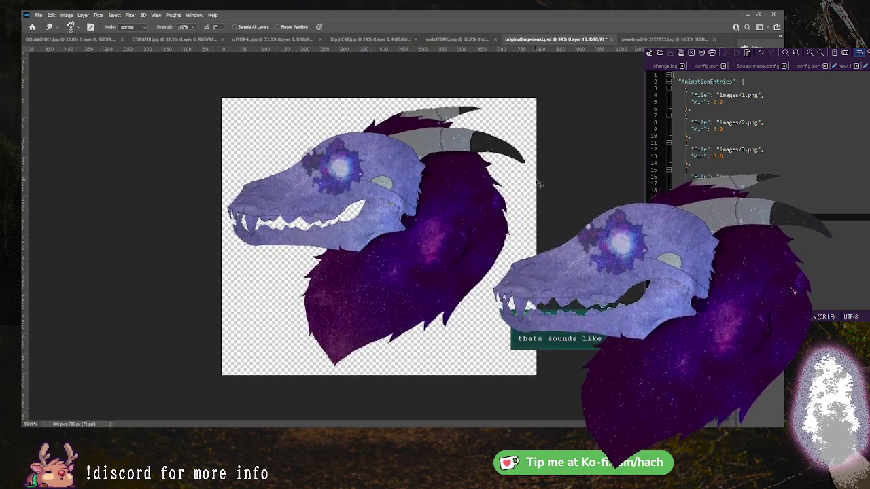
pyautogui.hotkey('ctrl', 's')
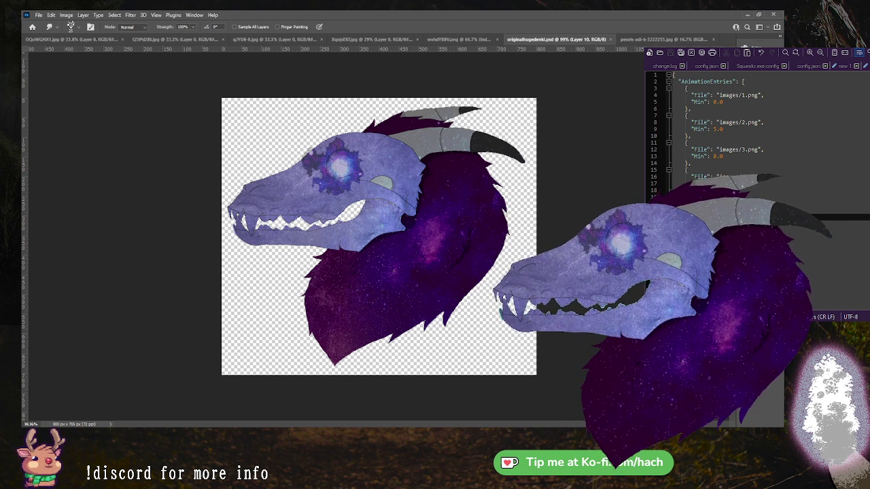
# Add a light cyan glow to Layer 1 around the character's outline and inside the mouth opening.
pyautogui.hotkey('alt', '[')
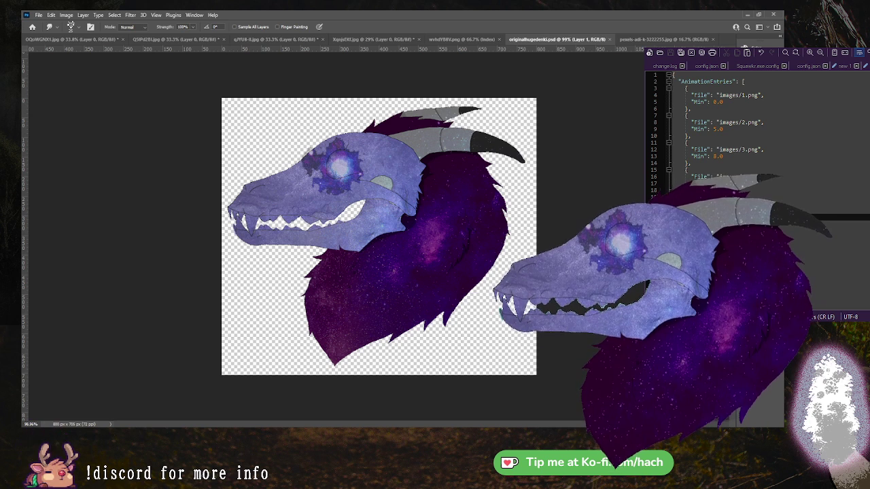
pyautogui.press('h')
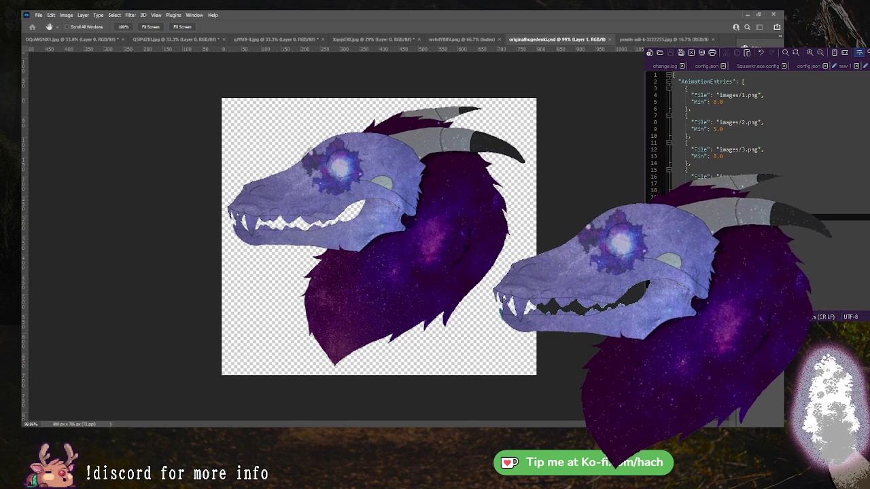
pyautogui.press('r')
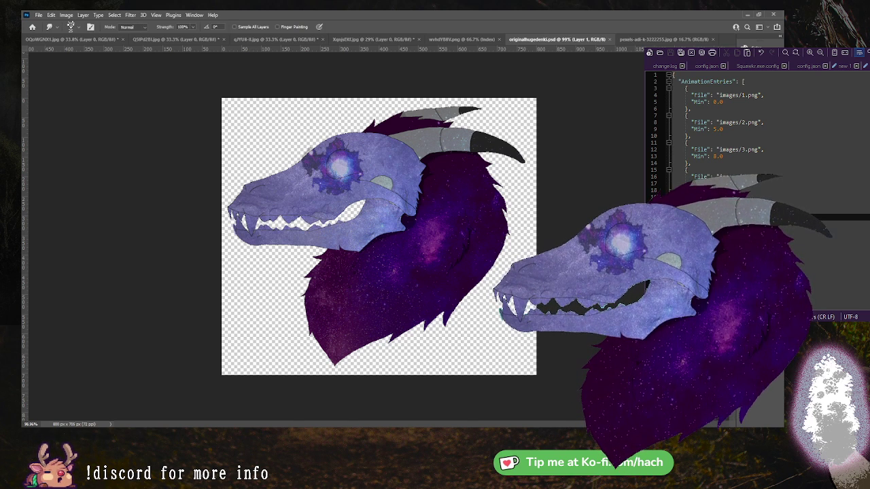
pyautogui.hotkey('ctrl', ',')
pyautogui.hotkey('ctrl', ',')
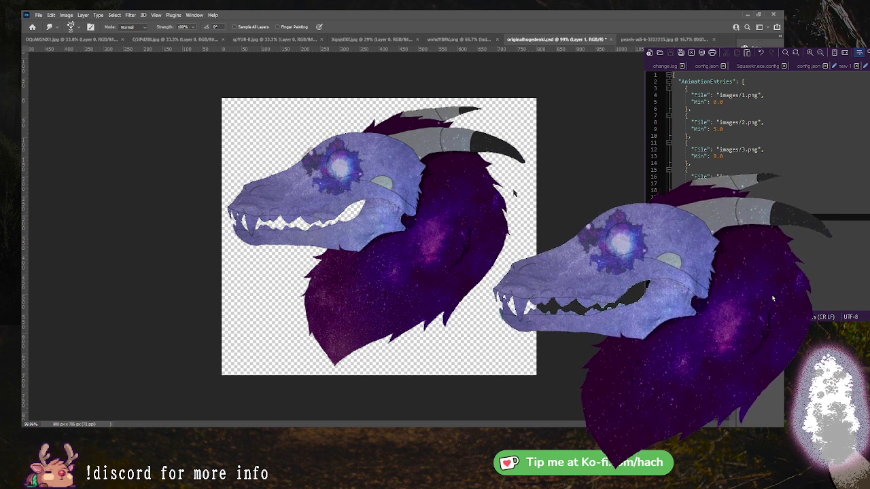
pyautogui.press('h')
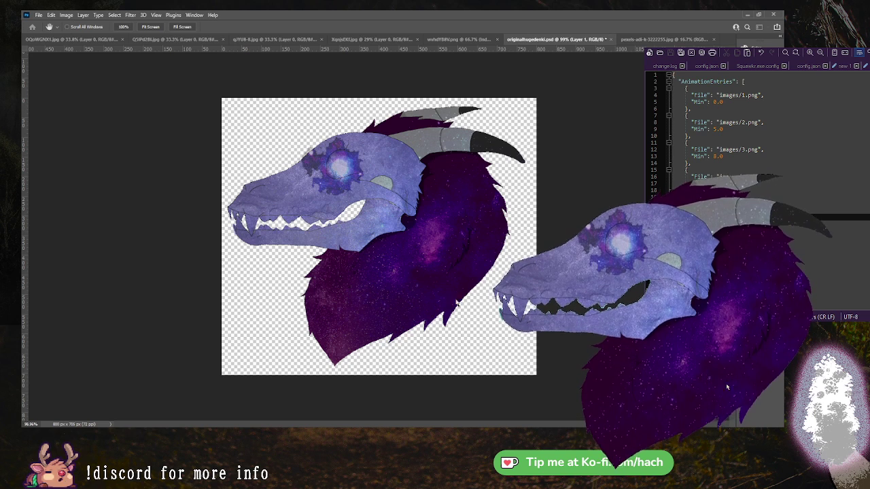
pyautogui.hotkey('ctrl', 'z')
pyautogui.hotkey('ctrl', 'shift', 'z')
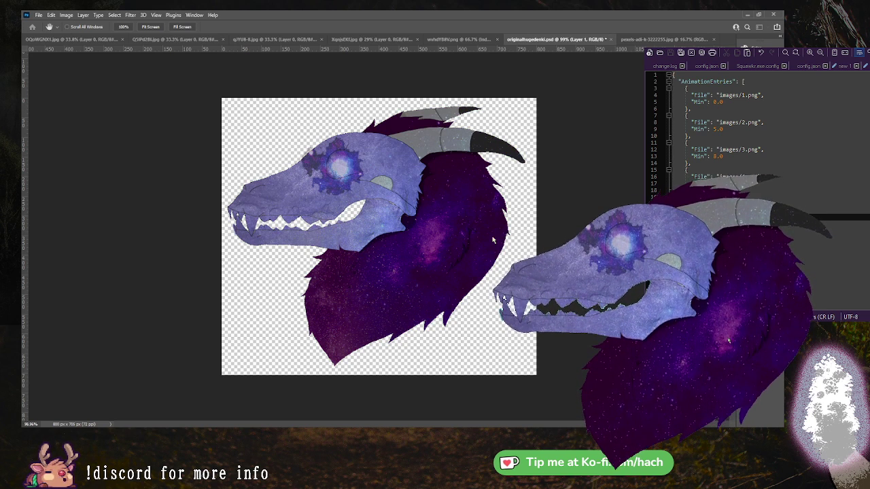
pyautogui.hotkey('ctrl', 'z')
pyautogui.hotkey('ctrl', 'z')
pyautogui.hotkey('ctrl', 'z')
pyautogui.hotkey('ctrl', 'z')
pyautogui.hotkey('ctrl', 'z')
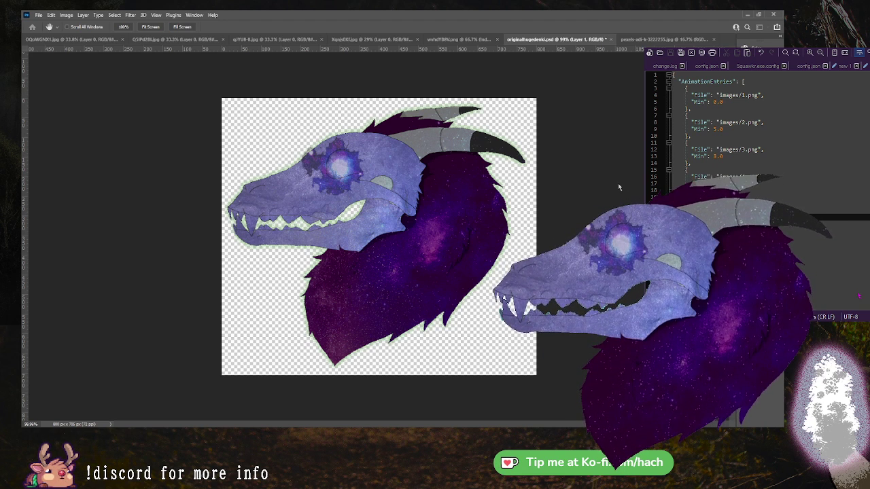
pyautogui.press('i')
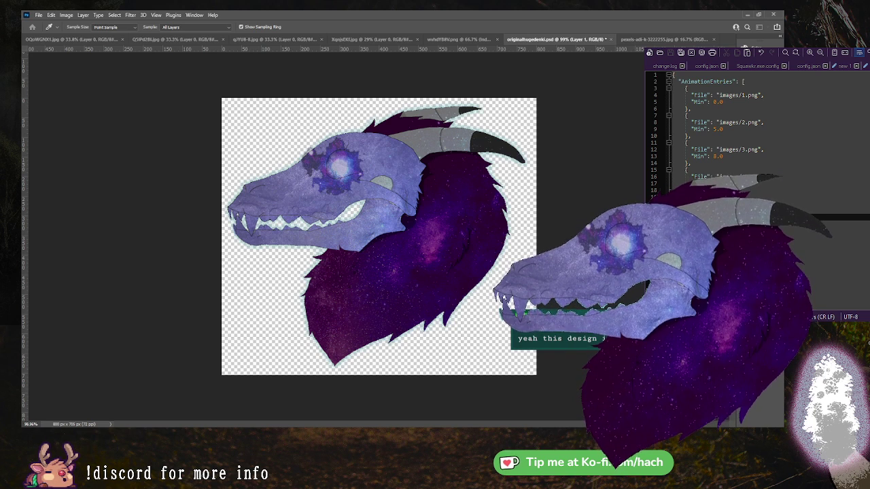
pyautogui.press('r')
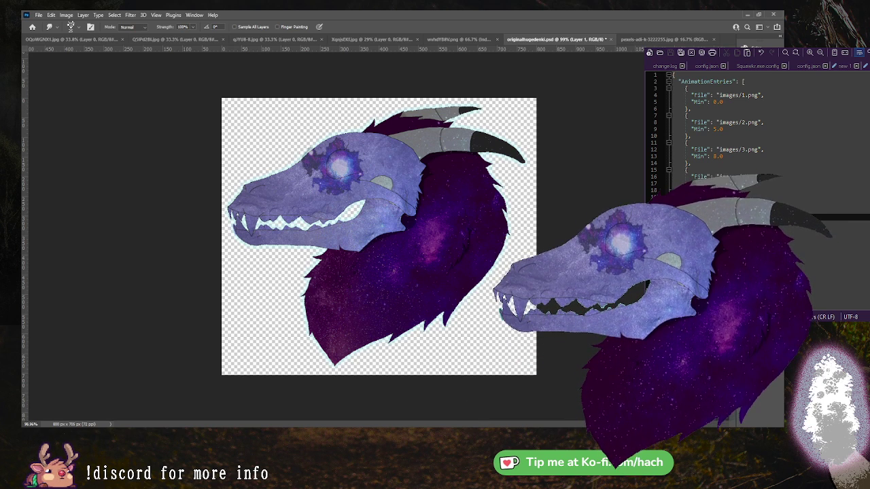
# Switch to veadotube mini and change its background colour to blue in the display settings.
pyautogui.hotkey('alt', 'Tab')
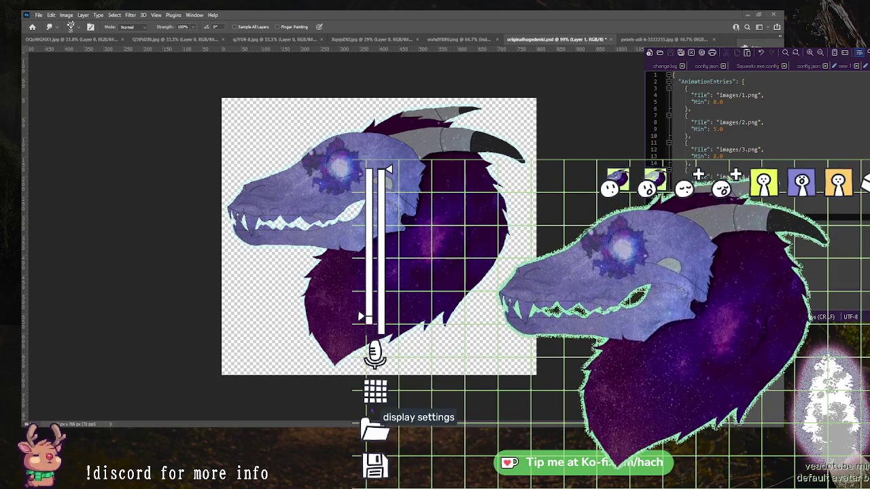
pyautogui.click(374, 390)
pyautogui.click(475, 343)
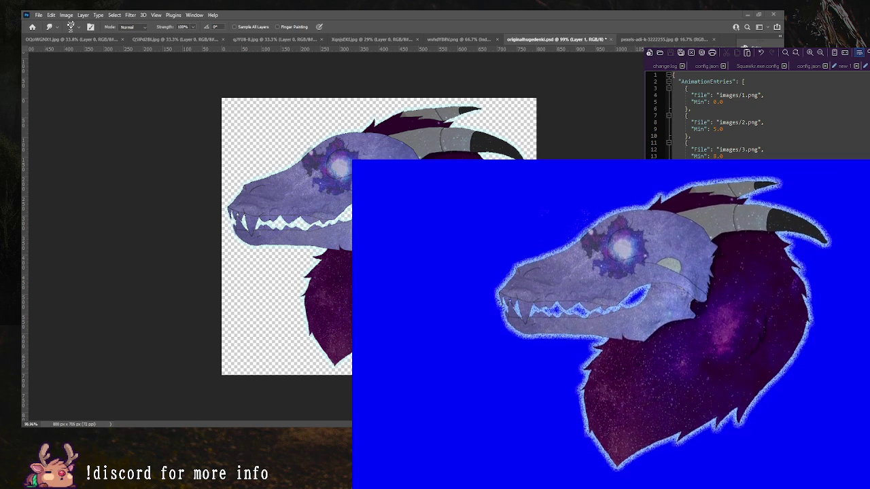
pyautogui.moveTo(385, 170)
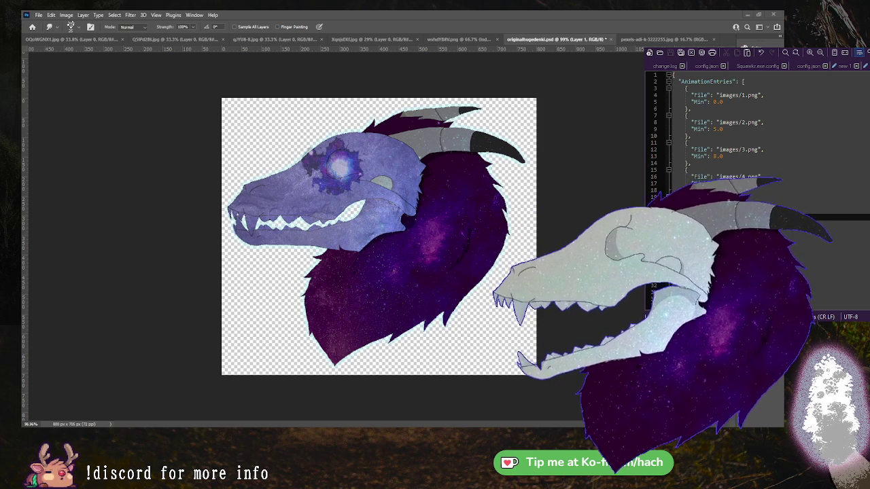
# Preview the avatar's open-mouth and closed-mouth states against the blue background and in the transparent overlay.
pyautogui.click(779, 295)
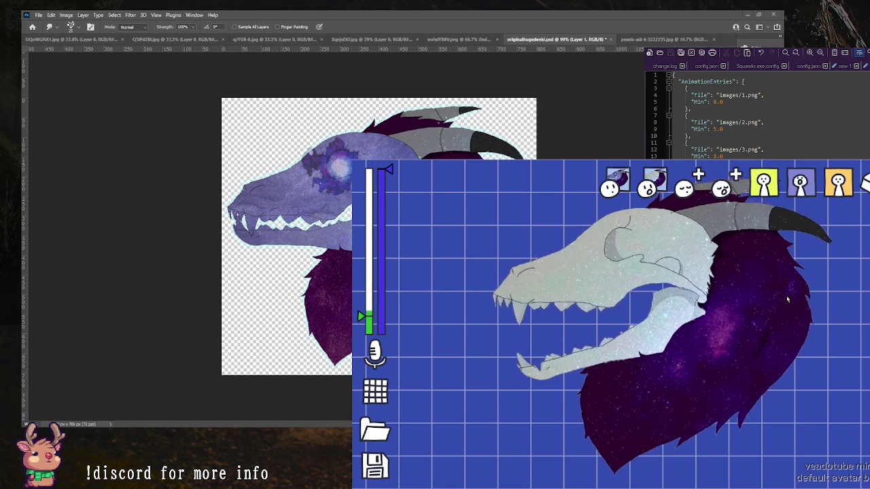
pyautogui.hotkey('alt', 'Tab')
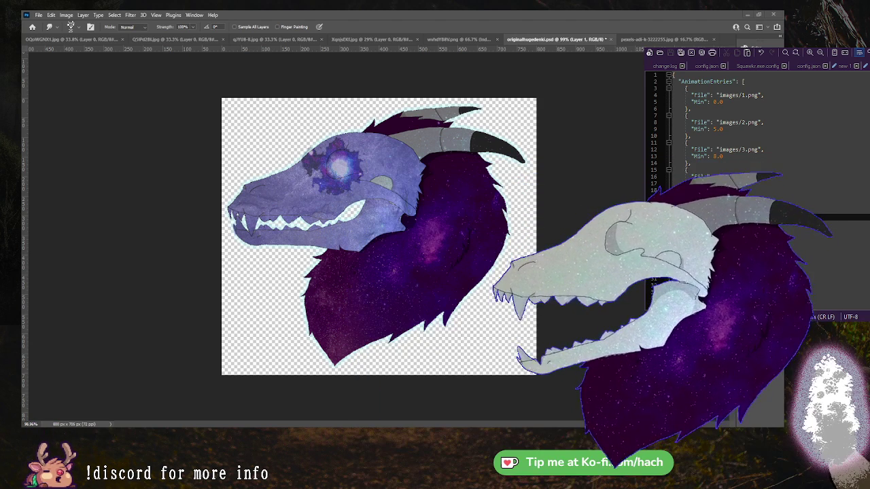
pyautogui.hotkey('alt', 'Tab')
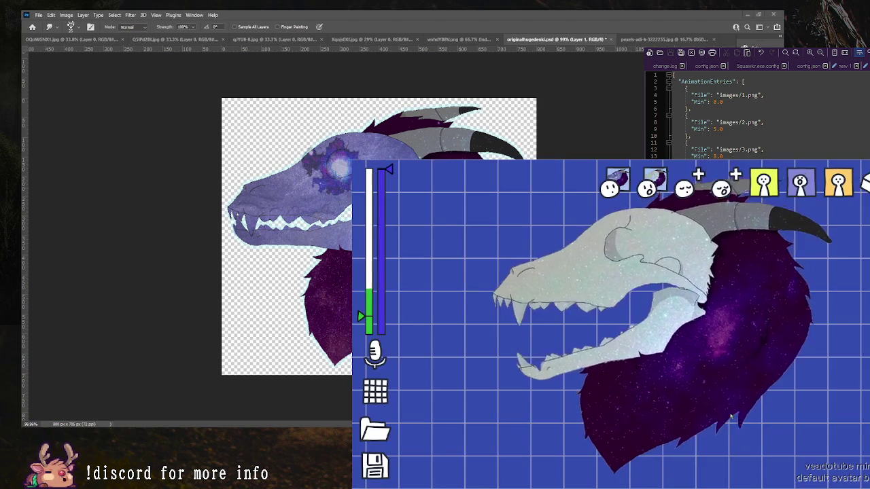
pyautogui.hotkey('alt', 'Tab')
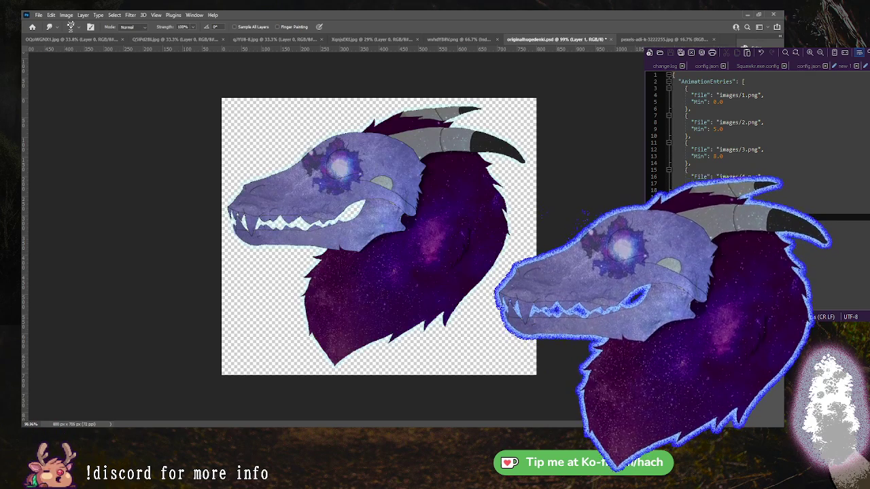
# Select the skull, eye and sky texture layers in Photoshop and duplicate them for the open-mouth version.
pyautogui.click(760, 408)
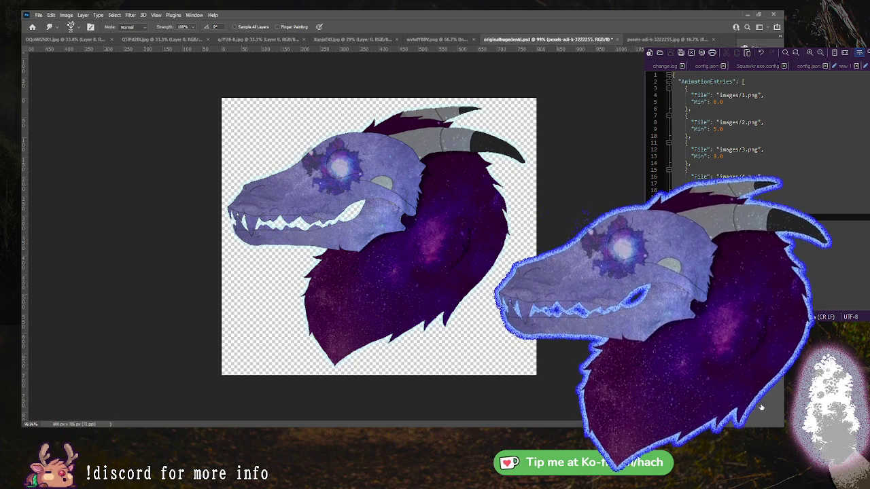
pyautogui.keyDown('ctrl'); pyautogui.click(371, 171); pyautogui.keyUp('ctrl')
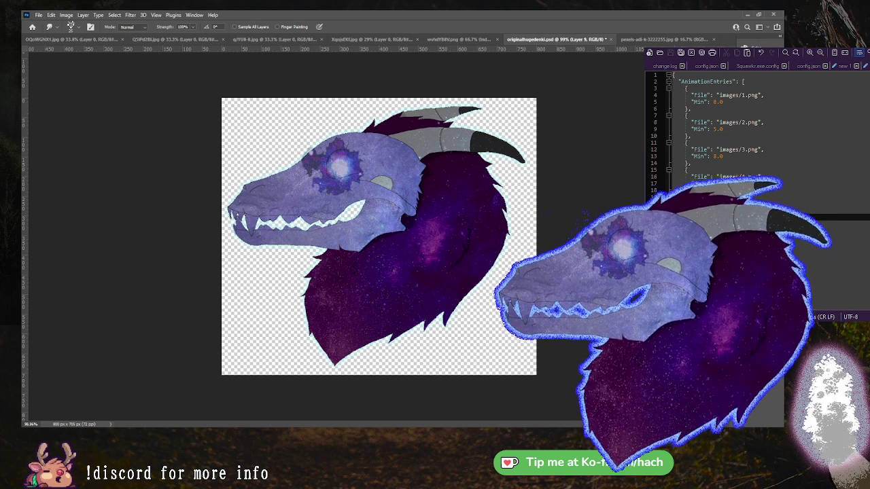
pyautogui.hotkey('ctrl', 'shift', 'alt', 'n')
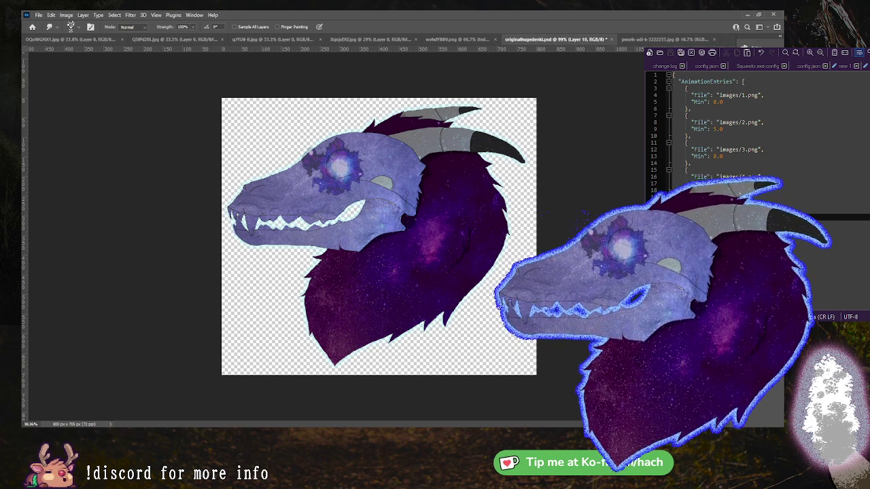
pyautogui.hotkey('alt', '[')
pyautogui.hotkey('alt', '[')
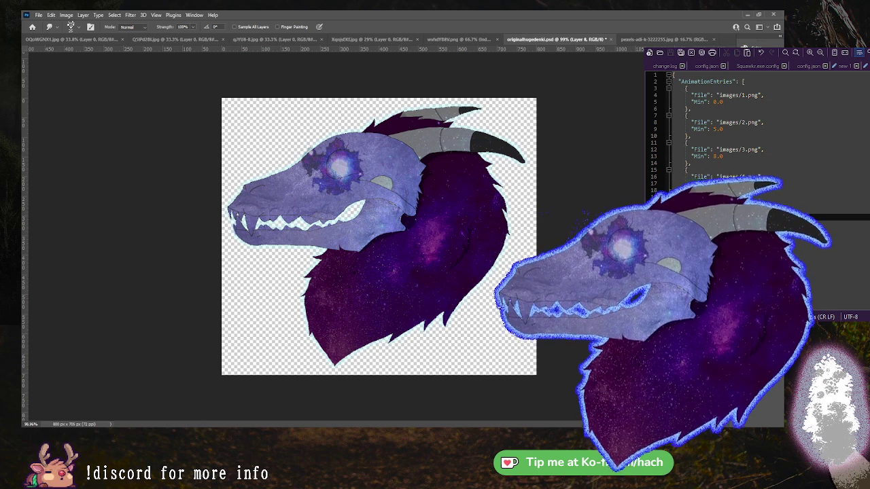
pyautogui.hotkey('alt', 'shift', '[')
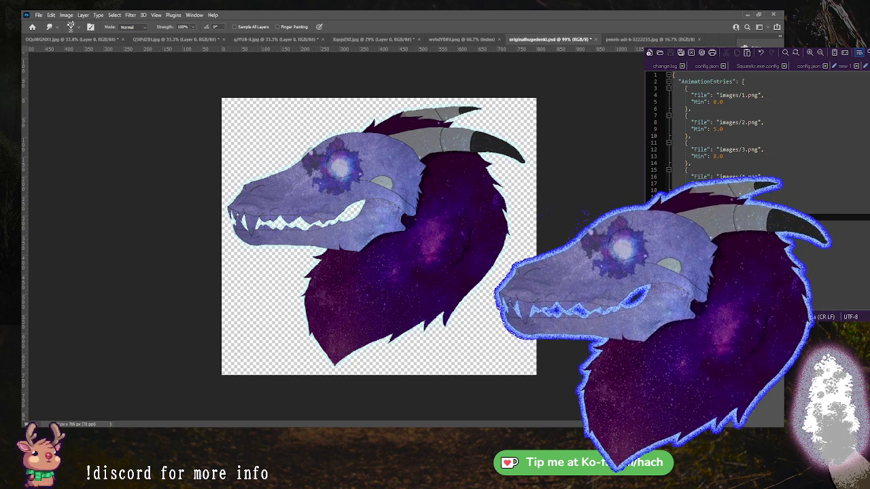
pyautogui.hotkey('ctrl', 'g')
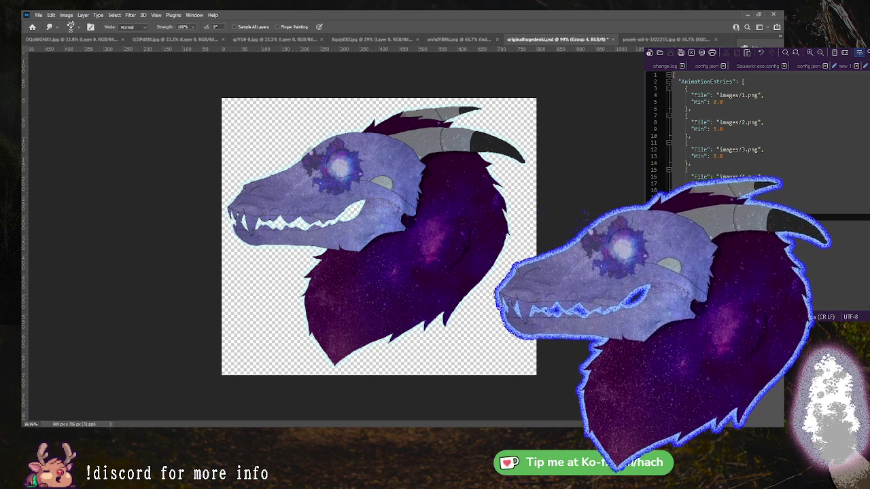
pyautogui.hotkey('ctrl', 'shift', 'g')
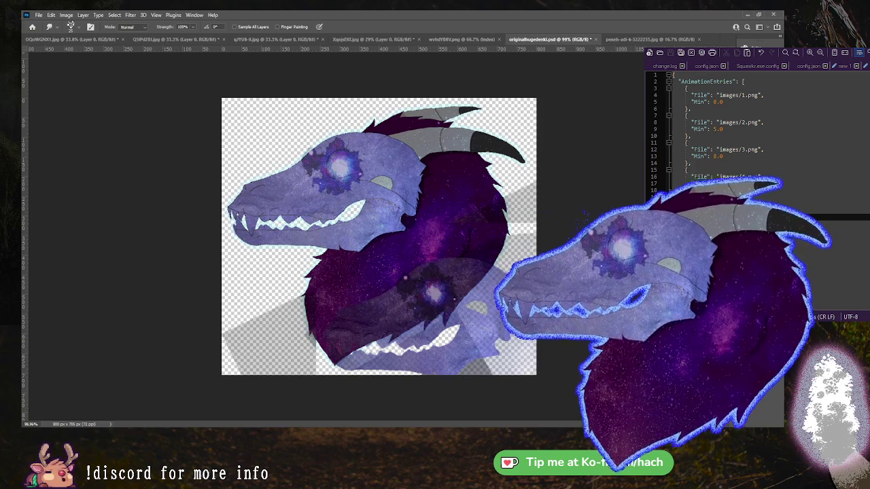
# Move the duplicated texture layers onto the head and neck and show the open-mouth drawing with them.
pyautogui.hotkey('ctrl', 't')
pyautogui.moveTo(459, 351); pyautogui.dragTo(364, 220)
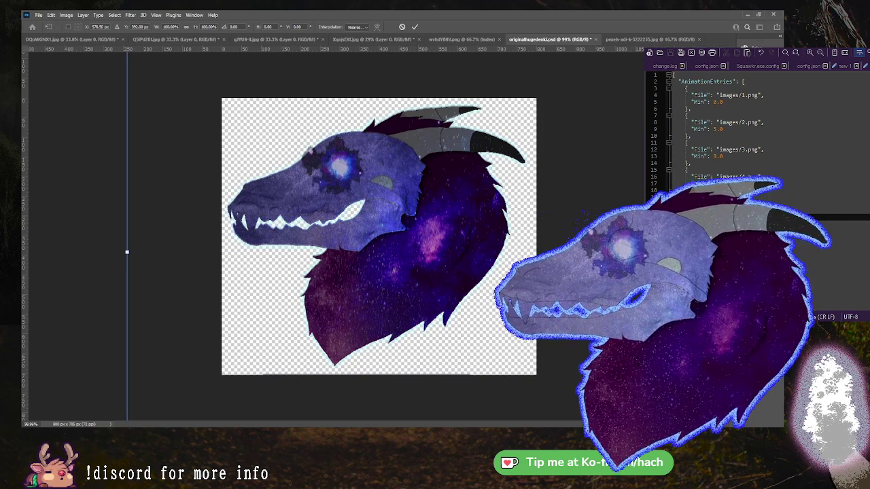
pyautogui.press('Escape')
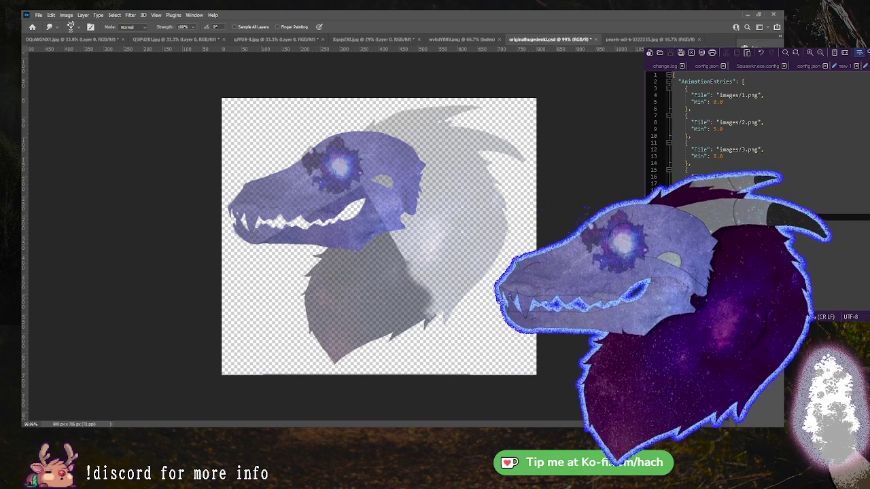
pyautogui.hotkey('ctrl', 'z')
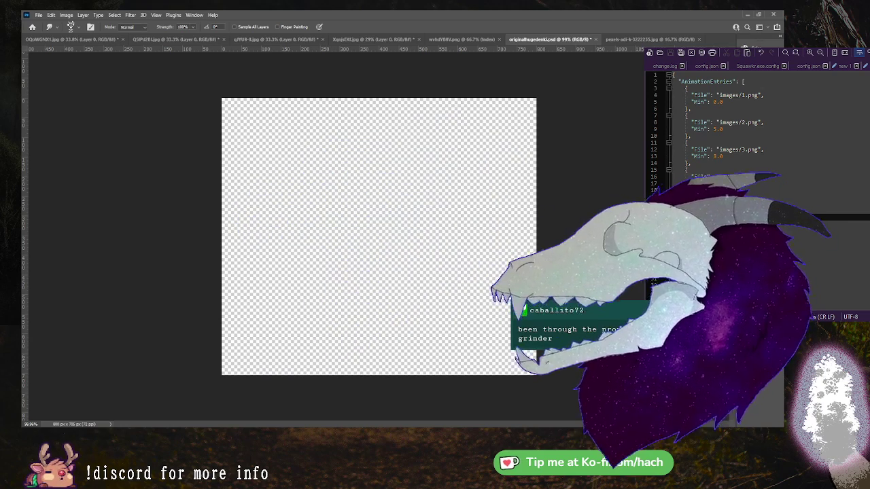
pyautogui.hotkey('ctrl', 'v')
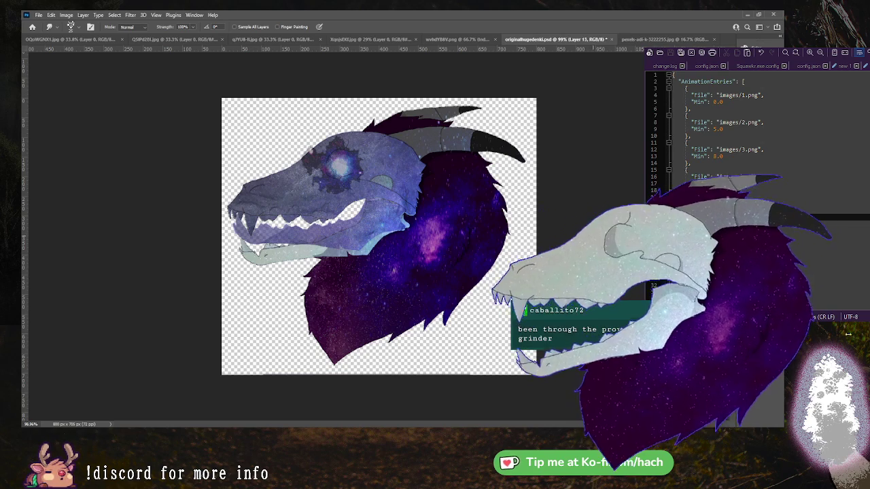
# Rotate the dark skull texture about -10.6° to follow the open-mouth drawing's upper skull and confine it to the skull shape.
pyautogui.hotkey('ctrl', 't')
pyautogui.moveTo(442, 66); pyautogui.dragTo(422, 44)
pyautogui.moveTo(387, 193); pyautogui.dragTo(373, 202)
pyautogui.hotkey('ctrl', 'z')
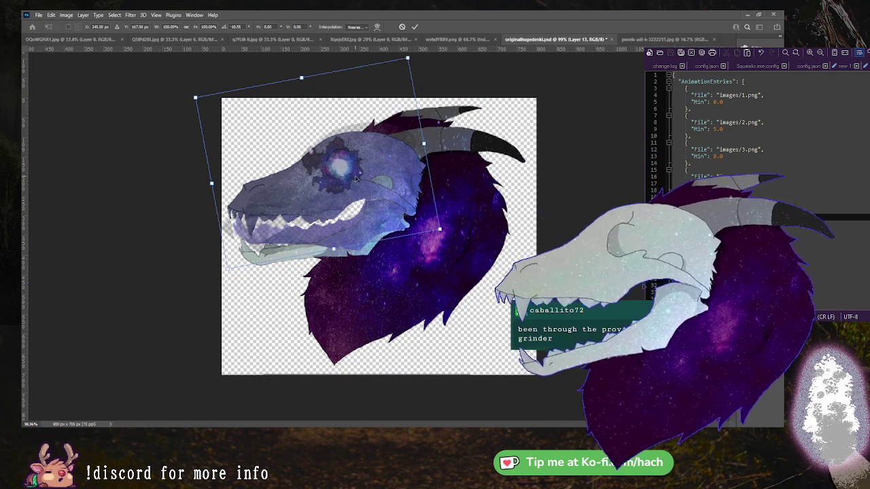
pyautogui.press('Return')
pyautogui.press('r')
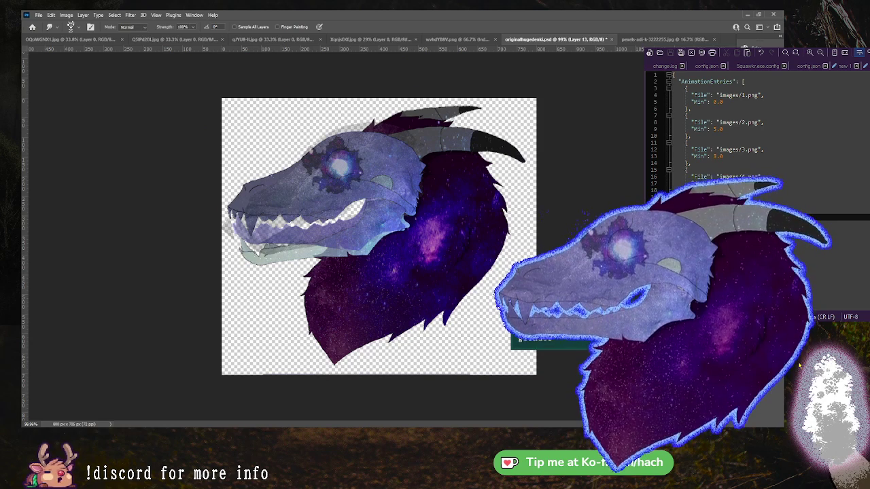
pyautogui.moveTo(763, 330); pyautogui.dragTo(763, 411)
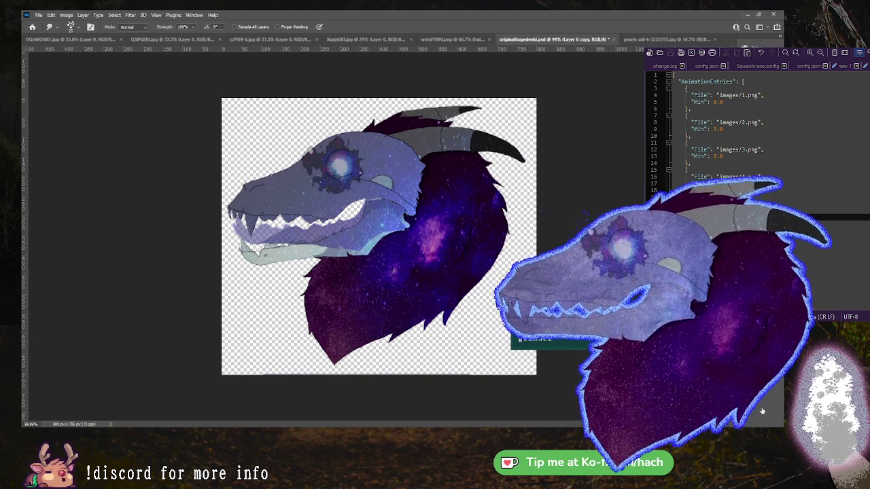
pyautogui.click(763, 330)
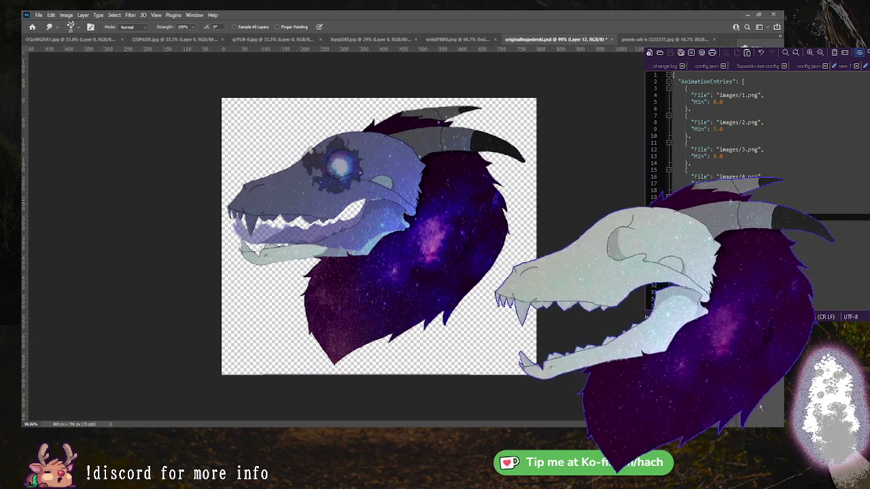
# Take the dark skull texture and the purple tint off the open-mouth head.
pyautogui.press('Delete')
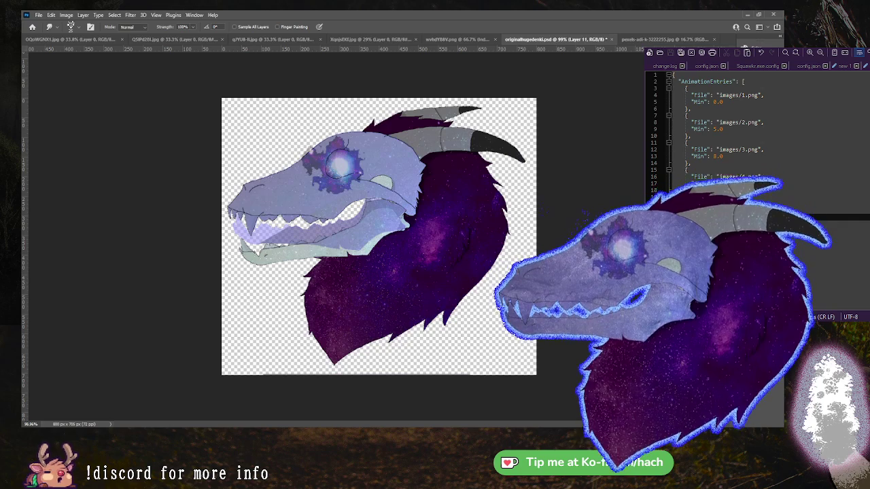
pyautogui.press('Delete')
pyautogui.hotkey('alt', ']')
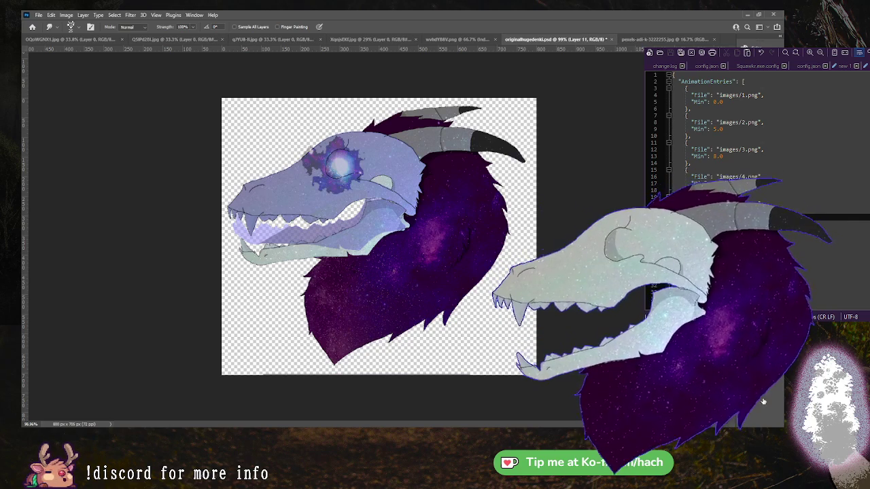
pyautogui.press('Delete')
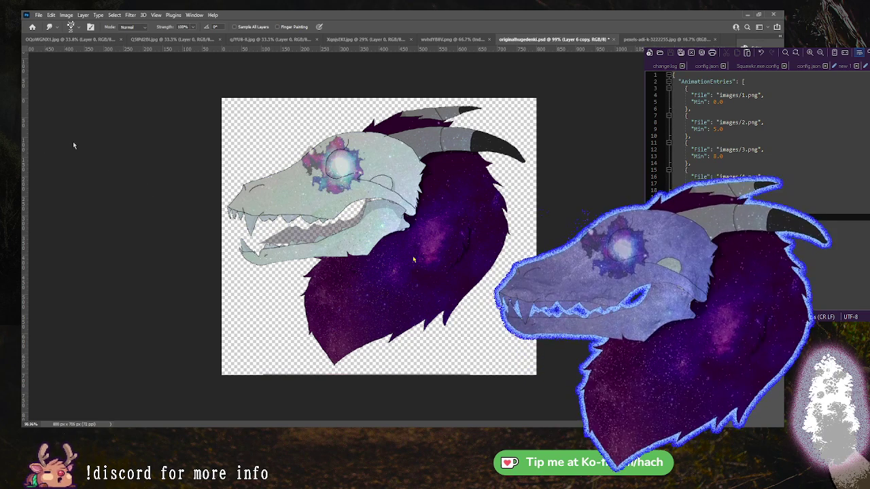
# Compare the open-mouth head with and without the dark and purple textures, and take the starry texture off the lower jaw.
pyautogui.hotkey('alt', ']')
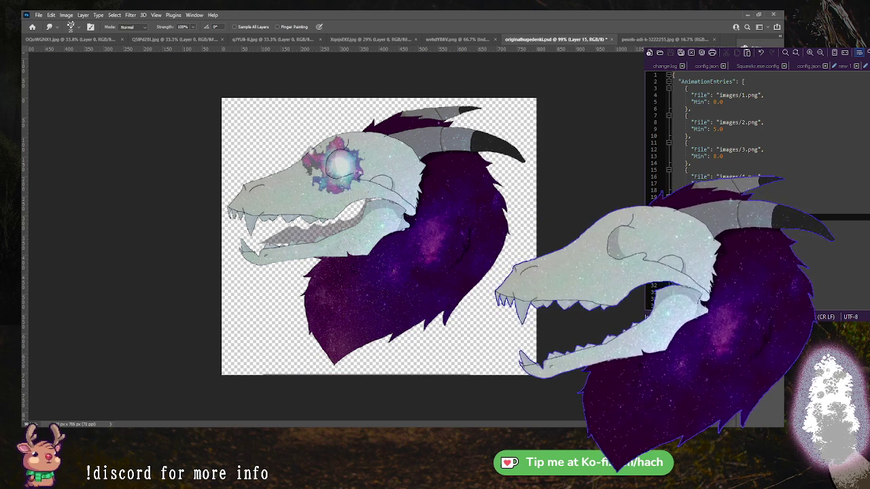
pyautogui.hotkey('alt', '[')
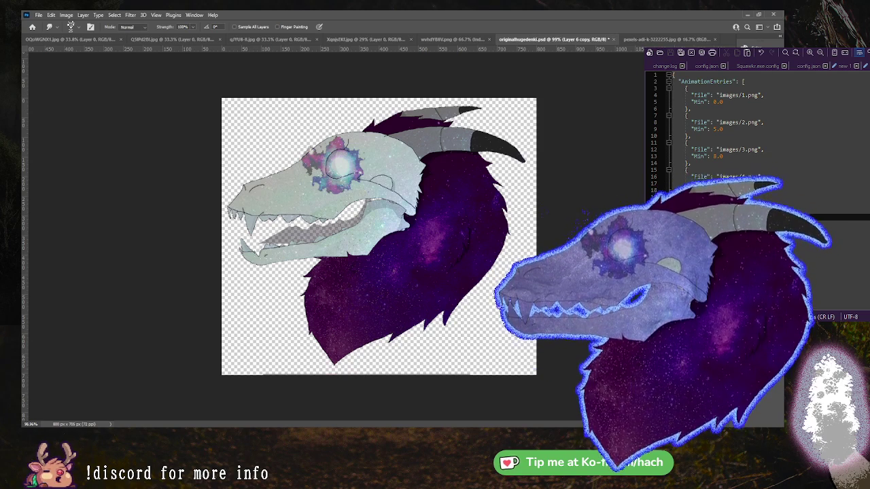
pyautogui.hotkey('ctrl', 'z')
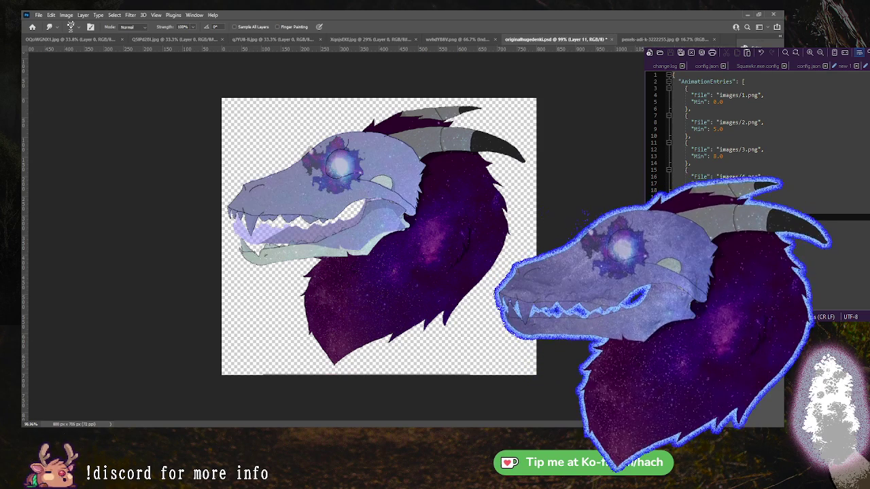
pyautogui.hotkey('ctrl', 'shift', 'z')
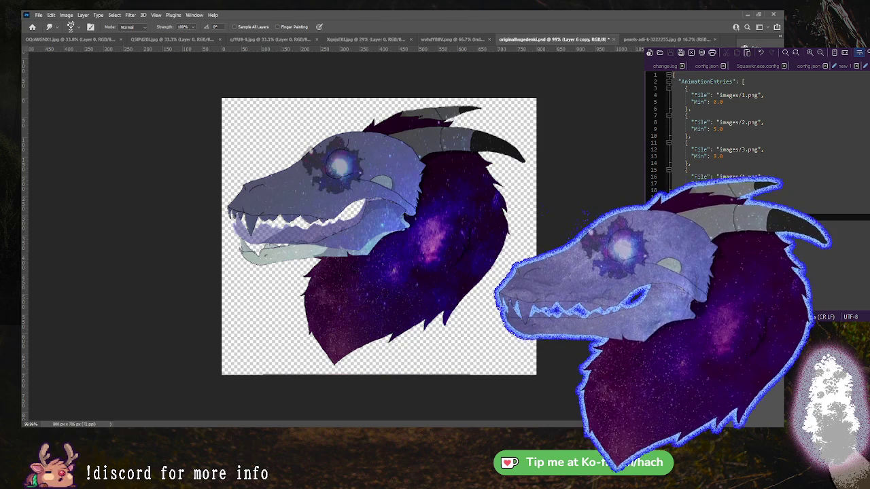
pyautogui.hotkey('ctrl', 'z')
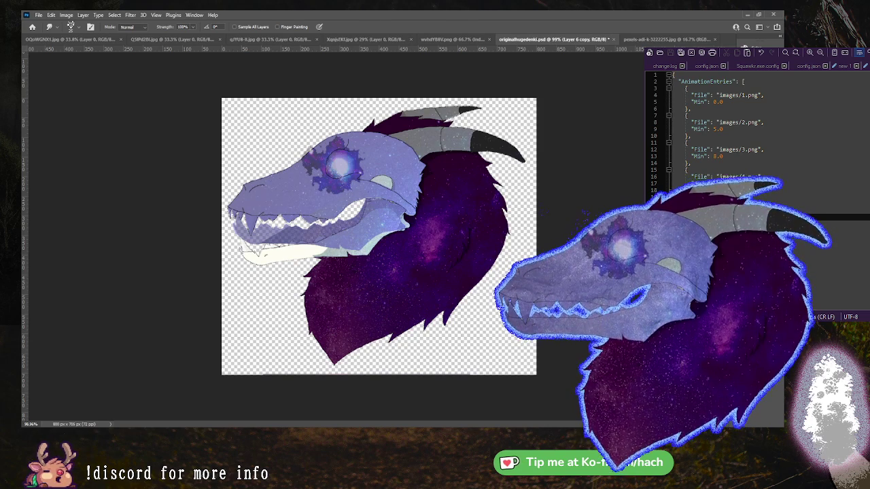
pyautogui.hotkey('ctrl', 'z')
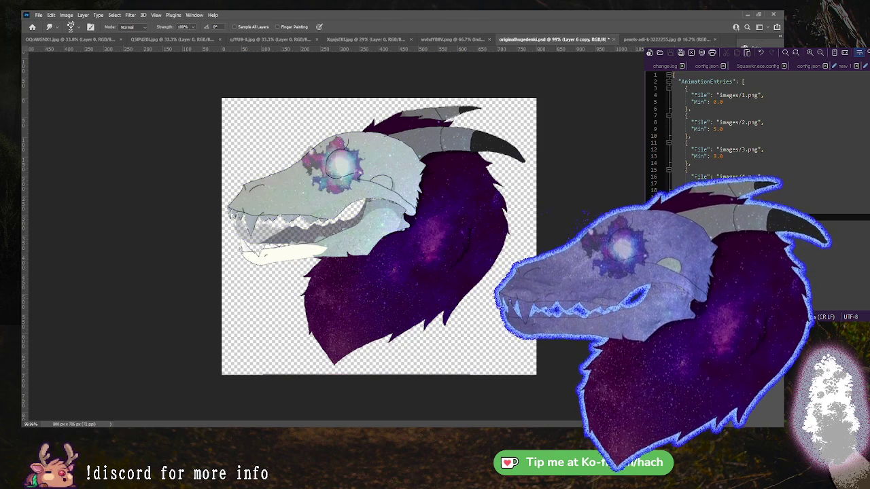
pyautogui.hotkey('ctrl', 'z')
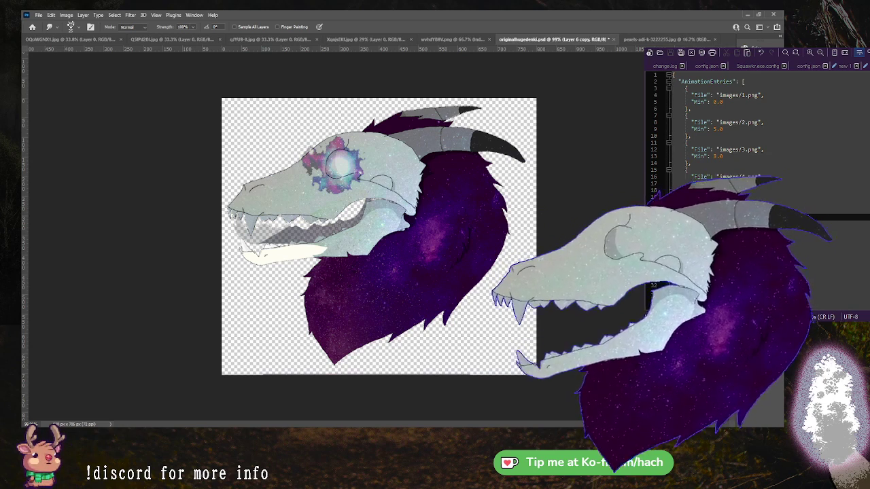
pyautogui.press('m')
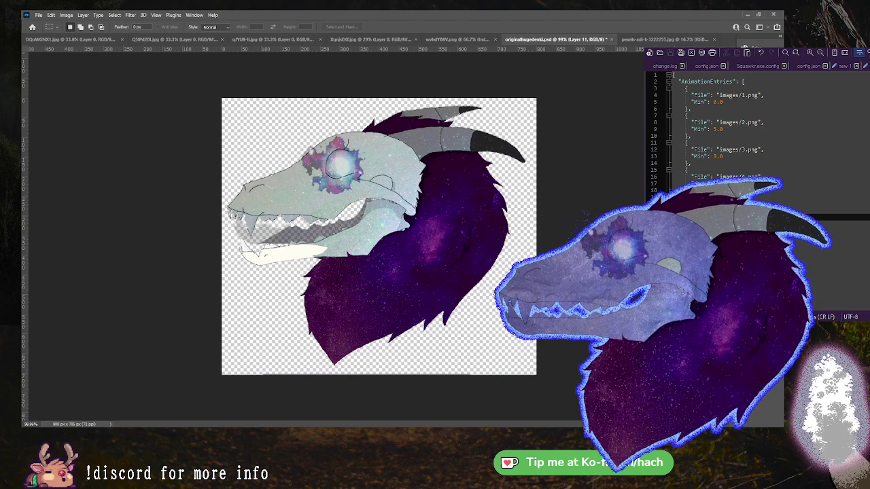
pyautogui.hotkey('ctrl', 'z')
pyautogui.hotkey('ctrl', 'shift', 'z')
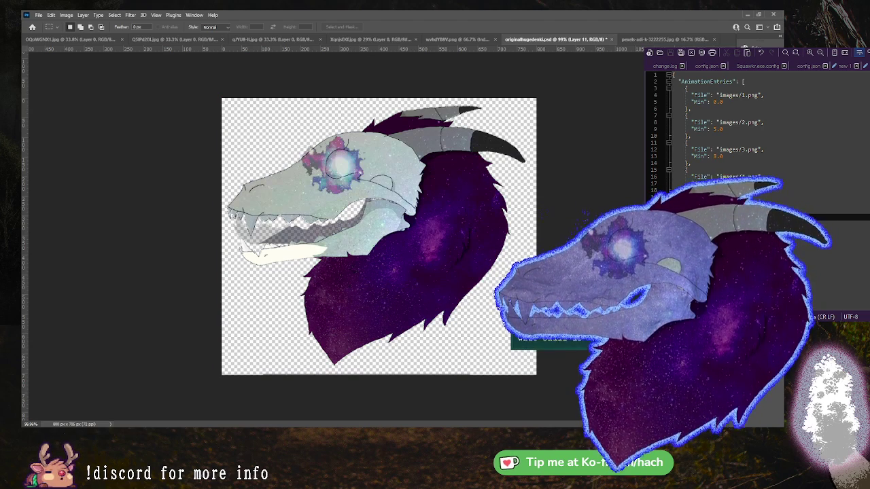
pyautogui.hotkey('ctrl', 'z')
pyautogui.hotkey('ctrl', 'shift', 'z')
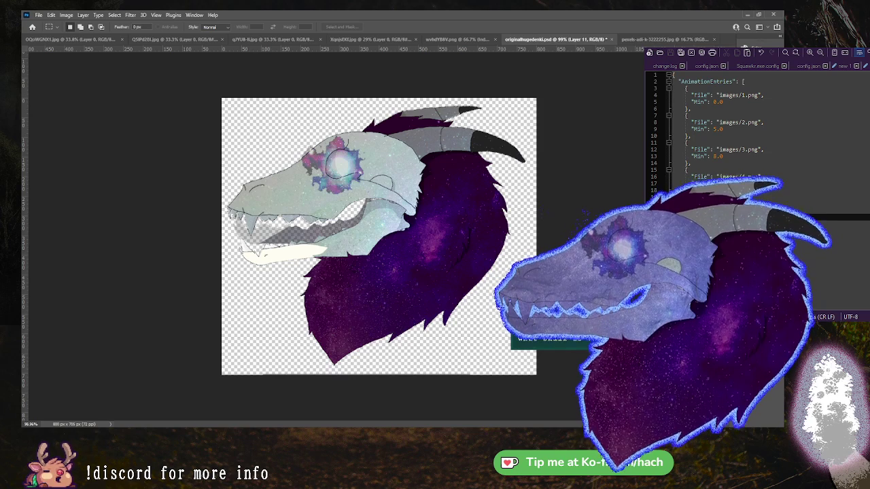
# Hide the galaxy texture covering the skull, horns and neck fur.
pyautogui.hotkey('ctrl', 'z')
pyautogui.hotkey('ctrl', 'shift', 'z')
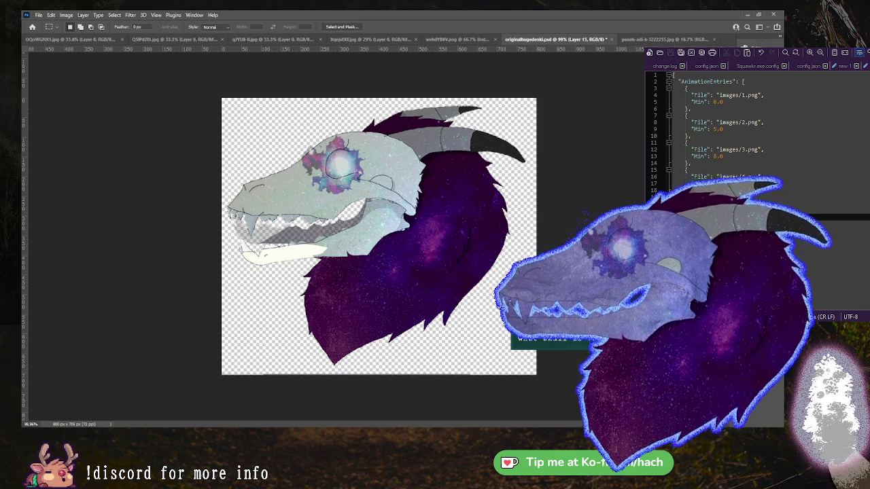
pyautogui.hotkey('alt', '[')
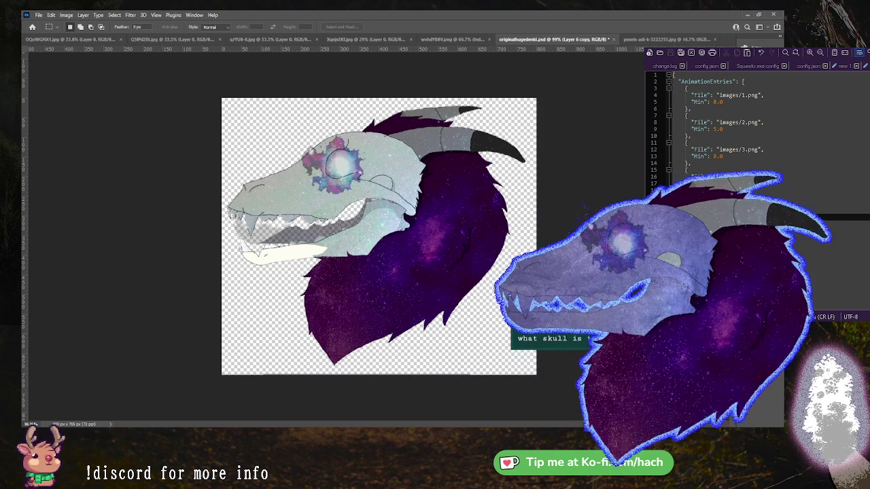
pyautogui.hotkey('alt', '[')
pyautogui.hotkey('ctrl', 'z')
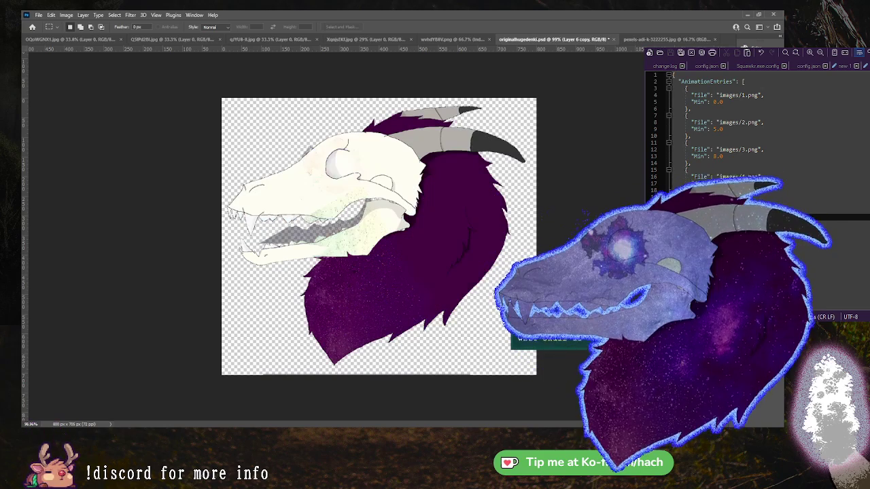
# Compare the aligned open-jaw head with the version that still contains the displaced leftover pieces.
pyautogui.hotkey('ctrl', 'z')
pyautogui.hotkey('ctrl', 'z')
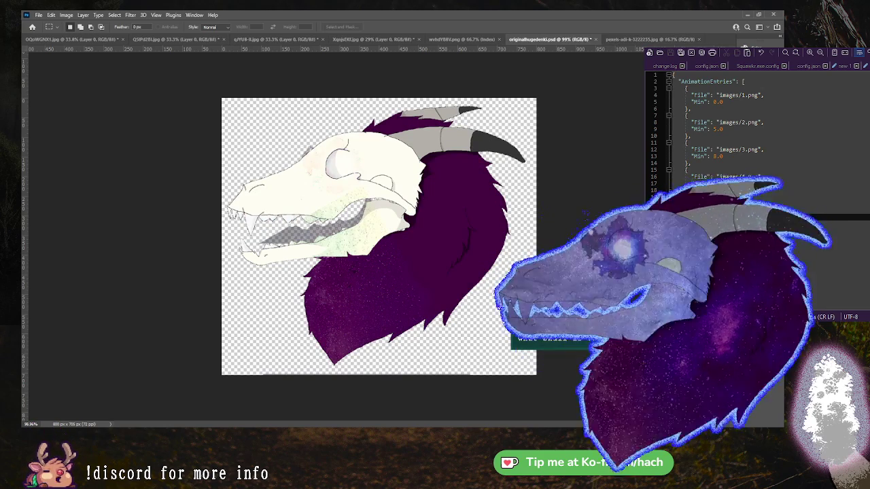
pyautogui.hotkey('ctrl', 'z')
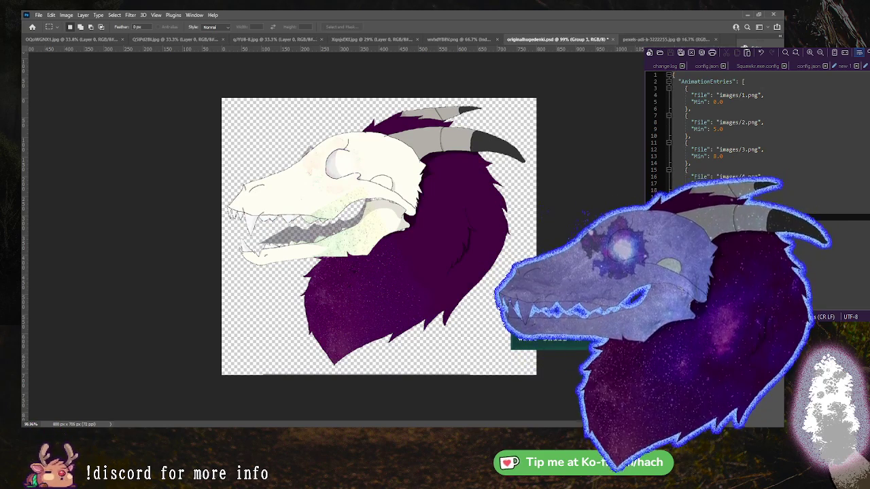
pyautogui.hotkey('ctrl', 'z')
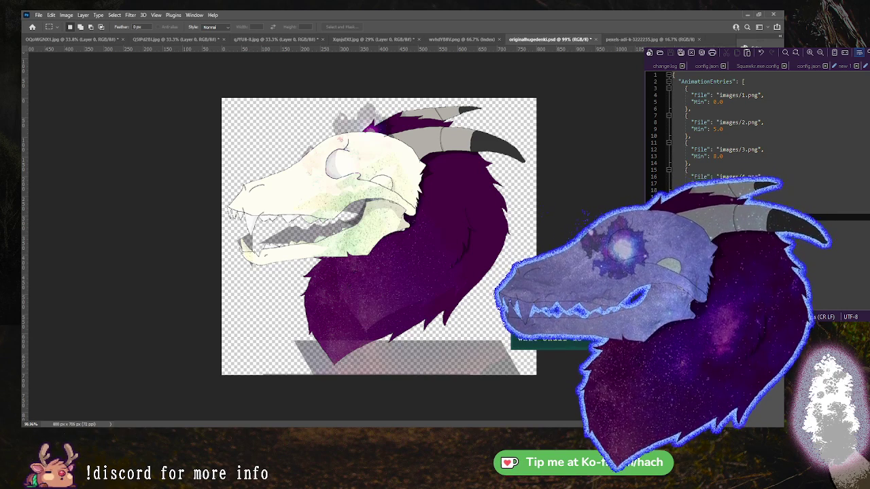
pyautogui.hotkey('ctrl', 'z')
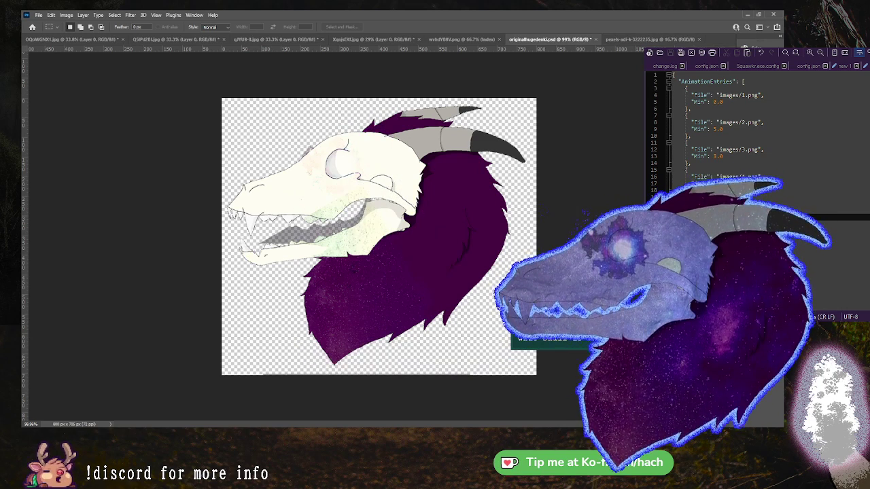
pyautogui.hotkey('ctrl', 'z')
pyautogui.hotkey('ctrl', 'shift', 'z')
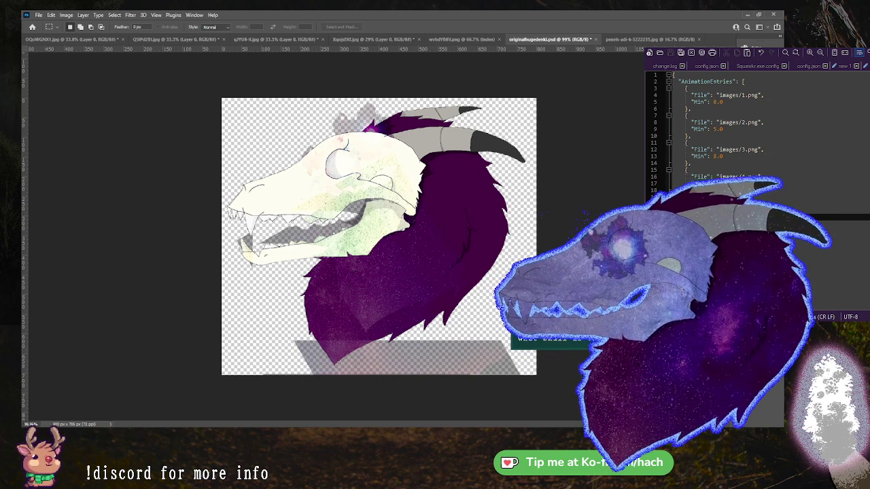
pyautogui.hotkey('ctrl', 'z')
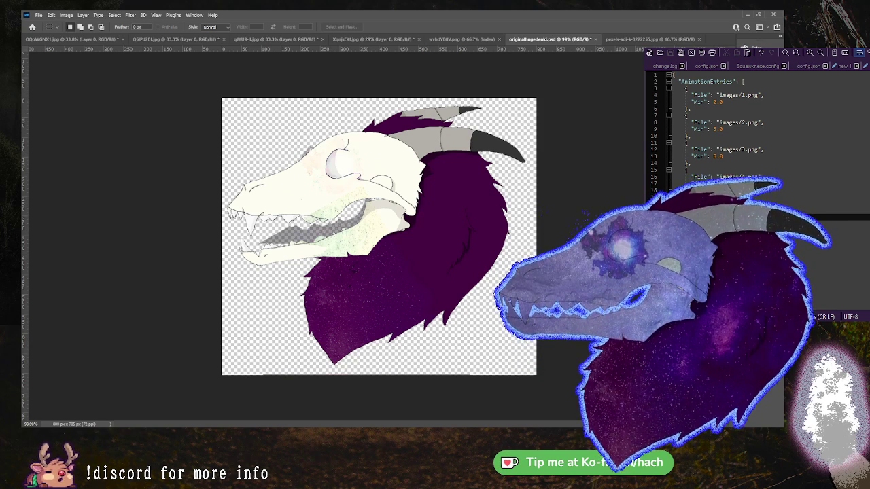
# Select Layer 20 and compare the displaced galaxy-textured head with the plain open-jaw head.
pyautogui.hotkey('alt', '[')
pyautogui.hotkey('alt', '[')
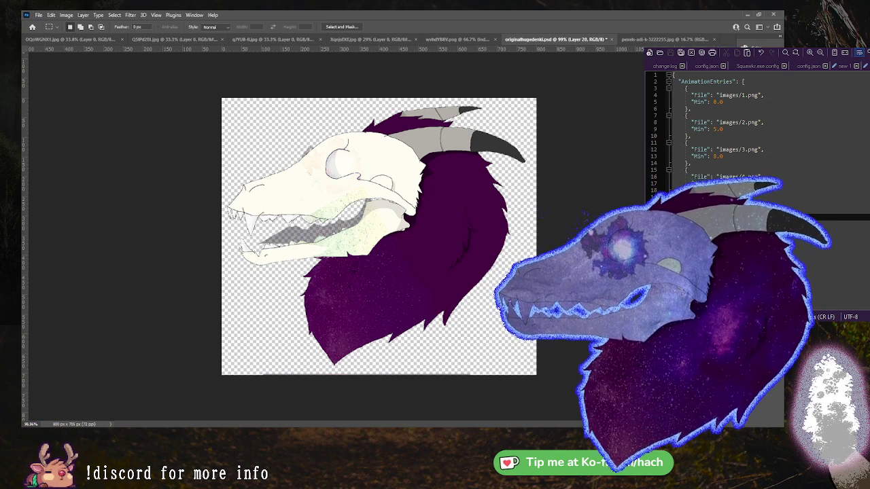
pyautogui.hotkey('ctrl', ',')
pyautogui.hotkey('ctrl', ',')
pyautogui.hotkey('ctrl', ',')
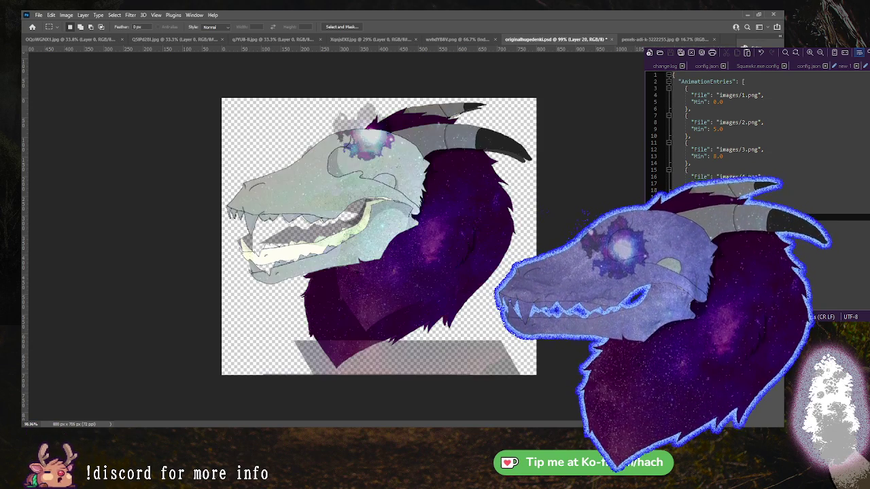
pyautogui.hotkey('ctrl', 'z')
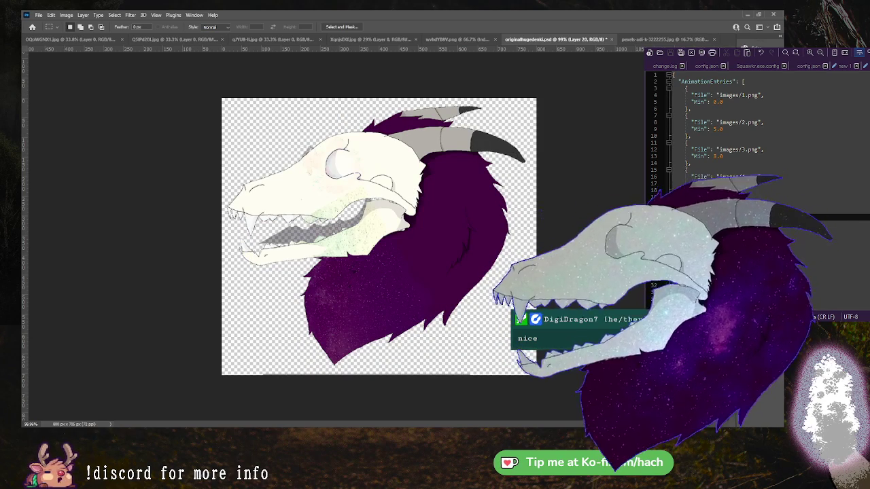
# Check the contents of Group 1 and Group 4 by switching between the closed-jaw and open-jaw heads.
pyautogui.hotkey('ctrl', ',')
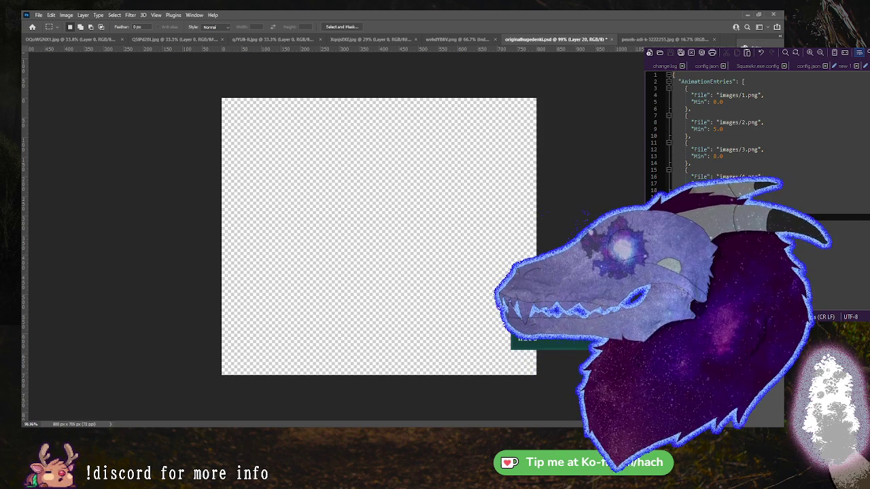
pyautogui.hotkey('ctrl', 'z')
pyautogui.hotkey('ctrl', 'z')
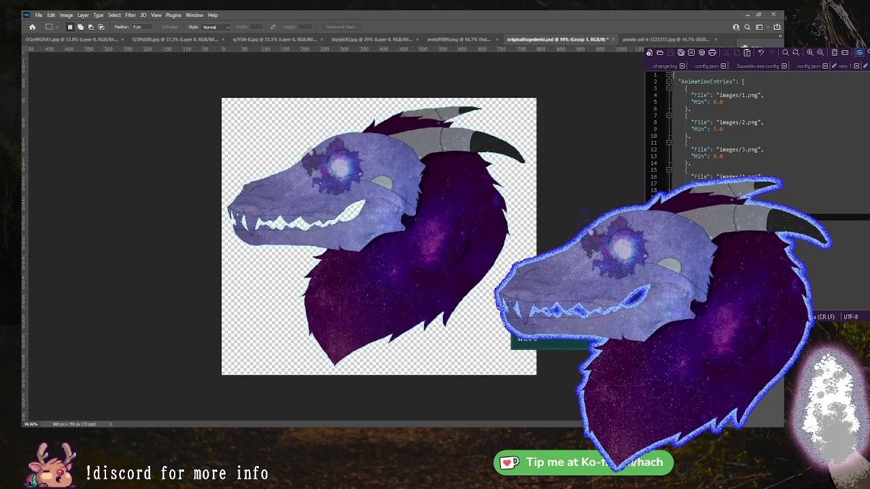
pyautogui.hotkey('ctrl', 'z')
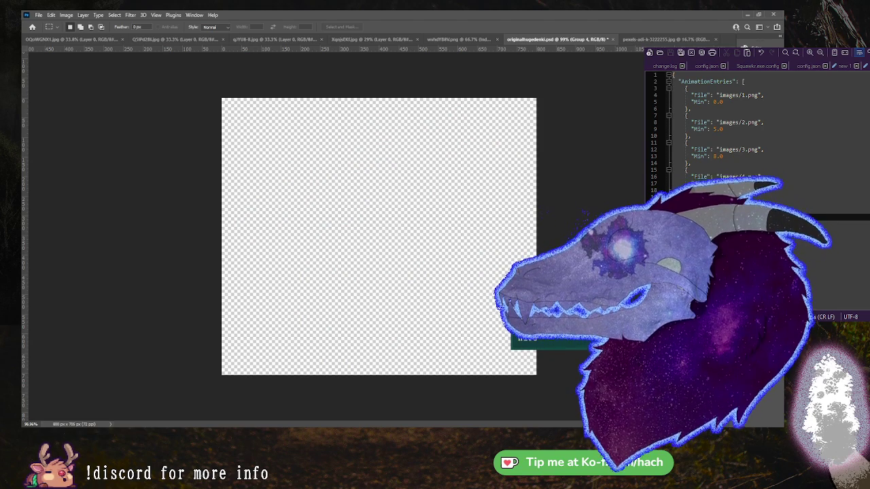
pyautogui.hotkey('ctrl', 'shift', 'z')
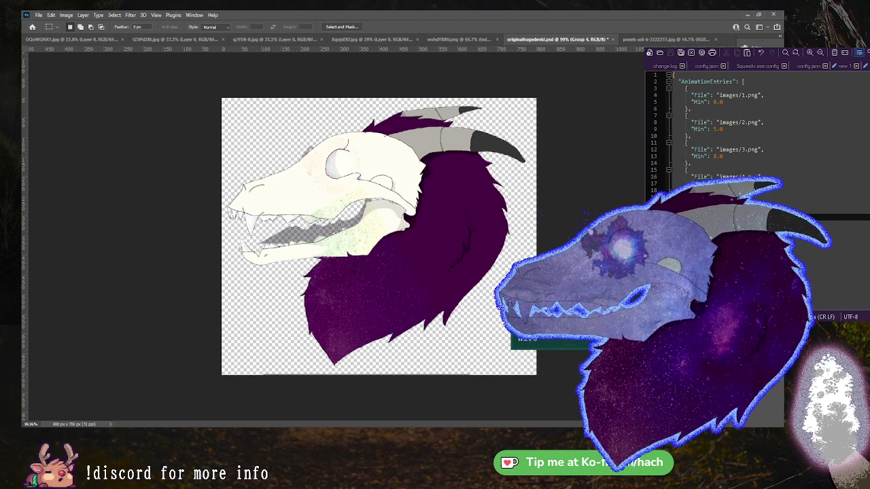
# Show the galaxy texture over the open-jaw skull, lower jaw and neck, comparing the head with and without it.
pyautogui.hotkey('ctrl', 'shift', 'z')
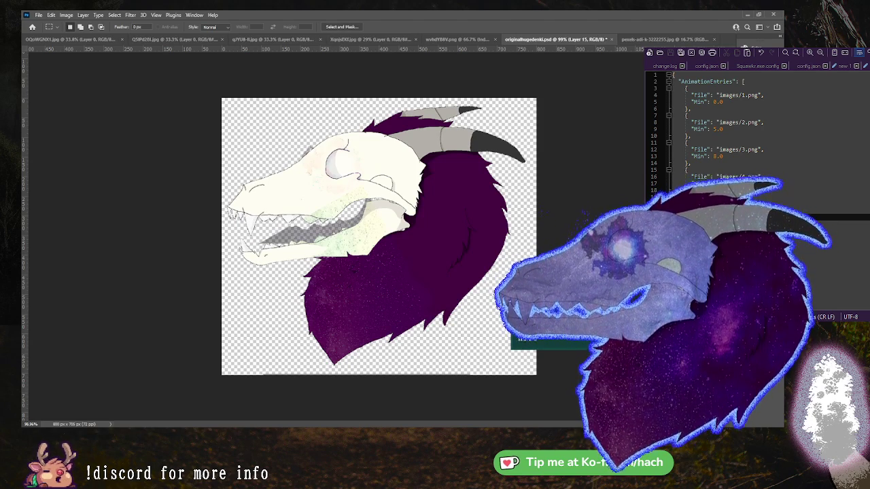
pyautogui.hotkey('ctrl', 'shift', 'z')
pyautogui.hotkey('ctrl', 'shift', 'z')
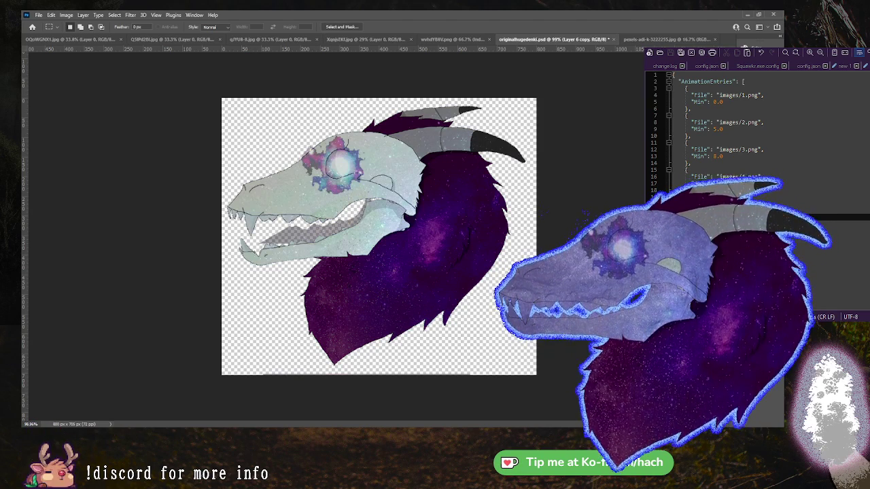
pyautogui.hotkey('ctrl', 'z')
pyautogui.hotkey('ctrl', 'shift', 'z')
pyautogui.hotkey('ctrl', 'z')
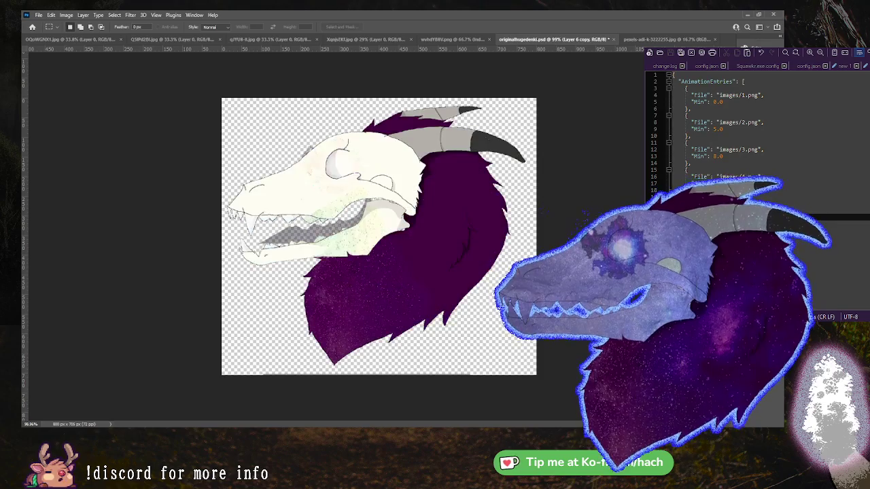
pyautogui.hotkey('ctrl', 'shift', 'z')
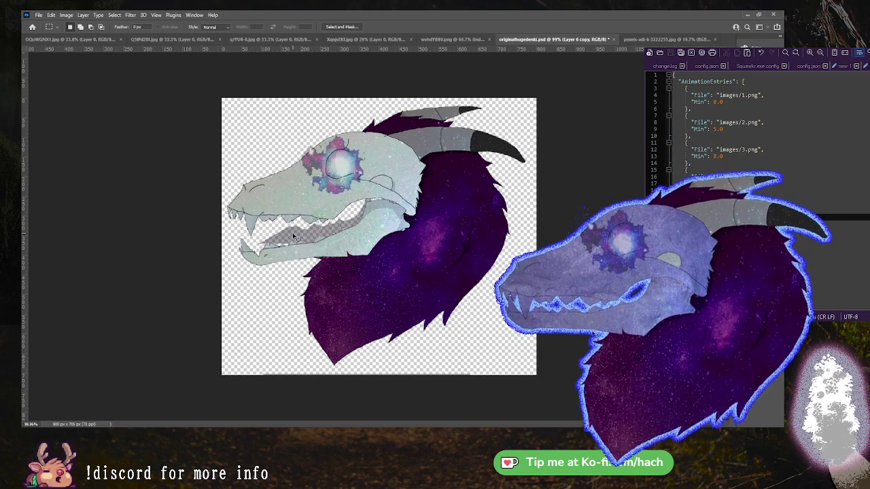
pyautogui.hotkey('ctrl', 'z')
# Erase the grey shading inside the open mouth on Layer 15 with an enlarged eraser at 100% opacity.
pyautogui.moveTo(297, 232); pyautogui.dragTo(336, 233)
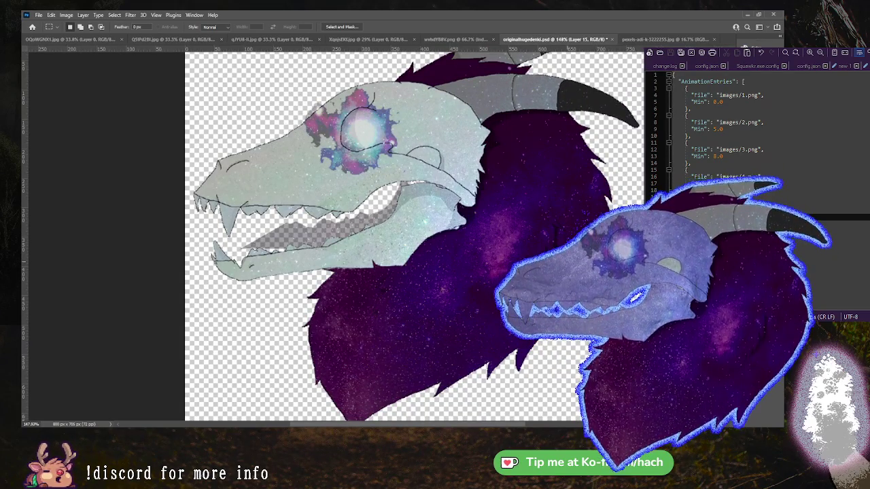
pyautogui.moveTo(297, 232); pyautogui.dragTo(265, 232)
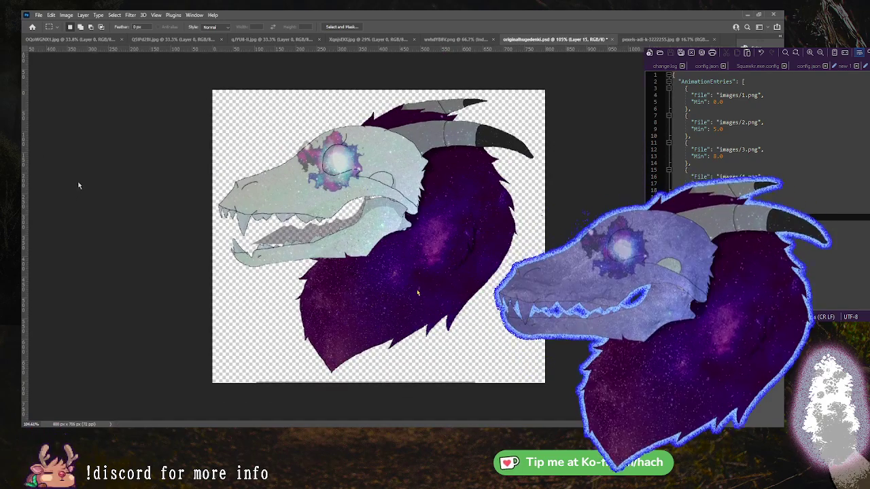
pyautogui.press('e')
pyautogui.press(']')
pyautogui.press(']')
pyautogui.press(']')
pyautogui.press(']')
pyautogui.press(']')
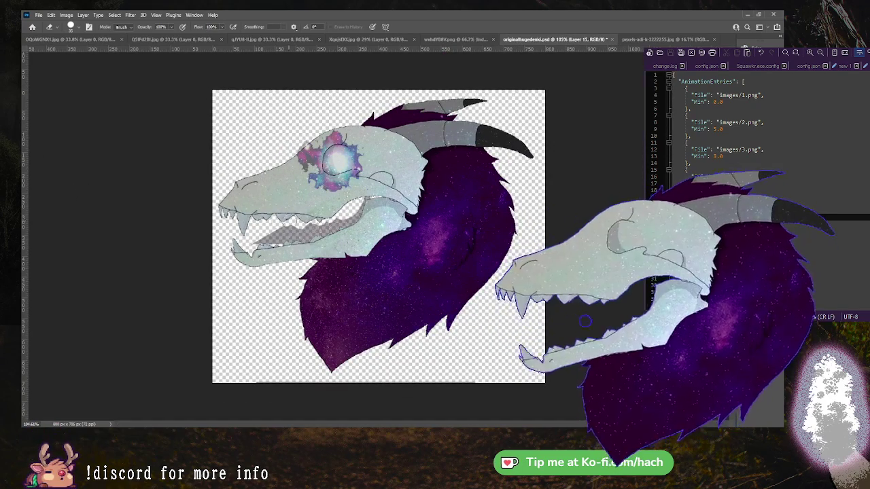
pyautogui.moveTo(255, 227)
pyautogui.mouseDown()
pyautogui.moveTo(302, 233)
pyautogui.moveTo(345, 224)
pyautogui.moveTo(362, 208)
pyautogui.mouseUp()
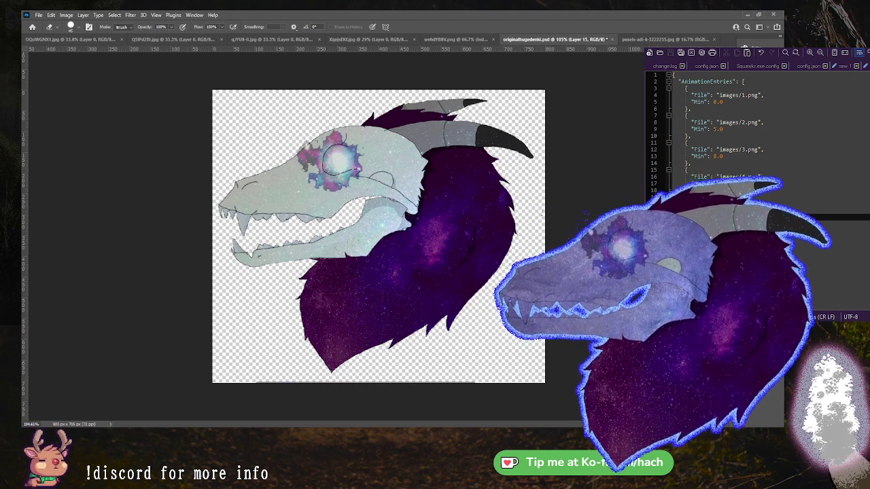
# Go through Group 3, Layer 17 and Layer 19 and check the cleaned open-jaw artwork as a whole.
pyautogui.hotkey('ctrl', 'g')
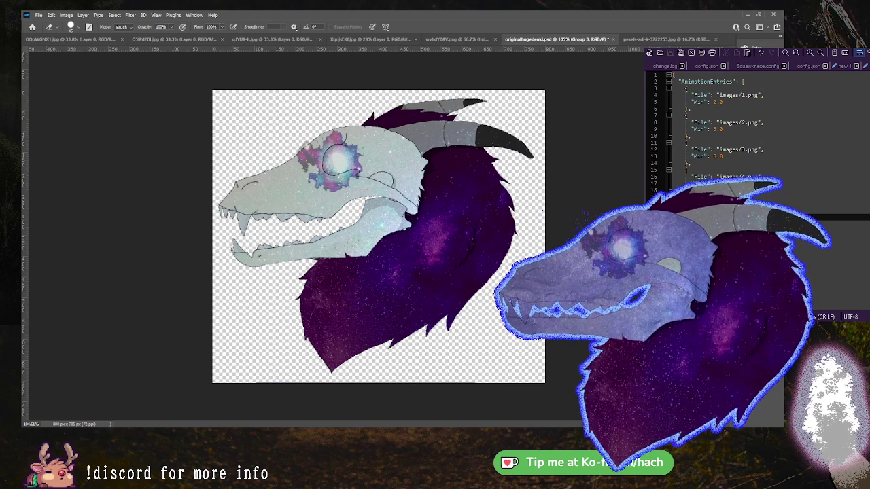
pyautogui.hotkey('ctrl', ',')
pyautogui.hotkey('ctrl', ',')
pyautogui.hotkey('alt', '[')
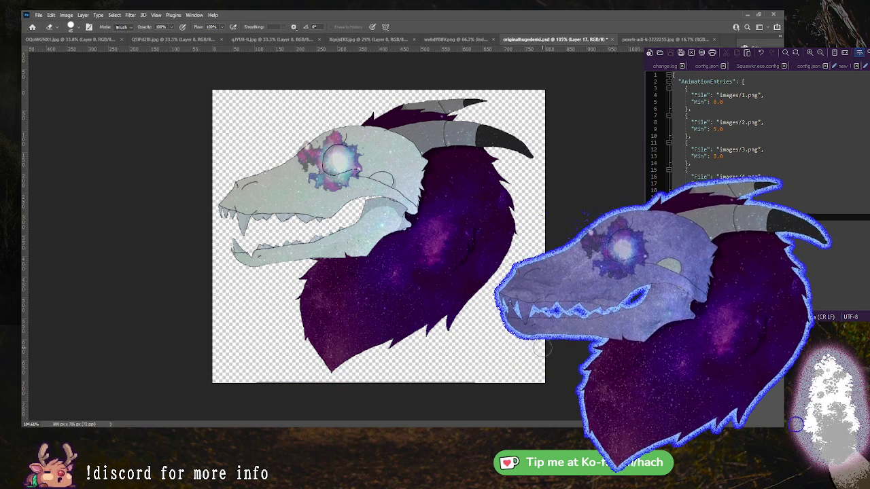
pyautogui.moveTo(523, 357); pyautogui.dragTo(488, 371)
pyautogui.press('m')
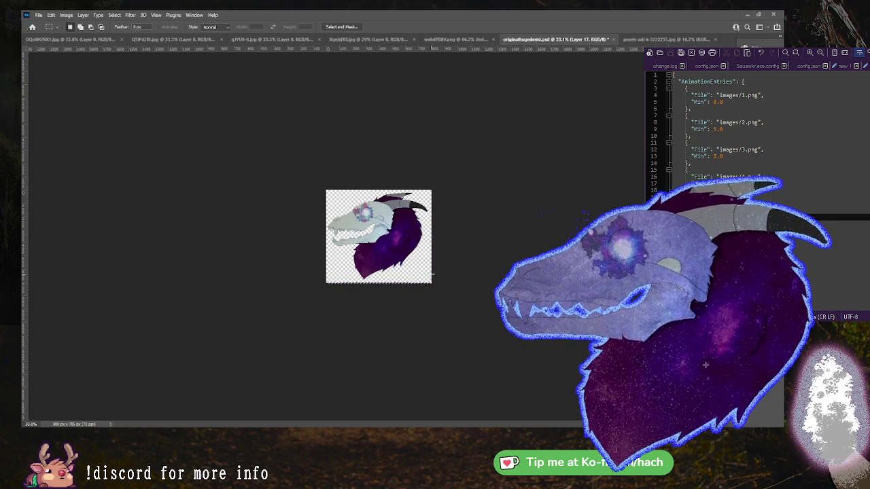
pyautogui.hotkey('ctrl', '1')
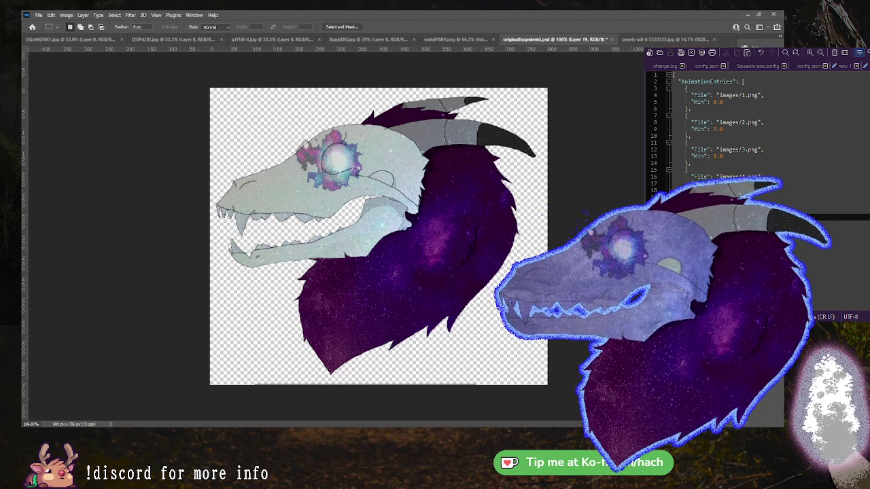
# Compare the open-jaw head with and without the purple closed jaw behind it, leaving that jaw hidden.
pyautogui.hotkey('ctrl', 'z')
pyautogui.hotkey('ctrl', 'shift', 'z')
pyautogui.hotkey('ctrl', 'z')
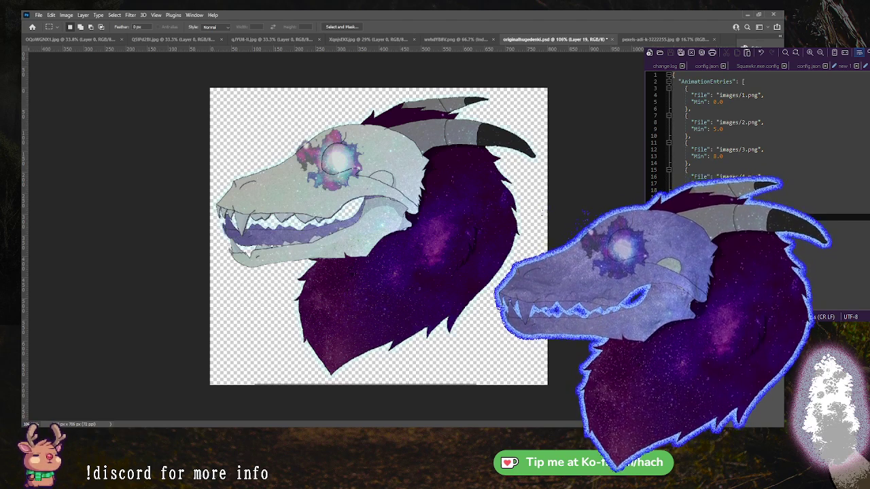
pyautogui.hotkey('ctrl', 'z')
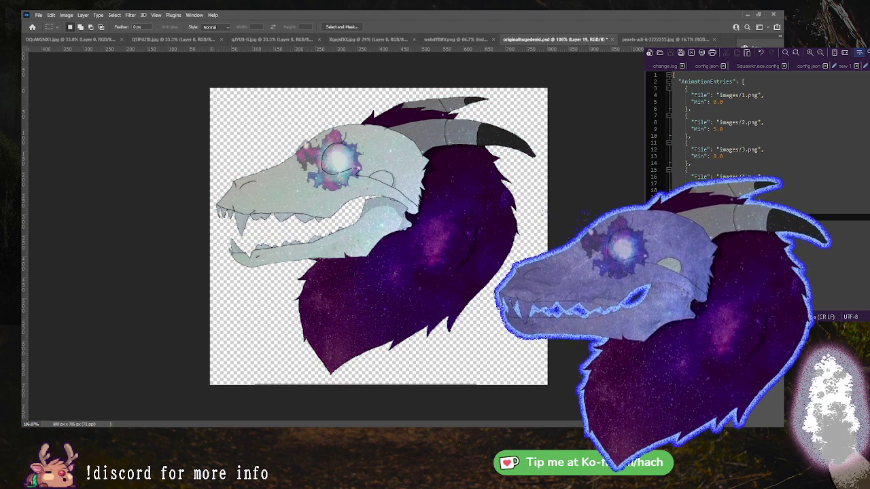
pyautogui.hotkey('ctrl', 'z')
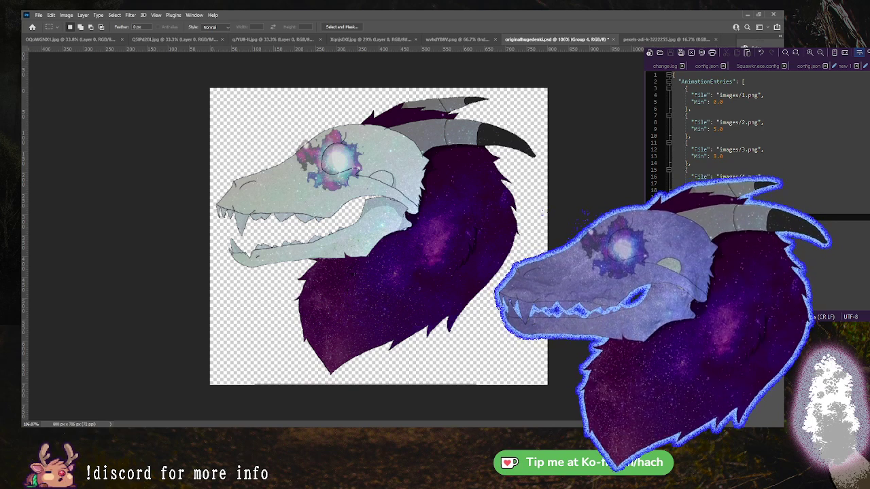
pyautogui.hotkey('ctrl', 'z')
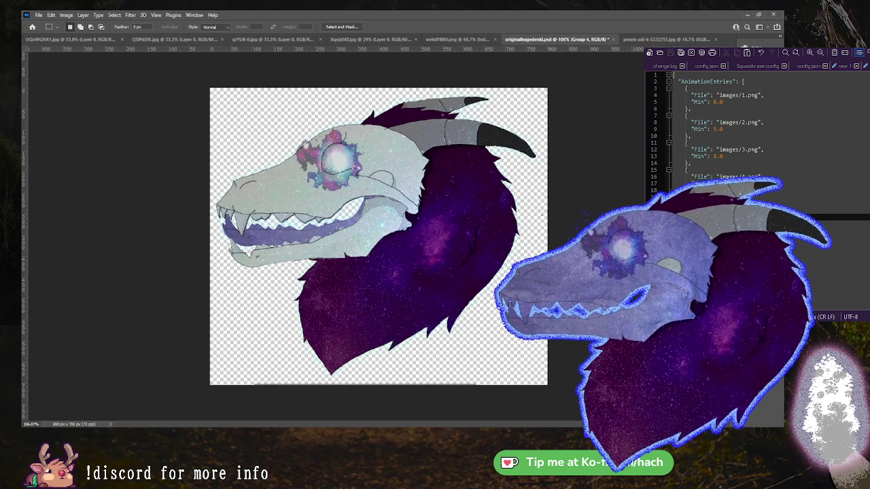
pyautogui.hotkey('ctrl', 'shift', 'z')
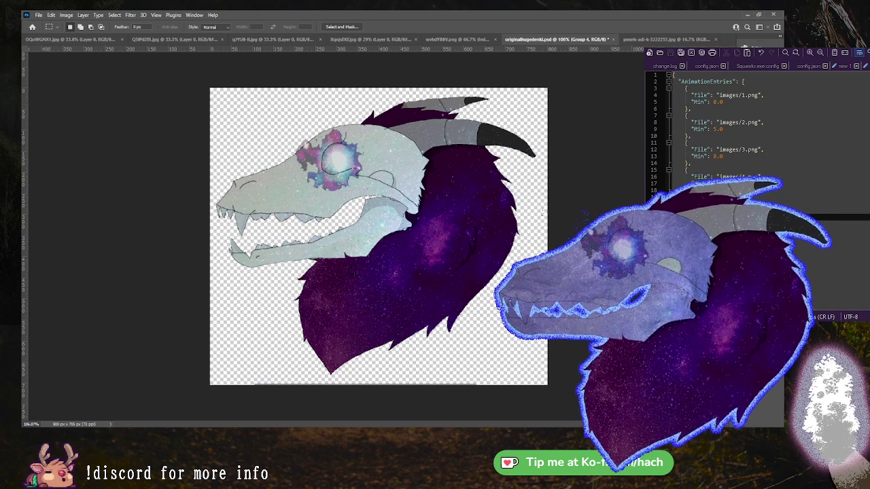
# Show the cyan outline glow around the open-jaw head, working through Layer 5 and Layer 2.
pyautogui.hotkey('alt', '[')
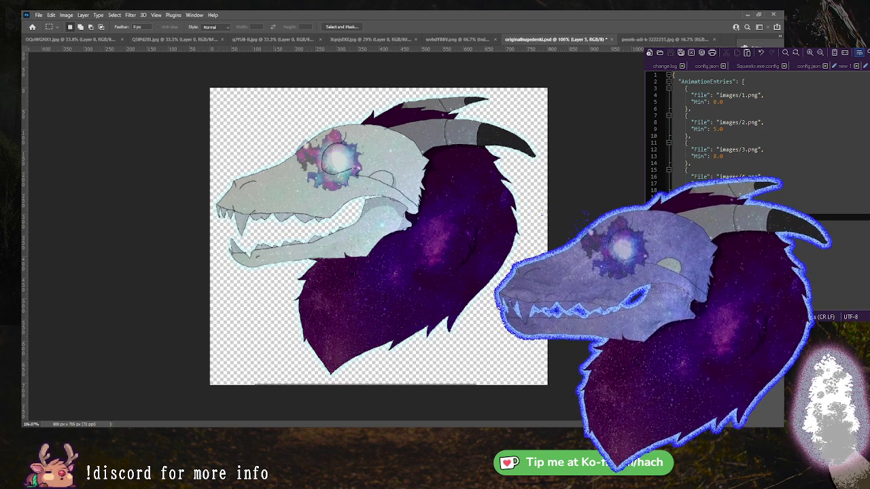
pyautogui.hotkey('alt', '[')
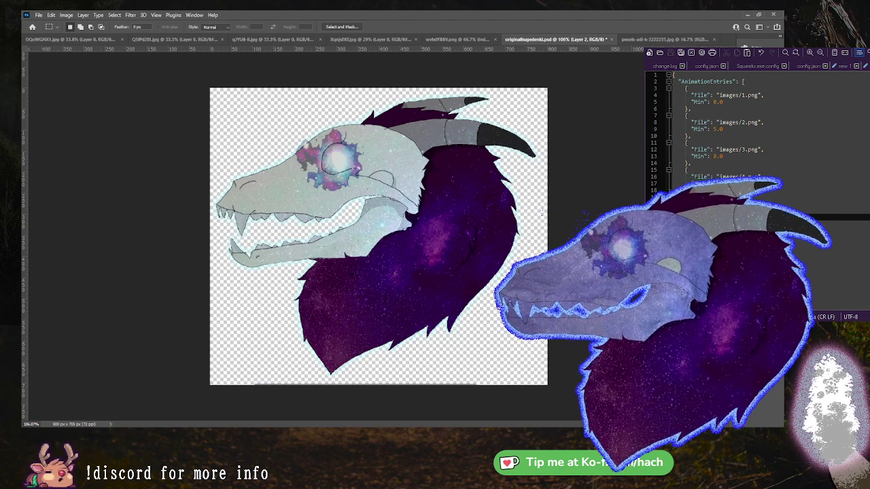
# Compare the finished open-jaw head in Group 4 with the next jaw version that still has misaligned galaxy texture.
pyautogui.hotkey('ctrl', 'e')
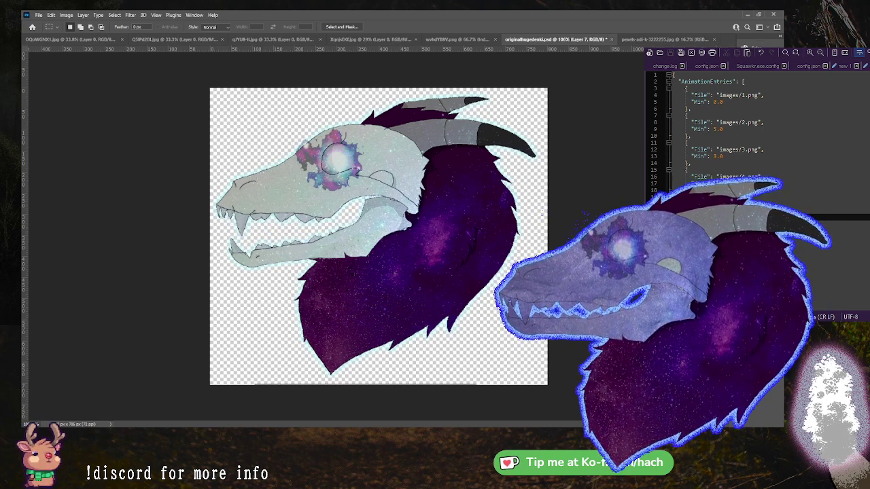
pyautogui.hotkey('ctrl', 'g')
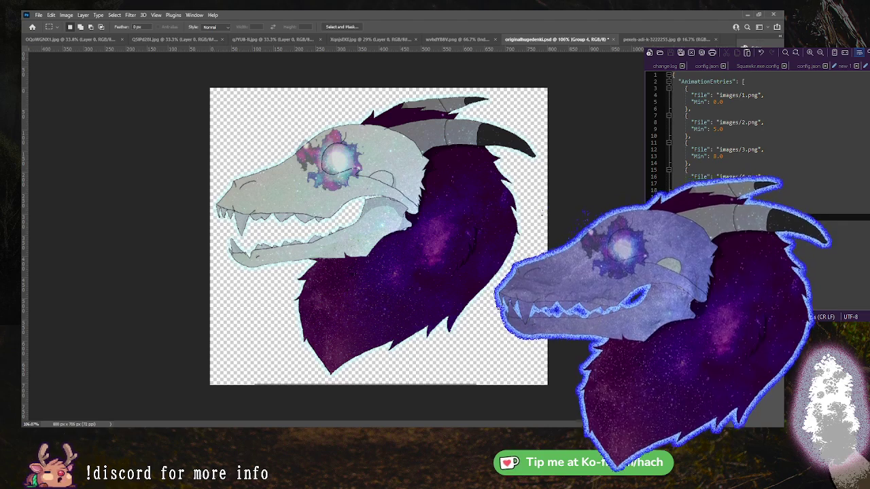
pyautogui.hotkey('ctrl', ',')
pyautogui.hotkey('ctrl', ',')
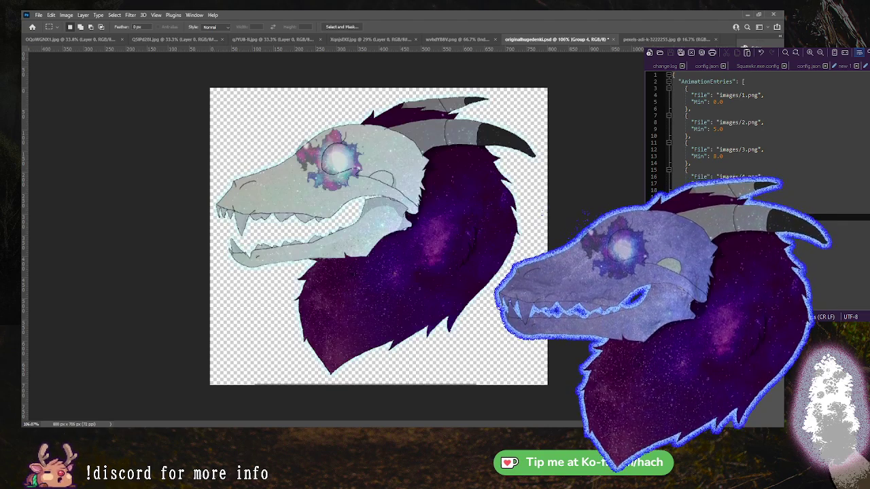
pyautogui.hotkey('ctrl', ',')
pyautogui.hotkey('ctrl', ',')
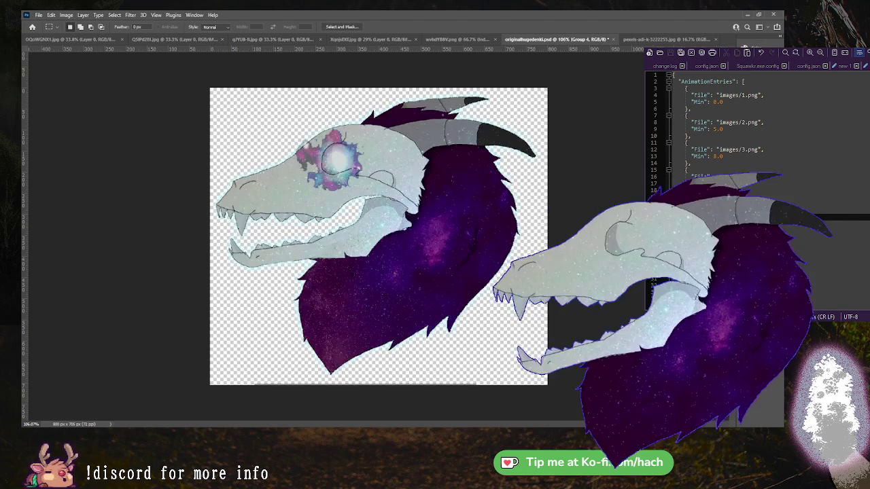
pyautogui.hotkey('ctrl', ',')
pyautogui.hotkey('ctrl', ',')
pyautogui.hotkey('ctrl', ',')
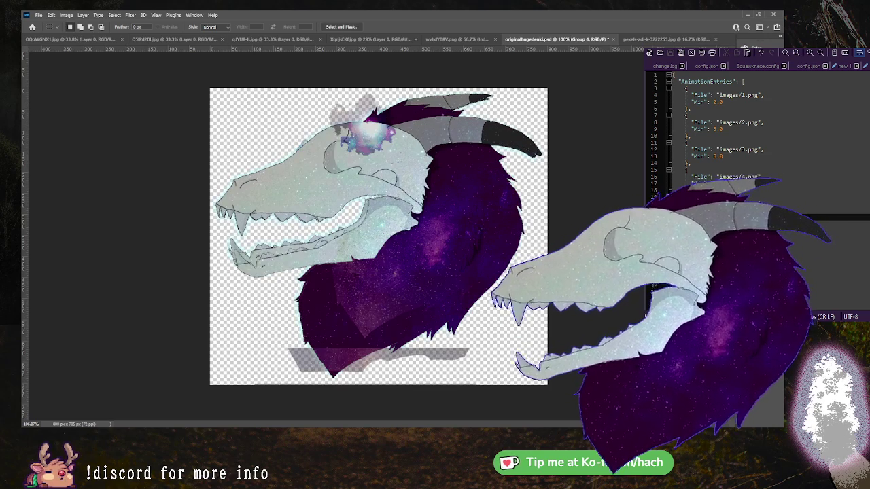
pyautogui.hotkey('ctrl', ',')
pyautogui.hotkey('ctrl', ',')
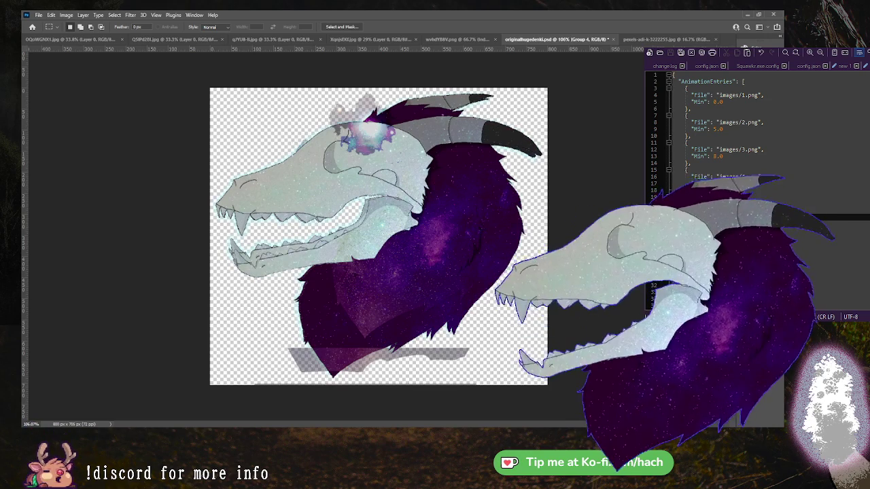
pyautogui.hotkey('alt', '[')
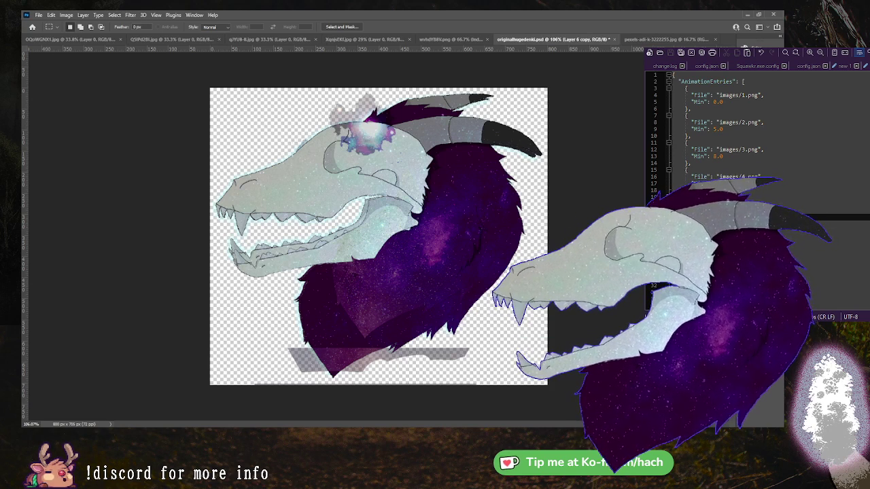
pyautogui.hotkey('alt', '[')
pyautogui.hotkey('ctrl', 't')
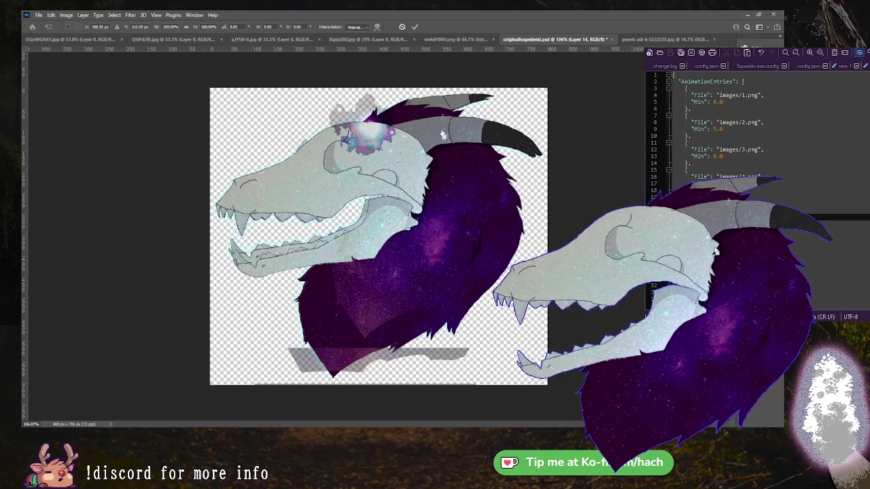
pyautogui.moveTo(364, 169); pyautogui.dragTo(372, 145)
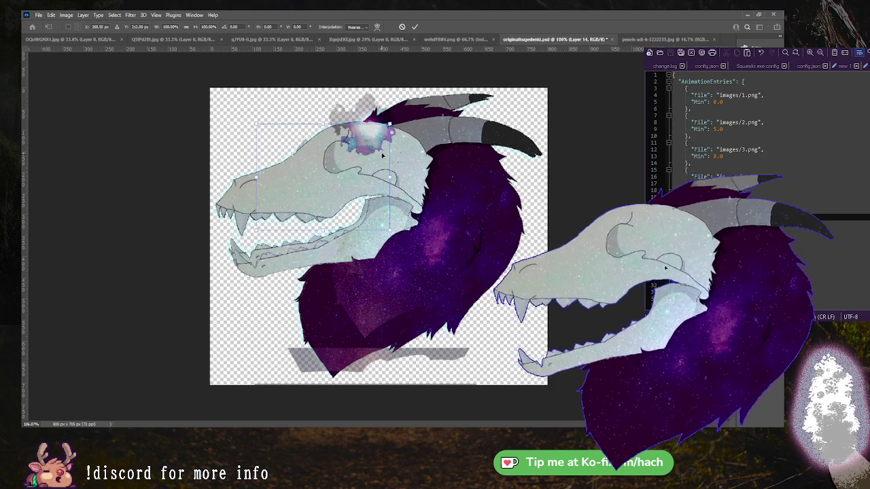
pyautogui.press('Return')
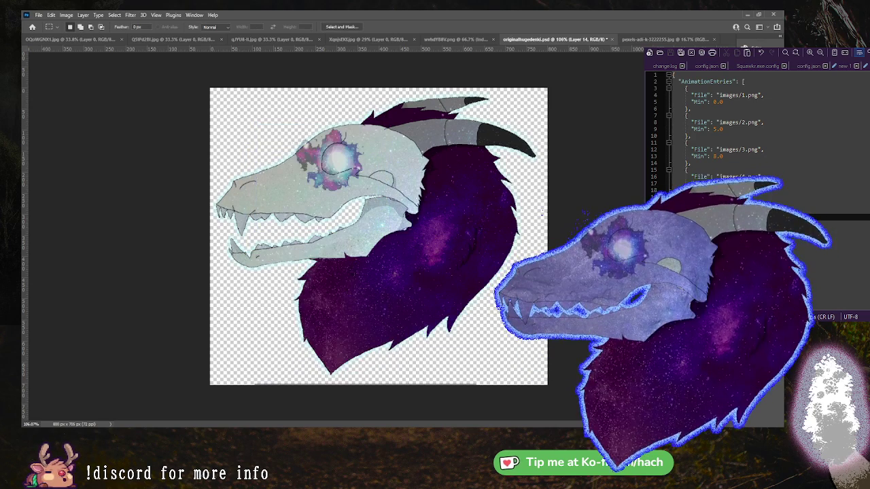
pyautogui.press('v')
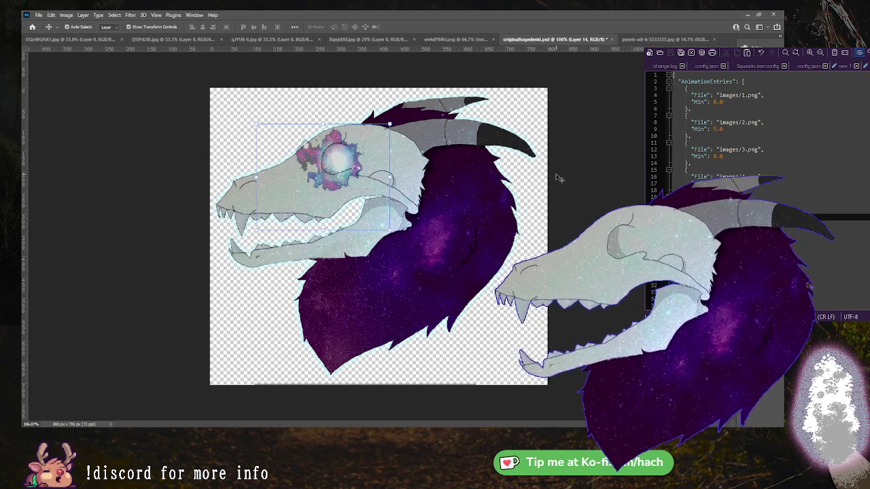
pyautogui.click(576, 170)
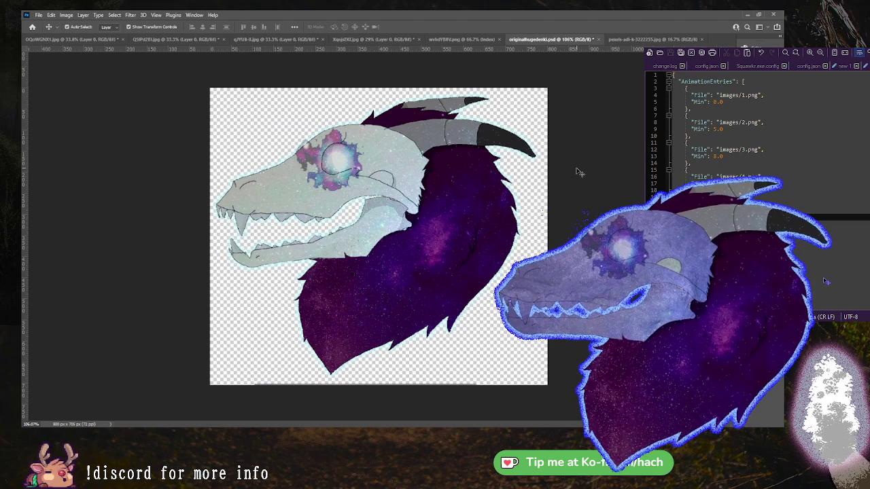
# Show only the next jaw version, move its Layer 16 galaxy glow over the eye socket and intensify the glow's blending.
pyautogui.click(338, 161)
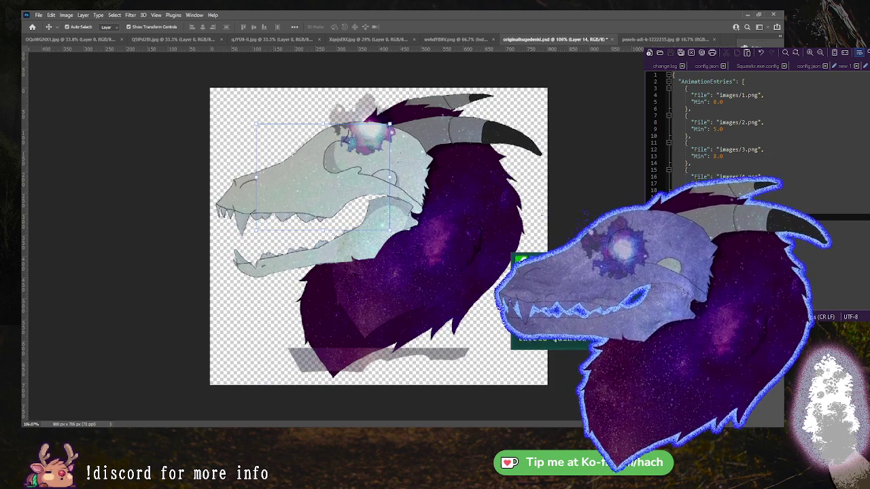
pyautogui.click(372, 141)
pyautogui.moveTo(372, 140); pyautogui.dragTo(346, 175)
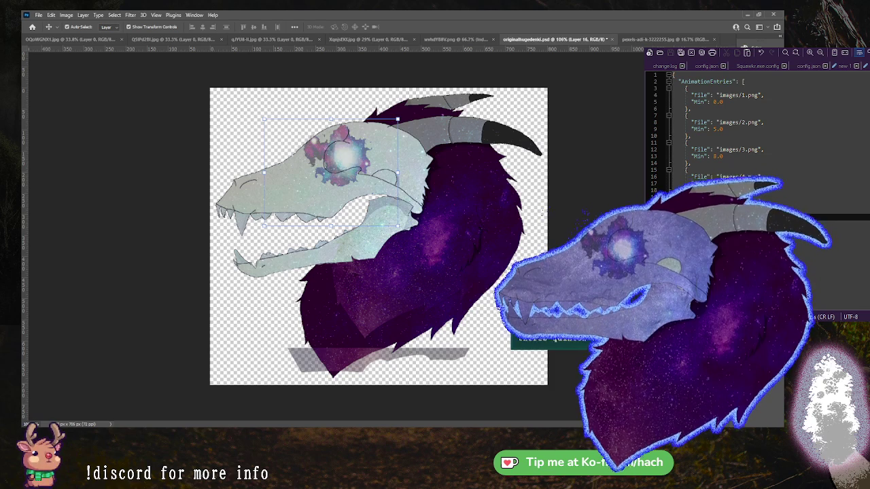
pyautogui.press('5')
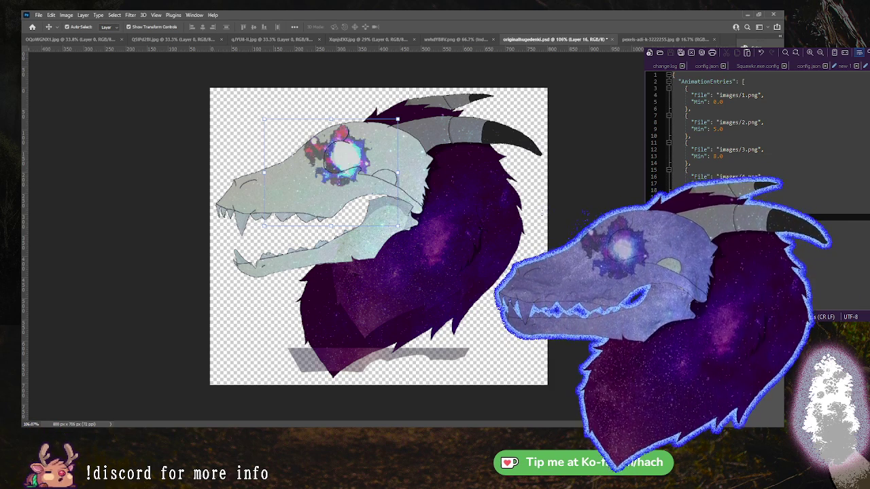
pyautogui.press('0')
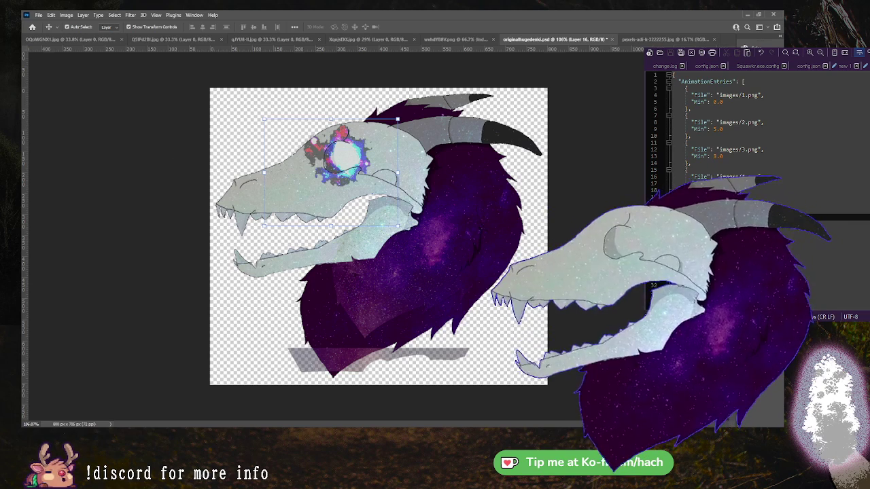
# Shift the galaxy texture on Layer 17 down over the neck so it covers the fur to its lower tip.
pyautogui.hotkey('alt', '[')
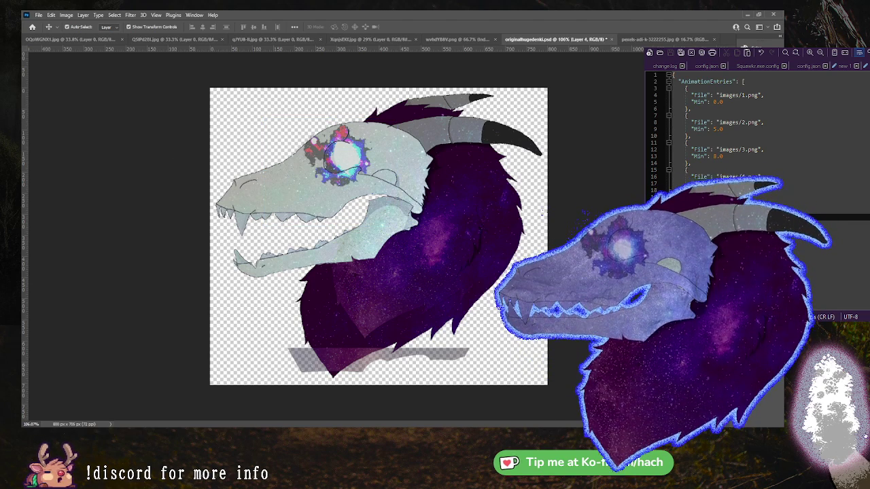
pyautogui.hotkey('ctrl', 'j')
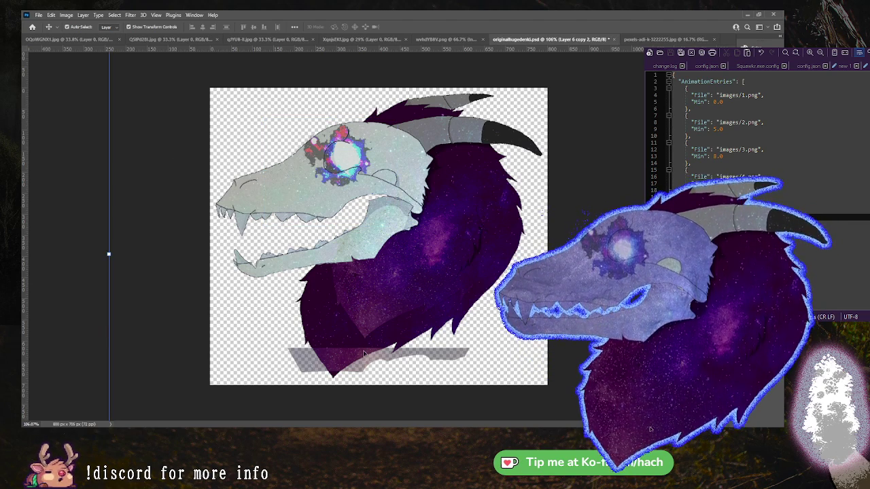
pyautogui.hotkey('alt', '[')
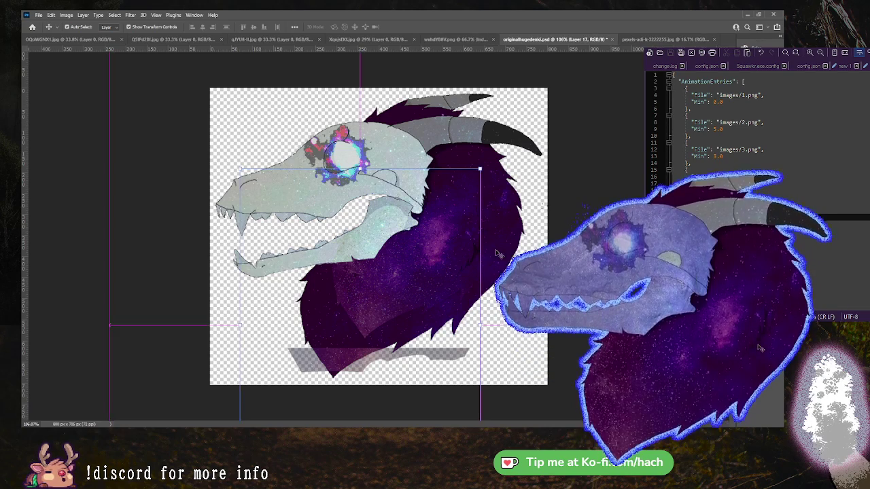
pyautogui.moveTo(406, 278); pyautogui.dragTo(385, 315)
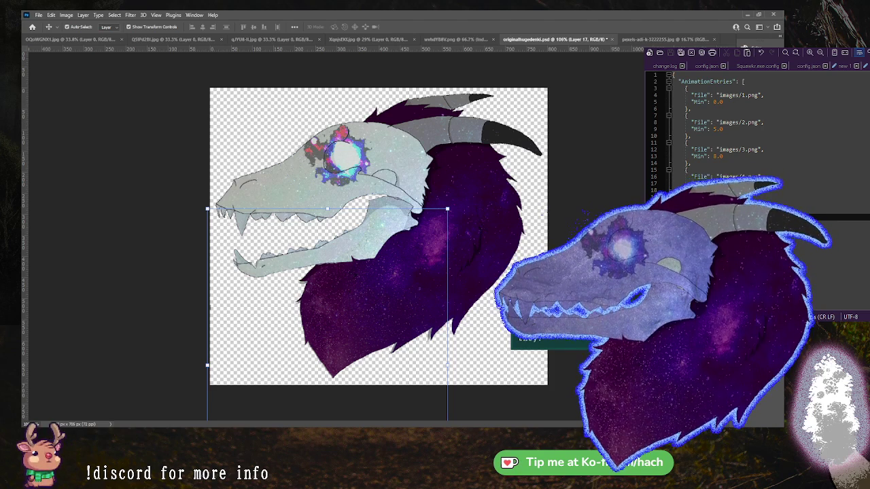
# Hide the textured jaw version and show the Group 2 version with its galaxy texture still misplaced.
pyautogui.press('m')
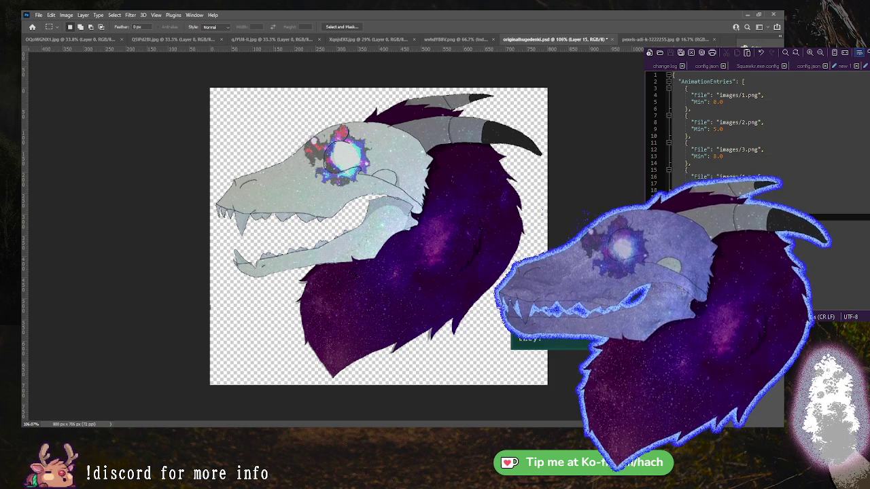
pyautogui.hotkey('ctrl', 'g')
pyautogui.hotkey('ctrl', ',')
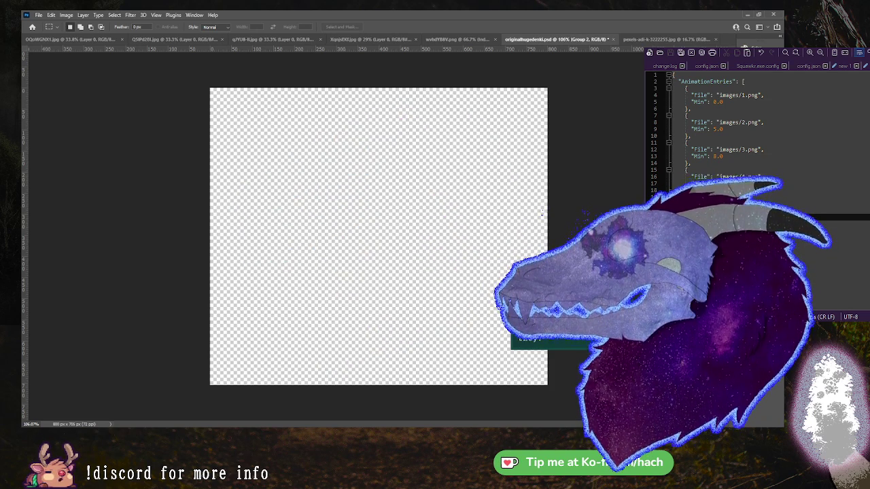
pyautogui.hotkey('ctrl', 'z')
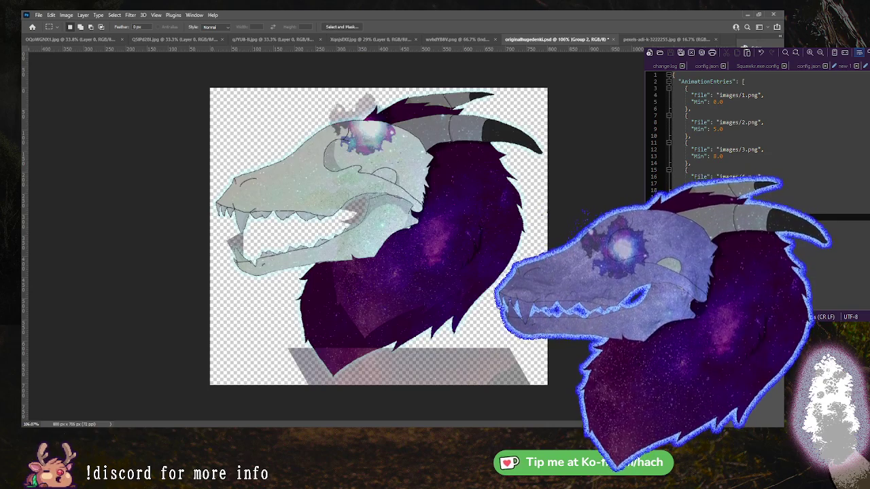
# Move the galaxy texture on Layer 19 down over the neck so it fills the lower fur.
pyautogui.hotkey('ctrl', 'z')
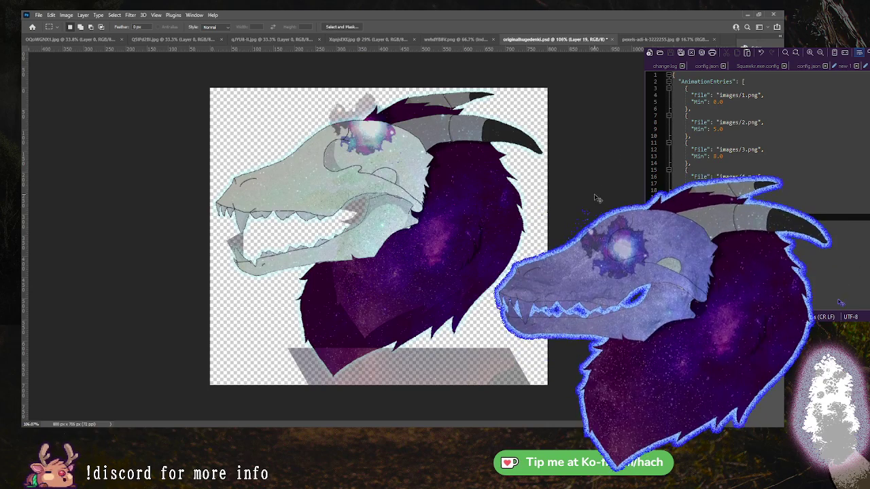
pyautogui.hotkey('ctrl', 't')
pyautogui.moveTo(487, 206); pyautogui.dragTo(459, 239)
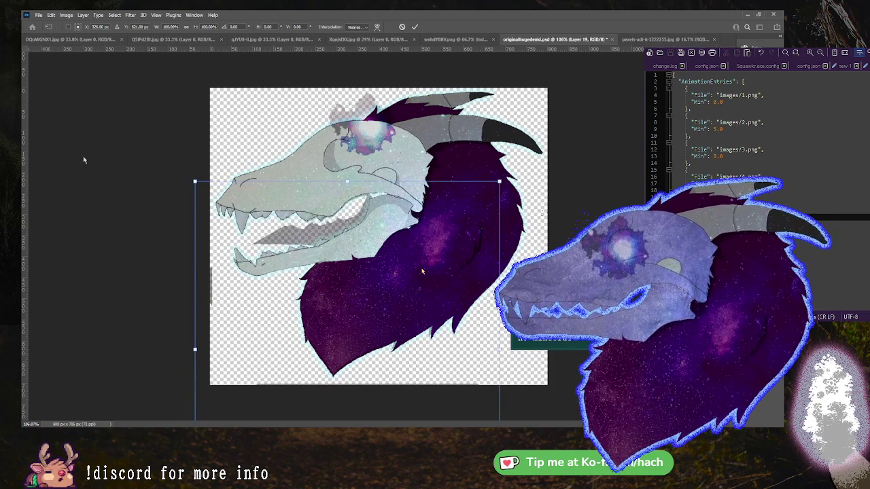
pyautogui.press('Return')
# Remove the stray grey texture of Layer 19 inside the open mouth with the eraser at 100% opacity.
pyautogui.moveTo(252, 356); pyautogui.dragTo(270, 410)
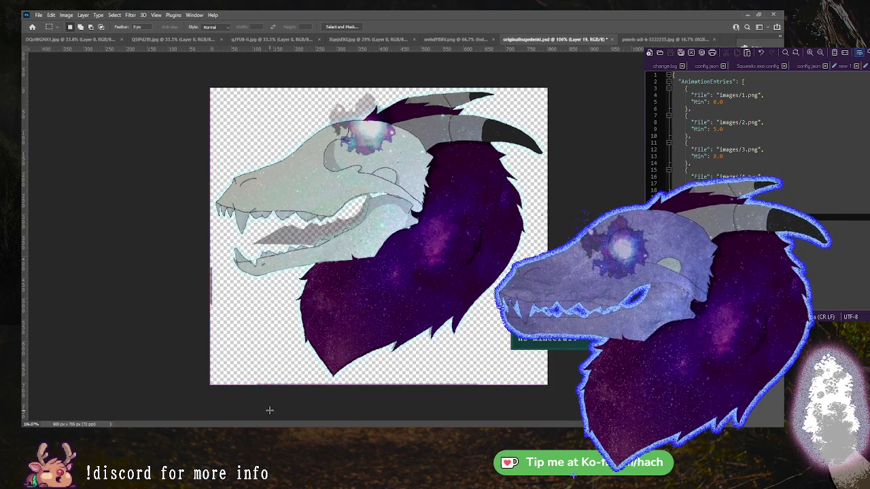
pyautogui.press('e')
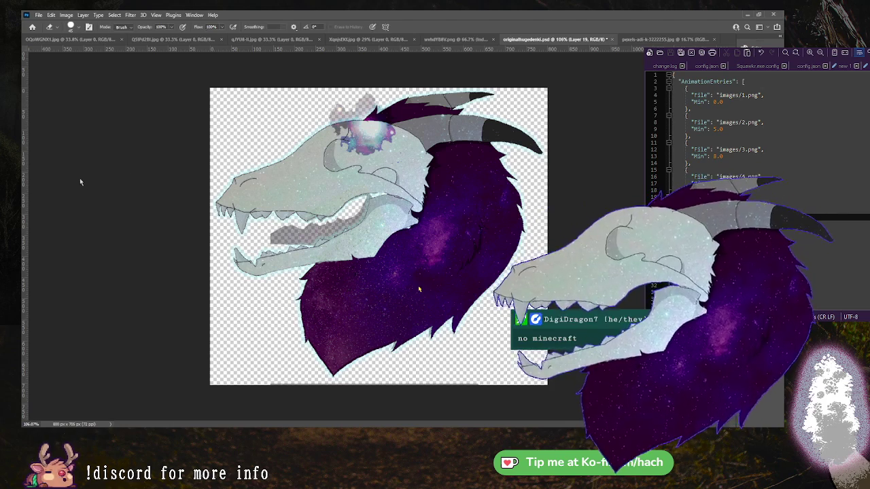
pyautogui.moveTo(382, 213)
pyautogui.mouseDown()
pyautogui.moveTo(265, 239)
pyautogui.moveTo(348, 218)
pyautogui.moveTo(366, 199)
pyautogui.moveTo(388, 209)
pyautogui.moveTo(289, 238)
pyautogui.mouseUp()
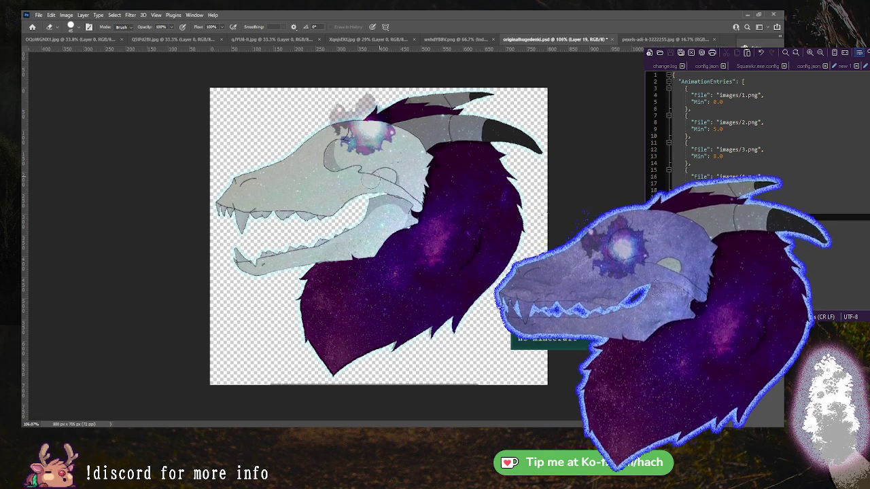
# Move the Layer 18 galaxy glow over the eye socket and adjust how it blends with the skull.
pyautogui.press('v')
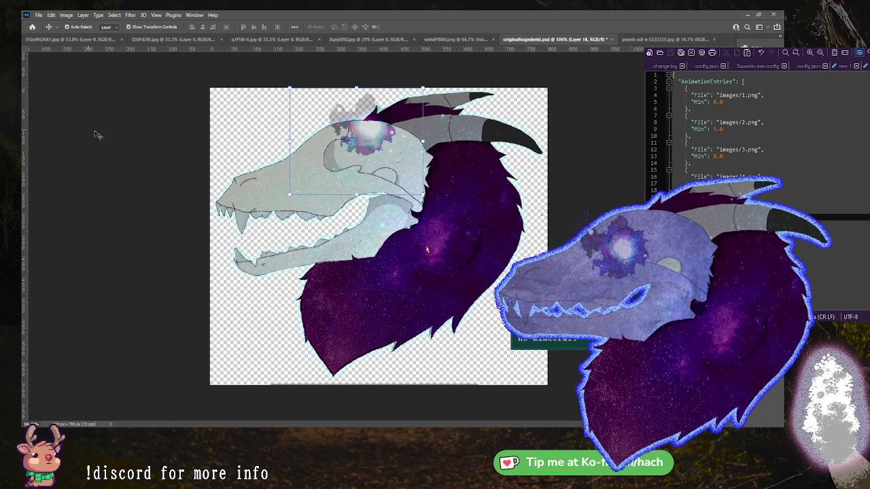
pyautogui.moveTo(375, 142); pyautogui.dragTo(346, 168)
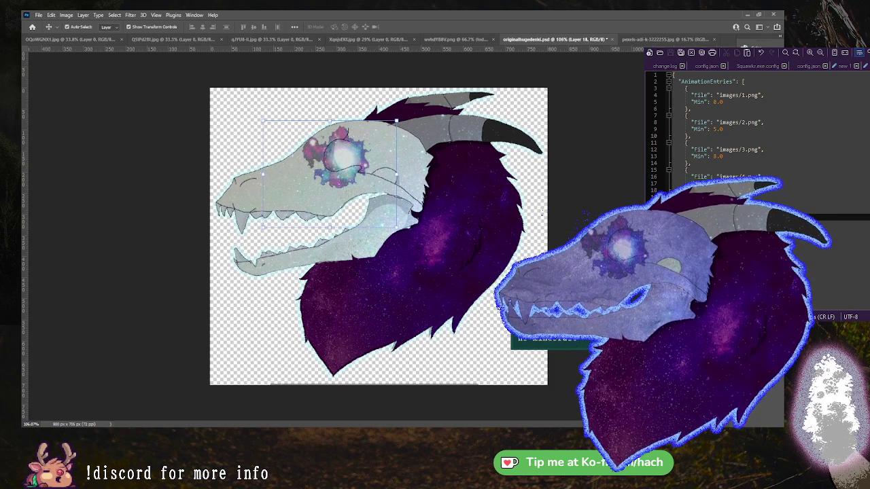
pyautogui.press('5')
pyautogui.press('0')
pyautogui.press('5')
pyautogui.press('0')
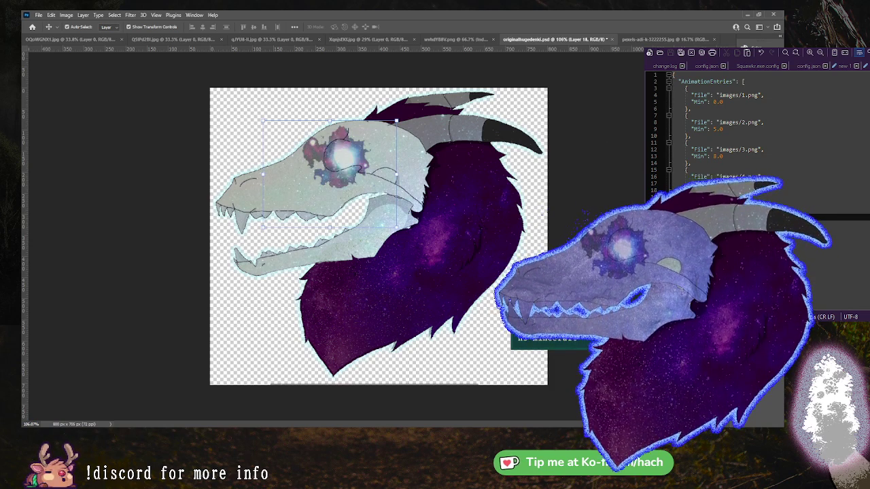
# Hide the finished Group 2 head and show the next version with the wider-open jaw, targeting Layer 21.
pyautogui.click(155, 171)
pyautogui.press('F12')
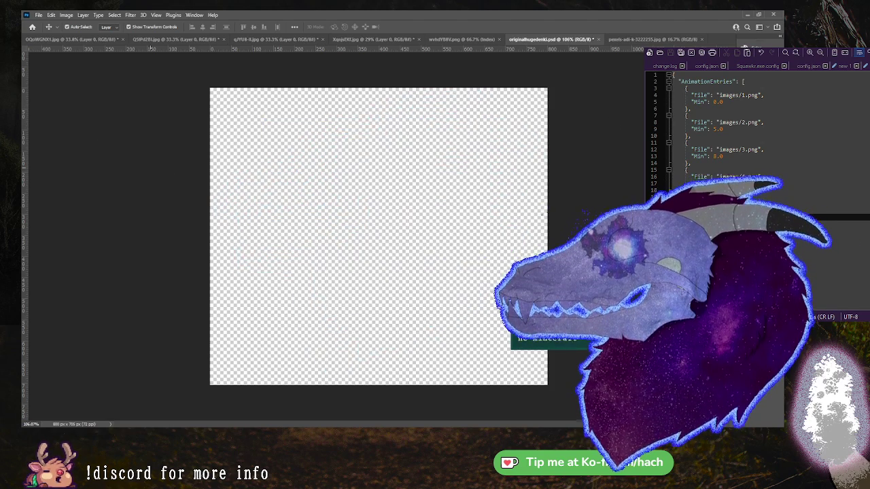
pyautogui.click(406, 241)
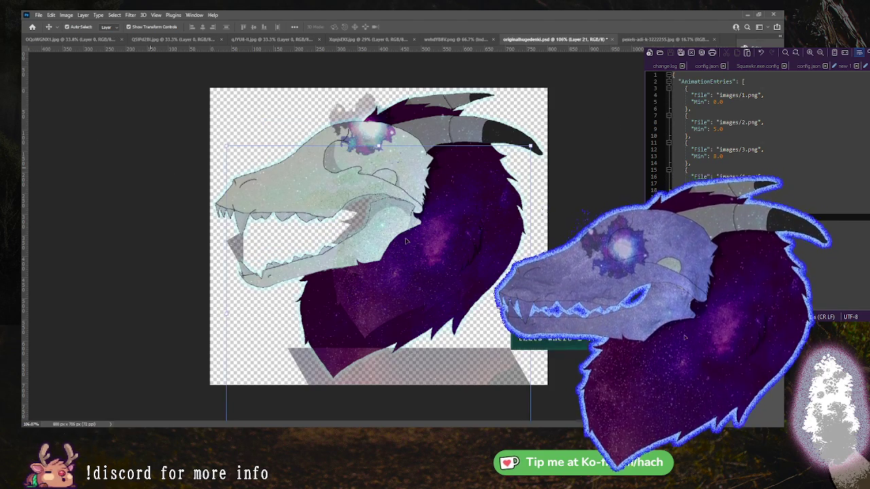
# Move the galaxy texture on Layer 21 down over the neck of the wider-open jaw version to fill the fur.
pyautogui.moveTo(405, 241); pyautogui.dragTo(407, 299)
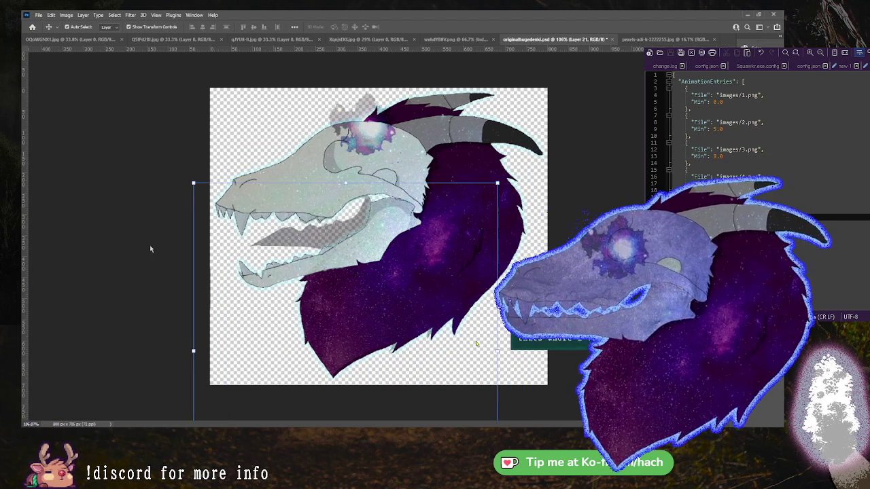
pyautogui.moveTo(351, 299); pyautogui.dragTo(353, 301)
pyautogui.click(326, 296)
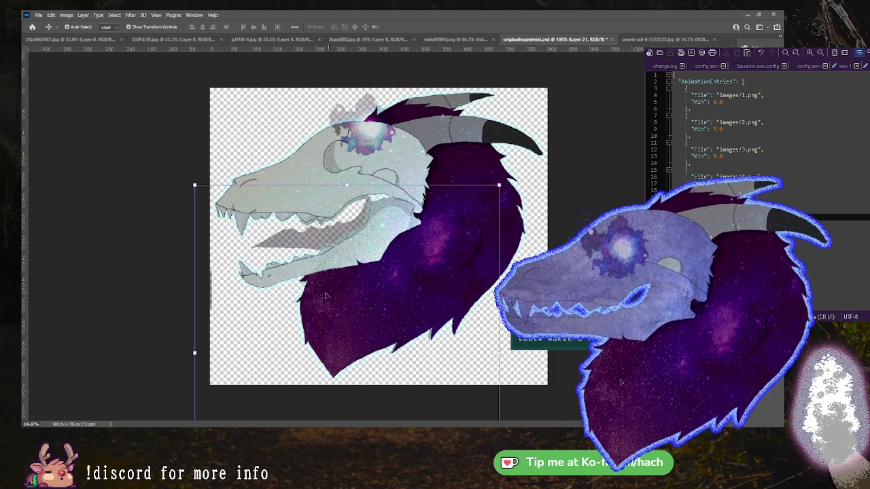
# Erase the stray grey texture of Layer 21 inside the open mouth.
pyautogui.press('e')
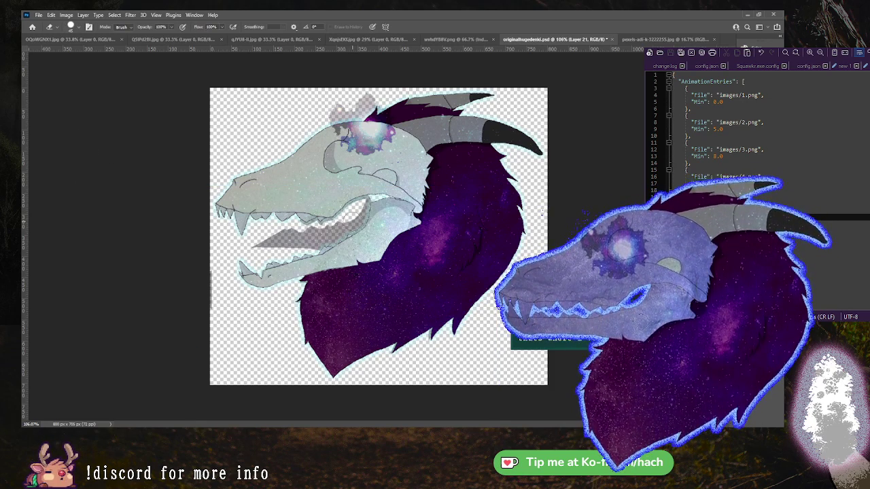
pyautogui.moveTo(353, 216)
pyautogui.mouseDown()
pyautogui.moveTo(263, 235)
pyautogui.moveTo(326, 235)
pyautogui.moveTo(361, 208)
pyautogui.moveTo(327, 241)
pyautogui.mouseUp()
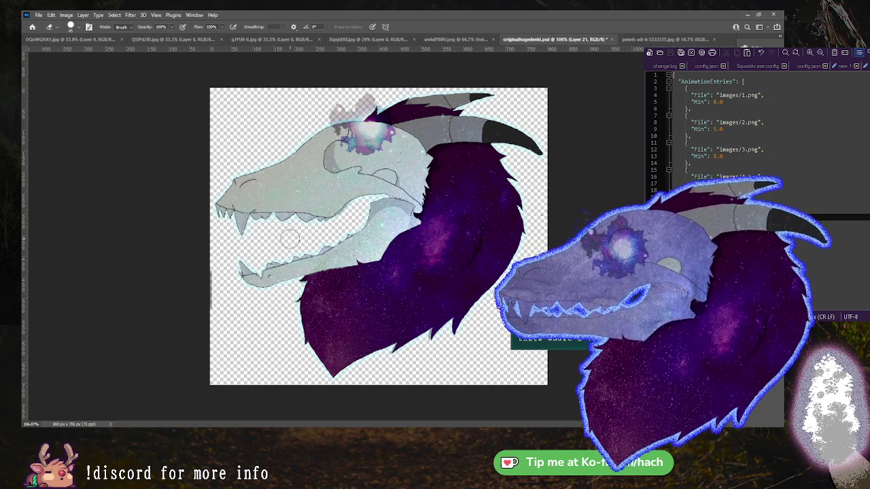
# Target Layer 20 and move its galaxy glow over the eye socket of the wider-open jaw version.
pyautogui.hotkey('ctrl', 'e')
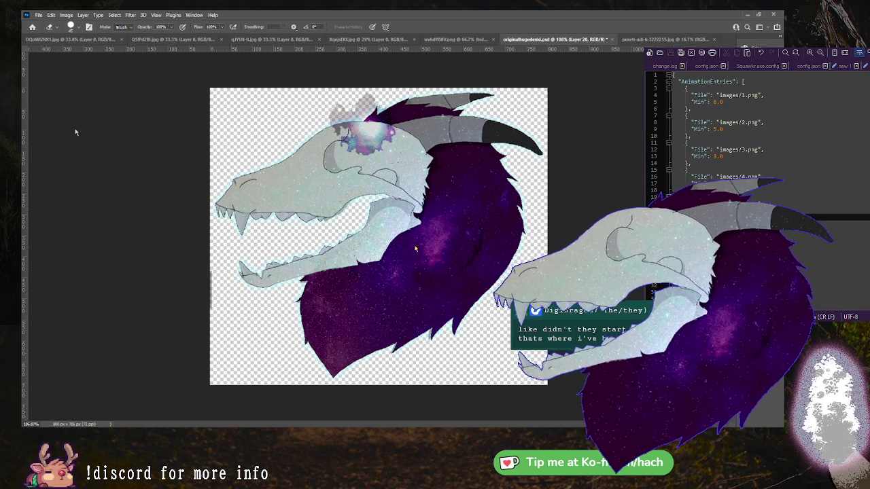
pyautogui.press('v')
pyautogui.moveTo(383, 129); pyautogui.dragTo(357, 161)
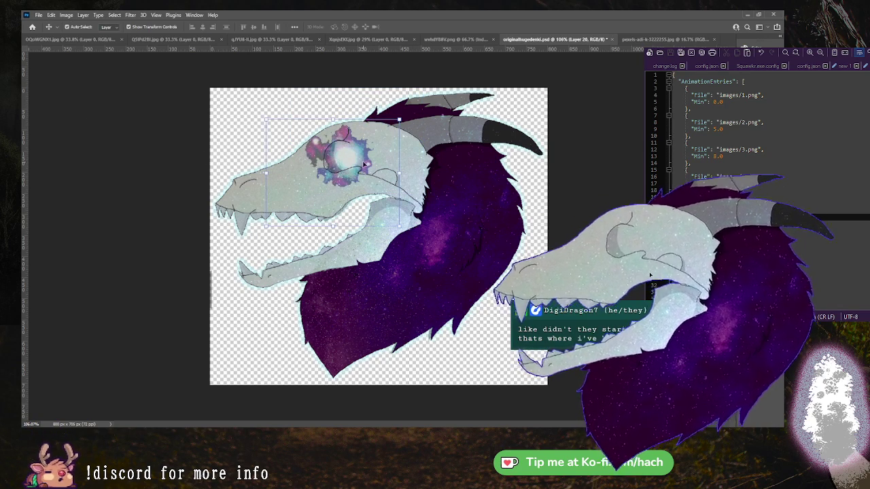
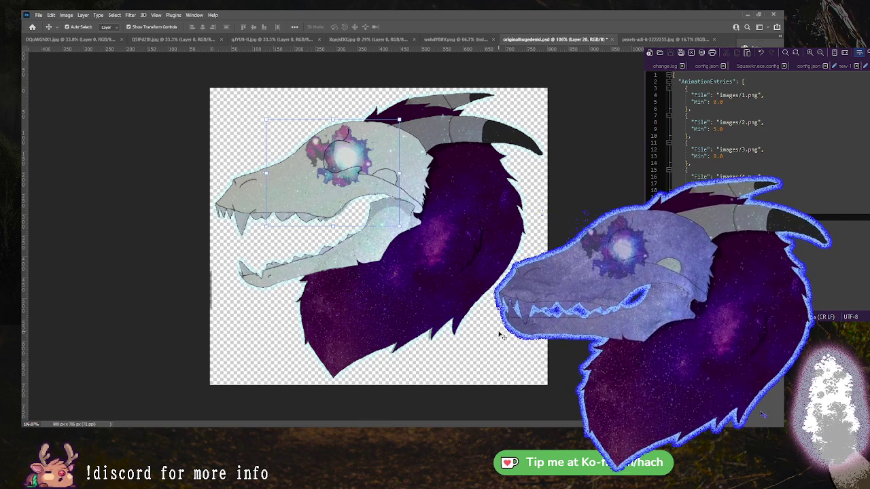
# Paste the grey stone texture as Layer 22, scale it to about 49%, and place it over the skull.
pyautogui.press('m')
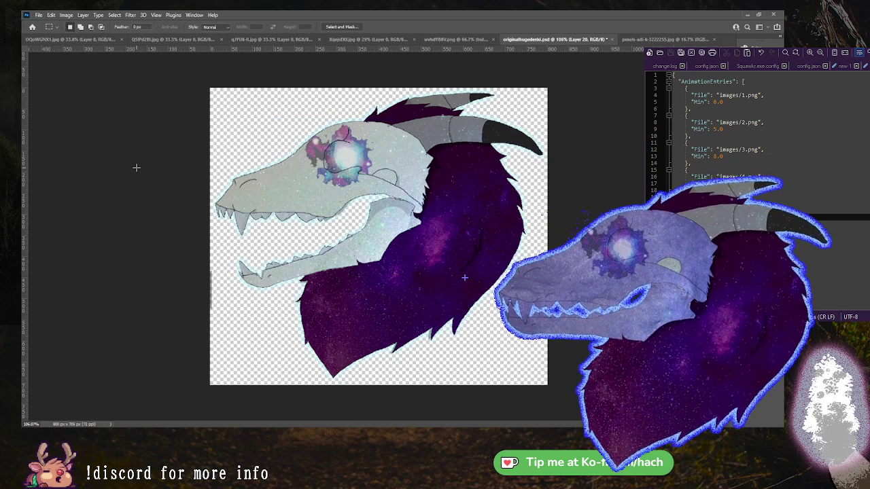
pyautogui.hotkey('ctrl', 'v')
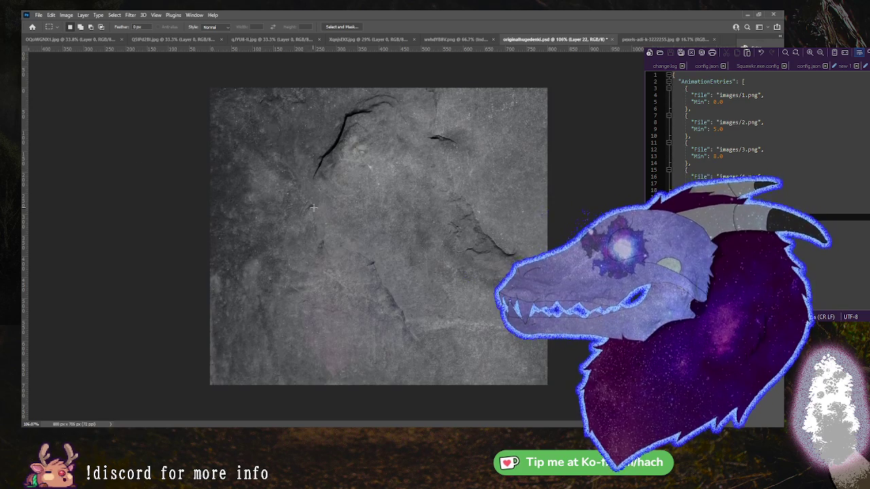
pyautogui.scroll(-5, 363, 248)
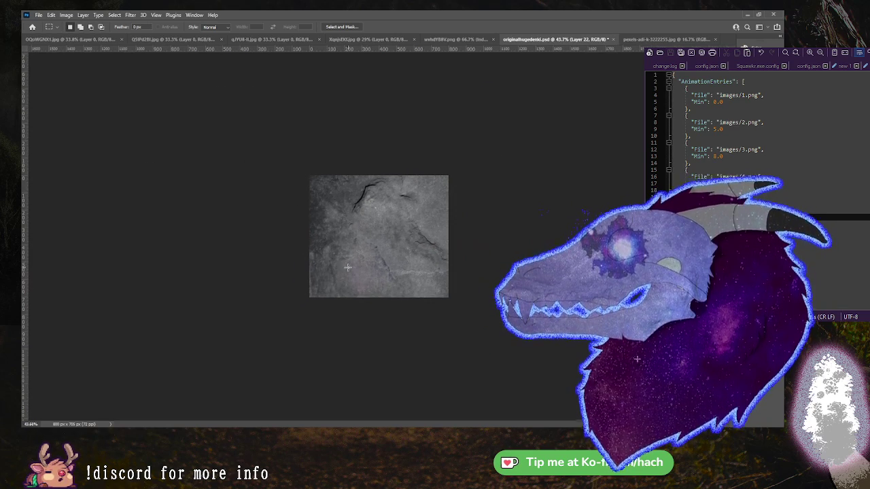
pyautogui.hotkey('ctrl', 't')
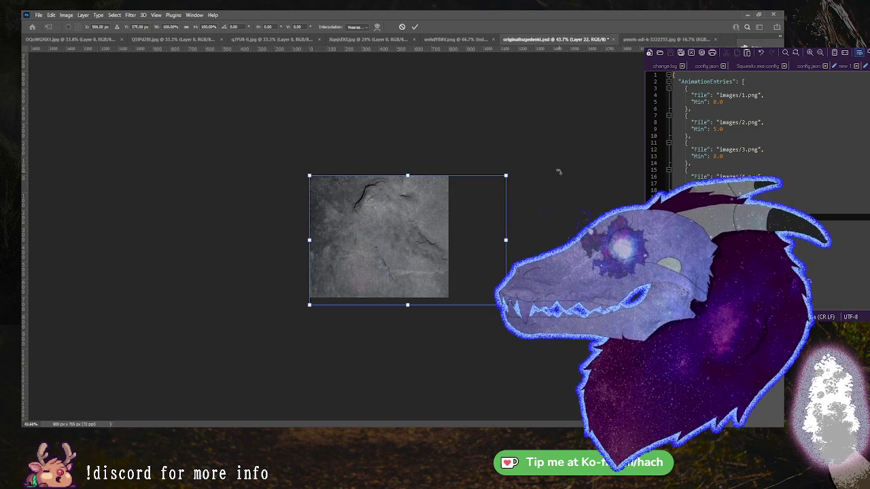
pyautogui.moveTo(504, 172); pyautogui.dragTo(389, 213)
pyautogui.moveTo(416, 242); pyautogui.dragTo(438, 216)
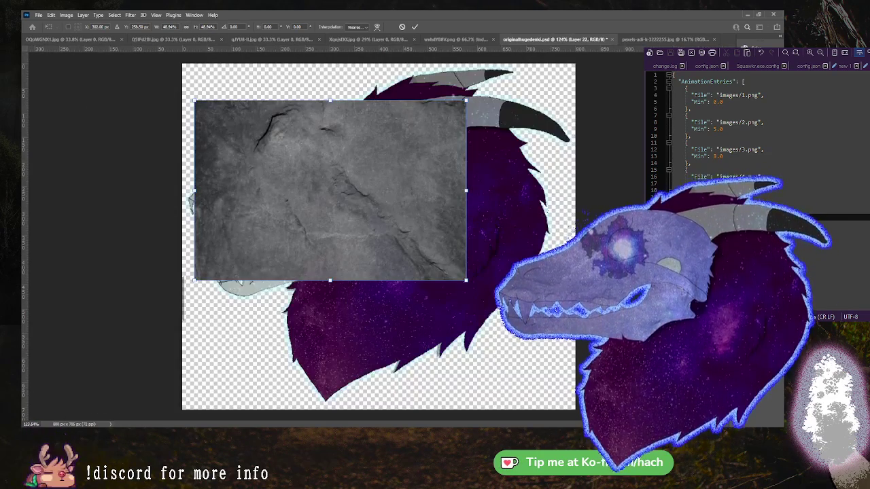
# Lower the stone texture's opacity to 50% and rotate it about -36° to follow the slope of the skull.
pyautogui.press('5')
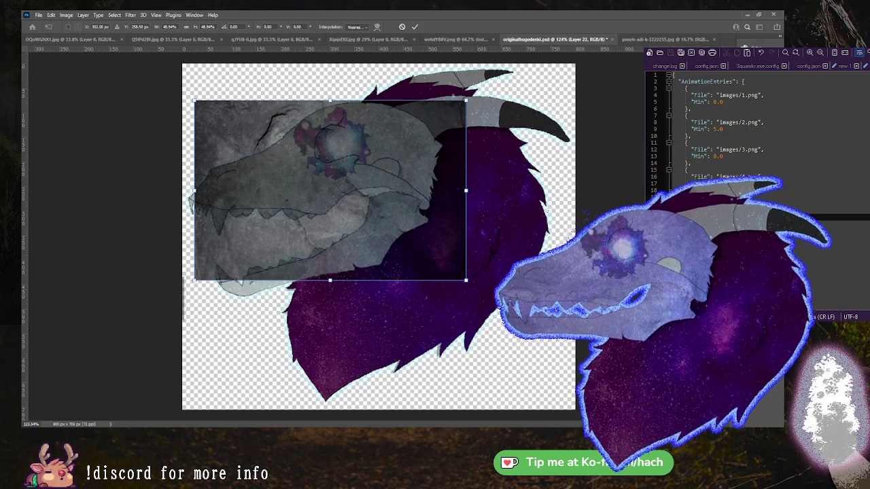
pyautogui.moveTo(476, 95); pyautogui.dragTo(370, 91)
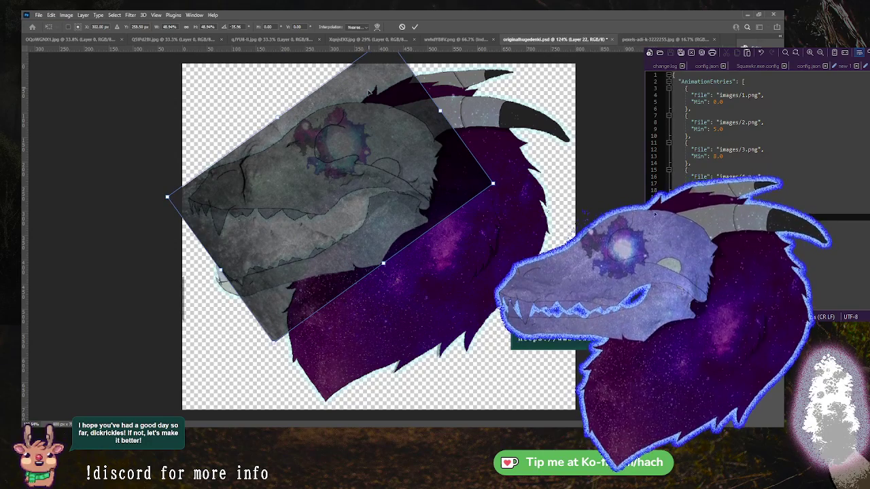
pyautogui.scroll(-1, 394, 98)
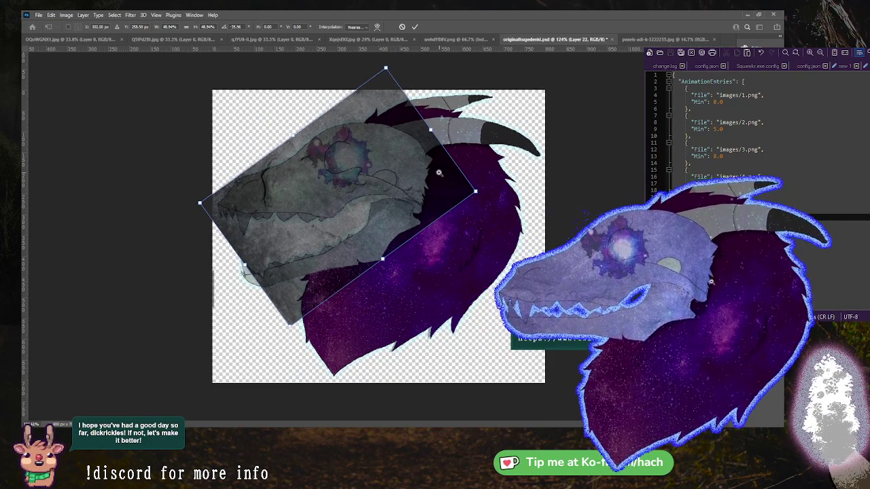
pyautogui.press('Return')
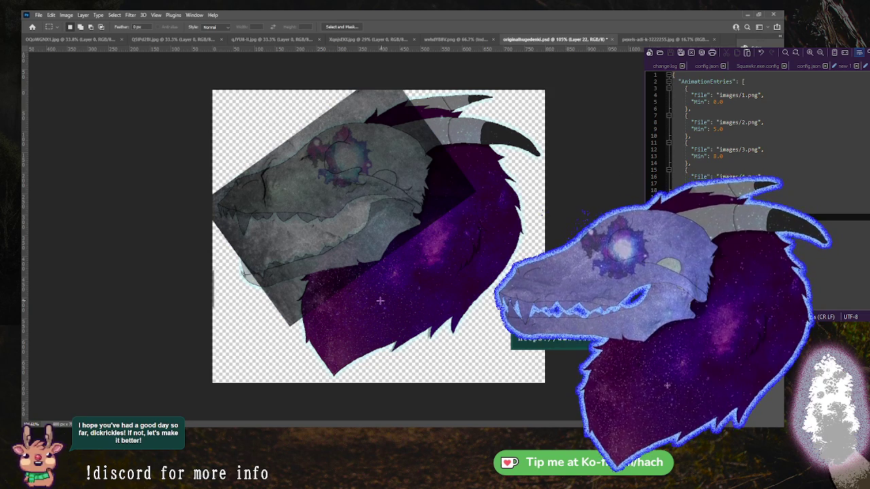
# Stretch the stone texture to about 105% width and 107% height so it covers the snout and lower jaw.
pyautogui.hotkey('ctrl', 't')
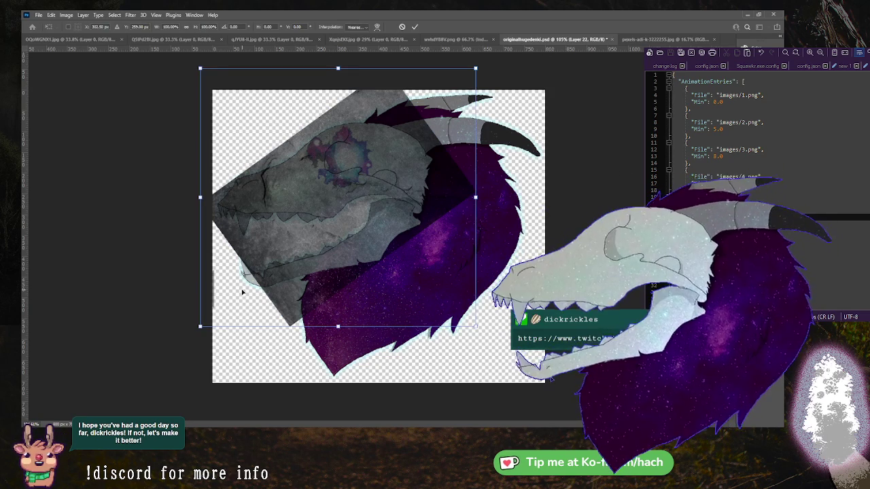
pyautogui.moveTo(198, 199)
pyautogui.mouseDown()
pyautogui.moveTo(186, 198)
pyautogui.moveTo(201, 207)
pyautogui.mouseUp()
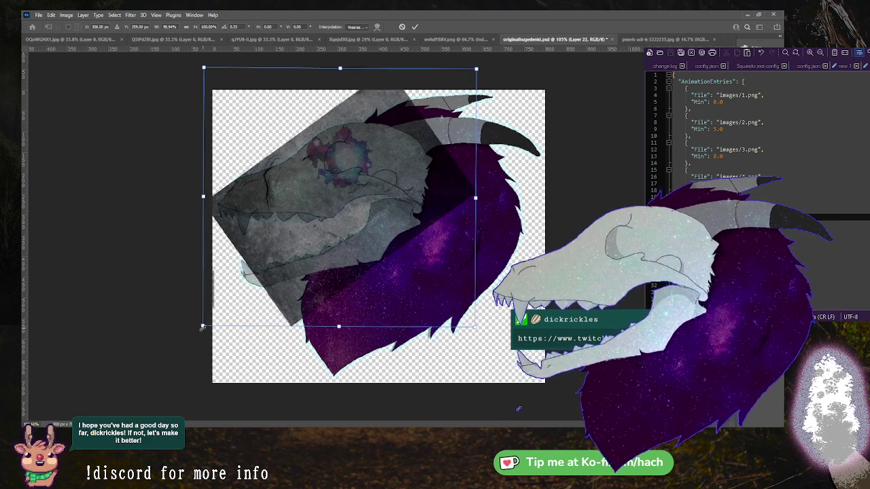
pyautogui.moveTo(202, 327); pyautogui.dragTo(186, 345)
pyautogui.keyDown('ctrl'); pyautogui.click(504, 234); pyautogui.keyUp('ctrl')
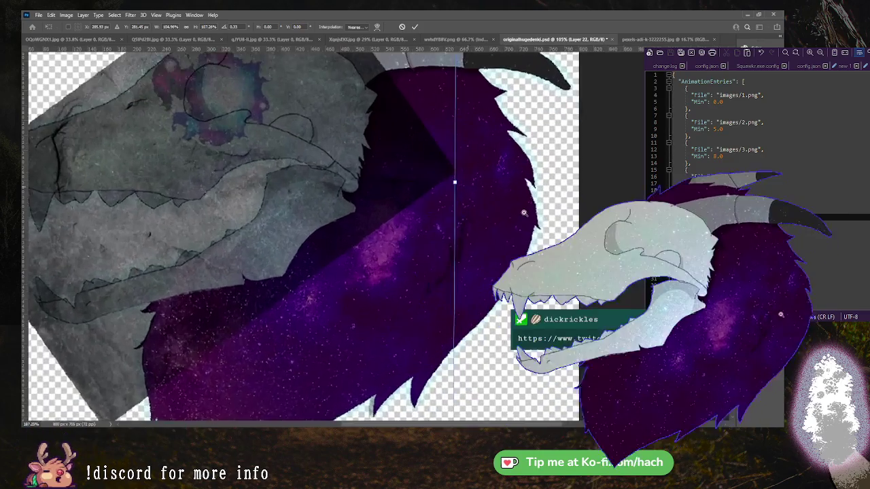
pyautogui.hotkey('ctrl', '0')
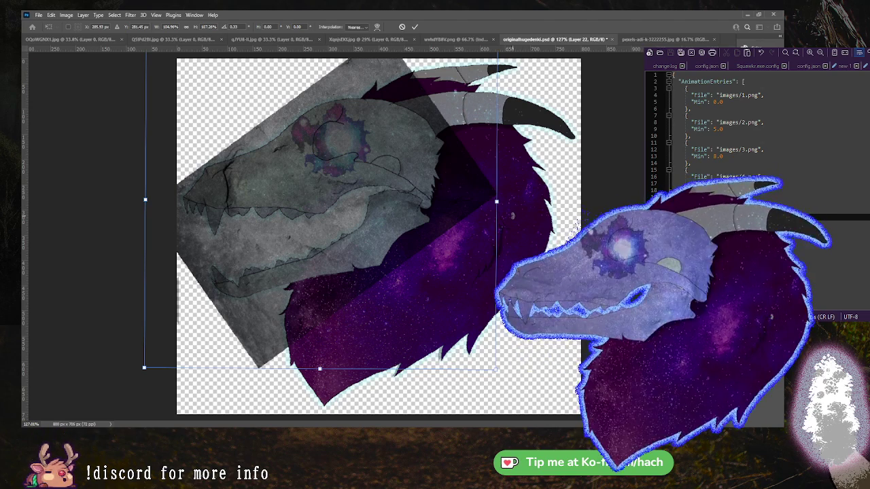
pyautogui.press('Return')
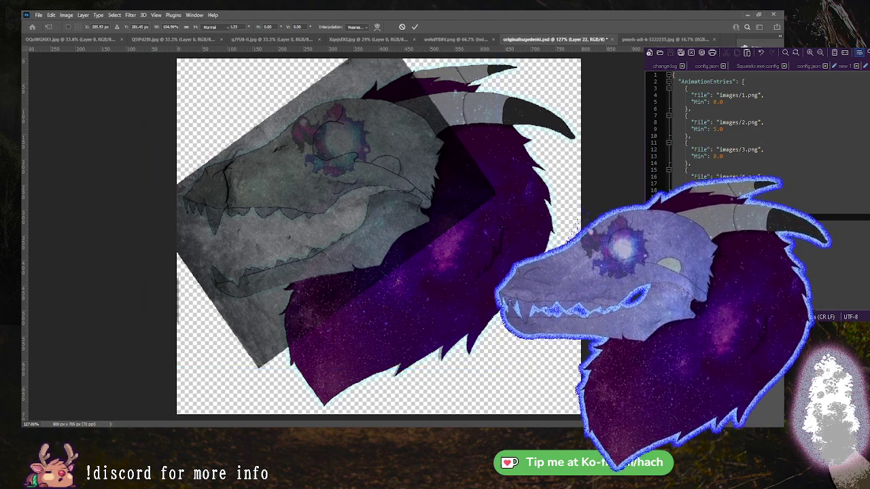
# Hide the Layer 22 stone texture and select the skull on Layer 2 with the Magic Wand at tolerance 20.
pyautogui.press('Delete')
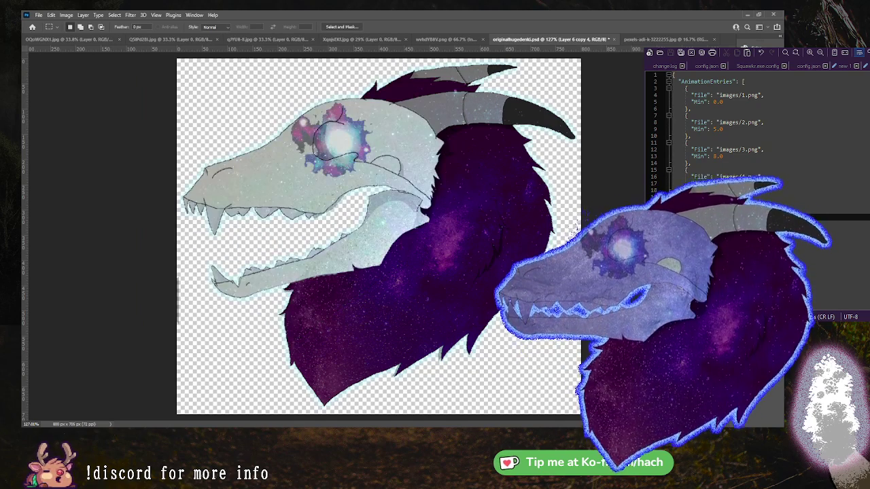
pyautogui.press('w')
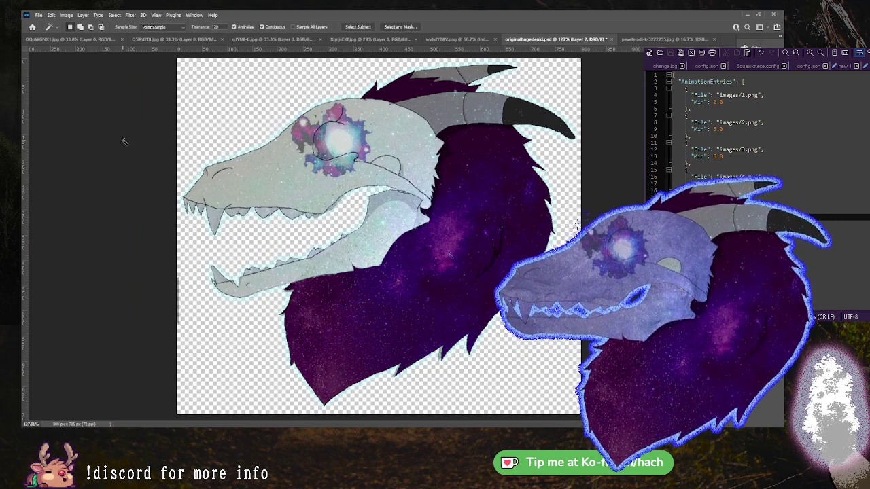
pyautogui.click(307, 174)
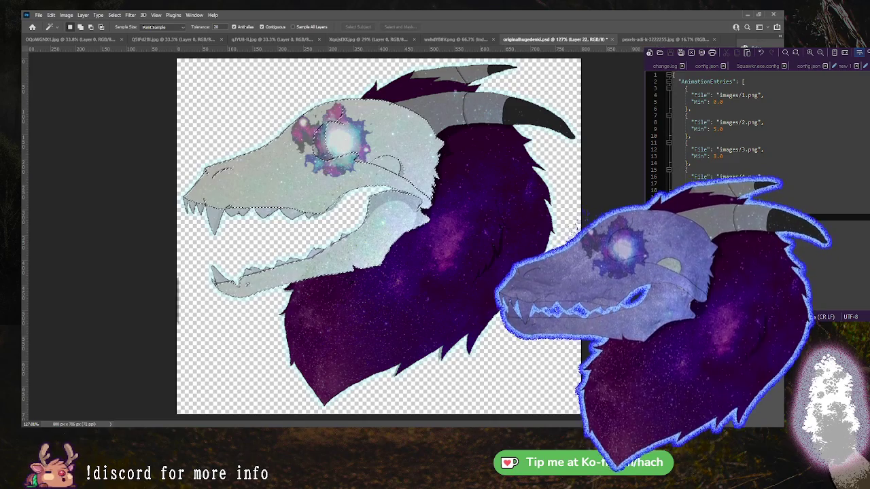
pyautogui.hotkey('ctrl', 'v')
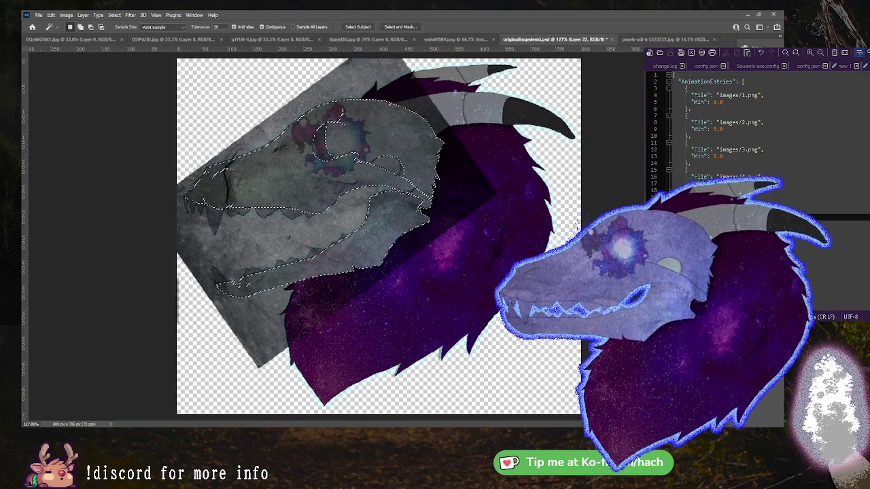
pyautogui.press('ctrl+')
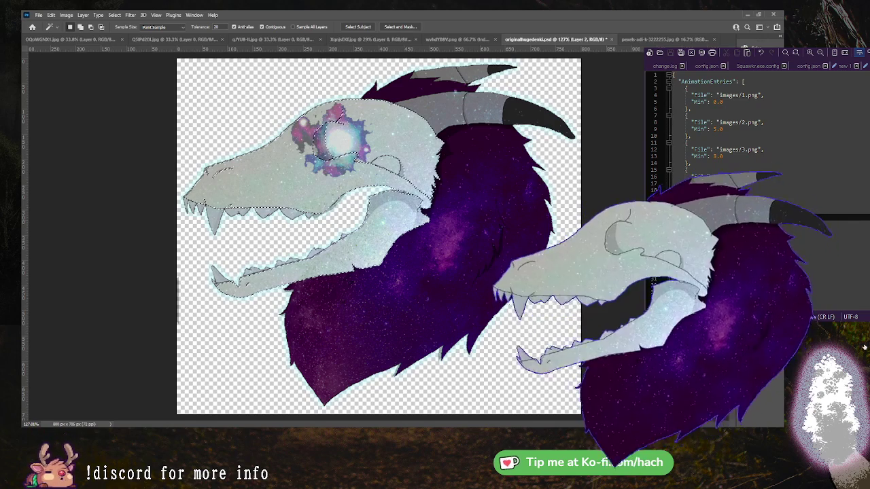
# Try extending the Layer 2 selection to the background, neck fur and horns, and clear the selection.
pyautogui.click(318, 209)
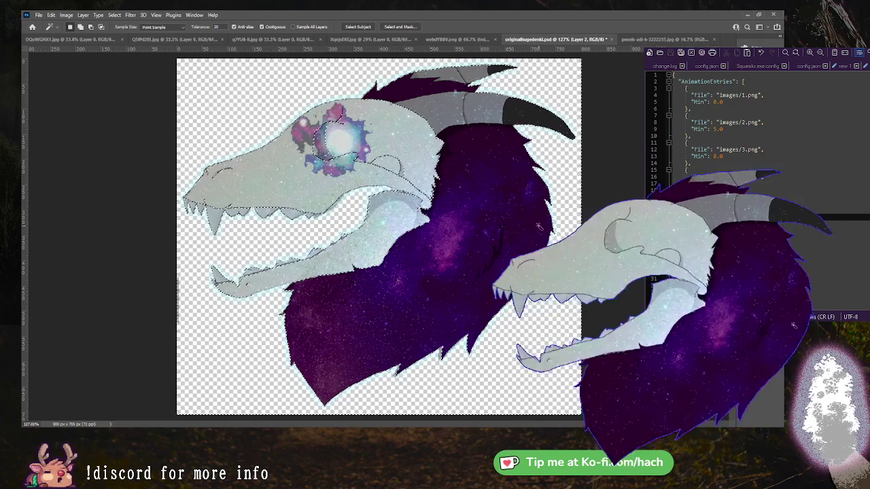
pyautogui.keyDown('shift'); pyautogui.click(484, 209); pyautogui.keyUp('shift')
pyautogui.keyDown('shift'); pyautogui.click(440, 127); pyautogui.keyUp('shift')
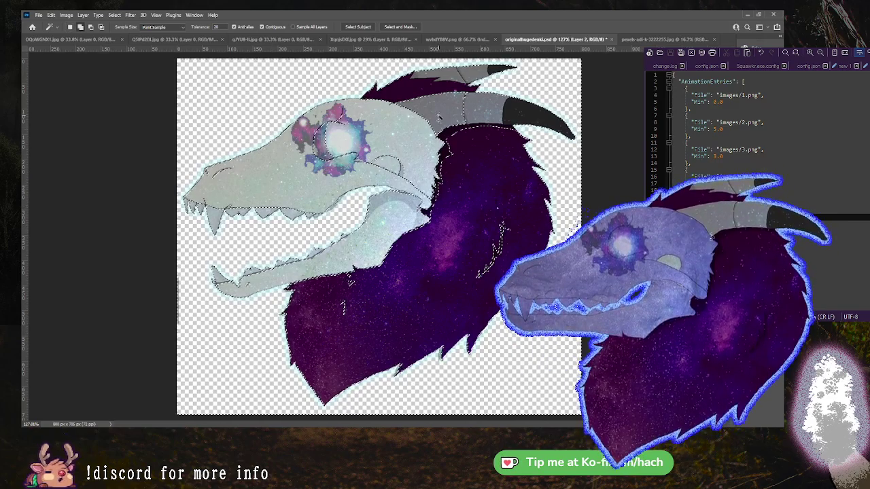
pyautogui.keyDown('shift'); pyautogui.click(441, 116); pyautogui.keyUp('shift')
pyautogui.keyDown('shift'); pyautogui.click(421, 82); pyautogui.keyUp('shift')
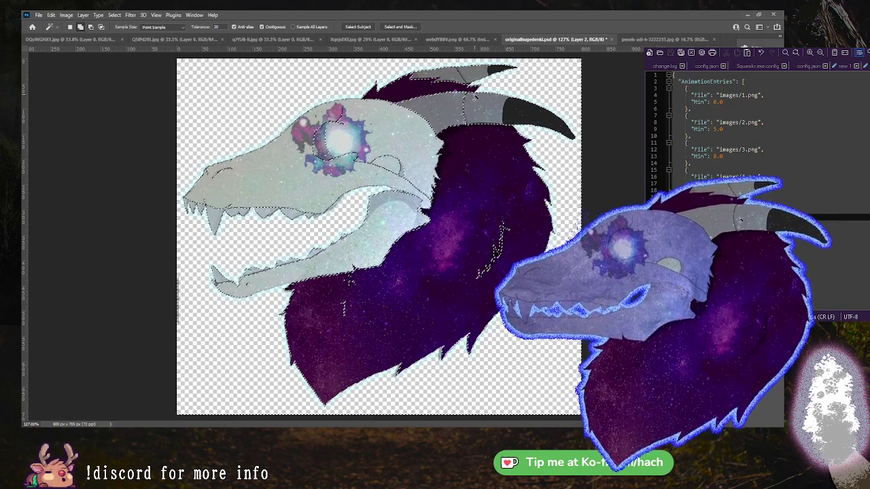
pyautogui.keyDown('shift'); pyautogui.click(460, 70); pyautogui.keyUp('shift')
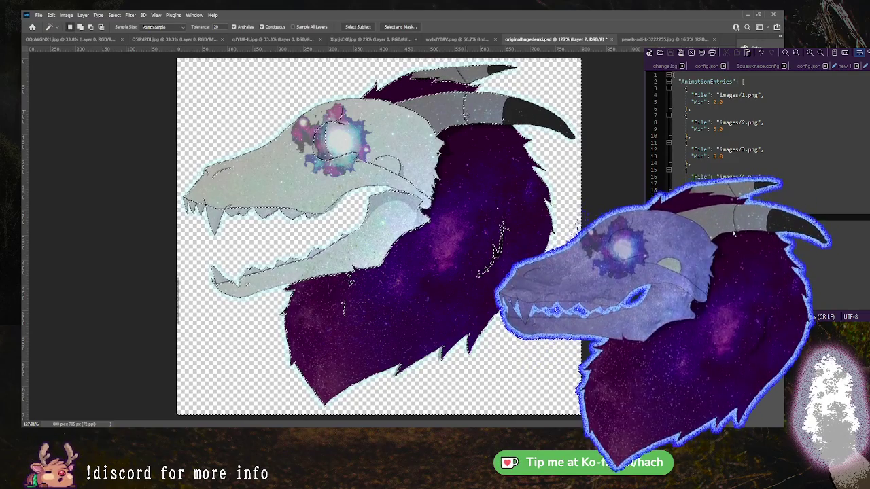
pyautogui.press('m')
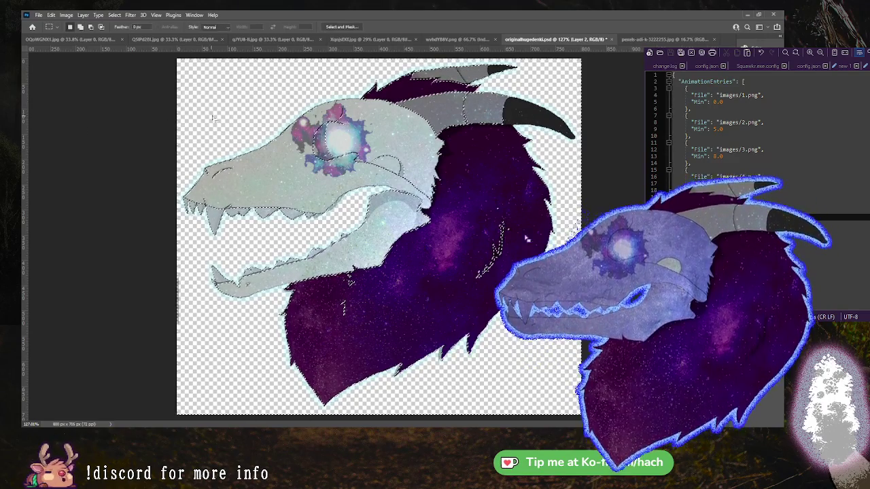
pyautogui.hotkey('ctrl', 'd')
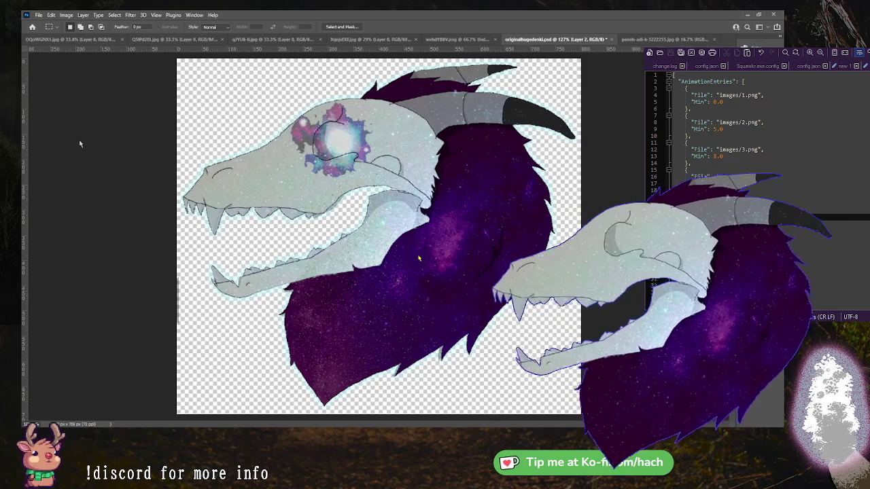
# Reselect the skull and lower jaw on Layer 2 with the Magic Wand, invert the selection, and target Layer 22.
pyautogui.press('w')
pyautogui.click(278, 192)
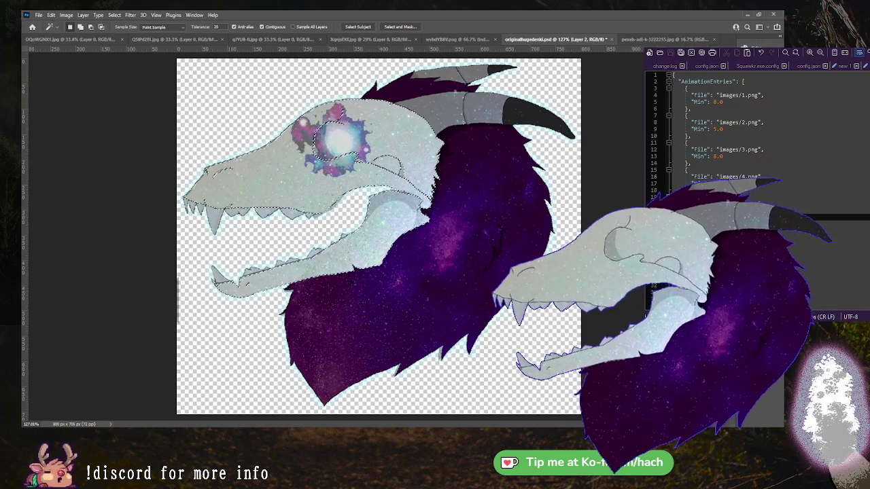
pyautogui.hotkey('ctrl', 'shift', 'alt', 'n')
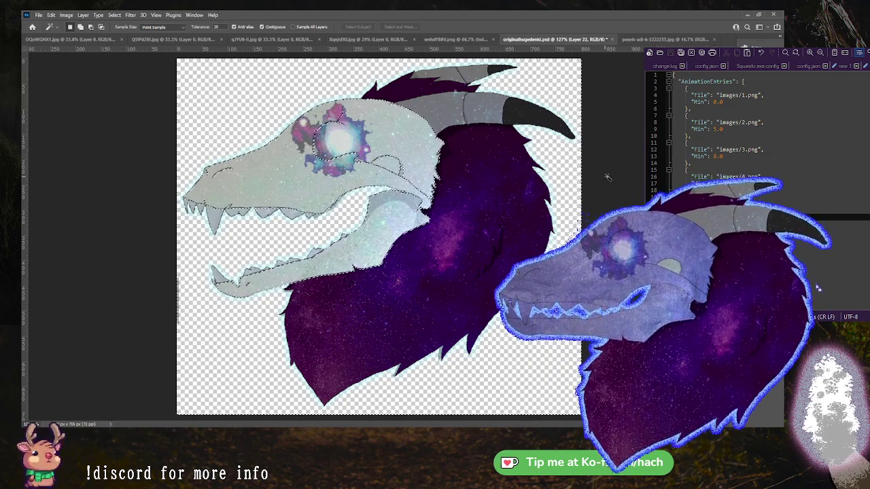
# Try trimming the Layer 22 stone texture by deleting everything outside the skull, and undo the deletion.
pyautogui.click(656, 180)
pyautogui.press('Delete')
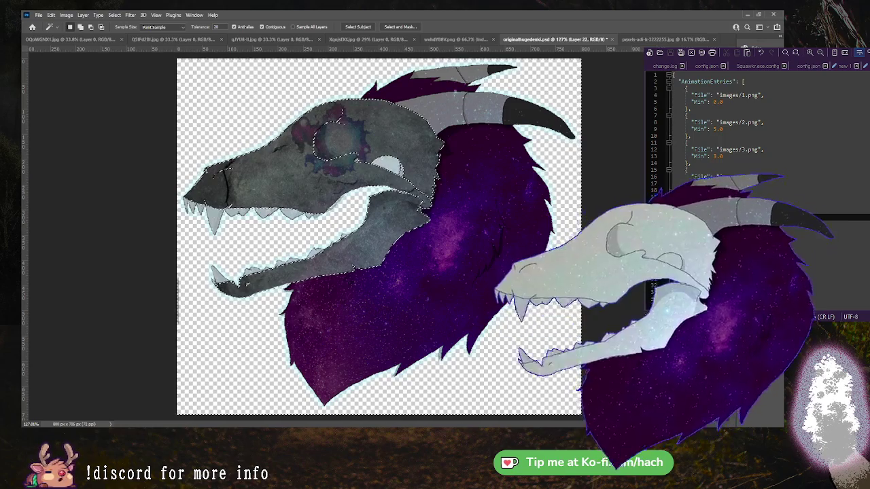
pyautogui.hotkey('ctrl', ',')
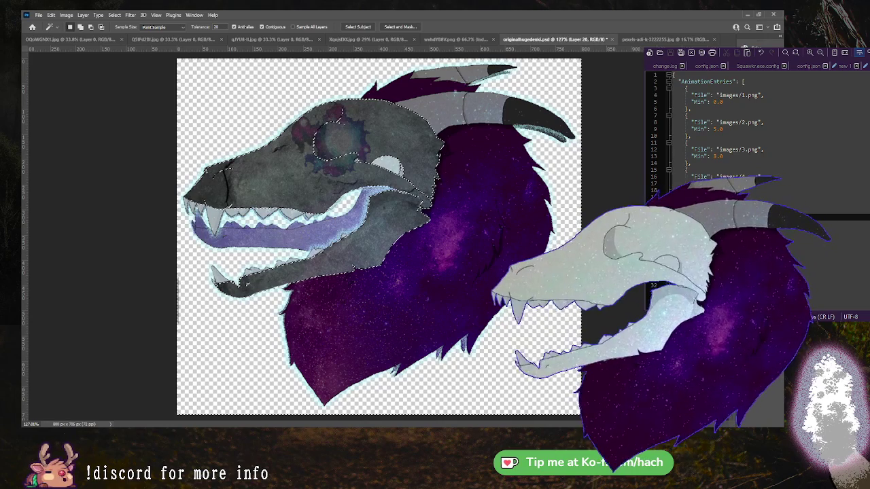
pyautogui.hotkey('ctrl', 'shift', 'alt', 'n')
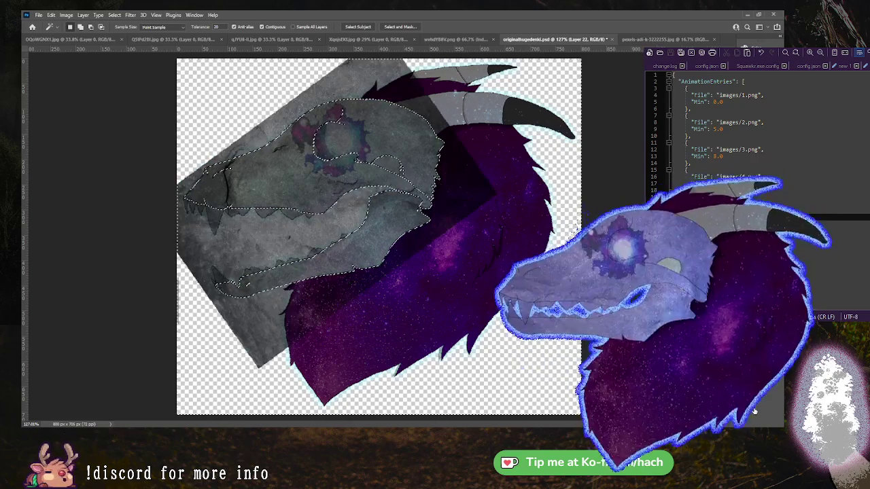
# Add a new layer and fill the selected skull and lower jaw with lavender using the Paint Bucket.
pyautogui.hotkey('ctrl', 'shift', 'alt', 'n')
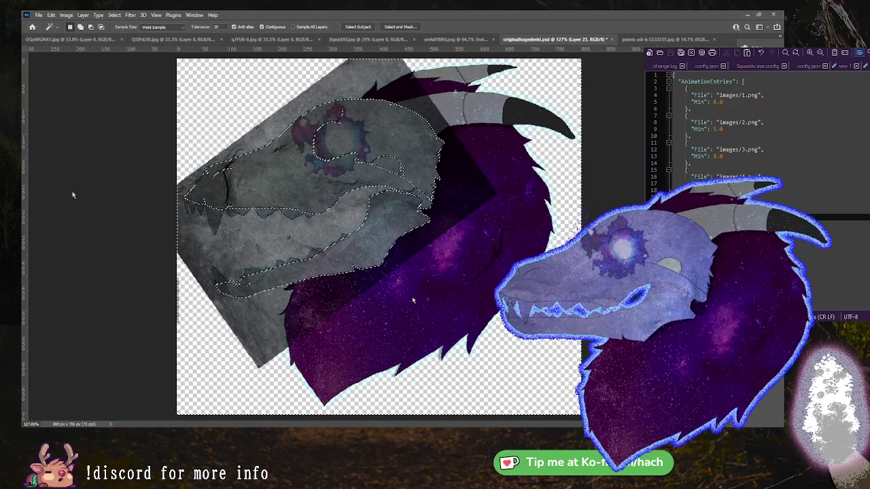
pyautogui.press('g')
pyautogui.hotkey('ctrl', 'shift', 'i')
pyautogui.click(291, 192)
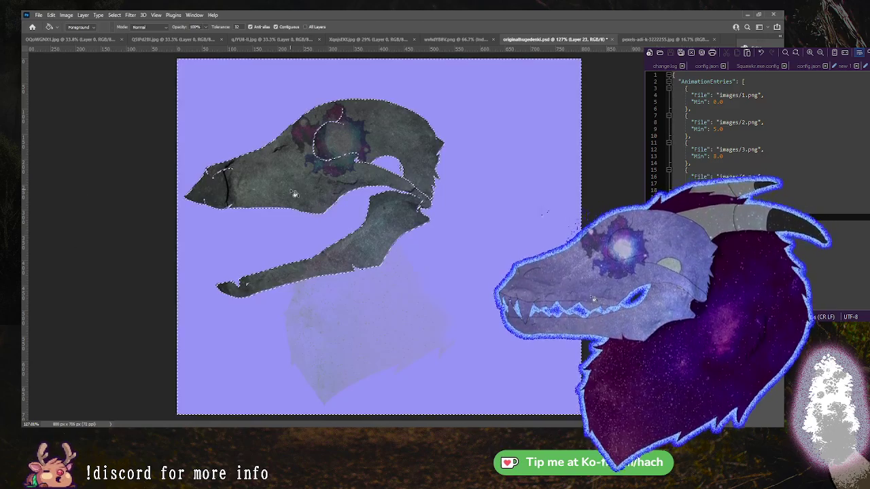
pyautogui.hotkey('ctrl', 'z')
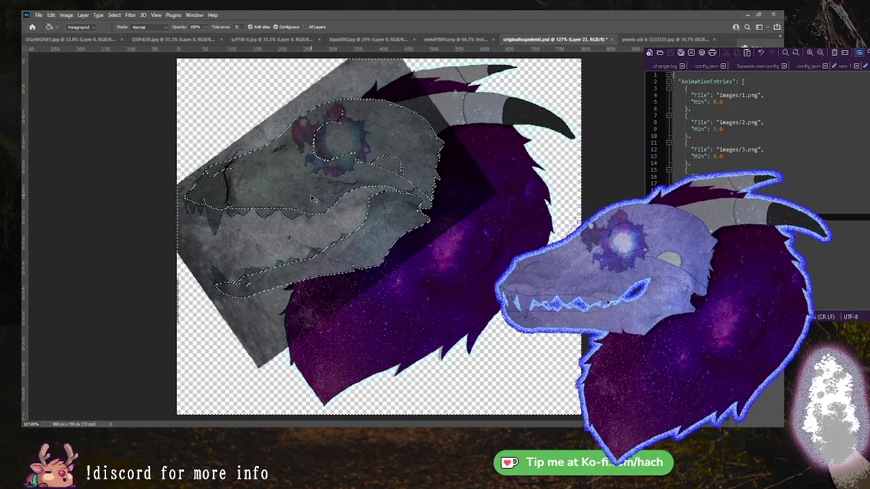
pyautogui.click(296, 204)
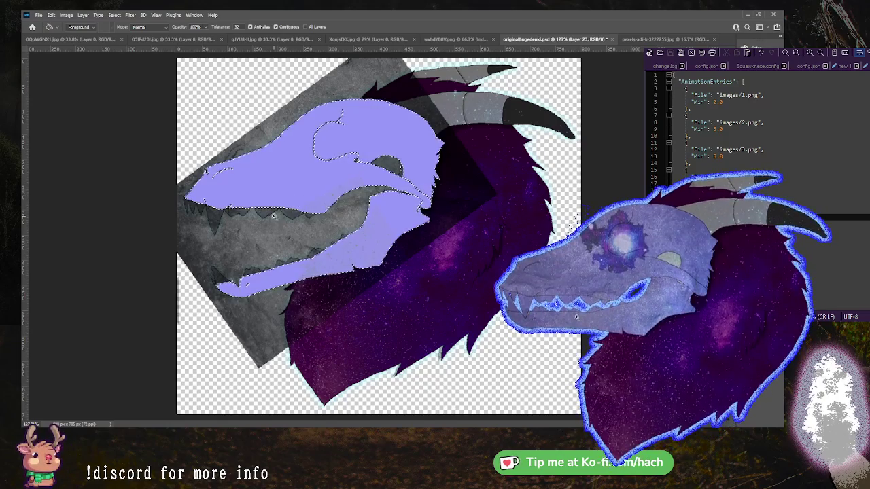
# Clear the selection around the lavender skull and lower jaw on Layer 23.
pyautogui.scroll(2, 273, 216)
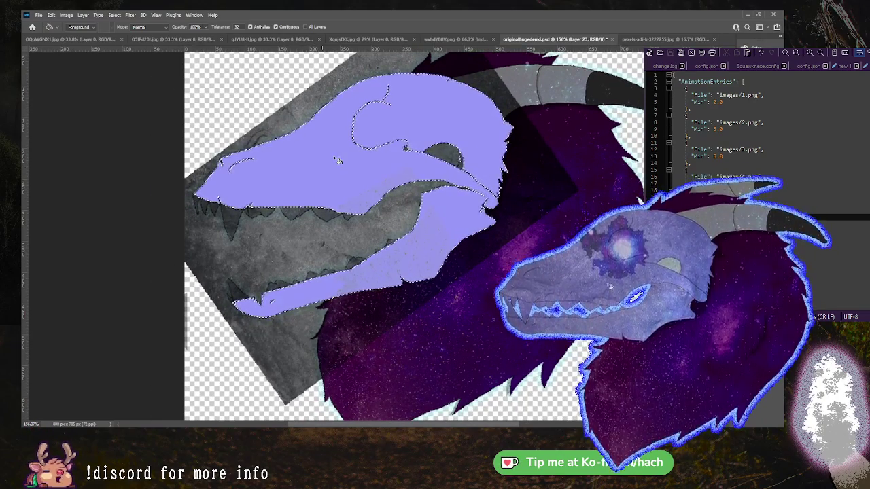
pyautogui.hotkey('ctrl', 'd')
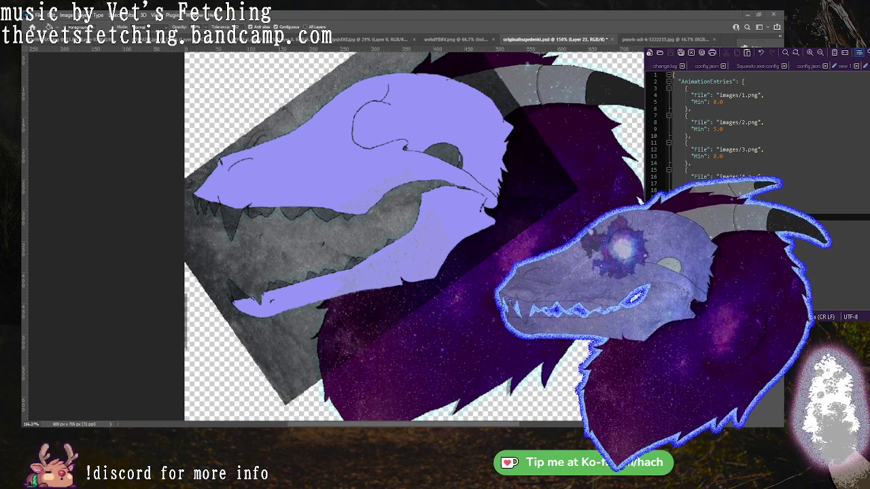
pyautogui.click(360, 232)
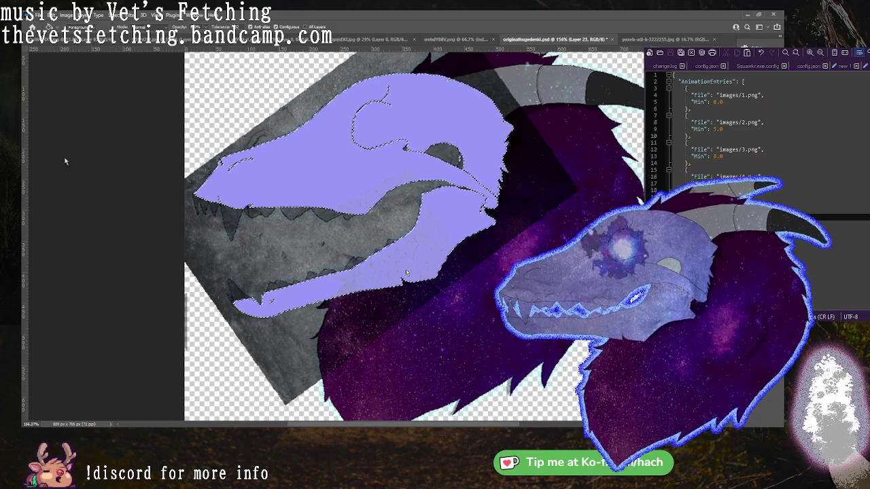
pyautogui.press('b')
pyautogui.scroll(1, 66, 171)
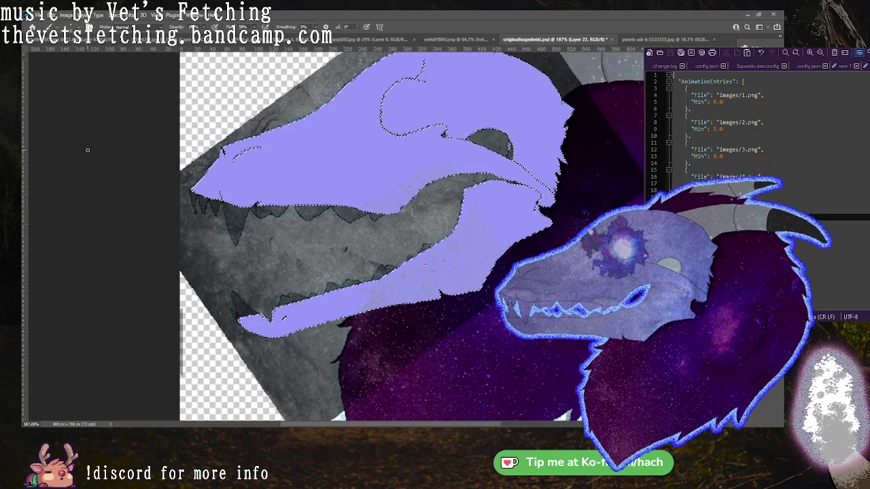
pyautogui.hotkey('ctrl', 'd')
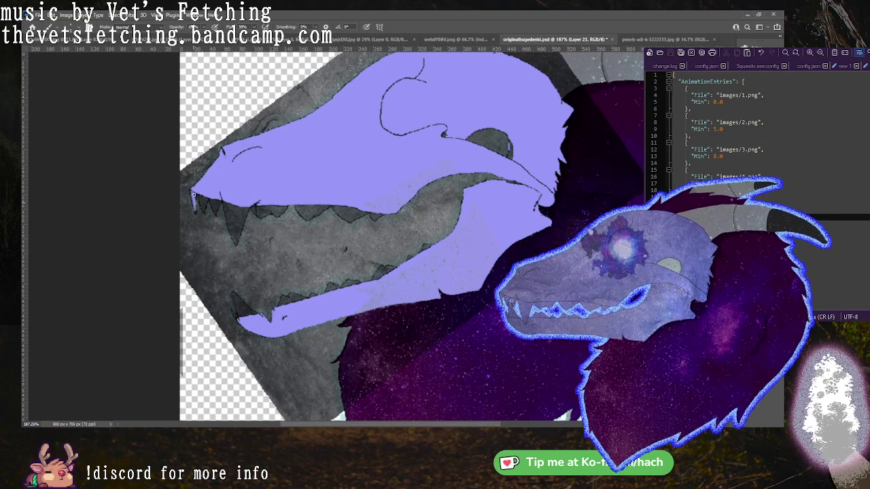
pyautogui.scroll(1, 223, 222)
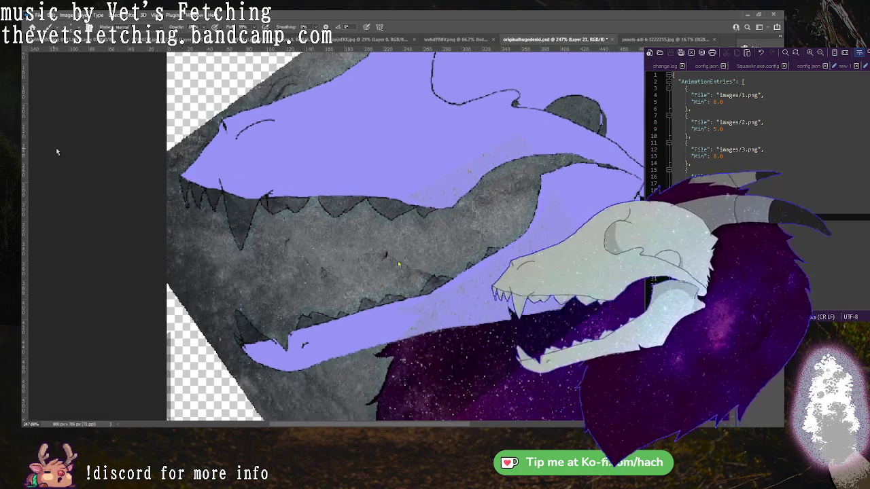
# Select along the character's outer outline with the Magic Wand on Layer 6 copy 4, and return to Layer 23.
pyautogui.press('w')
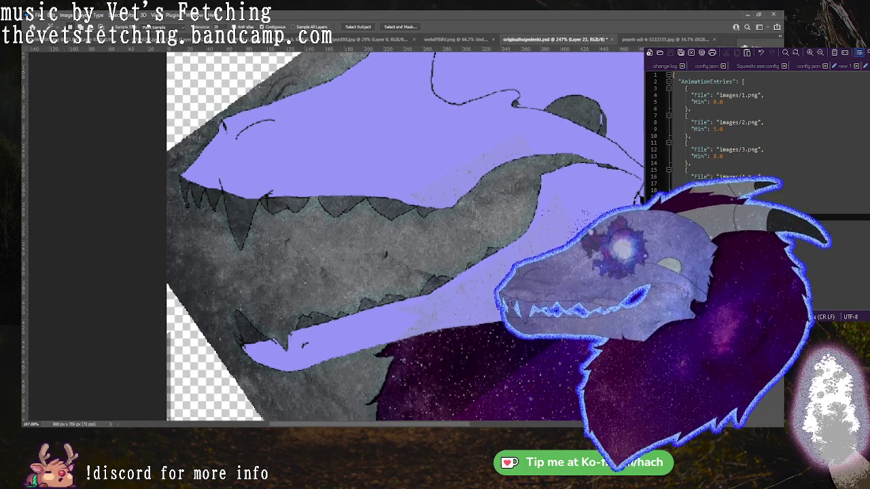
pyautogui.hotkey('alt', '[')
pyautogui.click(343, 258)
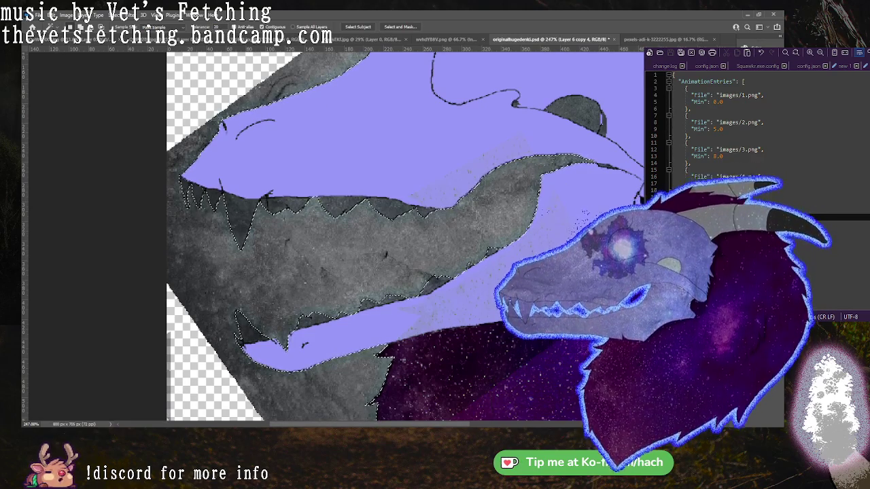
pyautogui.hotkey('alt', ']')
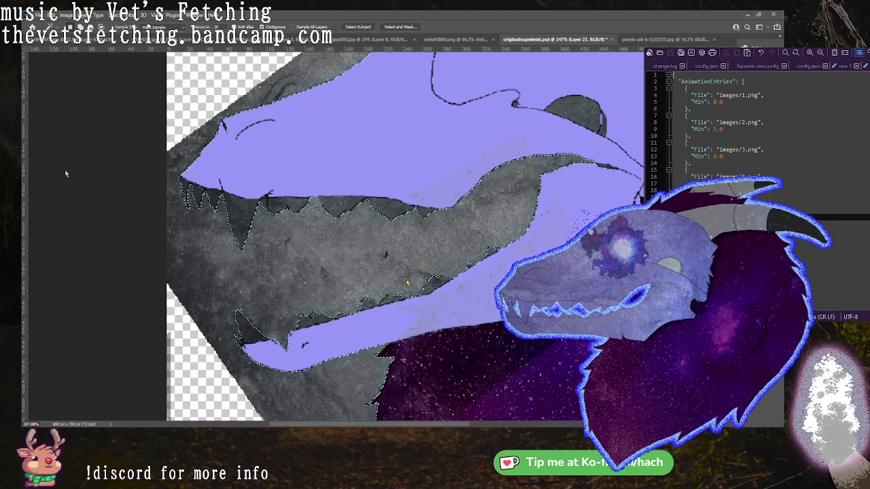
# Brush lavender over the unfilled upper and lower teeth and the snout's line gaps, within the selection.
pyautogui.press('b')
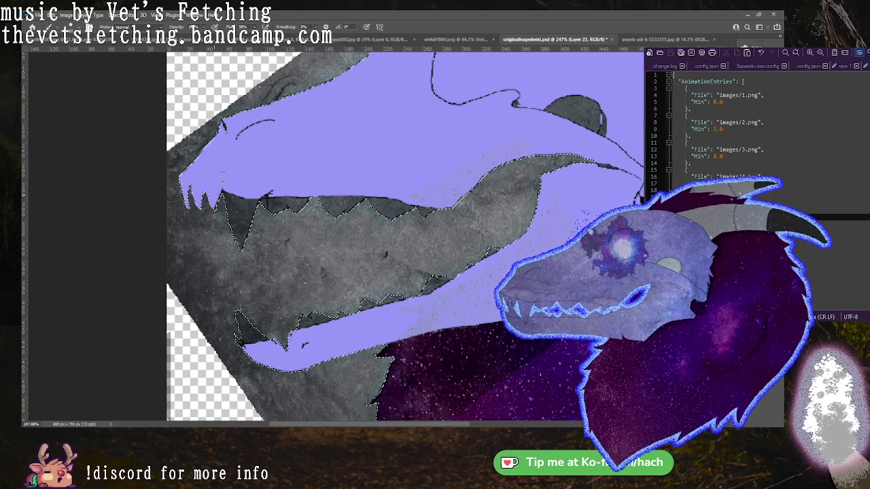
pyautogui.moveTo(219, 197)
pyautogui.mouseDown()
pyautogui.moveTo(248, 214)
pyautogui.moveTo(270, 200)
pyautogui.moveTo(387, 212)
pyautogui.mouseUp()
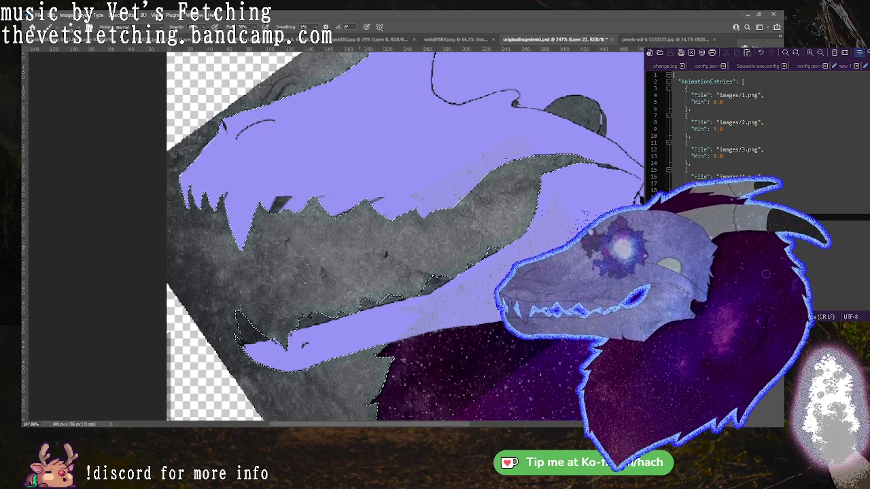
pyautogui.moveTo(496, 243)
pyautogui.mouseDown()
pyautogui.moveTo(385, 304)
pyautogui.moveTo(499, 250)
pyautogui.moveTo(229, 354)
pyautogui.moveTo(288, 351)
pyautogui.moveTo(242, 303)
pyautogui.moveTo(423, 163)
pyautogui.moveTo(354, 155)
pyautogui.moveTo(211, 237)
pyautogui.moveTo(325, 209)
pyautogui.moveTo(284, 182)
pyautogui.moveTo(158, 184)
pyautogui.moveTo(220, 134)
pyautogui.moveTo(216, 165)
pyautogui.moveTo(357, 109)
pyautogui.mouseUp()
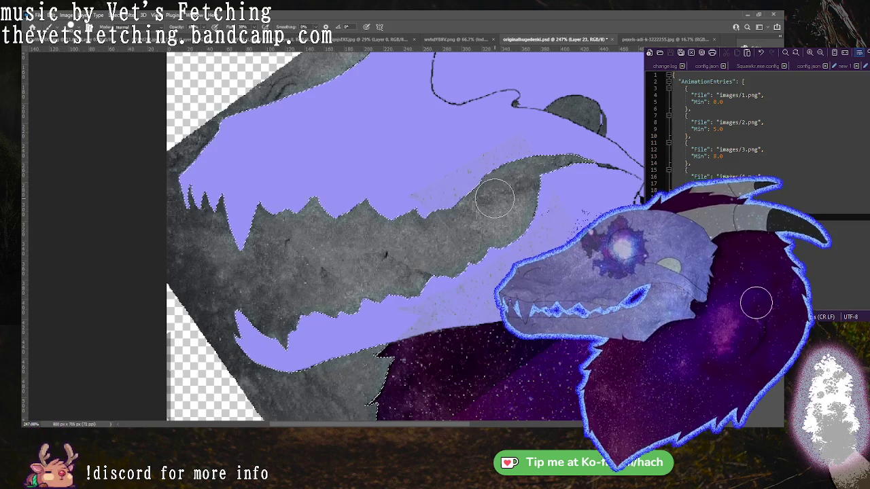
pyautogui.scroll(-5, 437, 239)
pyautogui.scroll(3, 421, 234)
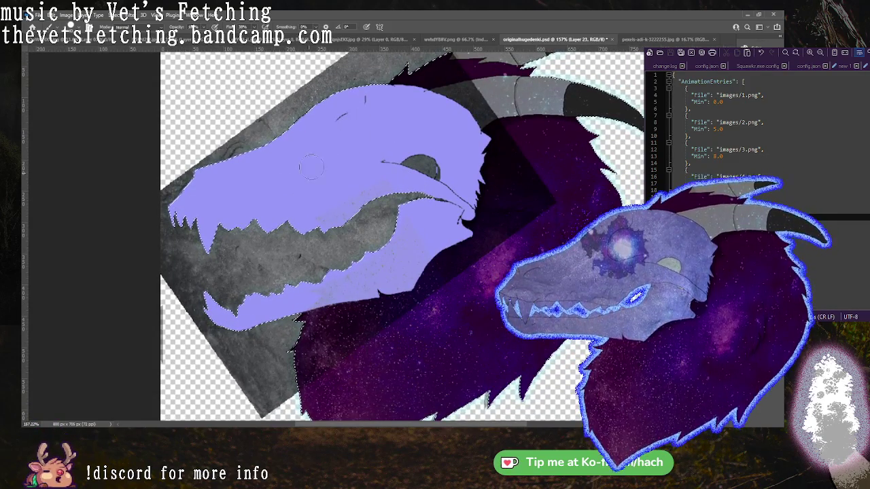
# Brush over the line gaps at the eye and jaw joint, keeping the rear skull opening unpainted, and clear the selection.
pyautogui.moveTo(371, 172); pyautogui.dragTo(445, 153)
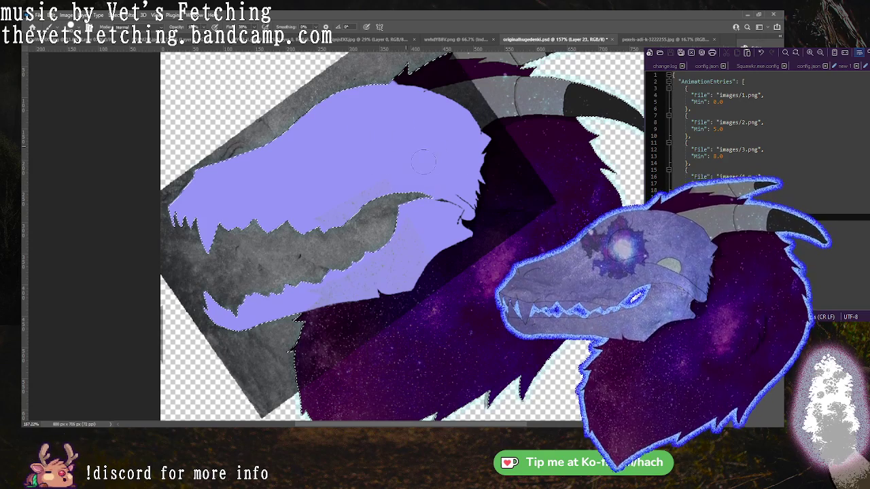
pyautogui.hotkey('ctrl', 'z')
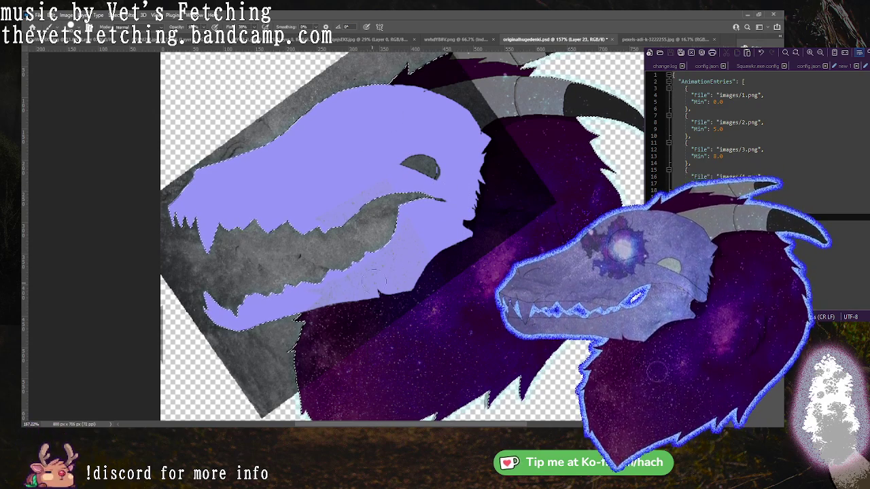
pyautogui.moveTo(500, 285); pyautogui.dragTo(475, 274)
pyautogui.press('m')
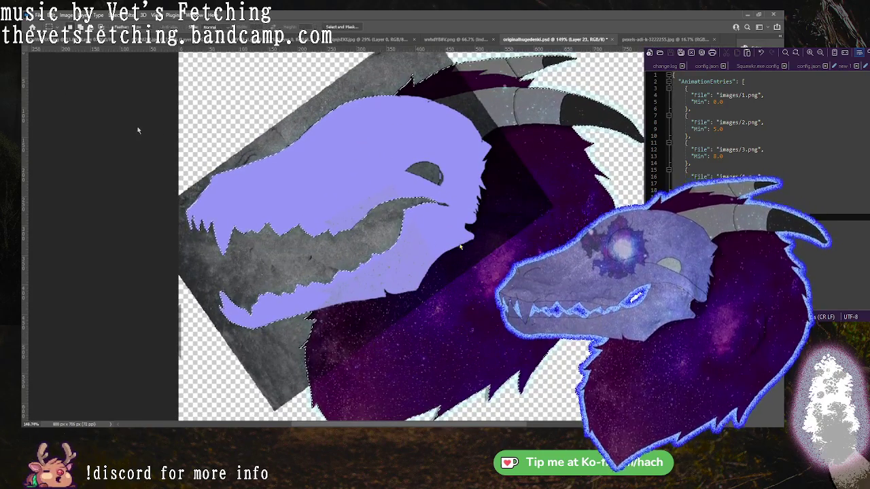
pyautogui.scroll(-1, 334, 164)
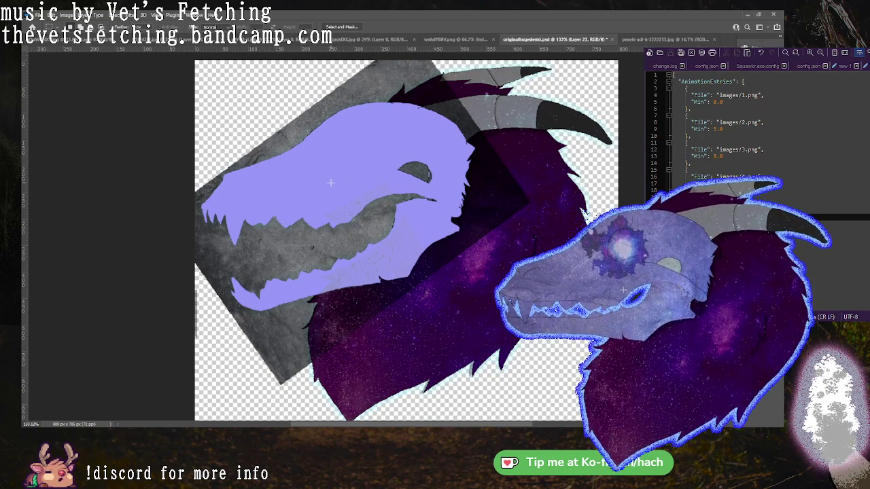
# Lasso the lavender lower jaw and separate it onto its own layer for the Group 2 jaw version.
pyautogui.press('l')
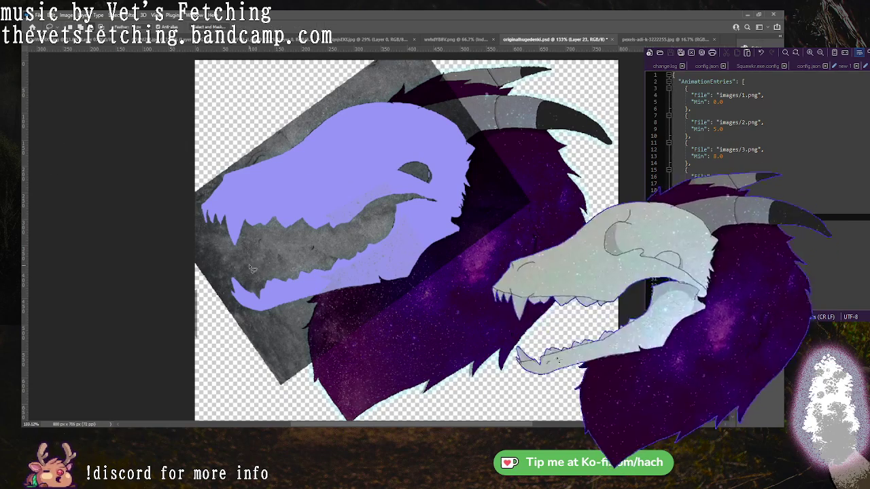
pyautogui.moveTo(248, 343)
pyautogui.mouseDown()
pyautogui.moveTo(382, 327)
pyautogui.moveTo(478, 257)
pyautogui.mouseUp()
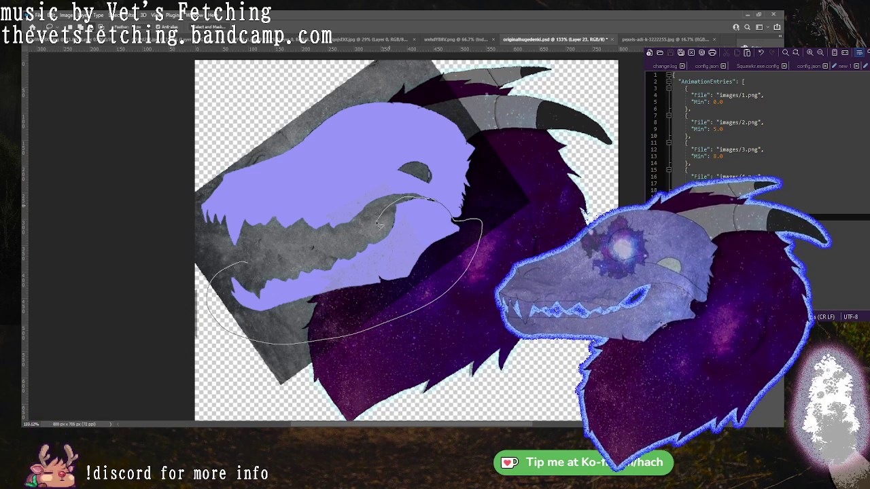
pyautogui.moveTo(254, 259); pyautogui.dragTo(253, 259)
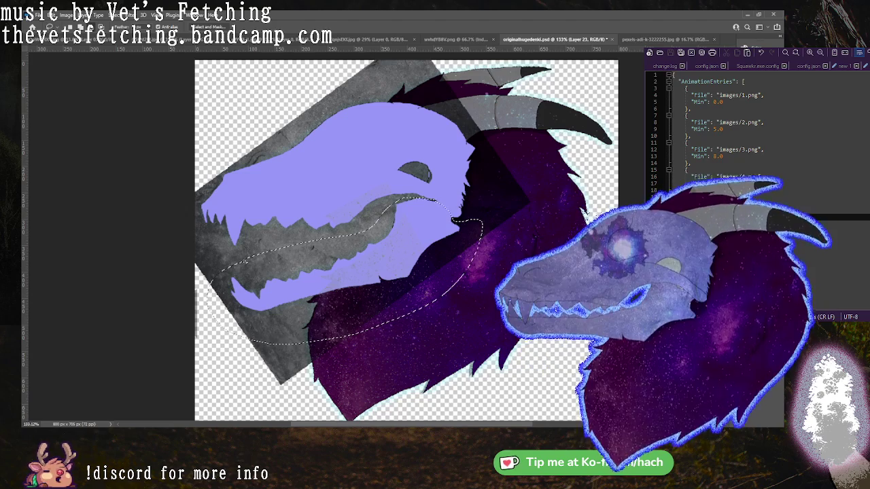
pyautogui.hotkey('ctrl', 'g')
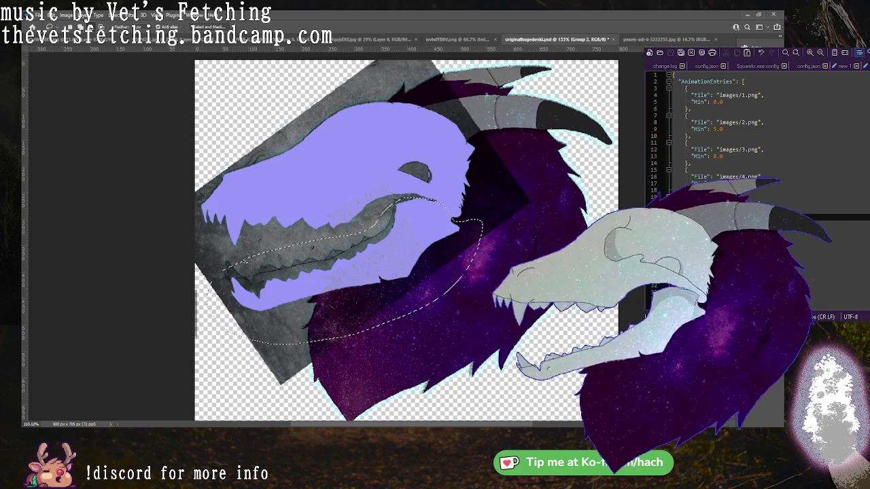
pyautogui.click(754, 409)
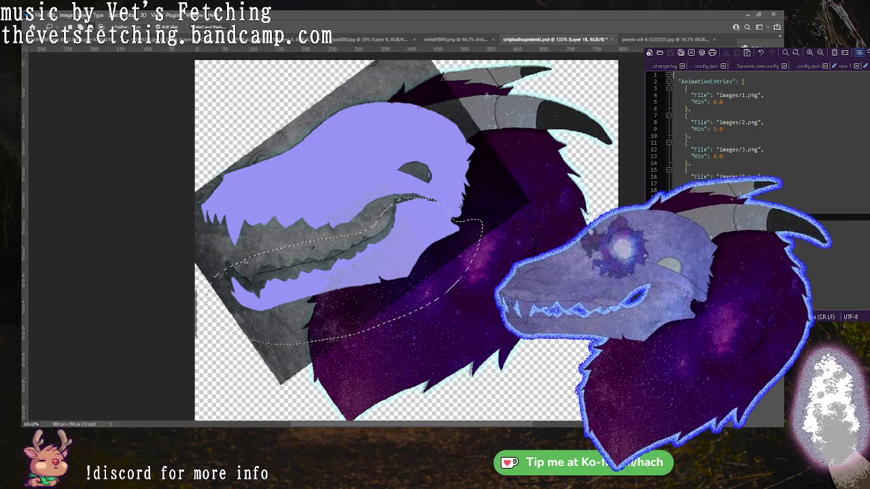
pyautogui.hotkey('ctrl', 'j')
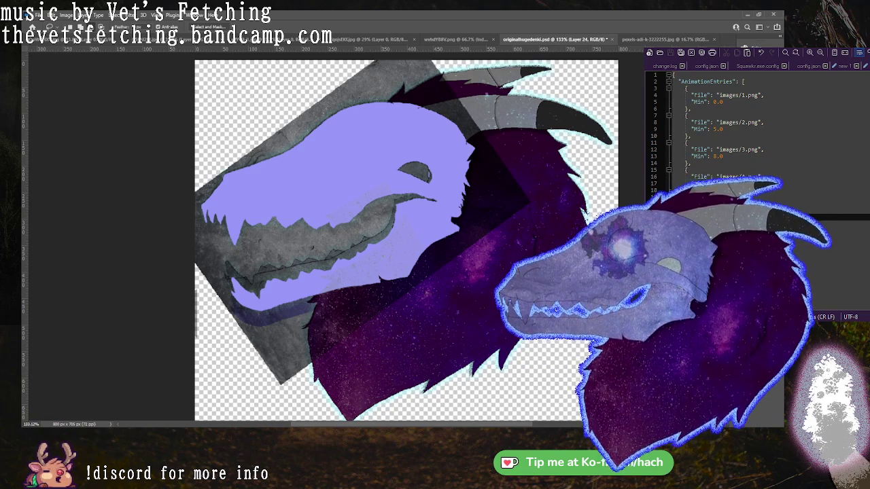
# Hide the stone texture and skull fill, and rotate and move the lavender jaw shape to match the visible lower jaw.
pyautogui.hotkey('ctrl', ',')
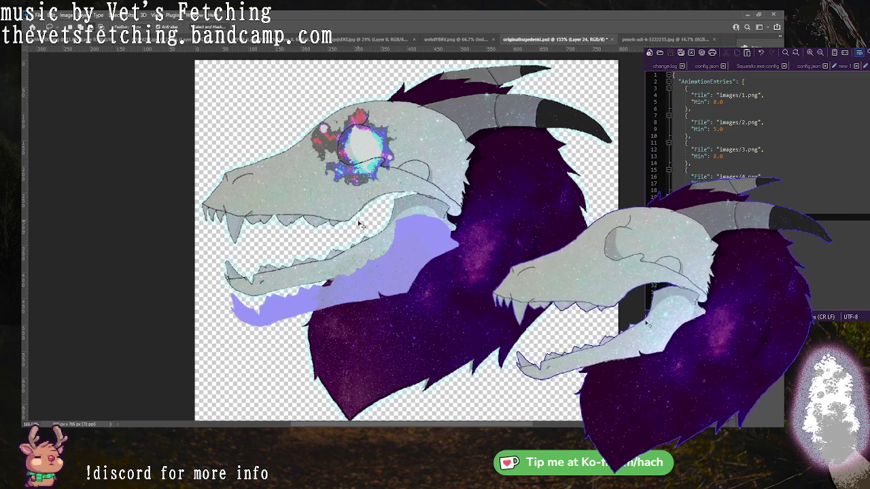
pyautogui.hotkey('ctrl', 't')
pyautogui.moveTo(418, 261); pyautogui.dragTo(416, 237)
pyautogui.moveTo(472, 177)
pyautogui.mouseDown()
pyautogui.moveTo(479, 196)
pyautogui.moveTo(474, 182)
pyautogui.mouseUp()
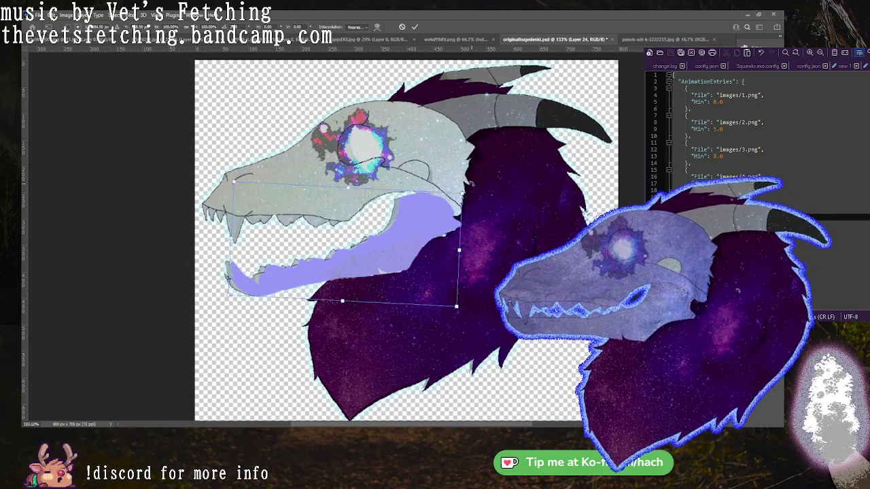
pyautogui.moveTo(419, 228); pyautogui.dragTo(411, 229)
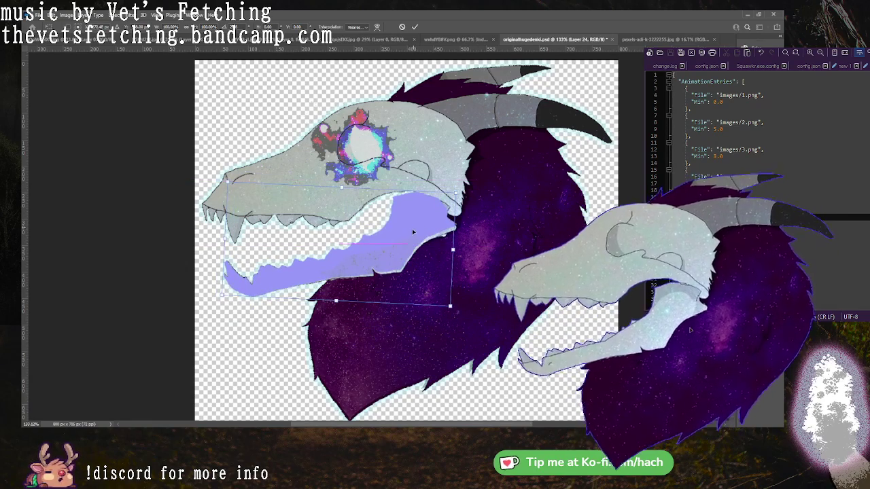
pyautogui.moveTo(463, 184); pyautogui.dragTo(467, 189)
pyautogui.moveTo(425, 237)
pyautogui.mouseDown()
pyautogui.moveTo(435, 241)
pyautogui.moveTo(411, 241)
pyautogui.mouseUp()
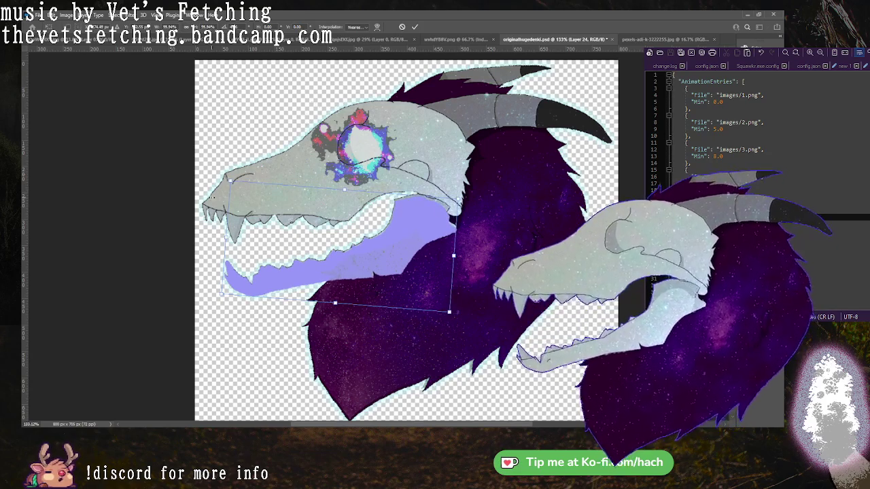
pyautogui.press('Return')
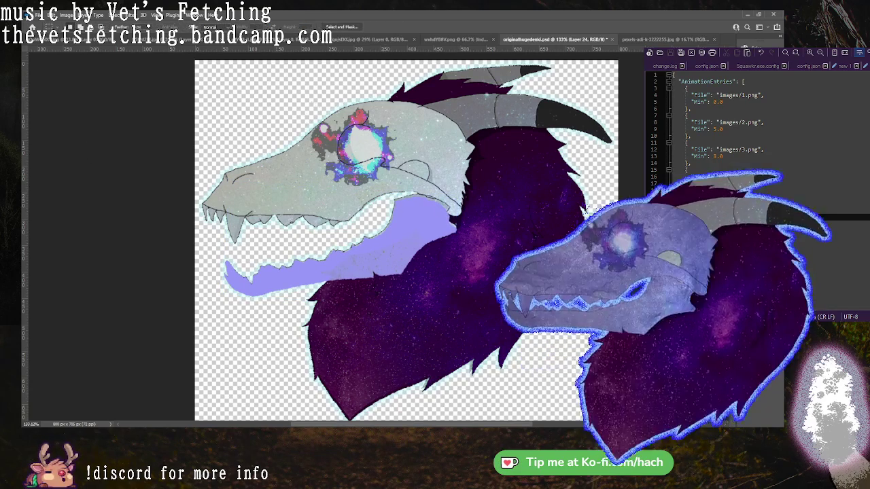
# Group the lavender jaw layer and paste the full lavender skull shape as a new layer for this jaw version.
pyautogui.hotkey('ctrl', 'g')
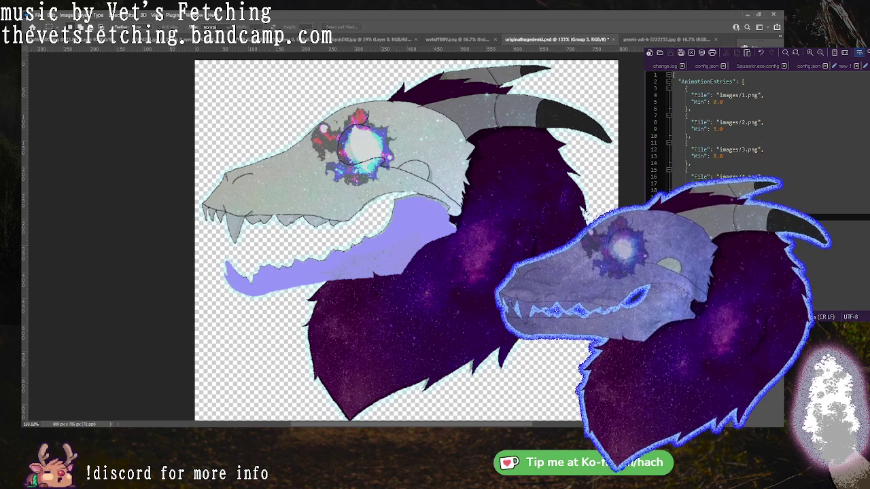
pyautogui.hotkey('ctrl', 'alt', 'shift', 'n')
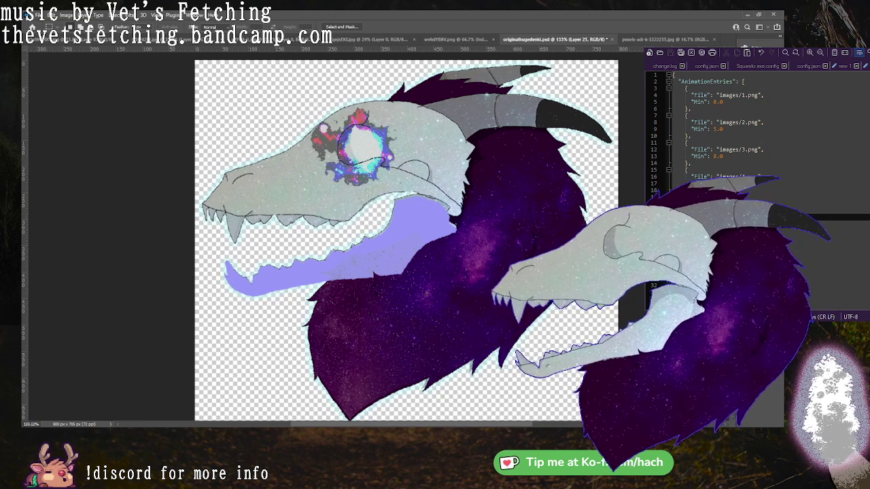
pyautogui.hotkey('alt', '[')
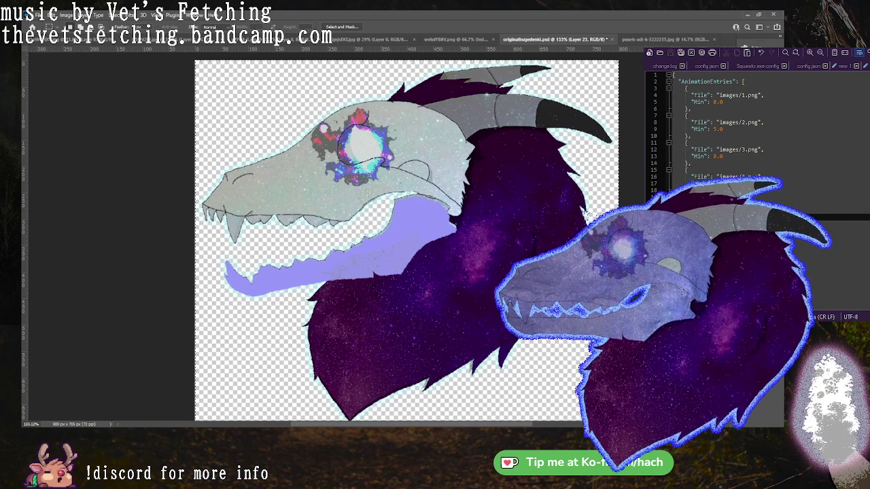
pyautogui.hotkey('ctrl', 'v')
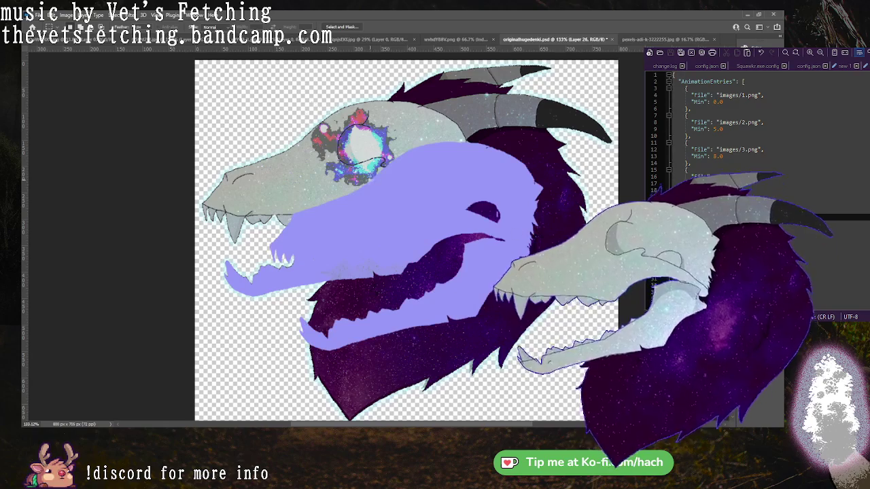
# Move the pasted lavender skull shape so its upper outline matches the visible skull, and apply the transform.
pyautogui.hotkey('ctrl', 't')
pyautogui.moveTo(412, 245); pyautogui.dragTo(370, 160)
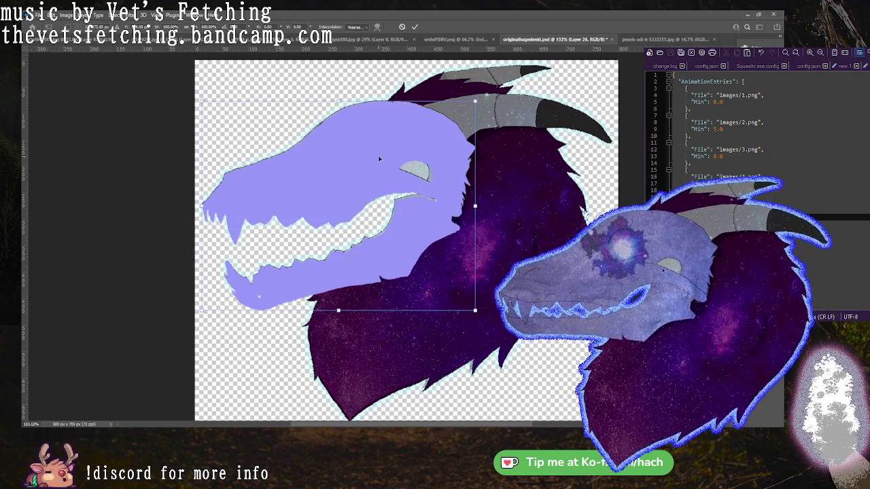
pyautogui.moveTo(371, 167); pyautogui.dragTo(369, 164)
pyautogui.press('Down')
pyautogui.press('Down')
pyautogui.press('Down')
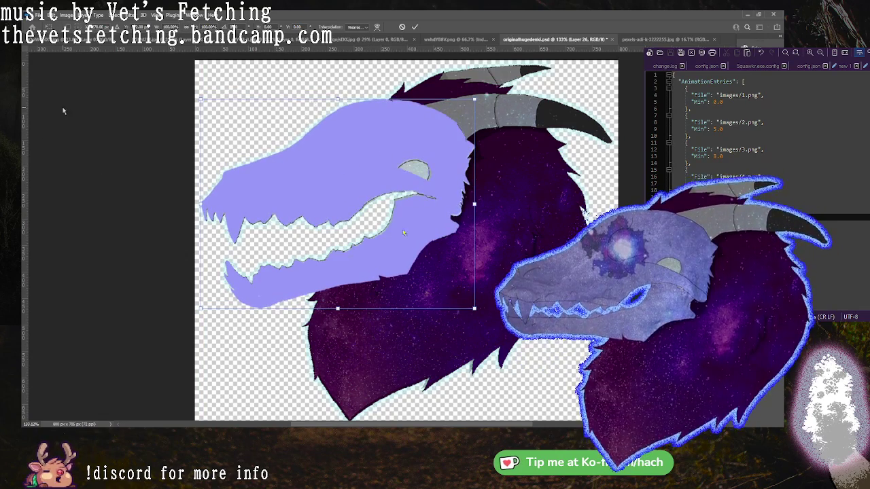
pyautogui.press('Return')
# Erase the lower jaw of the pasted skull shape and nudge the remaining upper skull to fit the outline.
pyautogui.press('b')
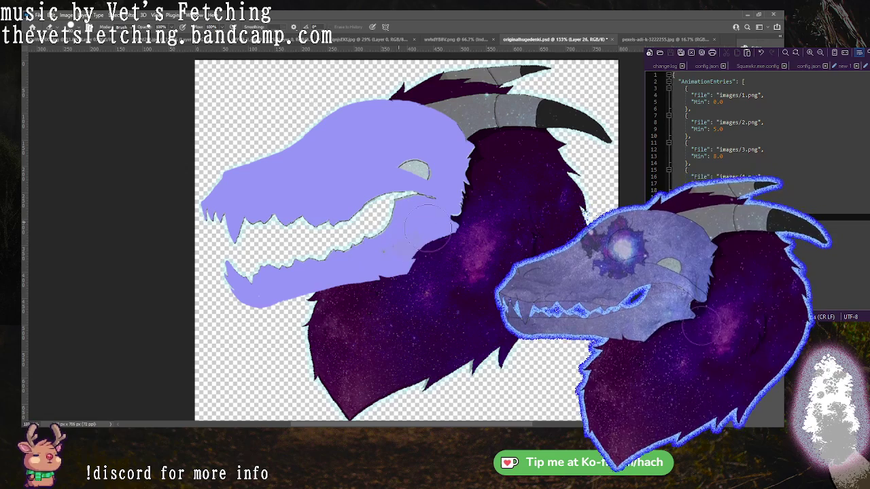
pyautogui.moveTo(428, 231)
pyautogui.mouseDown()
pyautogui.moveTo(380, 278)
pyautogui.moveTo(325, 298)
pyautogui.moveTo(287, 307)
pyautogui.moveTo(233, 277)
pyautogui.mouseUp()
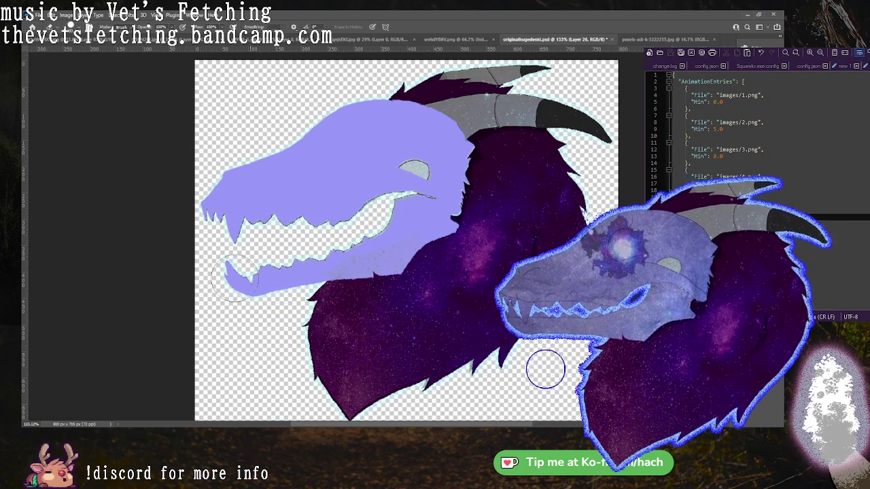
pyautogui.press('v')
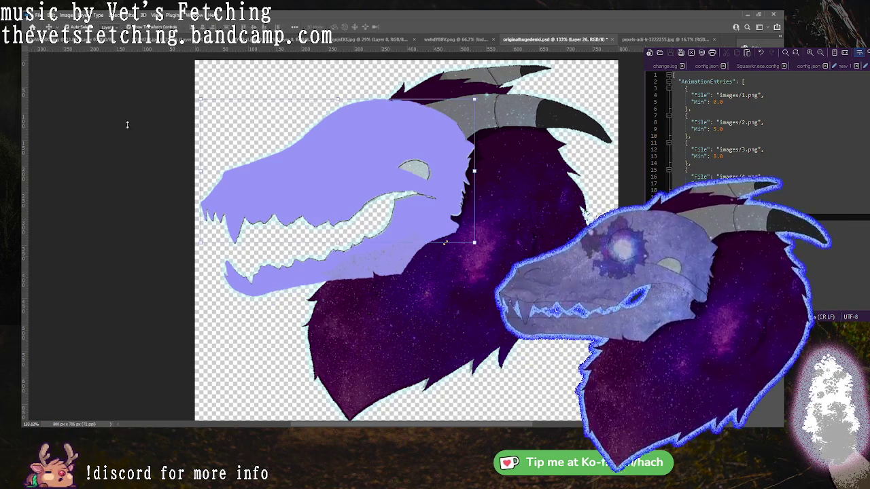
pyautogui.moveTo(348, 154); pyautogui.dragTo(347, 154)
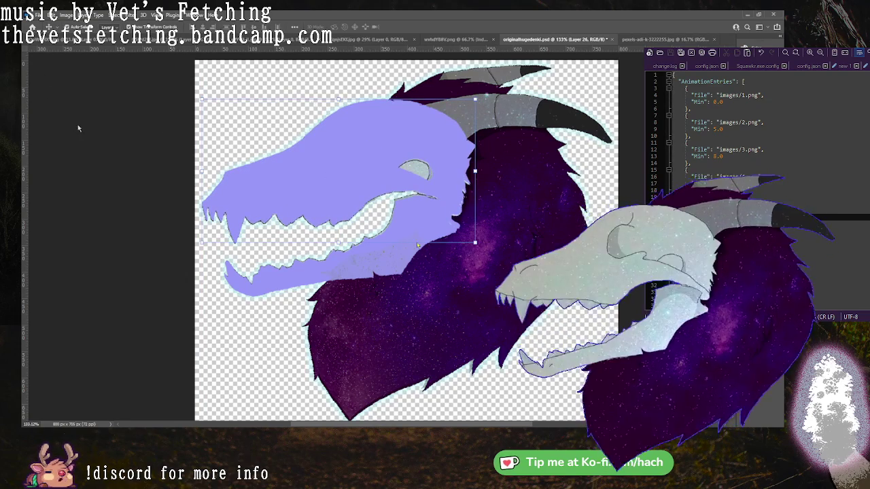
# Paste another full lavender skull shape as a new layer and place it above the visible artwork of the next jaw version.
pyautogui.press('m')
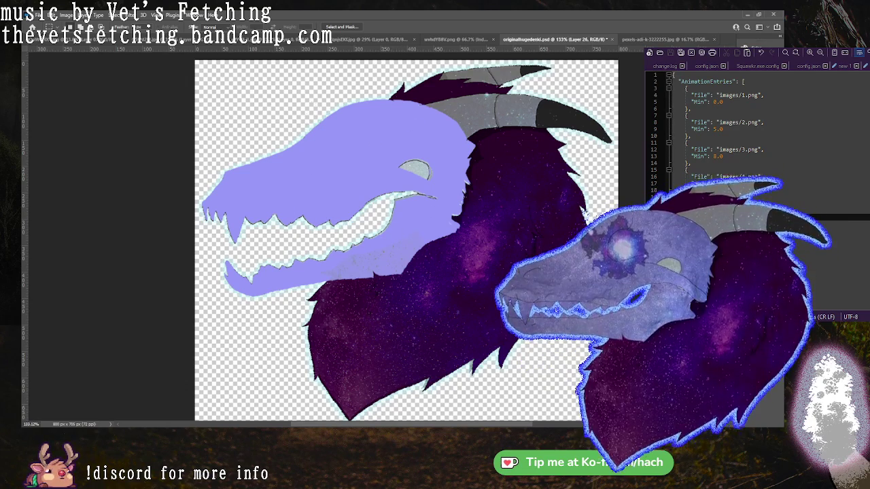
pyautogui.click(765, 392)
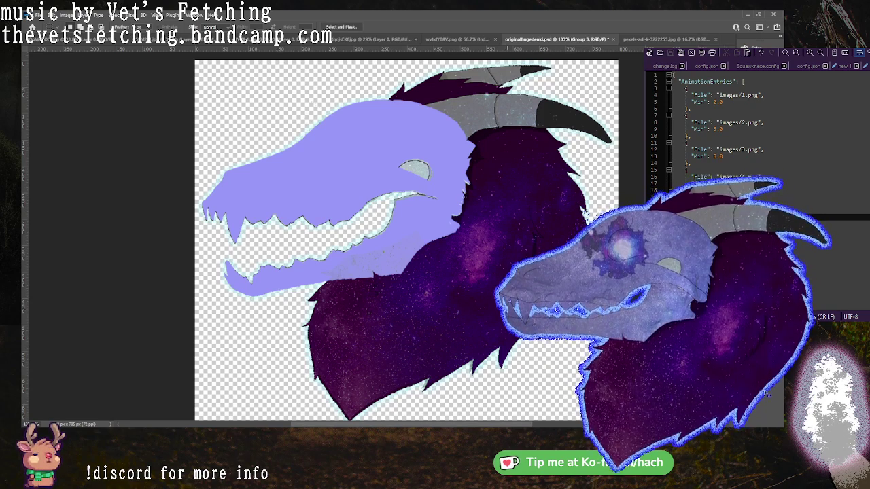
pyautogui.click(765, 393)
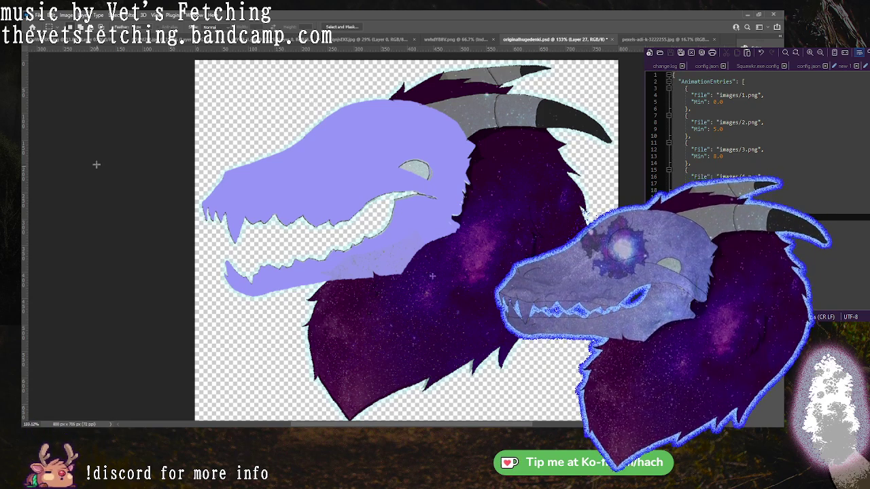
pyautogui.press('b')
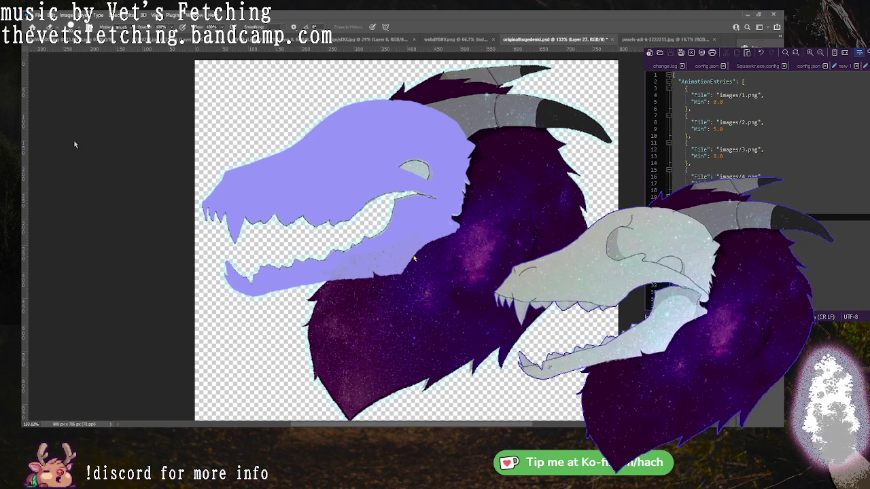
pyautogui.press('v')
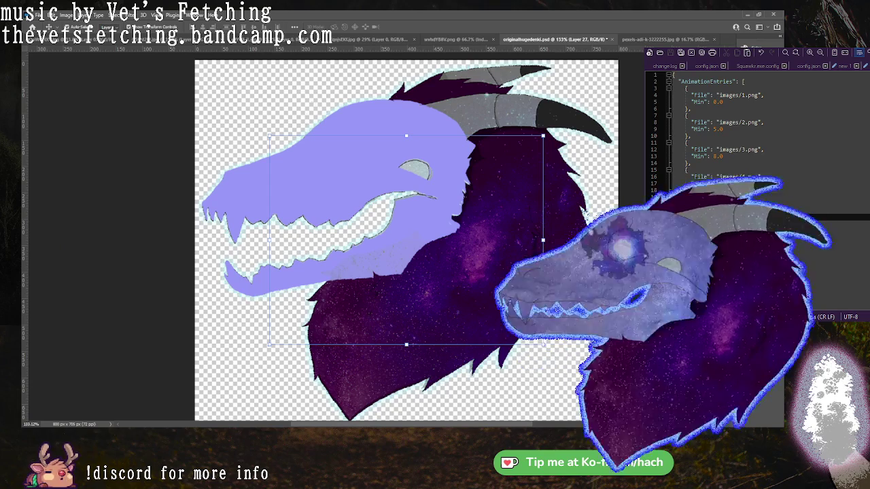
pyautogui.hotkey('ctrl', 'z')
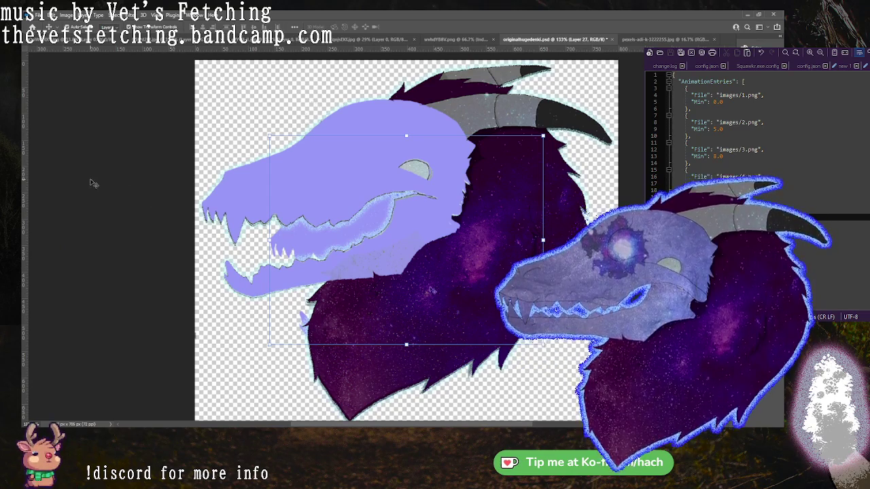
pyautogui.press('e')
pyautogui.moveTo(389, 219); pyautogui.dragTo(436, 227)
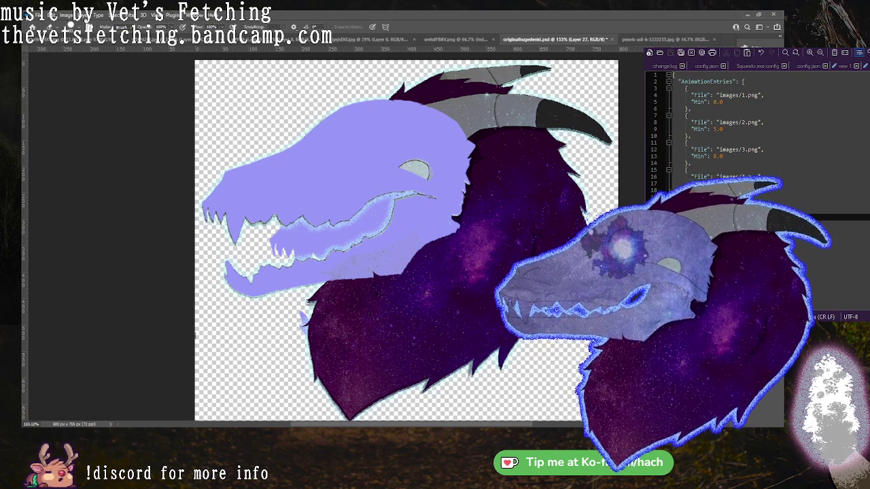
pyautogui.hotkey('ctrl', 'z')
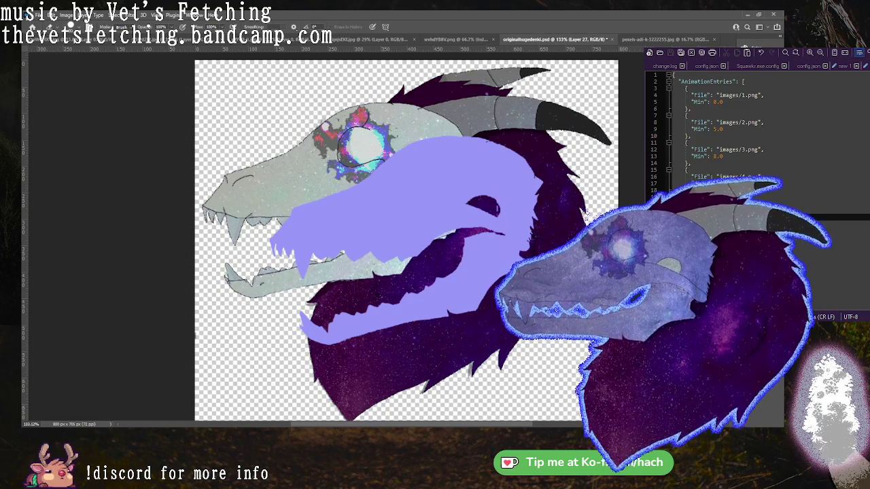
# Move the new lavender skull shape onto the visible upper skull, apply the transform and erase its lower jaw.
pyautogui.hotkey('ctrl', 't')
pyautogui.moveTo(417, 206); pyautogui.dragTo(353, 177)
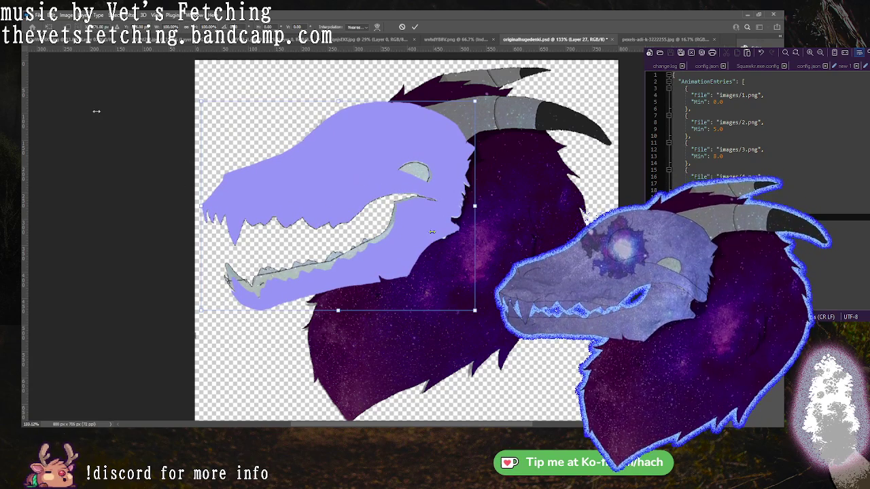
pyautogui.press('Return')
pyautogui.hotkey('ctrl', ']')
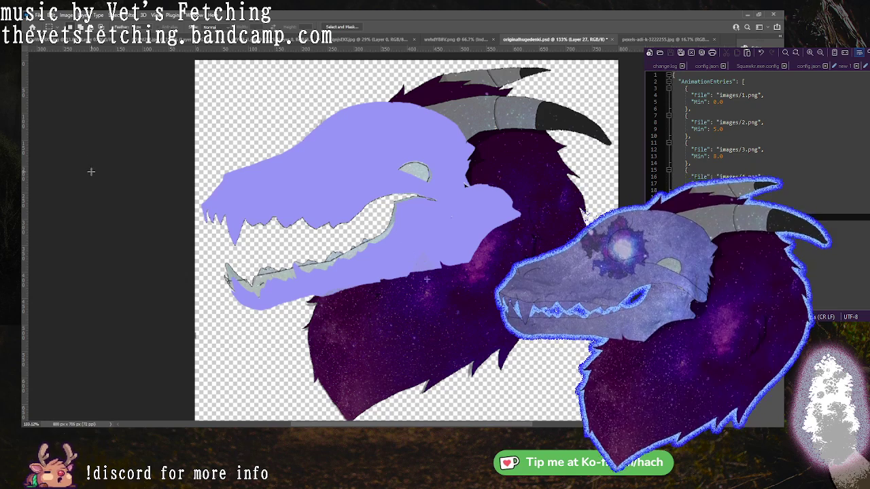
pyautogui.hotkey('ctrl', 'z')
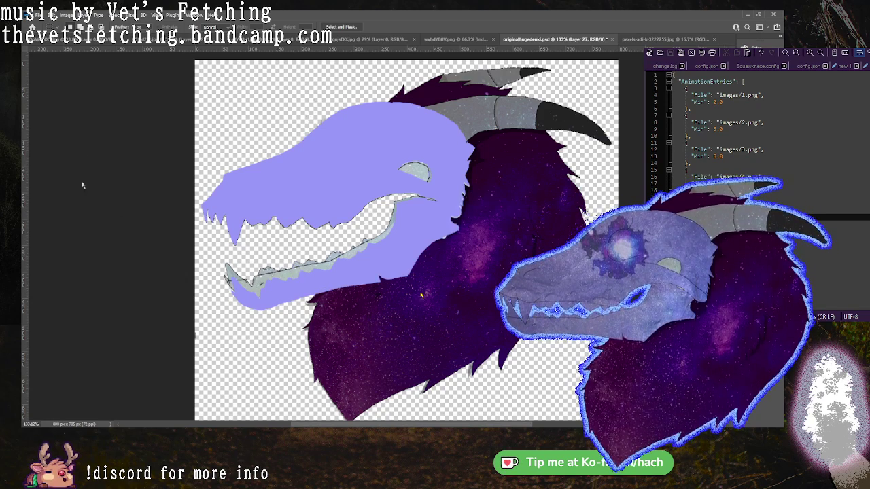
pyautogui.press('e')
pyautogui.moveTo(328, 306)
pyautogui.mouseDown()
pyautogui.moveTo(242, 293)
pyautogui.moveTo(351, 303)
pyautogui.moveTo(401, 231)
pyautogui.moveTo(400, 217)
pyautogui.moveTo(430, 229)
pyautogui.moveTo(418, 230)
pyautogui.moveTo(443, 233)
pyautogui.moveTo(414, 268)
pyautogui.moveTo(298, 285)
pyautogui.mouseUp()
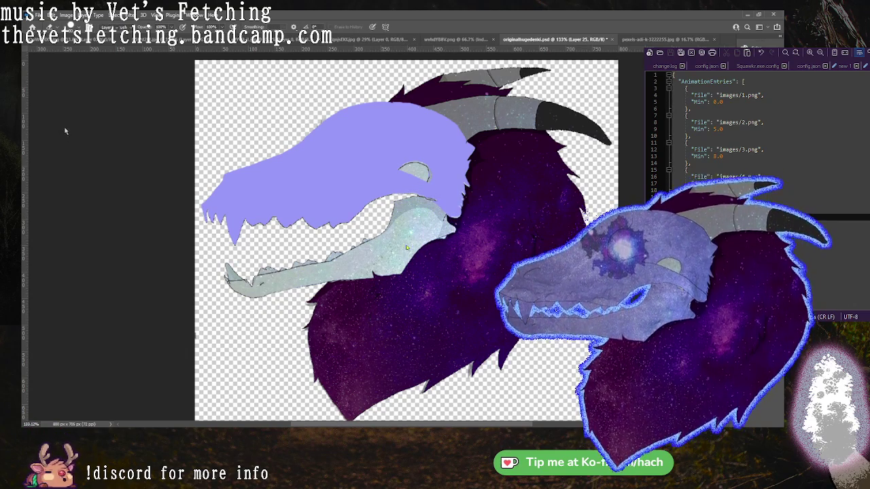
# Move and slightly rotate the separate lavender jaw shape to match the visible lower jaw, and apply the transform.
pyautogui.press('v')
pyautogui.hotkey('ctrl', 'z')
pyautogui.hotkey('ctrl', 'z')
pyautogui.hotkey('ctrl', 'z')
pyautogui.hotkey('ctrl', 'z')
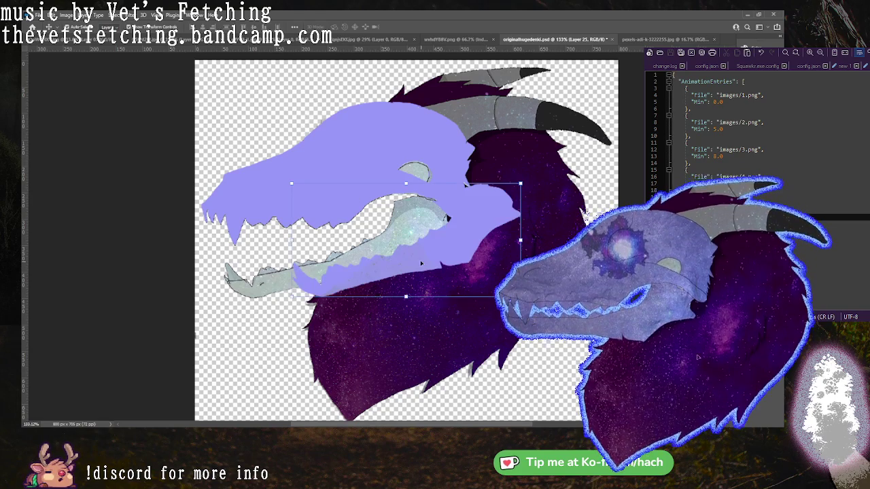
pyautogui.moveTo(455, 244); pyautogui.dragTo(392, 248)
pyautogui.moveTo(481, 168); pyautogui.dragTo(460, 186)
pyautogui.hotkey('ctrl', 'z')
pyautogui.click(394, 262)
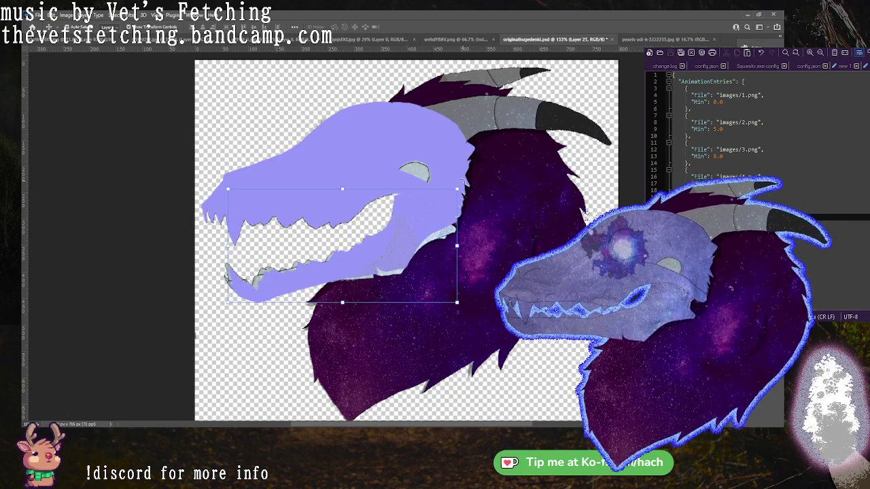
pyautogui.moveTo(462, 180); pyautogui.dragTo(467, 188)
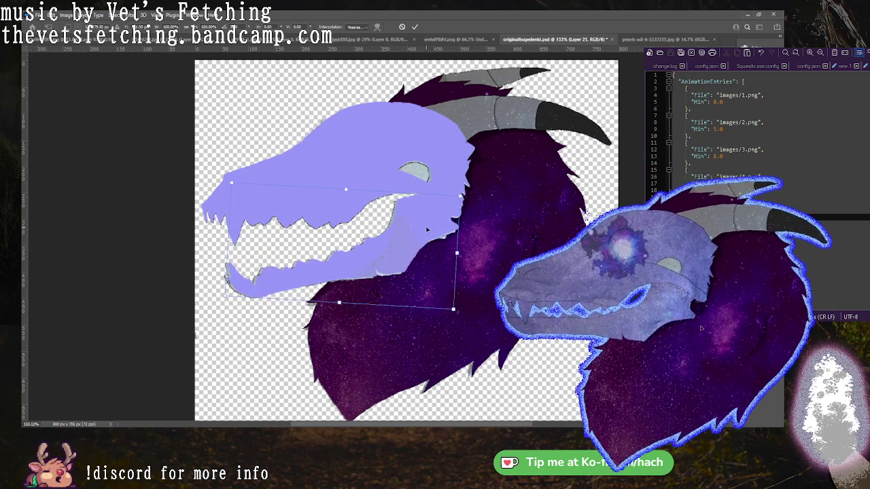
pyautogui.moveTo(427, 230); pyautogui.dragTo(421, 229)
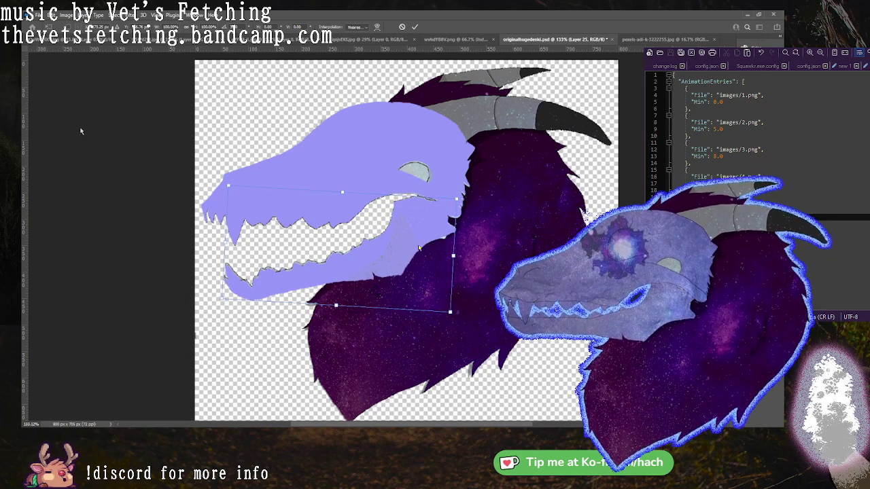
pyautogui.press('Return')
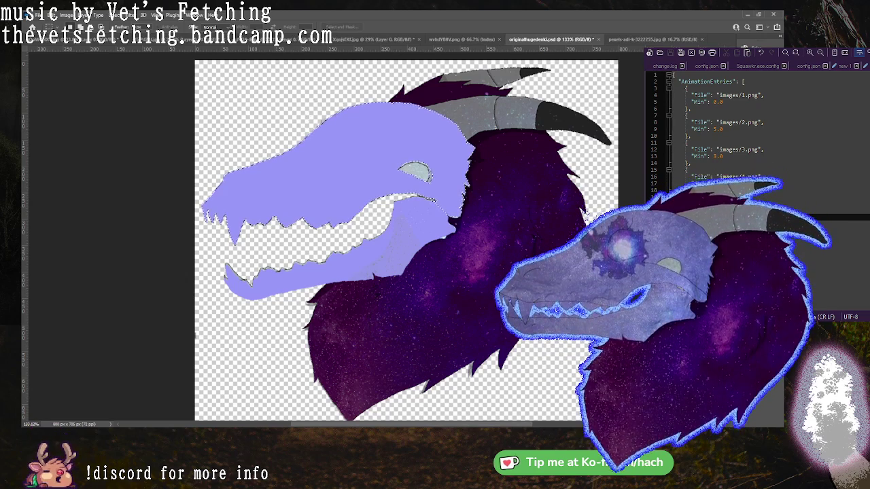
pyautogui.hotkey('ctrl', 'shift', 'alt', 'n')
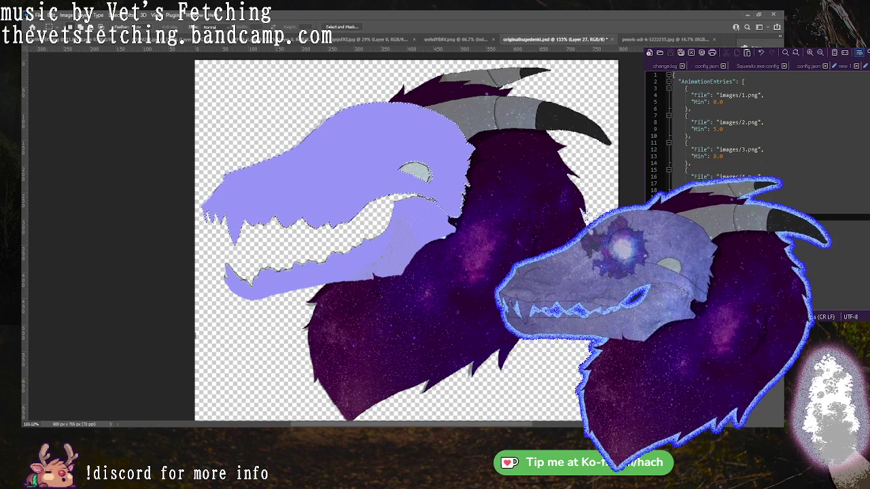
pyautogui.hotkey('ctrl', 'z')
pyautogui.hotkey('ctrl', 'shift', 'z')
pyautogui.hotkey('ctrl', 'z')
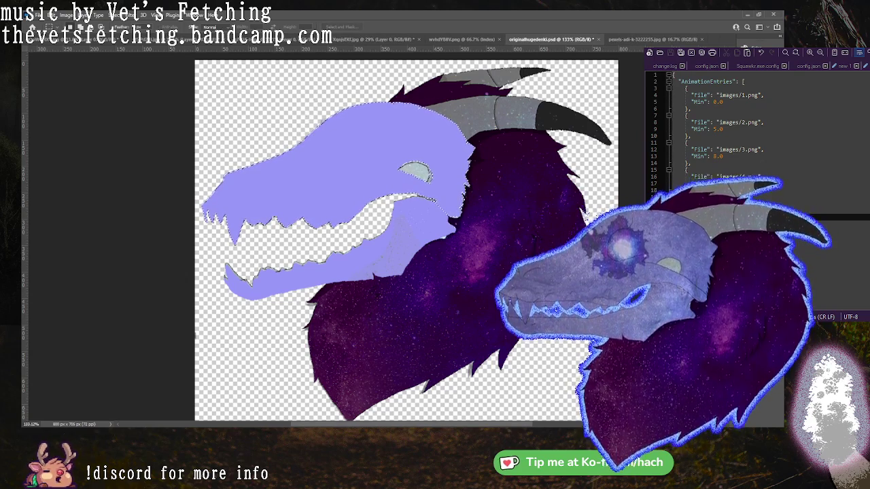
# Group the lavender skull and jaw layers, clear the selection, and show the less open jaw version with its stone texture hidden.
pyautogui.hotkey('ctrl', 'g')
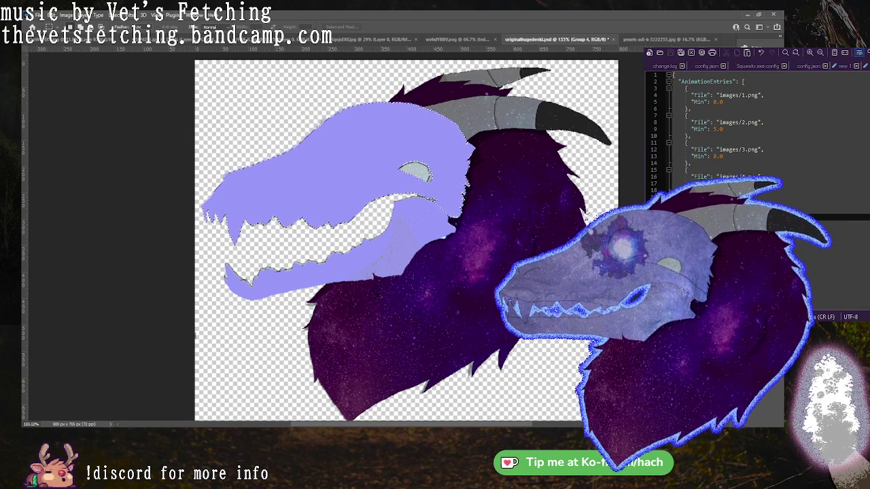
pyautogui.hotkey('ctrl', ',')
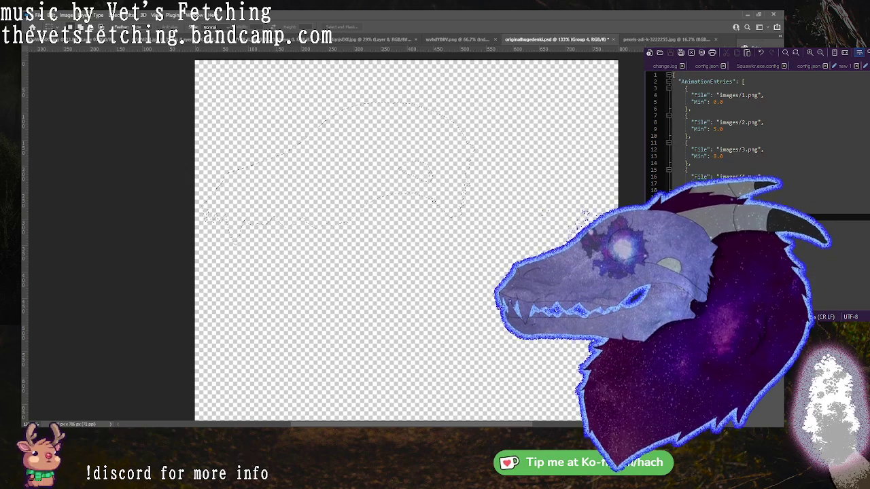
pyautogui.hotkey('ctrl', ',')
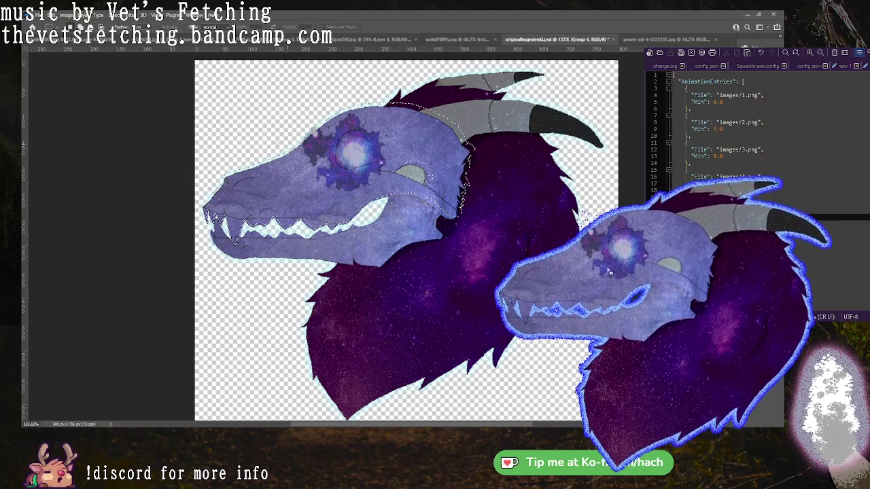
pyautogui.hotkey('ctrl', 'd')
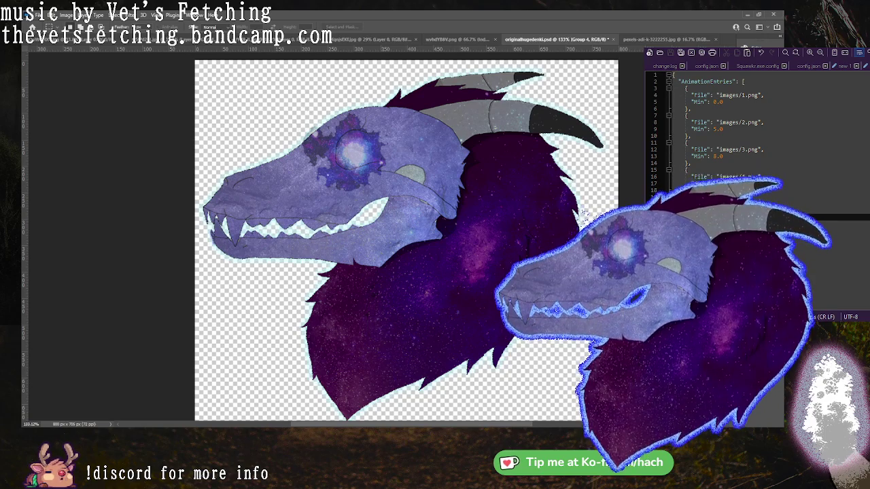
pyautogui.press('Delete')
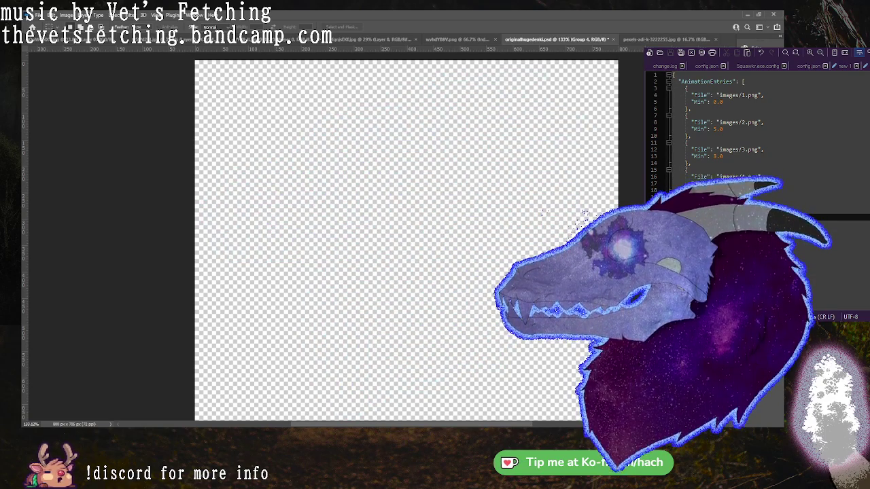
pyautogui.hotkey('ctrl', 'z')
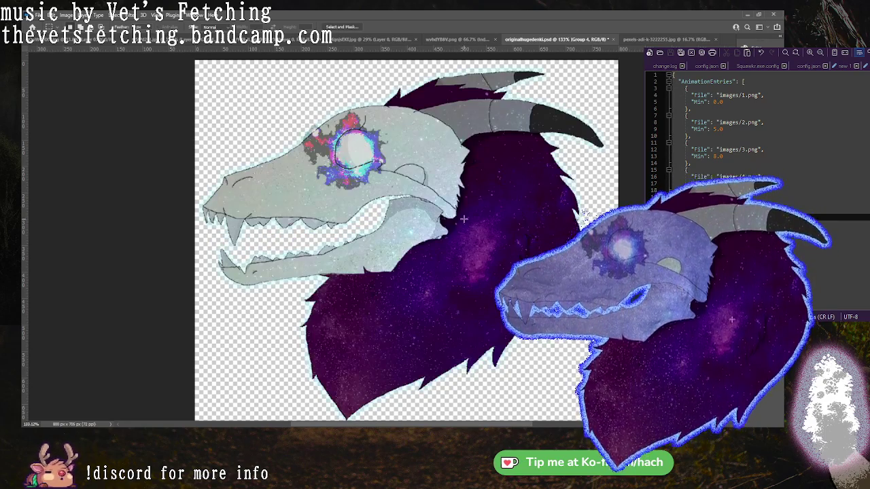
# Bring copies of the lavender skull and lower jaw shapes in as layers above the visible open-jaw artwork.
pyautogui.hotkey('ctrl', 'v')
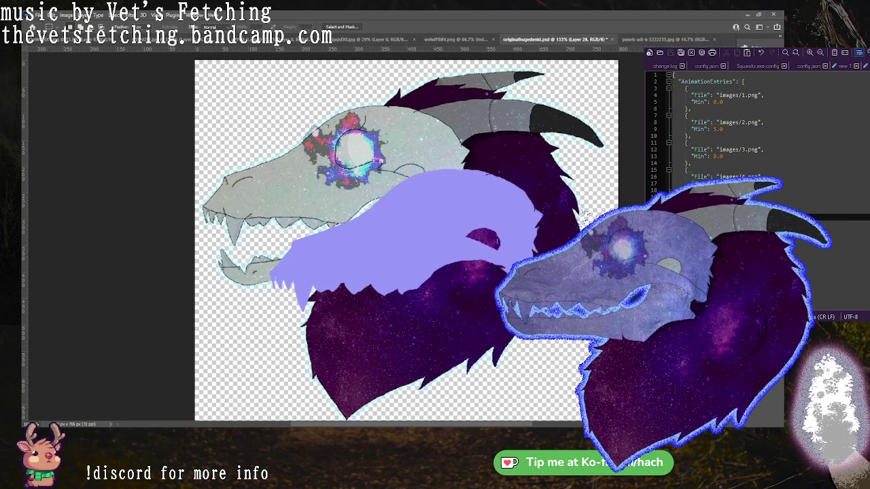
pyautogui.hotkey('ctrl', 'z')
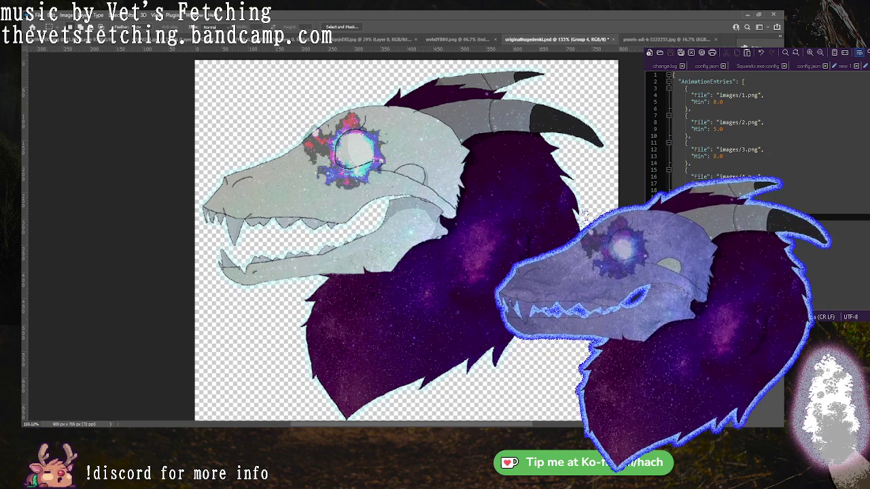
pyautogui.hotkey('ctrl', 'z')
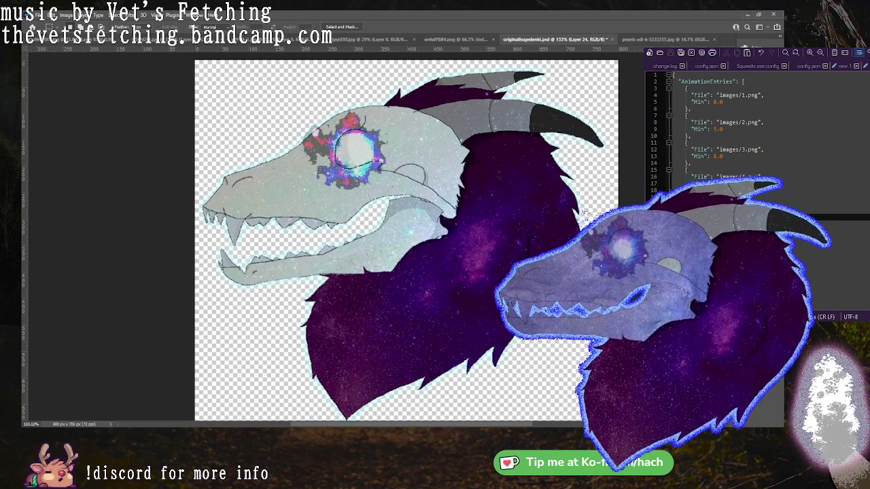
pyautogui.hotkey('ctrl', 'z')
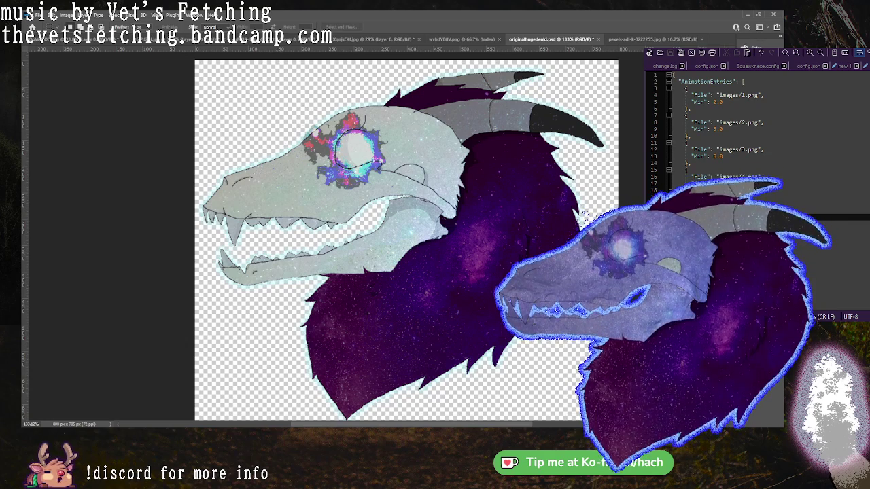
pyautogui.hotkey('ctrl', 'z')
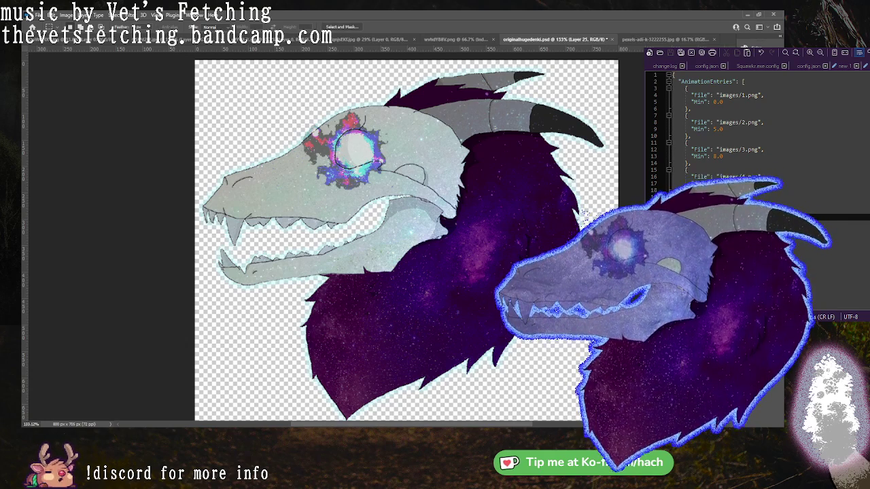
pyautogui.hotkey('ctrl', 'z')
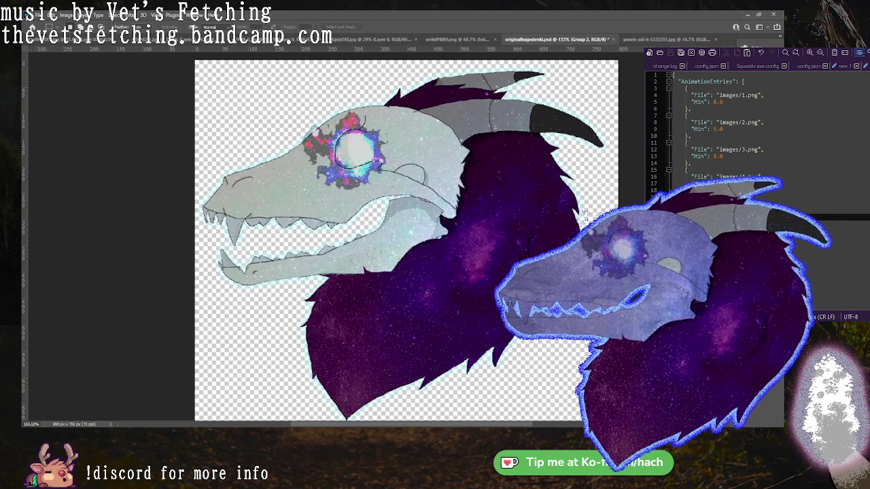
pyautogui.hotkey('ctrl', 'z')
pyautogui.hotkey('ctrl', 'z')
pyautogui.hotkey('ctrl', 'z')
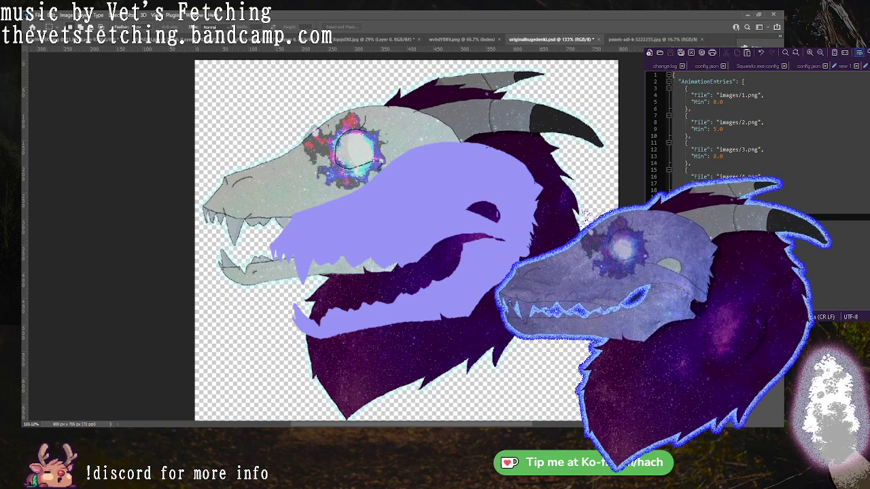
# Move the lavender skull and jaw shapes together so the skull covers the visible upper skull, and apply the transform.
pyautogui.hotkey('ctrl', 't')
pyautogui.moveTo(397, 205); pyautogui.dragTo(325, 167)
pyautogui.press('Return')
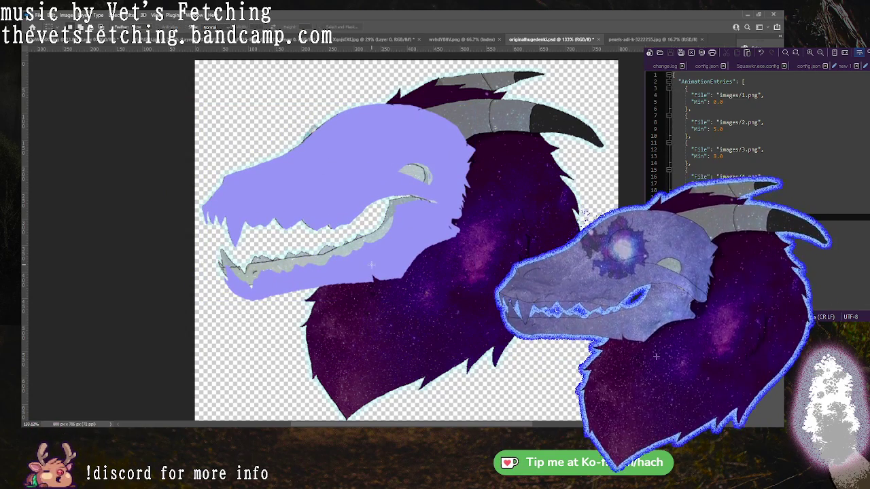
pyautogui.hotkey('ctrl', 't')
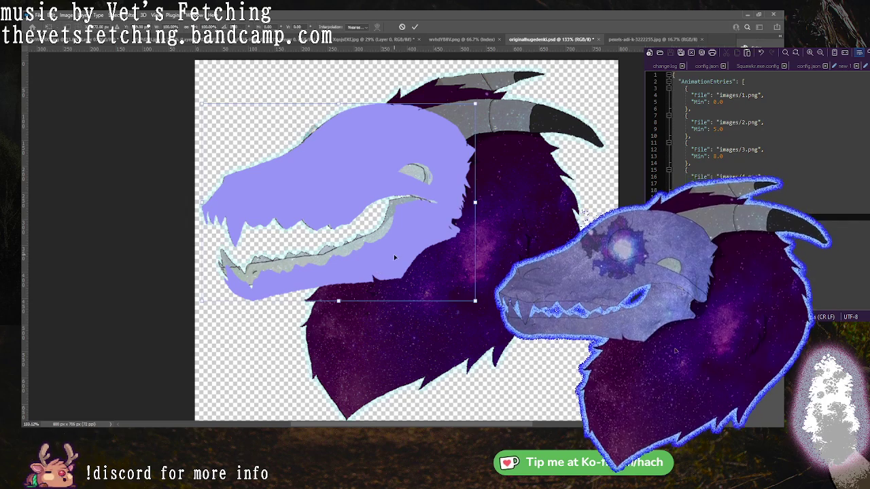
pyautogui.press('Return')
# Rotate the separate lavender jaw shape slightly clockwise and move it up onto the visible lower jaw.
pyautogui.hotkey('alt', '[')
pyautogui.hotkey('ctrl', 't')
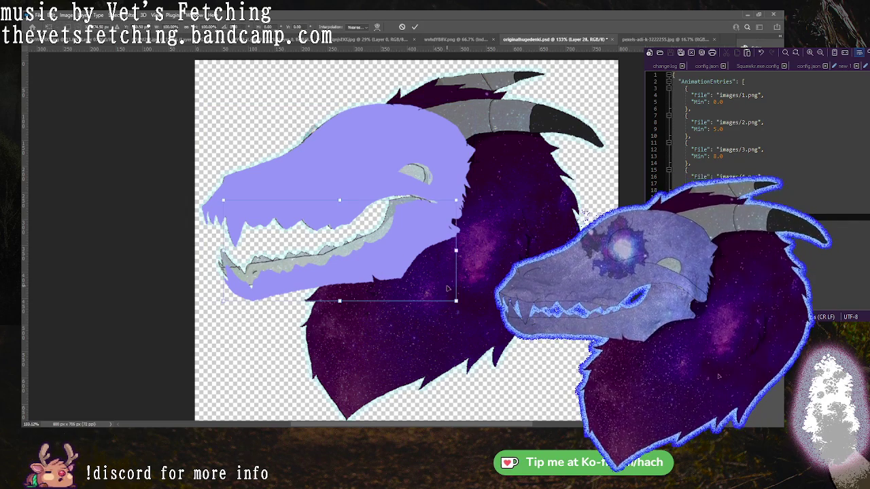
pyautogui.moveTo(407, 260); pyautogui.dragTo(405, 249)
pyautogui.moveTo(468, 176); pyautogui.dragTo(473, 183)
pyautogui.moveTo(420, 212); pyautogui.dragTo(419, 215)
pyautogui.press('Down')
pyautogui.press('Down')
pyautogui.press('Down')
pyautogui.press('Down')
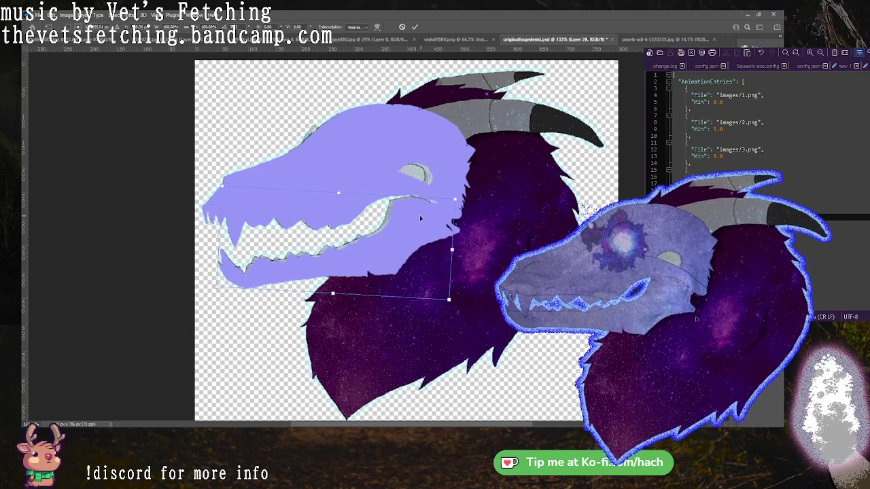
# Fine-tune the lavender jaw's position, narrow it slightly from its rear edge and apply the transform.
pyautogui.press('Right')
pyautogui.press('Right')
pyautogui.press('Right')
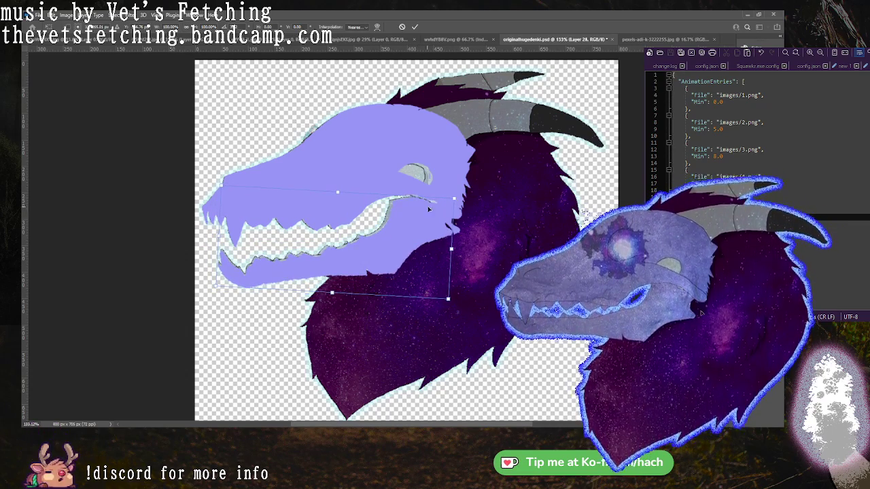
pyautogui.moveTo(459, 194); pyautogui.dragTo(461, 193)
pyautogui.moveTo(452, 251); pyautogui.dragTo(448, 250)
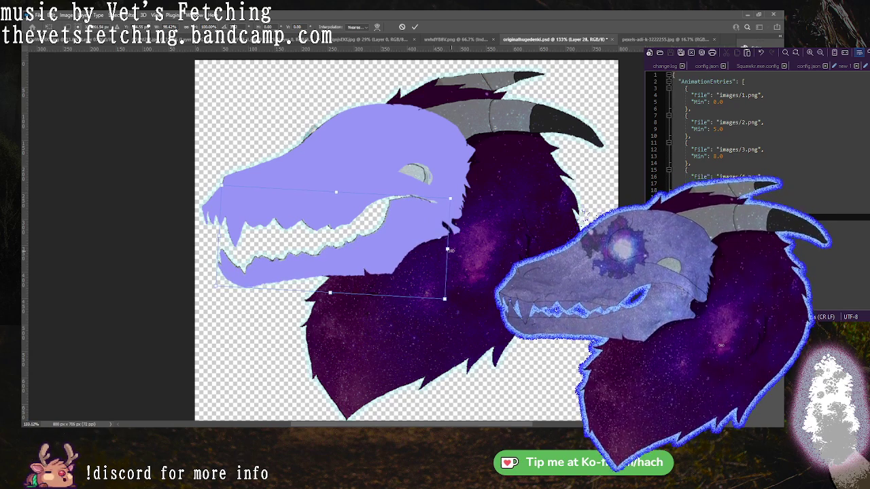
pyautogui.press('Return')
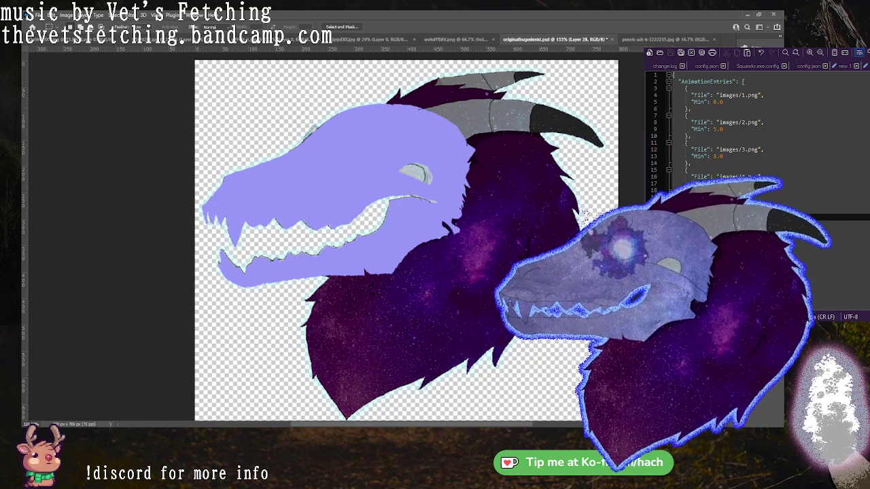
# Narrow the lavender skull shape slightly to match the visible skull's rear edge, and group the skull and jaw layers.
pyautogui.hotkey('ctrl', 't')
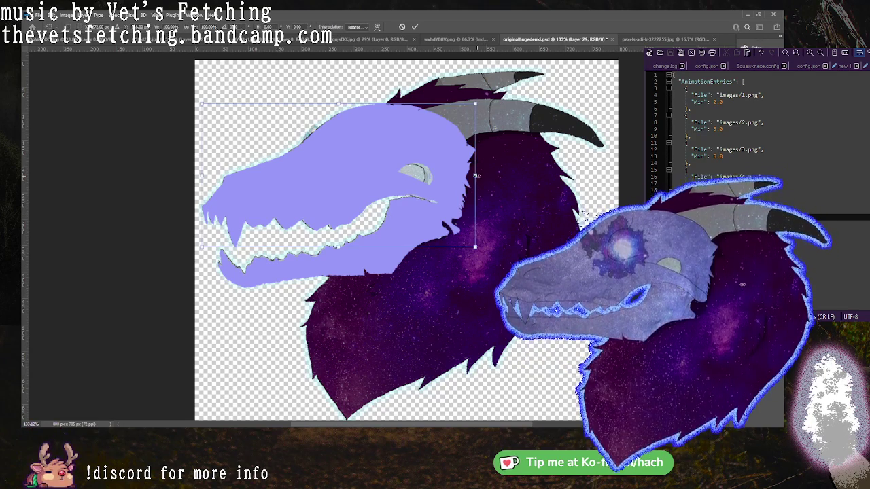
pyautogui.moveTo(476, 175); pyautogui.dragTo(471, 175)
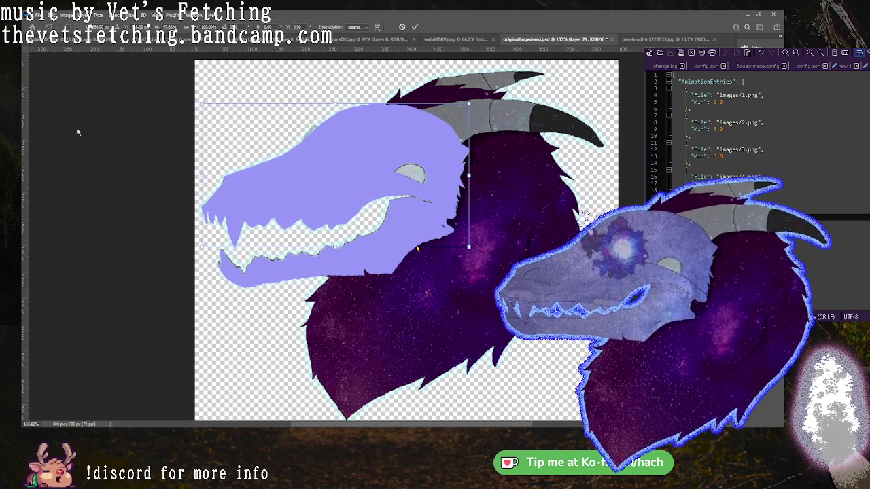
pyautogui.press('Return')
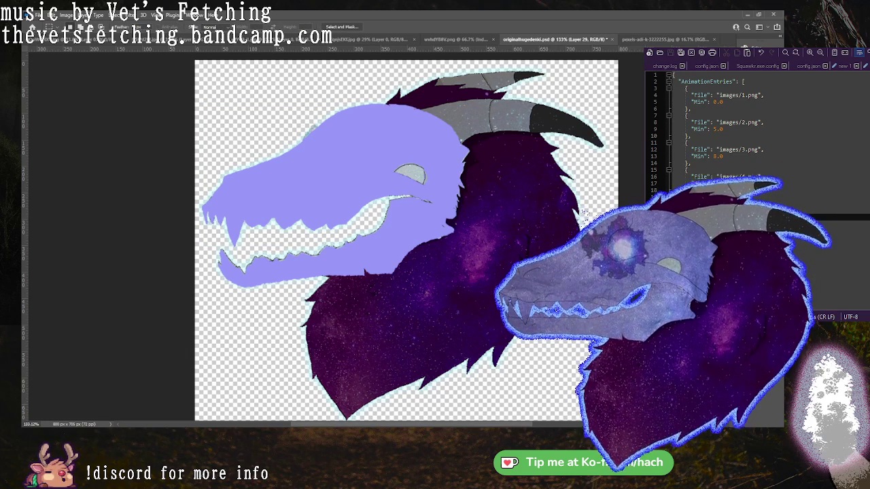
pyautogui.hotkey('ctrl', 'g')
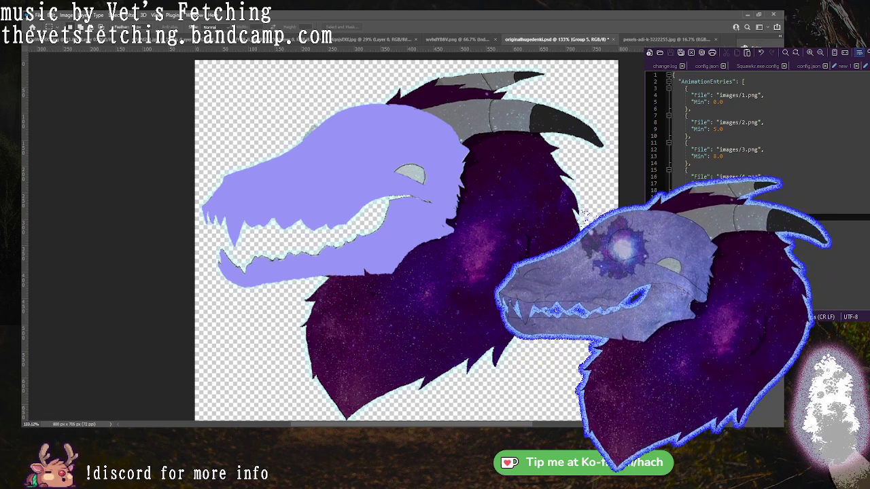
# Refit the lavender jaw layer inside the group by narrowing and shifting it slightly, and apply the transform.
pyautogui.click(852, 314)
pyautogui.hotkey('ctrl', 't')
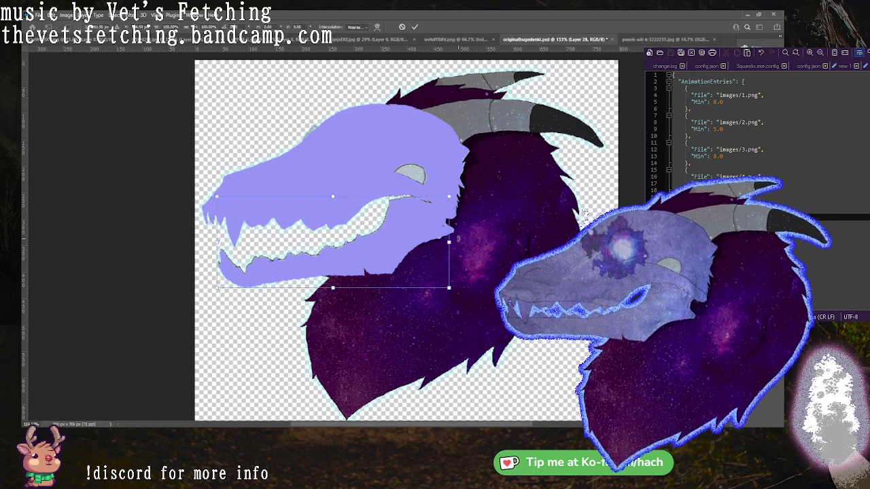
pyautogui.moveTo(447, 243); pyautogui.dragTo(431, 246)
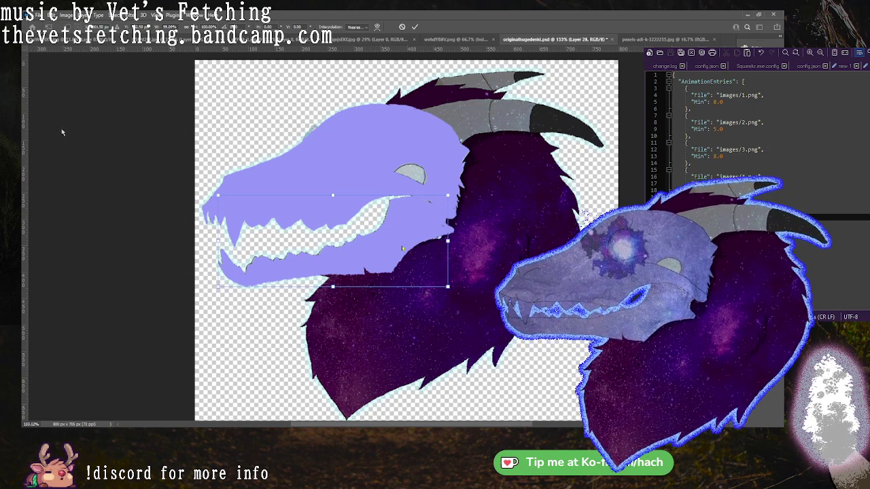
pyautogui.press('Return')
pyautogui.press('m')
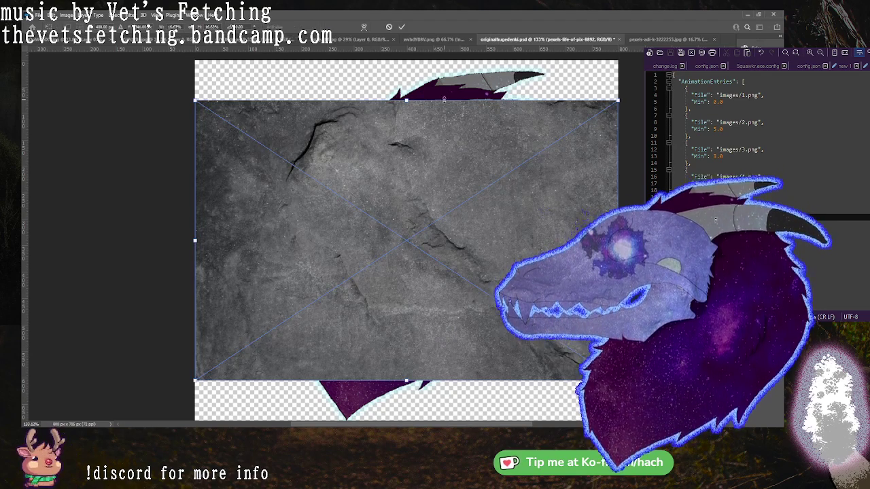
# Scale down the placed grey stone texture, rotate it and position it over the dragon's skull.
pyautogui.moveTo(621, 95); pyautogui.dragTo(97, 361)
pyautogui.moveTo(446, 132); pyautogui.dragTo(383, 288)
pyautogui.moveTo(364, 379); pyautogui.dragTo(389, 131)
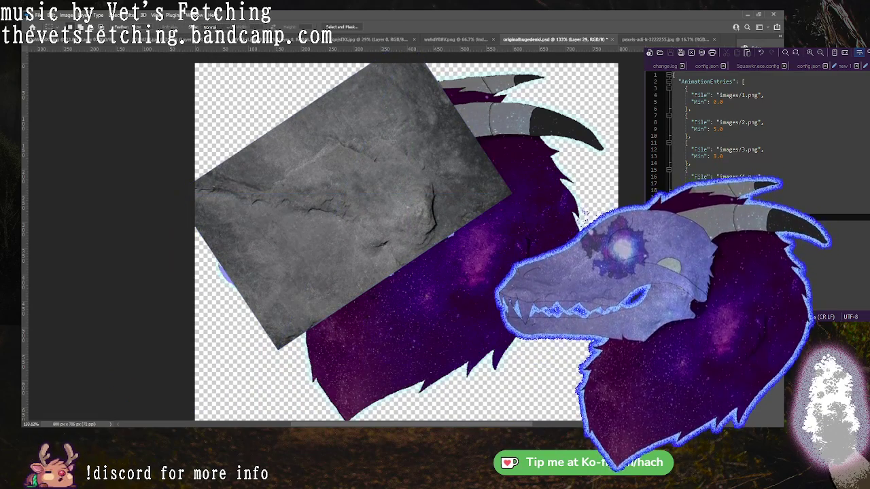
# Select the stone texture layer and change its blend mode so the skull artwork shows through it.
pyautogui.hotkey('alt', ']')
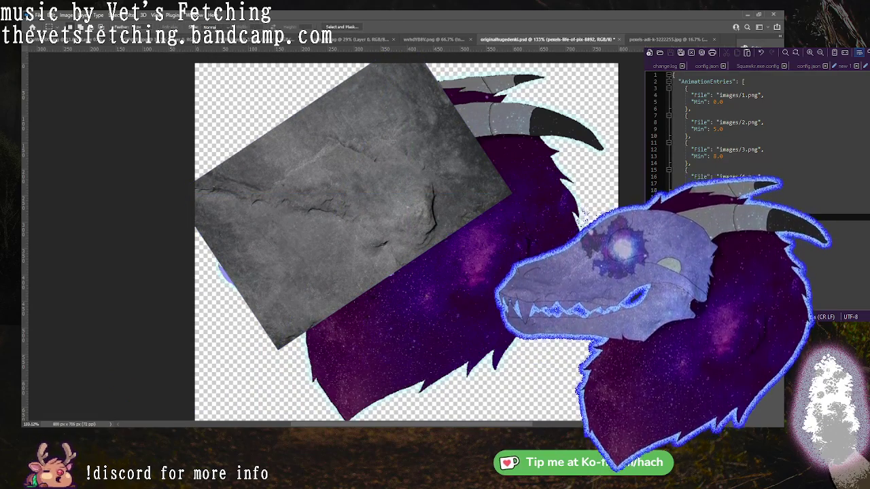
pyautogui.hotkey('shift', '+')
pyautogui.hotkey('shift', '+')
pyautogui.hotkey('shift', '+')
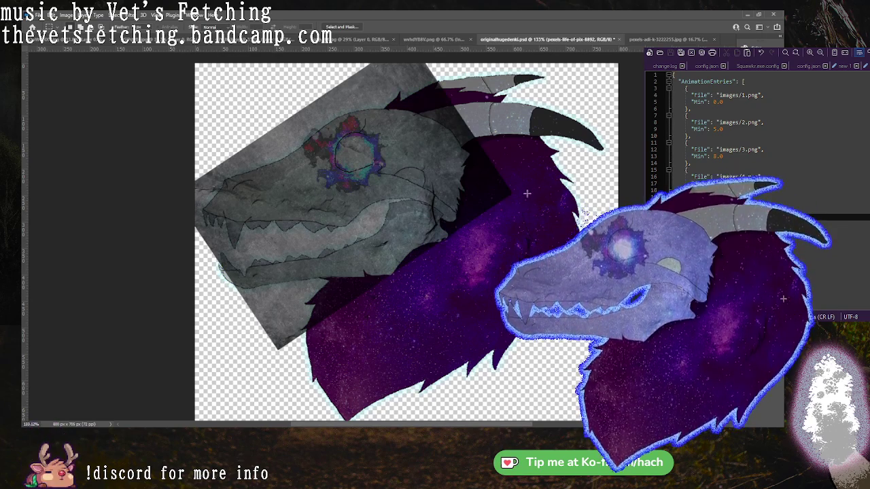
# Rotate, reposition and enlarge the stone texture so it covers the whole skull and lower jaw, and apply the transform.
pyautogui.hotkey('ctrl', 't')
pyautogui.moveTo(545, 207); pyautogui.dragTo(583, 167)
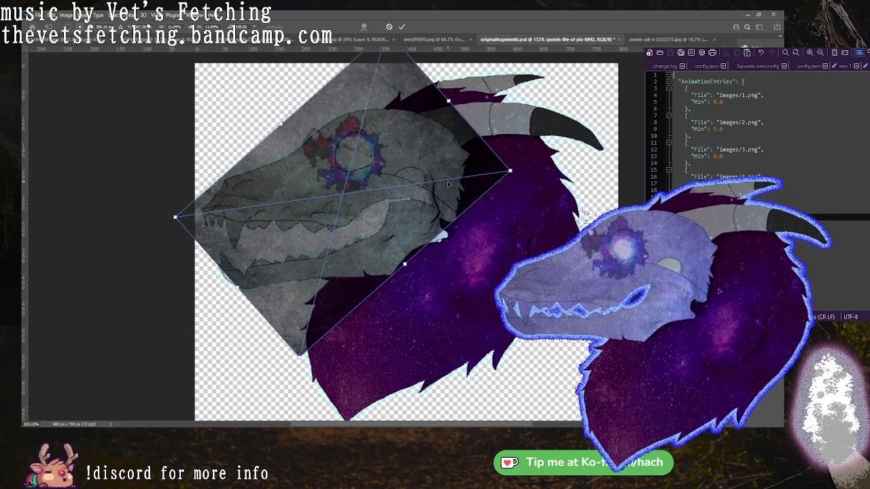
pyautogui.moveTo(448, 184)
pyautogui.mouseDown()
pyautogui.moveTo(459, 195)
pyautogui.moveTo(449, 190)
pyautogui.moveTo(454, 182)
pyautogui.mouseUp()
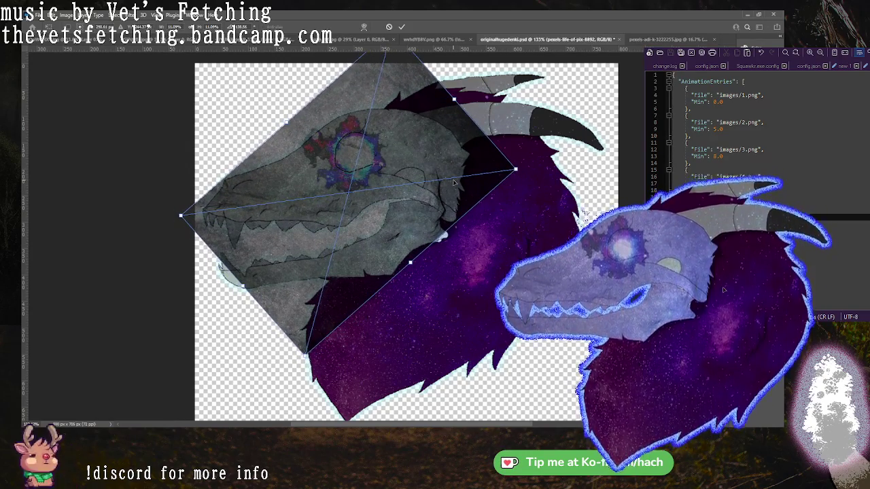
pyautogui.press('Return')
pyautogui.press('m')
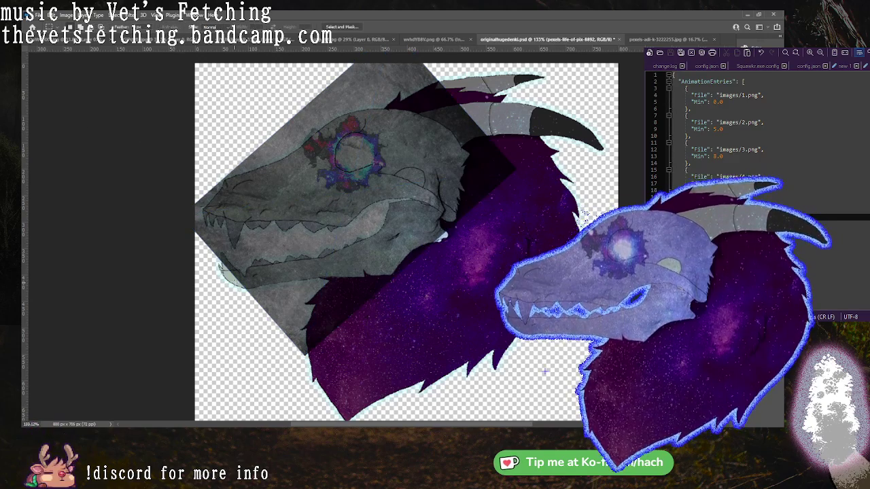
pyautogui.hotkey('ctrl', 't')
pyautogui.moveTo(181, 216); pyautogui.dragTo(168, 227)
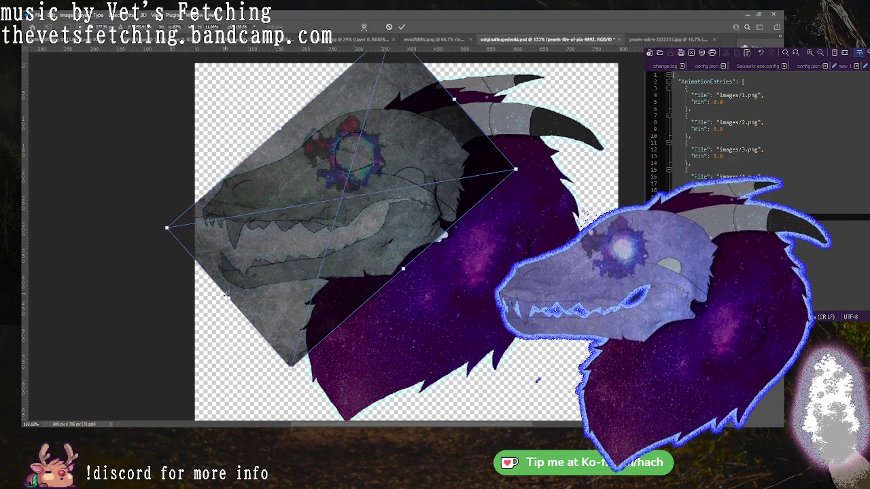
pyautogui.press('Return')
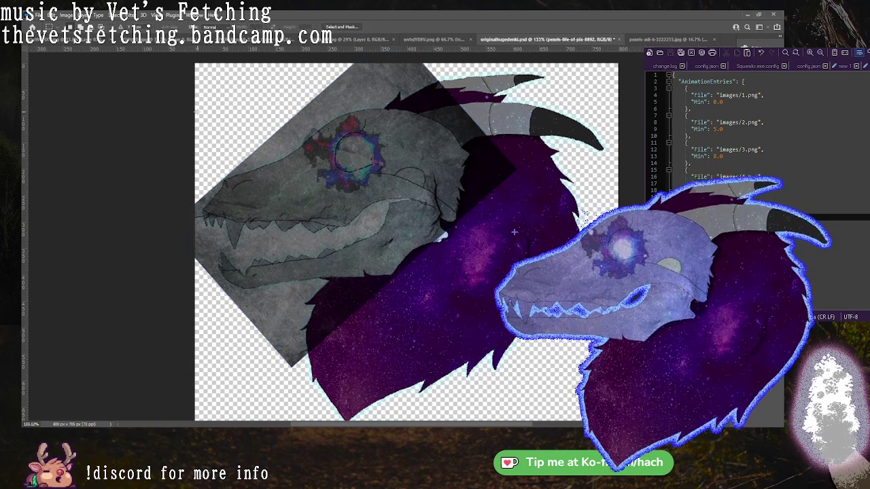
# Show the lavender skull and jaw layers beneath the stone texture and switch to the Magic Wand tool.
pyautogui.hotkey('ctrl', 'shift', 'alt', 'n')
pyautogui.hotkey('alt', 'BackSpace')
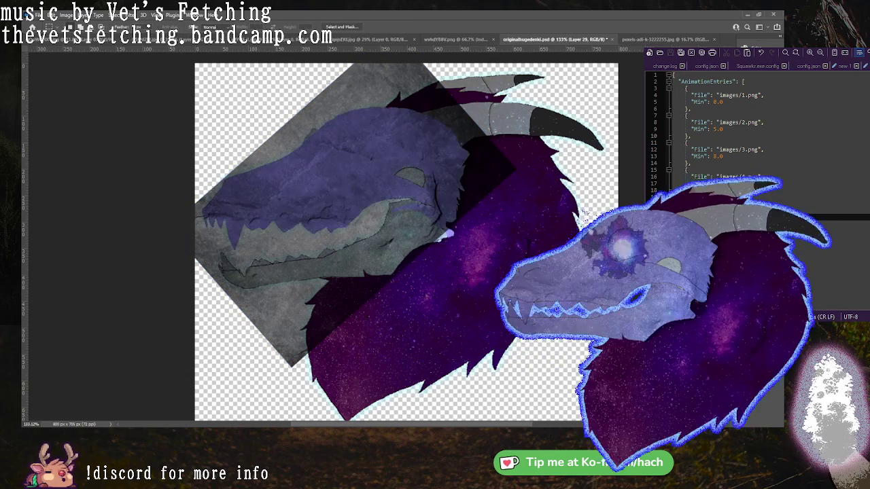
pyautogui.press('w')
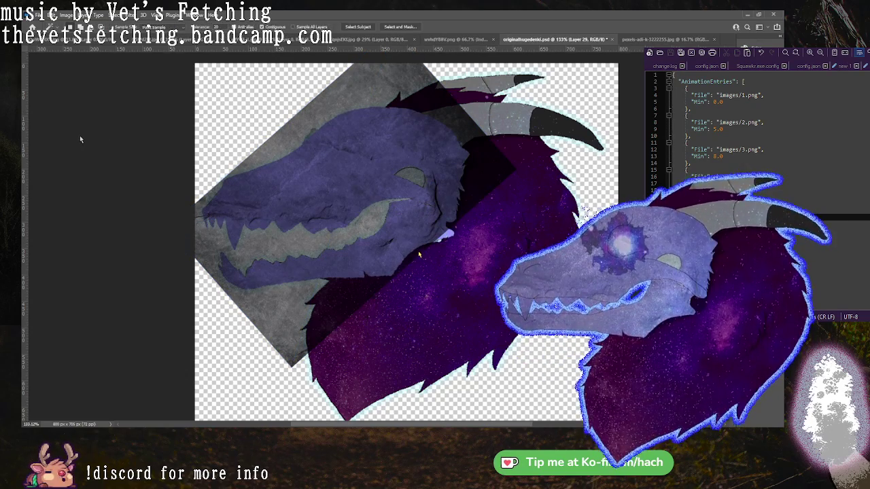
# Try selecting the area outside the lavender skull together with its cheek opening, and clear the selection.
pyautogui.click(213, 119)
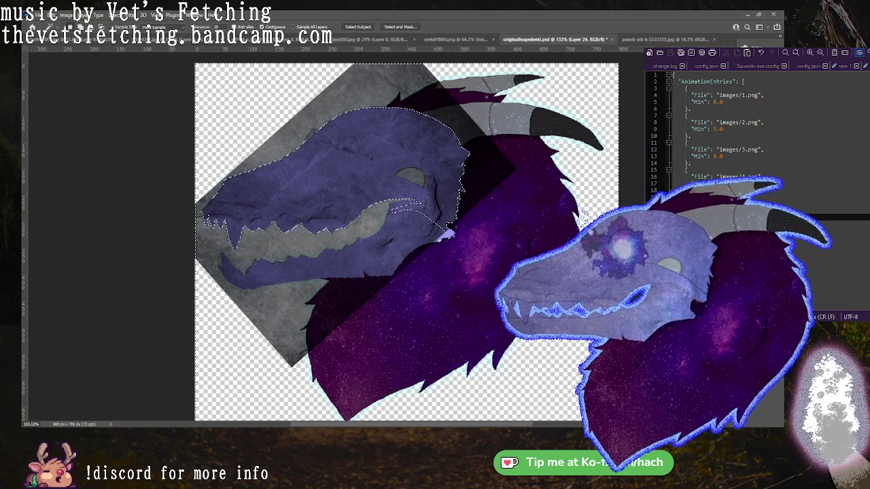
pyautogui.click(353, 163)
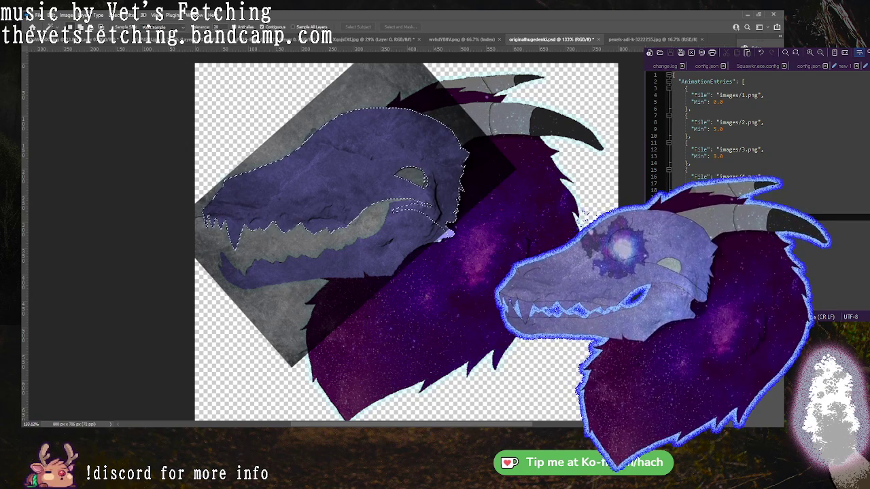
pyautogui.press('m')
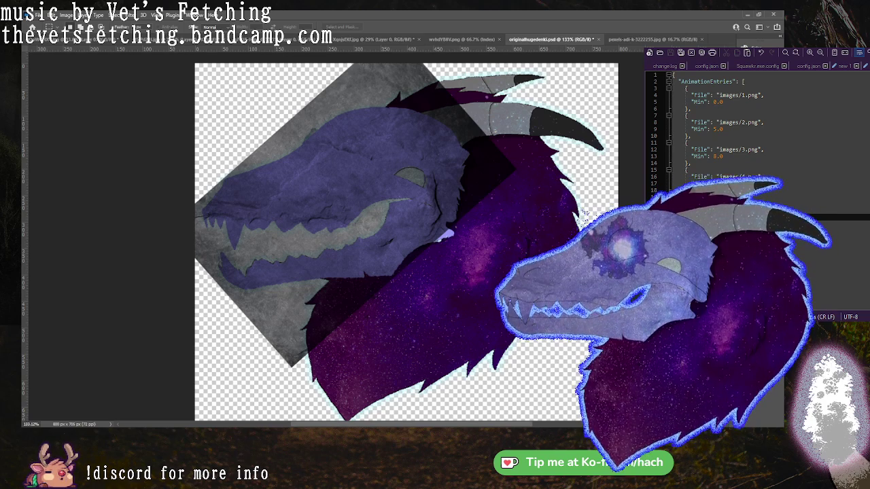
pyautogui.hotkey('alt', ']')
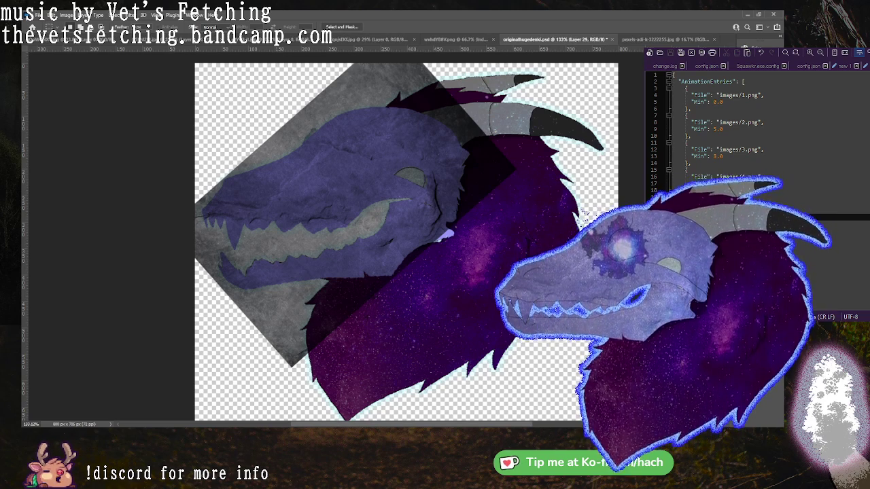
# Select the area outside the lavender skull, delete the stone texture there, and clear the selection.
pyautogui.press('w')
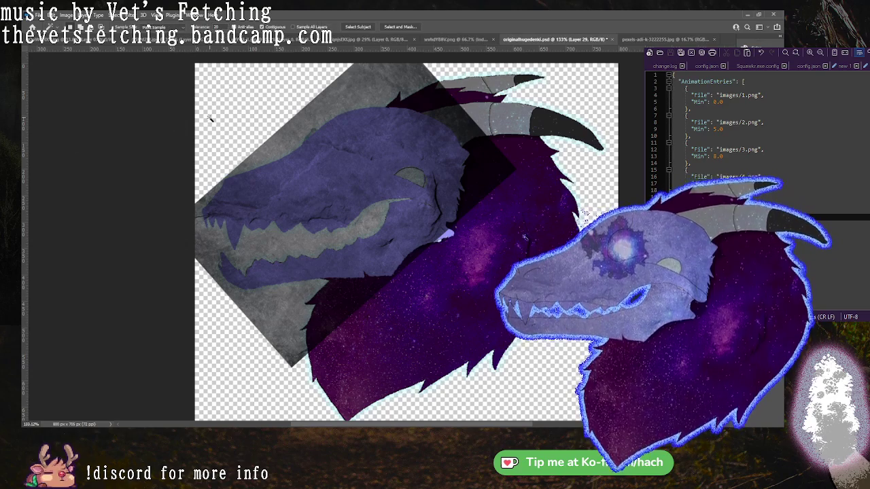
pyautogui.click(210, 121)
pyautogui.hotkey('alt', '[')
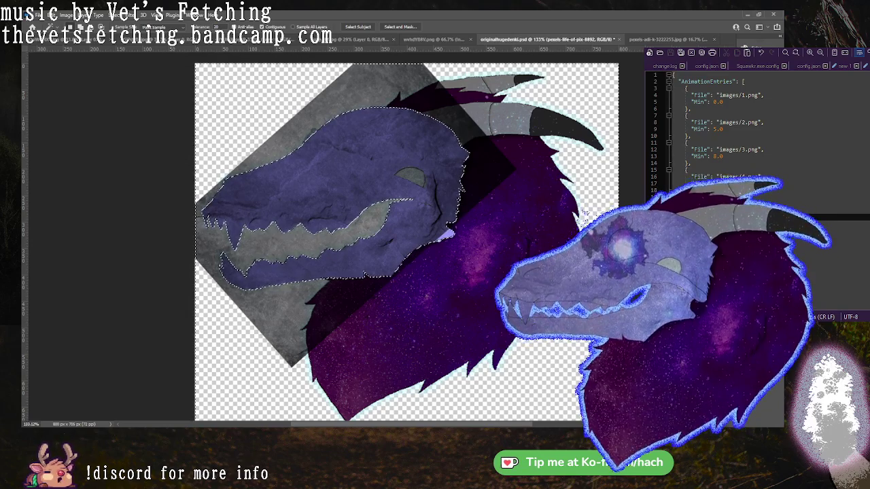
pyautogui.press('m')
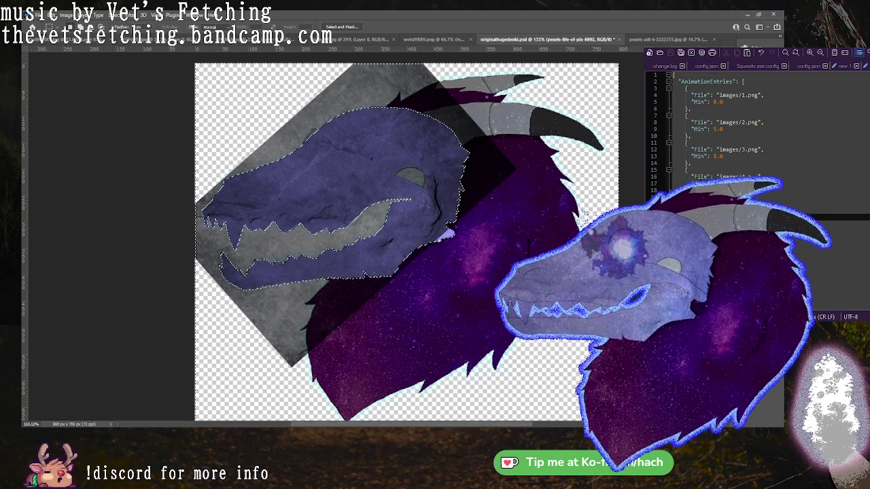
pyautogui.press('Delete')
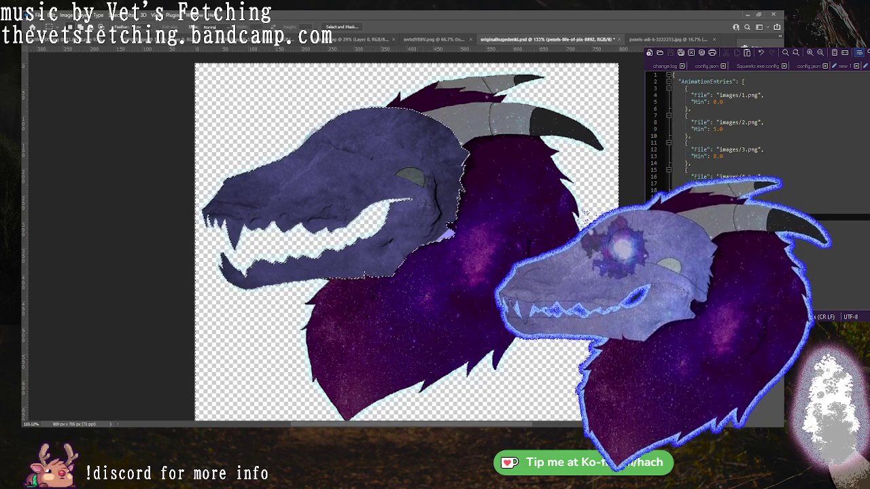
pyautogui.hotkey('ctrl', 'd')
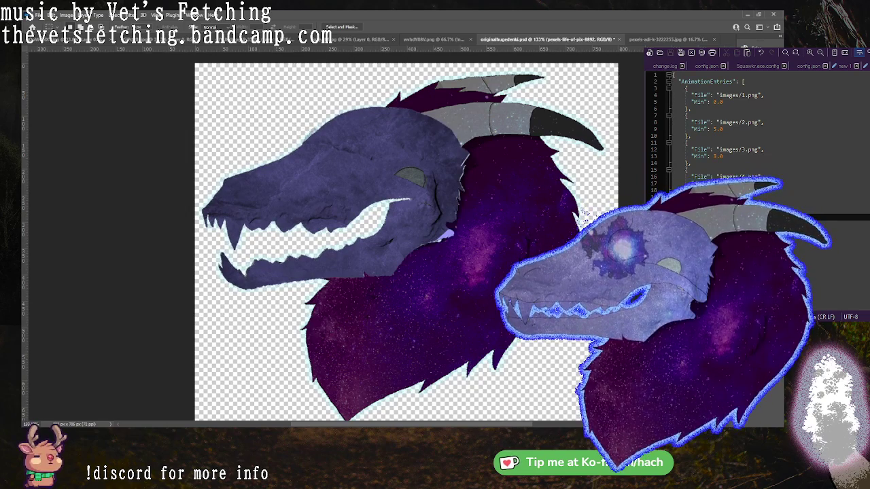
pyautogui.scroll(2, 534, 231)
pyautogui.scroll(1, 534, 231)
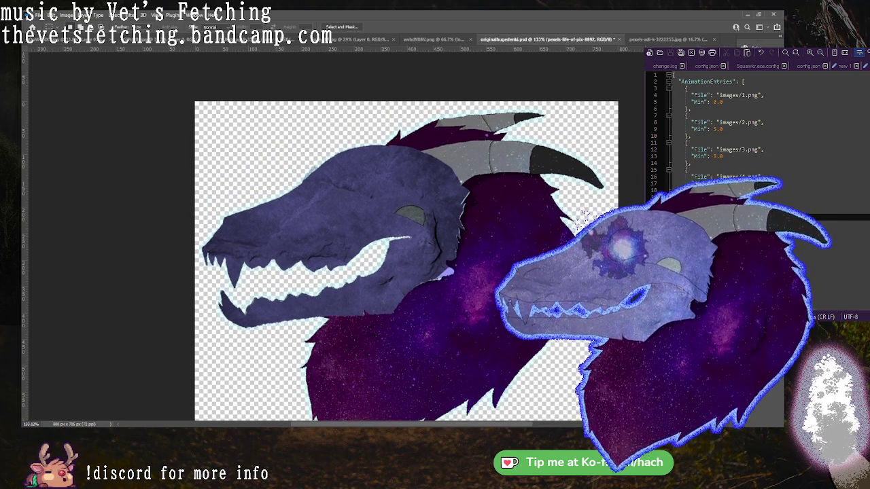
# Hide the finished skull version and show the next jaw version with its lavender fill.
pyautogui.press('Delete')
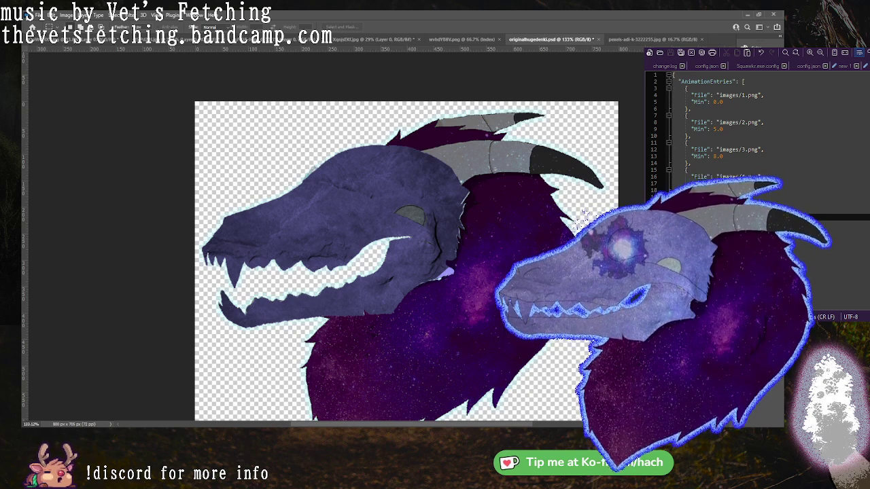
pyautogui.hotkey('ctrl', 'shift', 'alt', 'n')
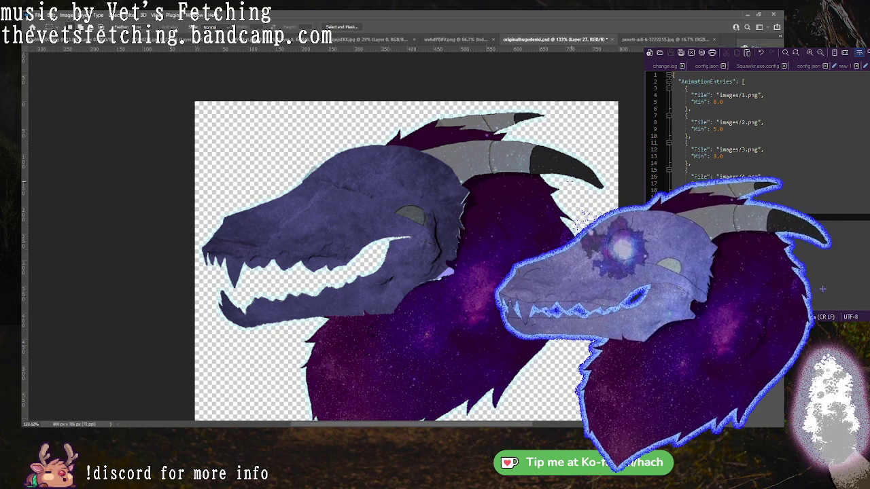
pyautogui.hotkey('ctrl', ',')
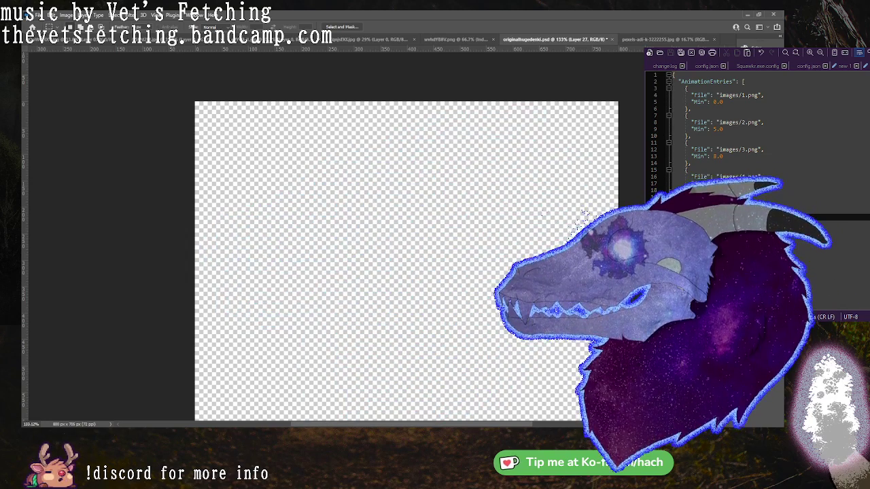
pyautogui.hotkey('ctrl', 'z')
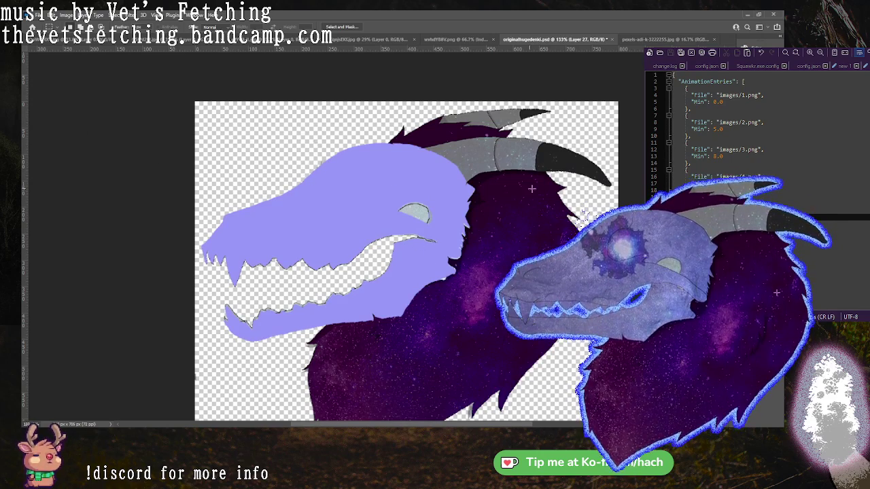
# Place the stone texture over the new skull version, then rotate, shrink and move it across the skull.
pyautogui.scroll(-3, 473, 150)
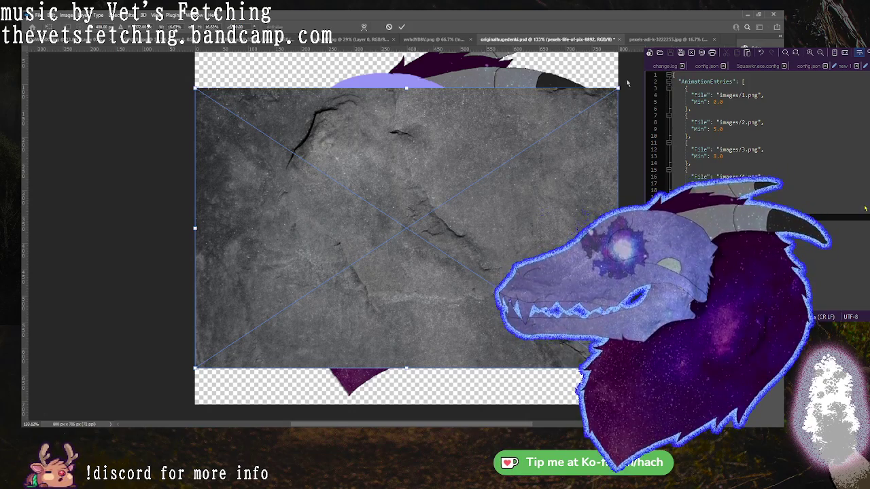
pyautogui.moveTo(618, 84); pyautogui.dragTo(397, 375)
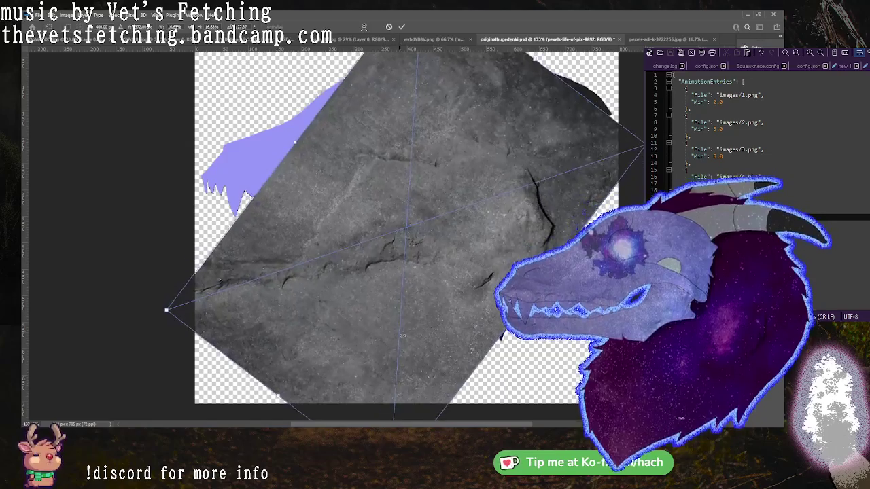
pyautogui.moveTo(462, 382); pyautogui.dragTo(456, 270)
pyautogui.scroll(-2, 506, 285)
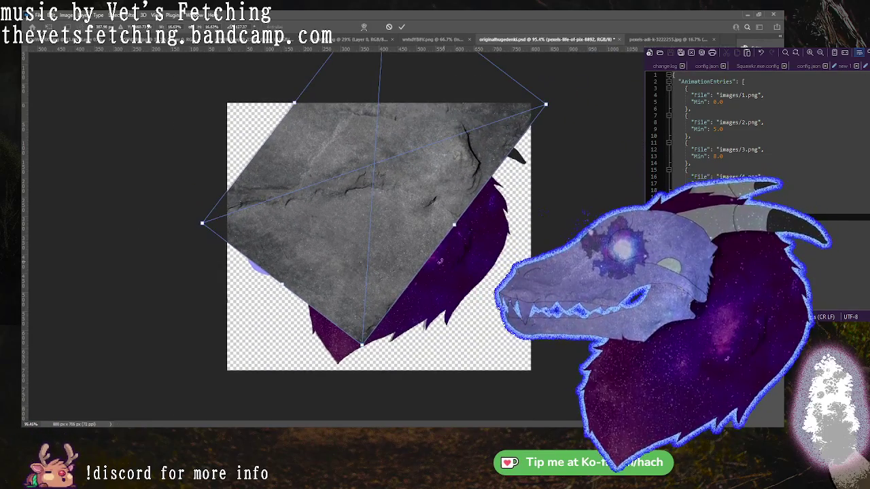
pyautogui.moveTo(401, 211); pyautogui.dragTo(387, 270)
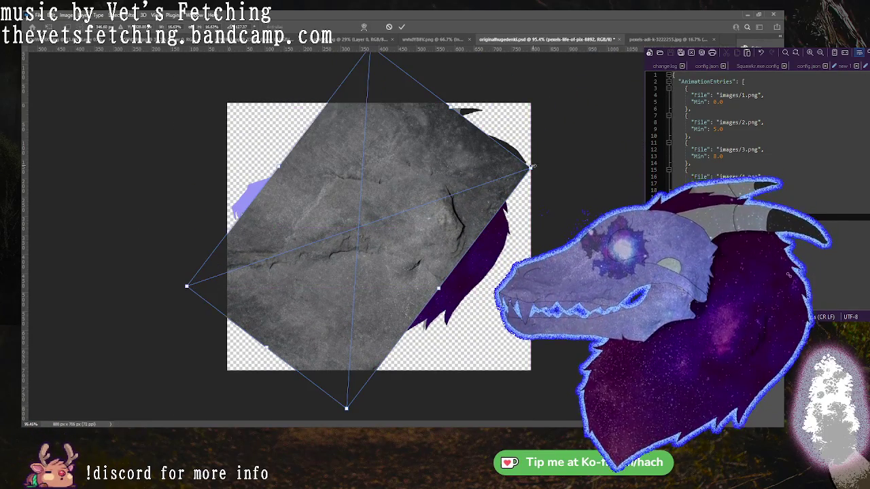
pyautogui.moveTo(529, 167); pyautogui.dragTo(454, 248)
pyautogui.moveTo(477, 175); pyautogui.dragTo(450, 130)
pyautogui.moveTo(336, 247); pyautogui.dragTo(354, 193)
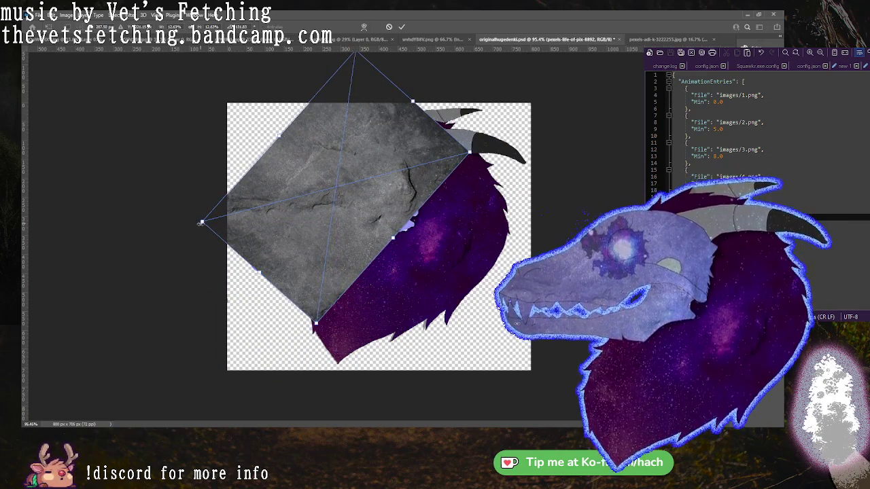
pyautogui.moveTo(202, 222); pyautogui.dragTo(201, 252)
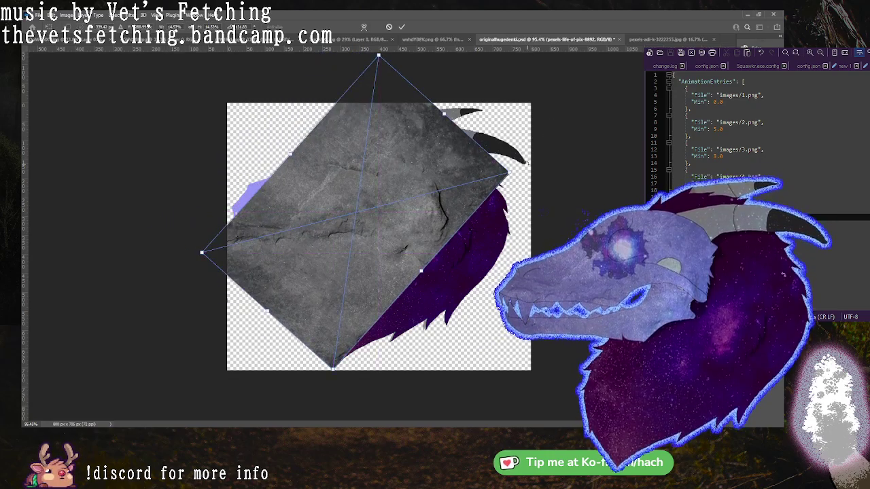
# Refine the stone texture's rotation, size and position with the artwork showing through, covering the skull and jaw, and apply the transform.
pyautogui.moveTo(527, 163); pyautogui.dragTo(508, 119)
pyautogui.moveTo(408, 177); pyautogui.dragTo(403, 136)
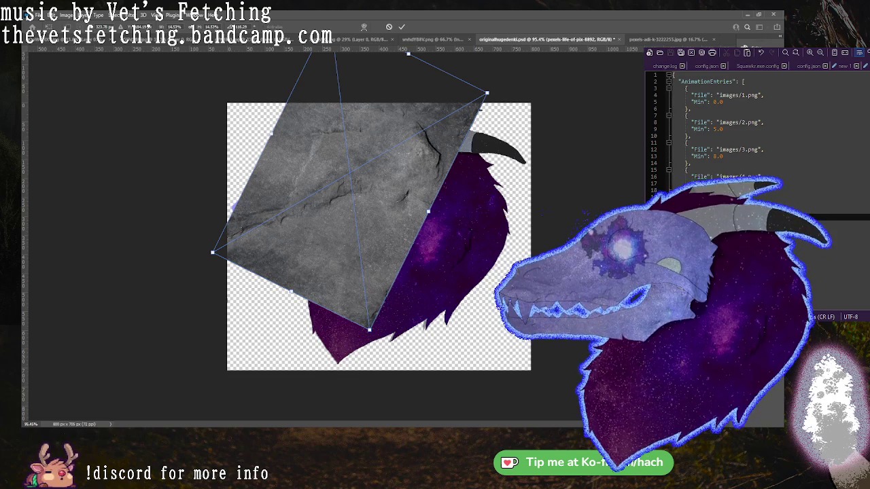
pyautogui.moveTo(518, 87); pyautogui.dragTo(522, 134)
pyautogui.moveTo(408, 150); pyautogui.dragTo(404, 178)
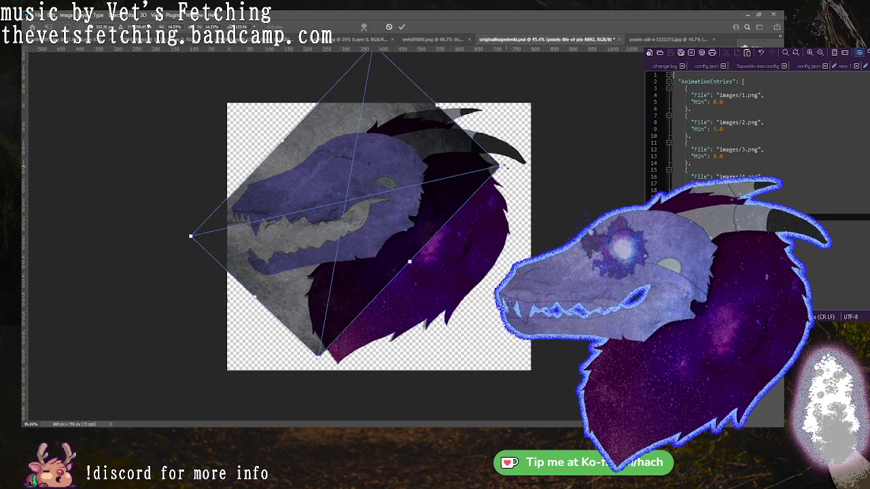
pyautogui.moveTo(440, 105); pyautogui.dragTo(415, 130)
pyautogui.moveTo(465, 108); pyautogui.dragTo(480, 125)
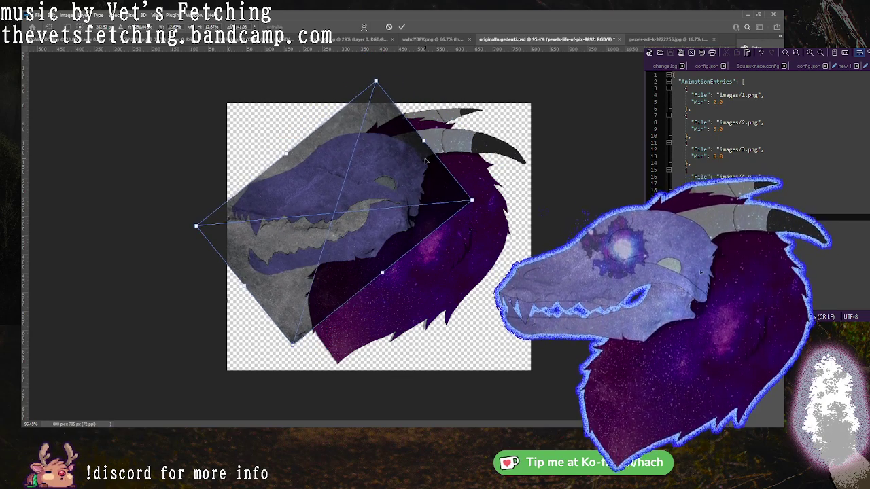
pyautogui.moveTo(425, 161); pyautogui.dragTo(435, 156)
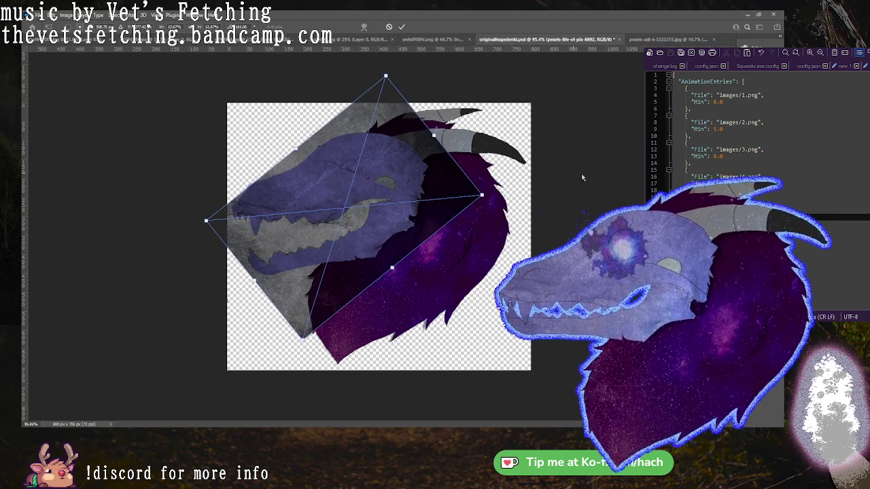
pyautogui.press('Return')
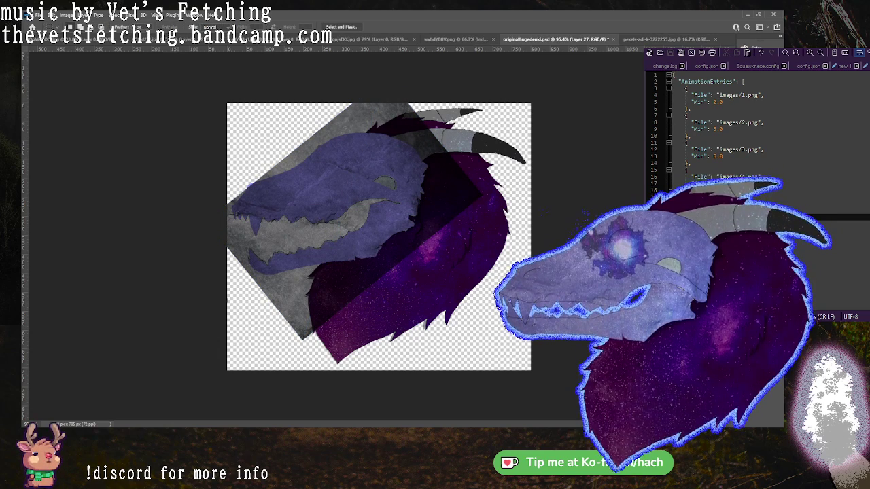
# Show the detailed skull artwork with its galaxy eye beneath the stone texture, toggling the lavender fill to compare.
pyautogui.hotkey('ctrl', '[')
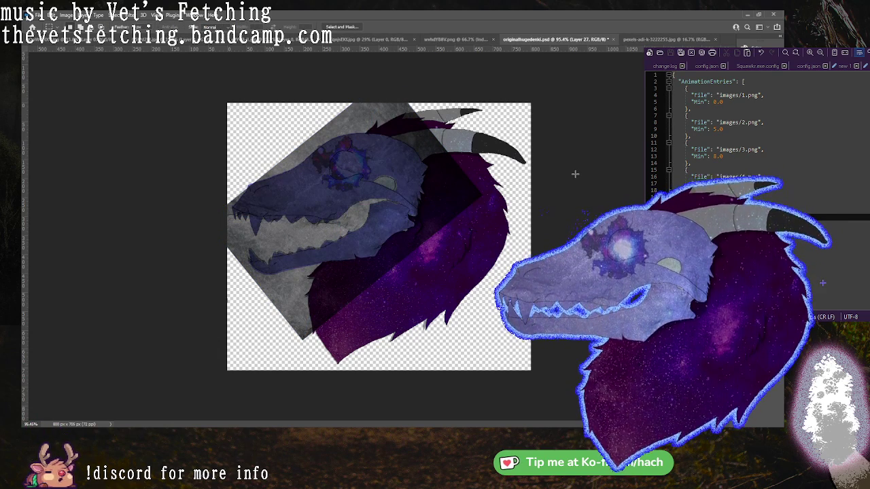
pyautogui.hotkey('ctrl', ',')
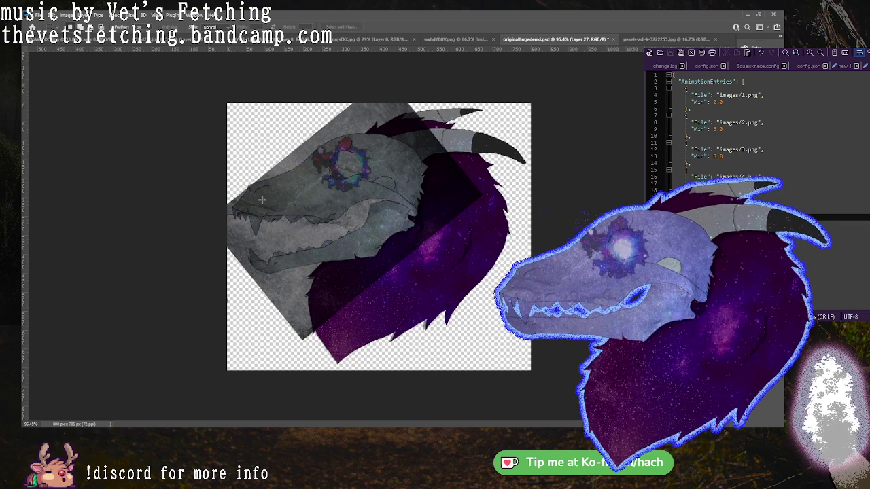
pyautogui.press('v')
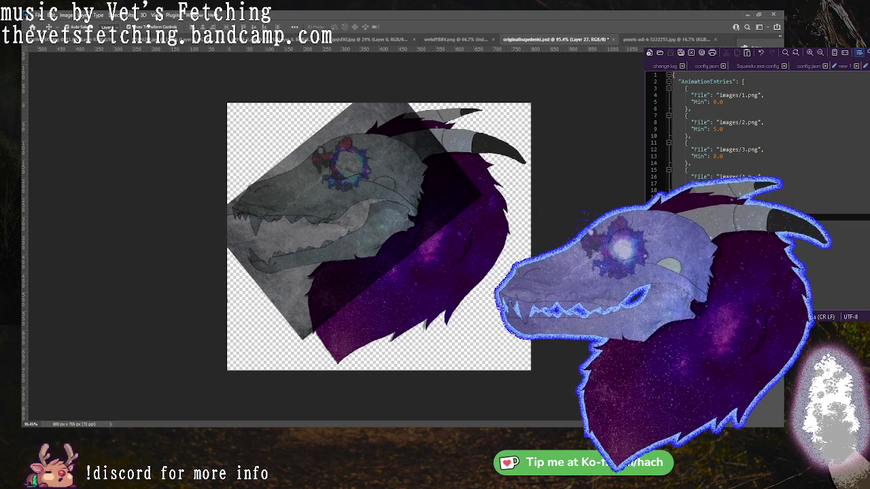
pyautogui.hotkey('ctrl', ',')
# Trim the stone texture to this skull and jaw by deleting everything outside their outline, and clear the selection.
pyautogui.press('w')
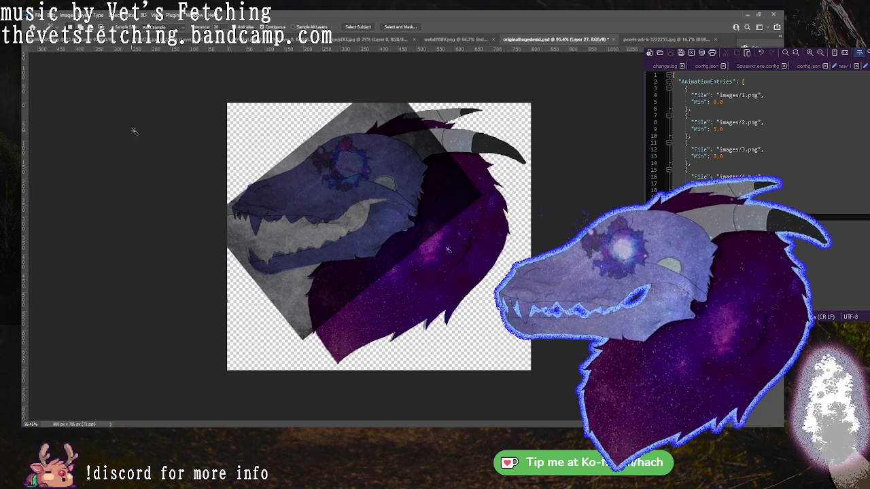
pyautogui.click(262, 123)
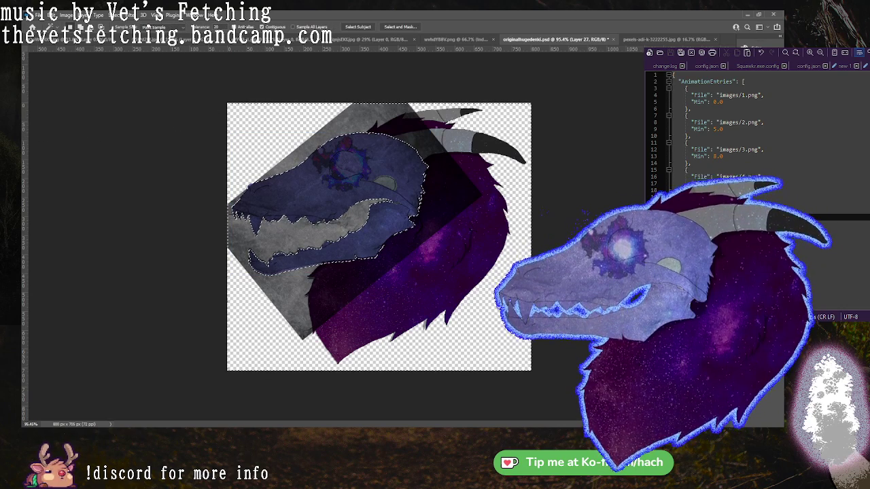
pyautogui.hotkey('alt', ']')
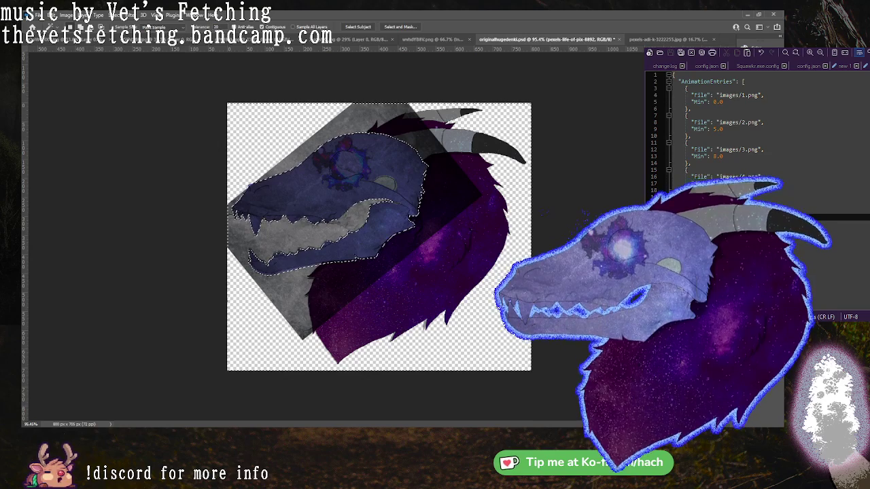
pyautogui.hotkey('ctrl', 'j')
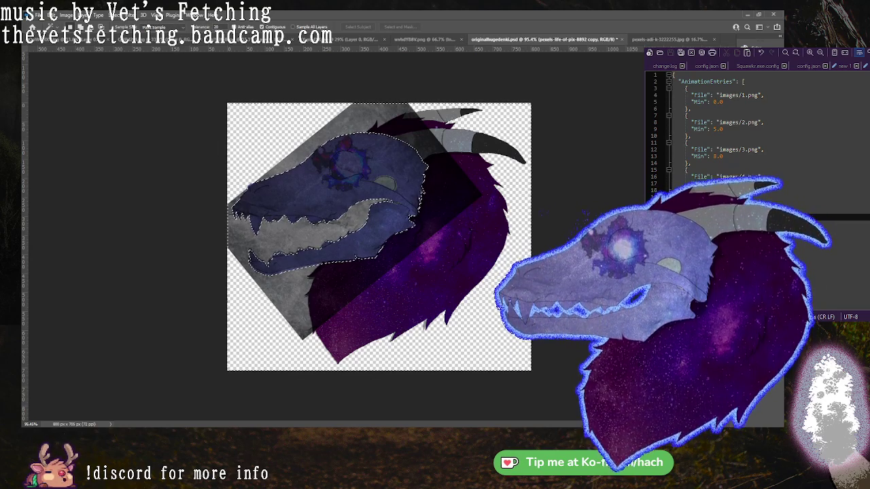
pyautogui.hotkey('ctrl', 'z')
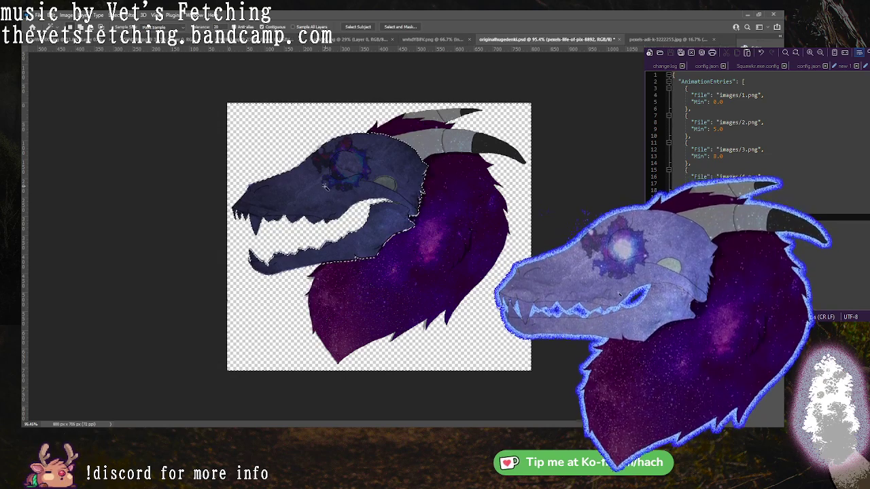
pyautogui.press('m')
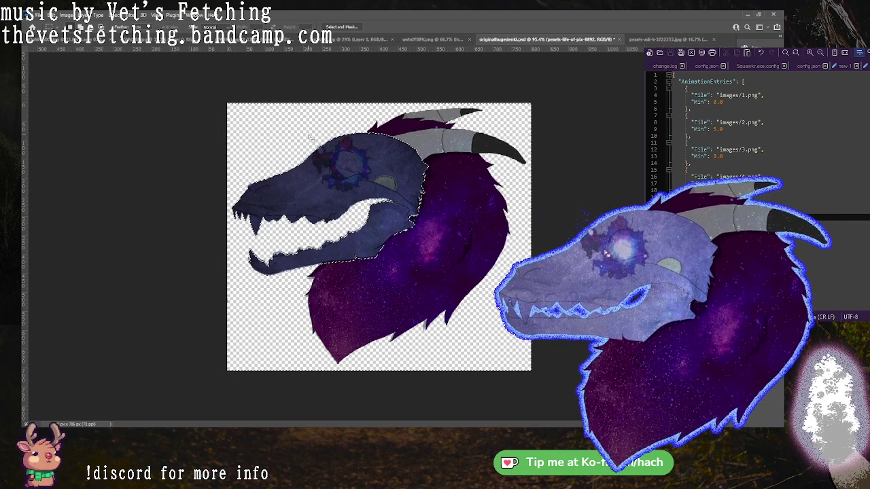
pyautogui.hotkey('ctrl', 'd')
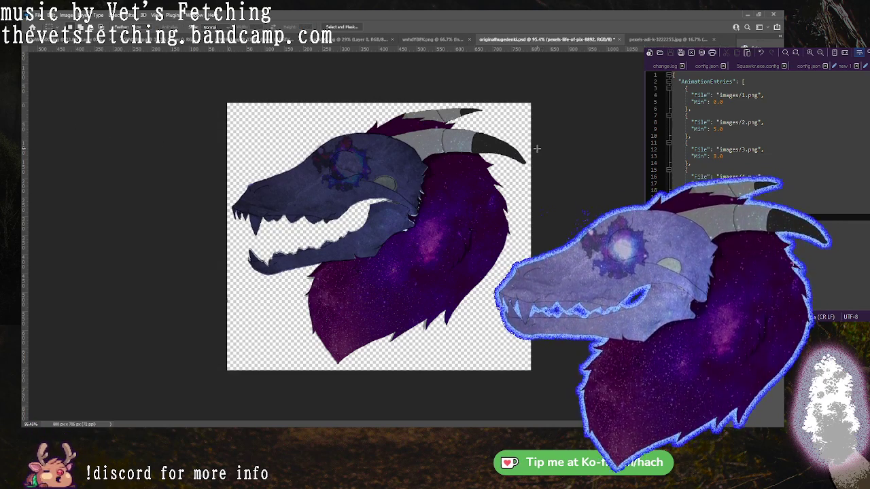
# Narrow the trimmed stone texture very slightly from the snout side and hide the lavender fill beneath it.
pyautogui.hotkey('ctrl', 't')
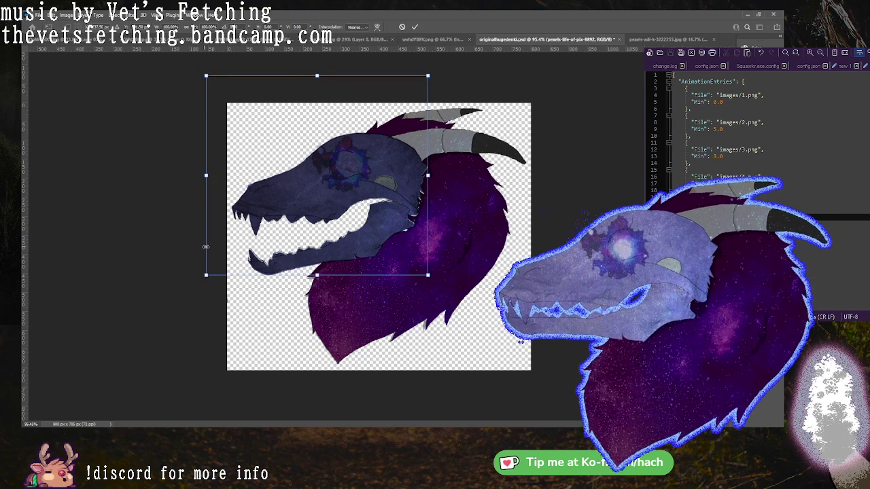
pyautogui.moveTo(203, 246); pyautogui.dragTo(204, 245)
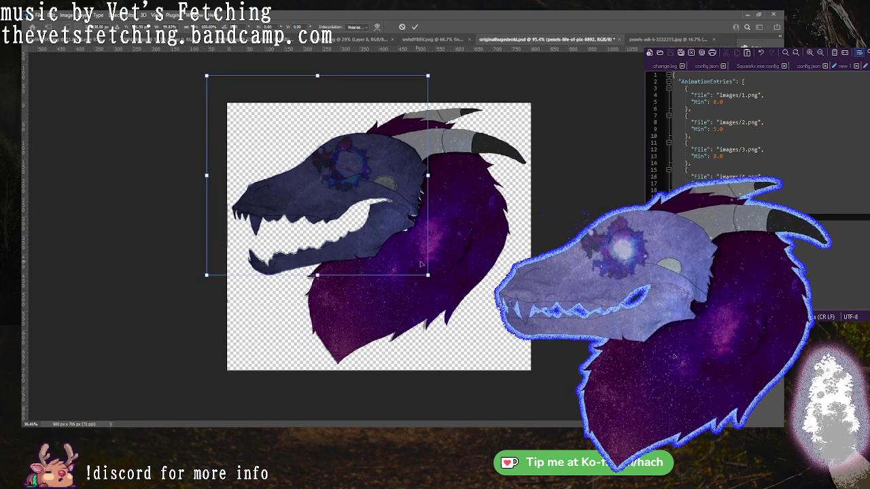
pyautogui.press('Return')
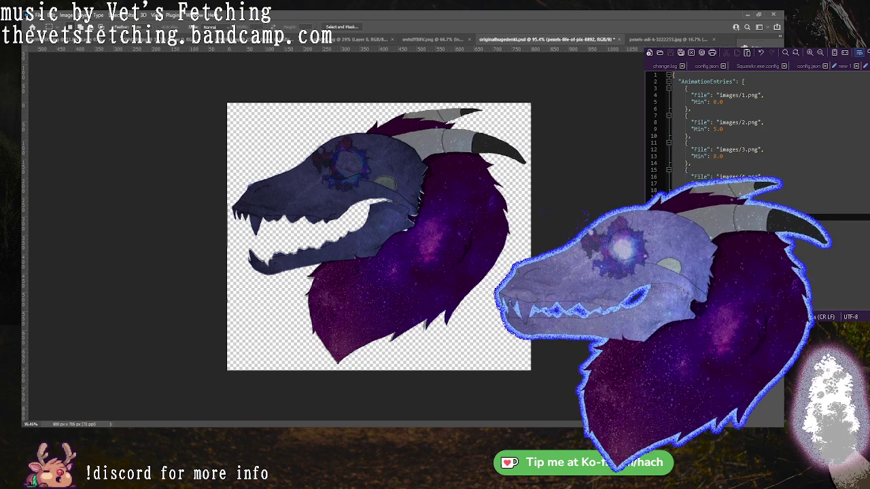
pyautogui.hotkey('ctrl', 'z')
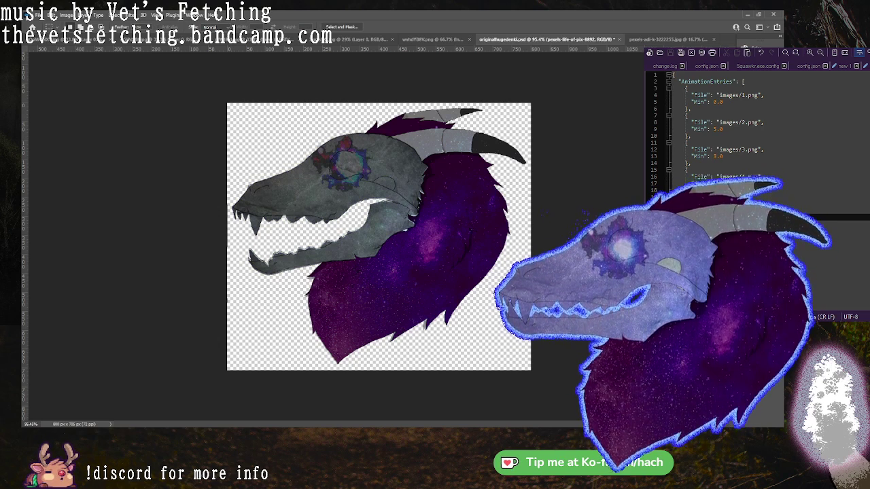
# Show the lavender fill over the skull and jaw to check it against the stone texture layers.
pyautogui.hotkey('alt', 'BackSpace')
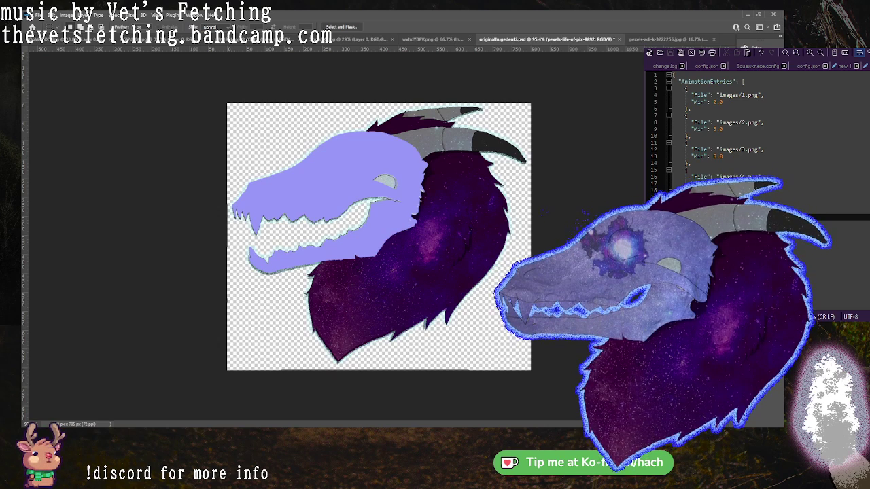
pyautogui.hotkey('ctrl', 'g')
pyautogui.hotkey('alt', '[')
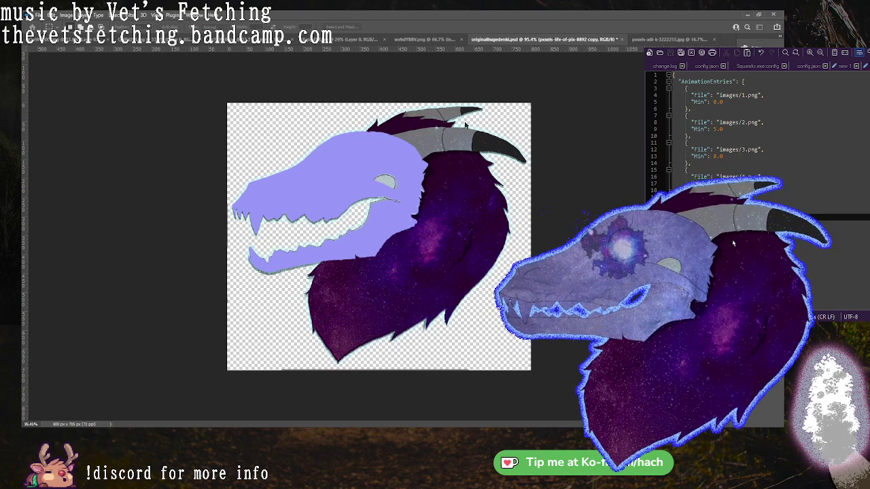
pyautogui.hotkey('ctrl', 'j')
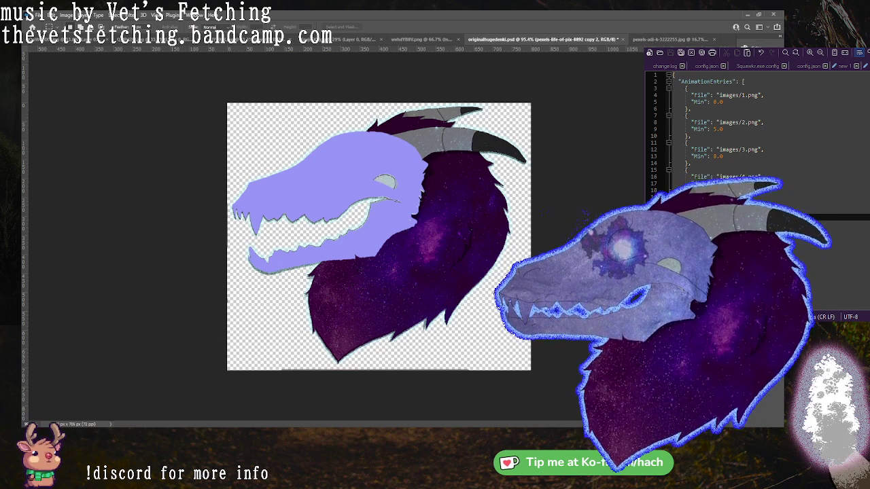
pyautogui.hotkey('alt', '[')
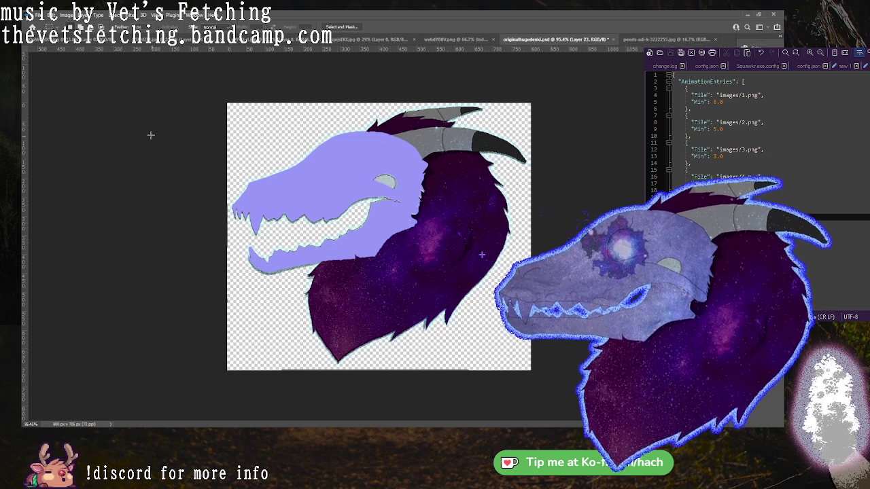
pyautogui.press('w')
pyautogui.click(339, 151)
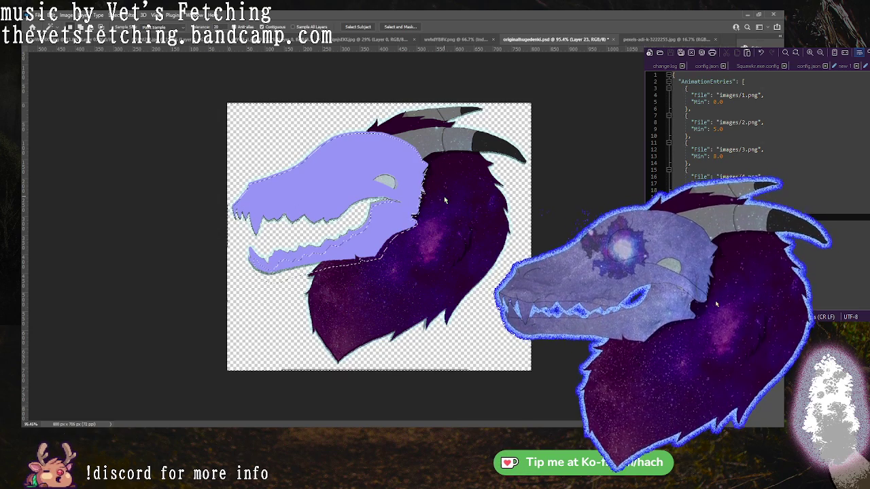
pyautogui.hotkey('ctrl', 'd')
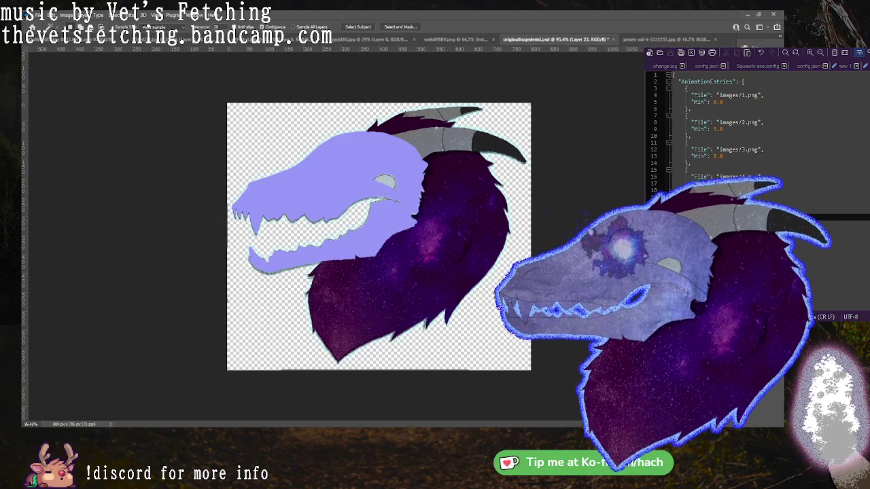
pyautogui.hotkey('ctrl', 'z')
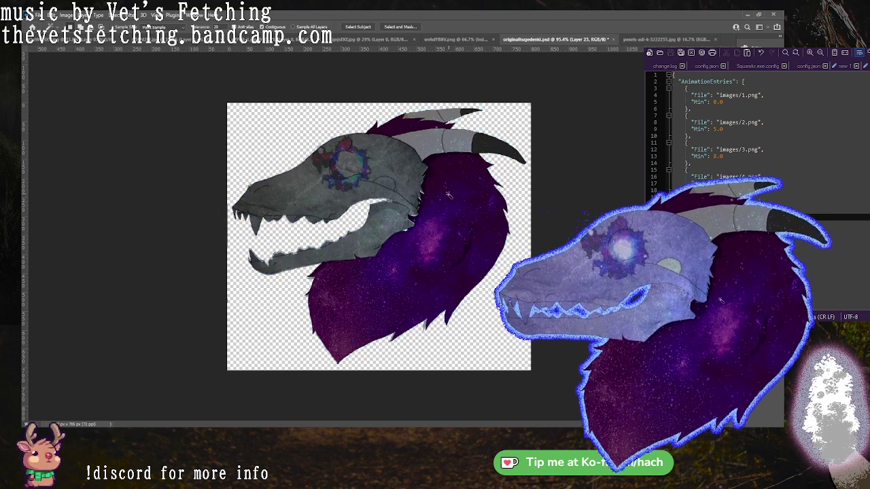
pyautogui.click(446, 192)
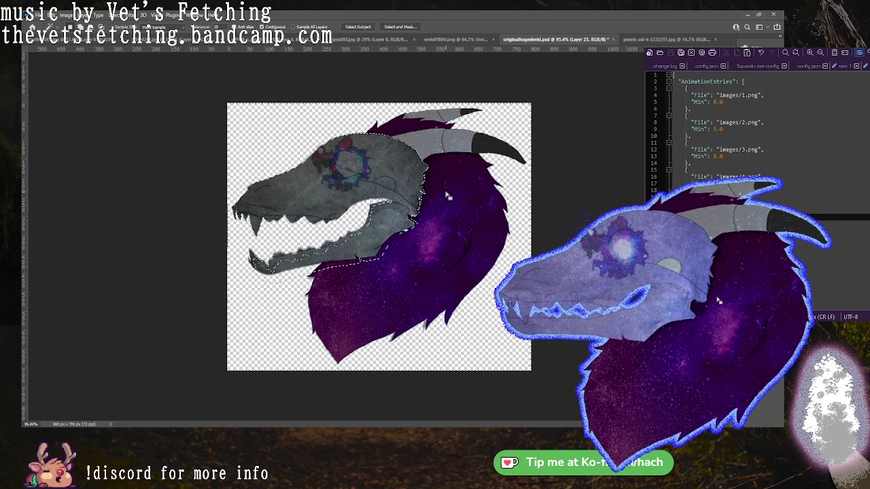
pyautogui.hotkey('alt', '[')
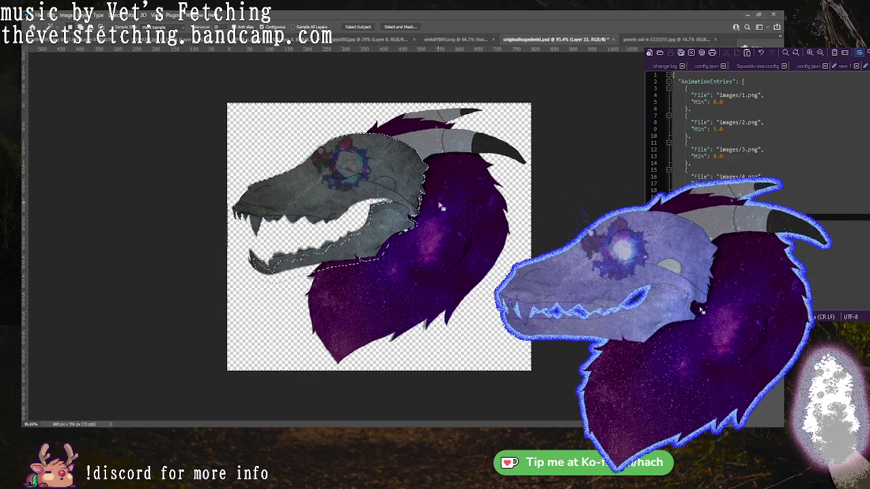
pyautogui.click(78, 123)
pyautogui.click(225, 145)
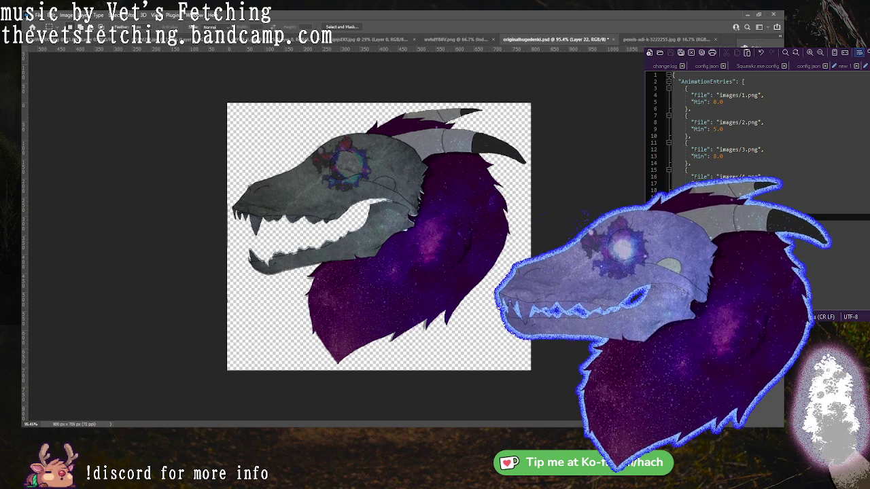
# Trim the stone texture copy by deleting everything outside the skull and jaw outline, show the lavender fill beneath it, and clear the selection.
pyautogui.hotkey('alt', ']')
pyautogui.hotkey('ctrl', 'alt', 'a')
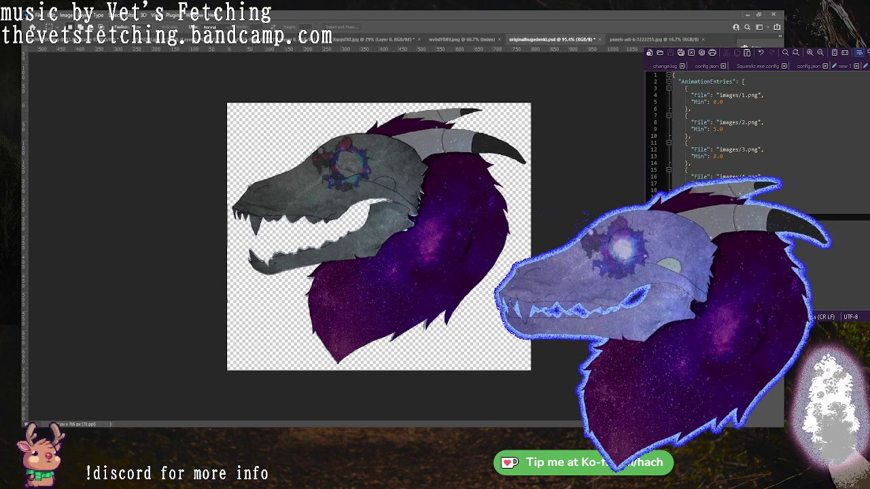
pyautogui.hotkey('alt', ']')
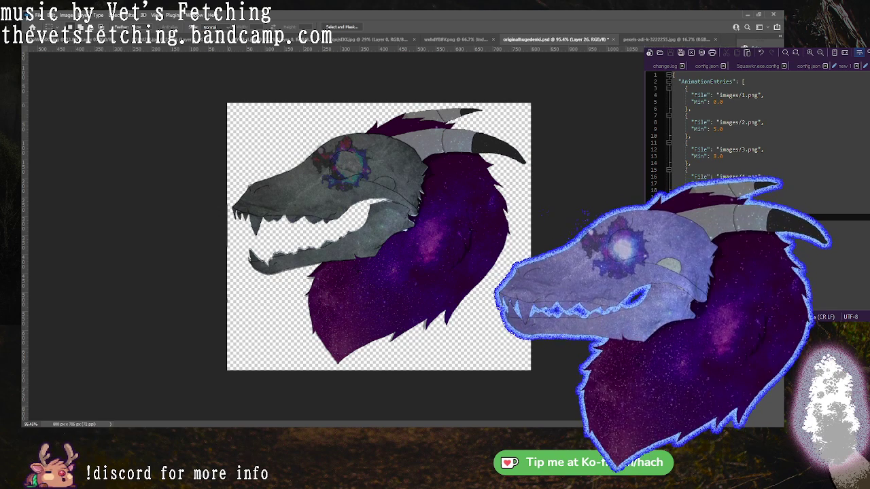
pyautogui.hotkey('alt', '[')
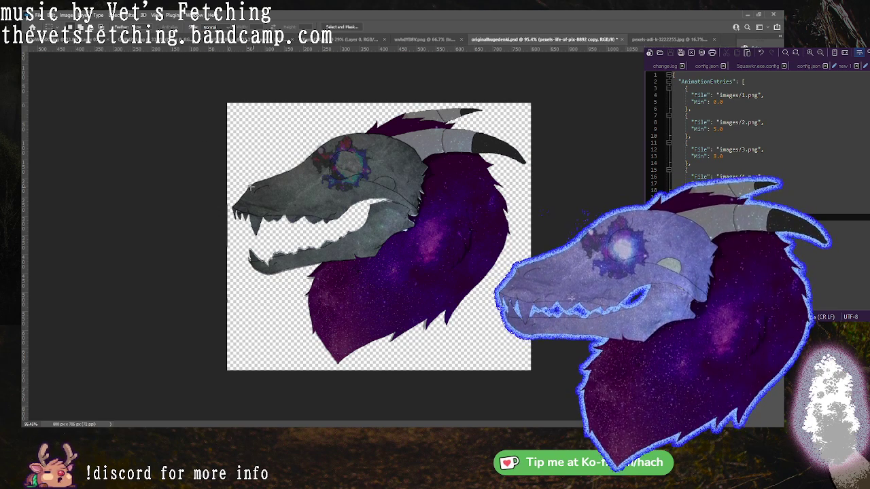
pyautogui.hotkey('ctrl', 'e')
pyautogui.press('w')
pyautogui.click(229, 159)
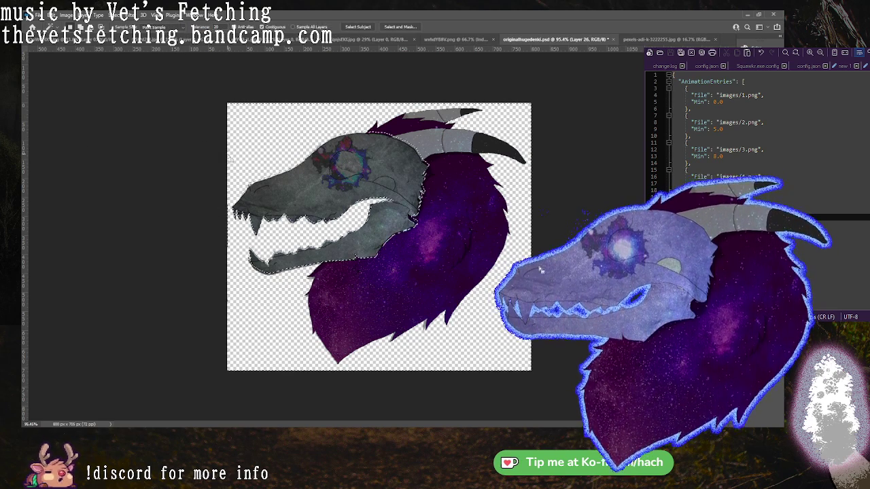
pyautogui.hotkey('alt', '[')
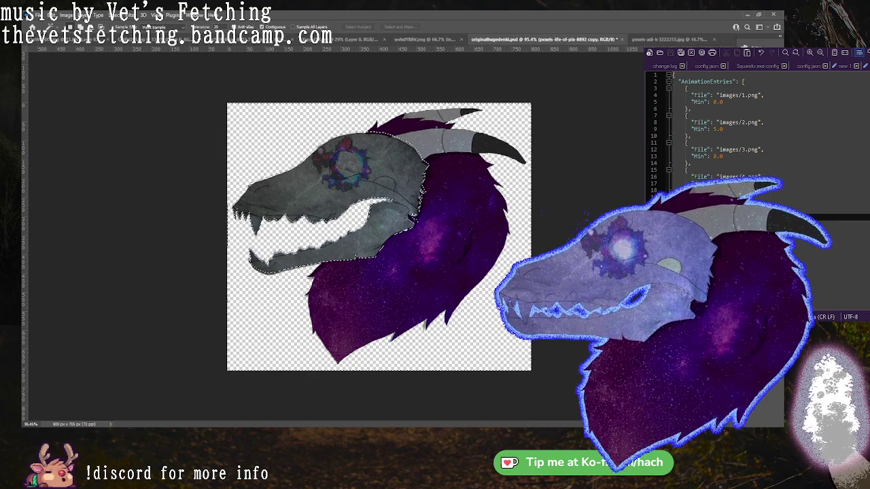
pyautogui.press('ctrl+')
pyautogui.press('Delete')
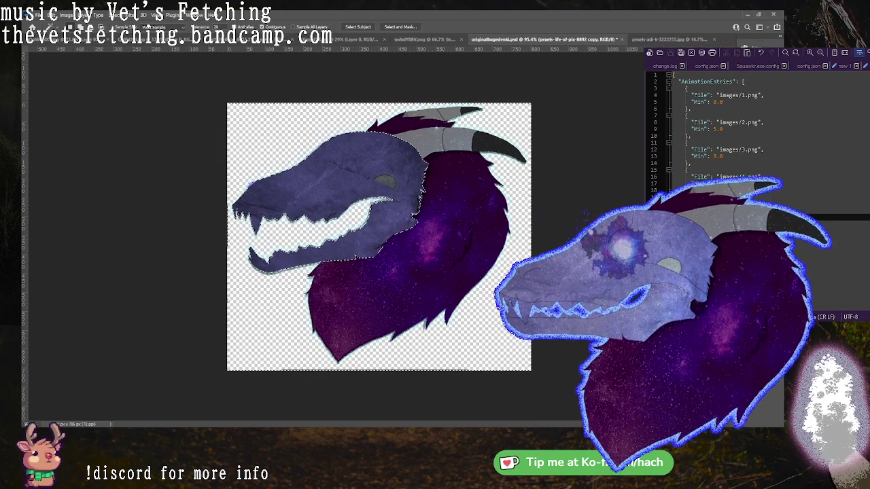
pyautogui.press('m')
pyautogui.hotkey('ctrl', 'd')
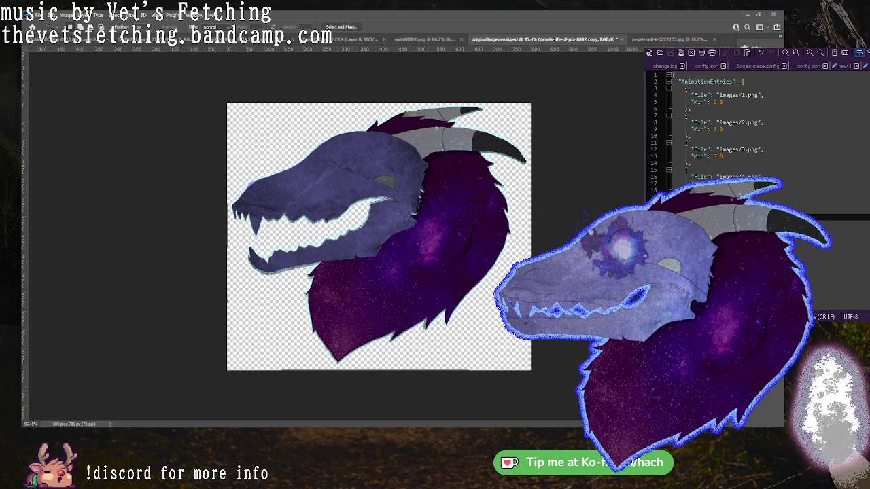
# Show the wider-jawed skull version with its galaxy eye and stone texture, and hide the version just trimmed.
pyautogui.hotkey('ctrl', 'z')
pyautogui.hotkey('ctrl', 'z')
pyautogui.hotkey('ctrl', 'z')
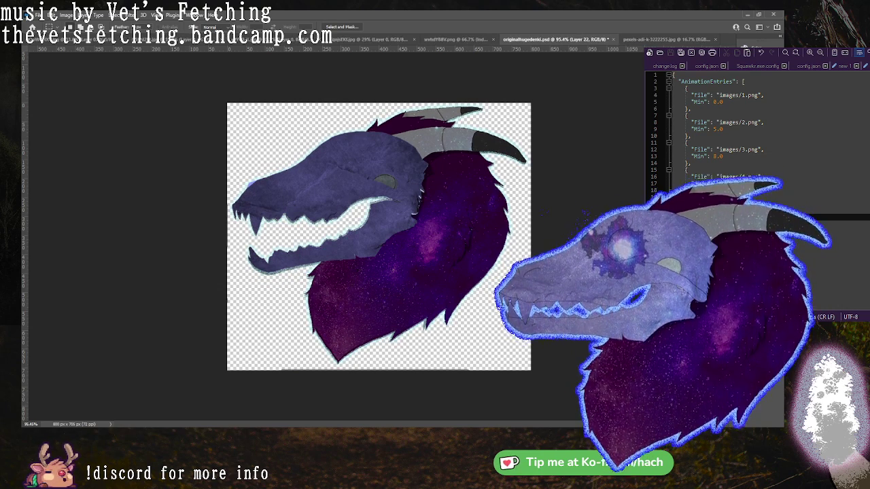
pyautogui.hotkey('ctrl', 'z')
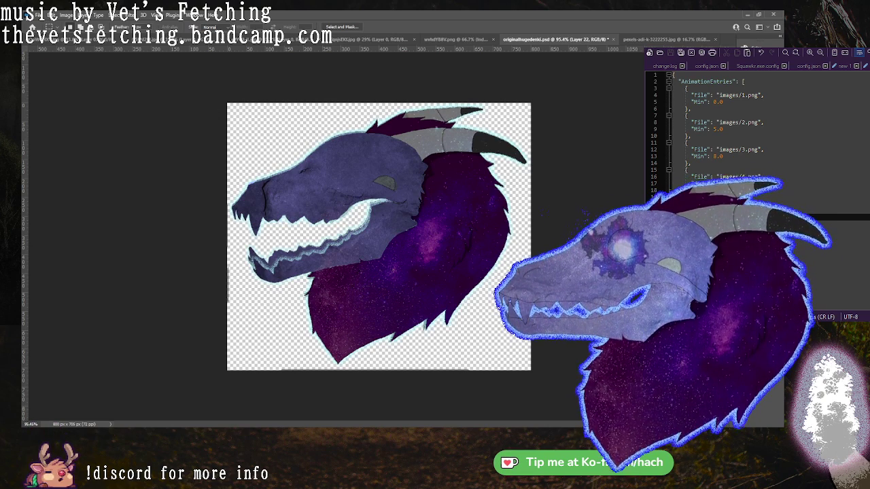
pyautogui.hotkey('ctrl', 'z')
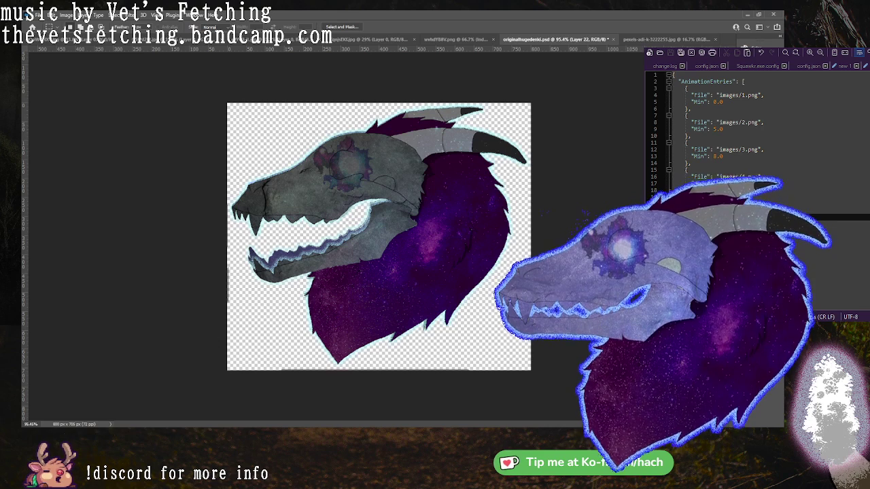
pyautogui.hotkey('ctrl', 'z')
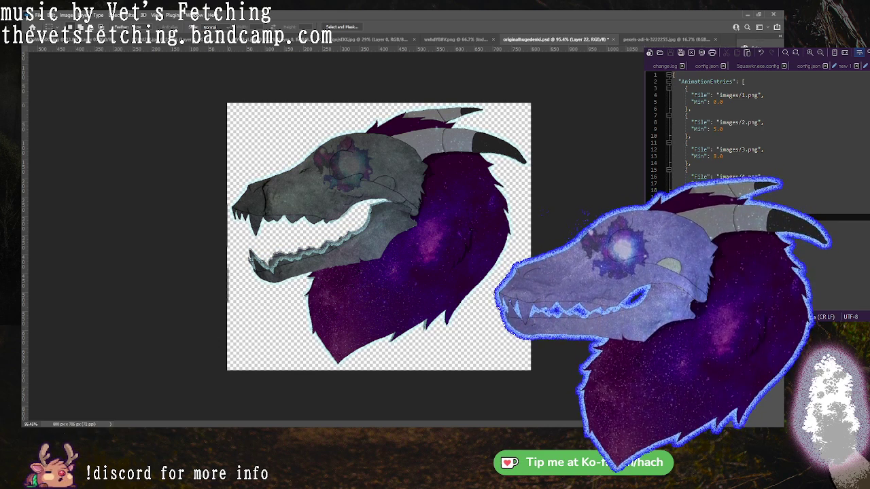
pyautogui.hotkey('ctrl', 'z')
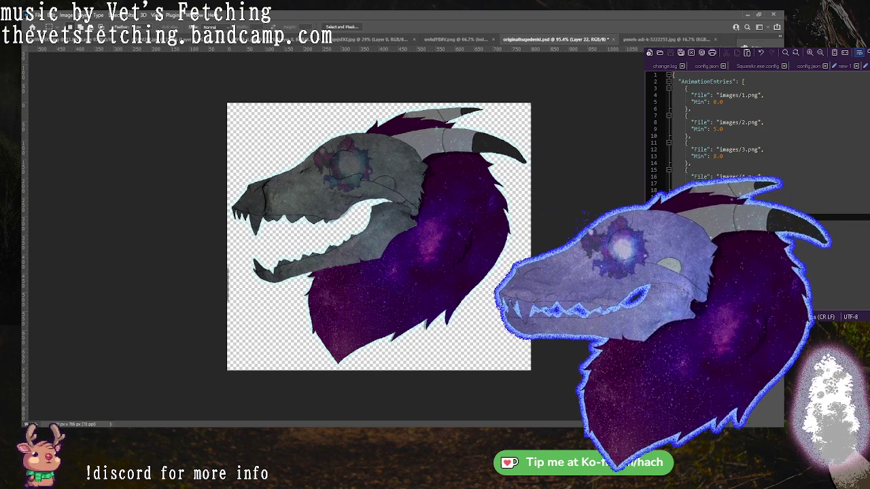
# Replace the wider-jawed version with the narrower open-jaw skull and reveal its galaxy eye under grey stone by hiding the lavender fill.
pyautogui.hotkey('ctrl', 'g')
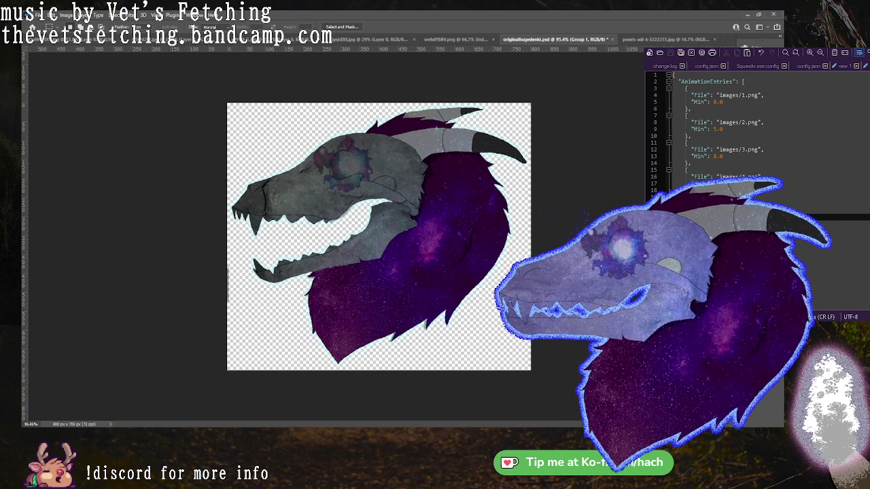
pyautogui.hotkey('ctrl', ',')
pyautogui.hotkey('ctrl', ',')
pyautogui.hotkey('ctrl', 'z')
pyautogui.hotkey('ctrl', 'z')
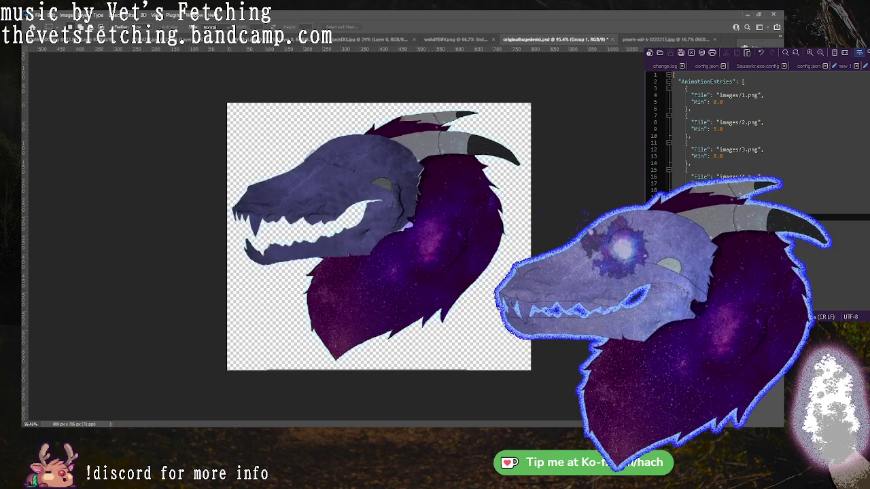
pyautogui.hotkey('ctrl', ',')
pyautogui.hotkey('ctrl', ',')
pyautogui.hotkey('ctrl', ',')
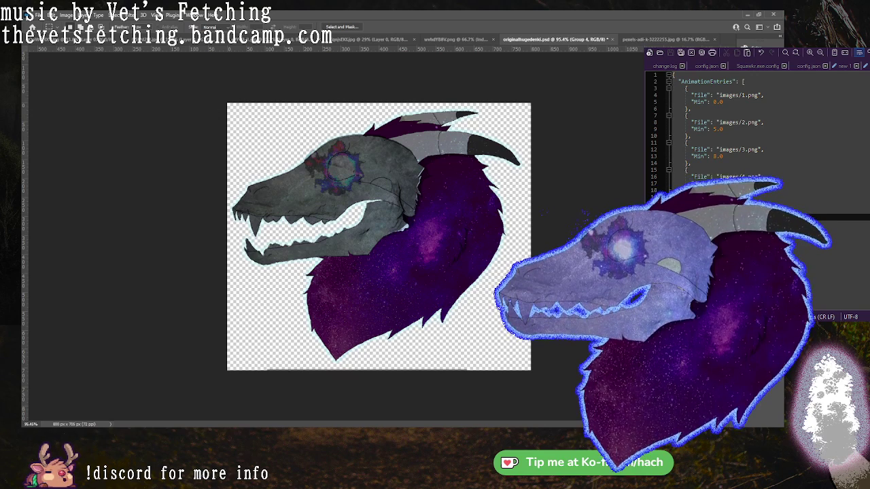
# Toggle the open-jaw group to check it, show the nearly closed-jaw version, and leave the open-jaw group hidden.
pyautogui.hotkey('ctrl', ',')
pyautogui.hotkey('ctrl', ',')
pyautogui.hotkey('ctrl', ',')
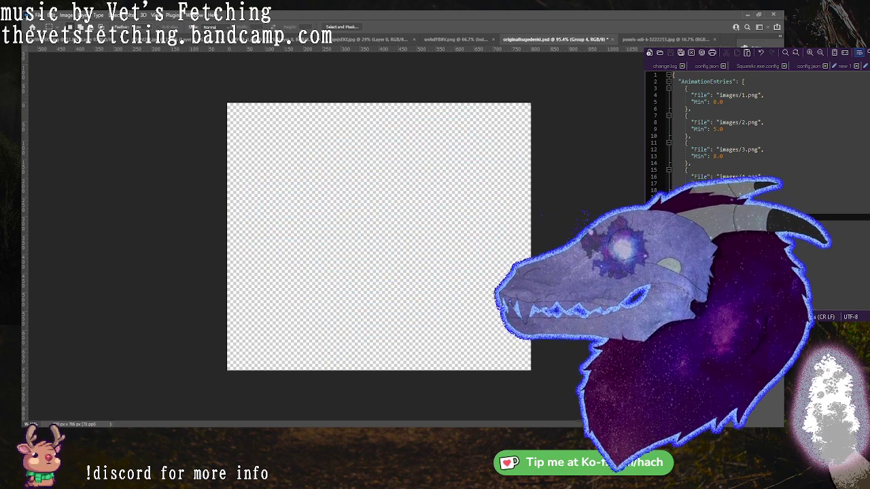
pyautogui.hotkey('ctrl', ',')
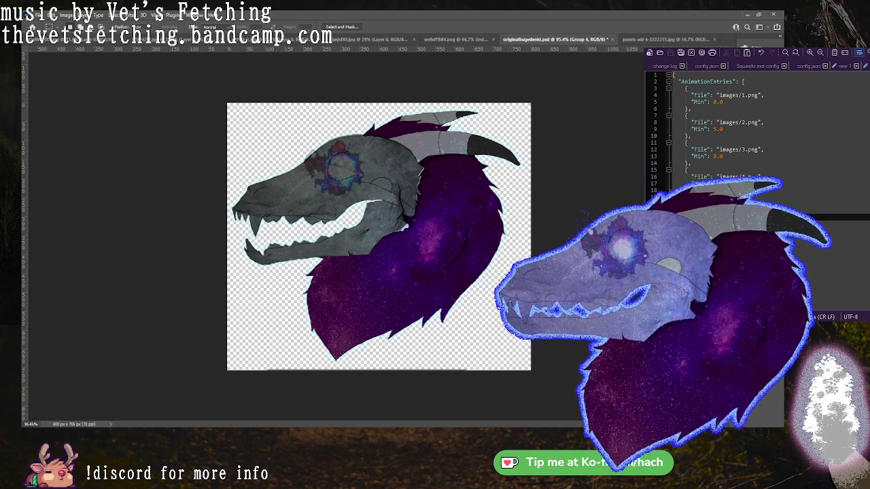
pyautogui.hotkey('ctrl', ',')
pyautogui.hotkey('ctrl', ',')
pyautogui.hotkey('ctrl', ',')
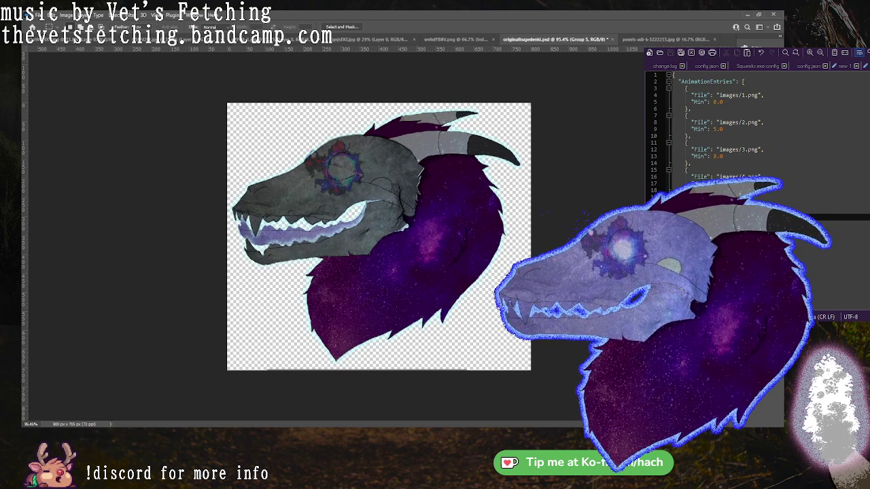
pyautogui.hotkey('ctrl', ',')
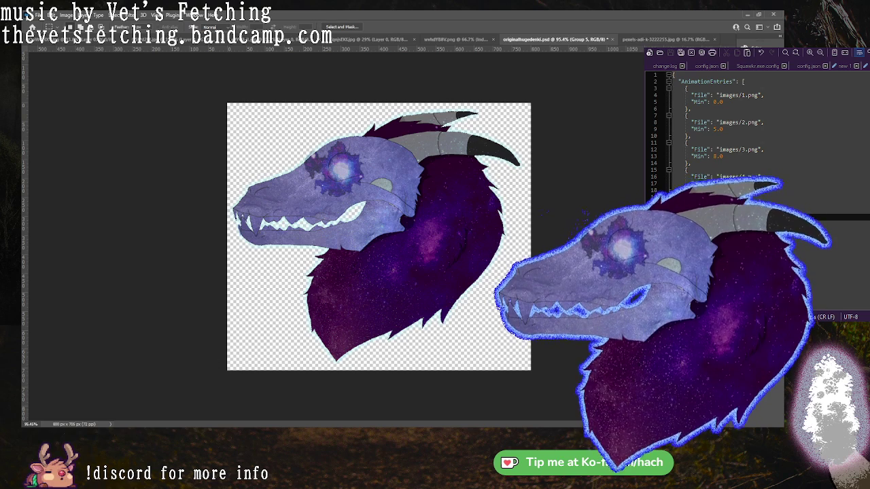
# Step through the layers to Layer 23 and show the wide-jawed stone skull above the nearly closed-jaw version.
pyautogui.hotkey('alt', '[')
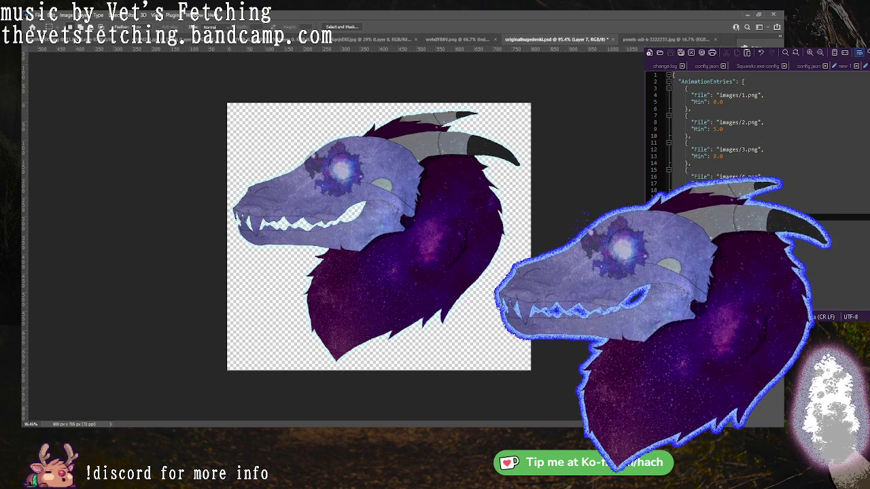
pyautogui.hotkey('alt', '[')
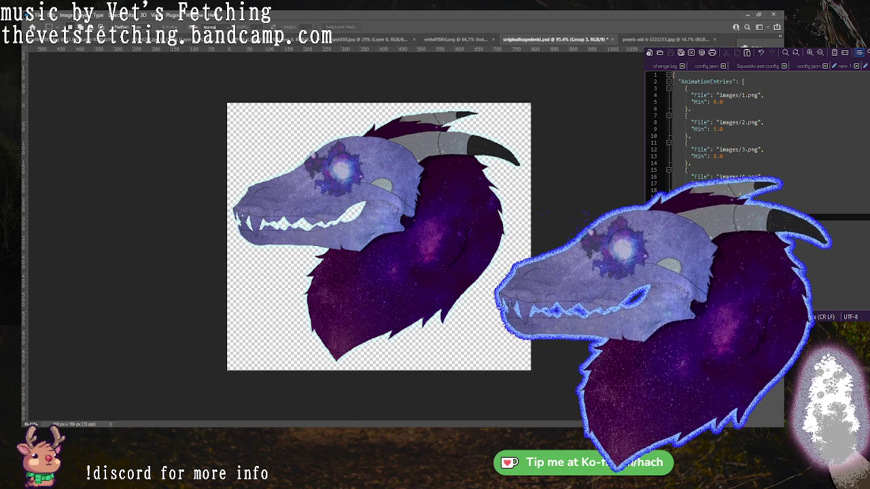
pyautogui.hotkey('alt', '[')
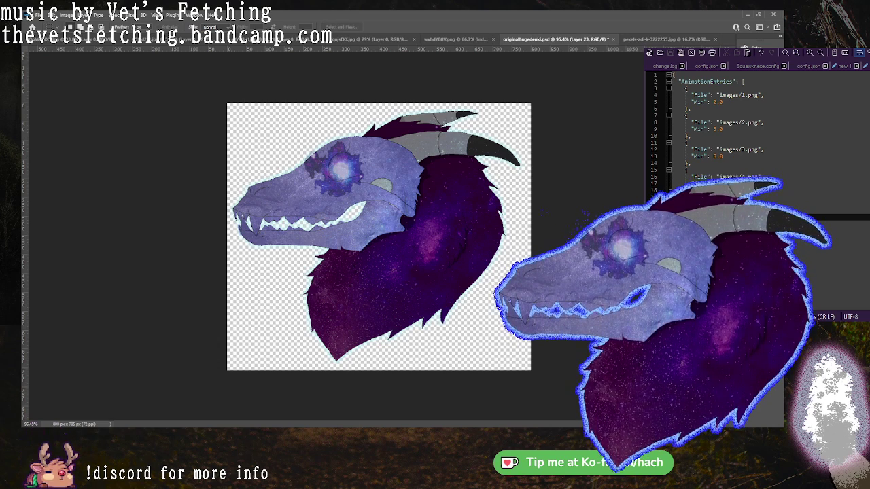
pyautogui.hotkey('alt', '[')
pyautogui.hotkey('alt', ']')
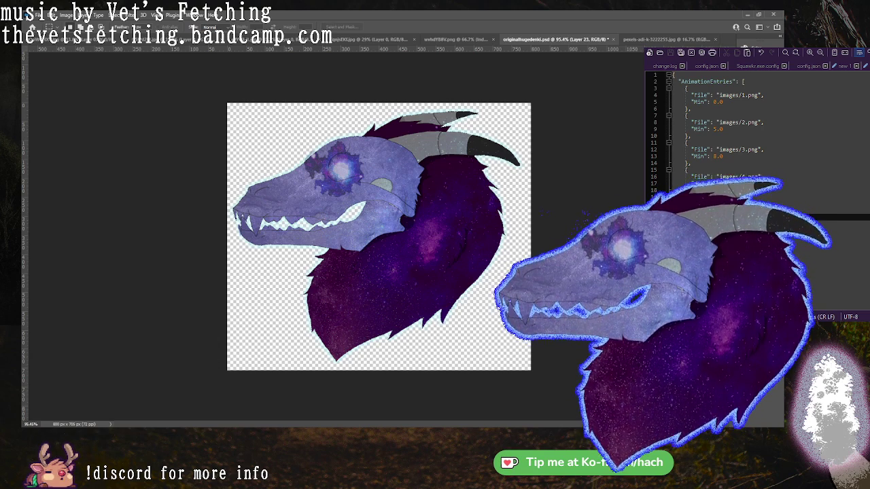
pyautogui.hotkey('ctrl', ',')
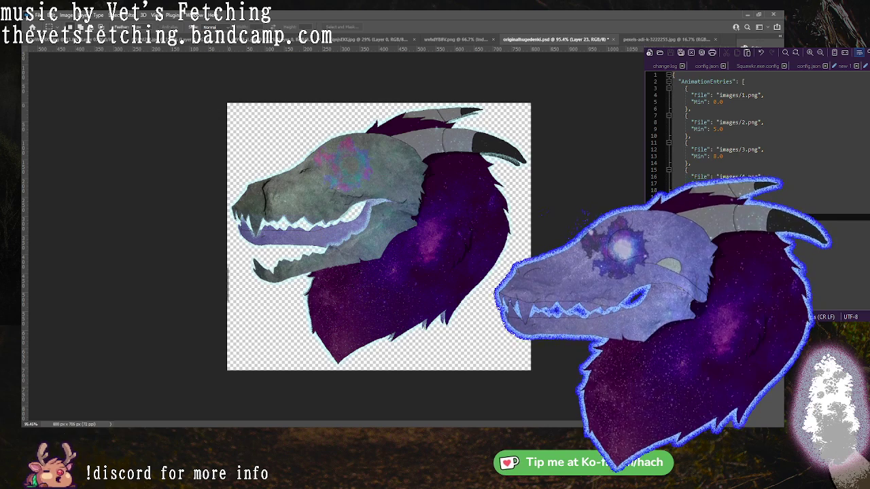
pyautogui.hotkey('ctrl', ',')
pyautogui.hotkey('ctrl', ',')
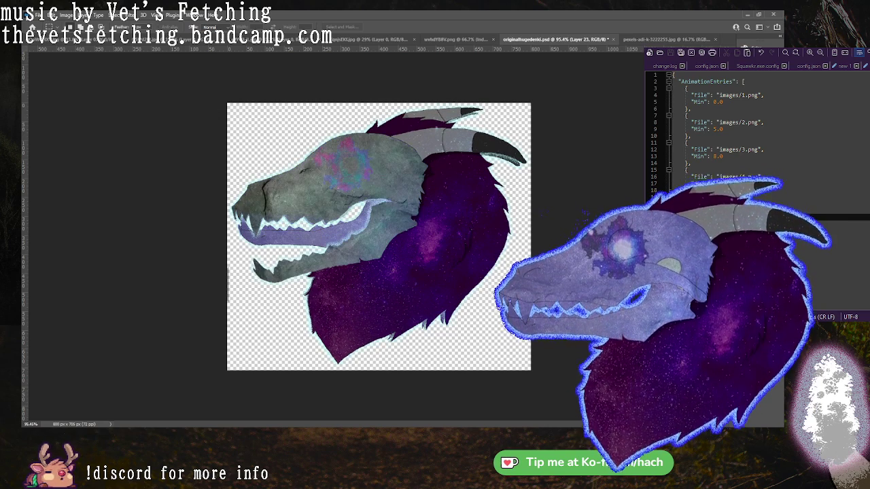
# Step through the layers to Layer 29, show the half-open jaw version beneath the wide-jawed stone skull, and hide the nearly closed version.
pyautogui.hotkey('alt', ']')
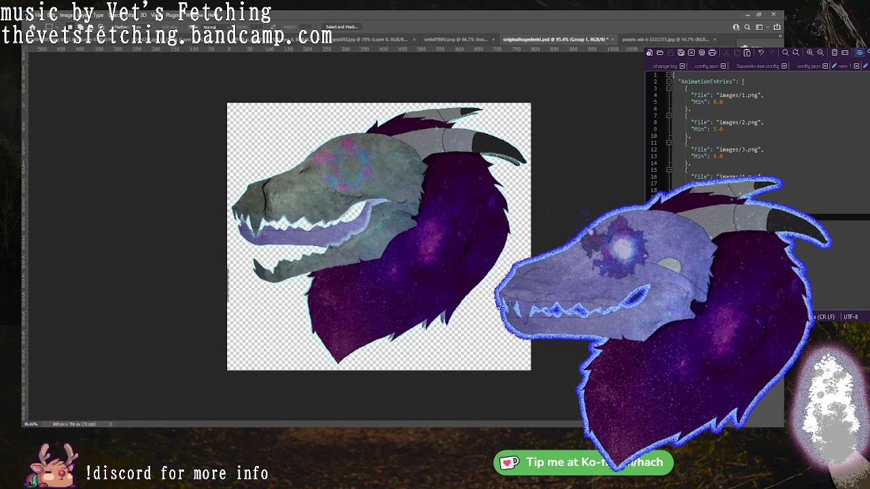
pyautogui.hotkey('alt', '[')
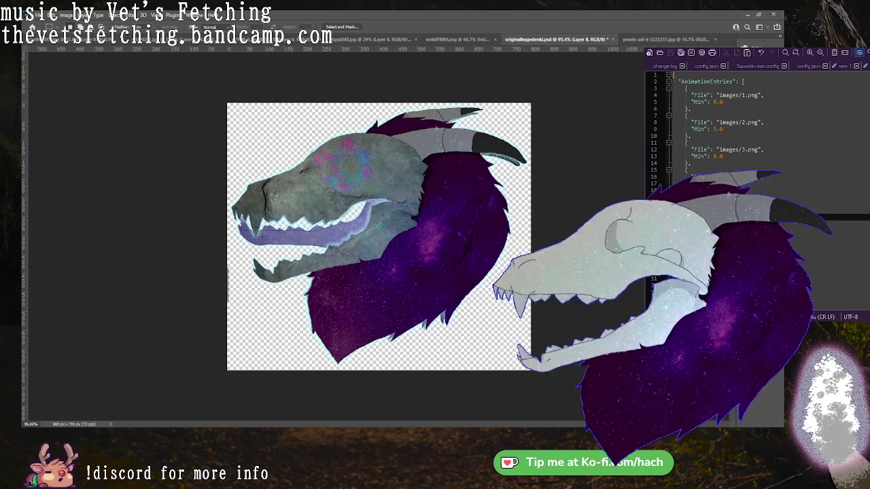
pyautogui.hotkey('alt', '[')
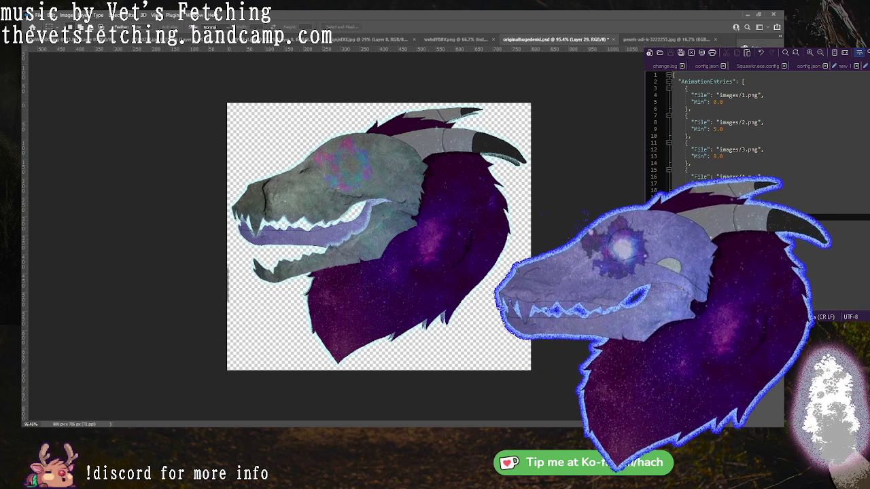
pyautogui.hotkey('ctrl', ',')
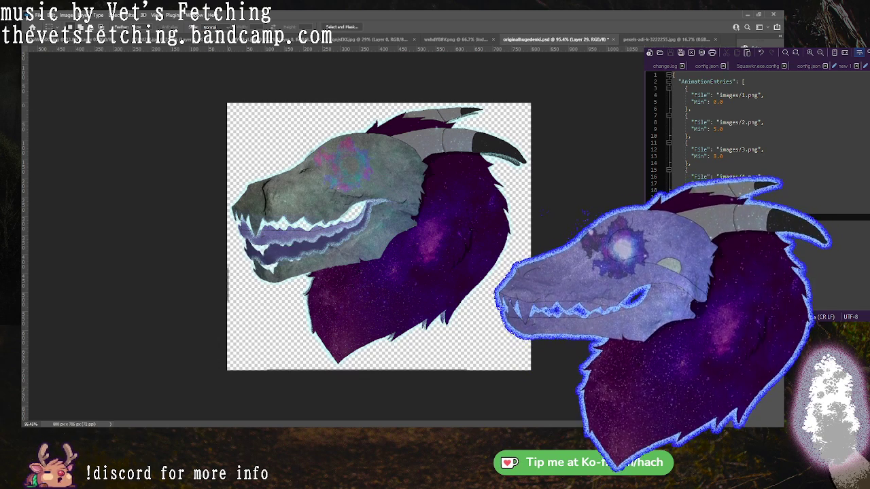
pyautogui.hotkey('shift', 'Down')
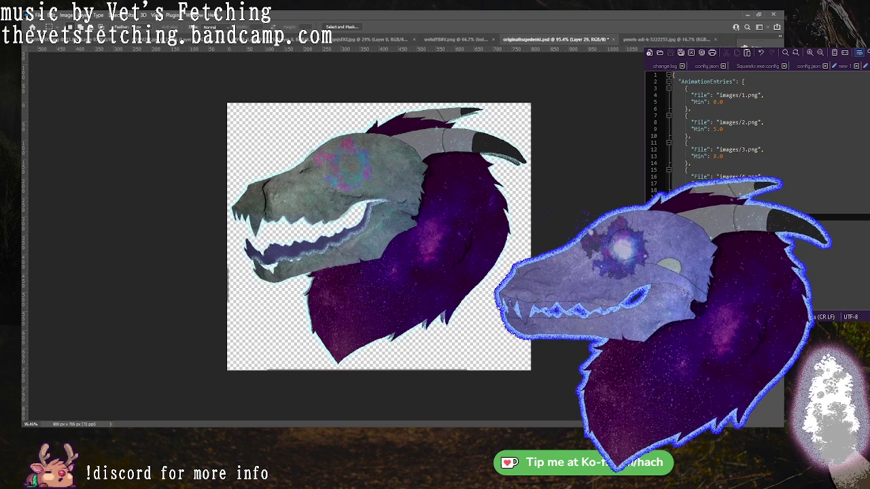
pyautogui.hotkey('shift', 'Down')
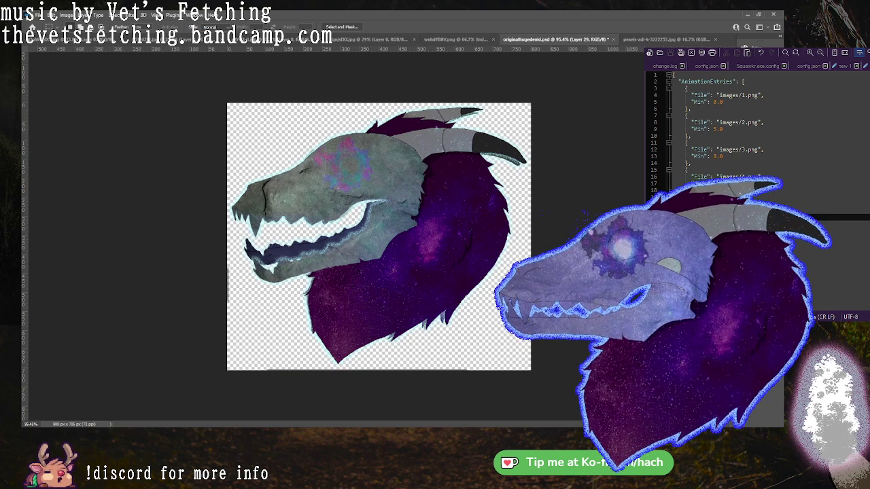
pyautogui.hotkey('shift', 'Down')
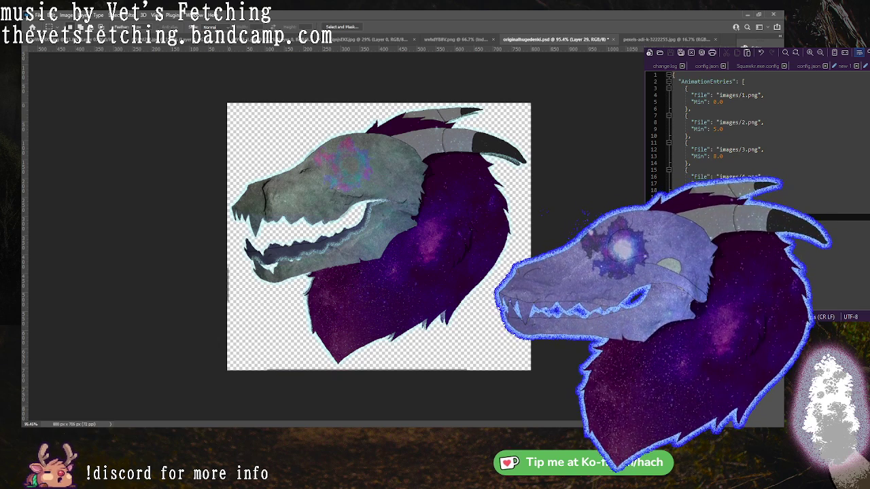
# Hide the wide-jawed stone skull and brighten the half-open skull's dark stone to lavender-grey from its pexels-life-of-pix-8892 layer.
pyautogui.hotkey('ctrl', 'z')
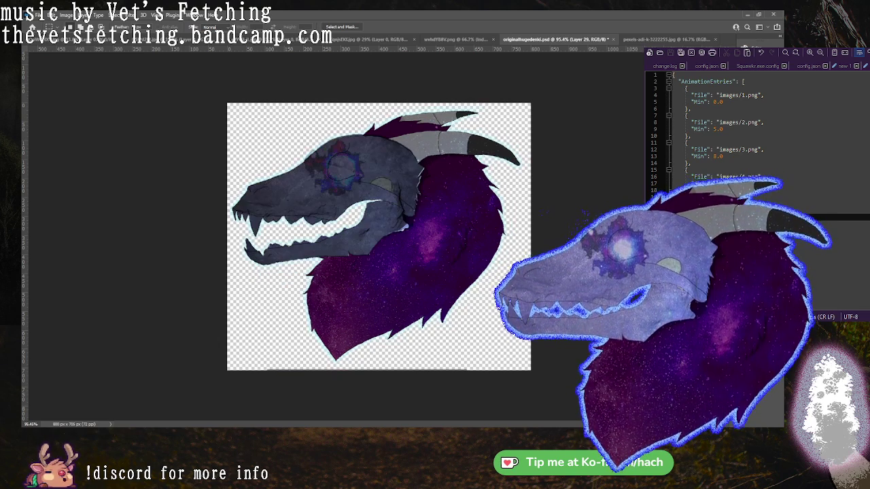
pyautogui.hotkey('ctrl', 'z')
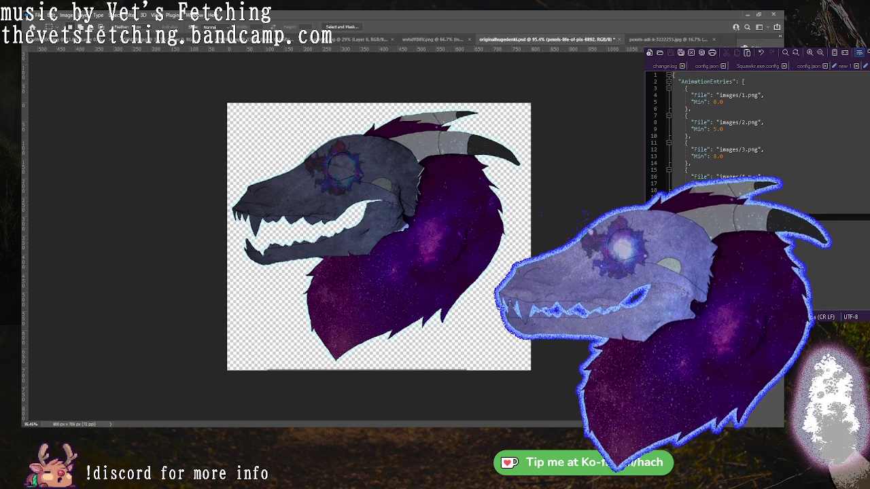
pyautogui.hotkey('ctrl', 'z')
pyautogui.hotkey('ctrl', 'z')
pyautogui.hotkey('ctrl', 'z')
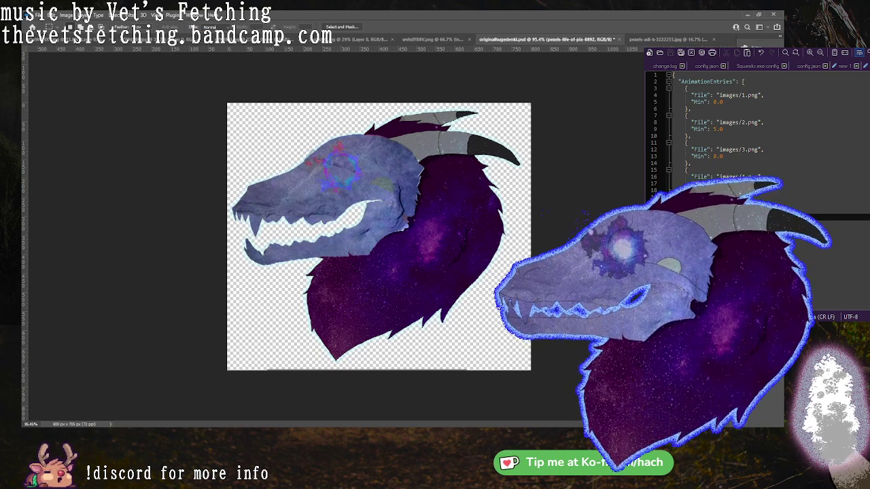
# Reveal the half-open skull's galaxy eye from Layer 14 and go through Layer 6 copy to Layer 15.
pyautogui.hotkey('ctrl', 'z')
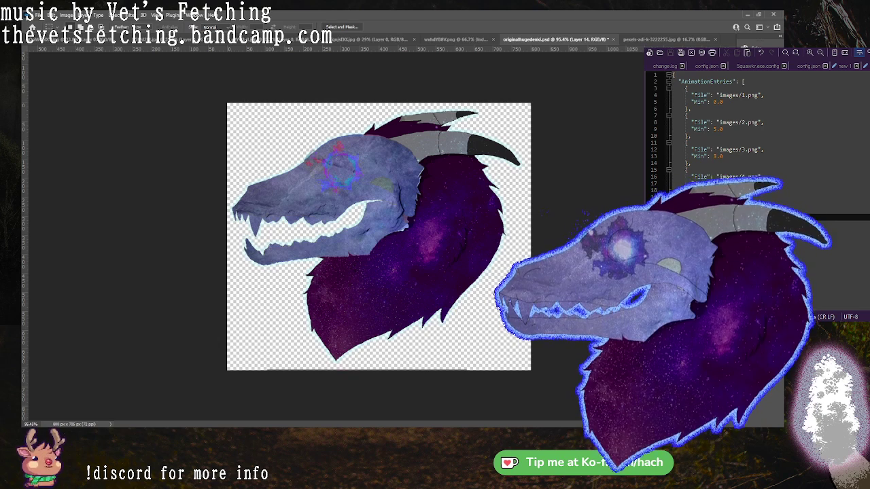
pyautogui.hotkey('ctrl', 'z')
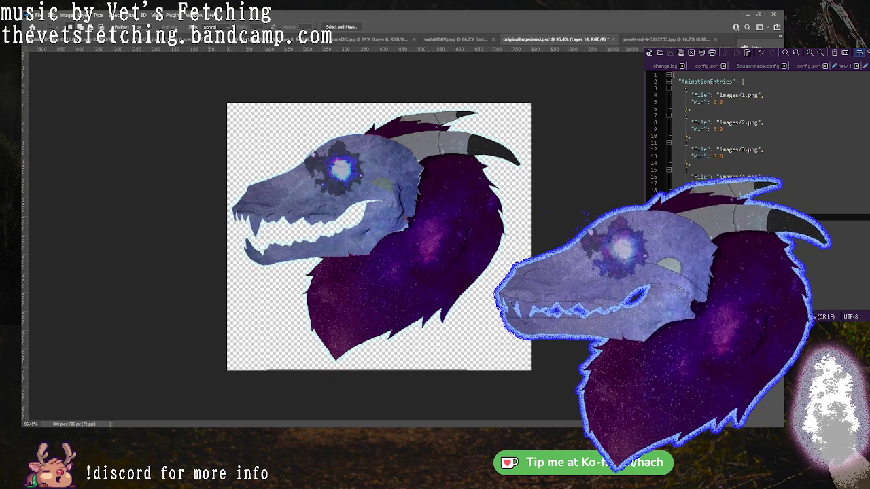
pyautogui.hotkey('ctrl', 'z')
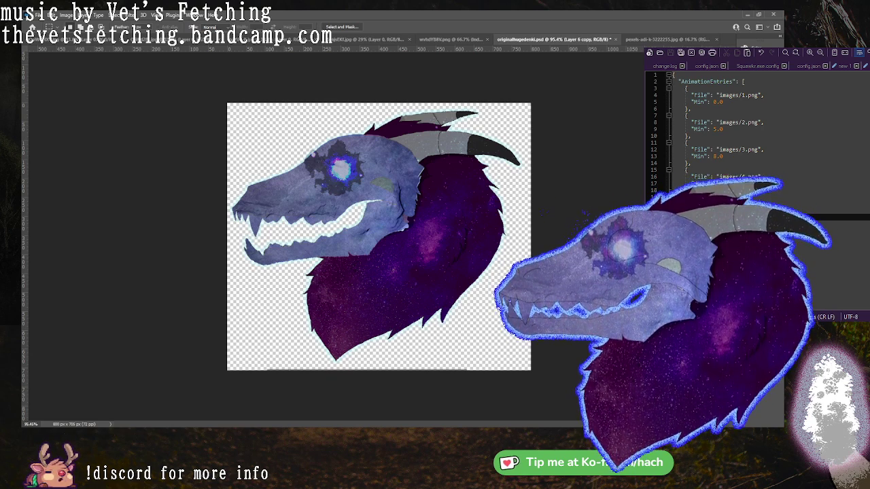
pyautogui.hotkey('alt', '[')
pyautogui.hotkey('alt', '[')
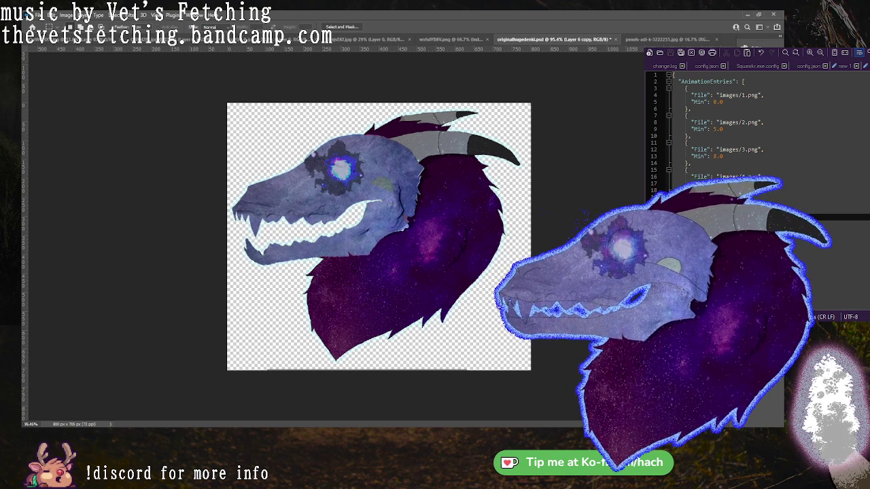
pyautogui.hotkey('alt', '[')
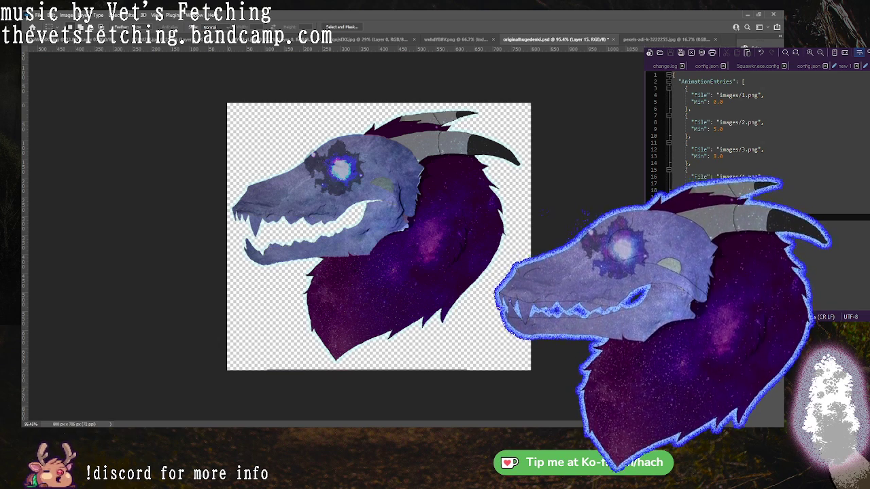
# Replace the half-open jaw version with the nearly closed lavender skull on the canvas.
pyautogui.hotkey('ctrl', 'z')
pyautogui.hotkey('ctrl', 'shift', 'z')
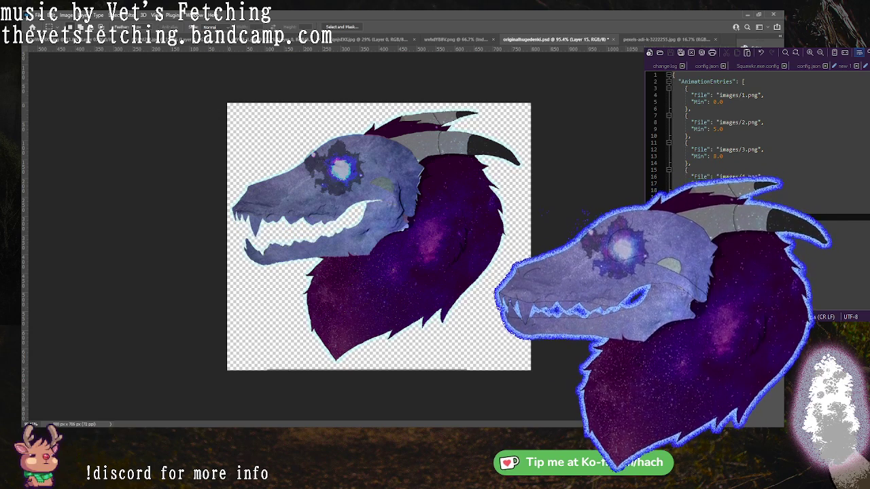
pyautogui.hotkey('ctrl', 'z')
pyautogui.hotkey('ctrl', 'shift', 'z')
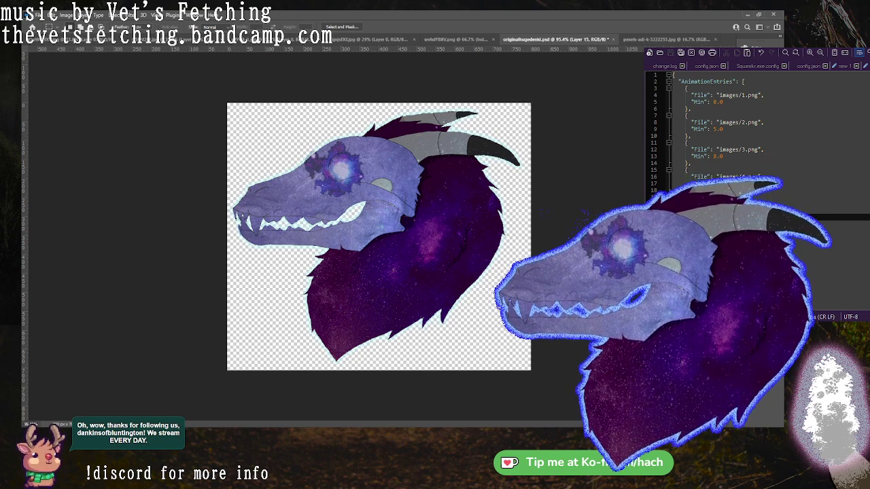
# Examine the layers from Layer 8 through Layer 10, Layer 6 copy and the pexels-life-of-pix-8892 texture with the nearly closed version displayed.
pyautogui.hotkey('ctrl', 'e')
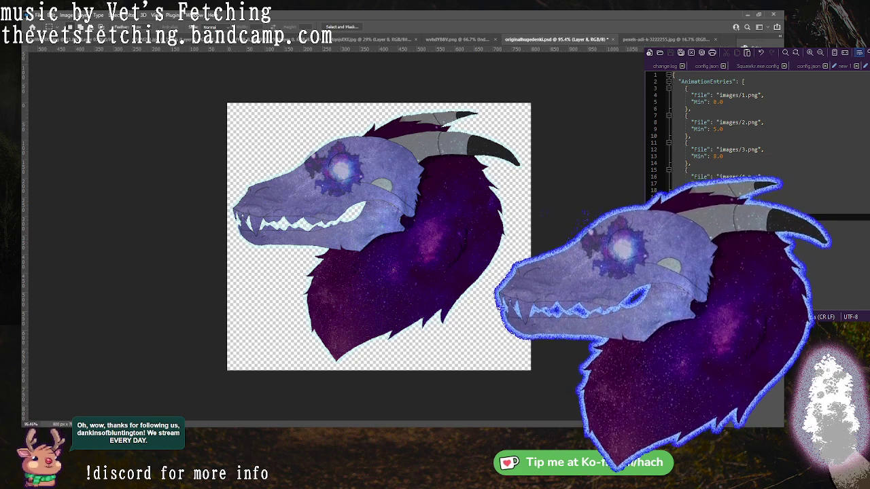
pyautogui.hotkey('ctrl', 'e')
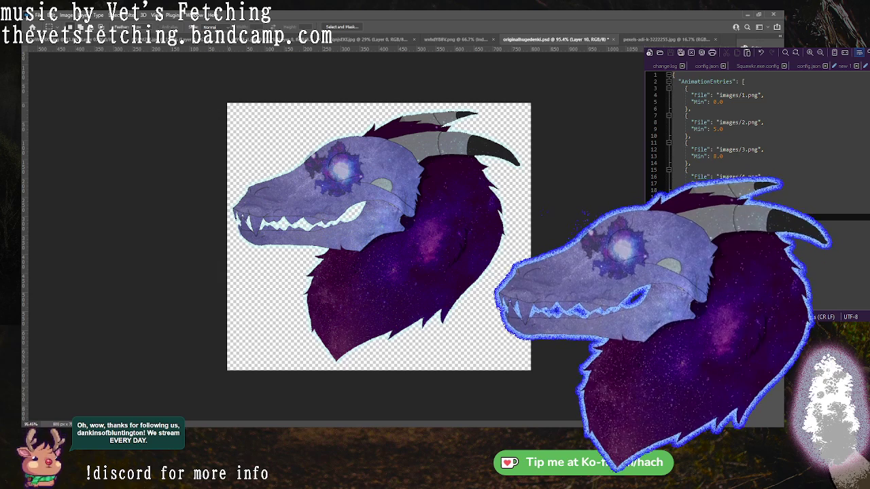
pyautogui.hotkey('ctrl', 'e')
pyautogui.hotkey('ctrl', 'e')
pyautogui.hotkey('ctrl', 'e')
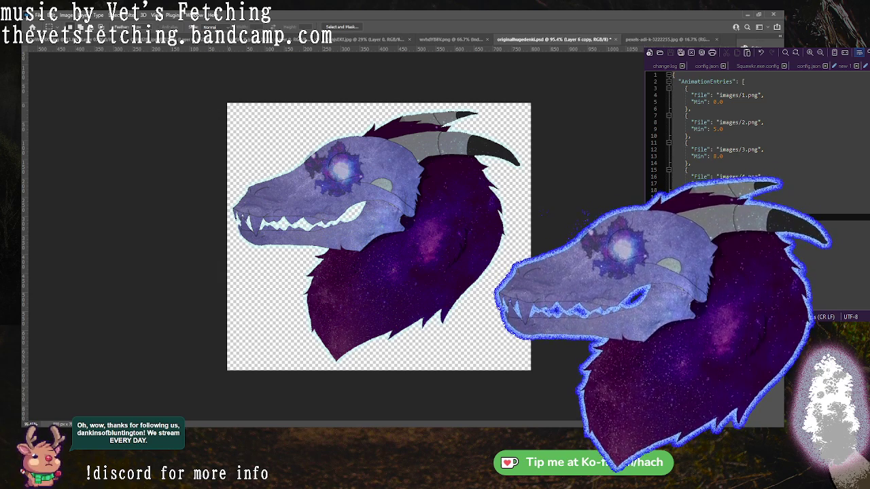
pyautogui.hotkey('ctrl', 'e')
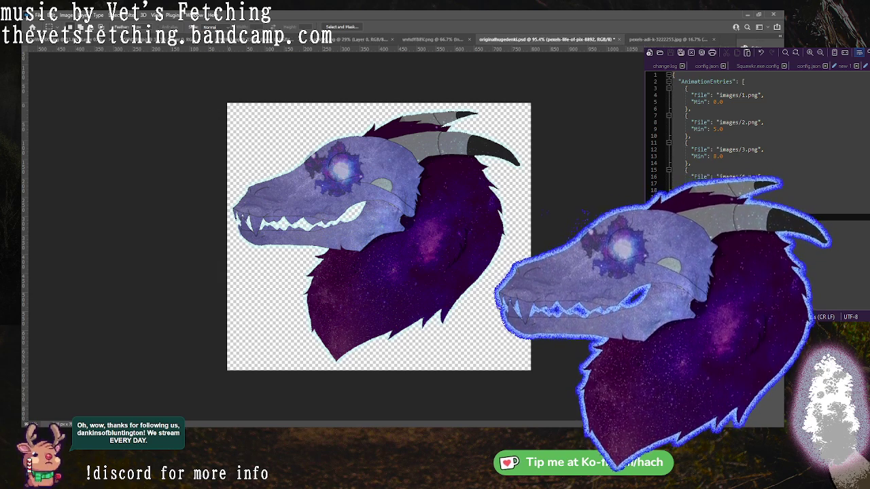
pyautogui.hotkey('ctrl', 'e')
pyautogui.hotkey('ctrl', 'e')
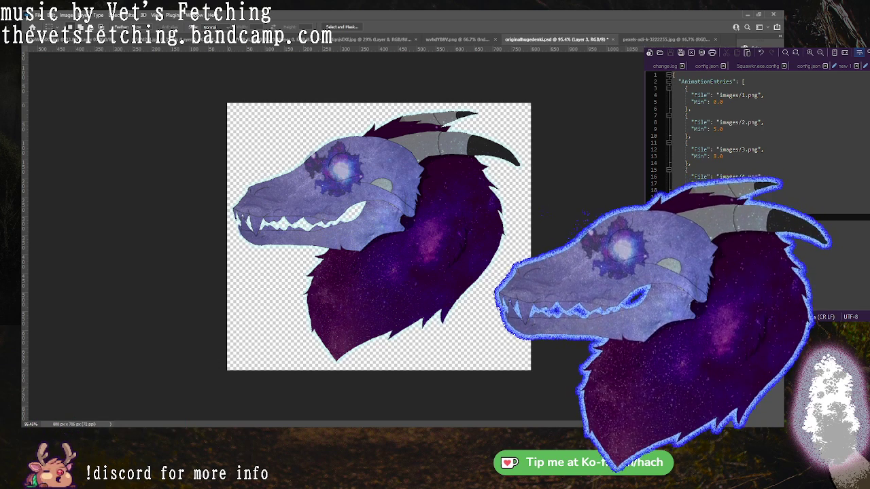
# Hide the nearly closed version, check the wide-jawed skull over the half-open one, and leave only the half-open galaxy-eyed version showing.
pyautogui.hotkey('ctrl', ',')
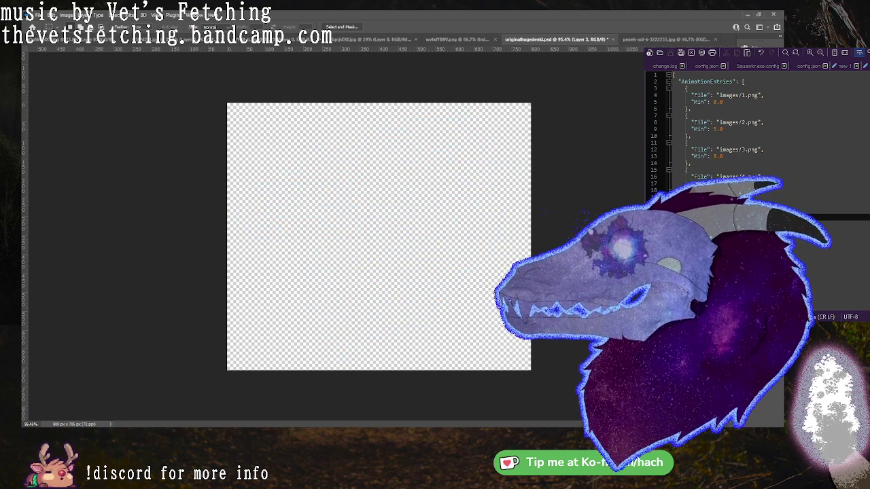
pyautogui.hotkey('ctrl', ',')
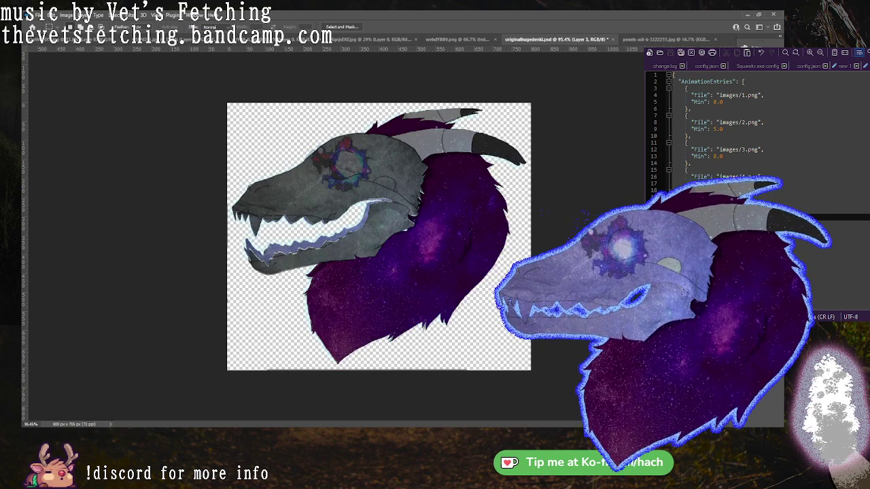
pyautogui.hotkey('ctrl', 'z')
pyautogui.hotkey('ctrl', 'z')
pyautogui.hotkey('ctrl', 'z')
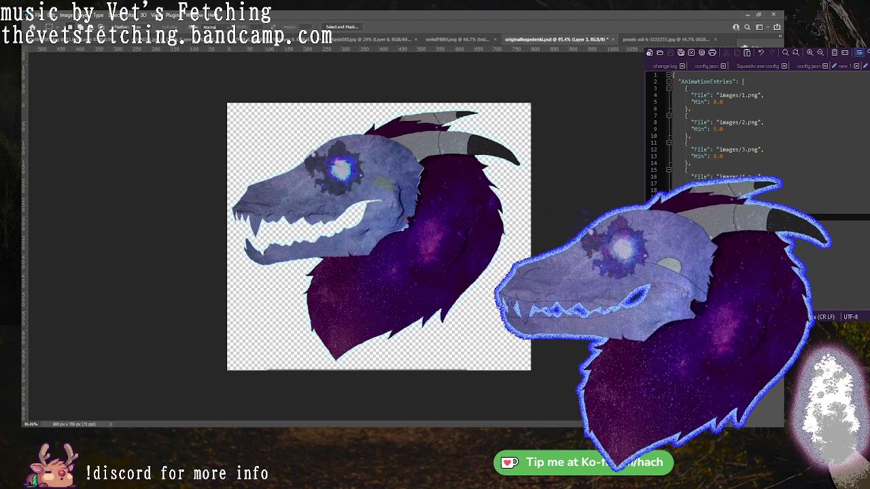
# Toggle the half-open version at Layer 29 and the nearly closed version at Layer 8 to compare them.
pyautogui.hotkey('alt', ']')
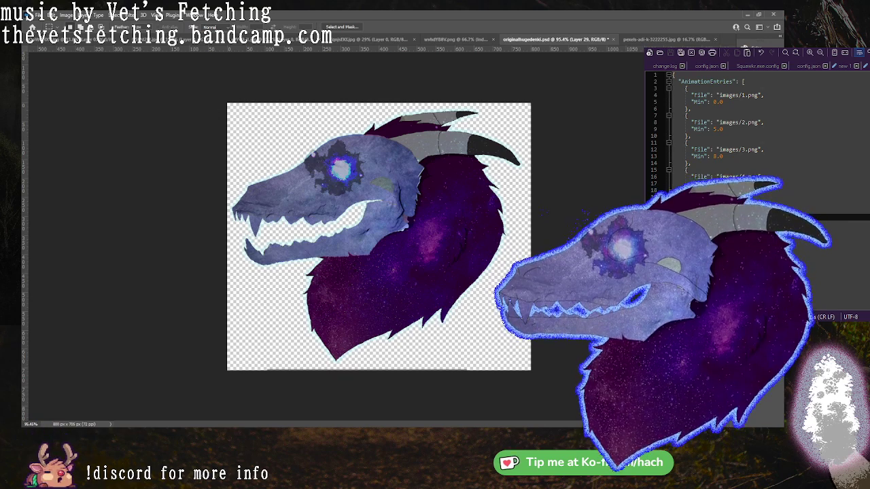
pyautogui.hotkey('ctrl', ',')
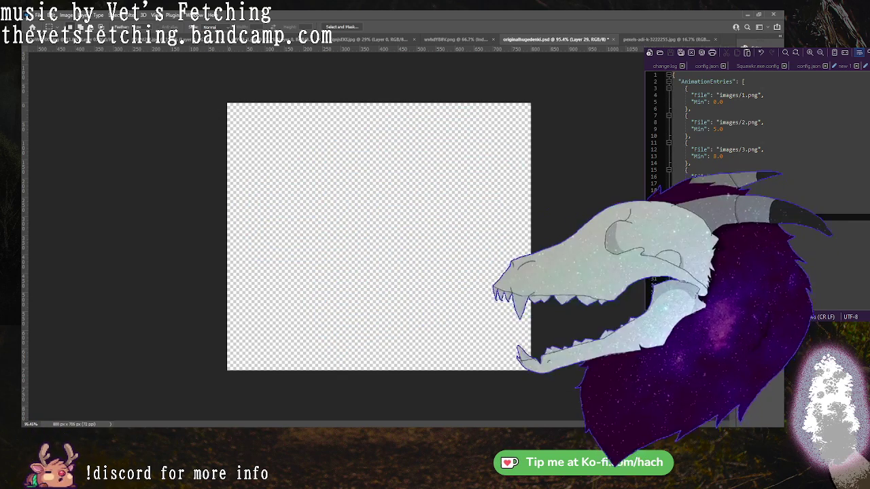
pyautogui.press('Delete')
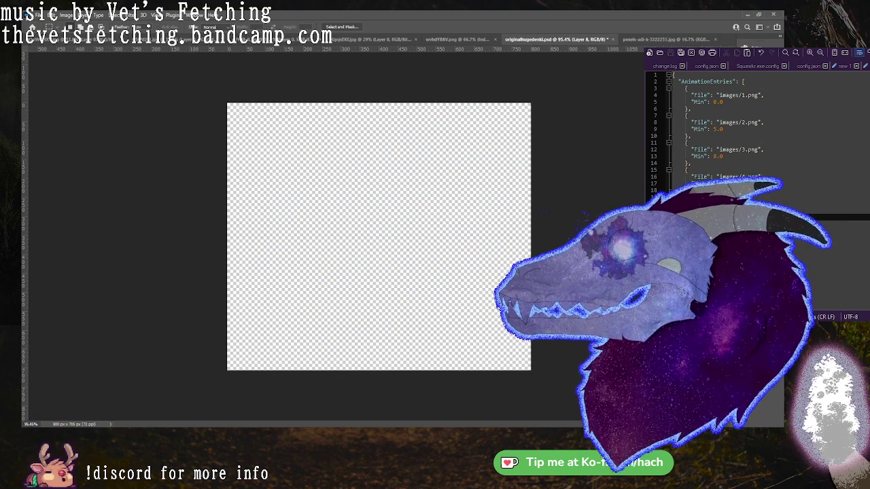
pyautogui.hotkey('ctrl', 'z')
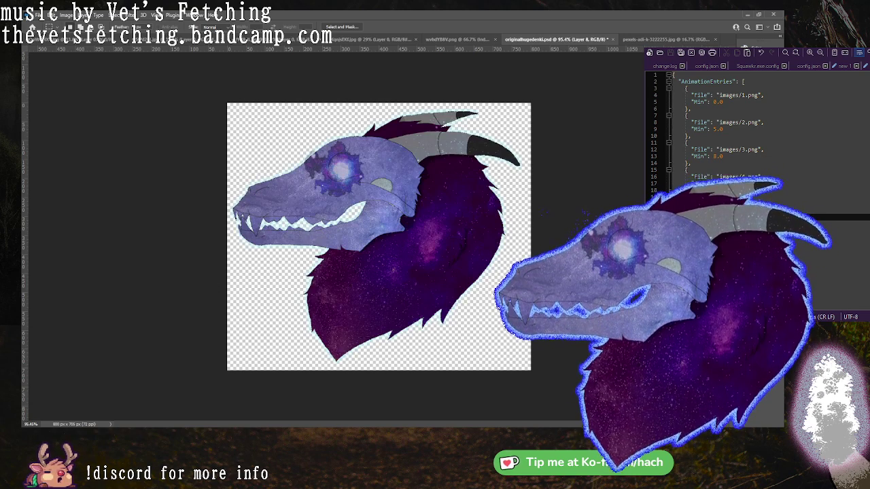
pyautogui.hotkey('ctrl', 'shift', 'z')
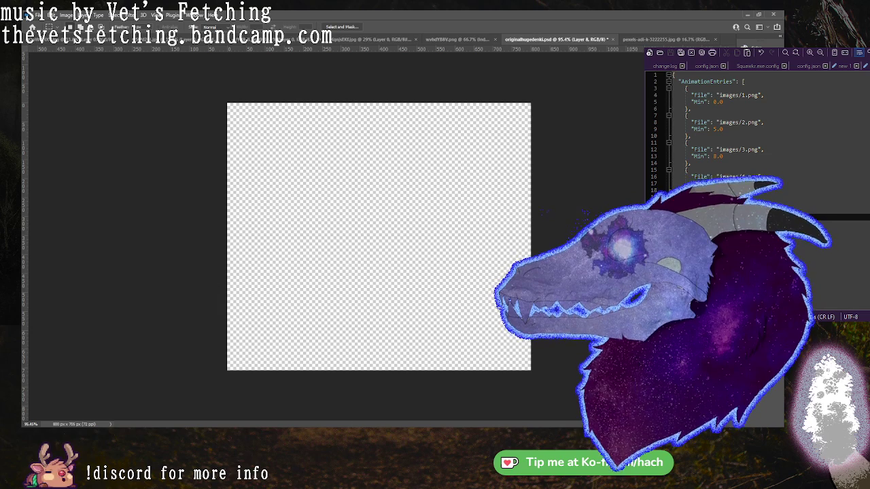
pyautogui.hotkey('ctrl', 'z')
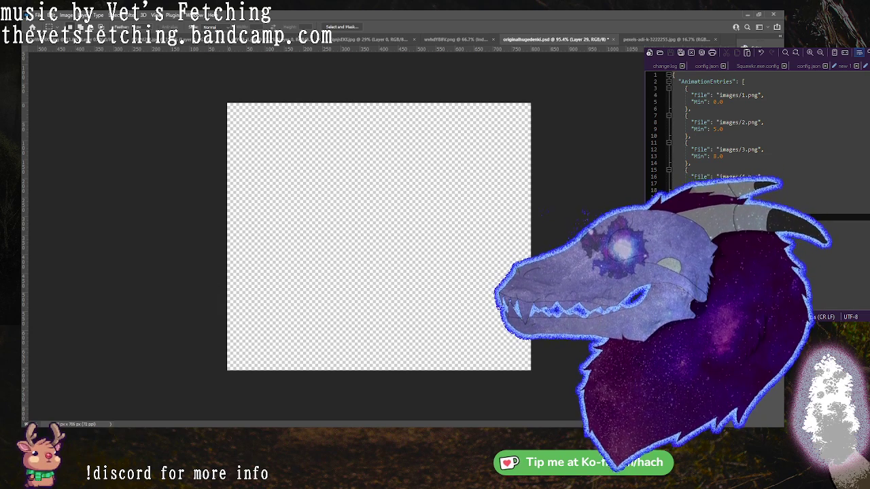
pyautogui.hotkey('ctrl', 'z')
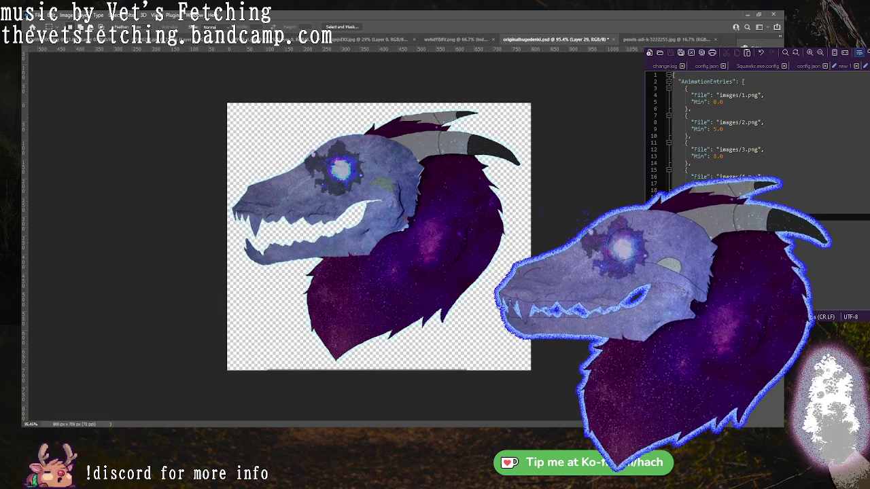
# Soften the half-open skull's stone texture from its pexels-life-of-pix-8892 layer and select Layer 7.
pyautogui.hotkey('ctrl', 'z')
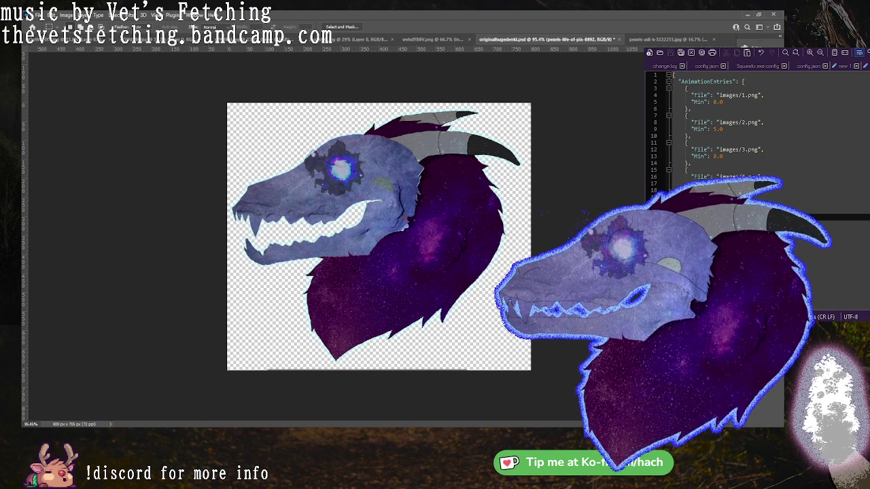
pyautogui.hotkey('ctrl', 'z')
pyautogui.hotkey('ctrl', 'z')
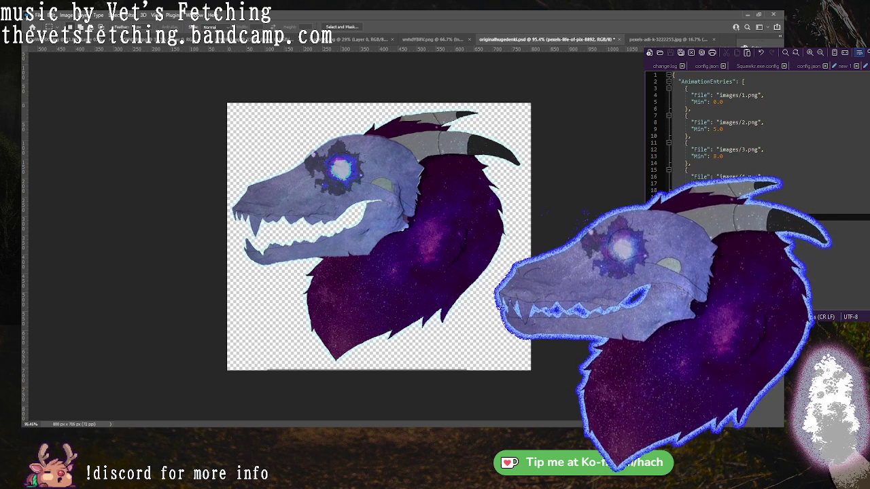
pyautogui.hotkey('ctrl', 'z')
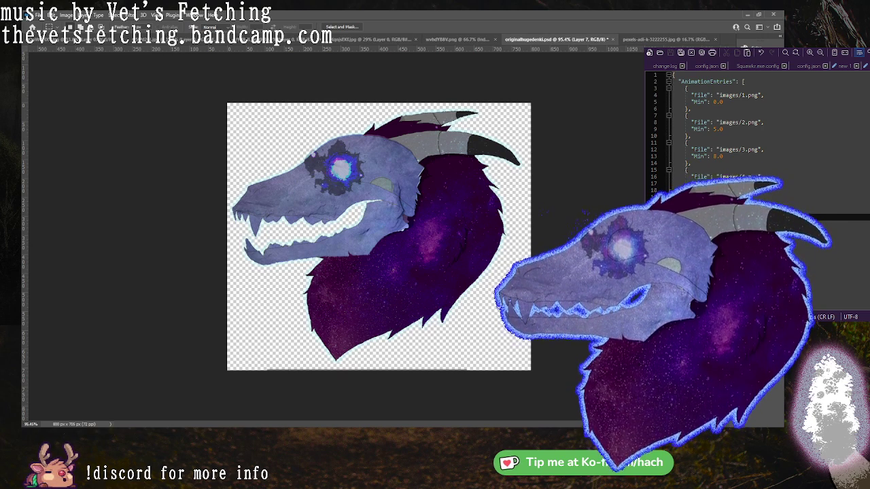
# Show the nearly closed skull in place of the half-open one, check it at Layer 8, and bring the half-open skull back.
pyautogui.hotkey('ctrl', 'z')
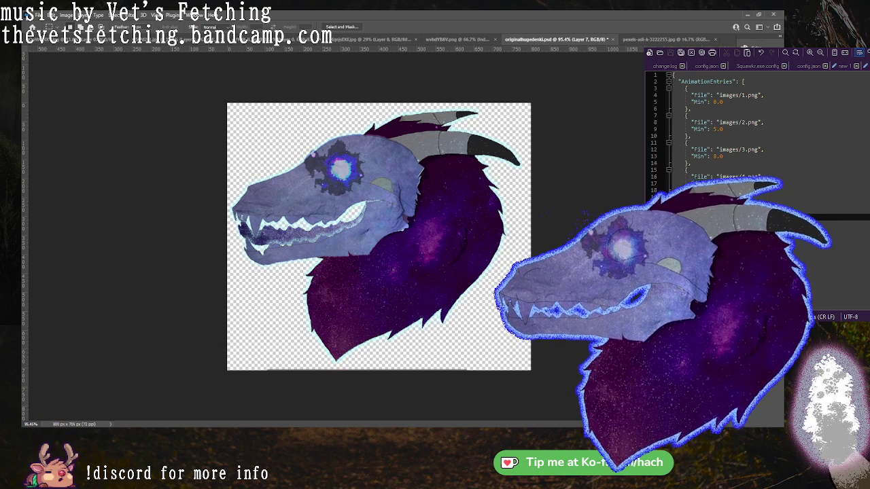
pyautogui.hotkey('ctrl', 'z')
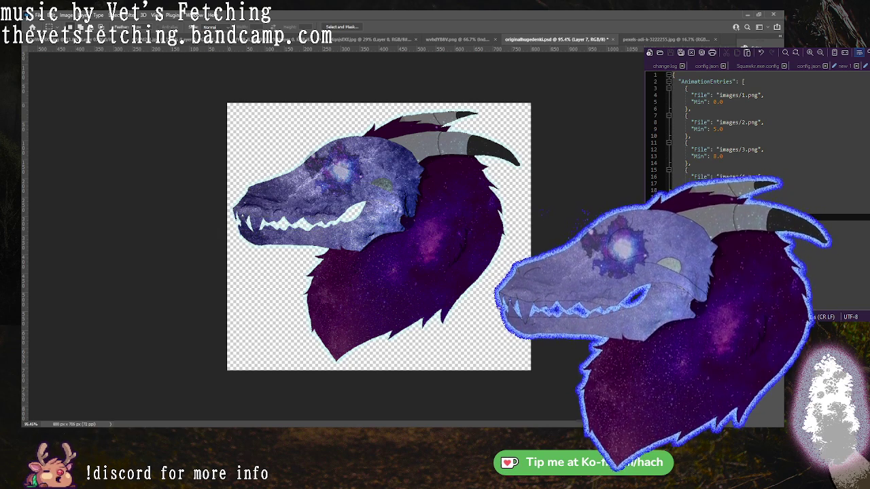
pyautogui.hotkey('ctrl', 'shift', 'alt', 'n')
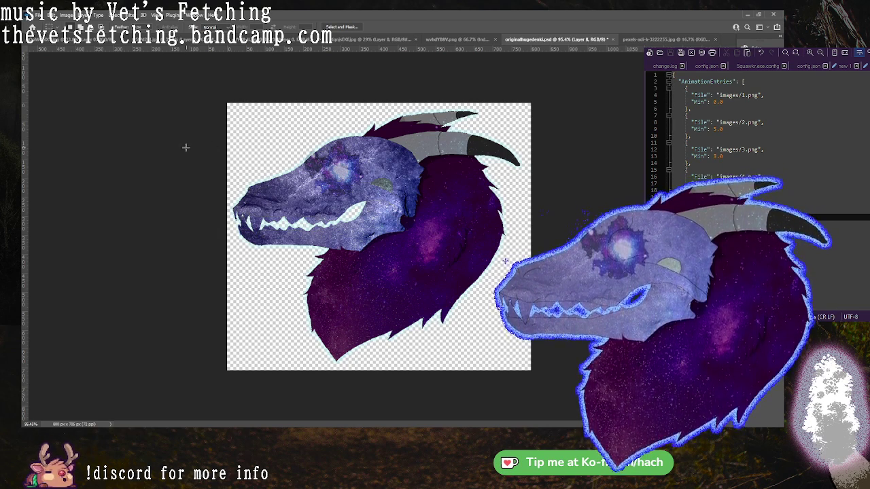
pyautogui.press('w')
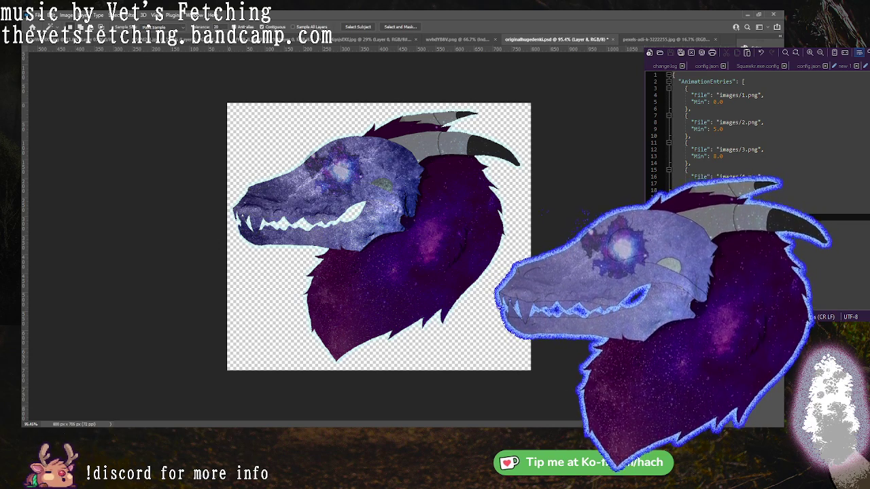
pyautogui.press('Delete')
pyautogui.hotkey('ctrl', 'z')
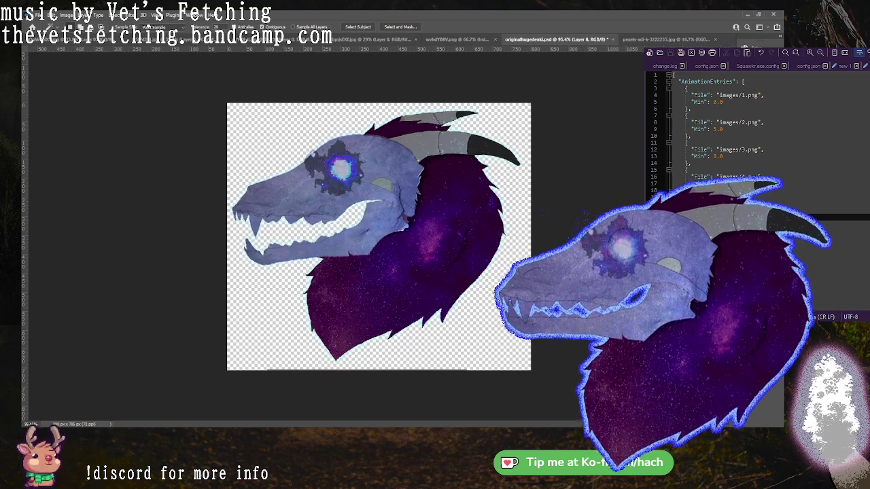
# Check Layer 29 against Layer 8 and deepen the half-open skull's stone texture on the pexels-life-of-pix-8892 layer.
pyautogui.hotkey('ctrl', 'z')
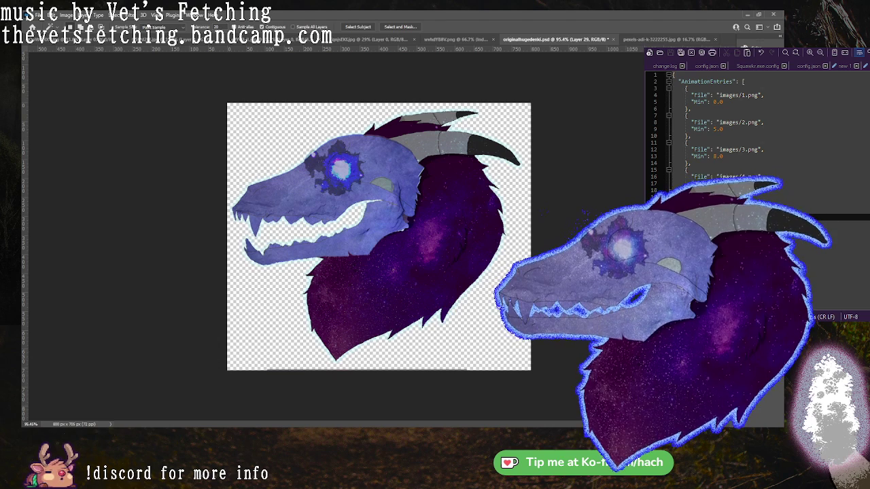
pyautogui.hotkey('ctrl', 'shift', 'z')
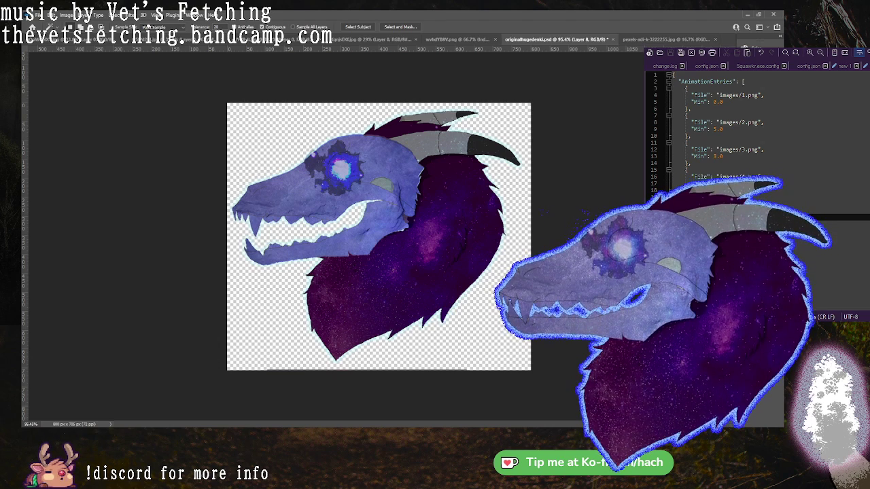
pyautogui.hotkey('ctrl', 'z')
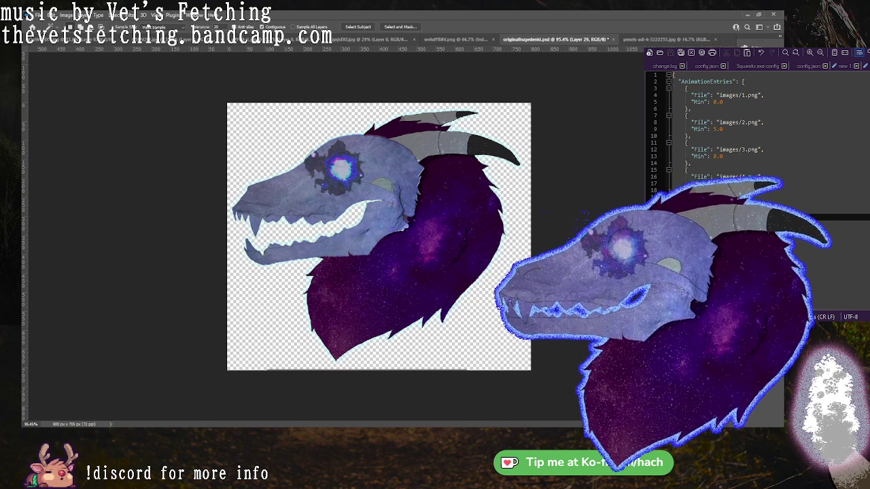
pyautogui.hotkey('ctrl', 'z')
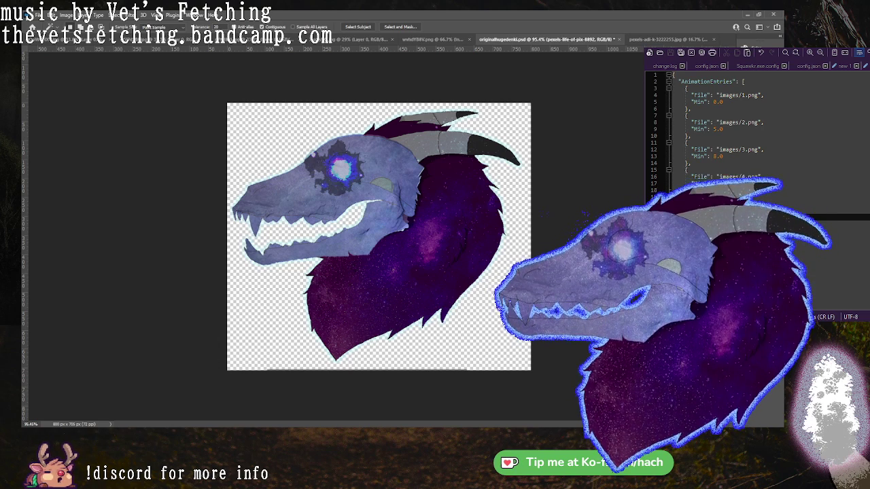
pyautogui.hotkey('ctrl', 'z')
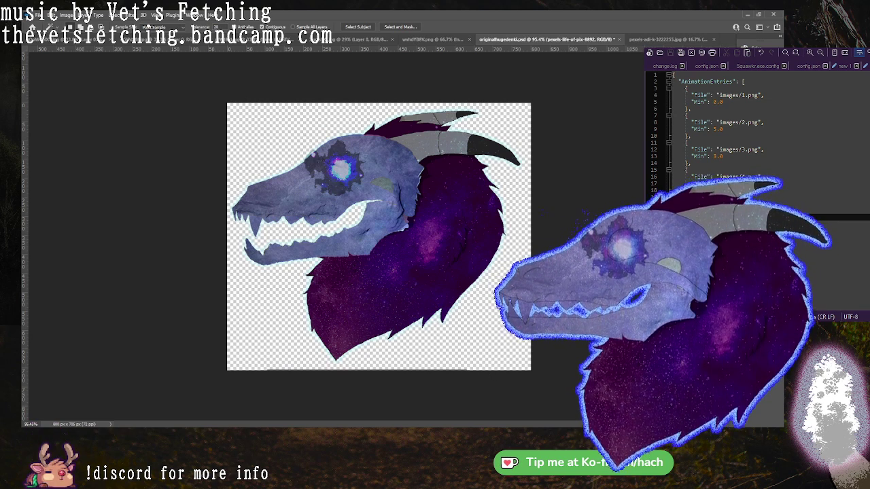
# Show the wider-jawed Group 4 skull instead of the half-open version and give its stone surface a dark blue tint.
pyautogui.hotkey('ctrl', 'z')
pyautogui.hotkey('ctrl', 'z')
pyautogui.hotkey('ctrl', 'z')
pyautogui.hotkey('ctrl', 'z')
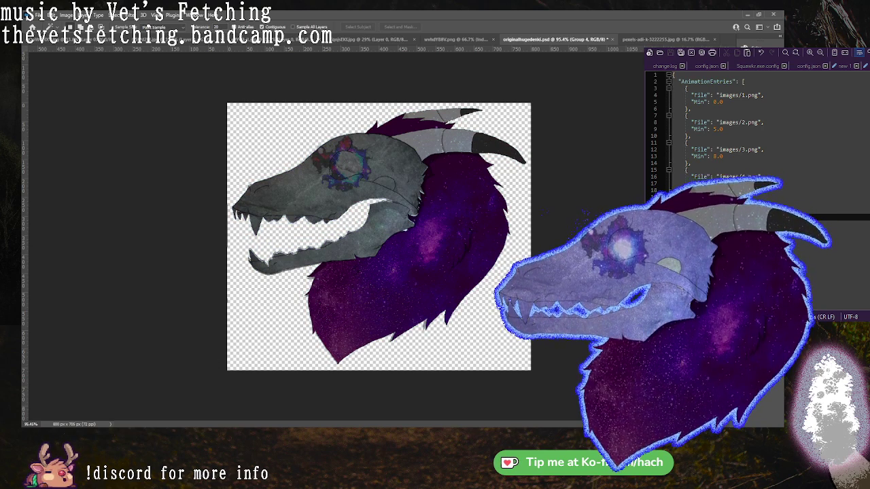
pyautogui.hotkey('ctrl', 'z')
pyautogui.hotkey('ctrl', 'z')
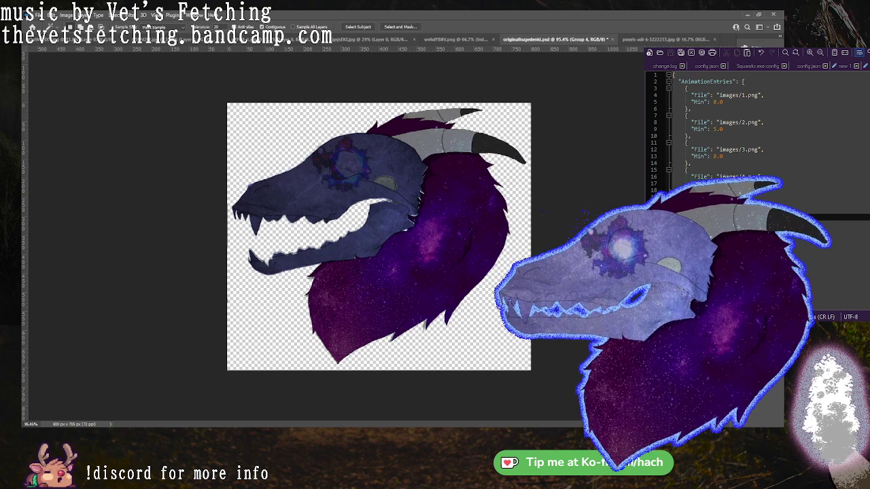
# Change the blend mode of Group 4's pexels-life-of-pix-8892 layer to lighten the blue skull, and restore its galaxy eye around Layer 16.
pyautogui.hotkey('alt', '[')
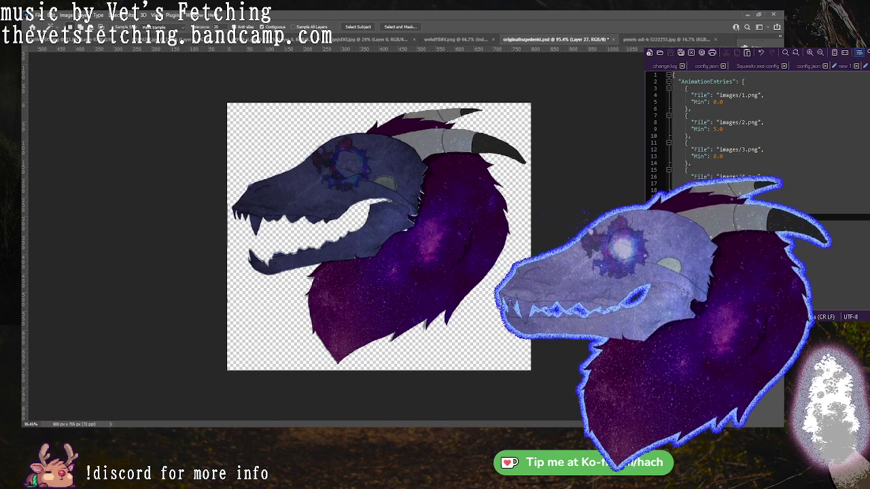
pyautogui.hotkey('alt', ']')
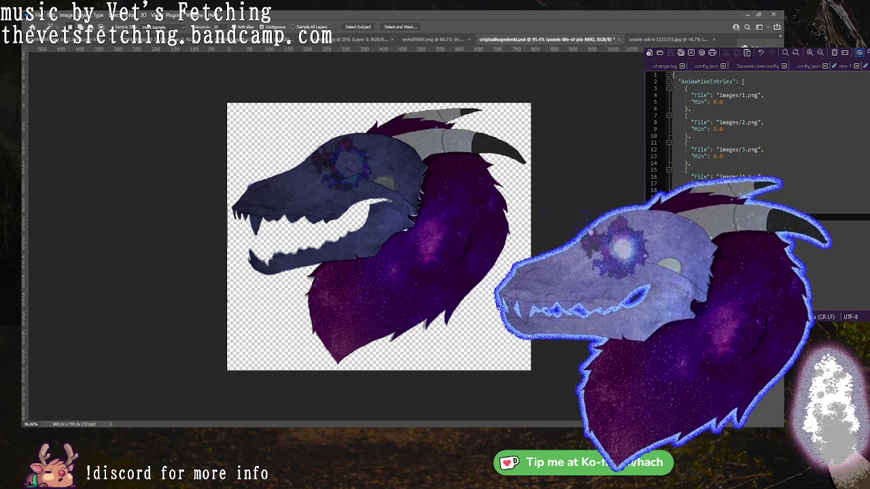
pyautogui.hotkey('shift', '+')
pyautogui.hotkey('shift', '+')
pyautogui.hotkey('shift', '+')
pyautogui.hotkey('shift', '+')
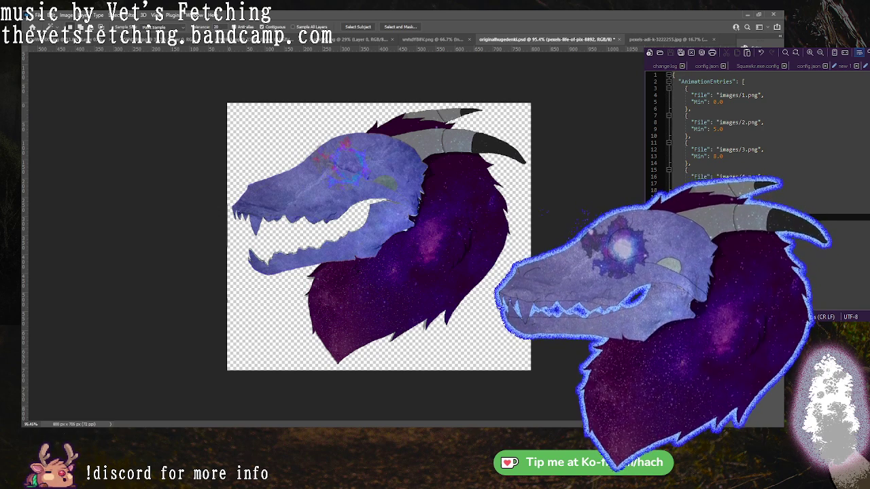
pyautogui.hotkey('ctrl', ']')
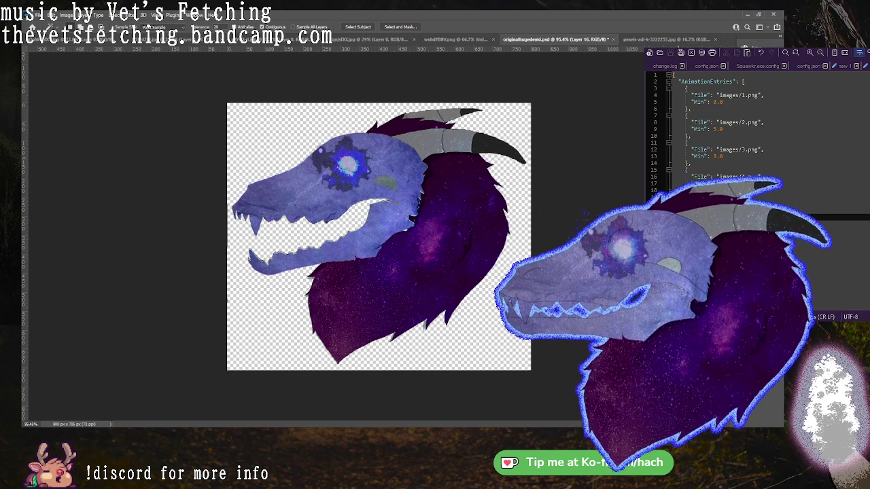
# Show the next open-jawed version at Layer 18 and add its dark-rimmed galaxy eye with Layer 26.
pyautogui.hotkey('ctrl', 'z')
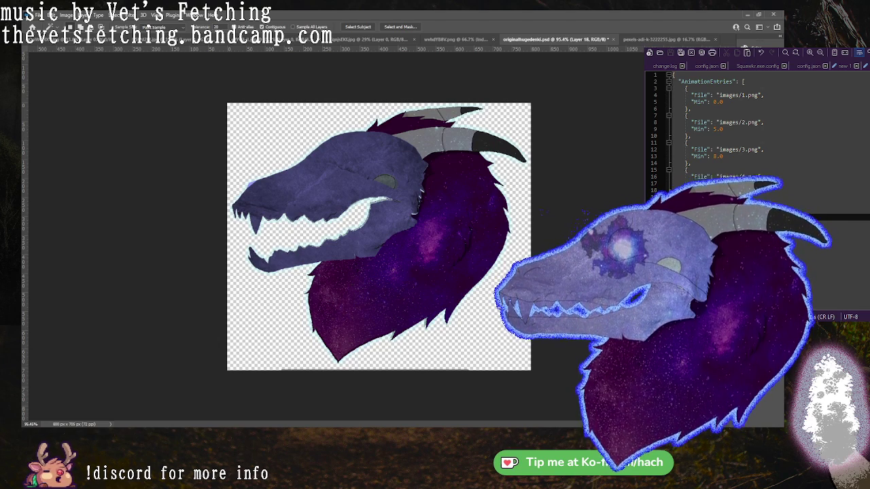
pyautogui.hotkey('ctrl', 'shift', 'z')
pyautogui.hotkey('ctrl', 'shift', 'z')
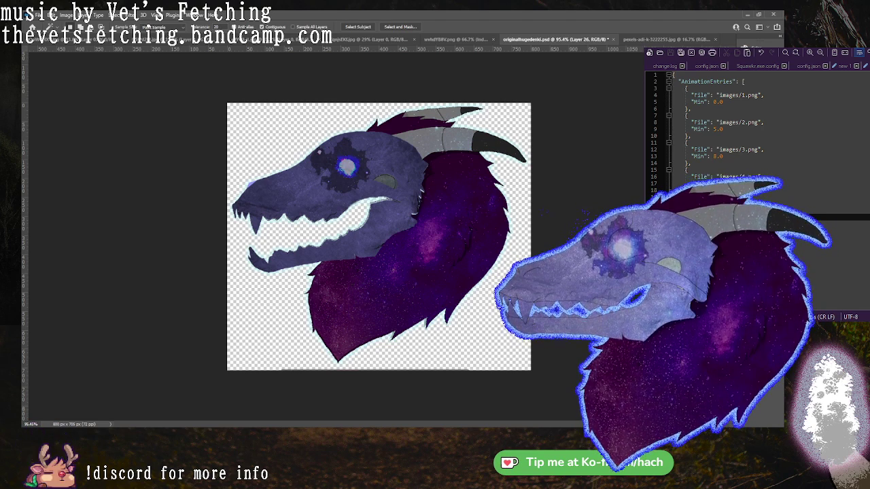
pyautogui.hotkey('ctrl', 'shift', 'z')
pyautogui.hotkey('ctrl', 'z')
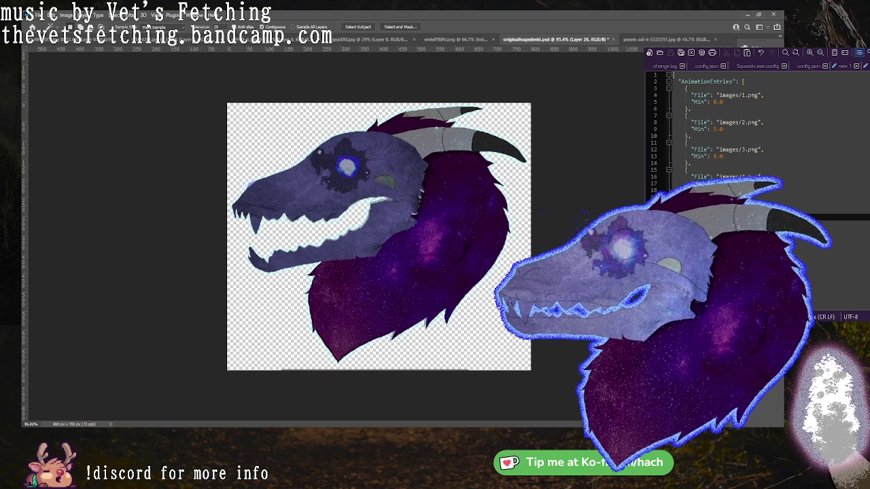
# Lighten this version's skull to a brighter blue-violet from the pexels-life-of-pix-8892 copy layer.
pyautogui.hotkey('ctrl', 'z')
pyautogui.hotkey('ctrl', 'z')
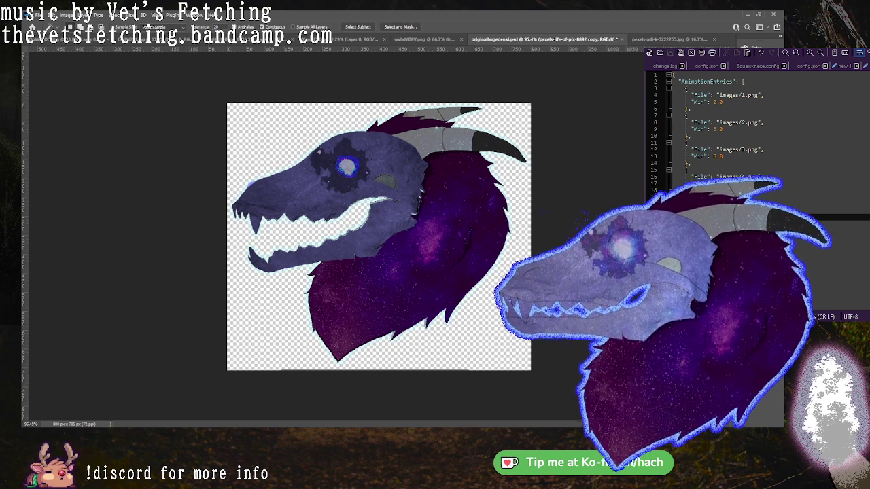
pyautogui.hotkey('ctrl', 'shift', 'z')
pyautogui.hotkey('ctrl', 'shift', 'z')
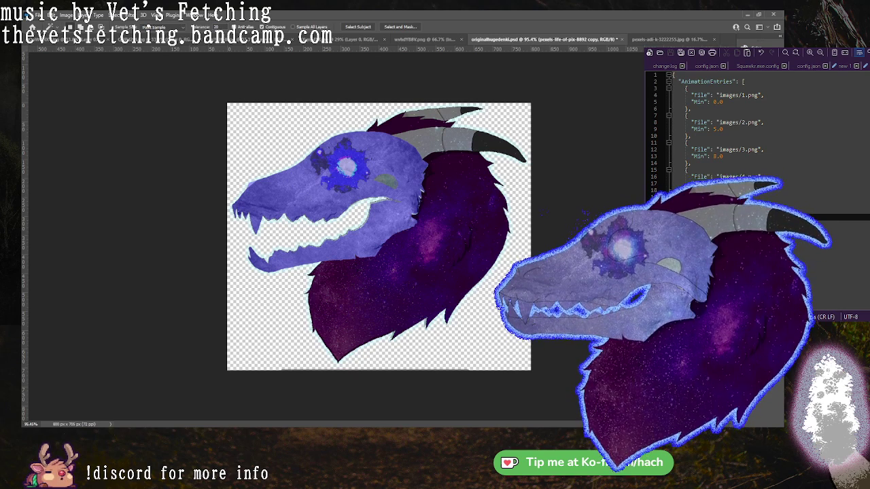
# Show the widest-jawed Group 1 skull and give it the Layer 23 galaxy eye and a bright blue-violet stone tint.
pyautogui.hotkey('ctrl', 'z')
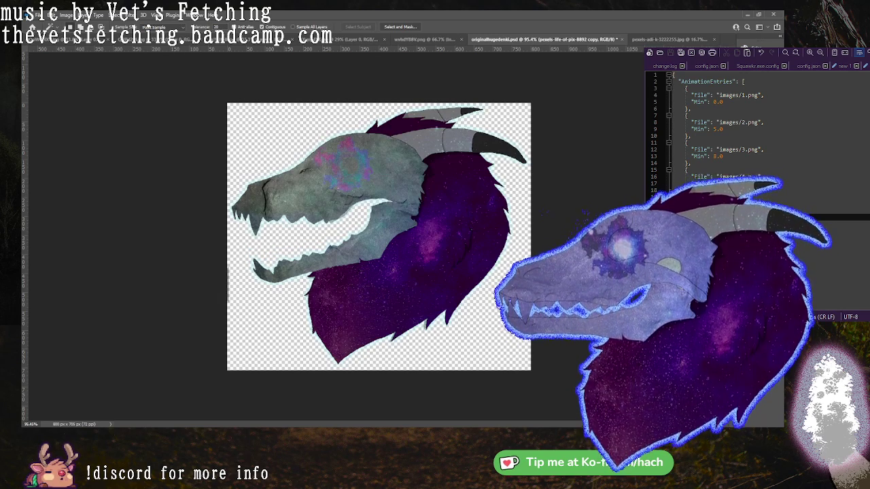
pyautogui.hotkey('ctrl', 'g')
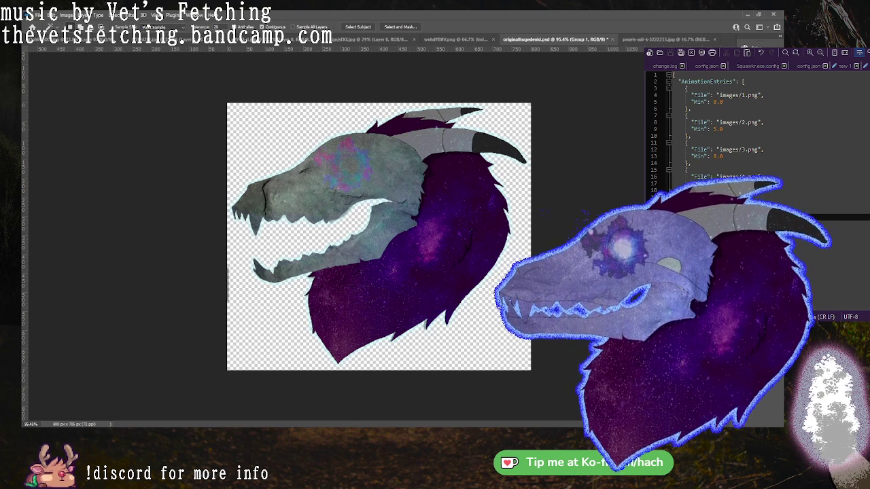
pyautogui.hotkey('ctrl', ',')
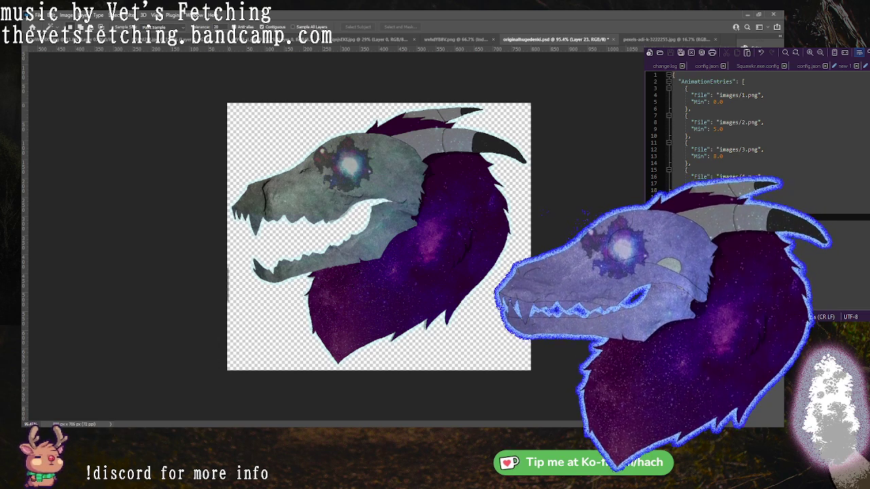
pyautogui.hotkey('ctrl', ',')
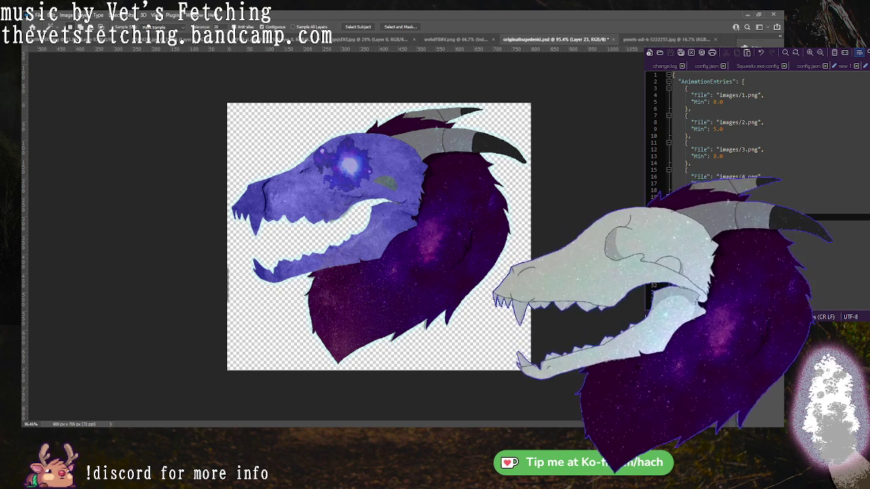
# Check the updated avatar's open and closed mouth images in veadotube mini and return to the Photoshop document.
pyautogui.click(711, 373)
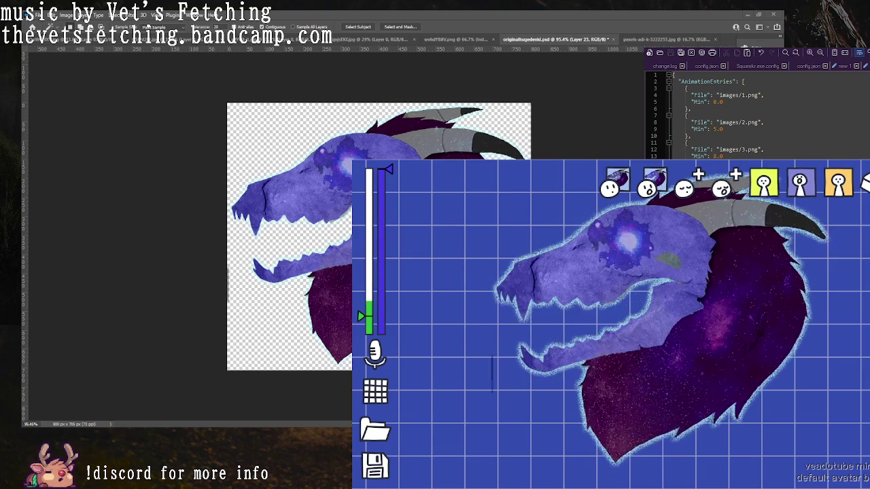
pyautogui.hotkey('alt', 'Tab')
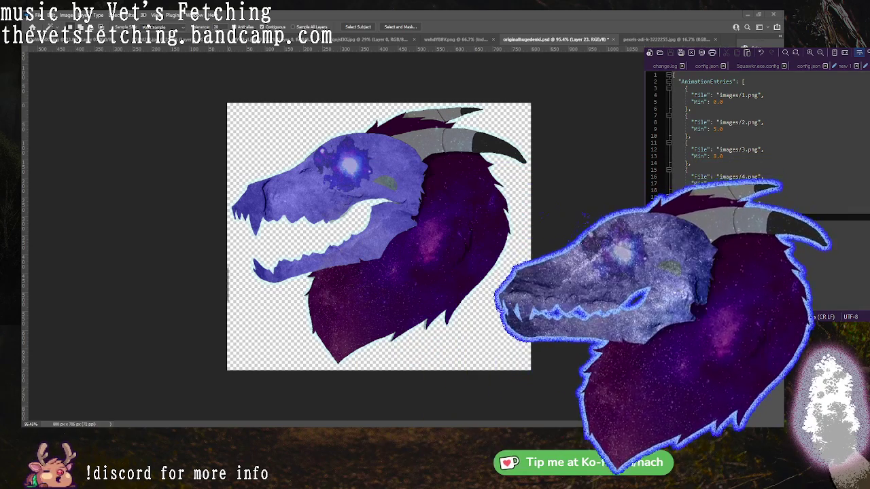
pyautogui.click(805, 388)
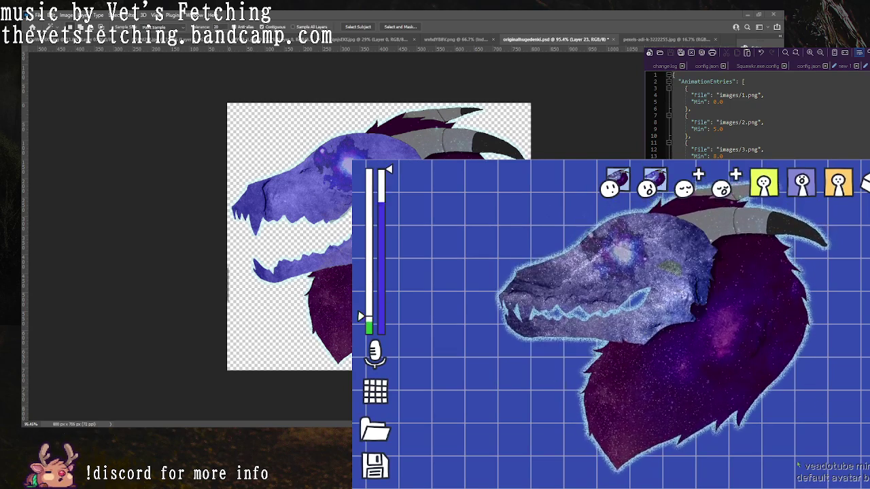
pyautogui.hotkey('alt', 'Tab')
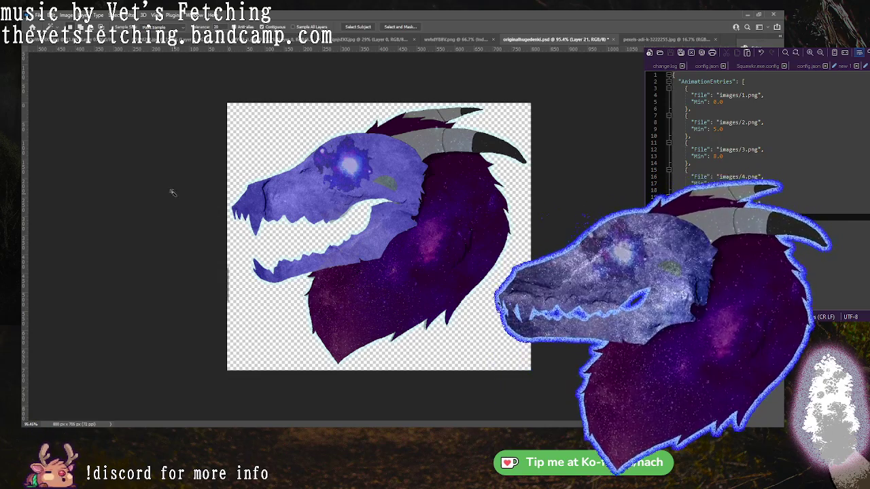
# Erase the stray strip along the canvas's left edge on Layer 21 and deselect.
pyautogui.press('m')
pyautogui.moveTo(234, 257); pyautogui.dragTo(186, 373)
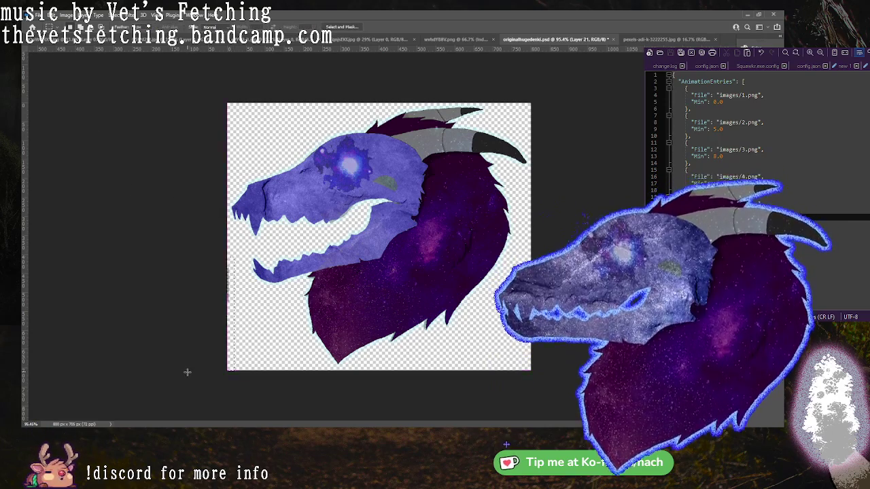
pyautogui.press('Delete')
pyautogui.hotkey('ctrl', 'd')
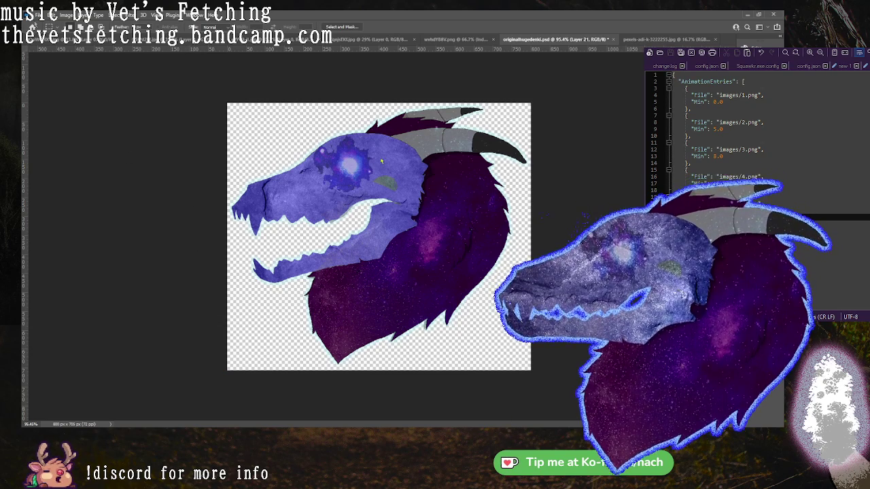
# Hide the widest-jawed skull in Group 1 and show the slightly narrower open-jawed version.
pyautogui.click(38, 15)
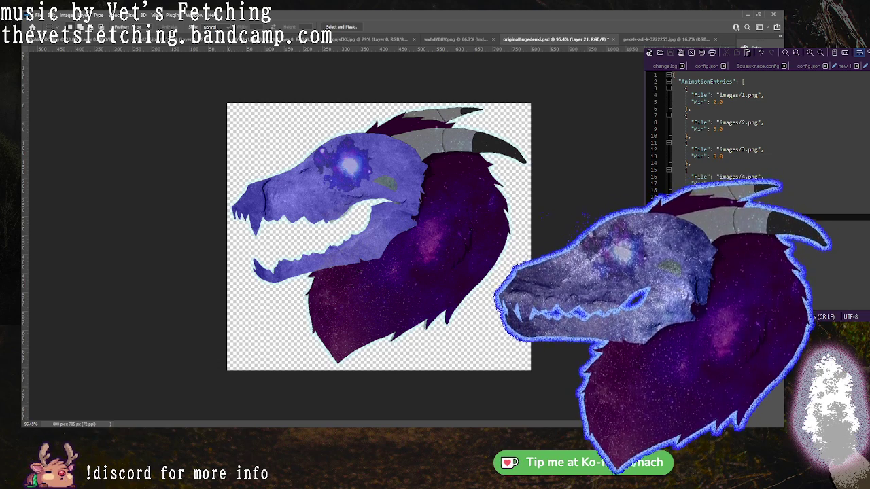
pyautogui.hotkey('ctrl', ',')
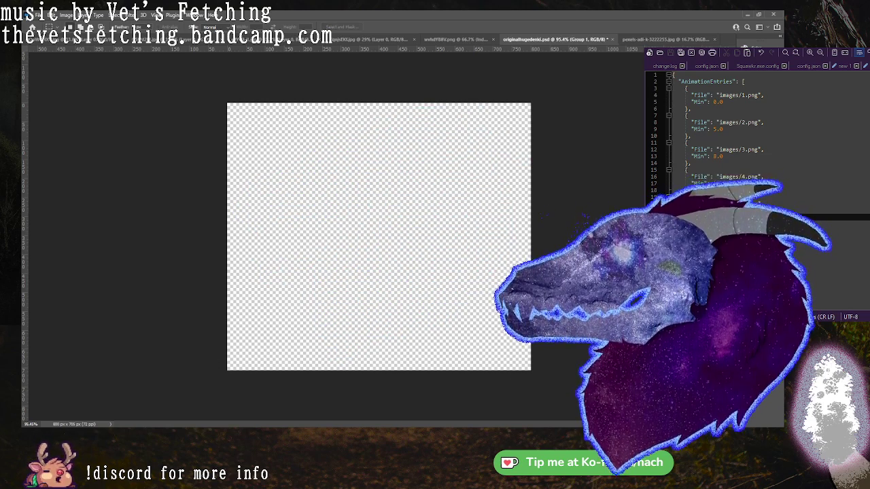
pyautogui.hotkey('ctrl', 'z')
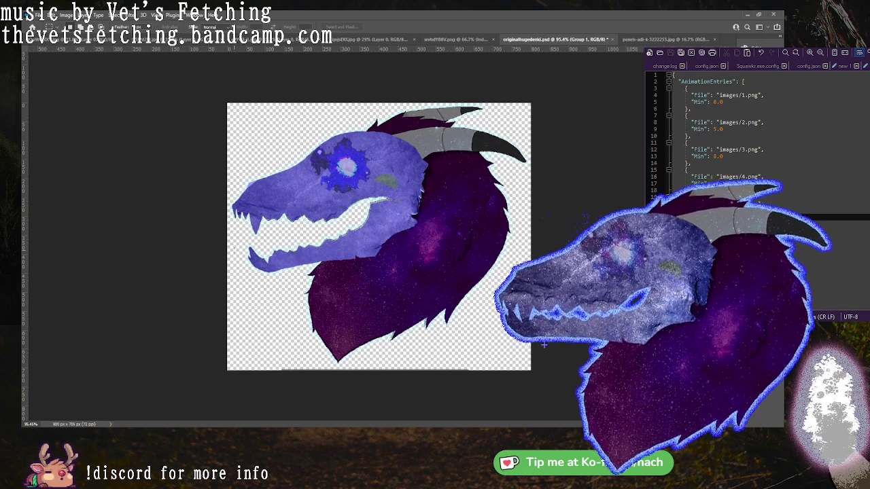
# Clear the lower strip along the canvas's left edge on Layer 19 and deselect.
pyautogui.moveTo(235, 250); pyautogui.dragTo(181, 371)
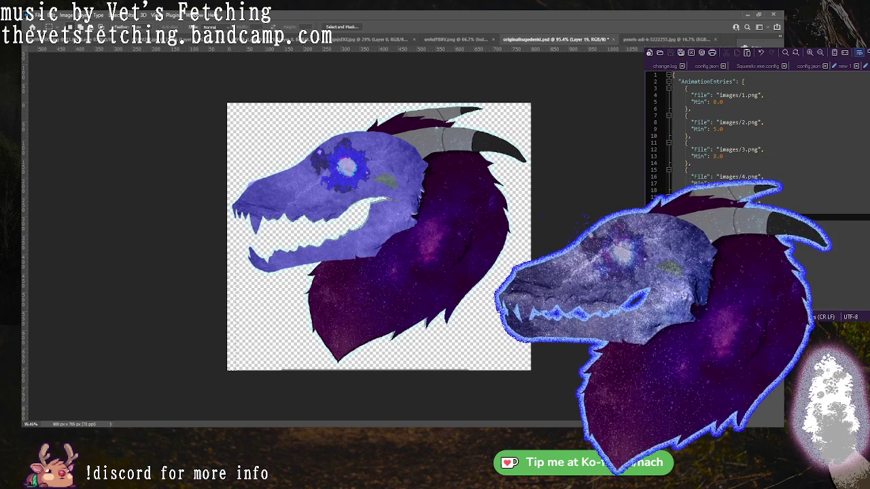
pyautogui.press('Delete')
pyautogui.hotkey('ctrl', 'z')
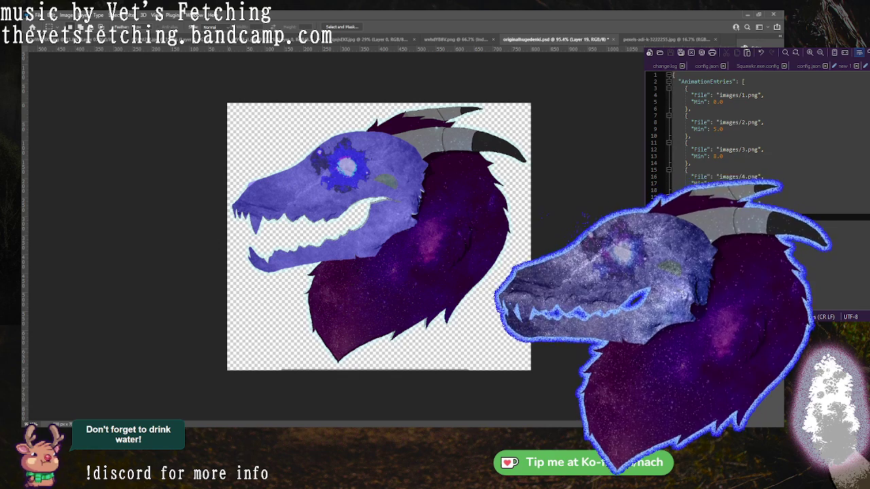
# Hide the Group 2 skull and open the image options for the avatar's open mouth in veadotube mini.
pyautogui.press('Delete')
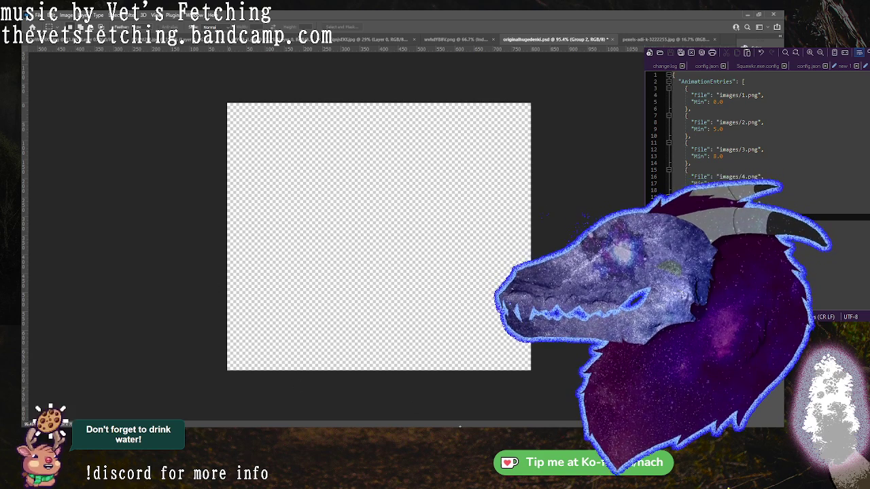
pyautogui.click(692, 201)
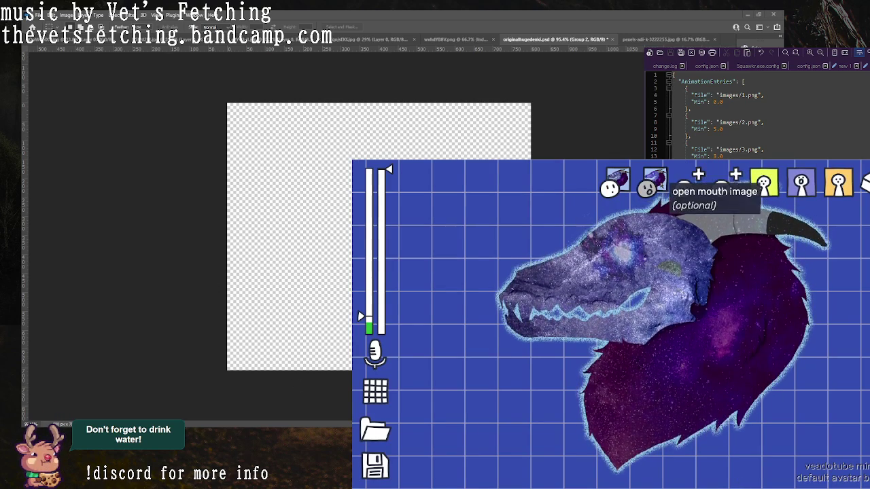
pyautogui.click(659, 184)
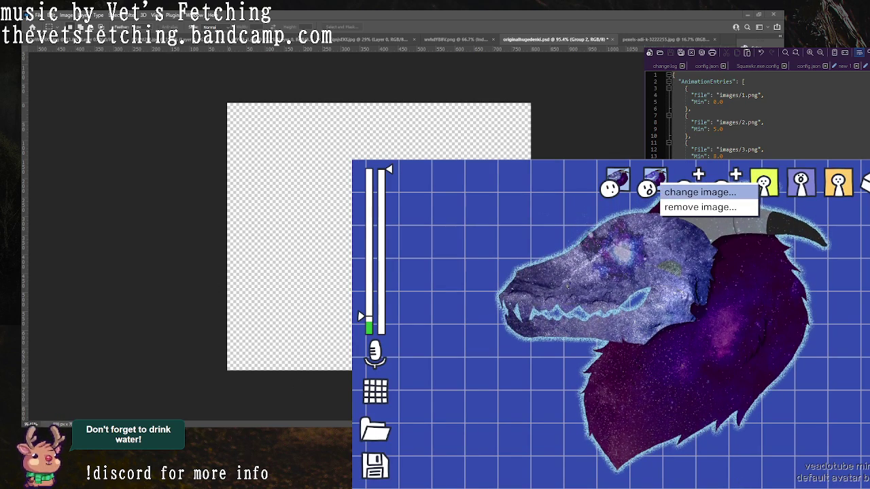